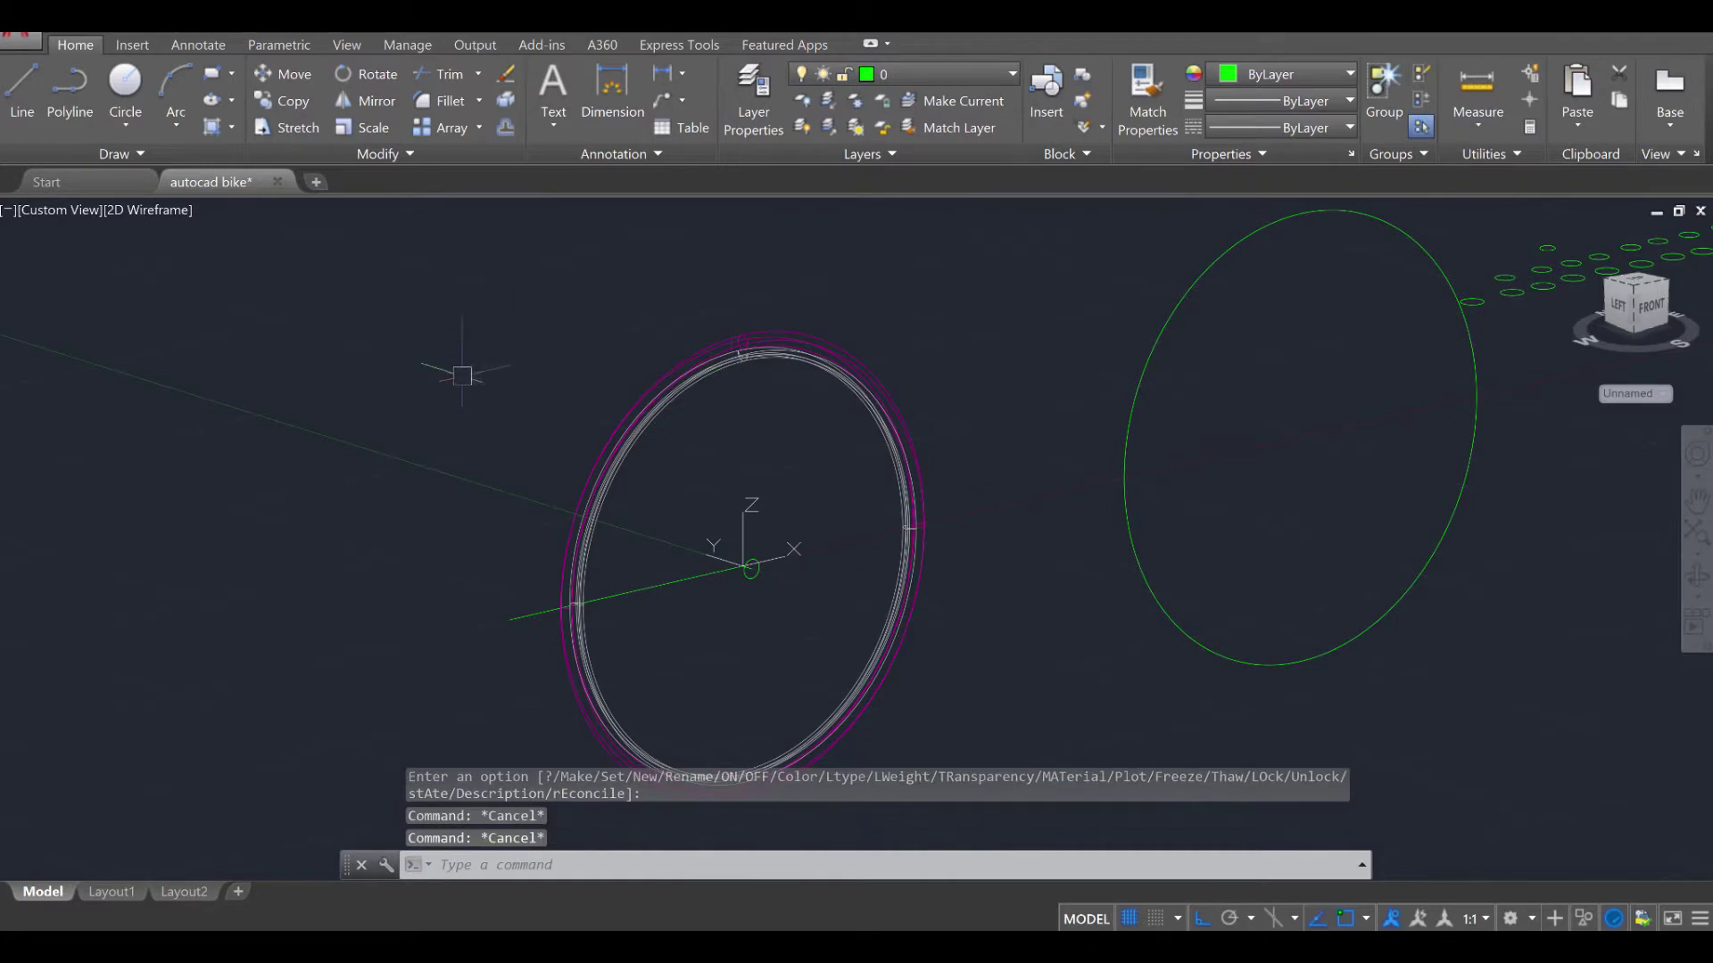
Realign the UCS with its origin at the wheel hub, picking X-axis and XY-plane points
text(UCS)
key(Return)
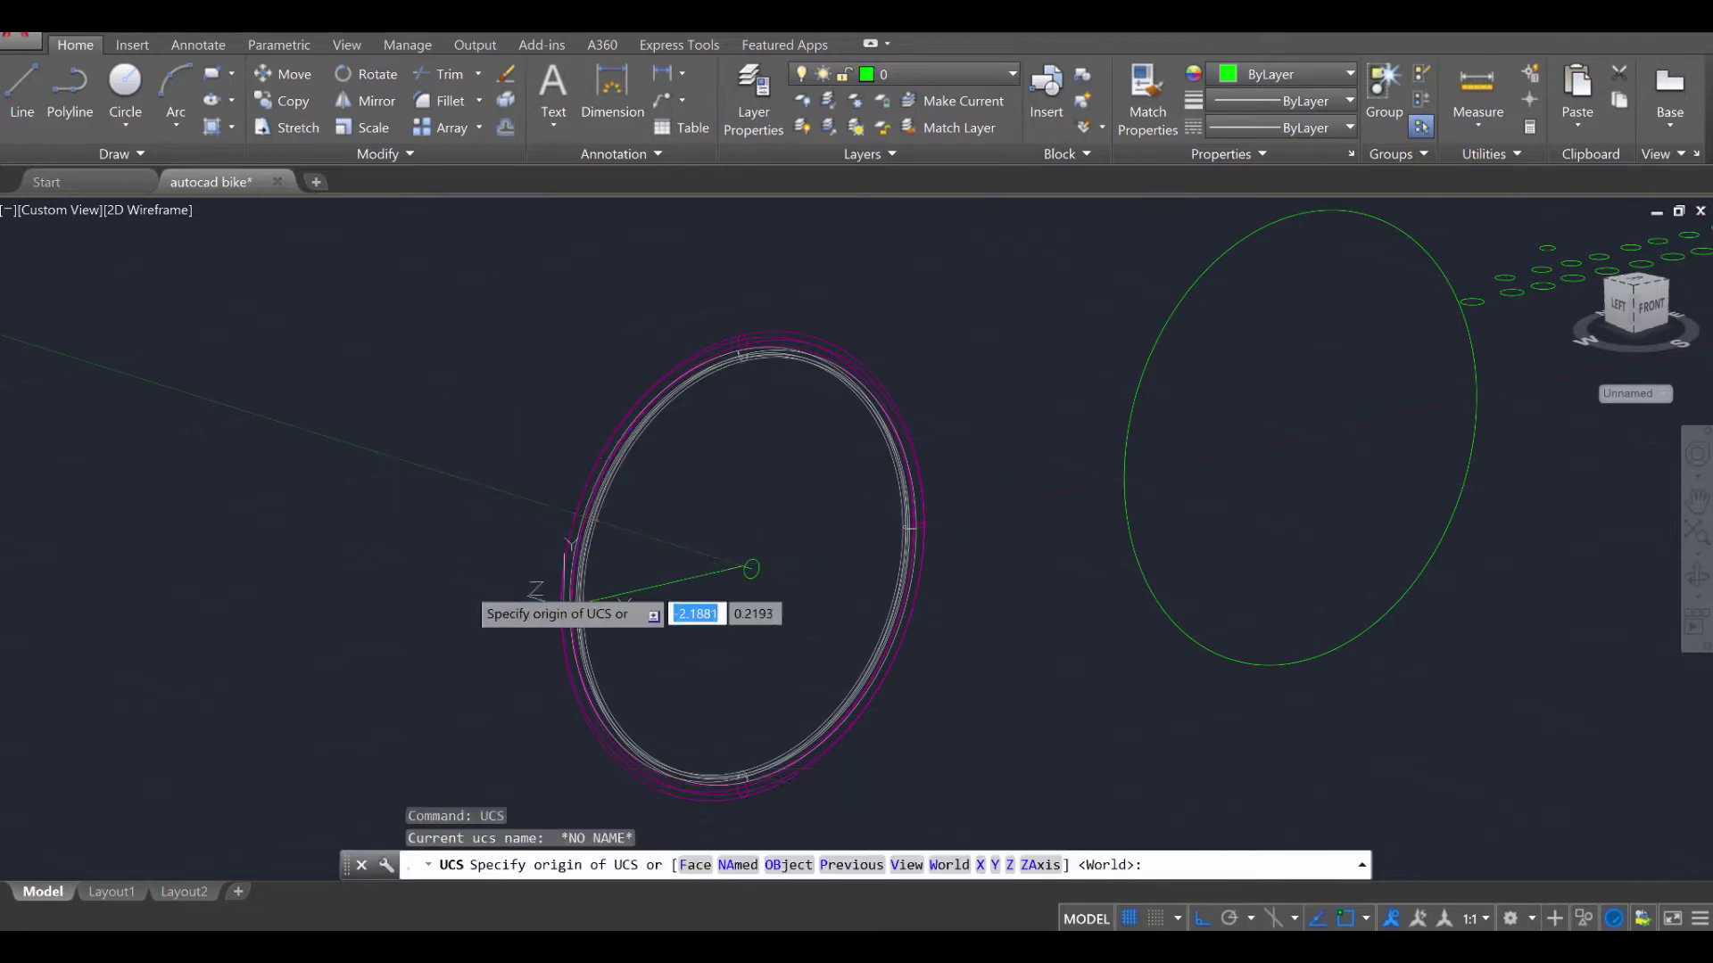
click(508, 616)
click(476, 555)
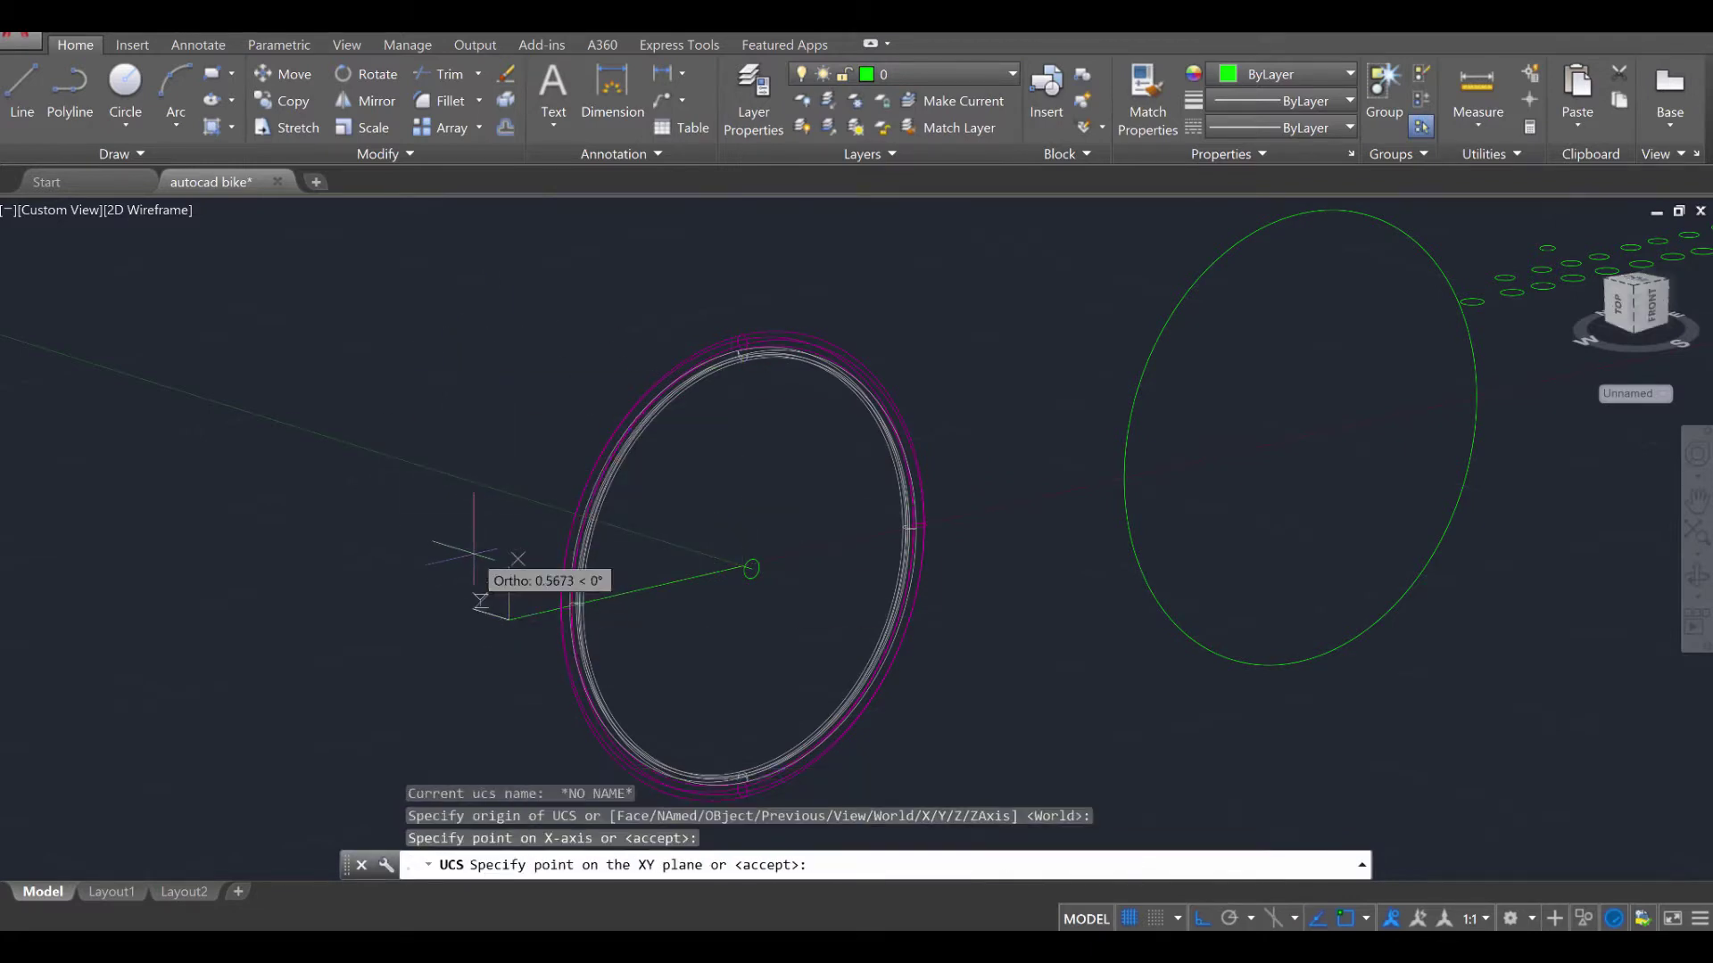
click(416, 580)
key(Escape)
key(Escape)
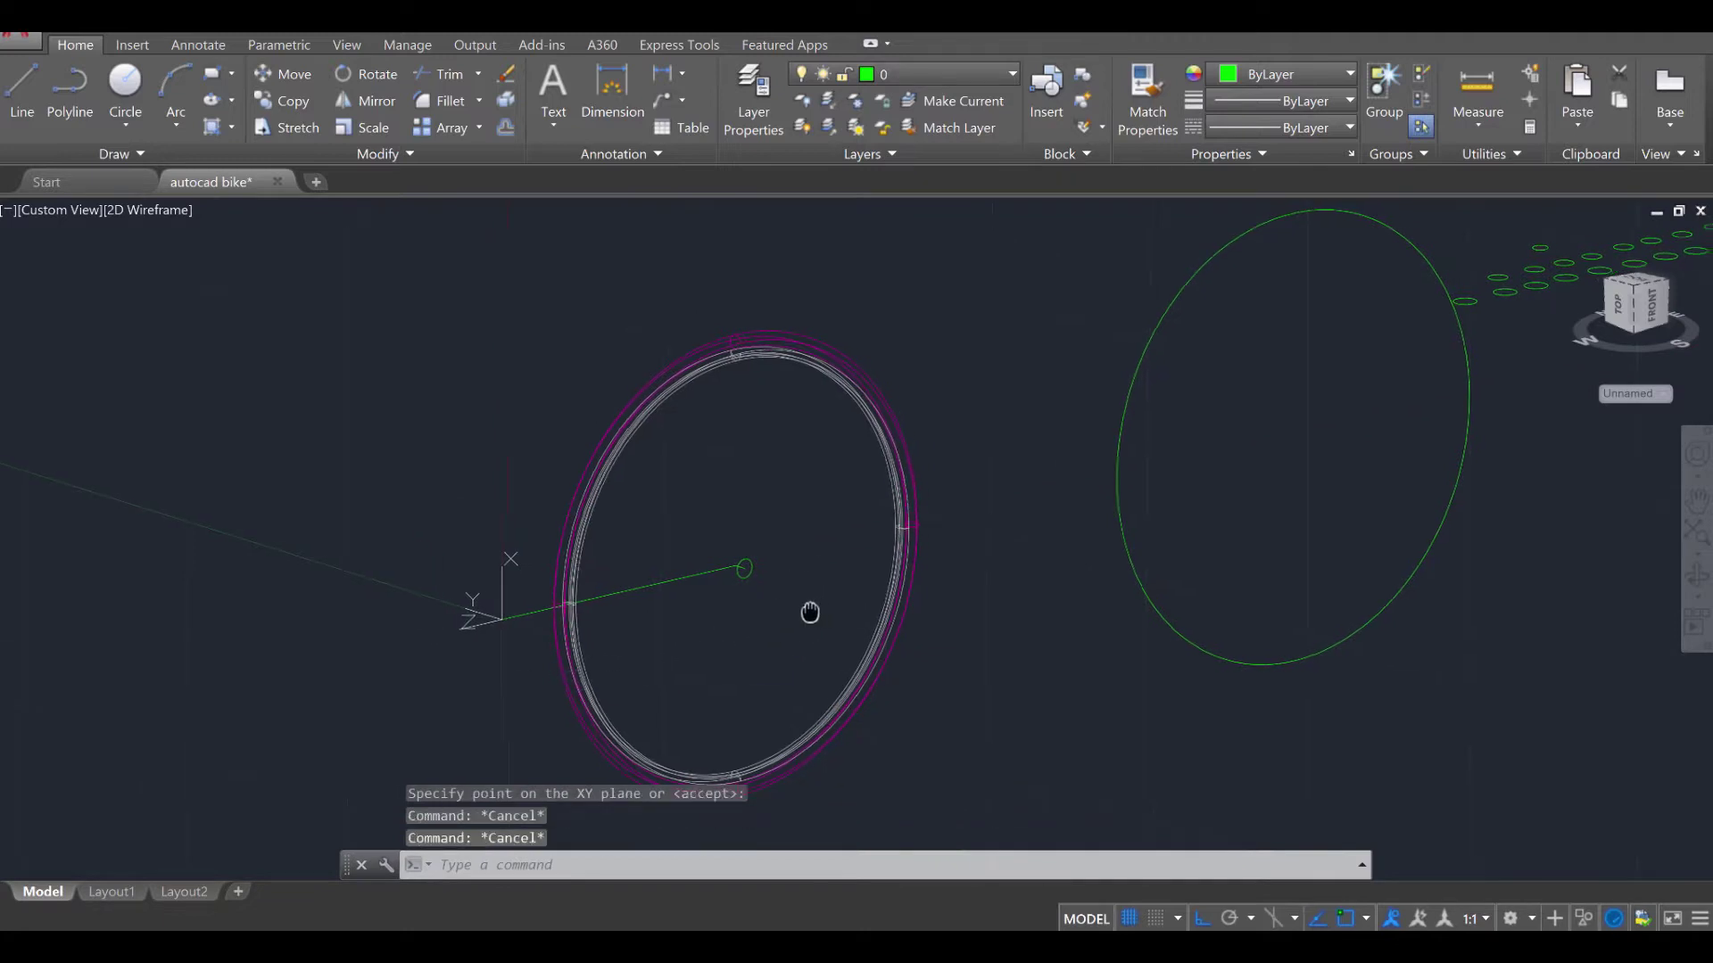
Draw a line from the hub circle's centre to the green wheel outline's centre
middle_drag(807, 607, 596, 616)
text(L)
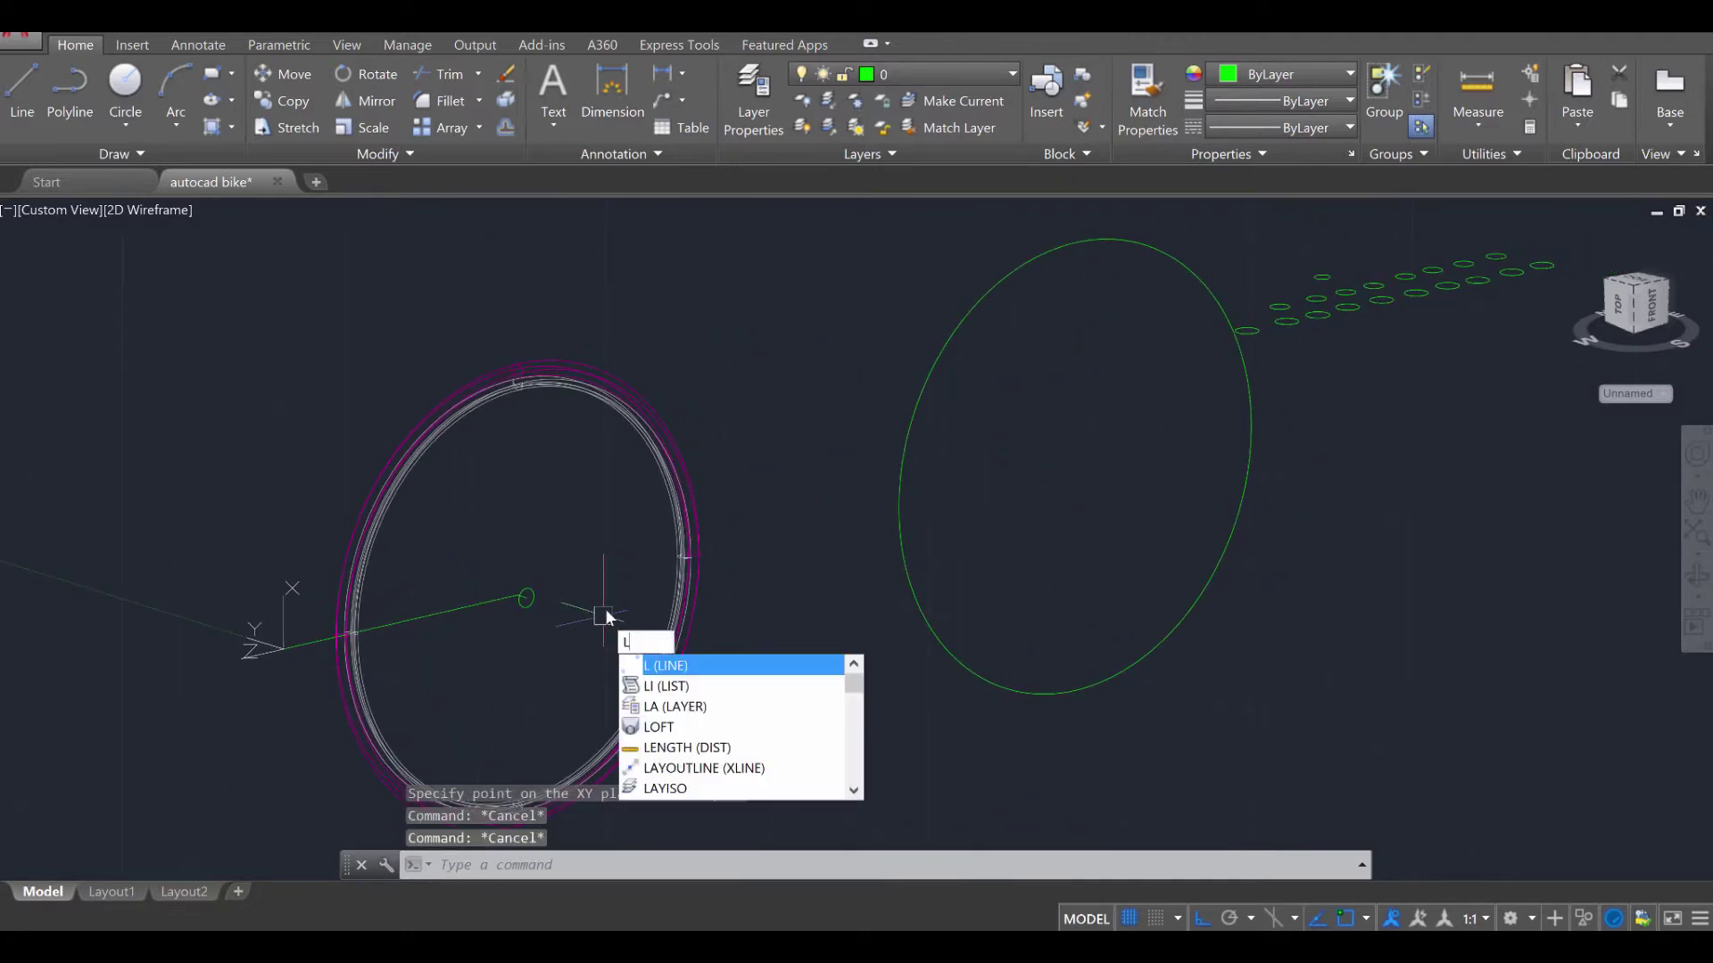
key(Return)
click(524, 598)
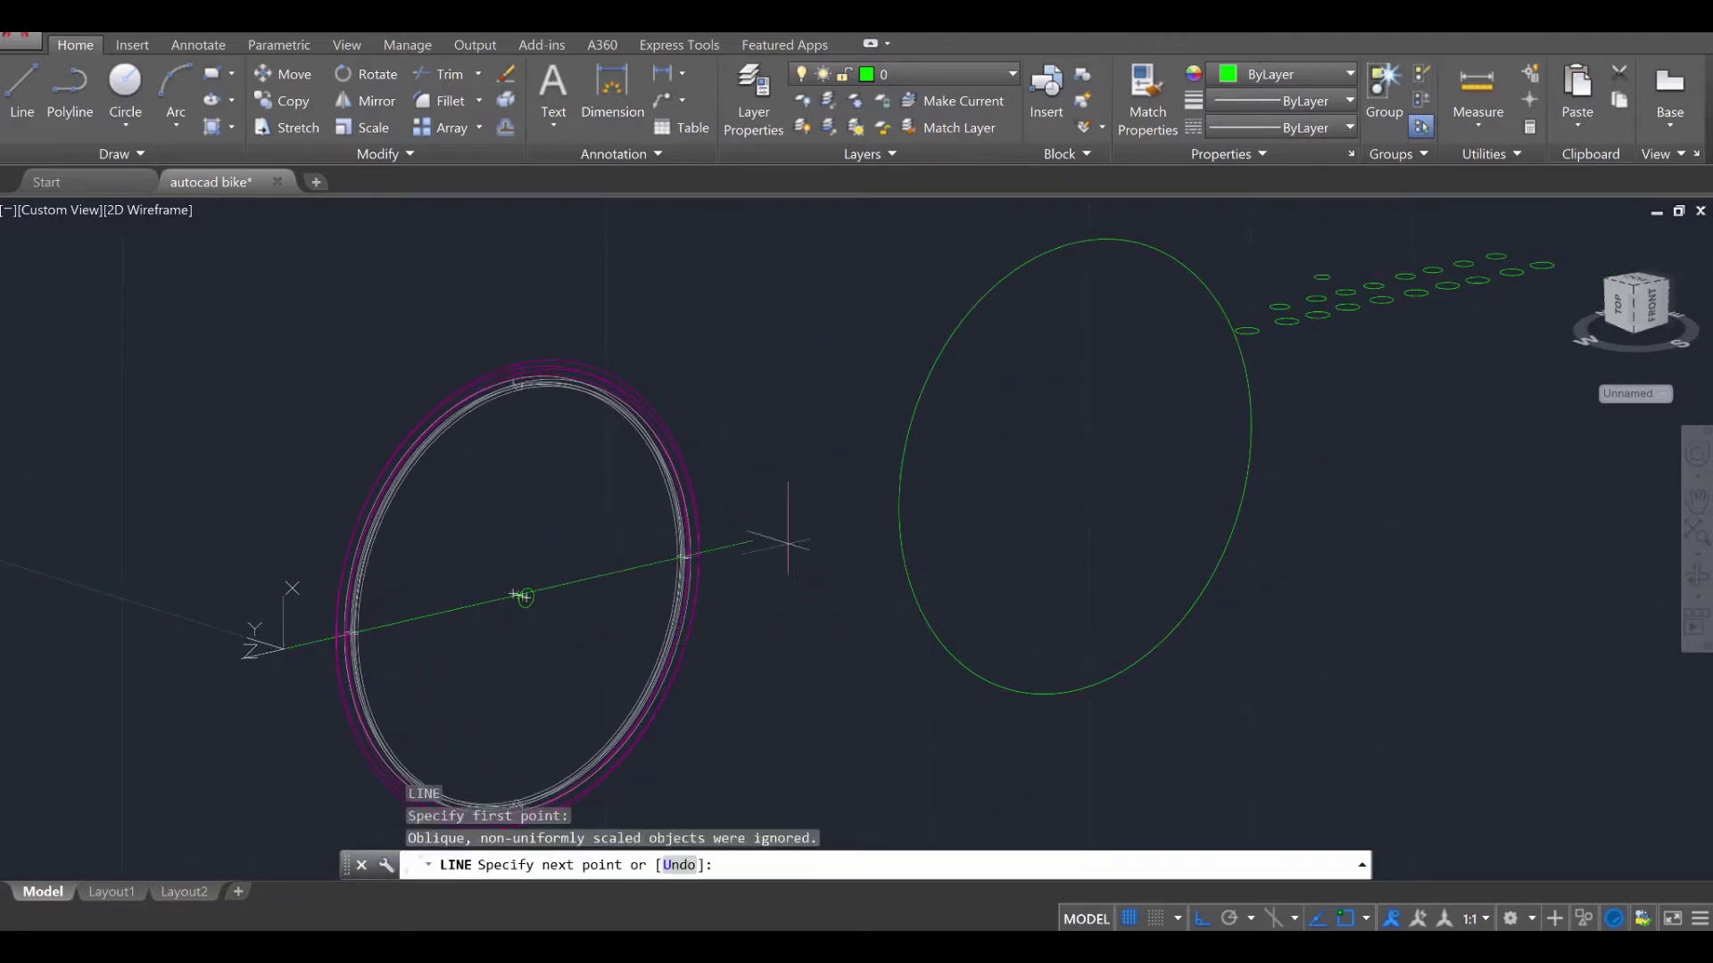
click(1071, 465)
key(Escape)
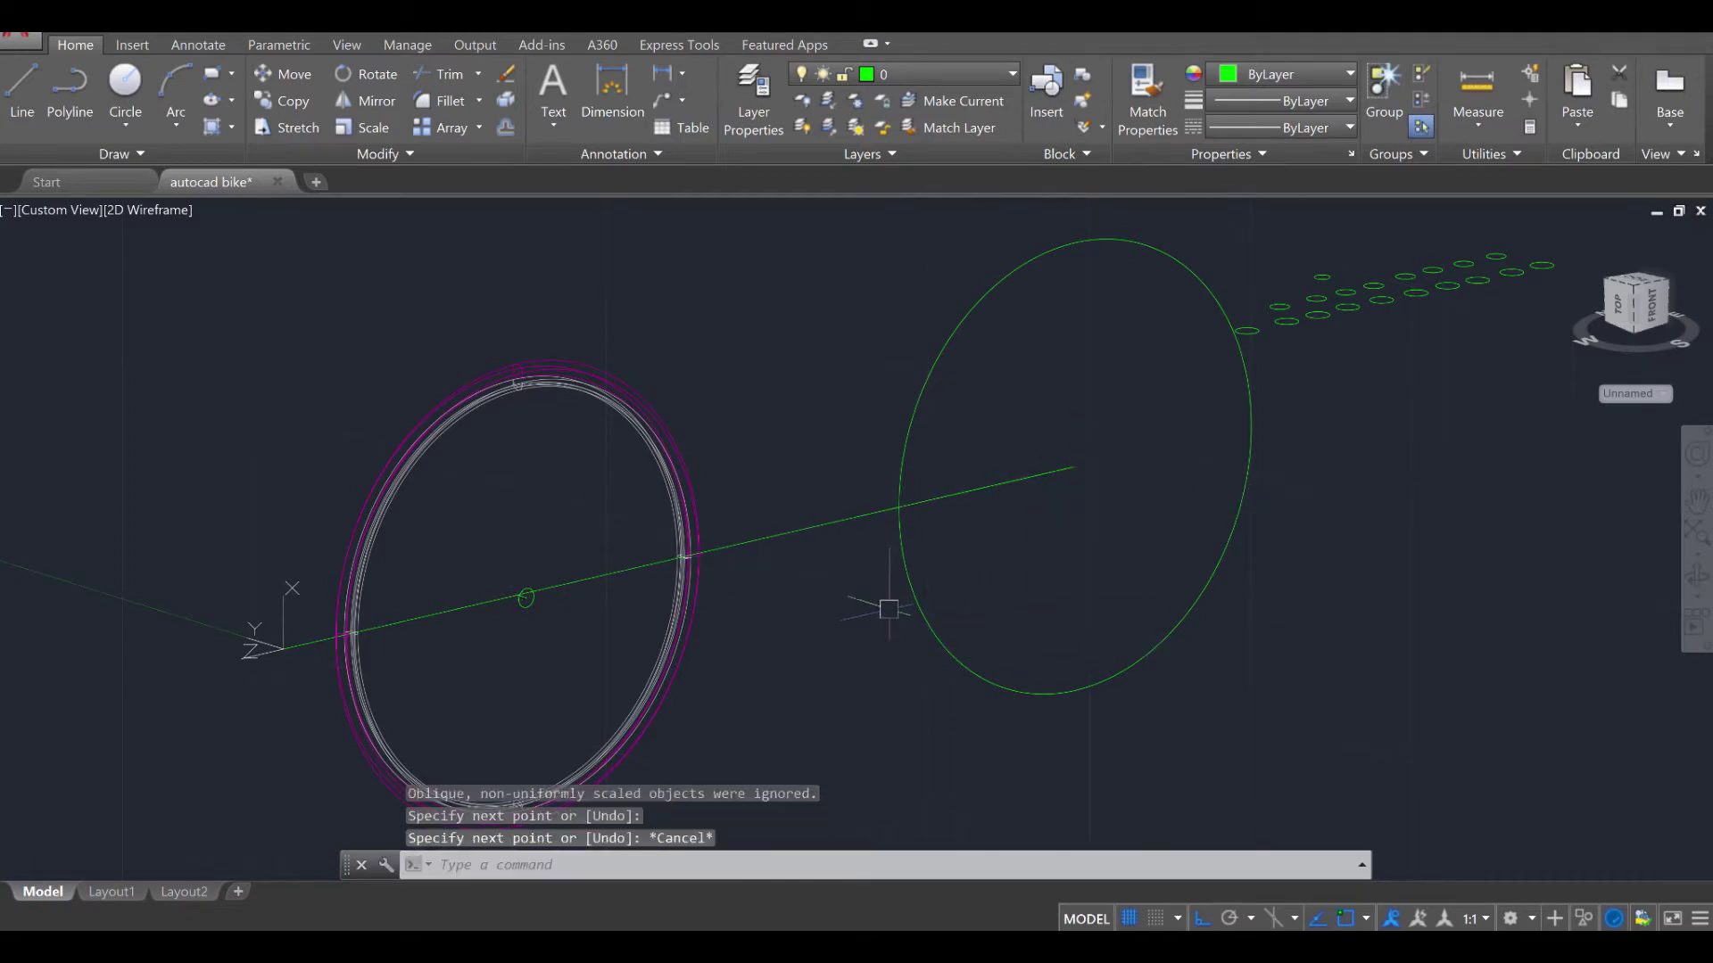
key(Escape)
middle_drag(786, 562, 880, 517)
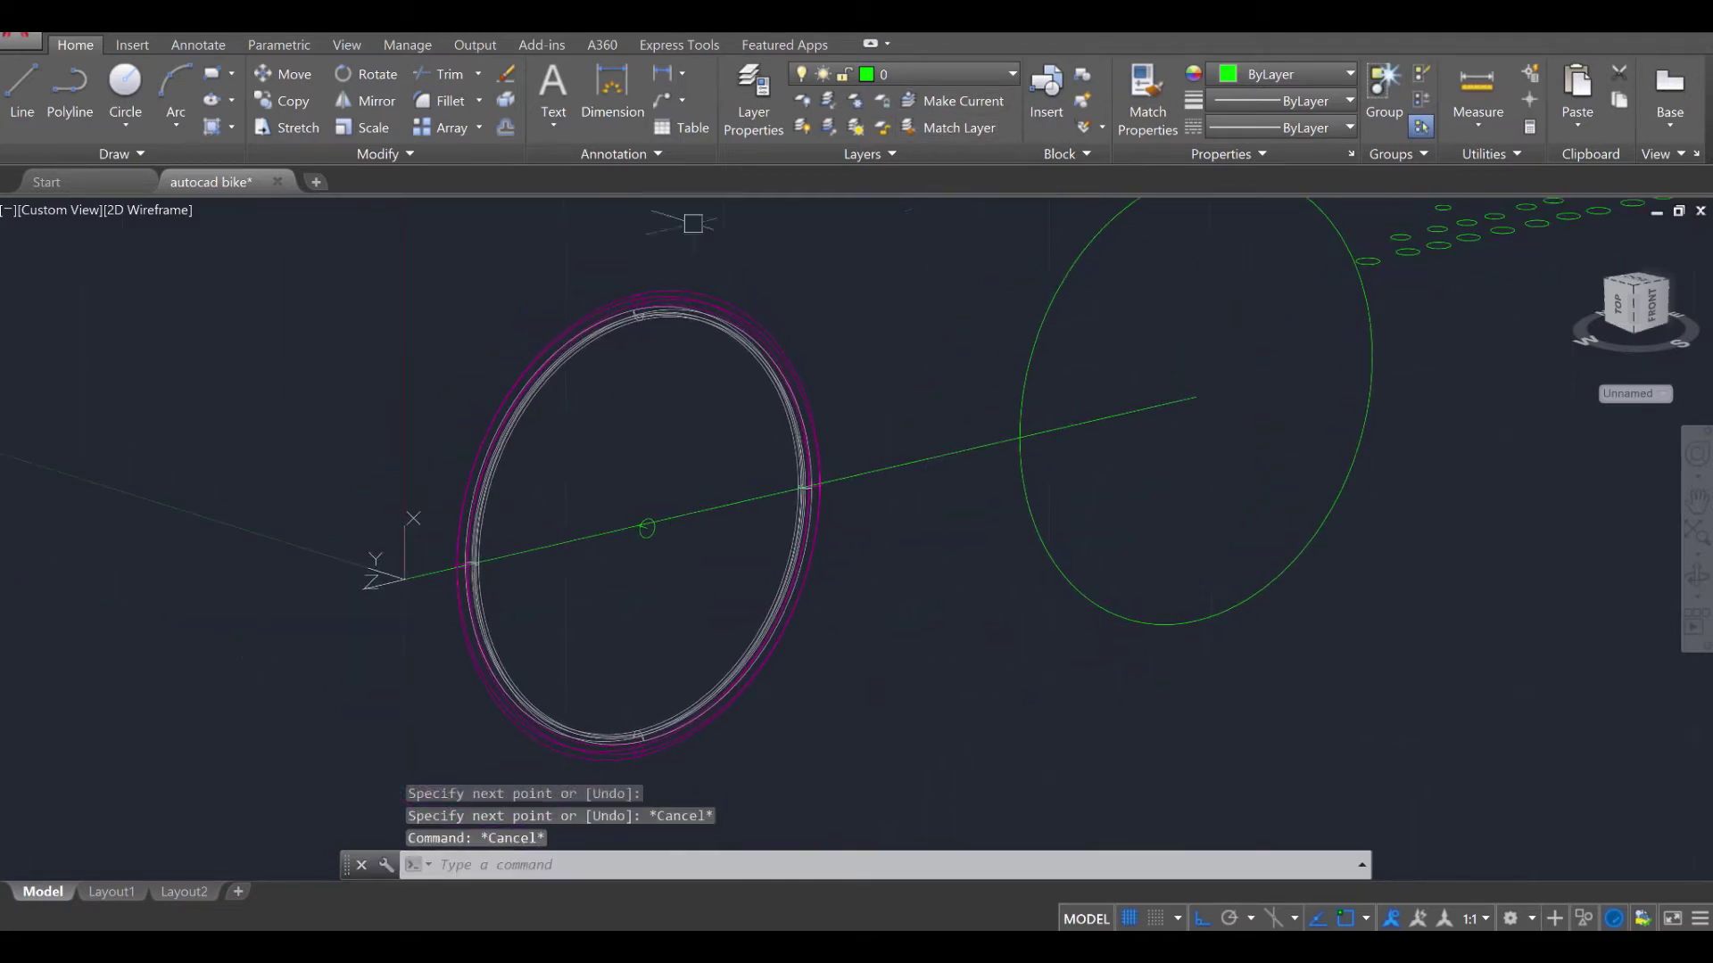
click(950, 73)
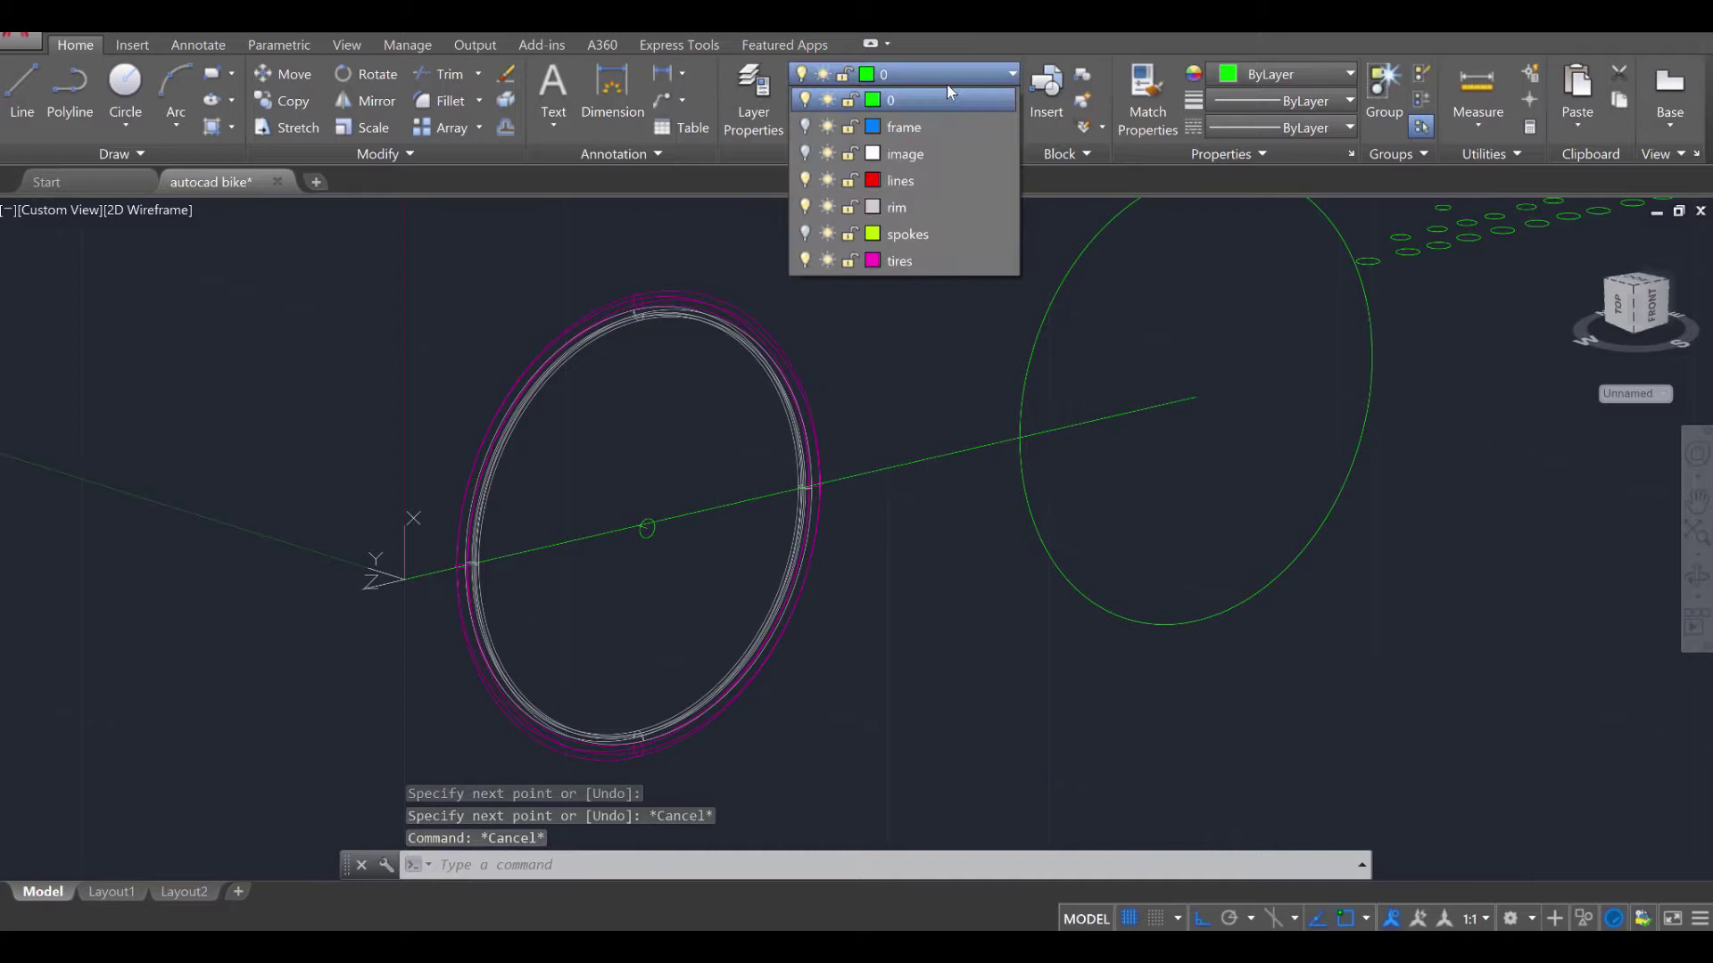
Turn on the spokes layer and copy the spoked wheel from its hub to the other wheel position
click(807, 233)
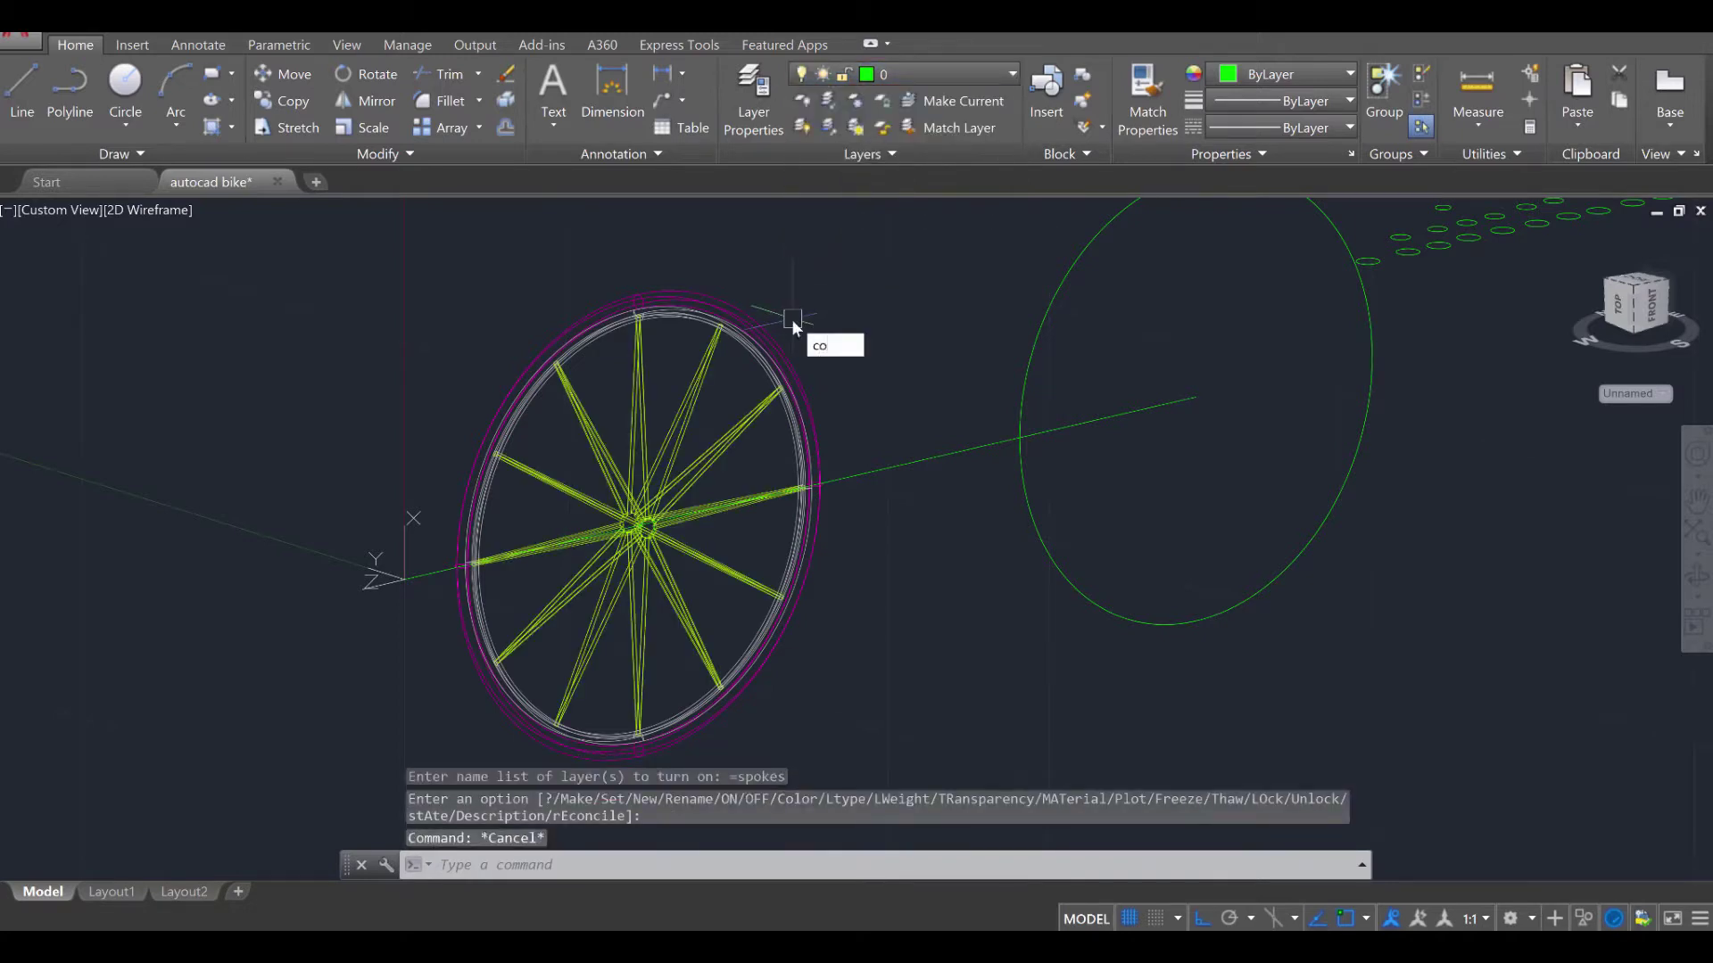
text(p)
key(Return)
click(852, 432)
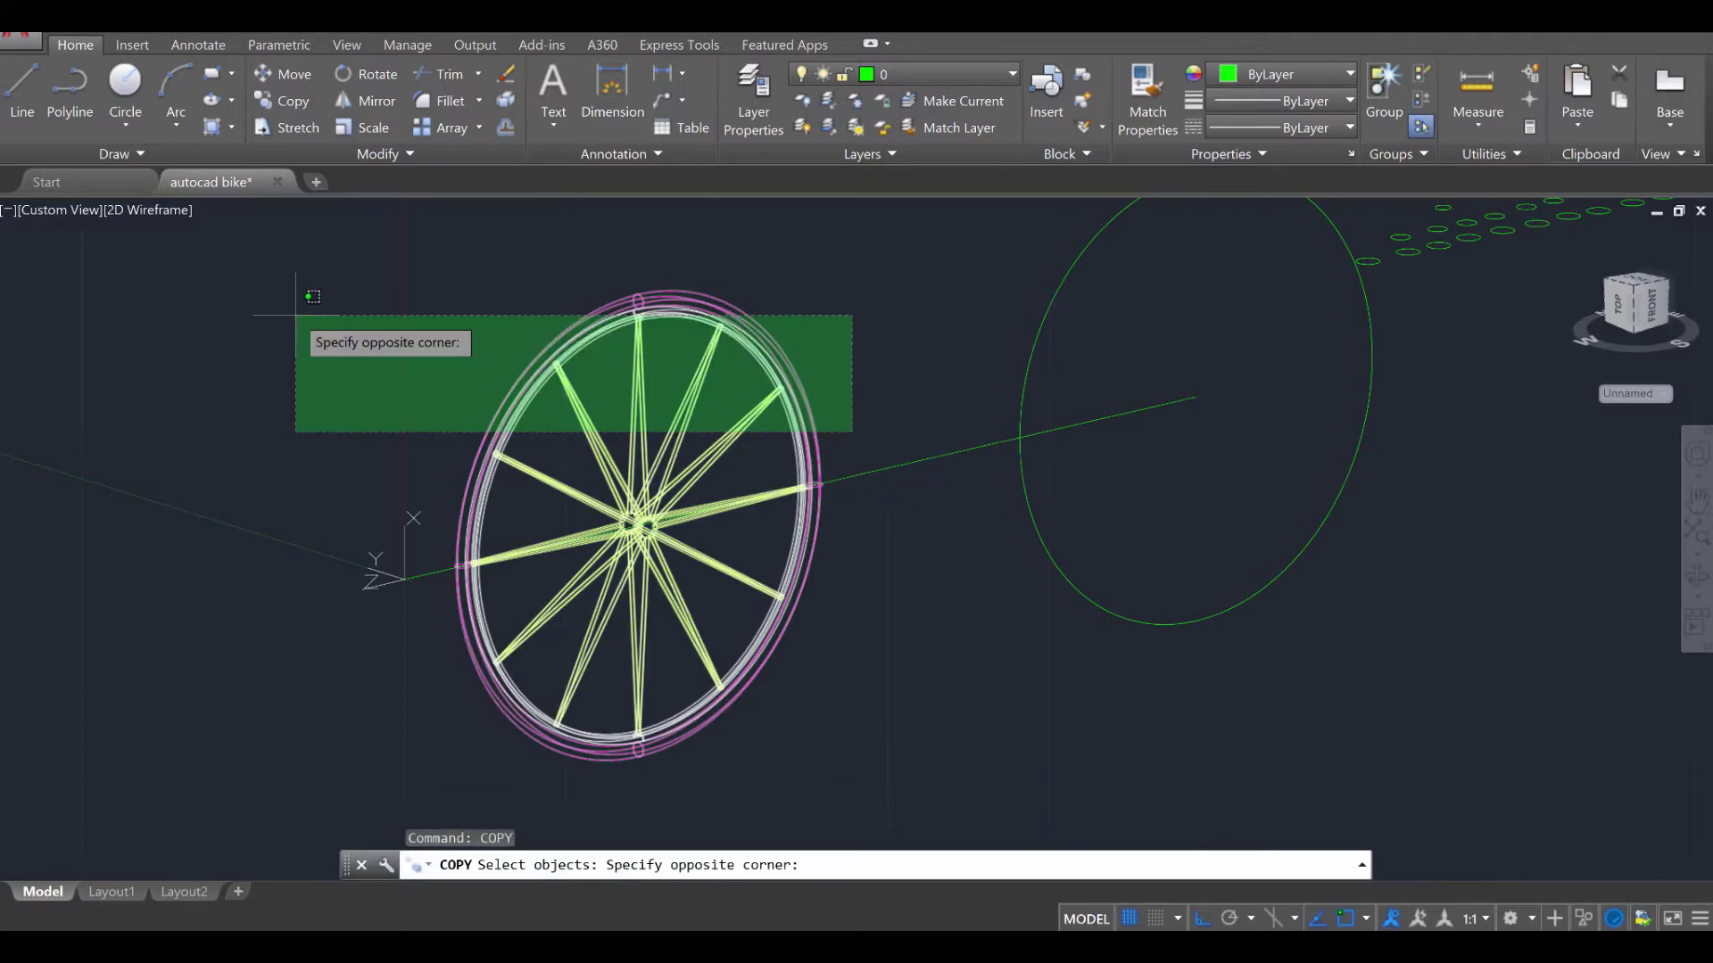
click(406, 259)
key(Return)
scroll(624, 526, up, 5)
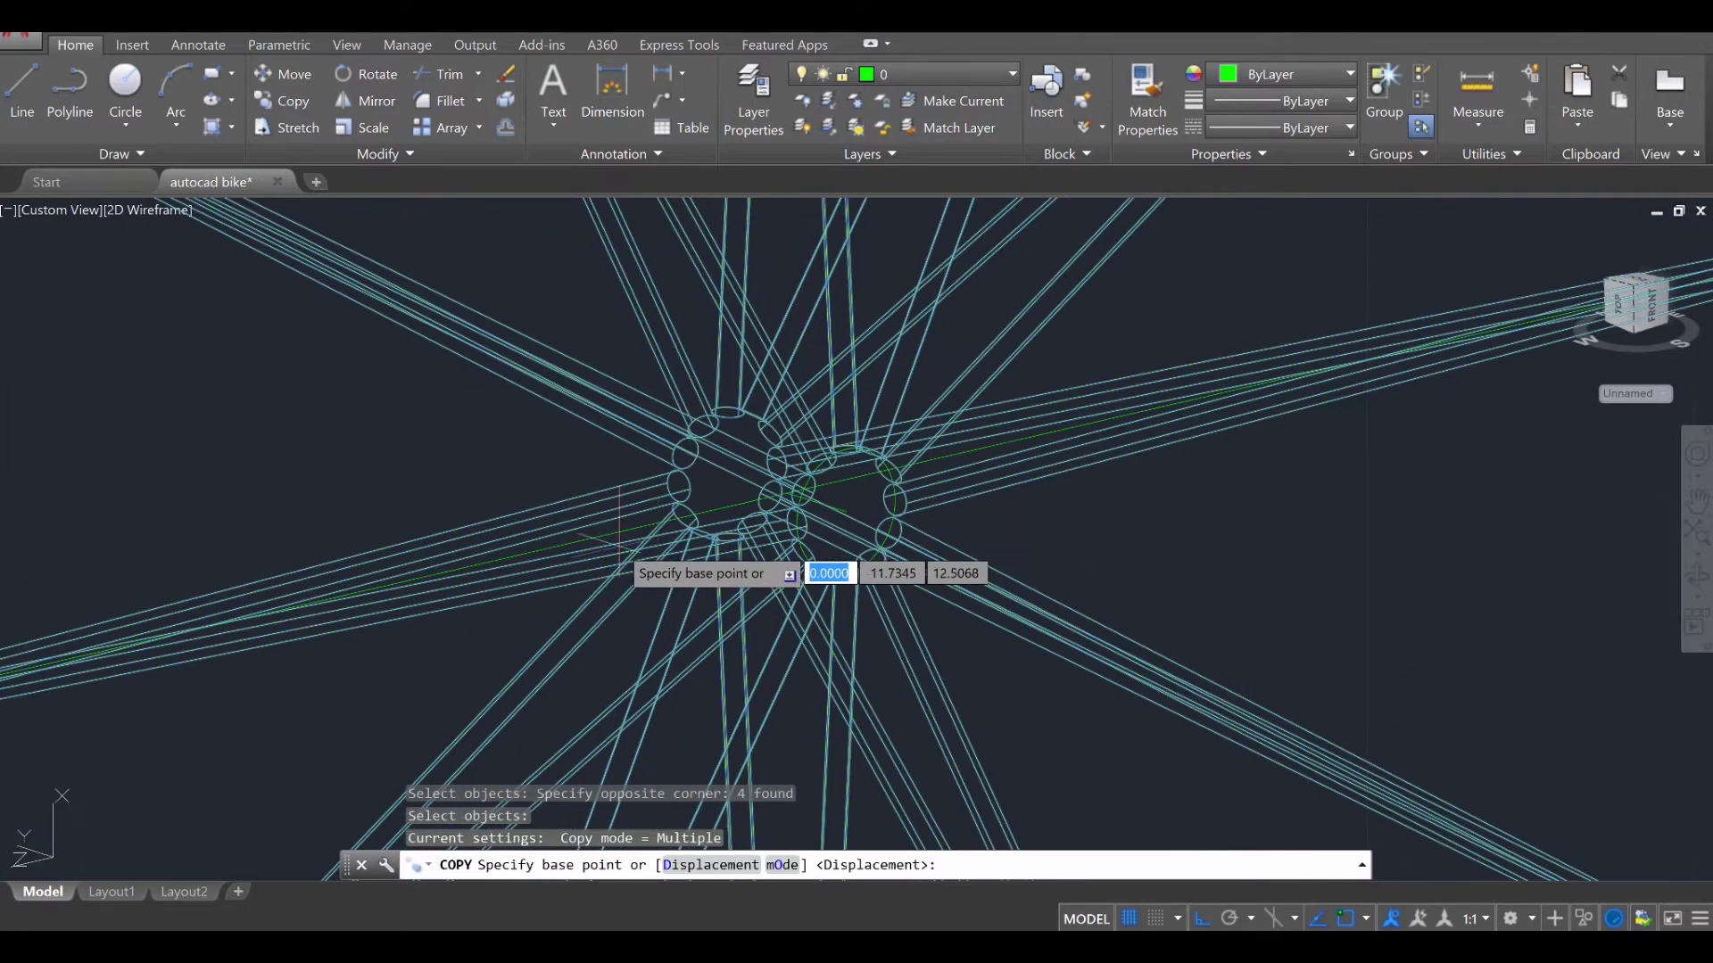
scroll(765, 534, up, 2)
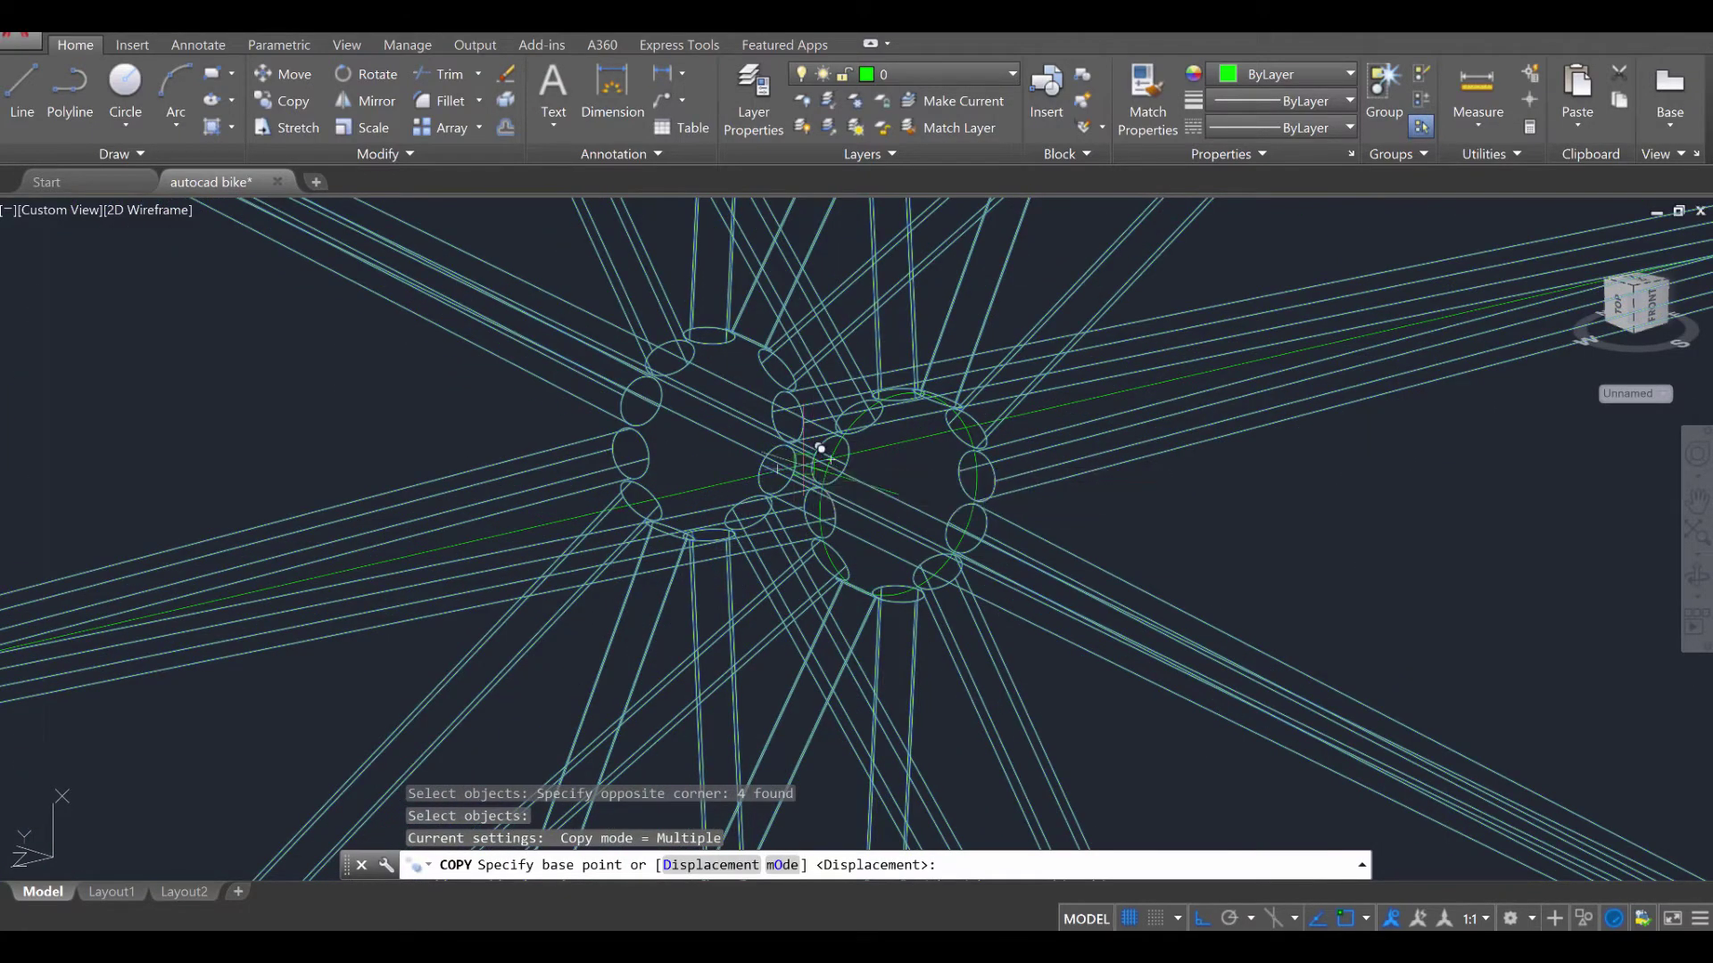
click(821, 449)
scroll(830, 464, down, 8)
scroll(838, 403, up, 4)
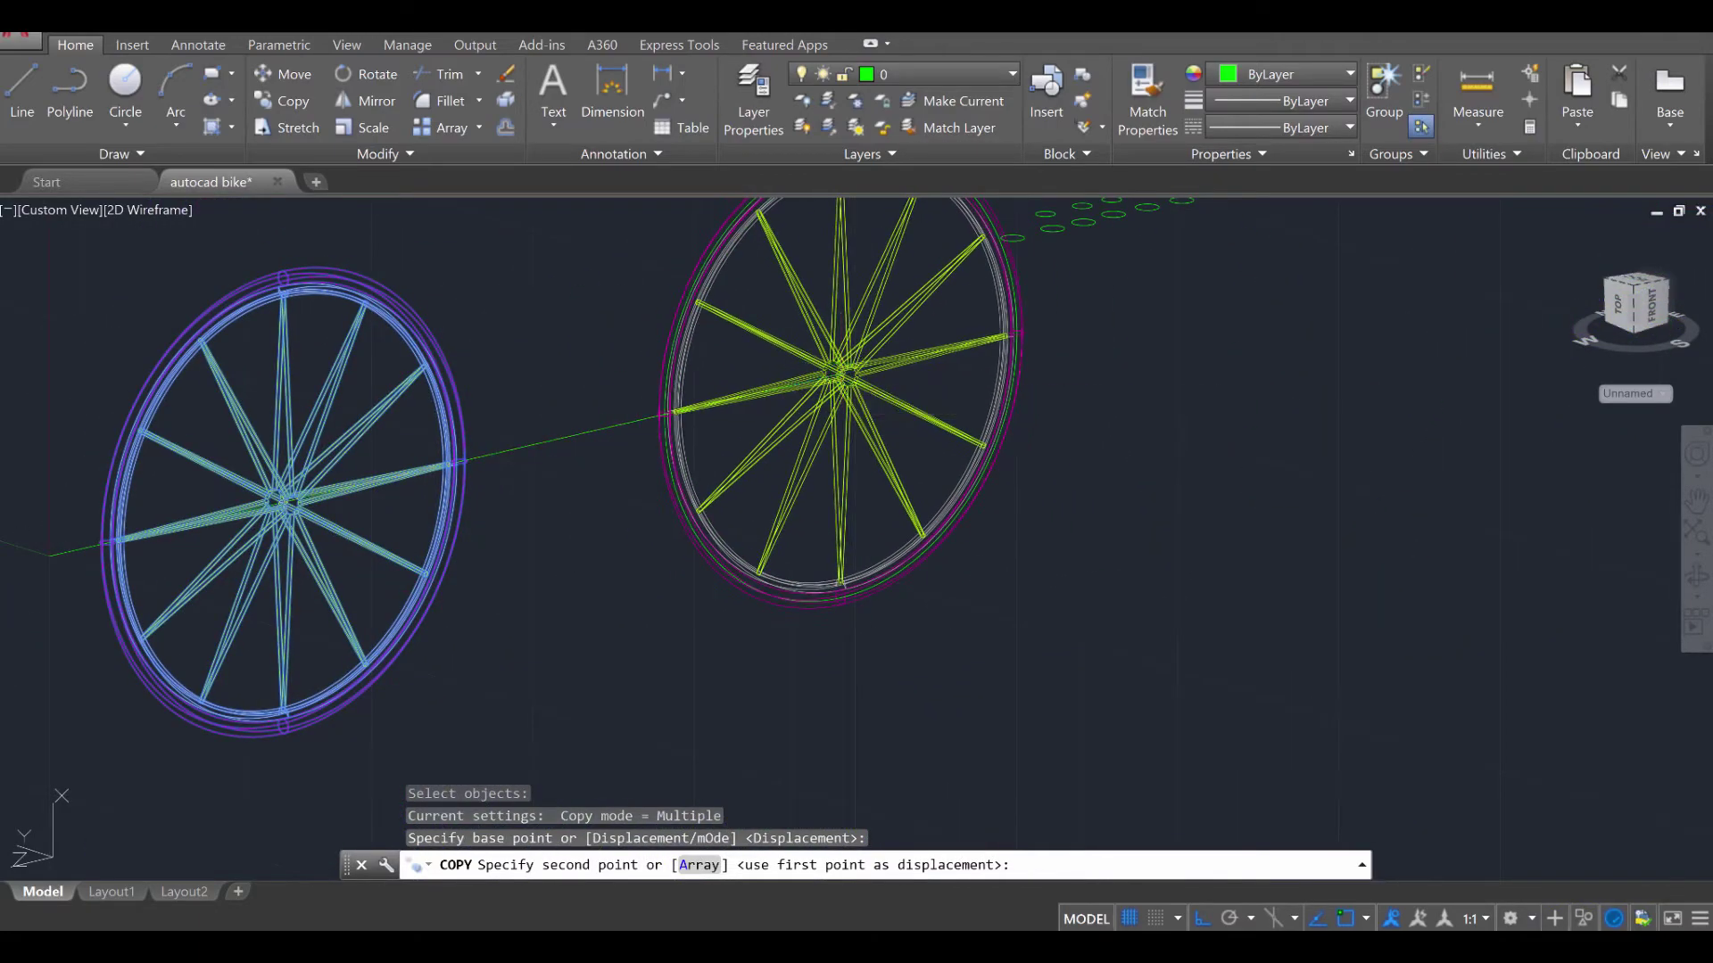
key(Escape)
Orbit the model to check both wheels from side and oblique angles
scroll(858, 504, down, 2)
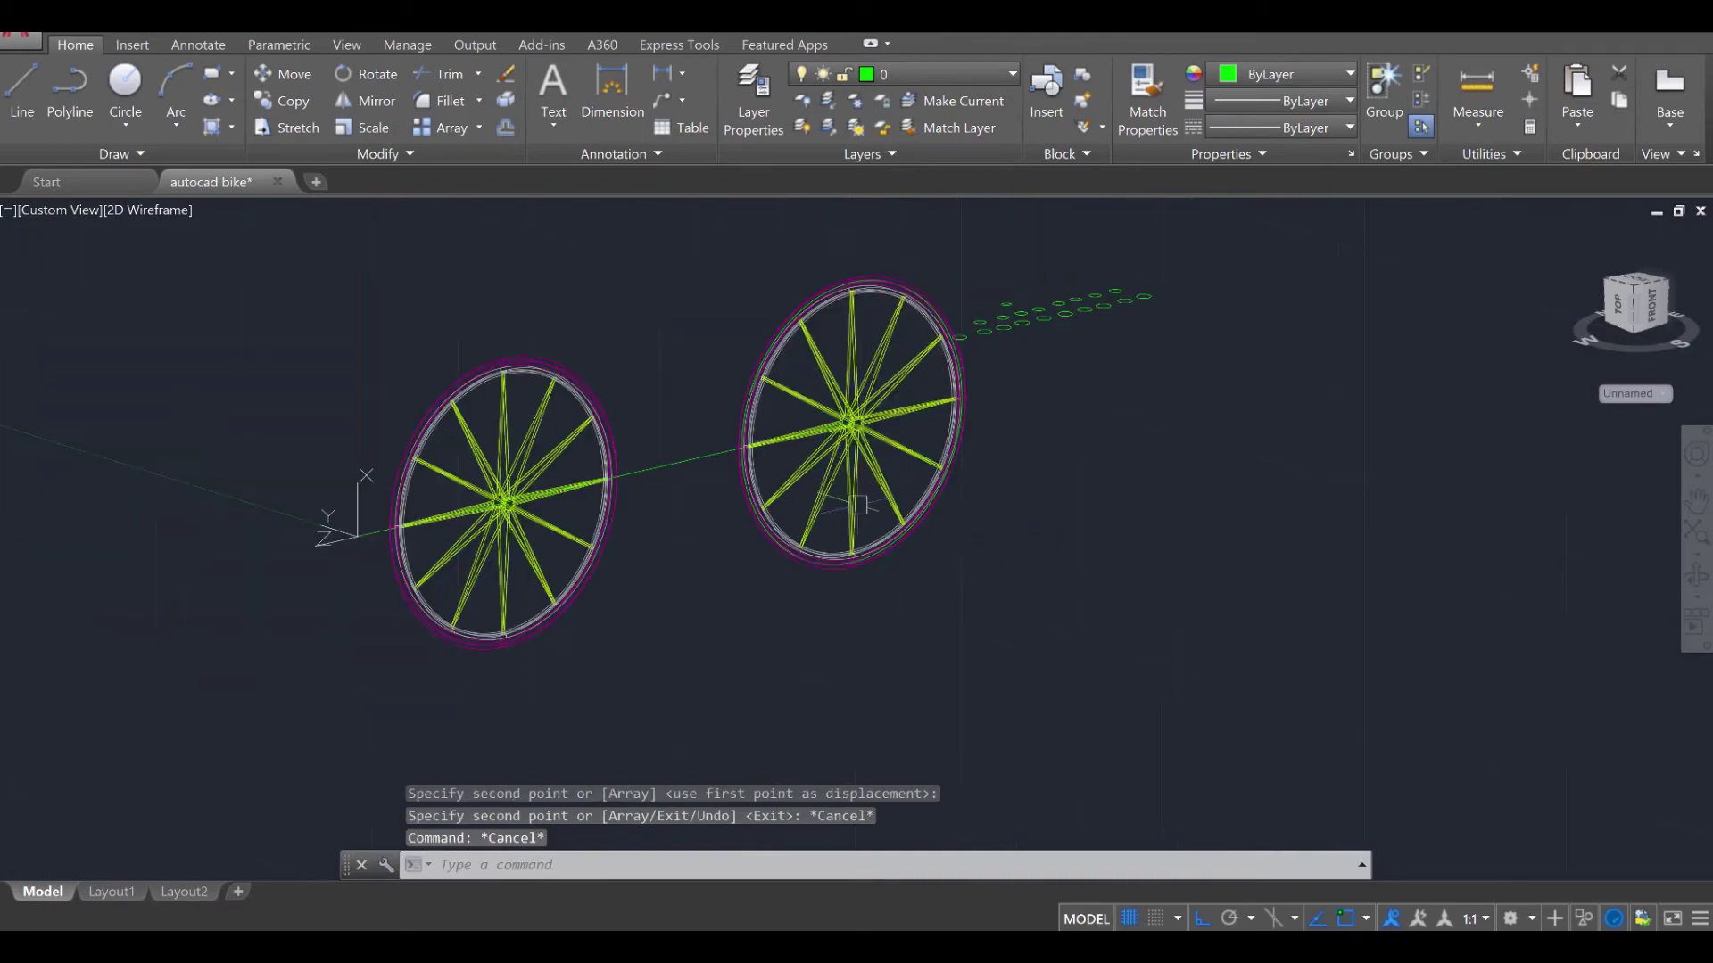
shift+middle_drag(858, 504, 719, 494)
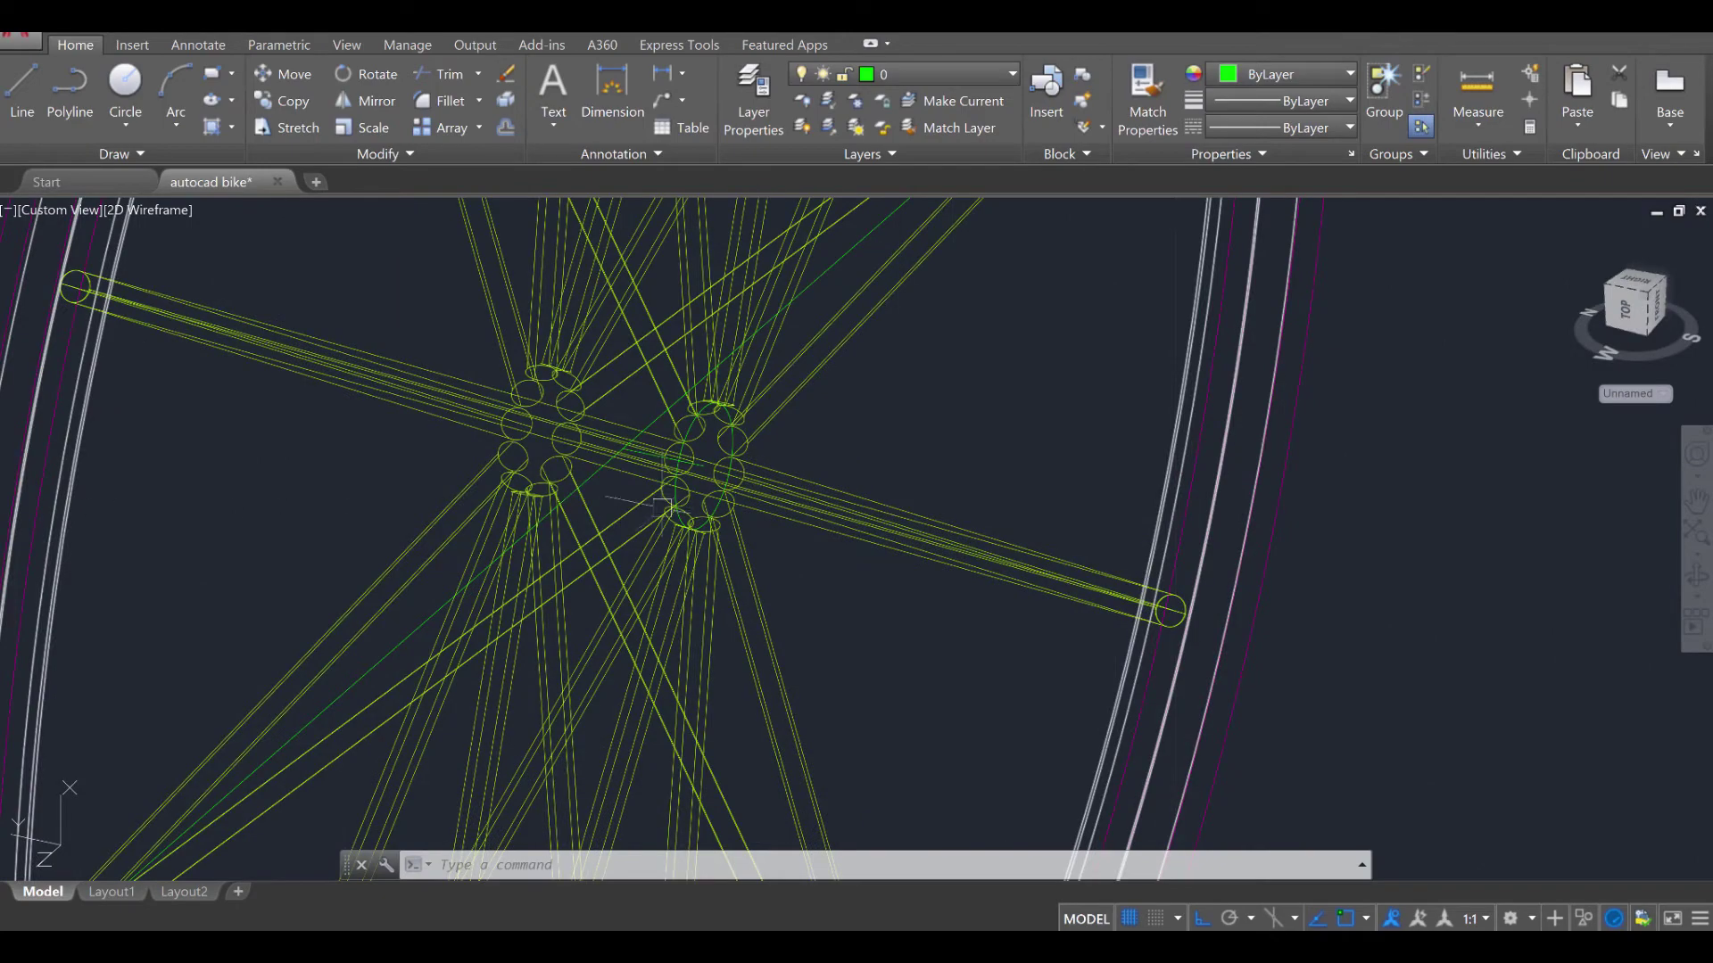
scroll(662, 510, down, 6)
shift+middle_drag(670, 552, 703, 512)
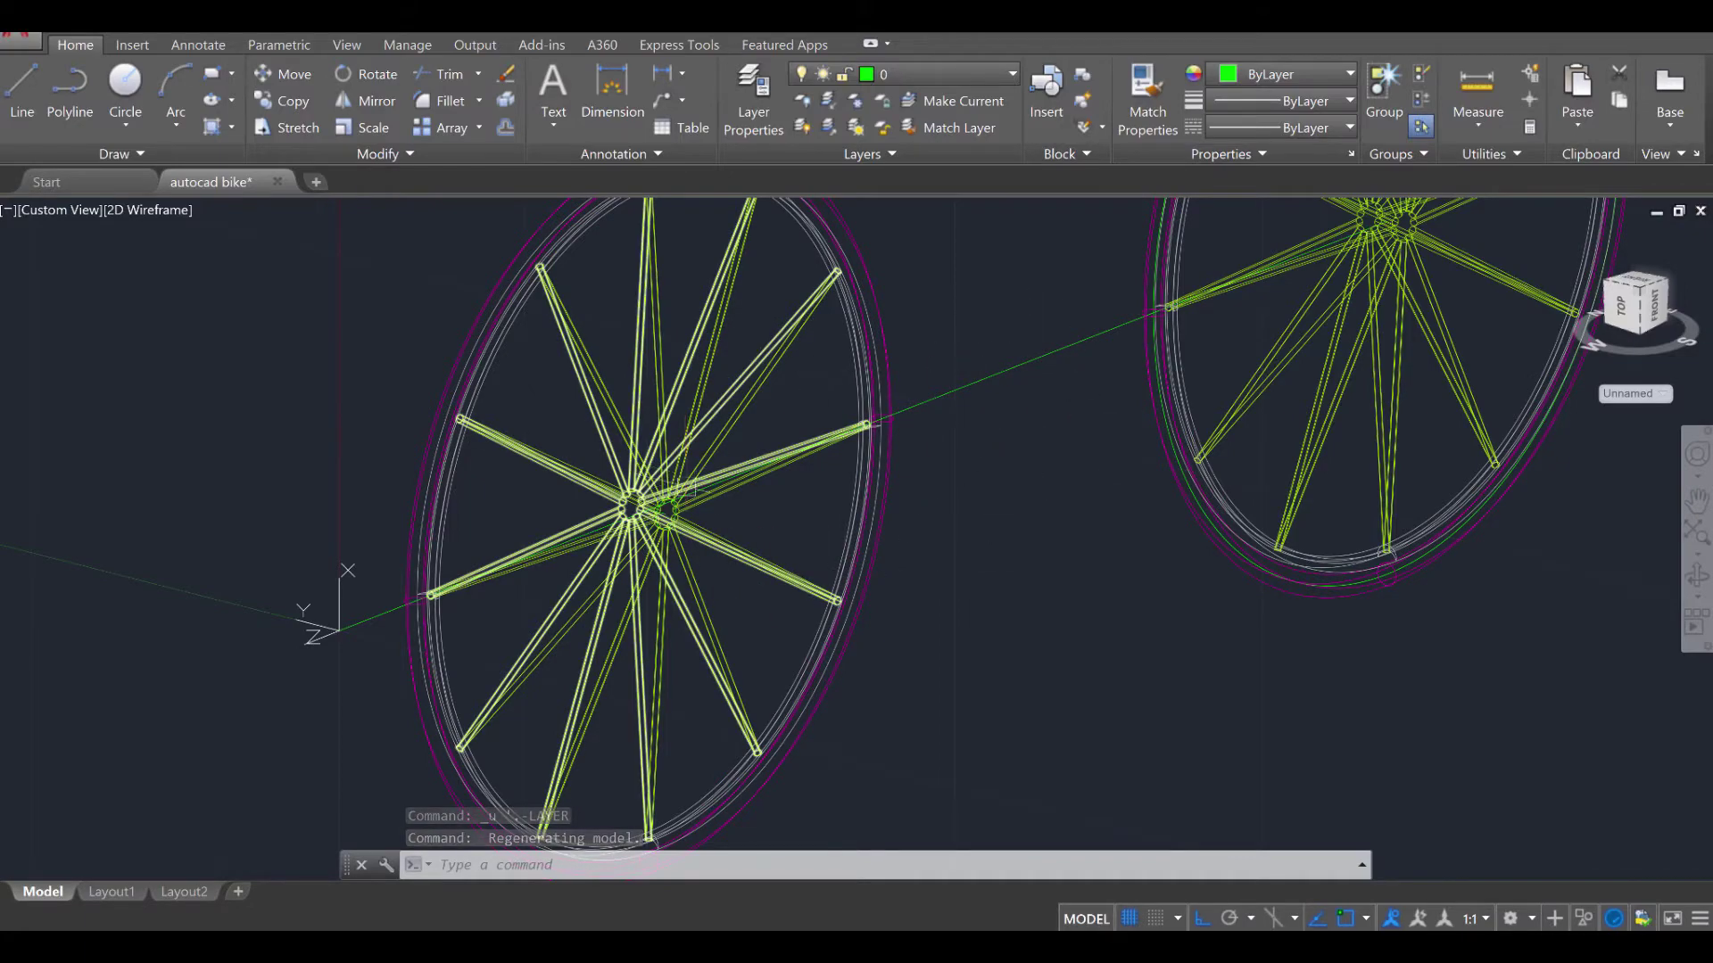
shift+middle_drag(738, 581, 771, 618)
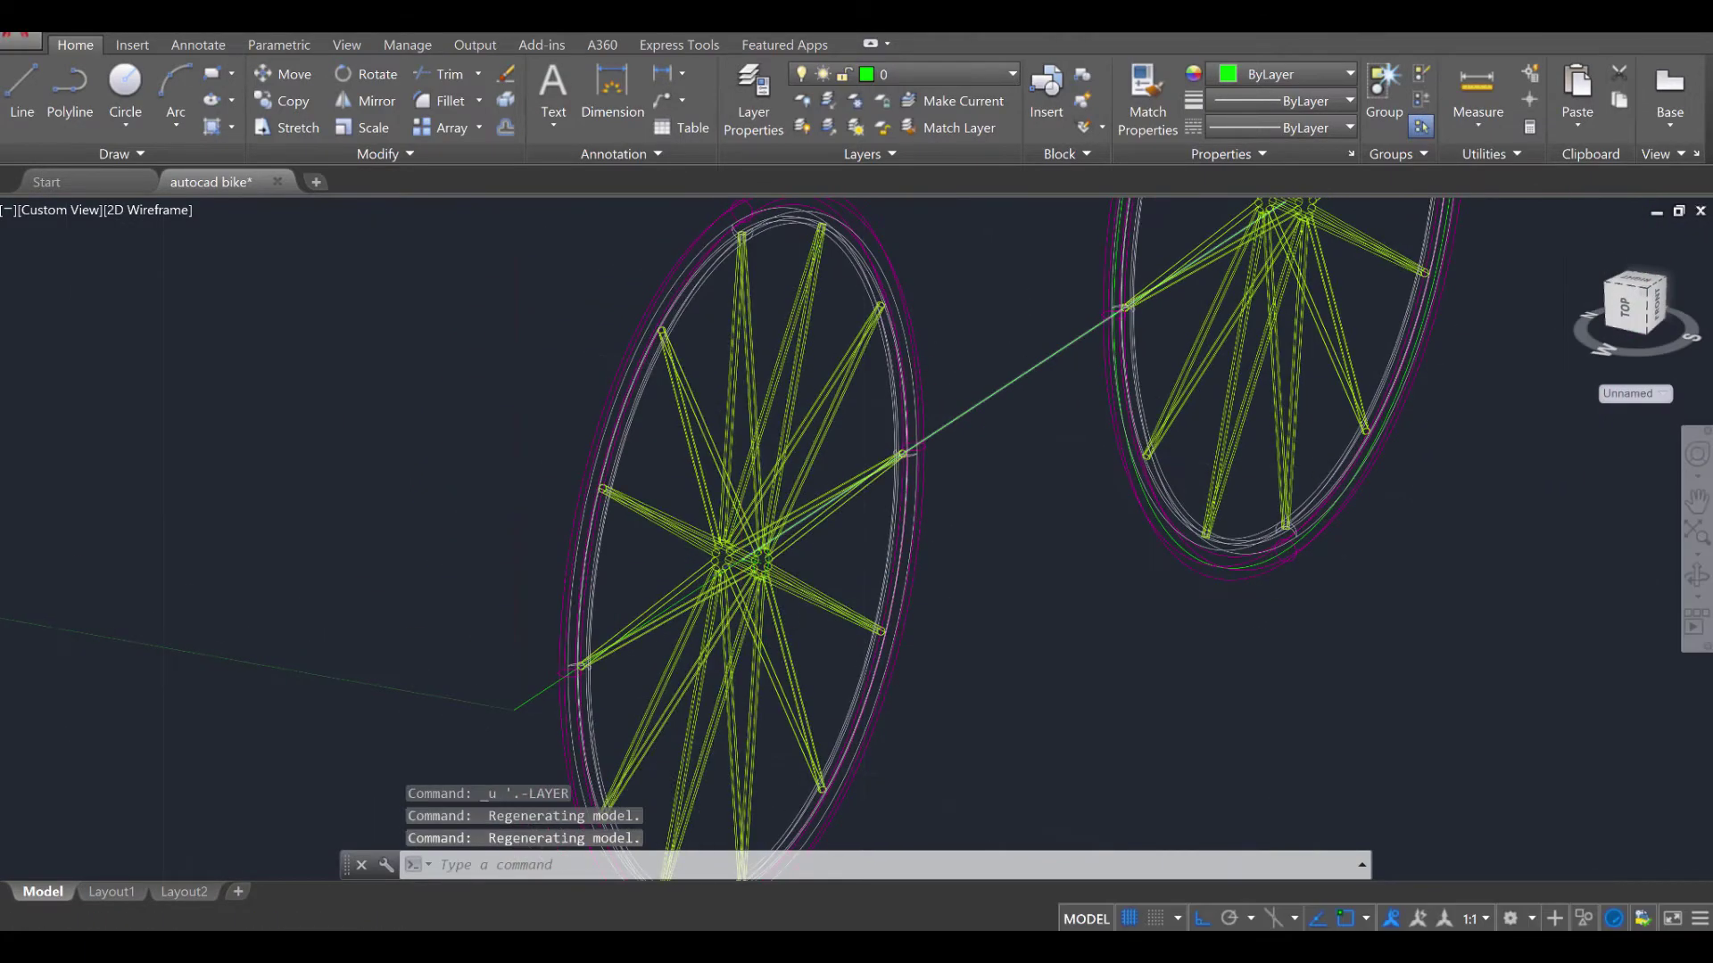
scroll(754, 589, up, 4)
Hide the spokes layer and cancel the stray selection
click(949, 75)
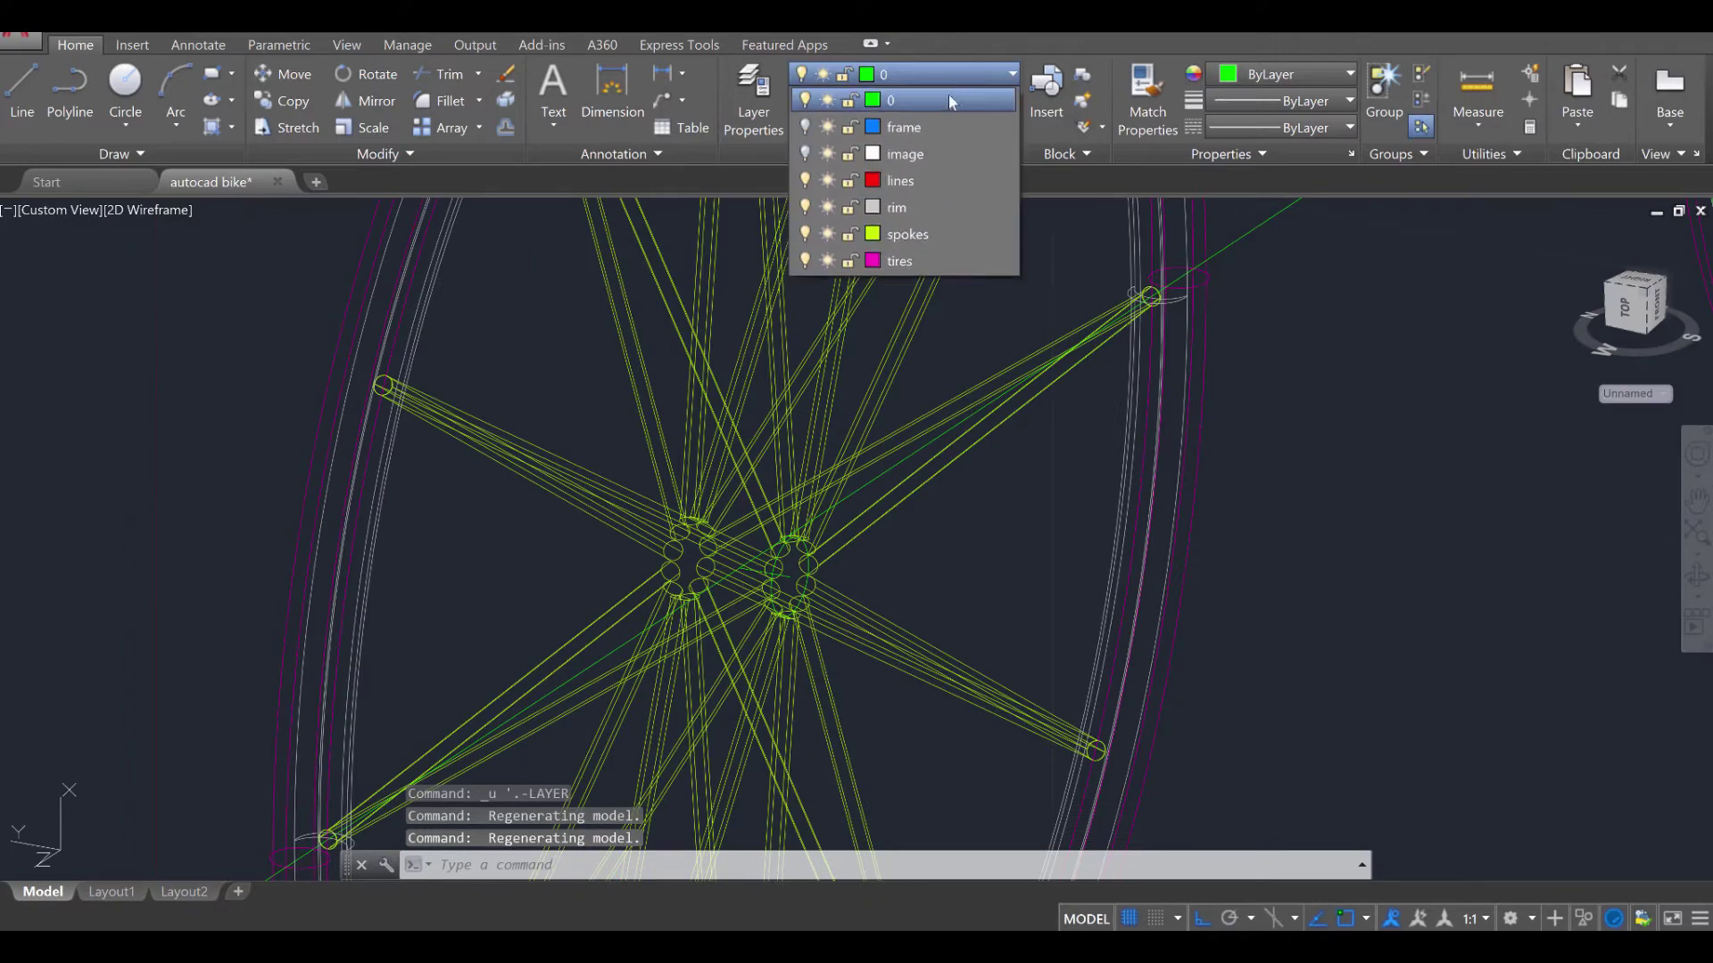
click(804, 234)
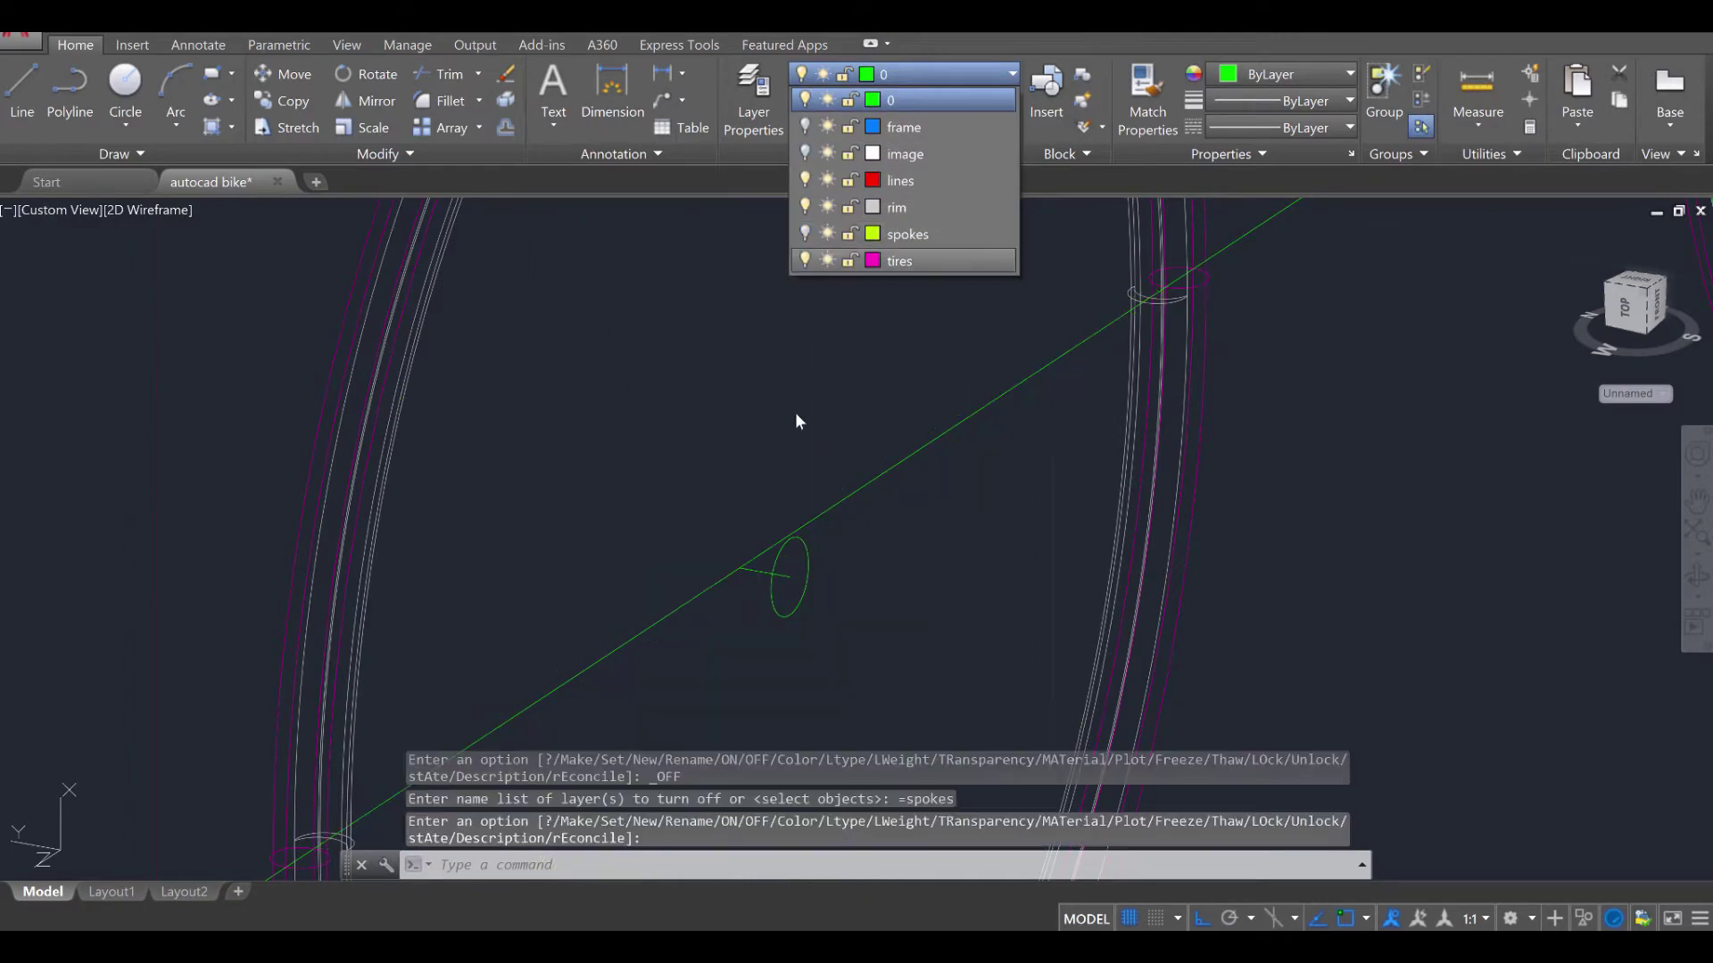
click(752, 590)
click(830, 612)
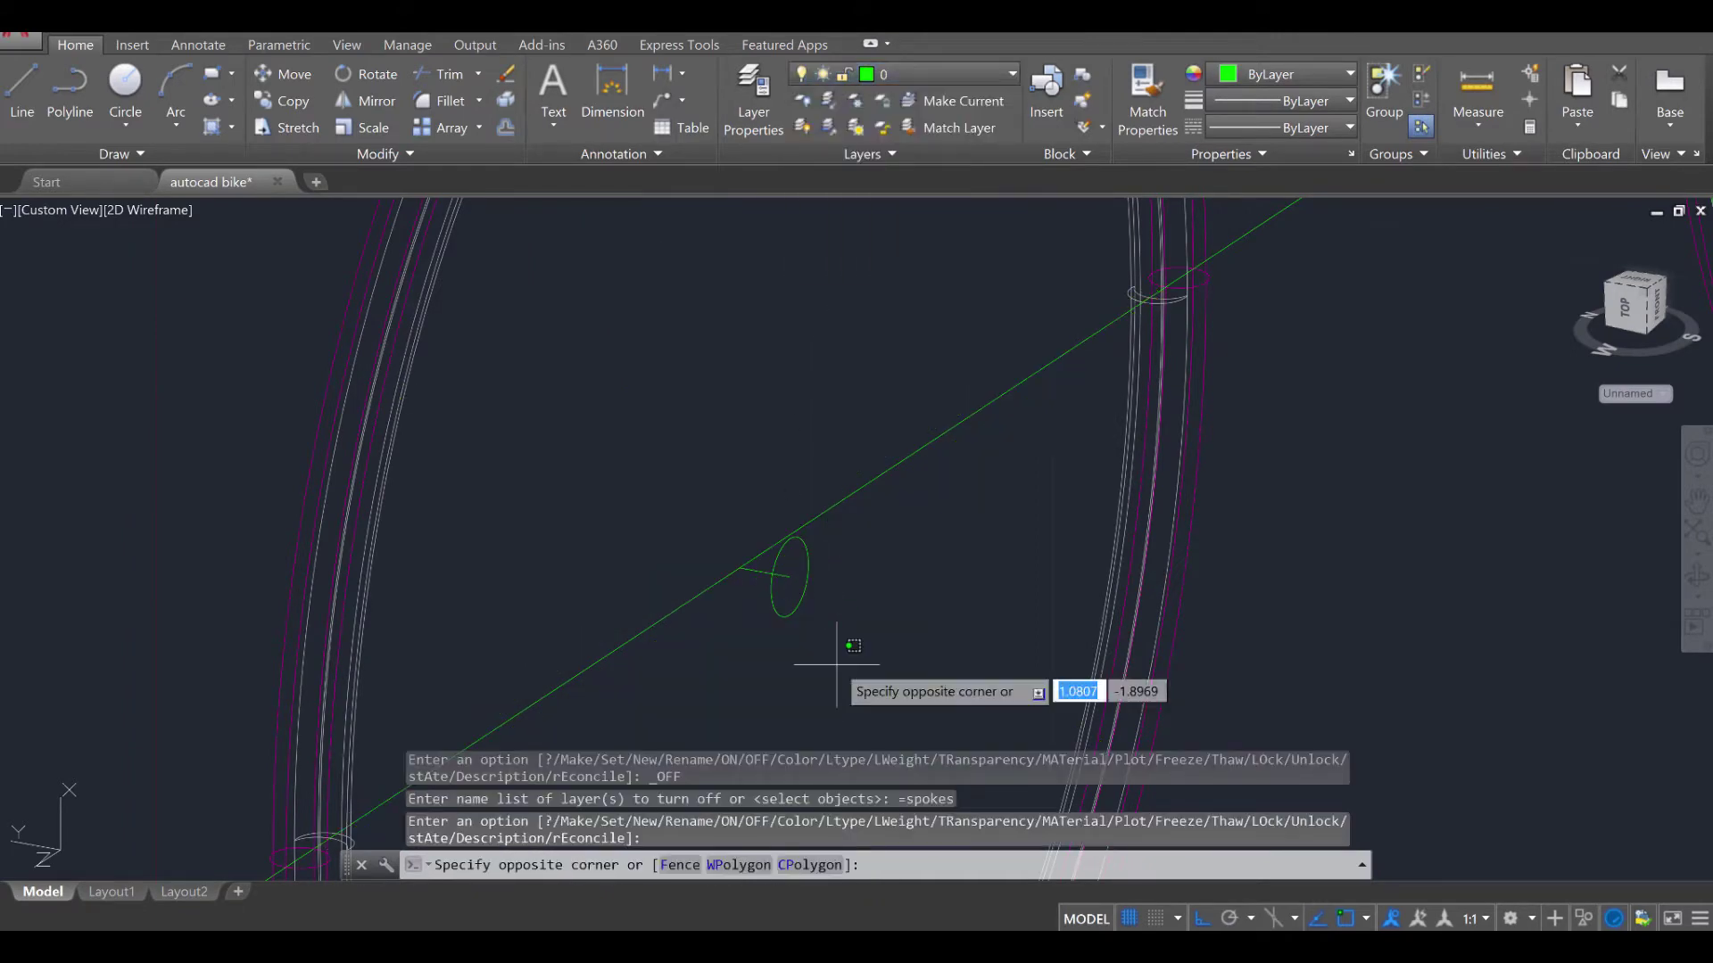
key(Escape)
key(Escape)
Clear the object snap modes in the object snap settings
scroll(809, 642, up, 2)
shift+middle_drag(769, 562, 792, 560)
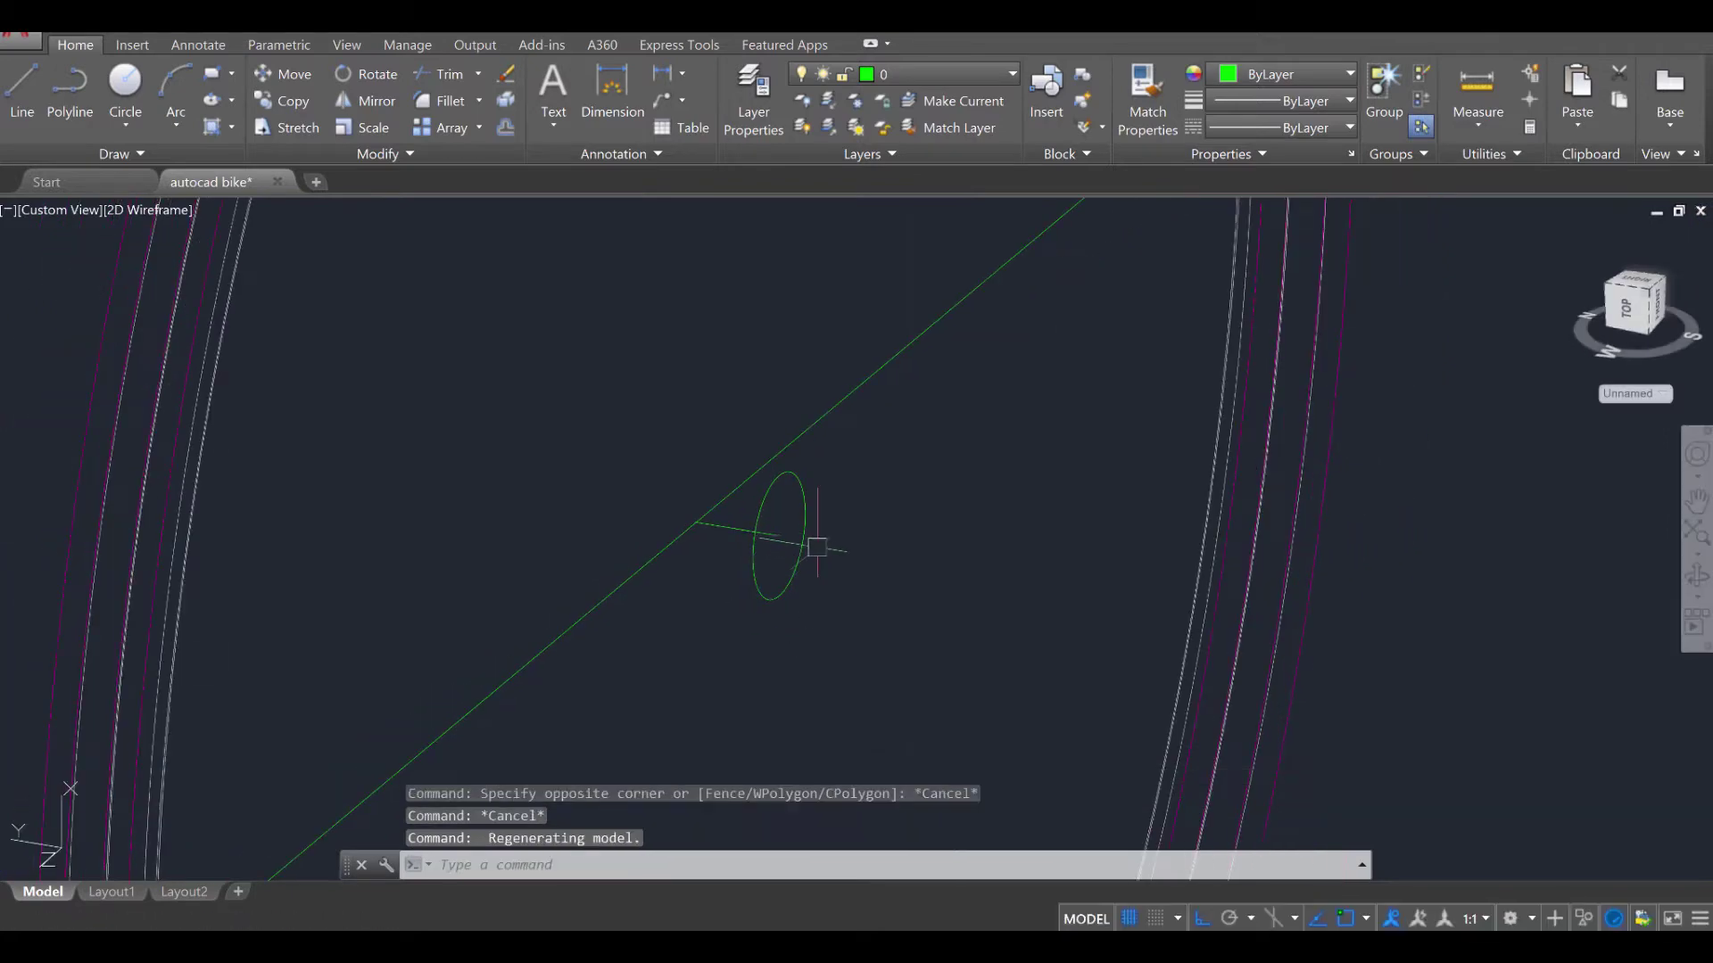
click(1367, 921)
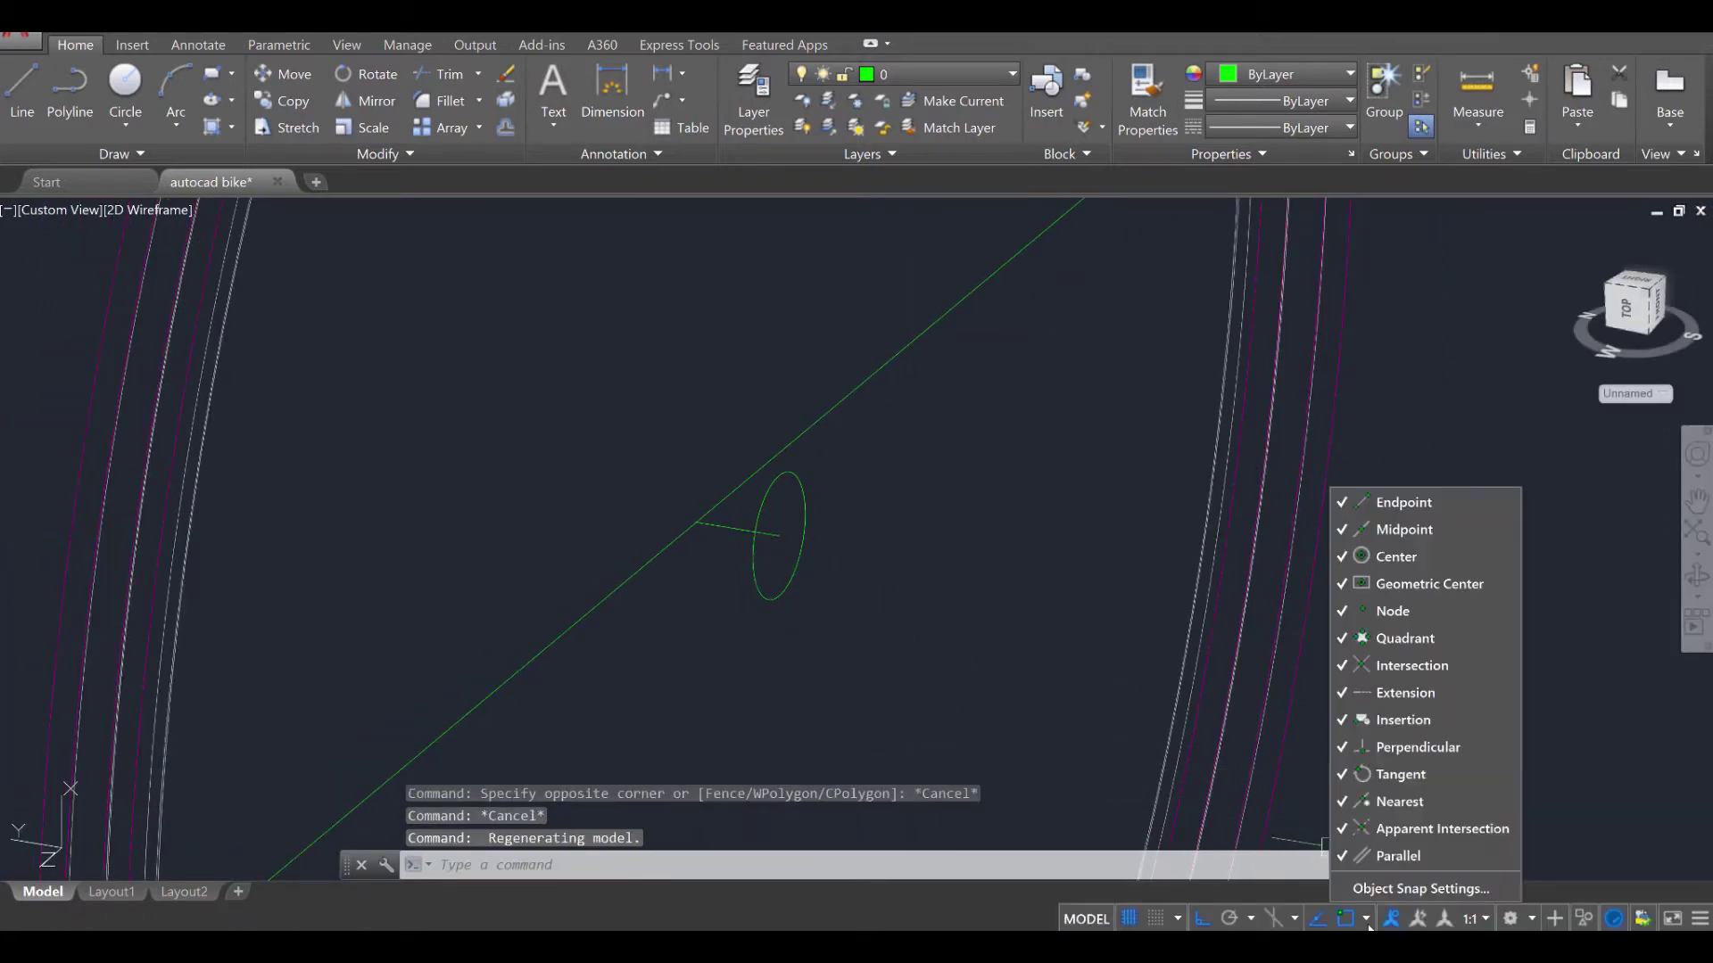
click(1371, 890)
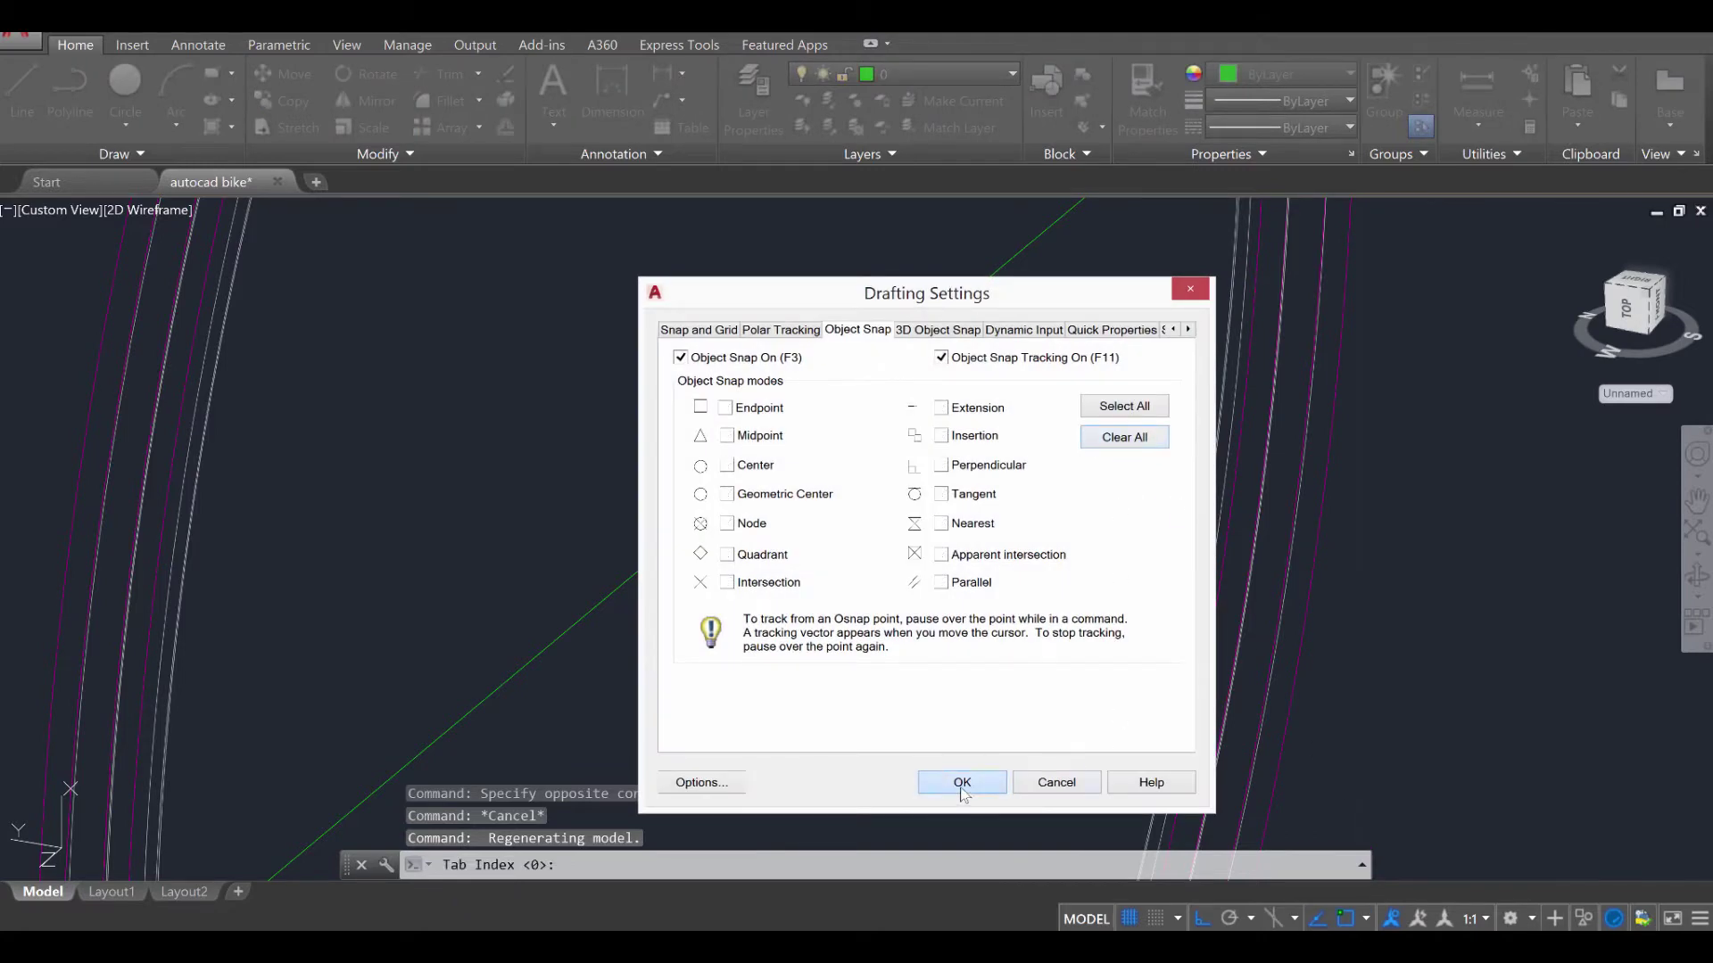
click(962, 782)
key(Escape)
key(Escape)
Select the short green line at the hub, then cancel the stretch
click(758, 533)
click(778, 536)
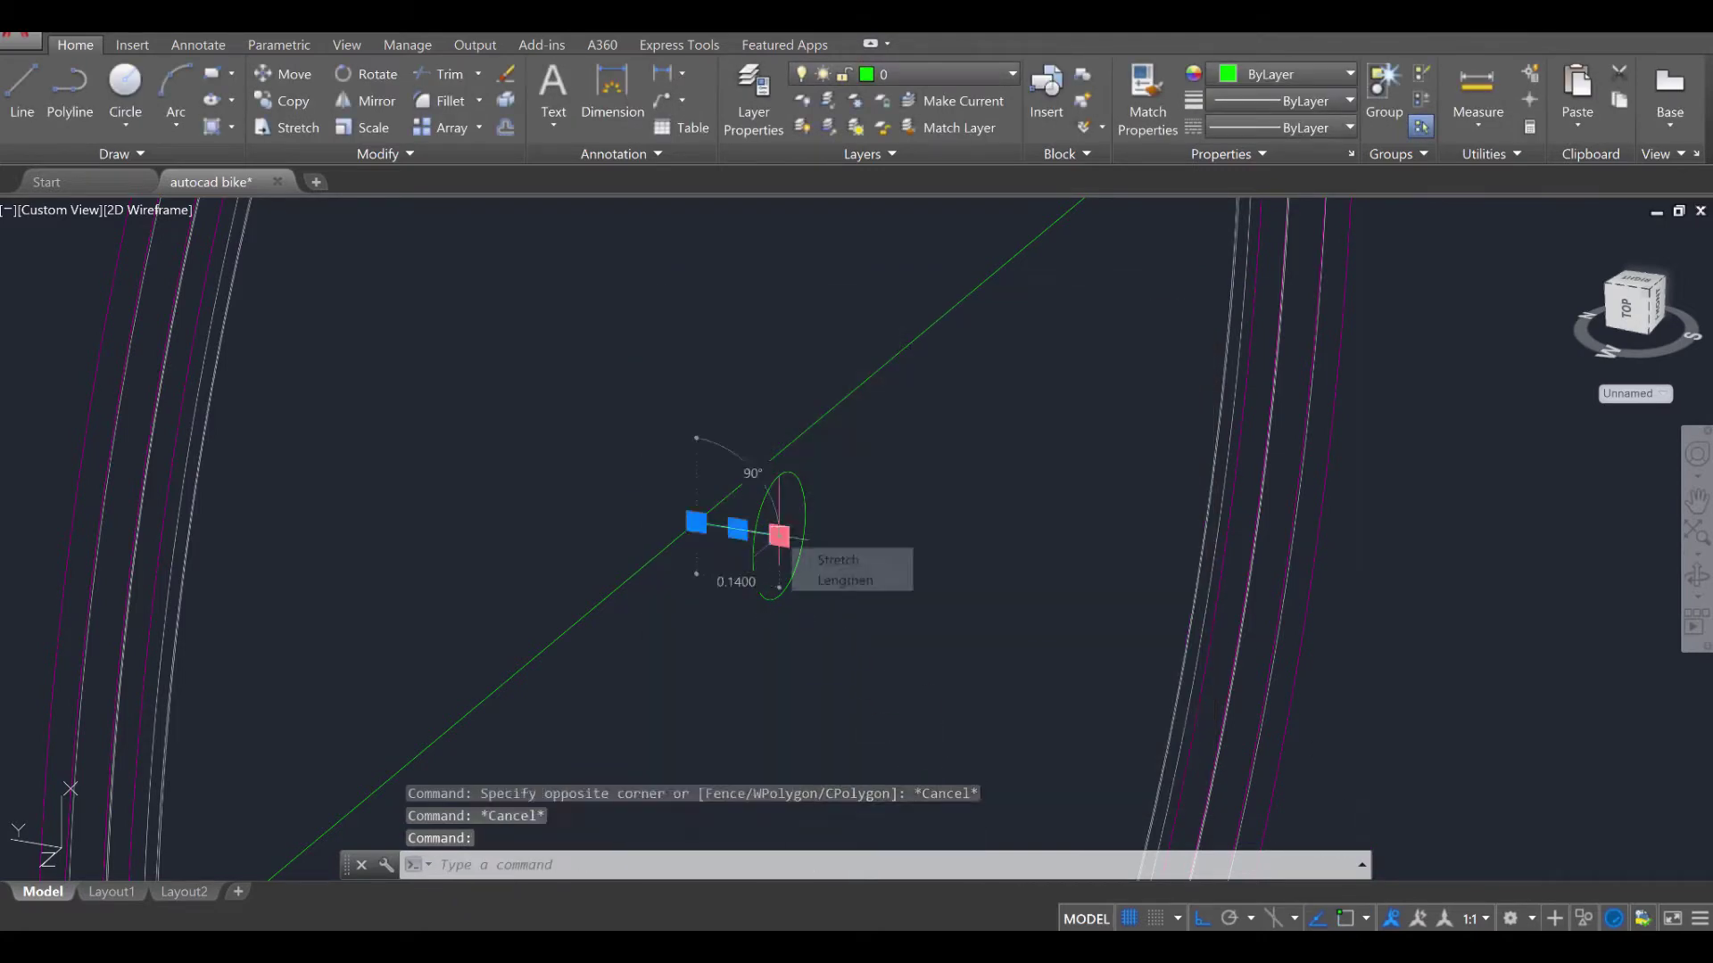
scroll(816, 540, up, 6)
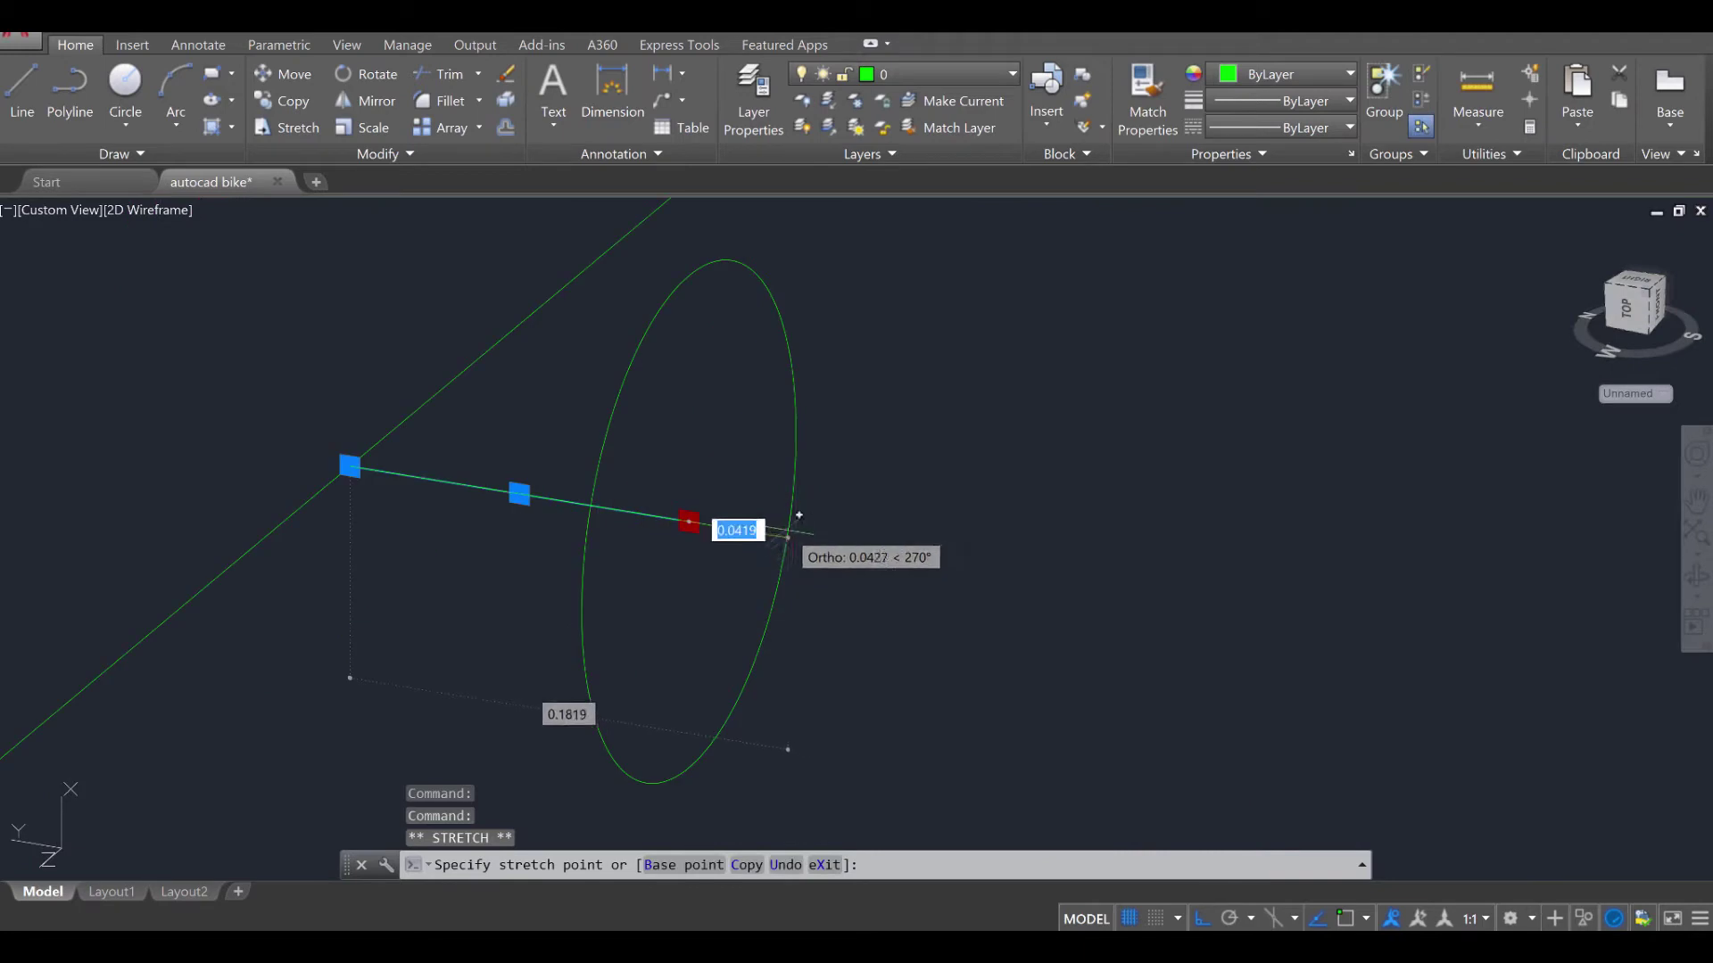
key(Escape)
key(Escape)
key(Escape)
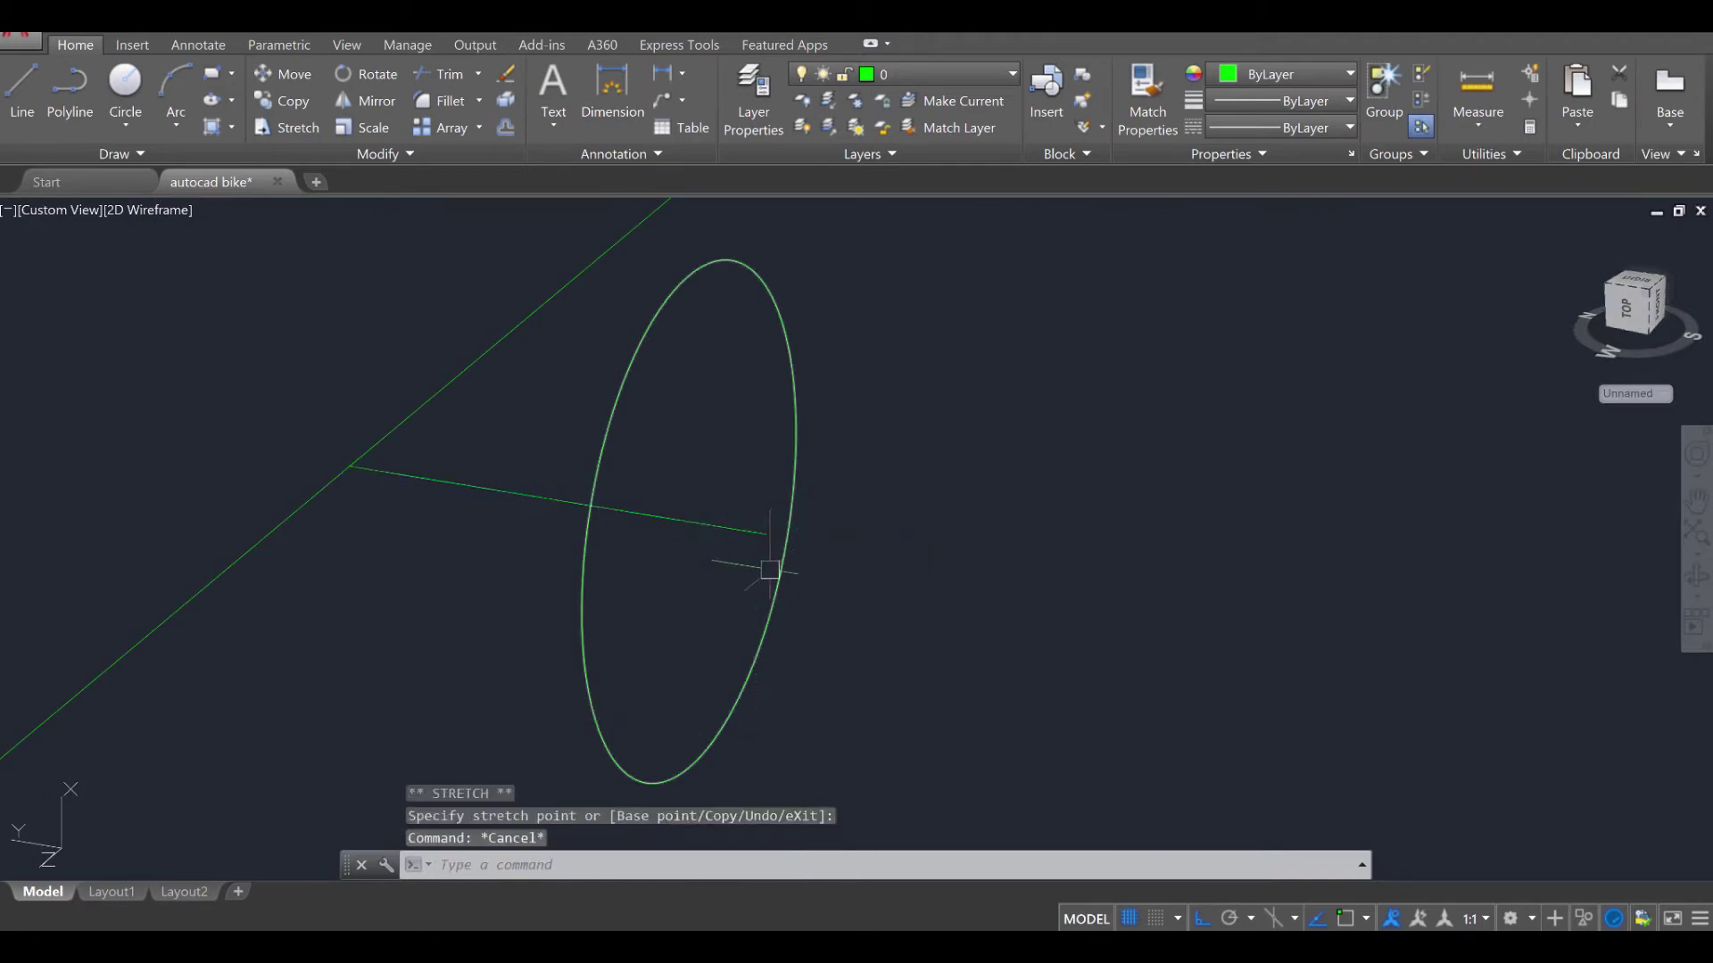
scroll(785, 588, down, 5)
Turn the spokes layer back on and orbit and pan to frame both wheels
click(933, 80)
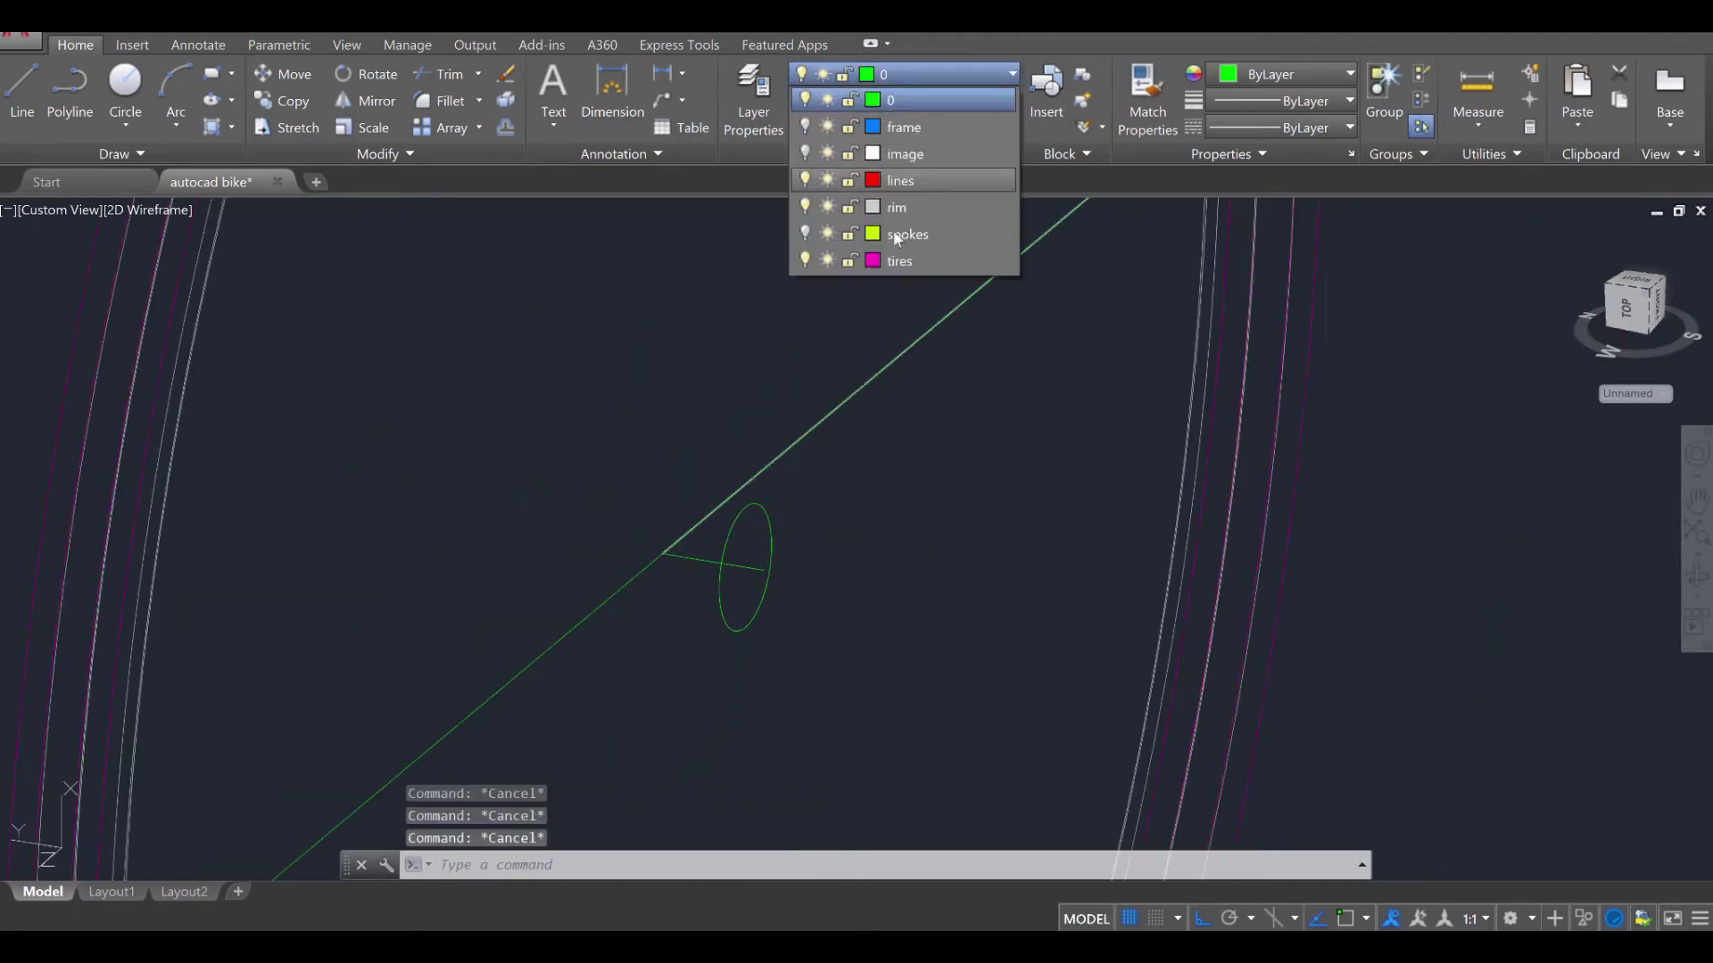
click(805, 233)
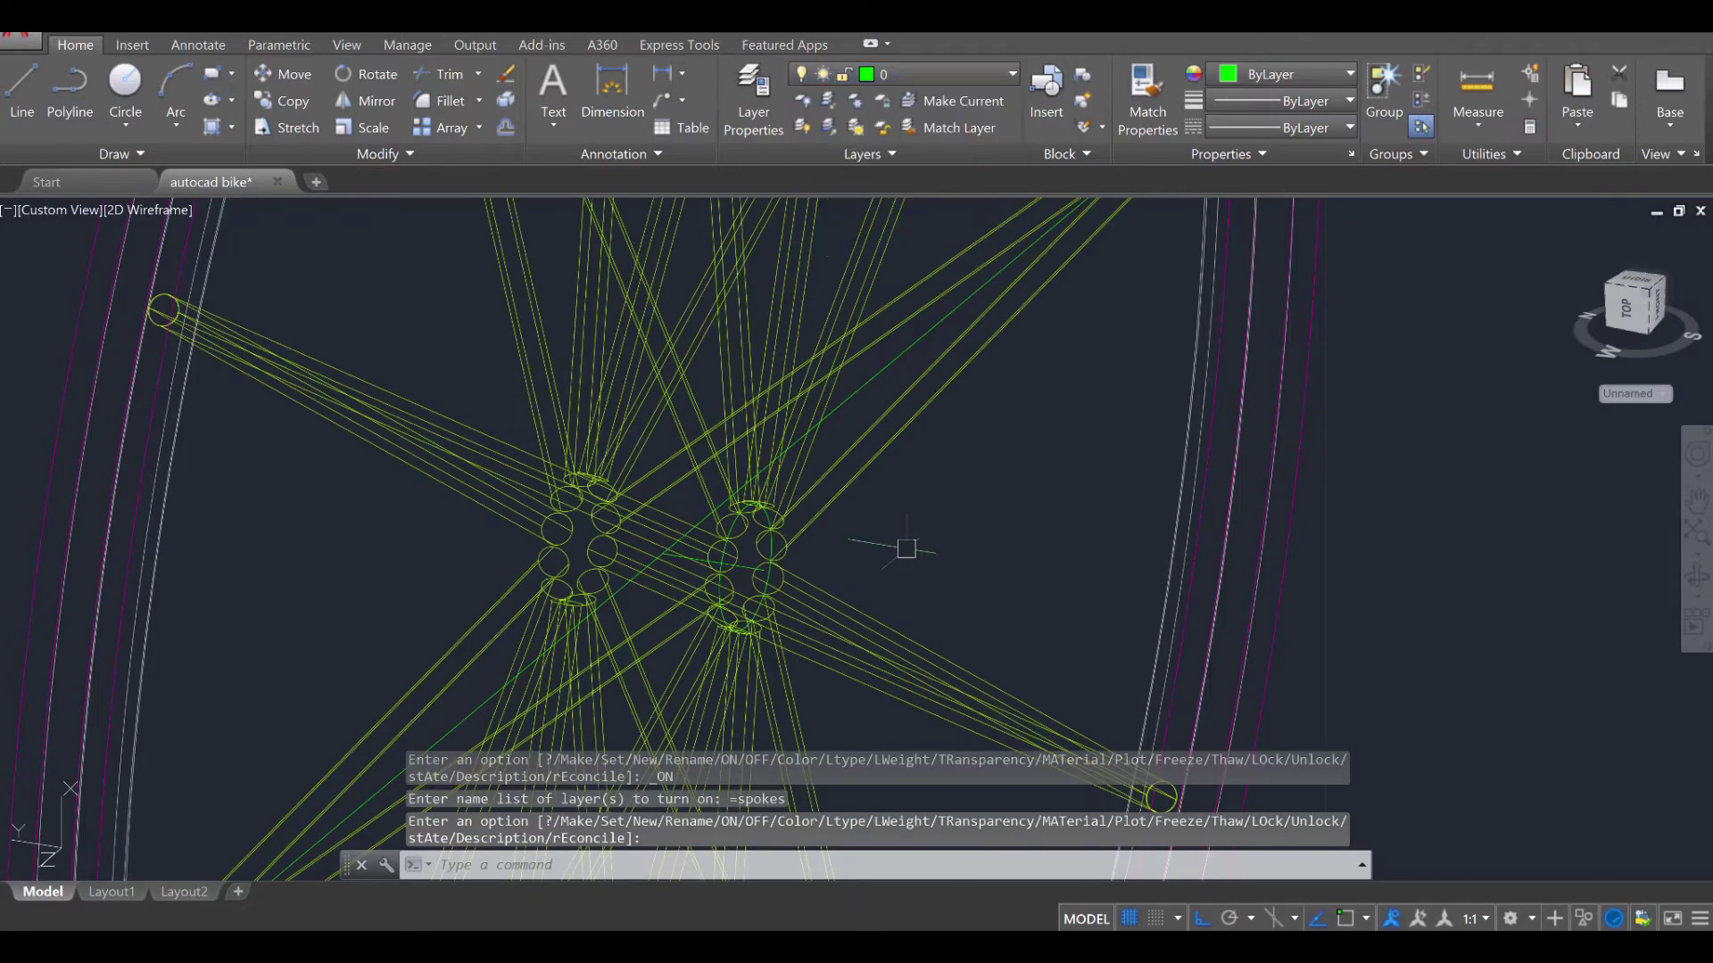
shift+middle_drag(902, 547, 951, 562)
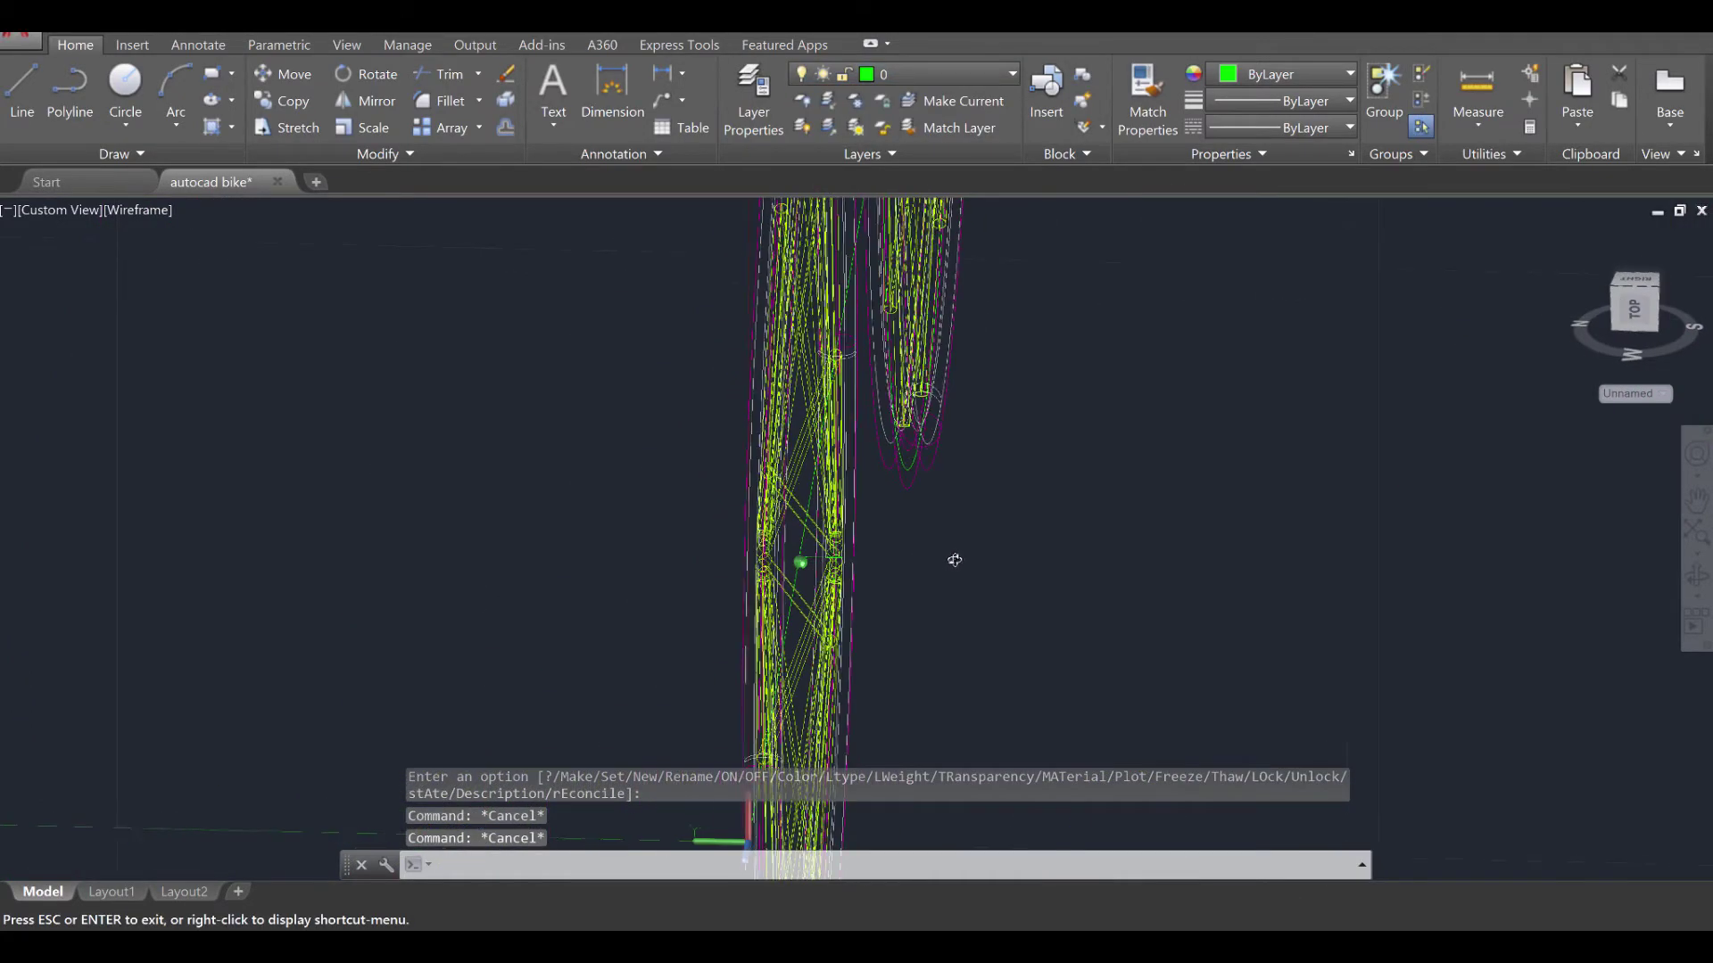
scroll(937, 616, up, 8)
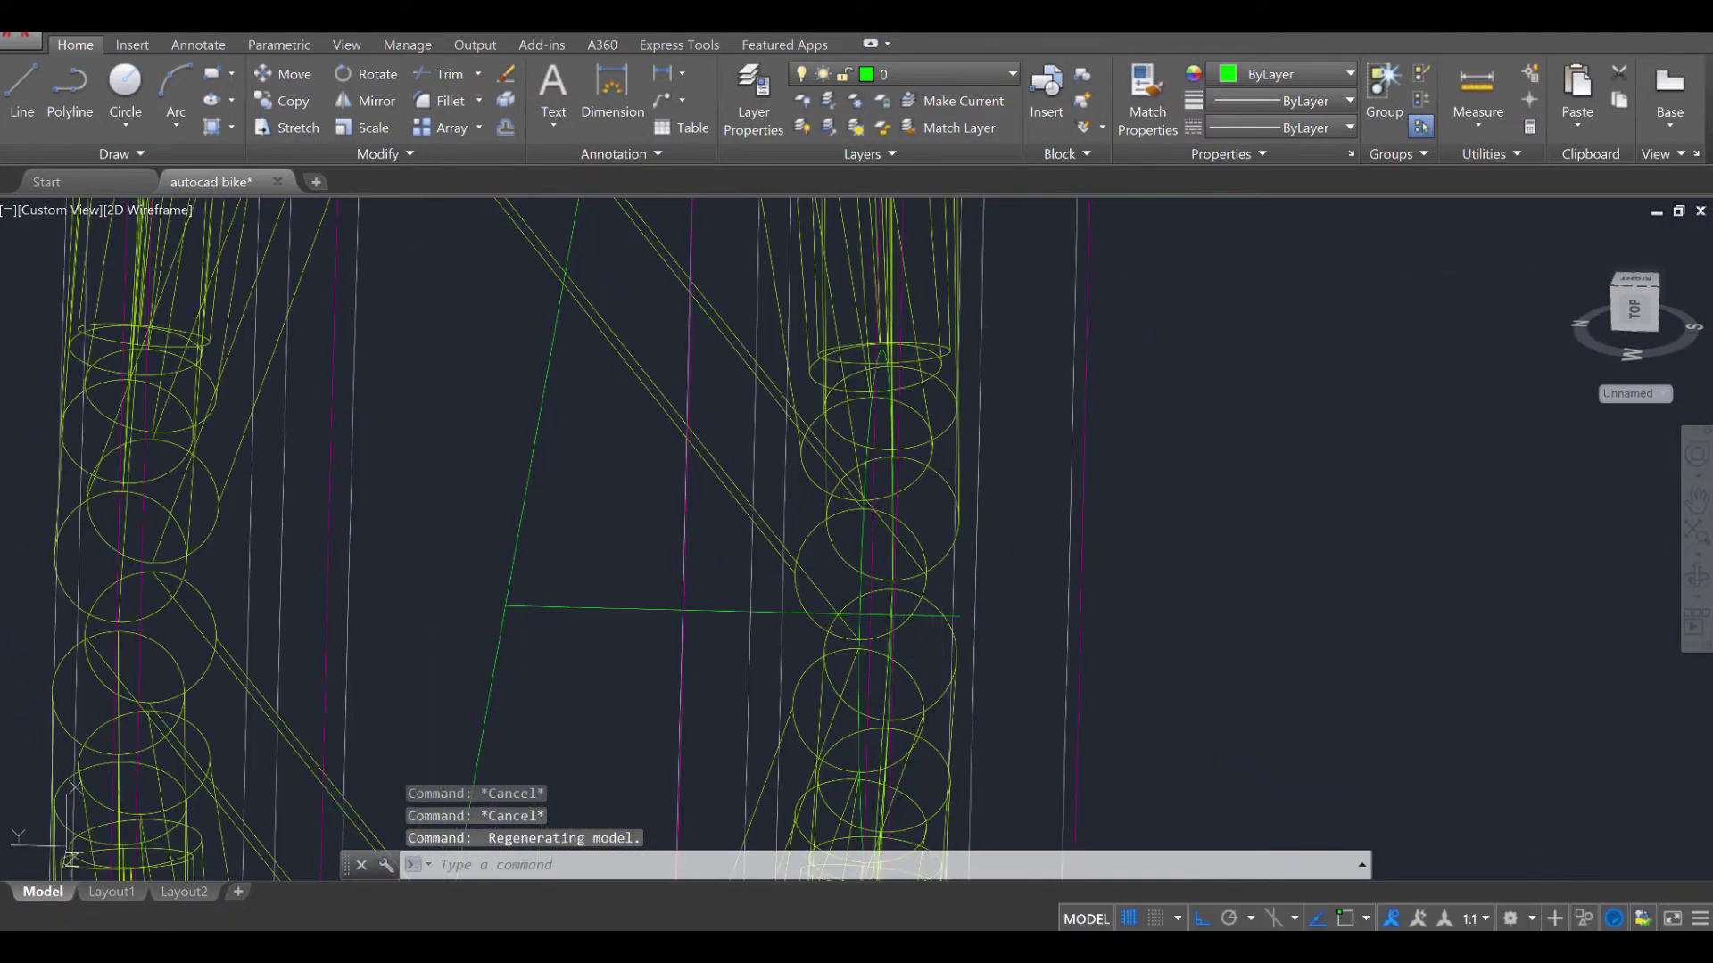
shift+middle_drag(953, 671, 964, 677)
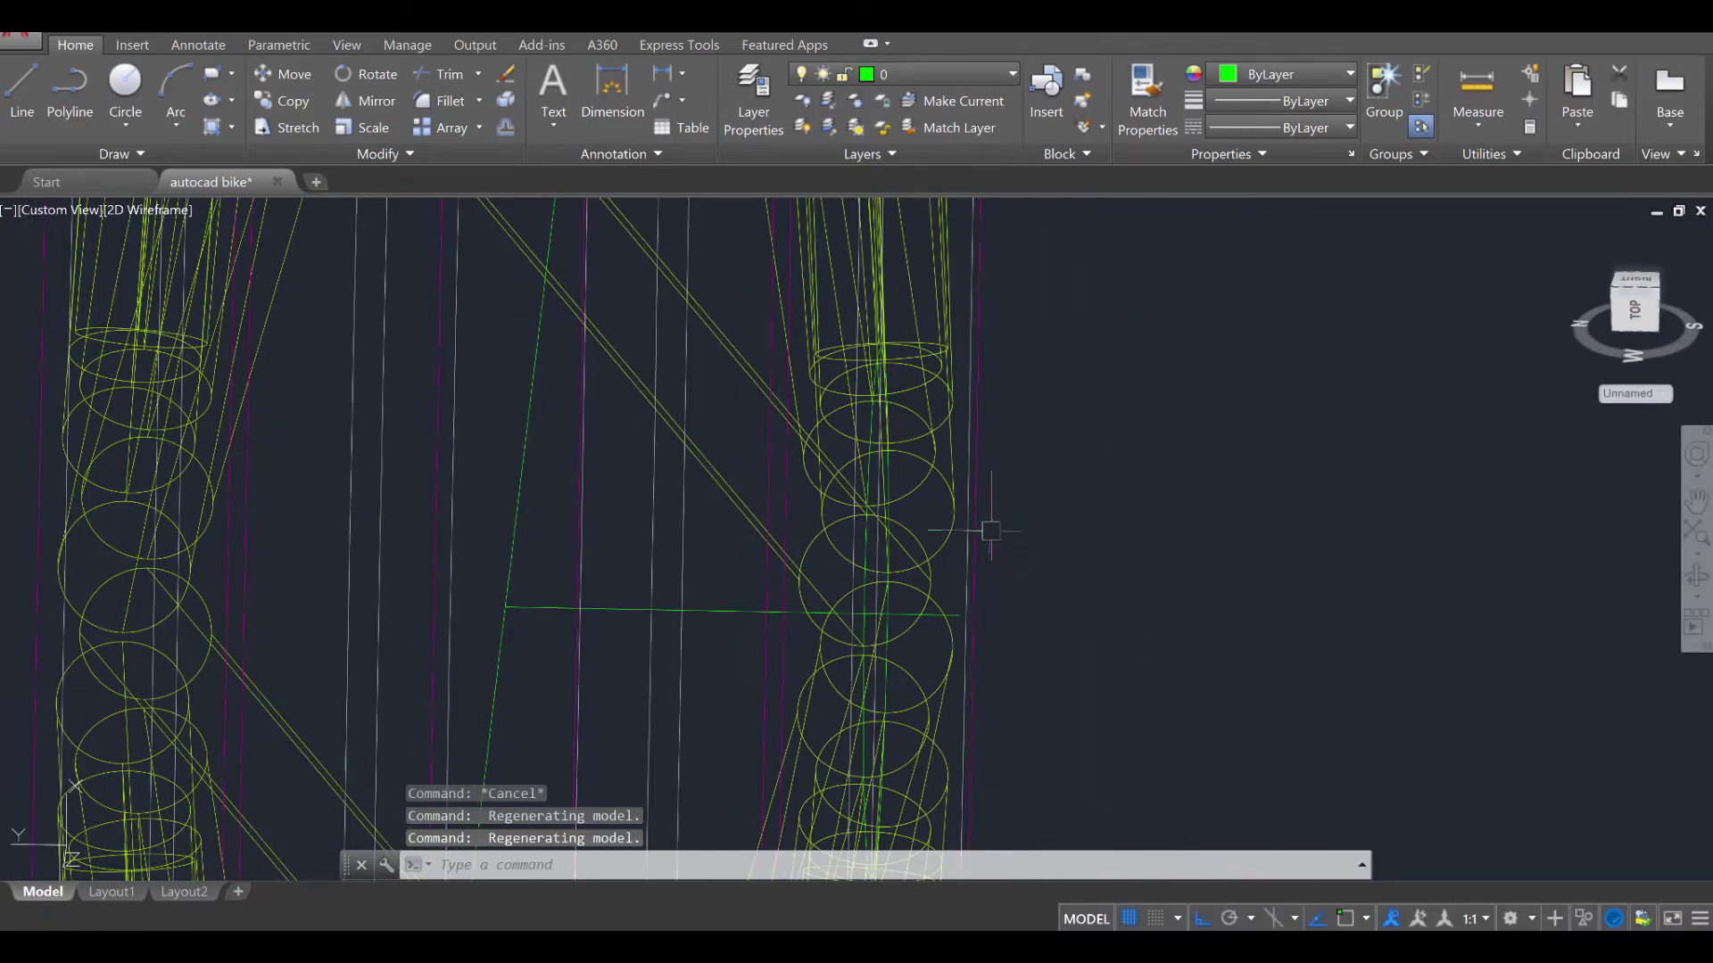
shift+middle_drag(991, 531, 797, 533)
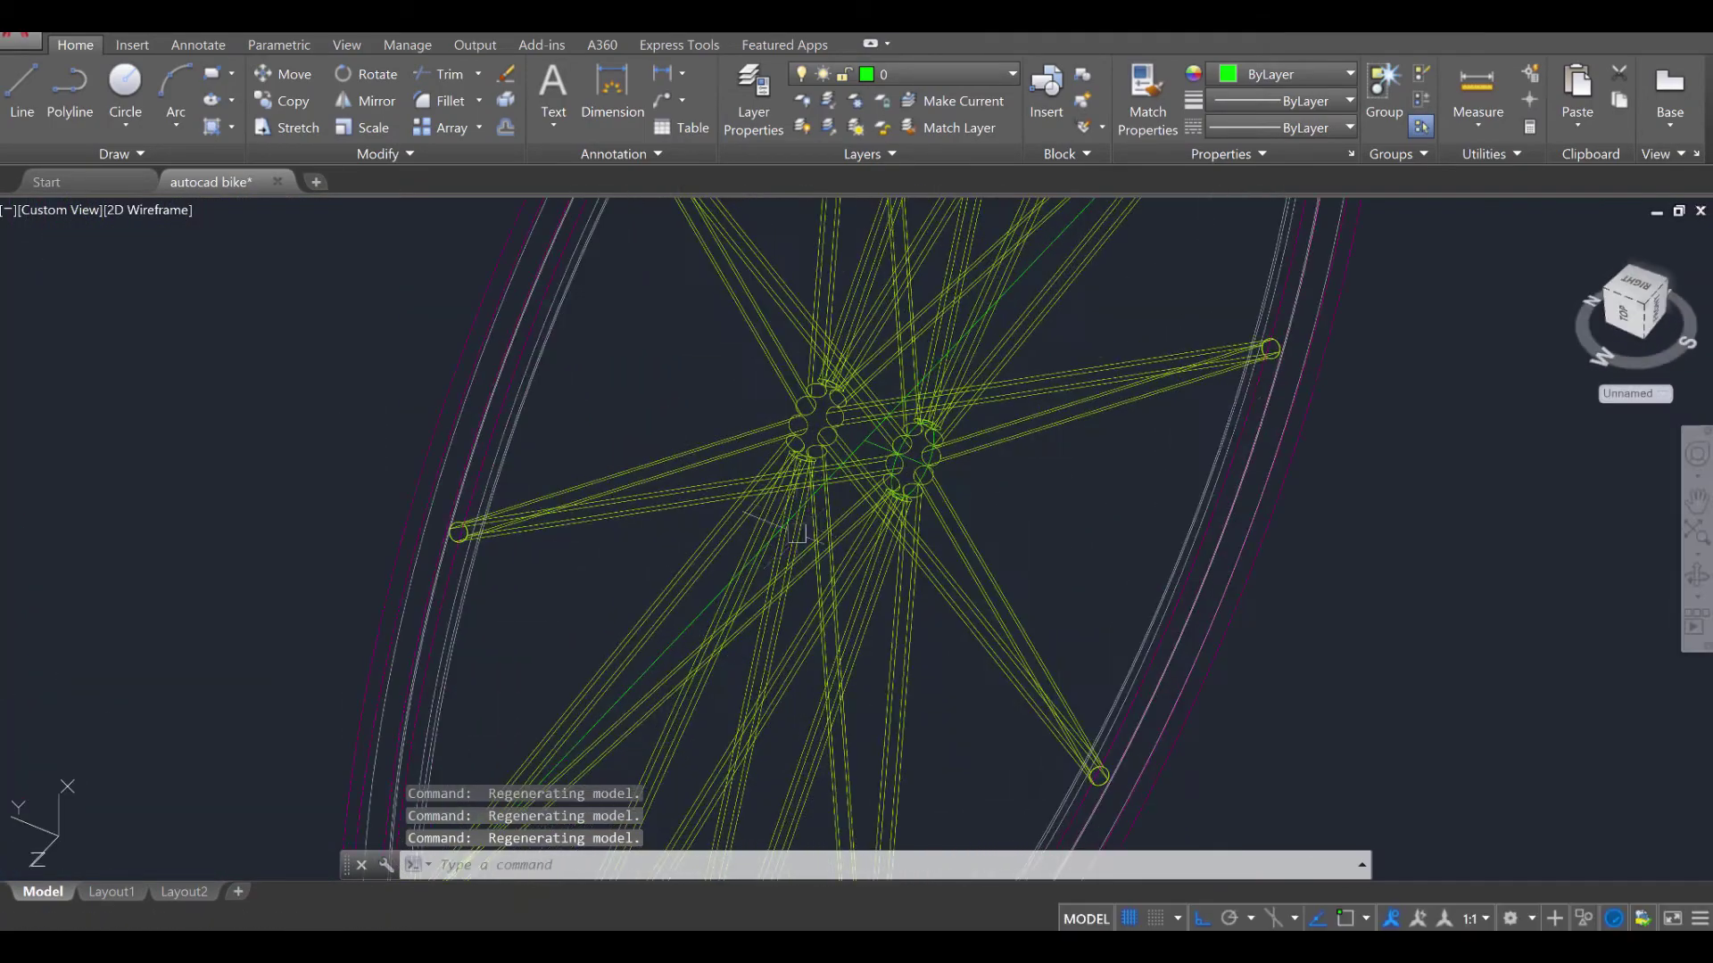
middle_drag(1225, 426, 727, 635)
scroll(751, 612, up, 5)
scroll(755, 605, down, 10)
middle_drag(922, 477, 791, 379)
Turn the frame layer back on and enable the Center object snap
click(932, 74)
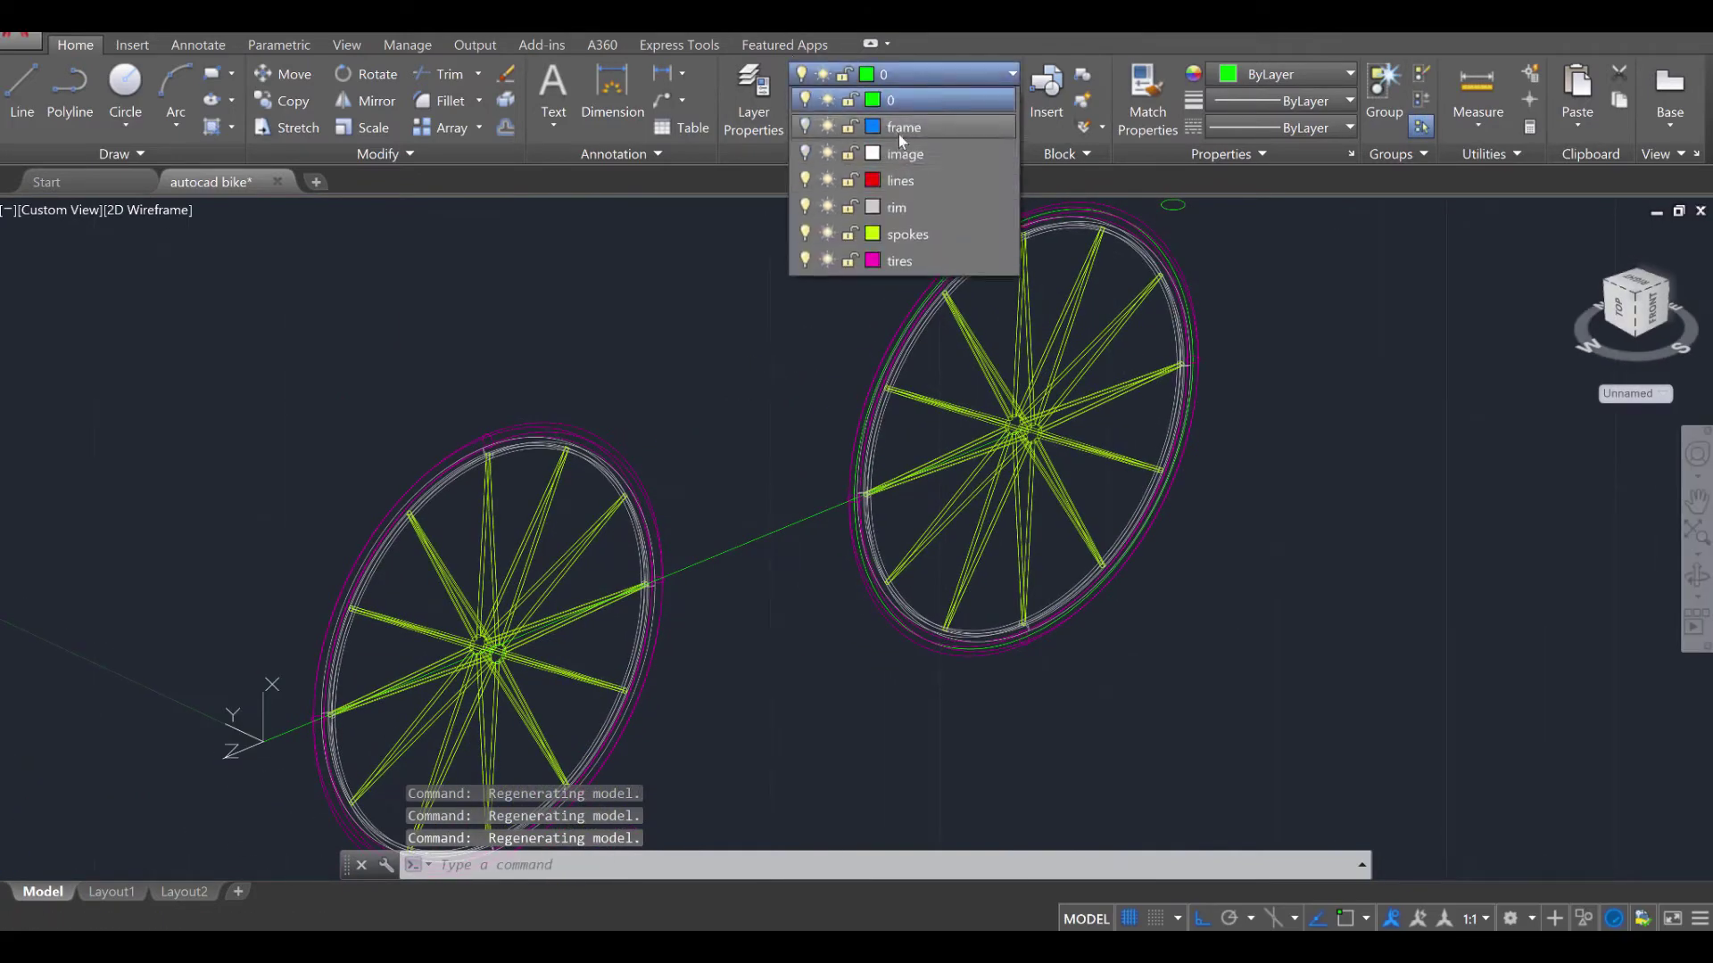
click(805, 130)
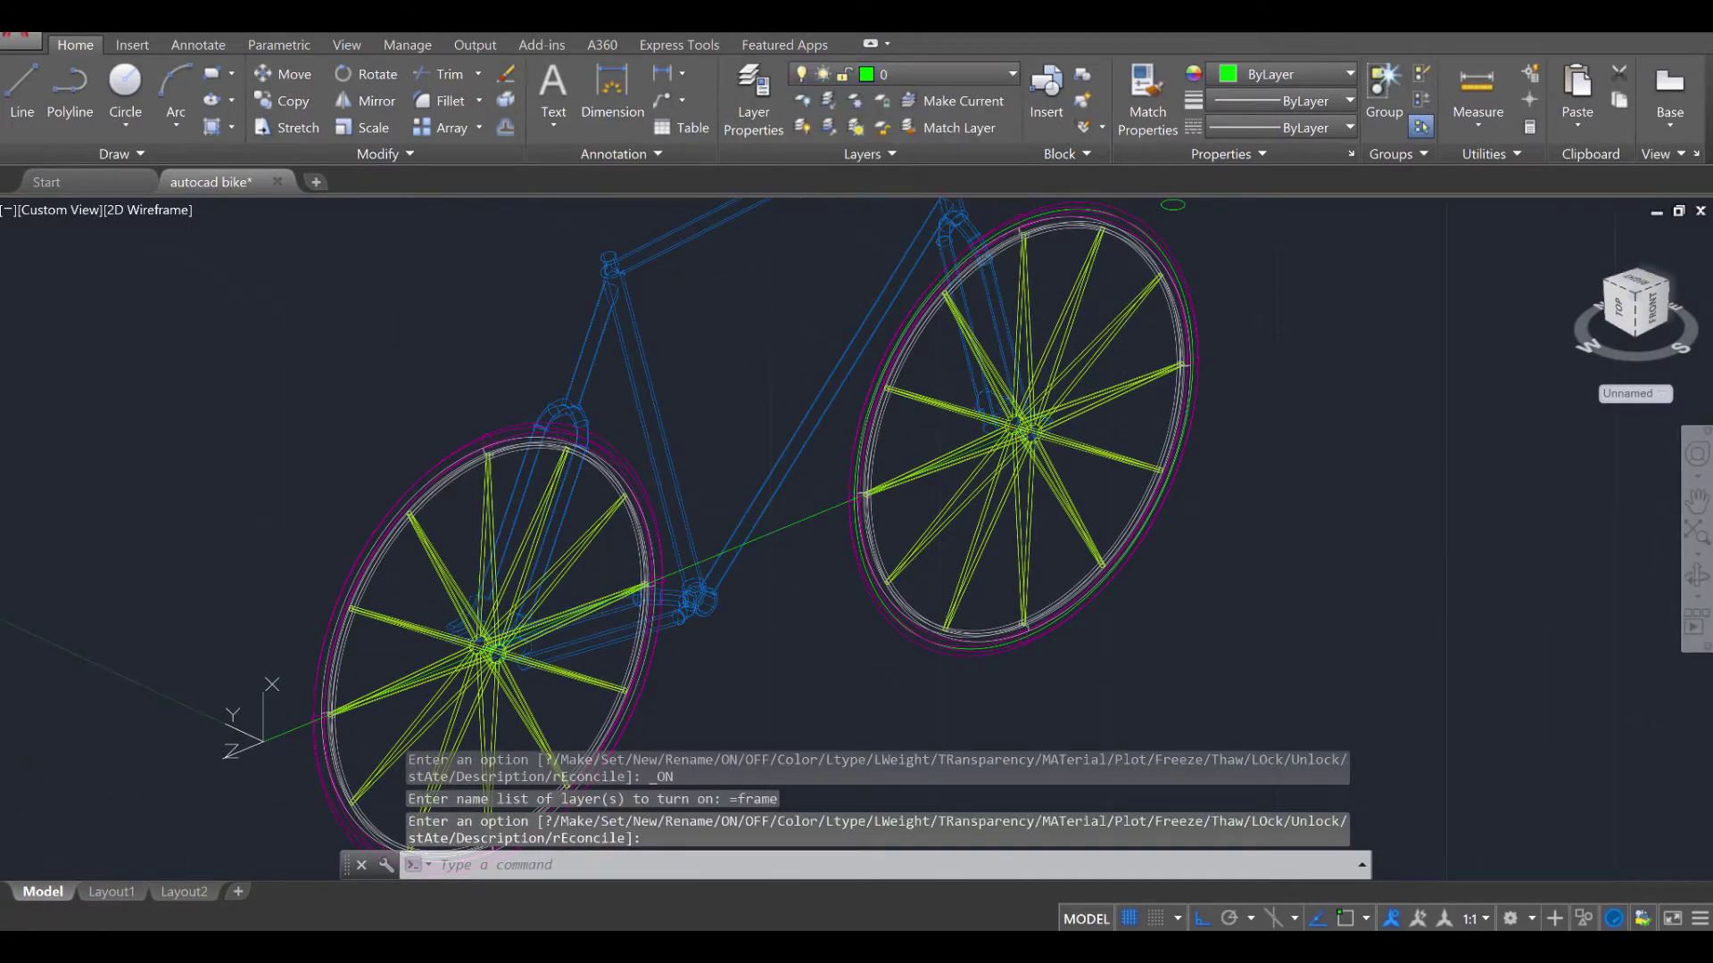
shift+middle_drag(783, 655, 750, 606)
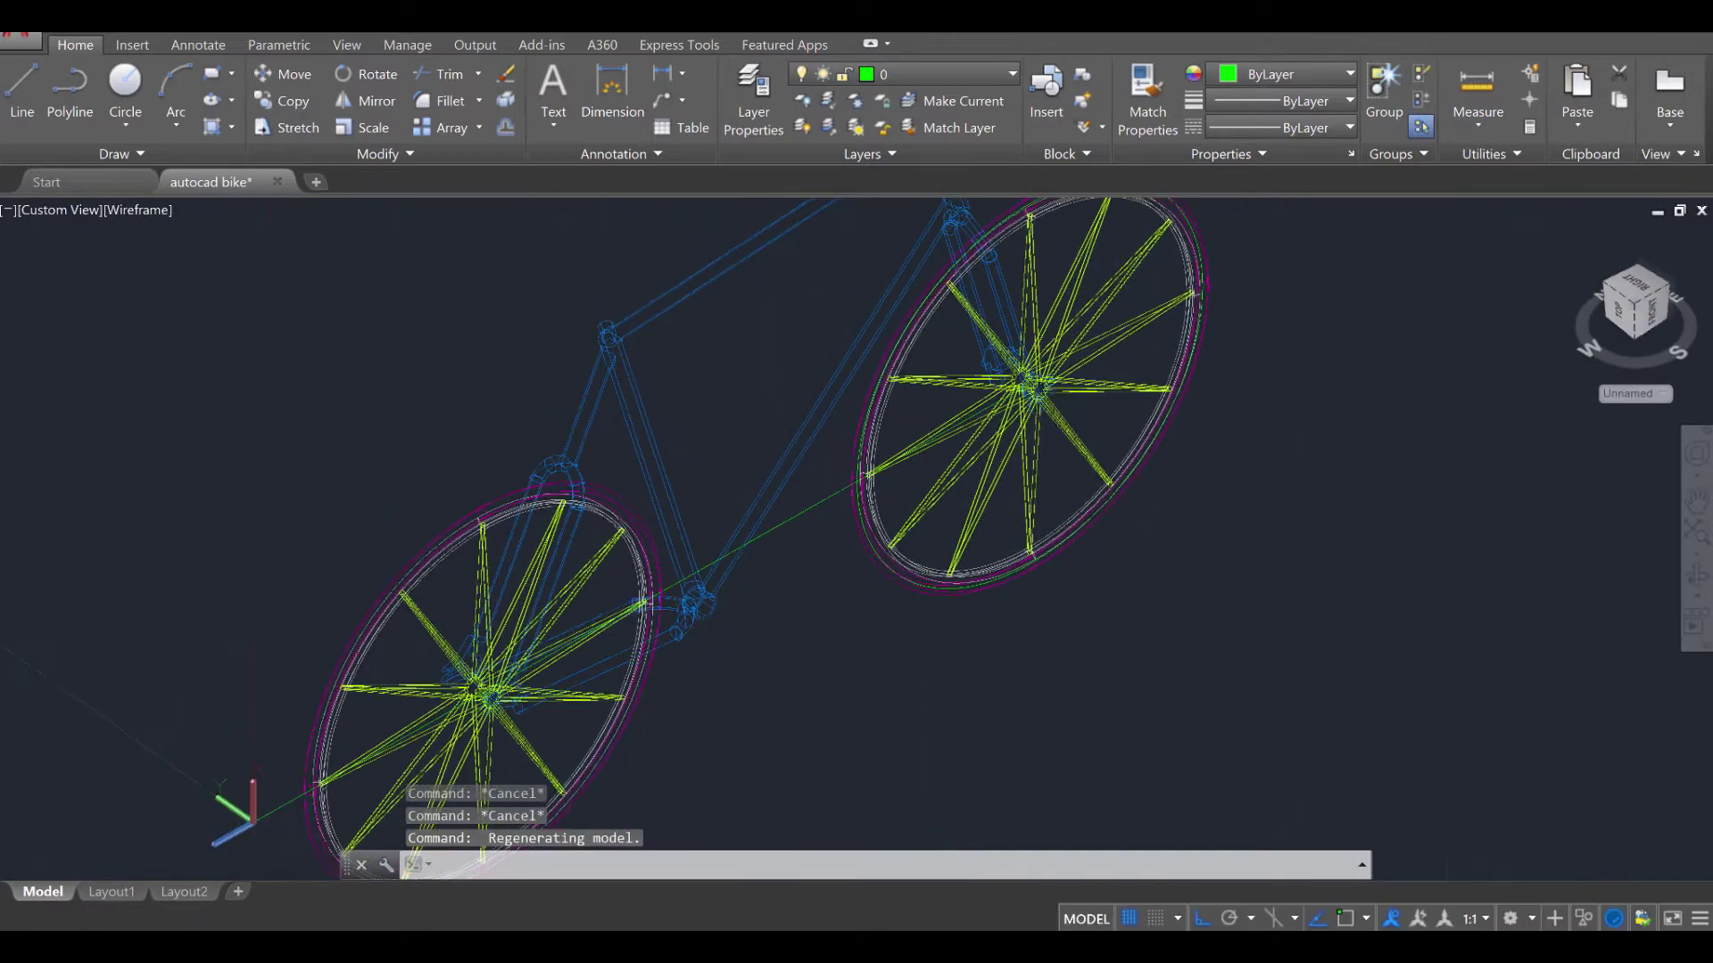
scroll(769, 575, up, 5)
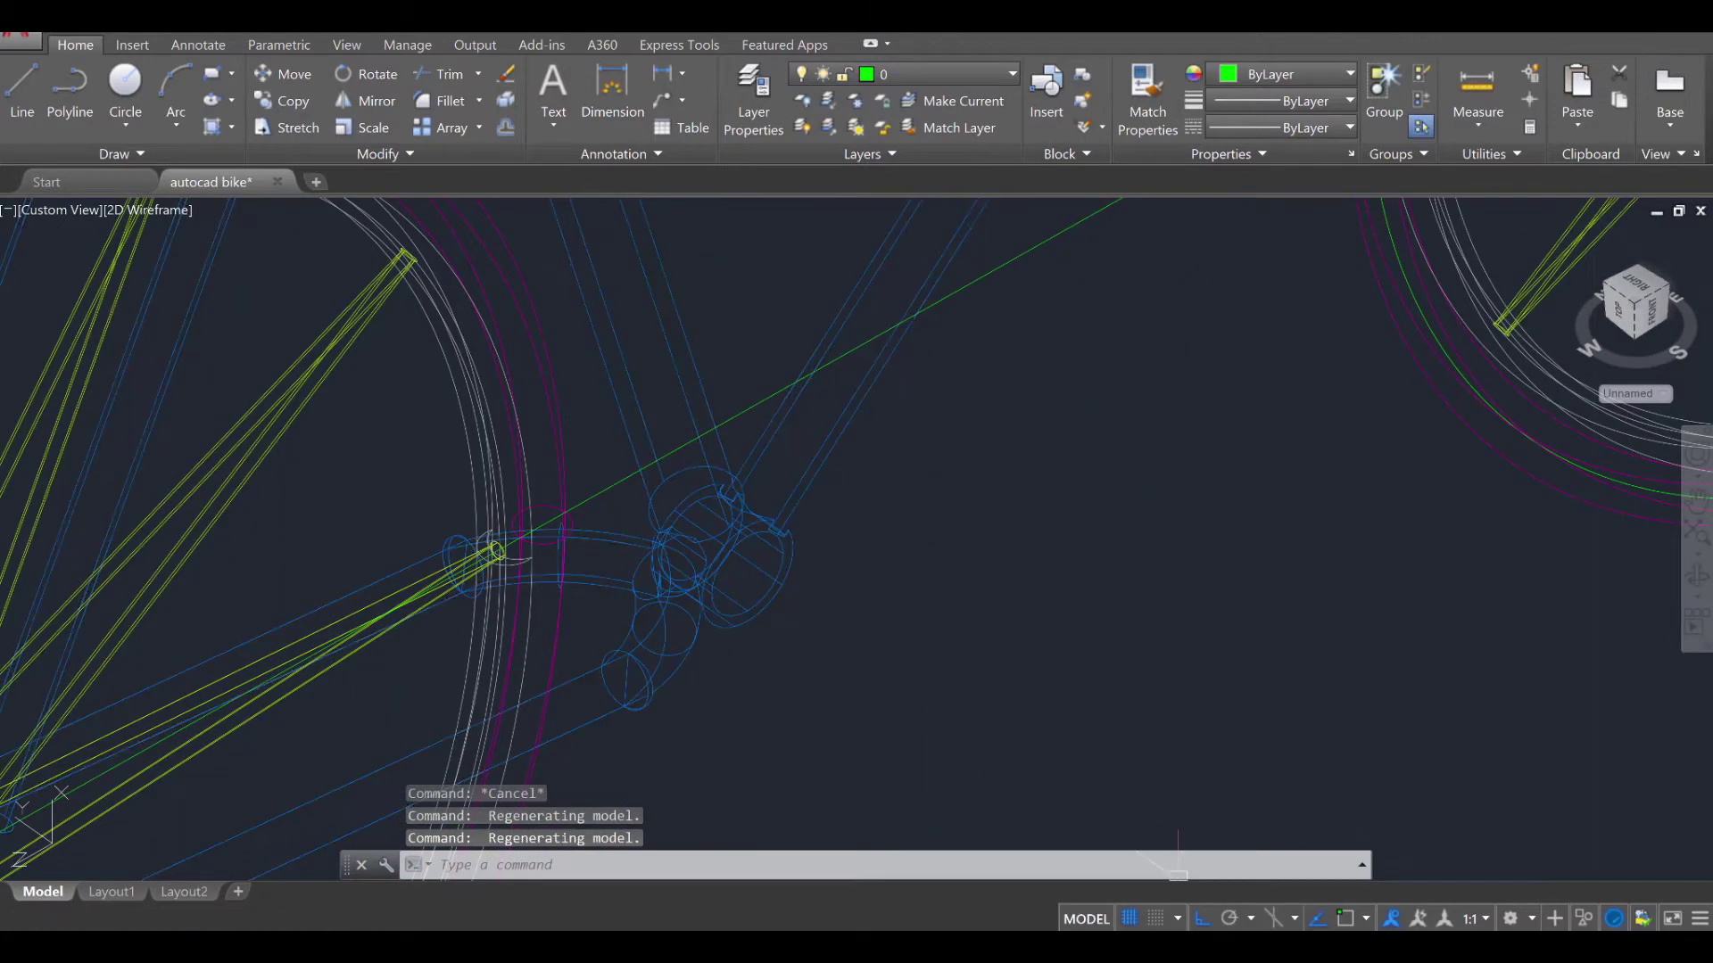
click(1366, 919)
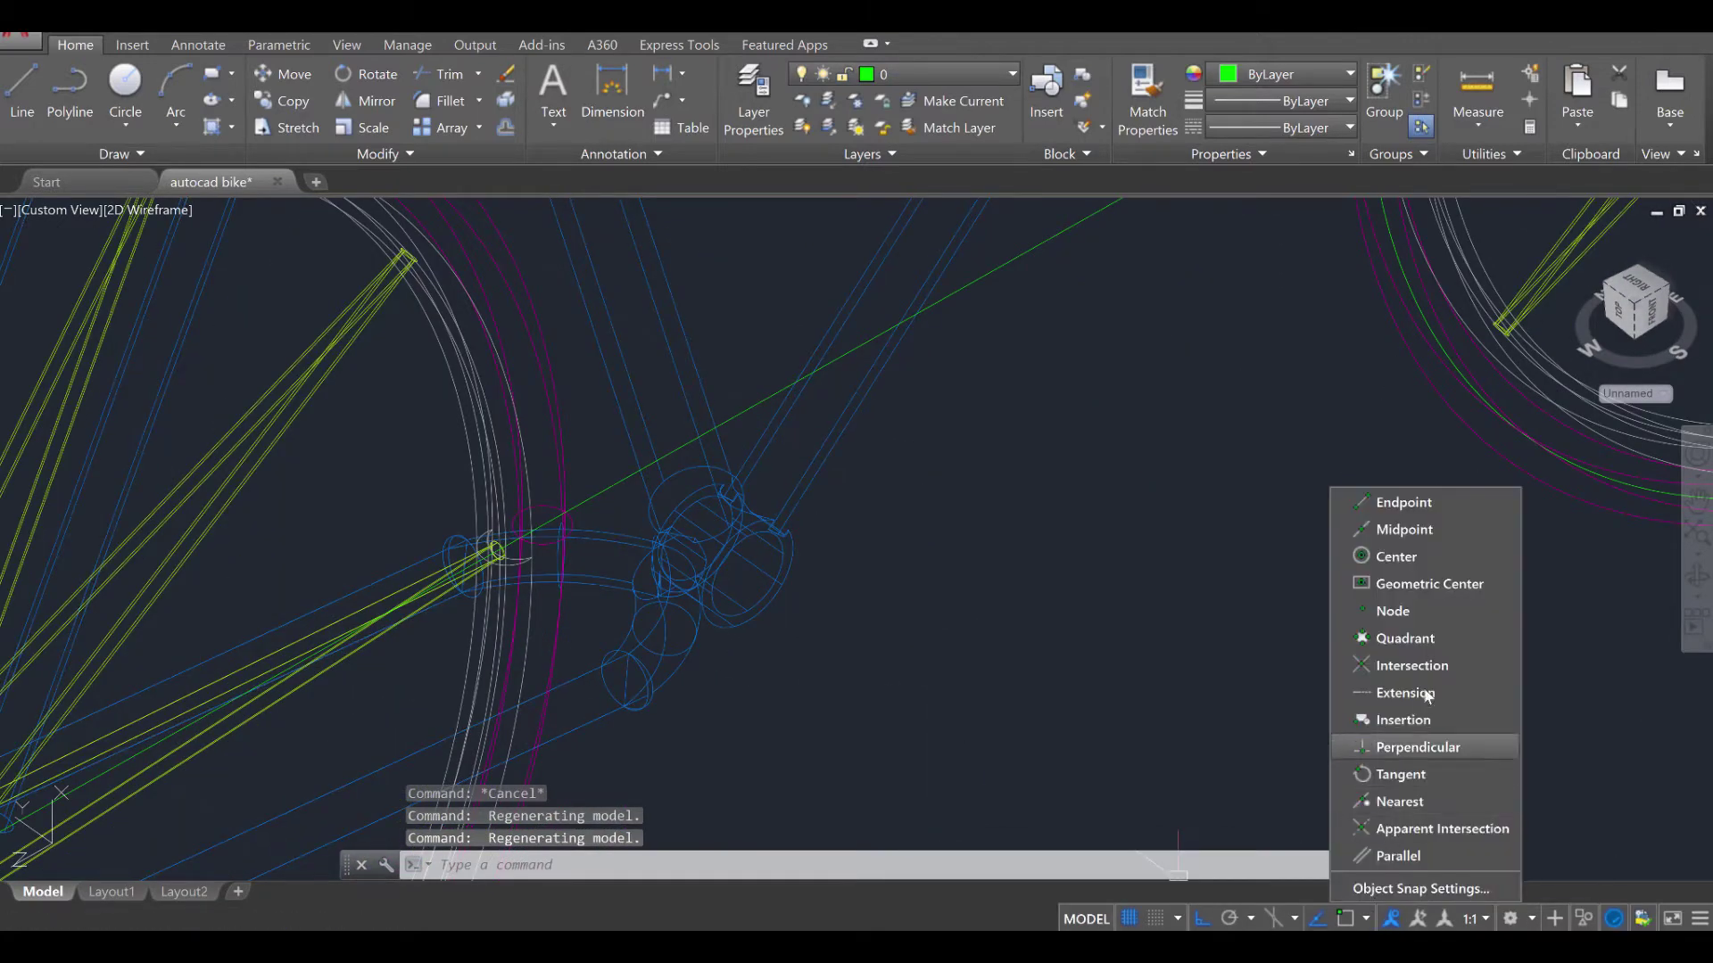
click(1394, 558)
shift+middle_drag(907, 656, 922, 594)
Draw a short line starting from the bottom bracket centre
text(l)
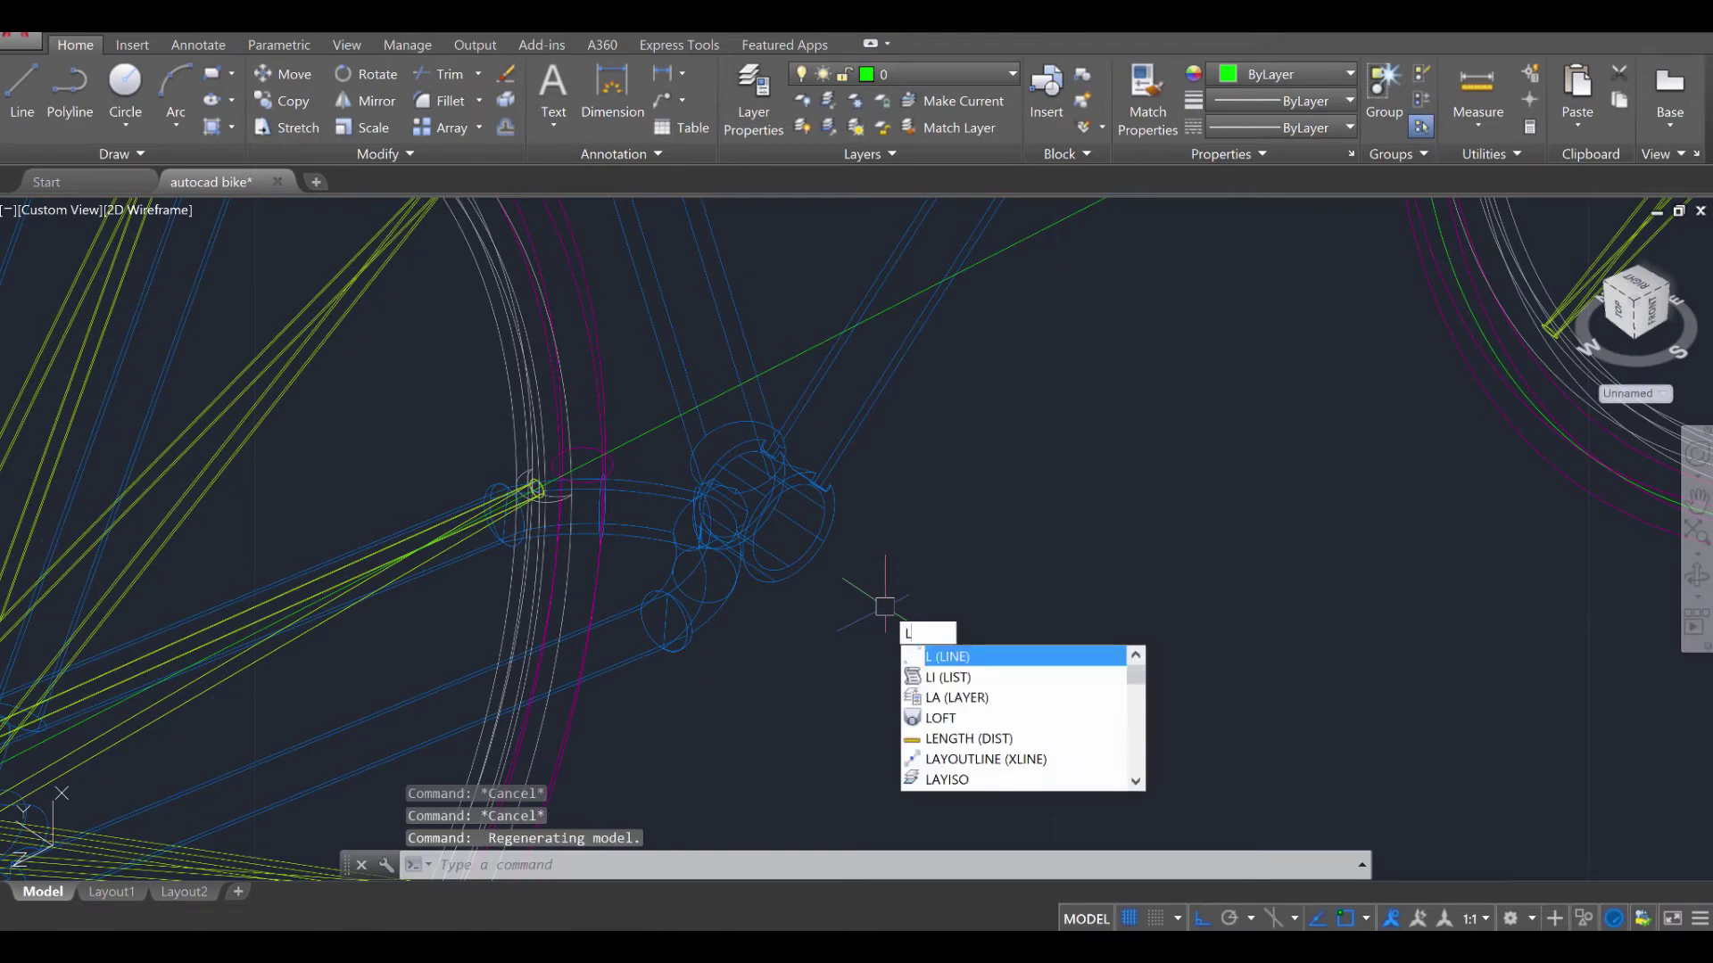
key(Return)
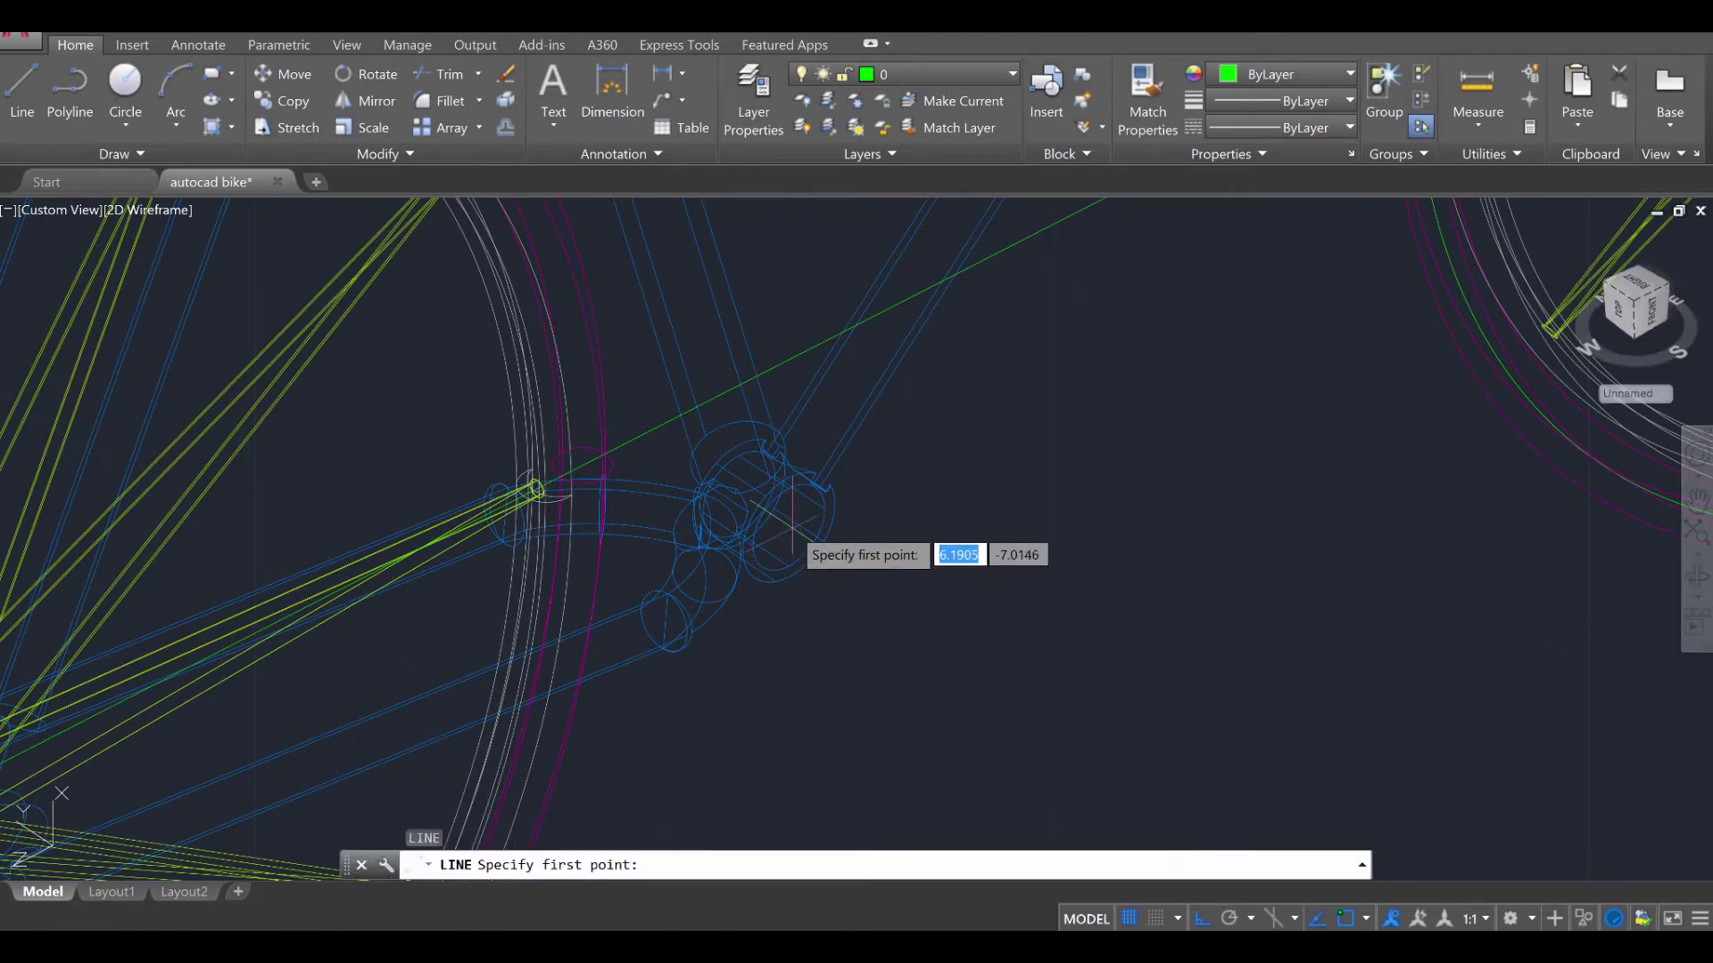
click(789, 527)
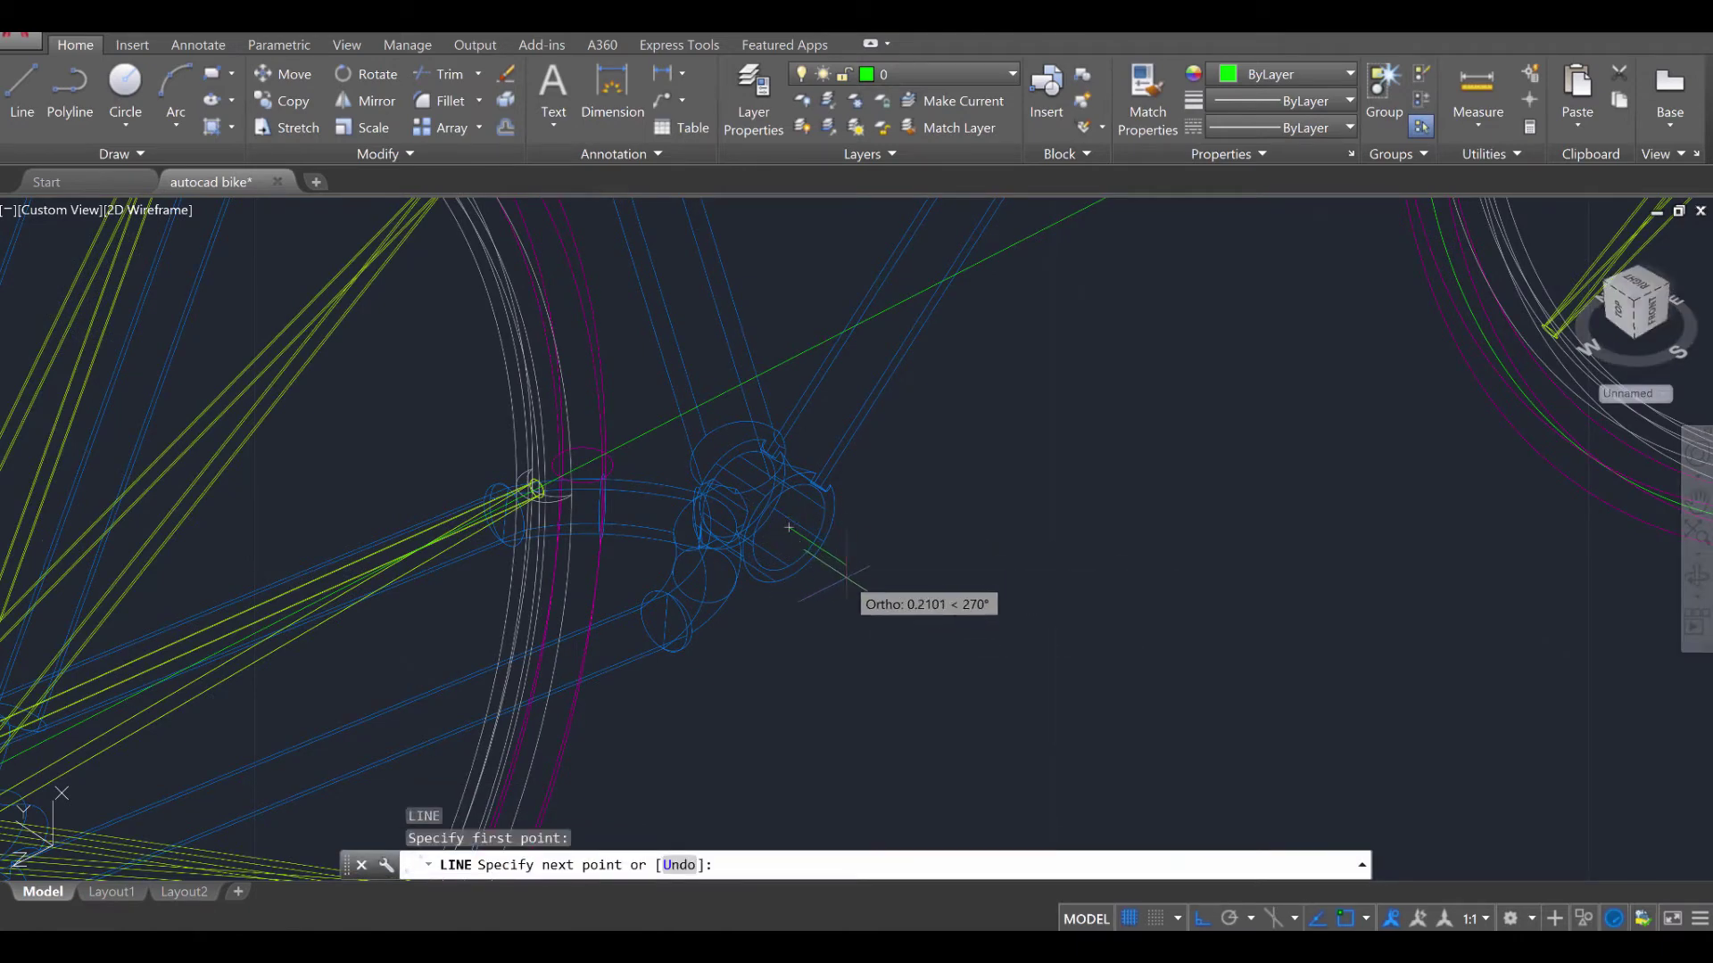
scroll(844, 571, down, 2)
shift+middle_drag(844, 570, 845, 441)
middle_drag(839, 370, 1234, 700)
shift+middle_drag(892, 685, 869, 628)
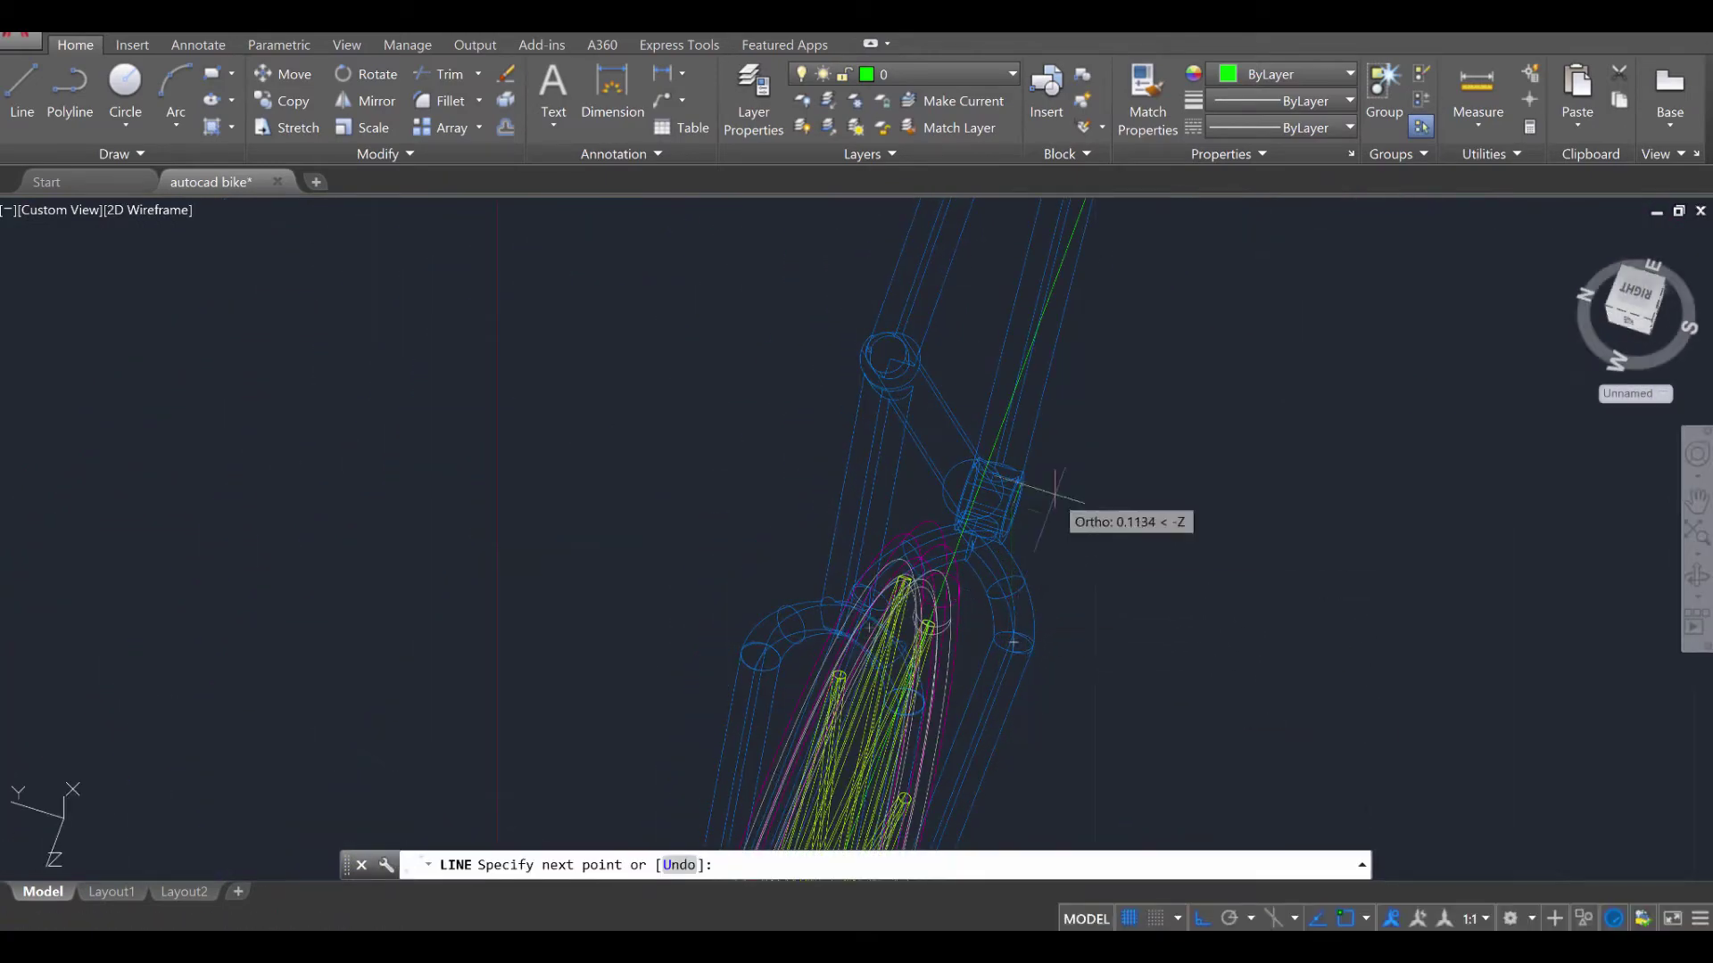
mouse_move(1096, 538)
shift+middle_down()
mouse_move(1136, 585)
mouse_move(1090, 535)
shift+middle_up()
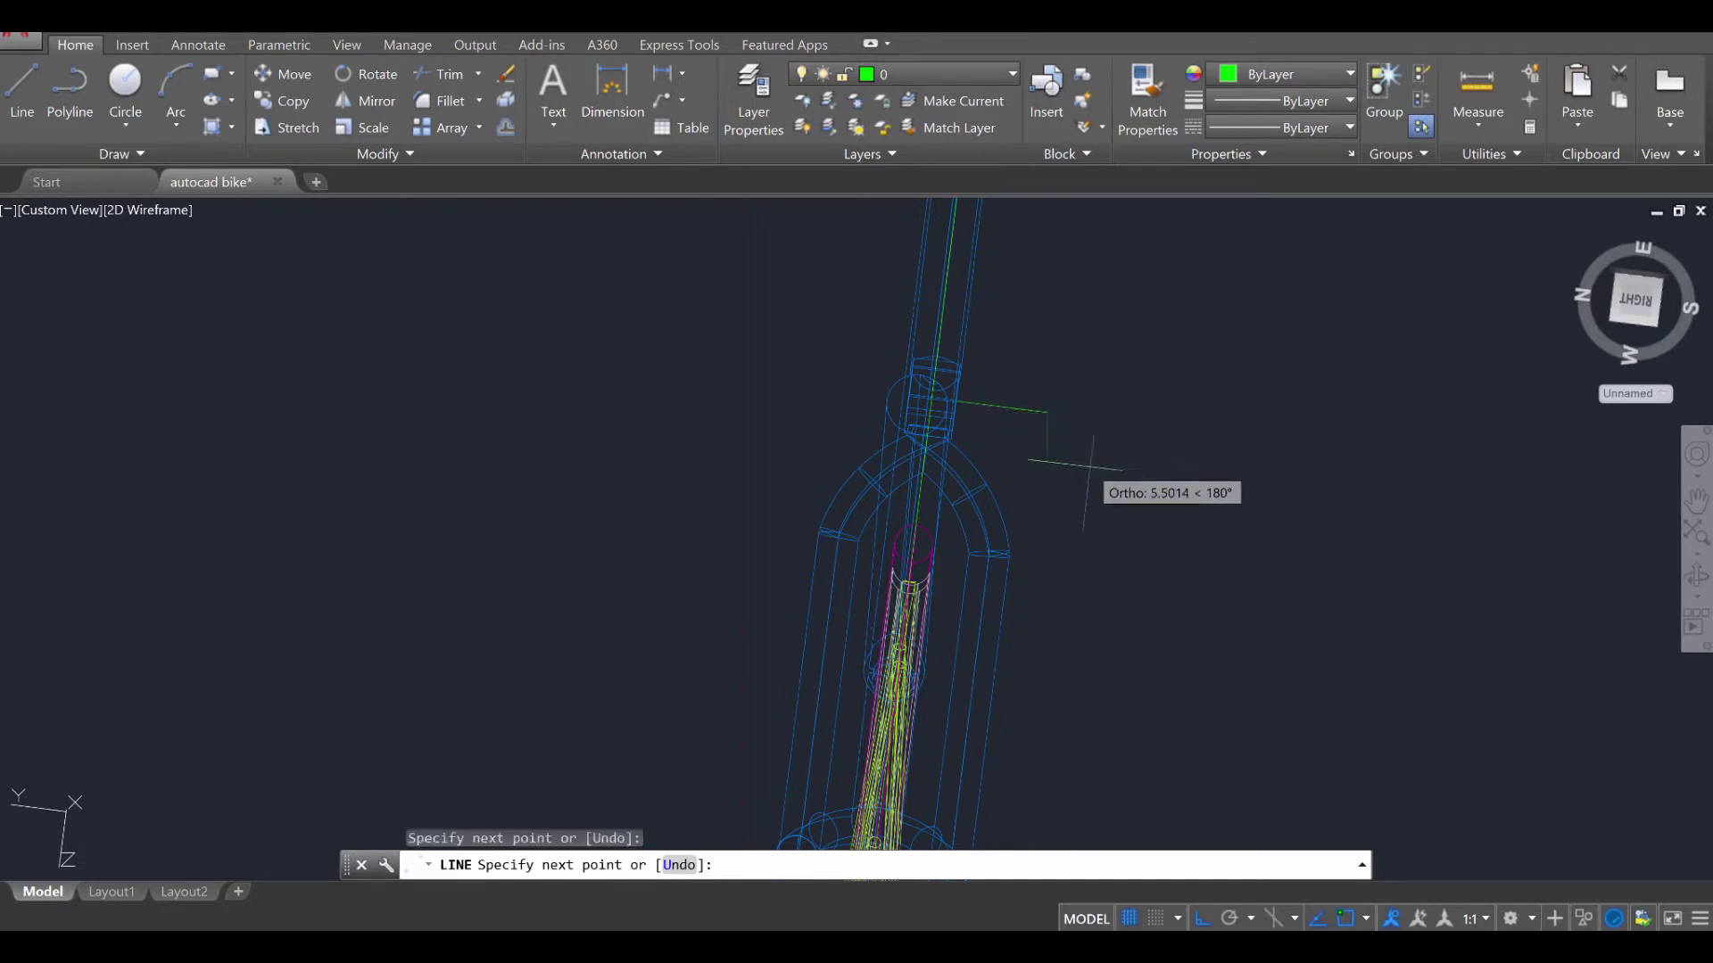
key(Escape)
key(Escape)
key(Escape)
Orbit and pan to view the bike from the front
shift+middle_drag(1071, 527, 878, 434)
middle_drag(878, 434, 1007, 503)
shift+middle_drag(1007, 503, 816, 433)
middle_drag(1047, 591, 905, 418)
shift+middle_drag(945, 459, 1016, 562)
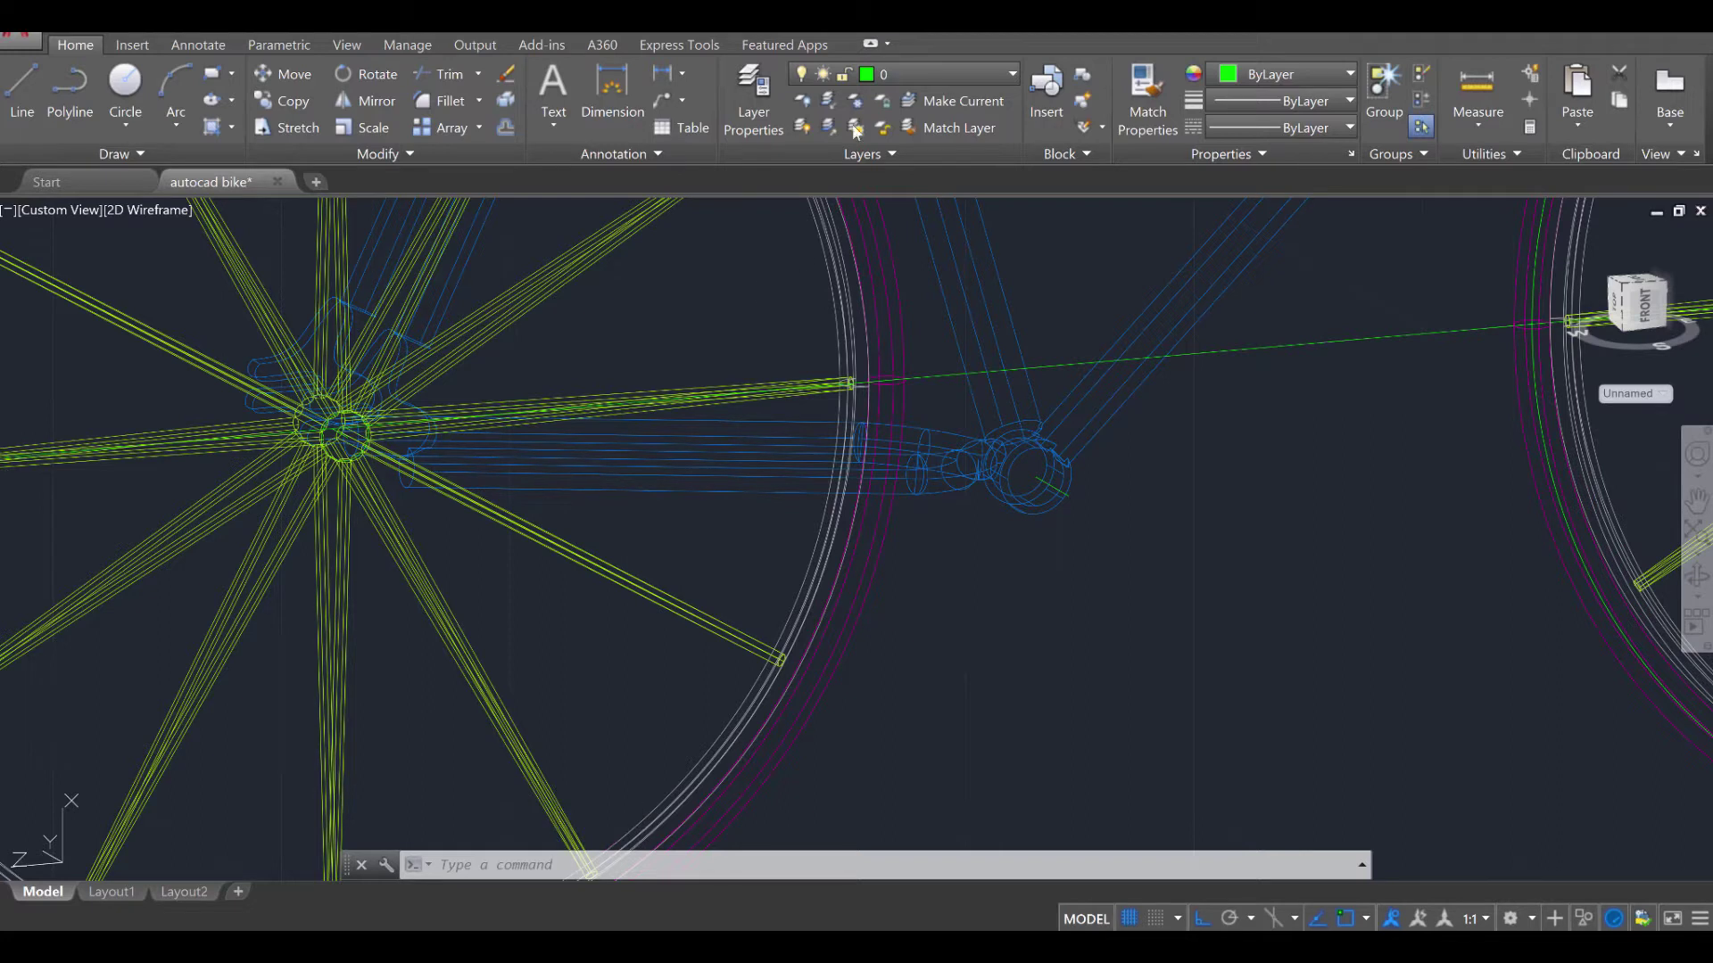
Turn off the frame, spokes and rim layers so only the green guide lines remain
click(928, 79)
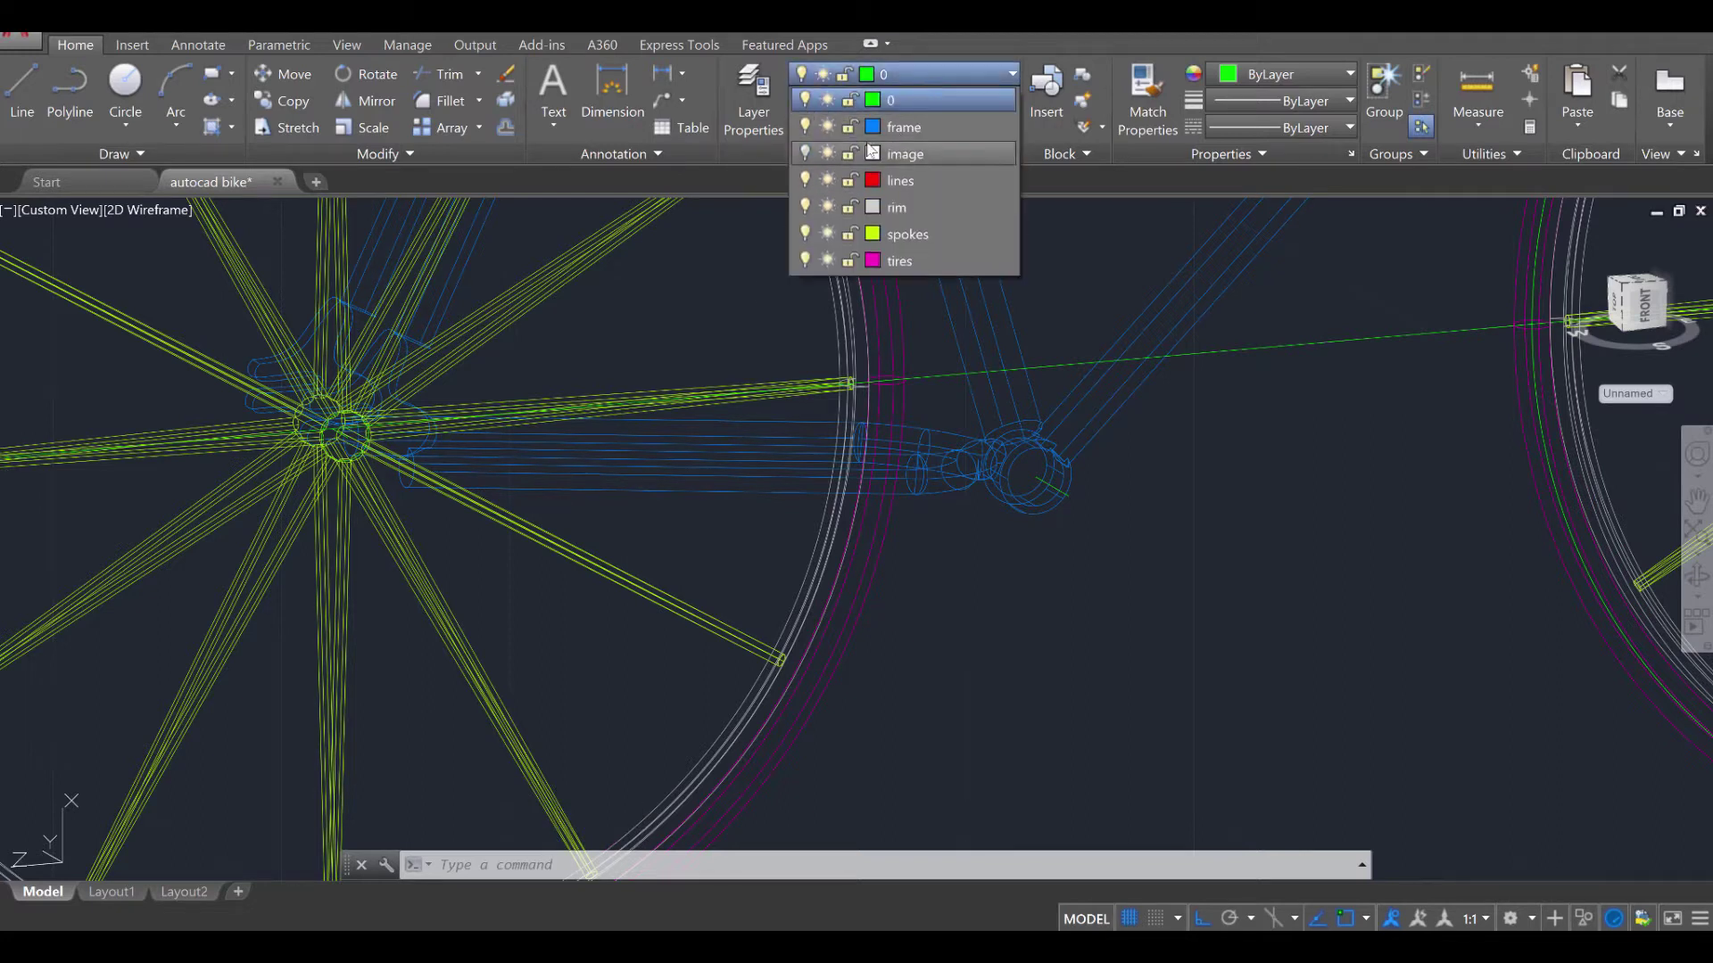
click(809, 126)
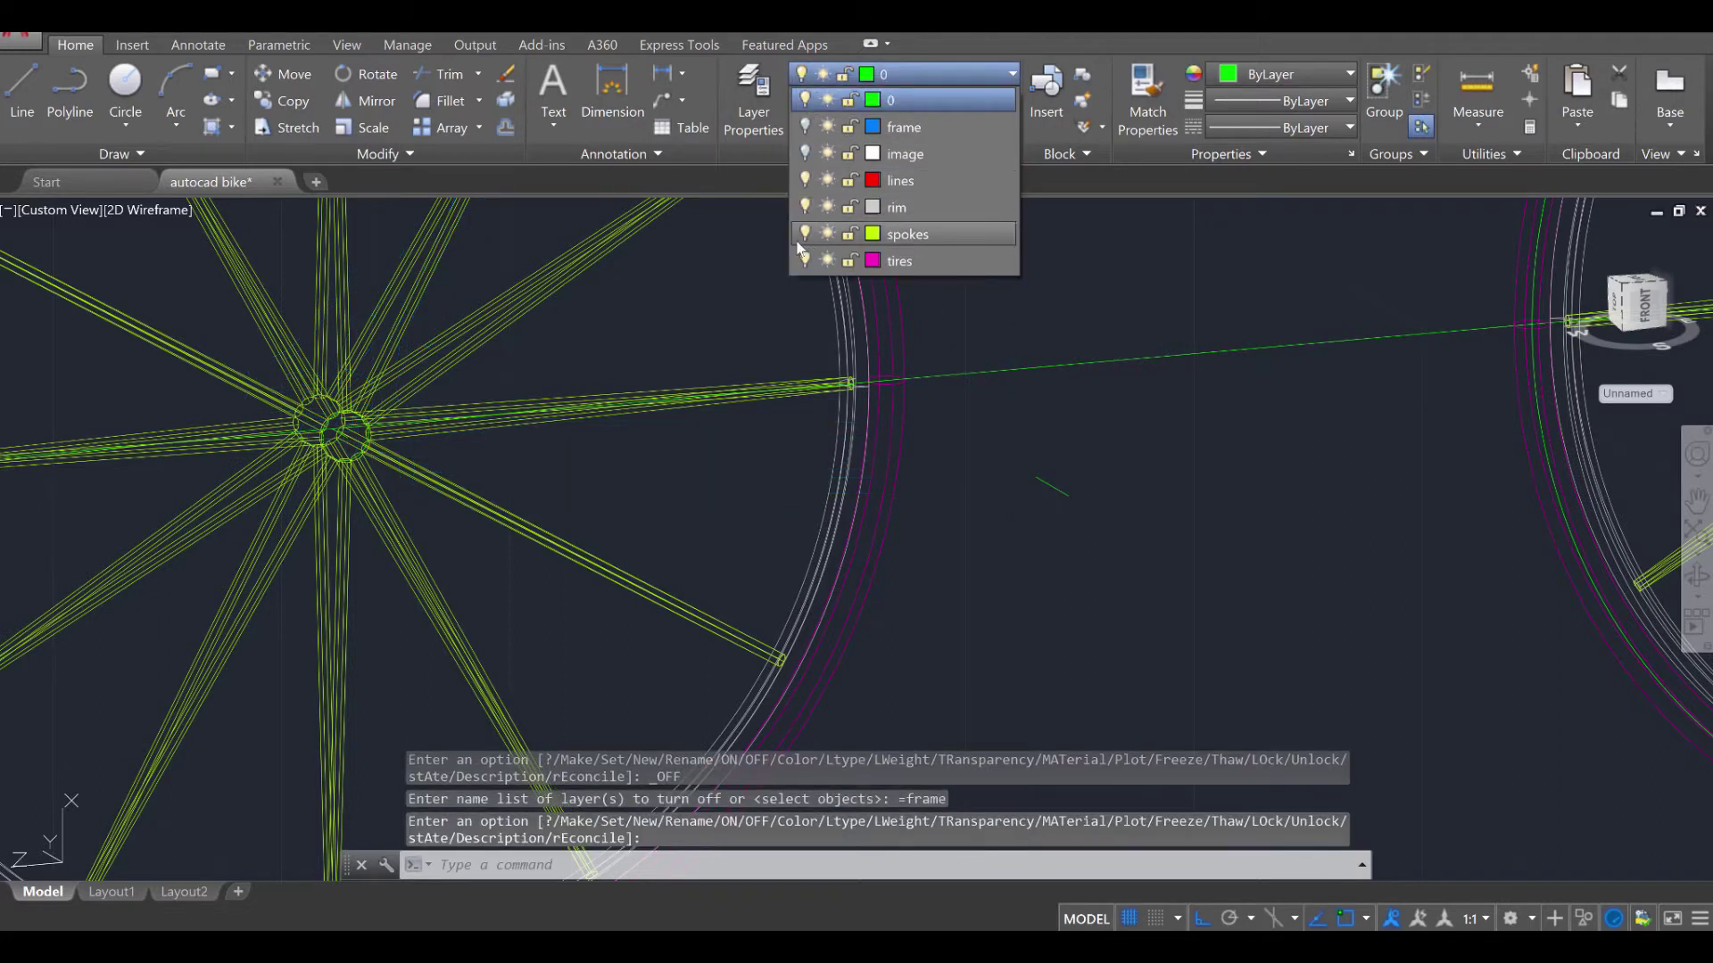
click(806, 235)
click(807, 207)
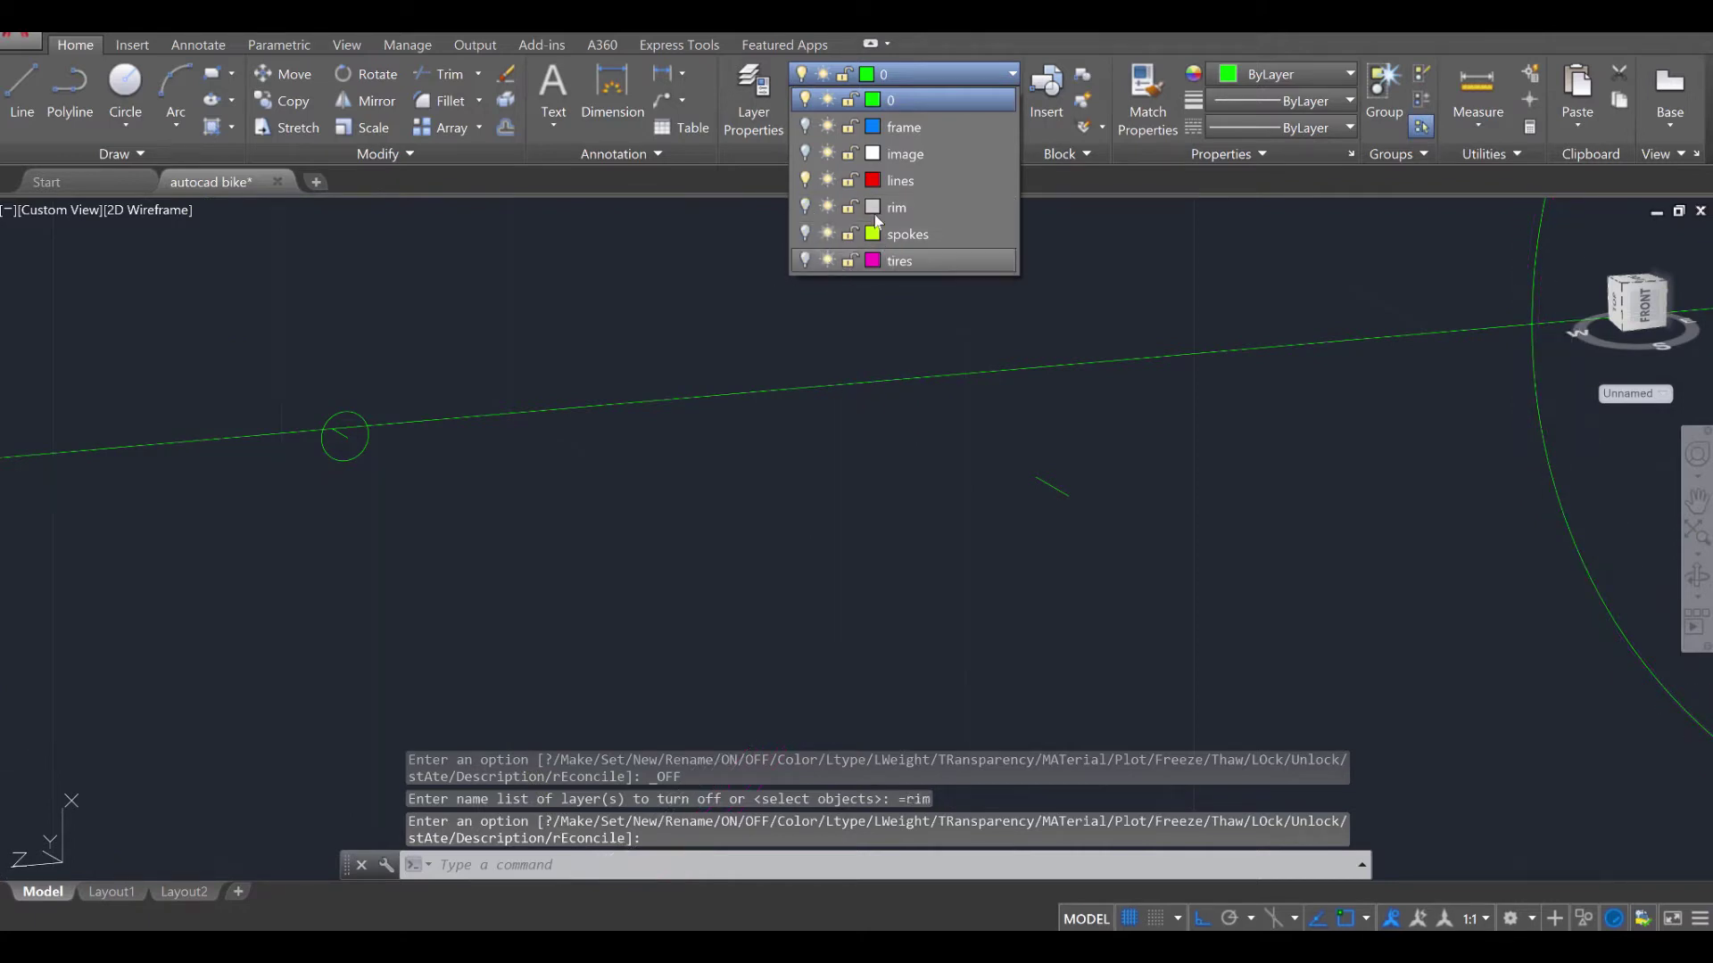
click(1066, 504)
key(Escape)
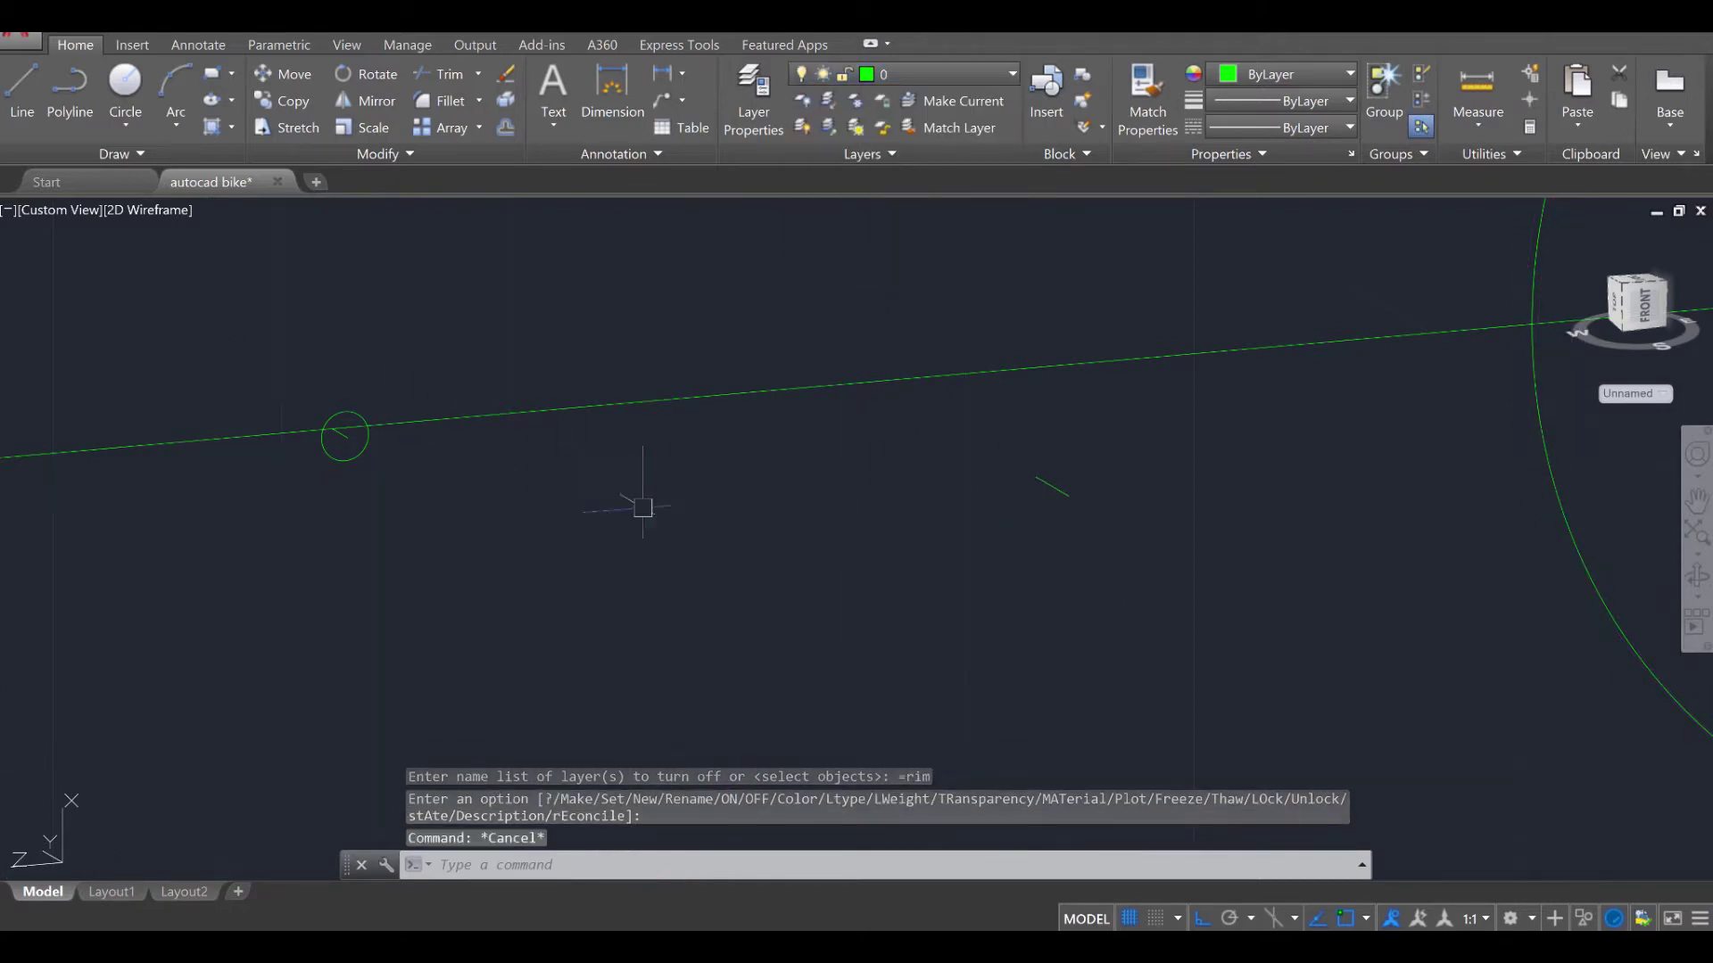
key(Escape)
shift+middle_drag(968, 490, 960, 582)
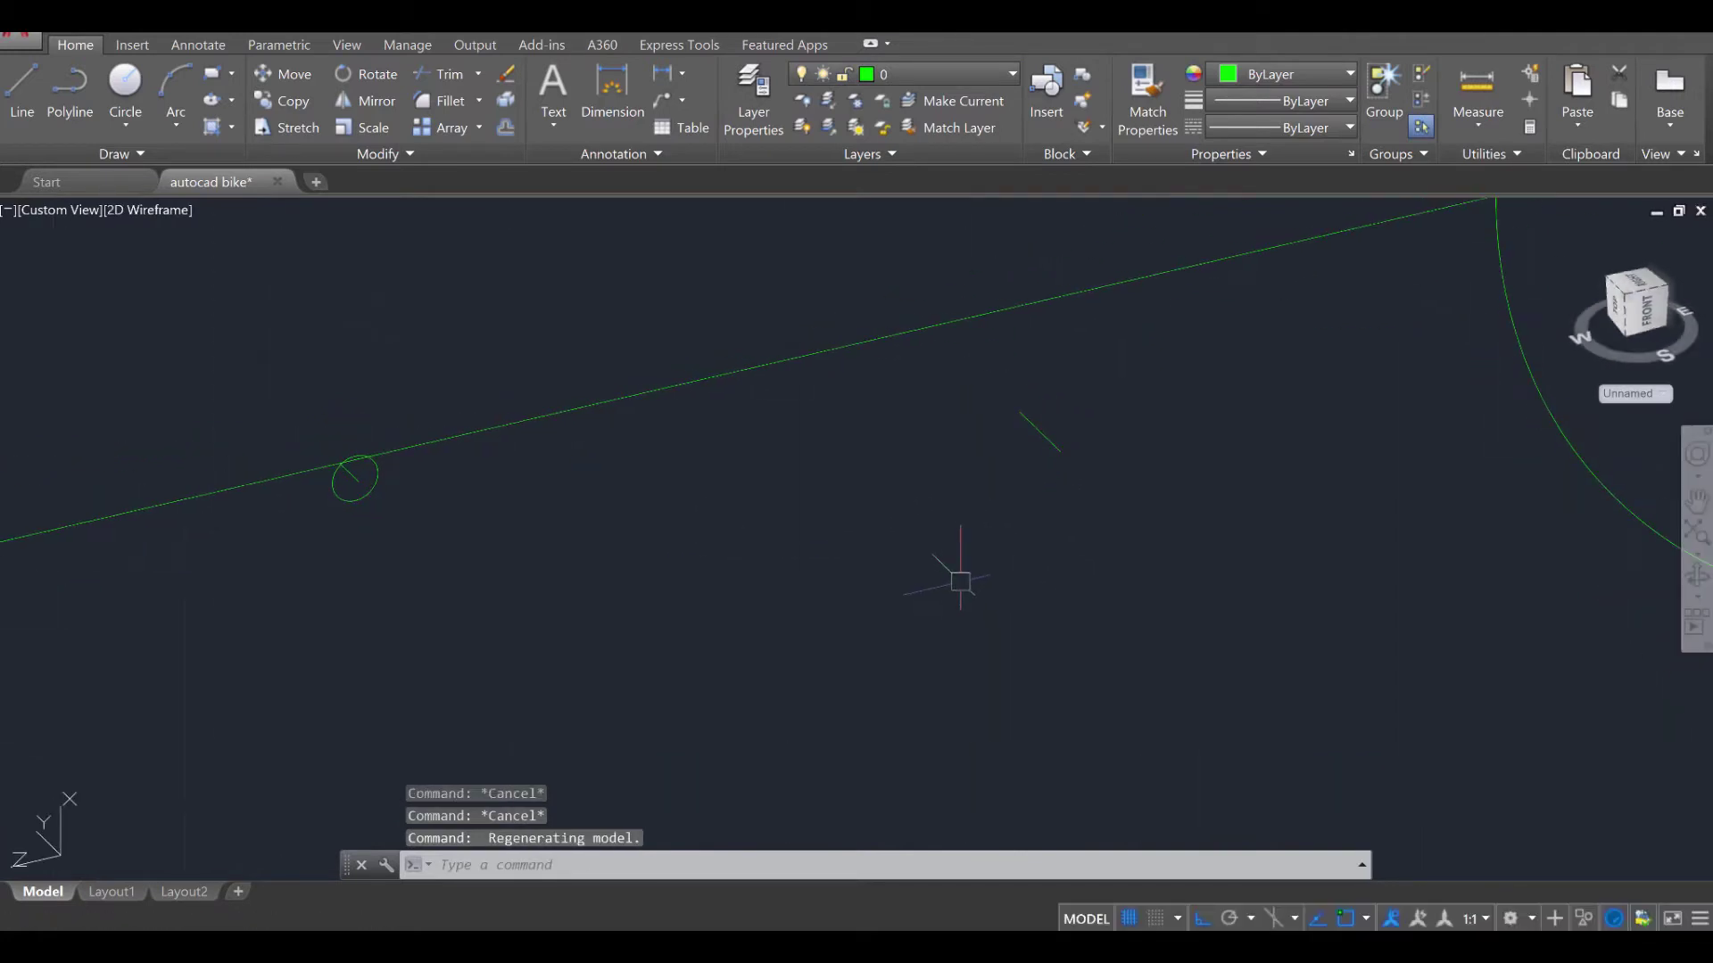
text(cs)
key(Return)
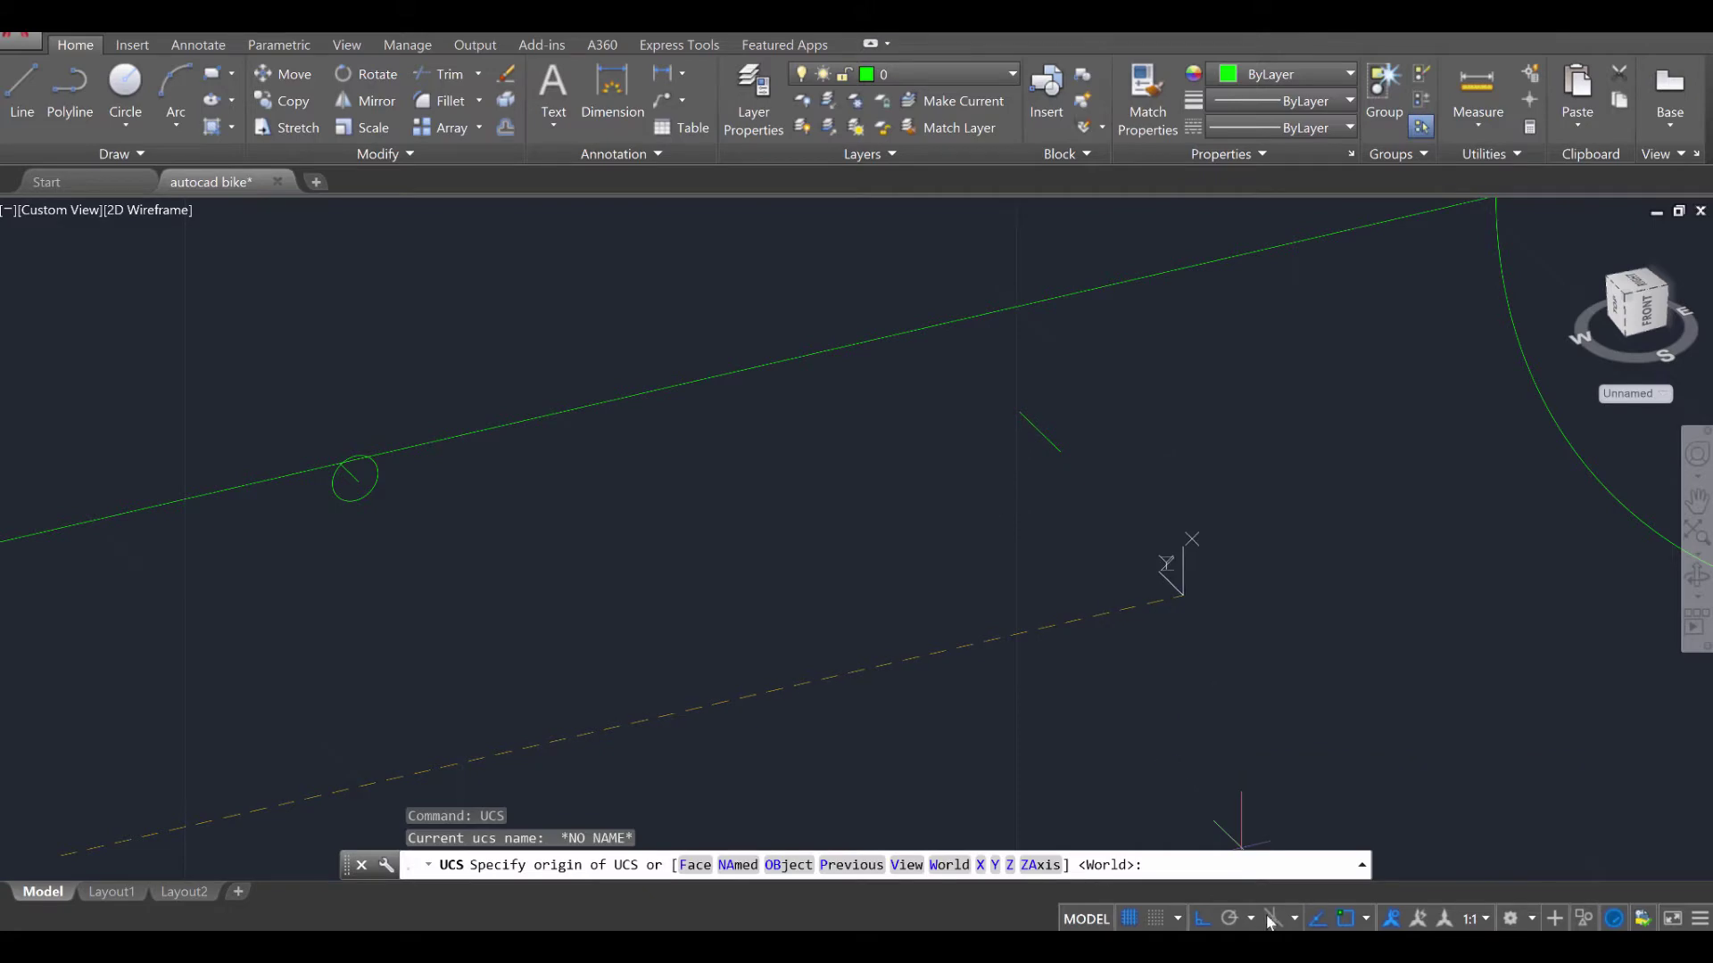
Place the new UCS origin on the short reference line, picking X-axis and XY-plane points
click(1366, 920)
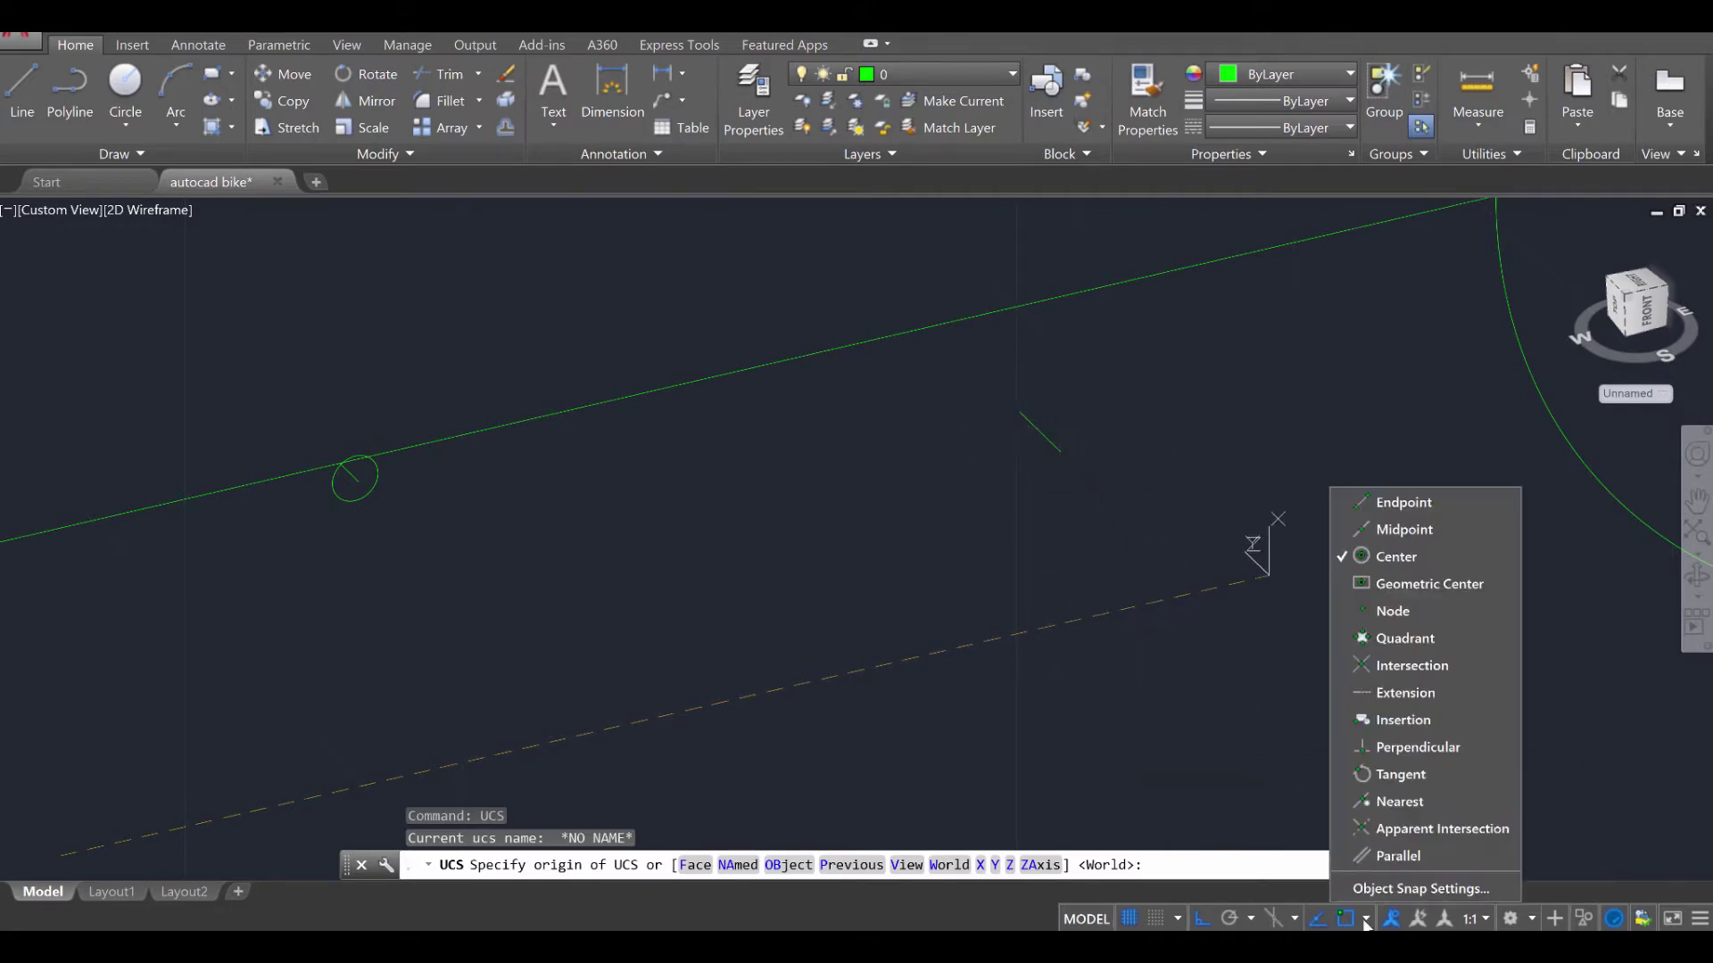
click(1384, 888)
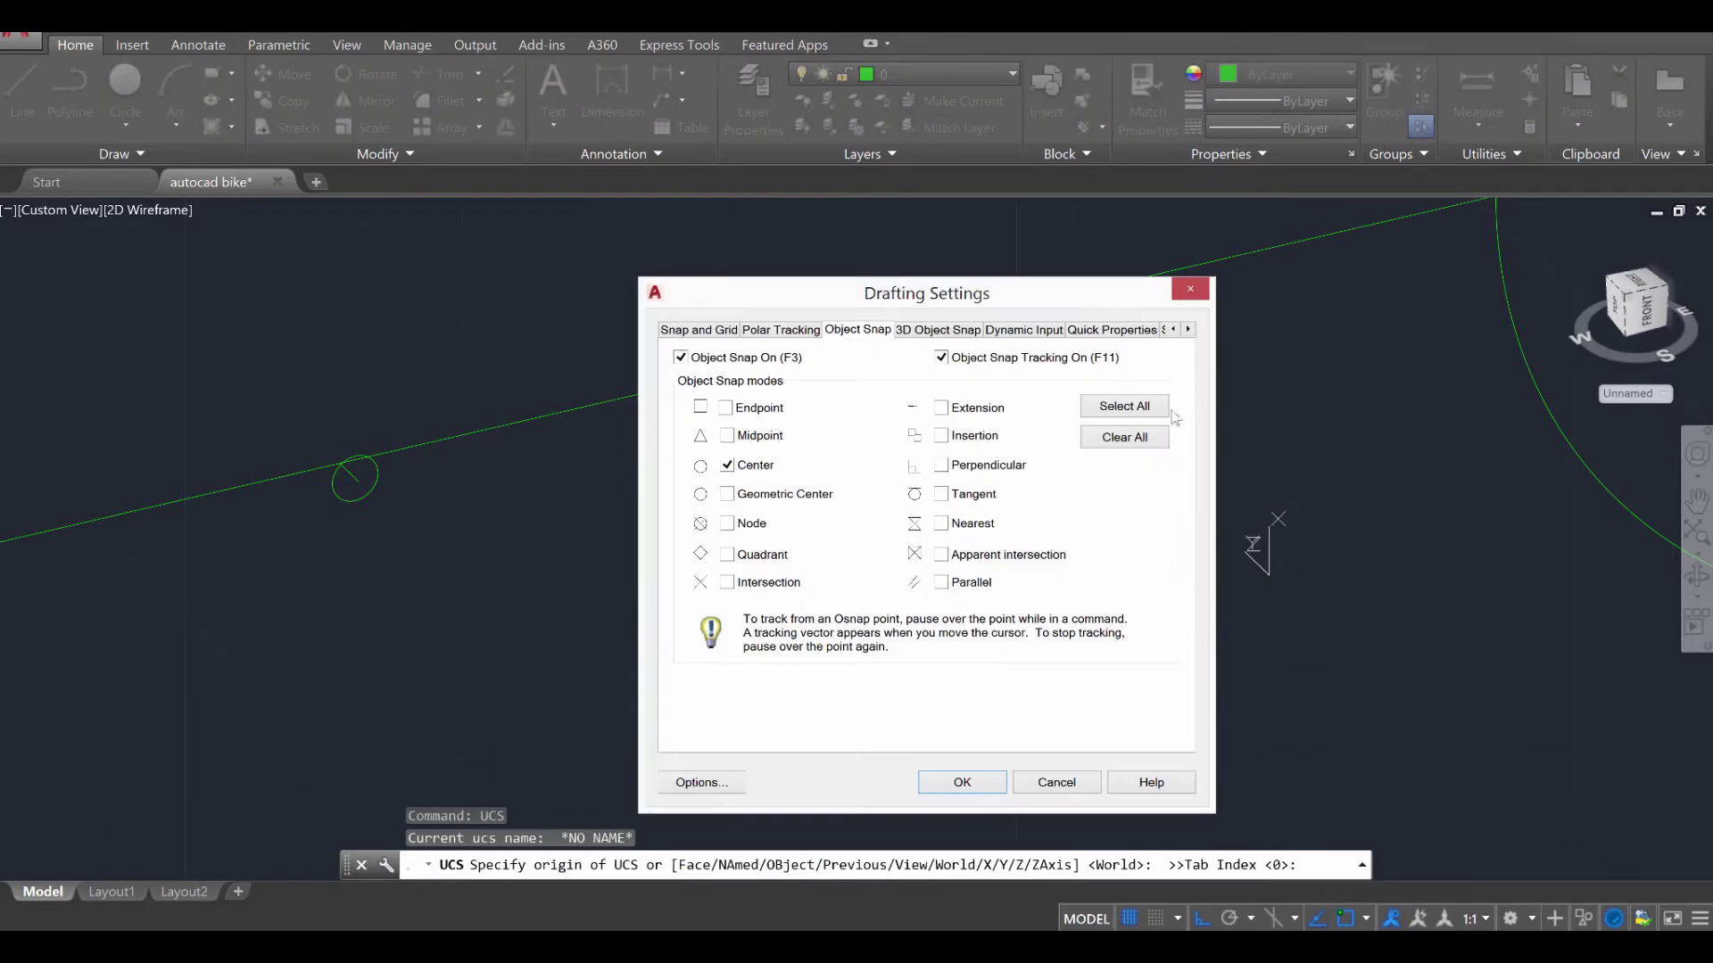
click(953, 791)
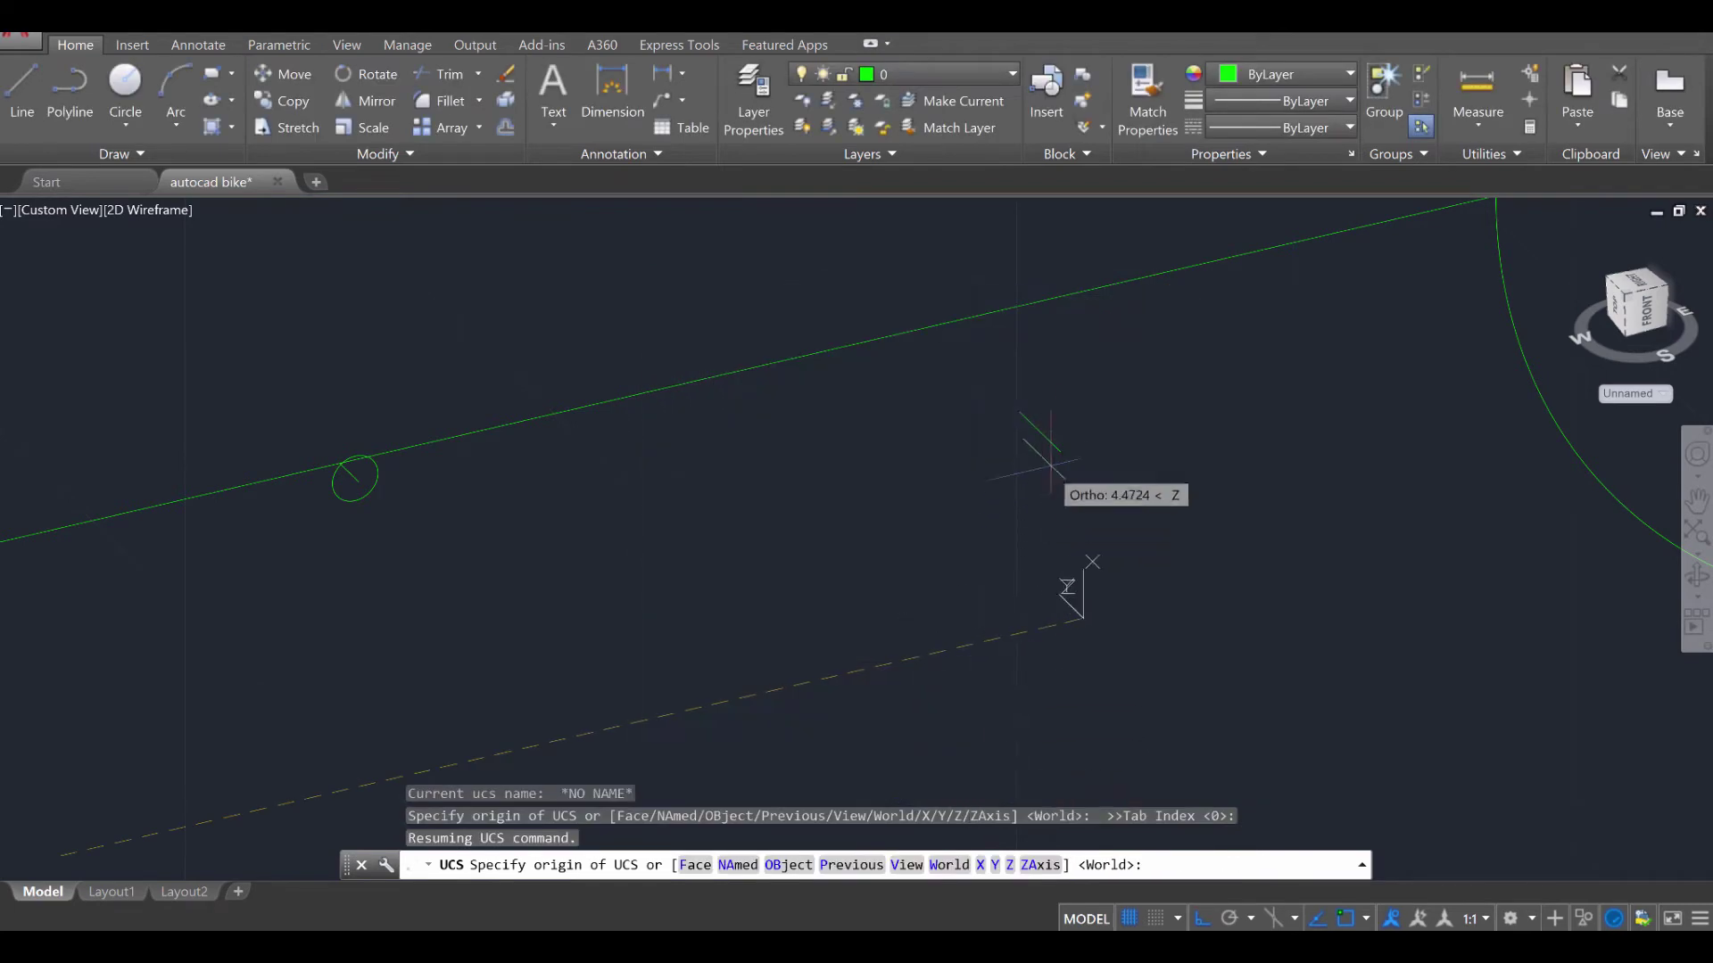
click(1060, 451)
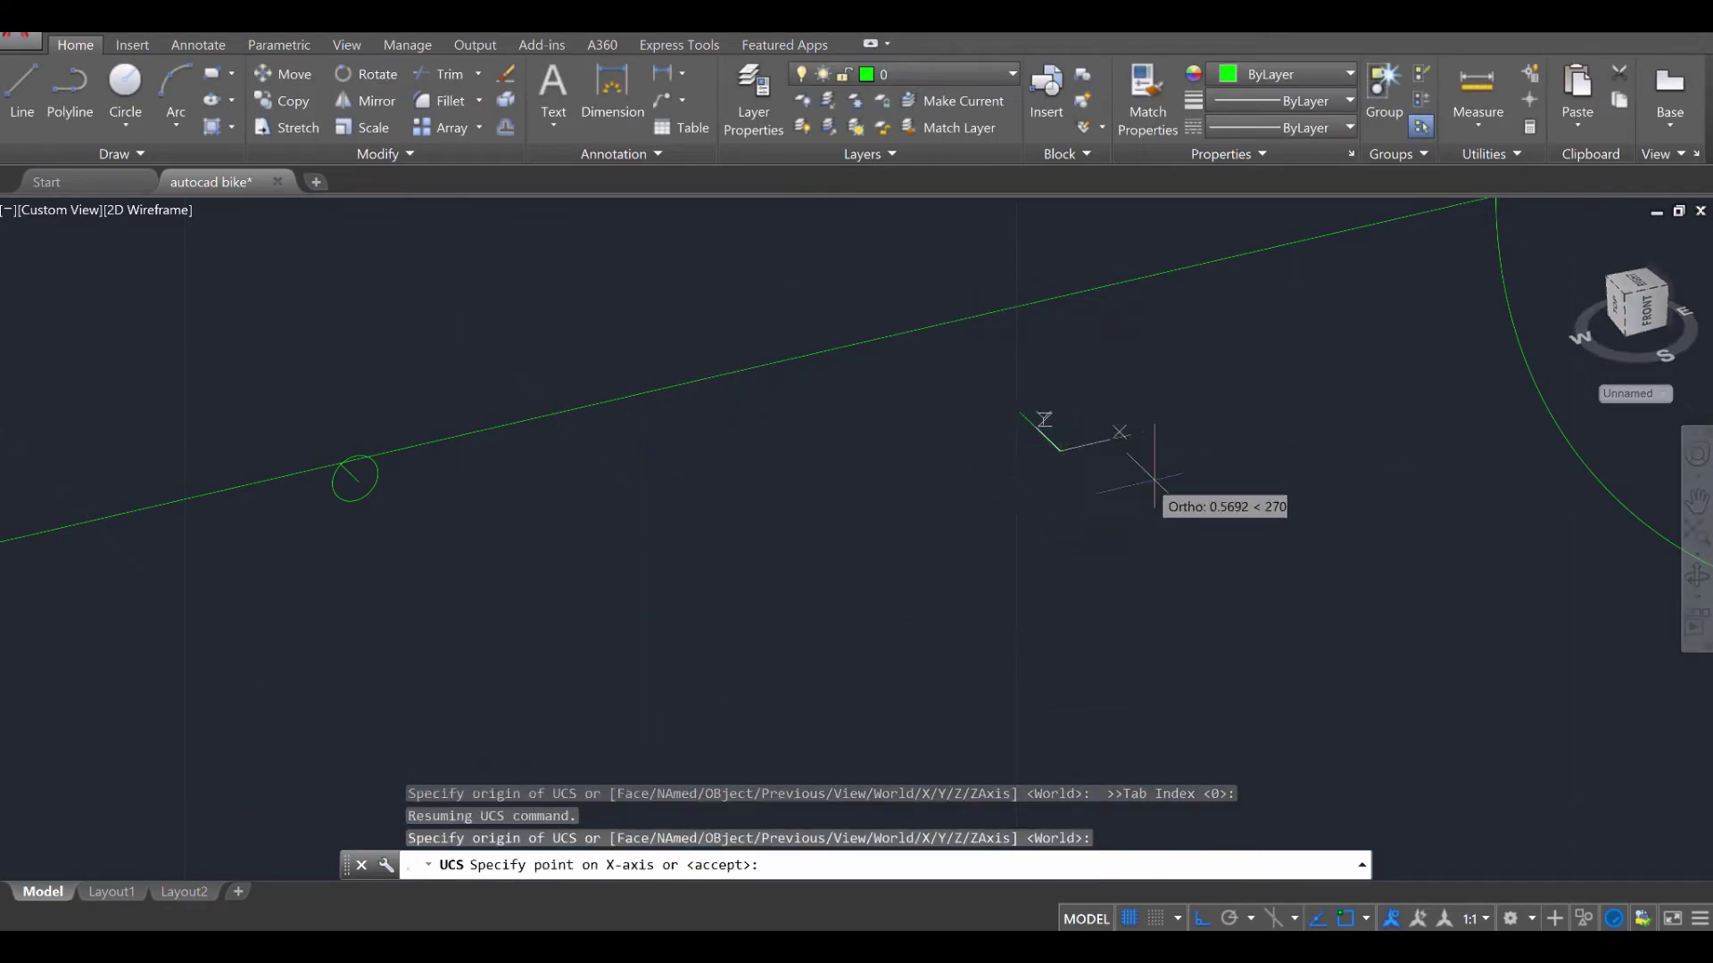
click(1262, 404)
click(1020, 228)
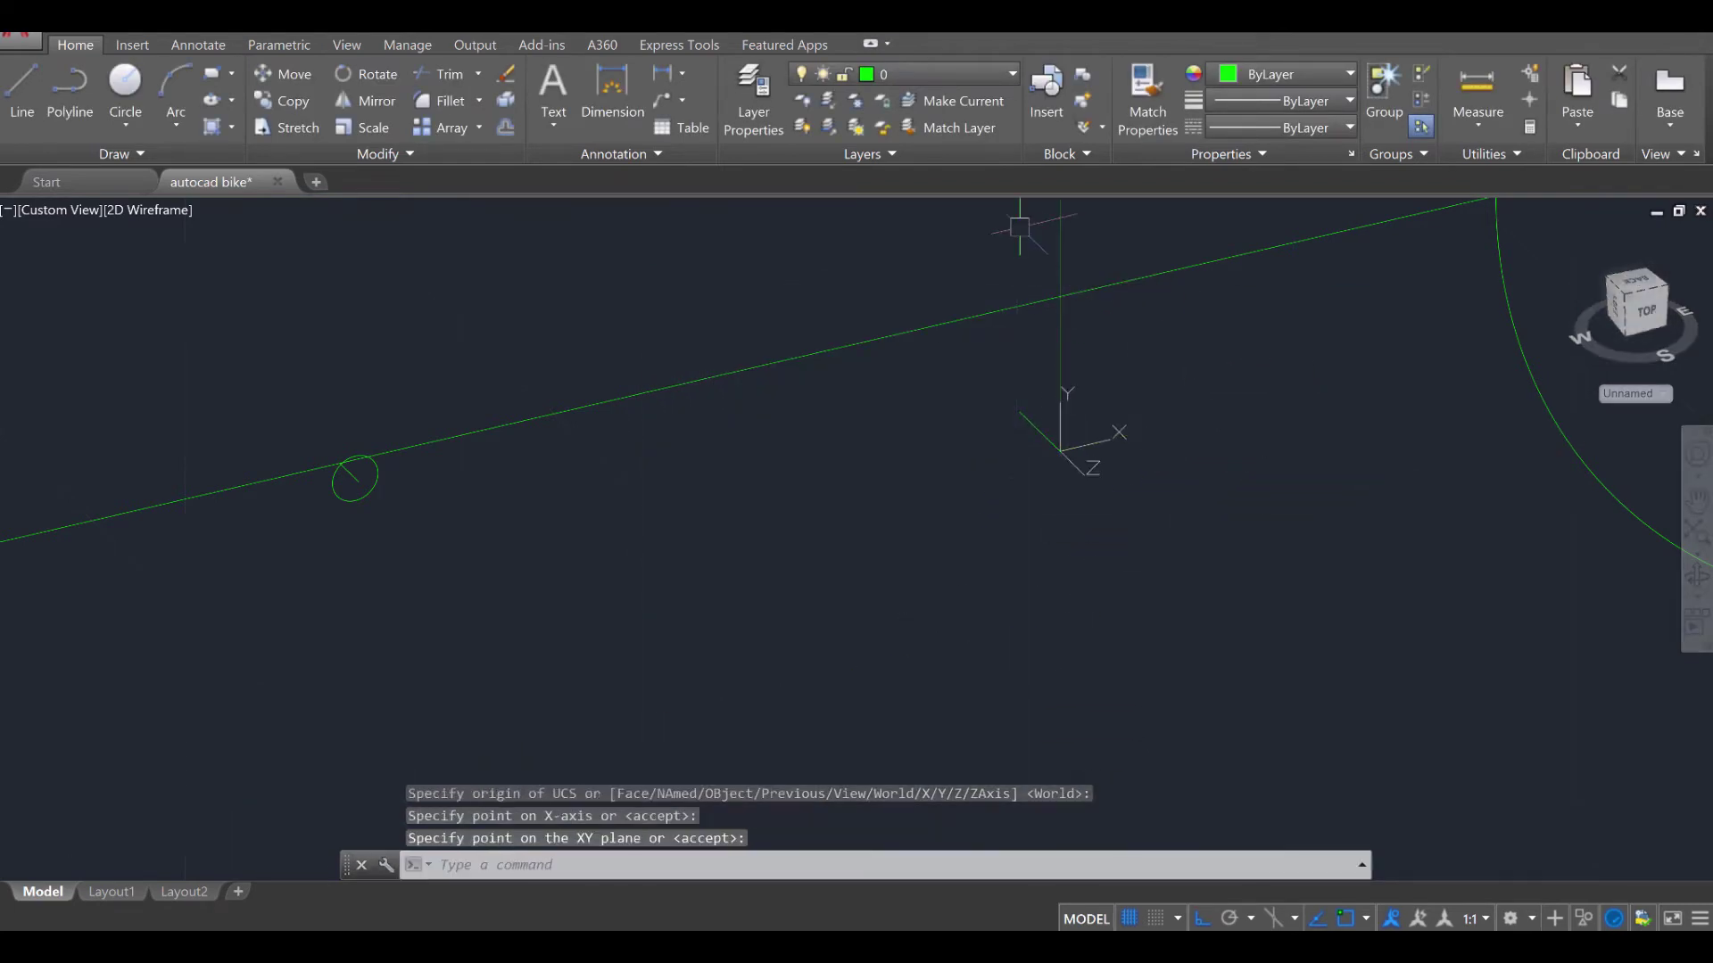
key(Escape)
key(Escape)
shift+middle_drag(1078, 580, 1058, 546)
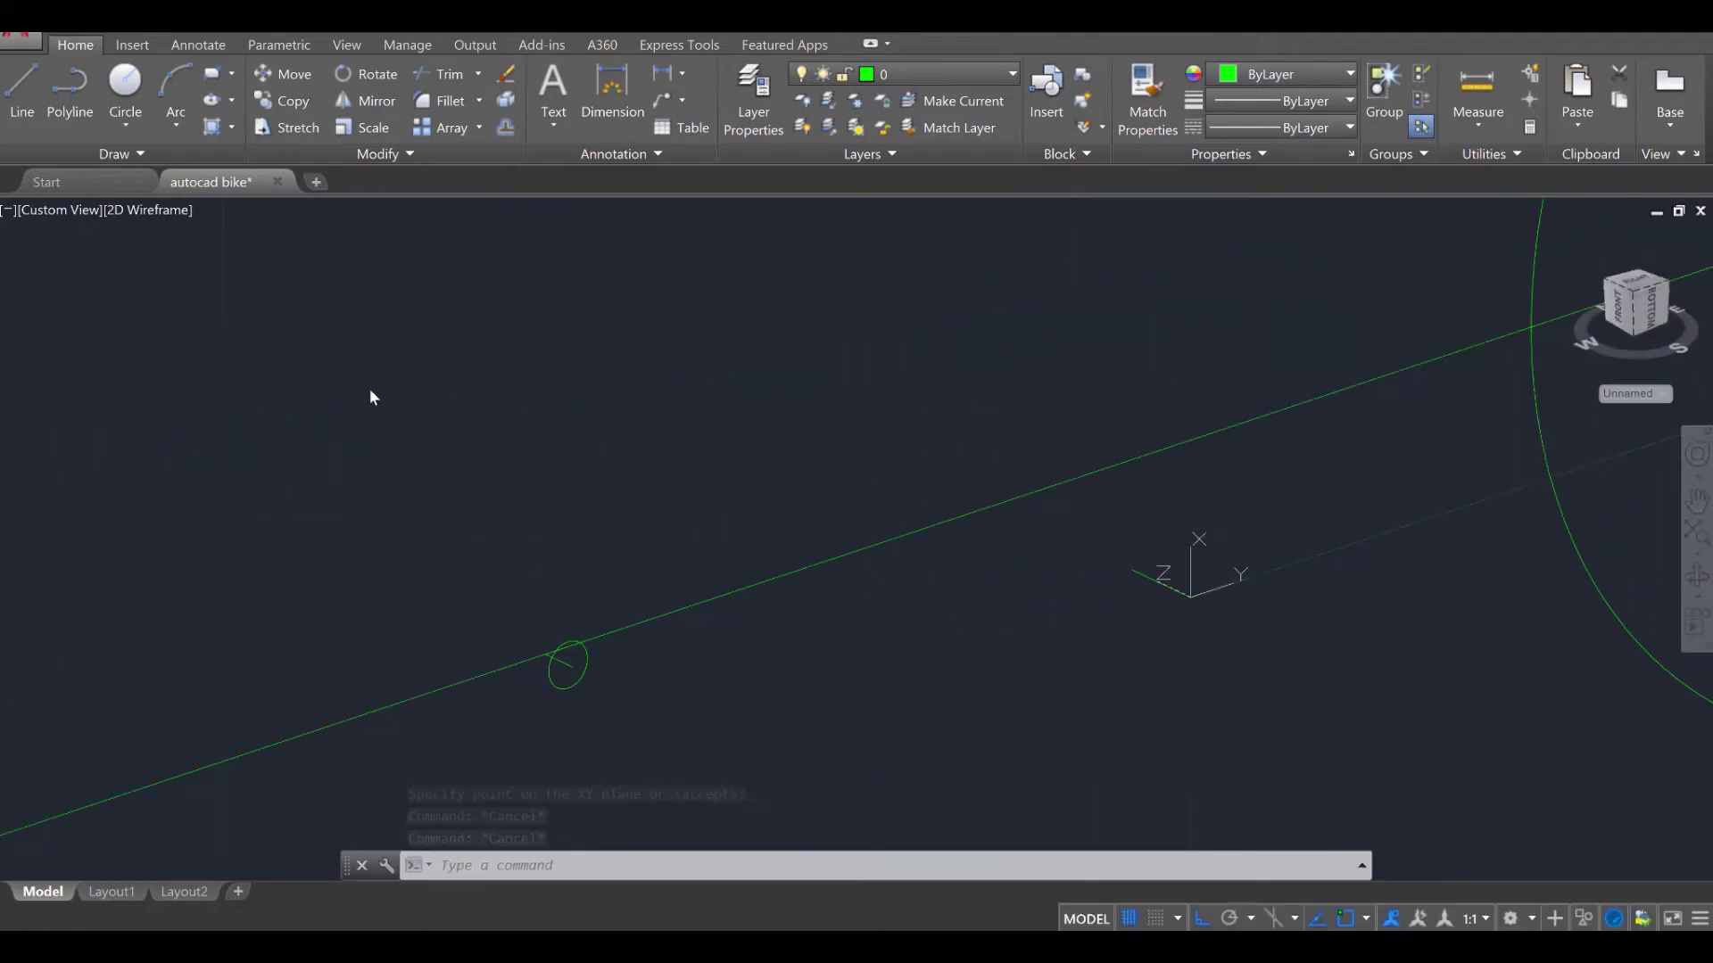
shift+middle_drag(1268, 629, 1233, 599)
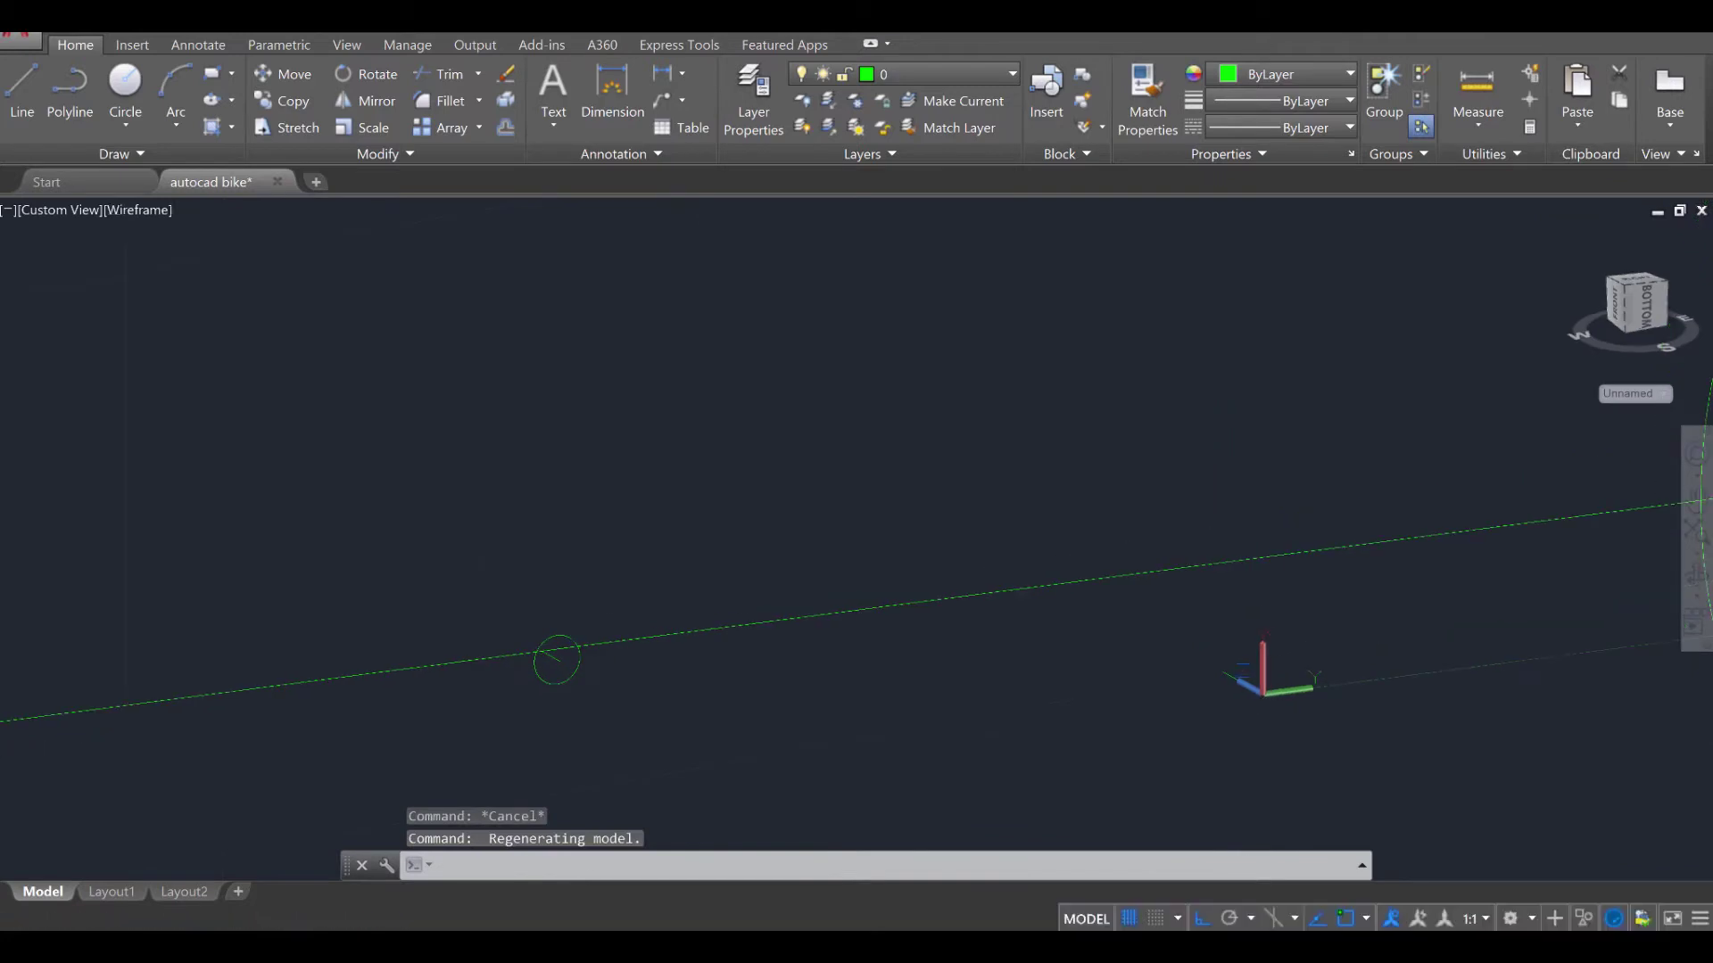
middle_drag(1273, 700, 1133, 554)
Draw a 0.3-radius circle at the UCS origin on the short green line
key(Return)
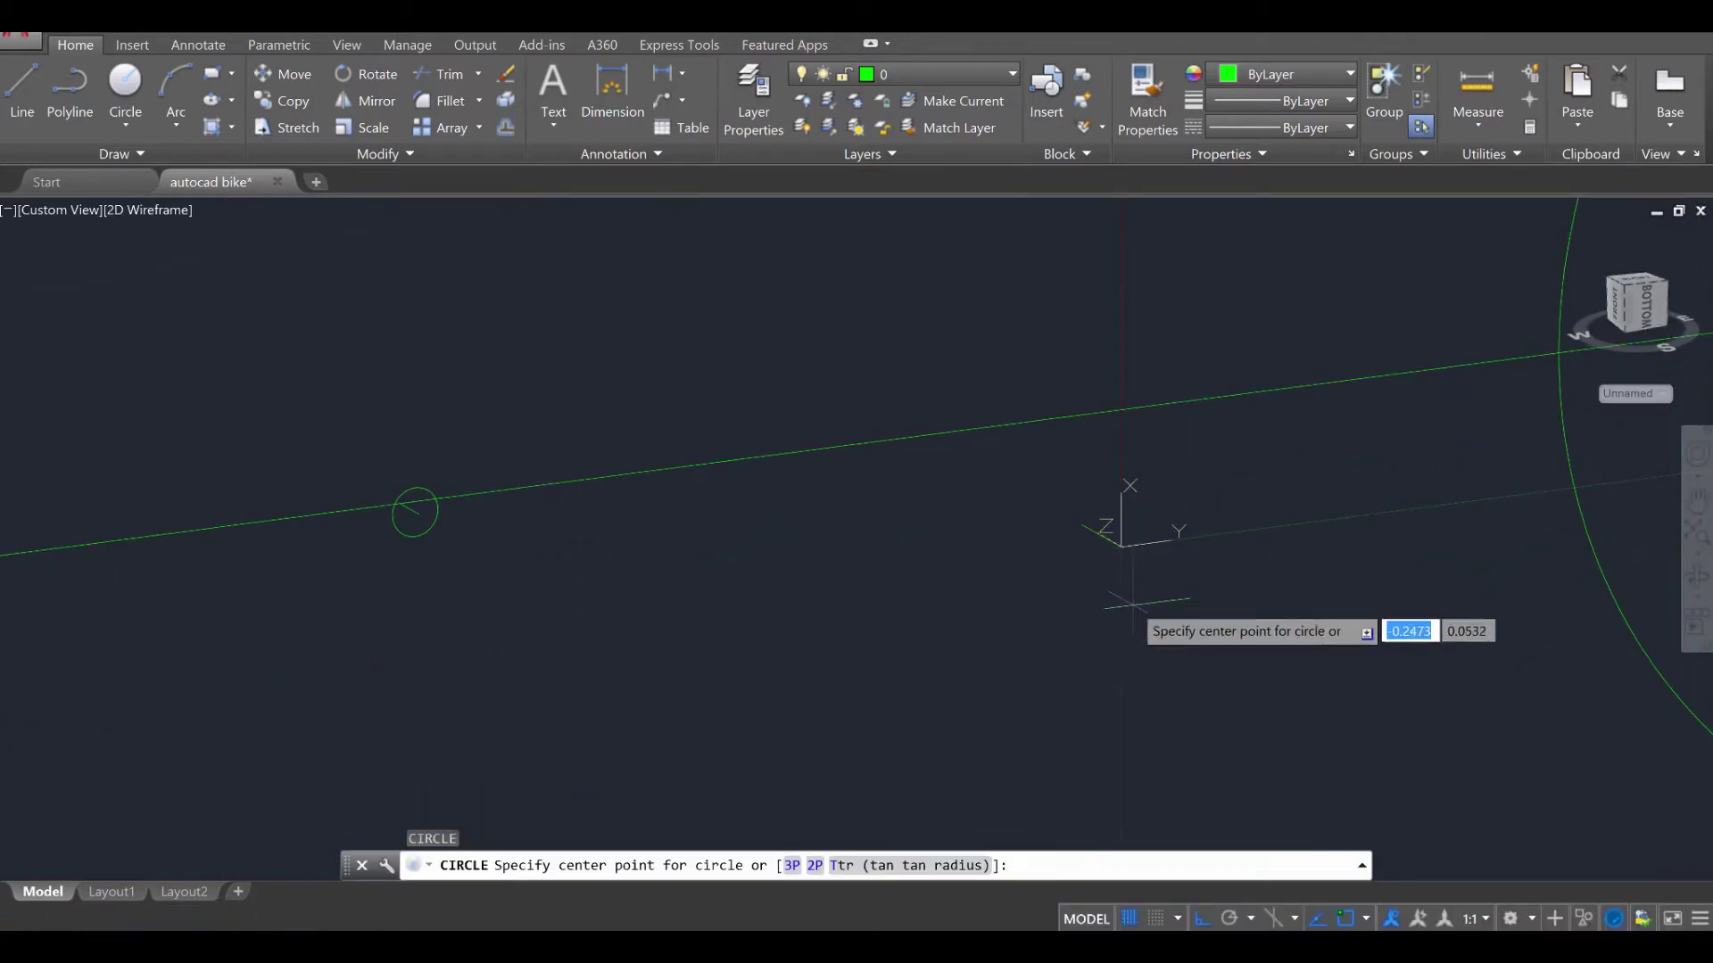
click(1121, 547)
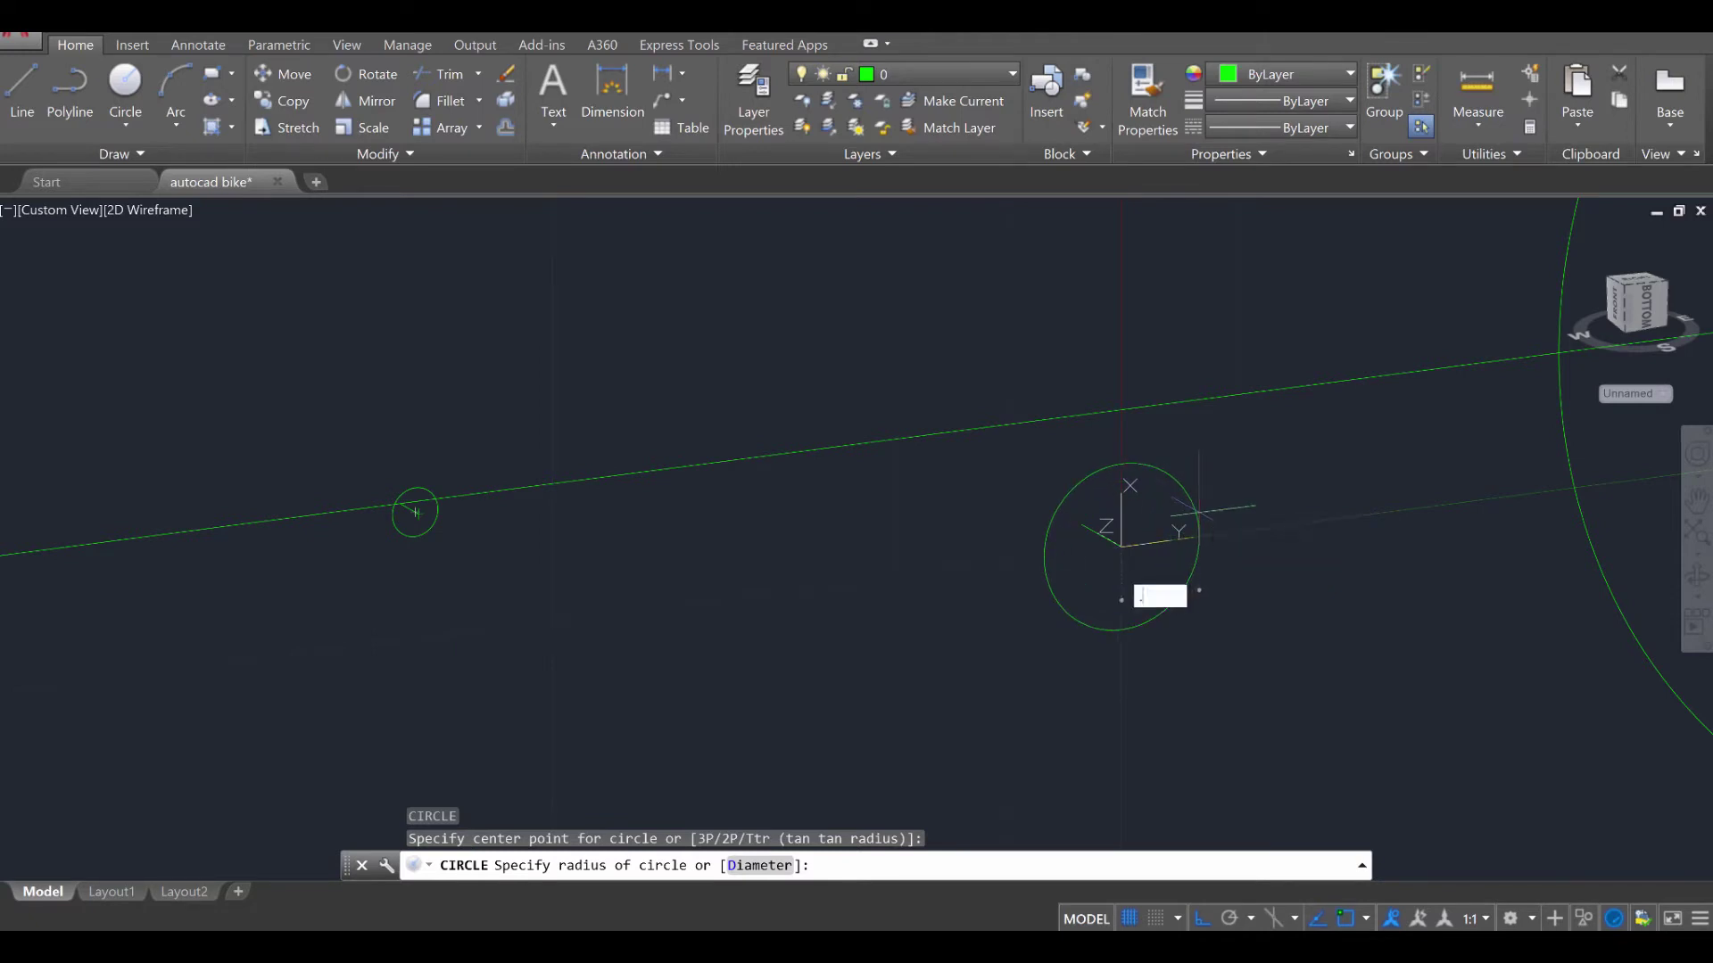
key(Return)
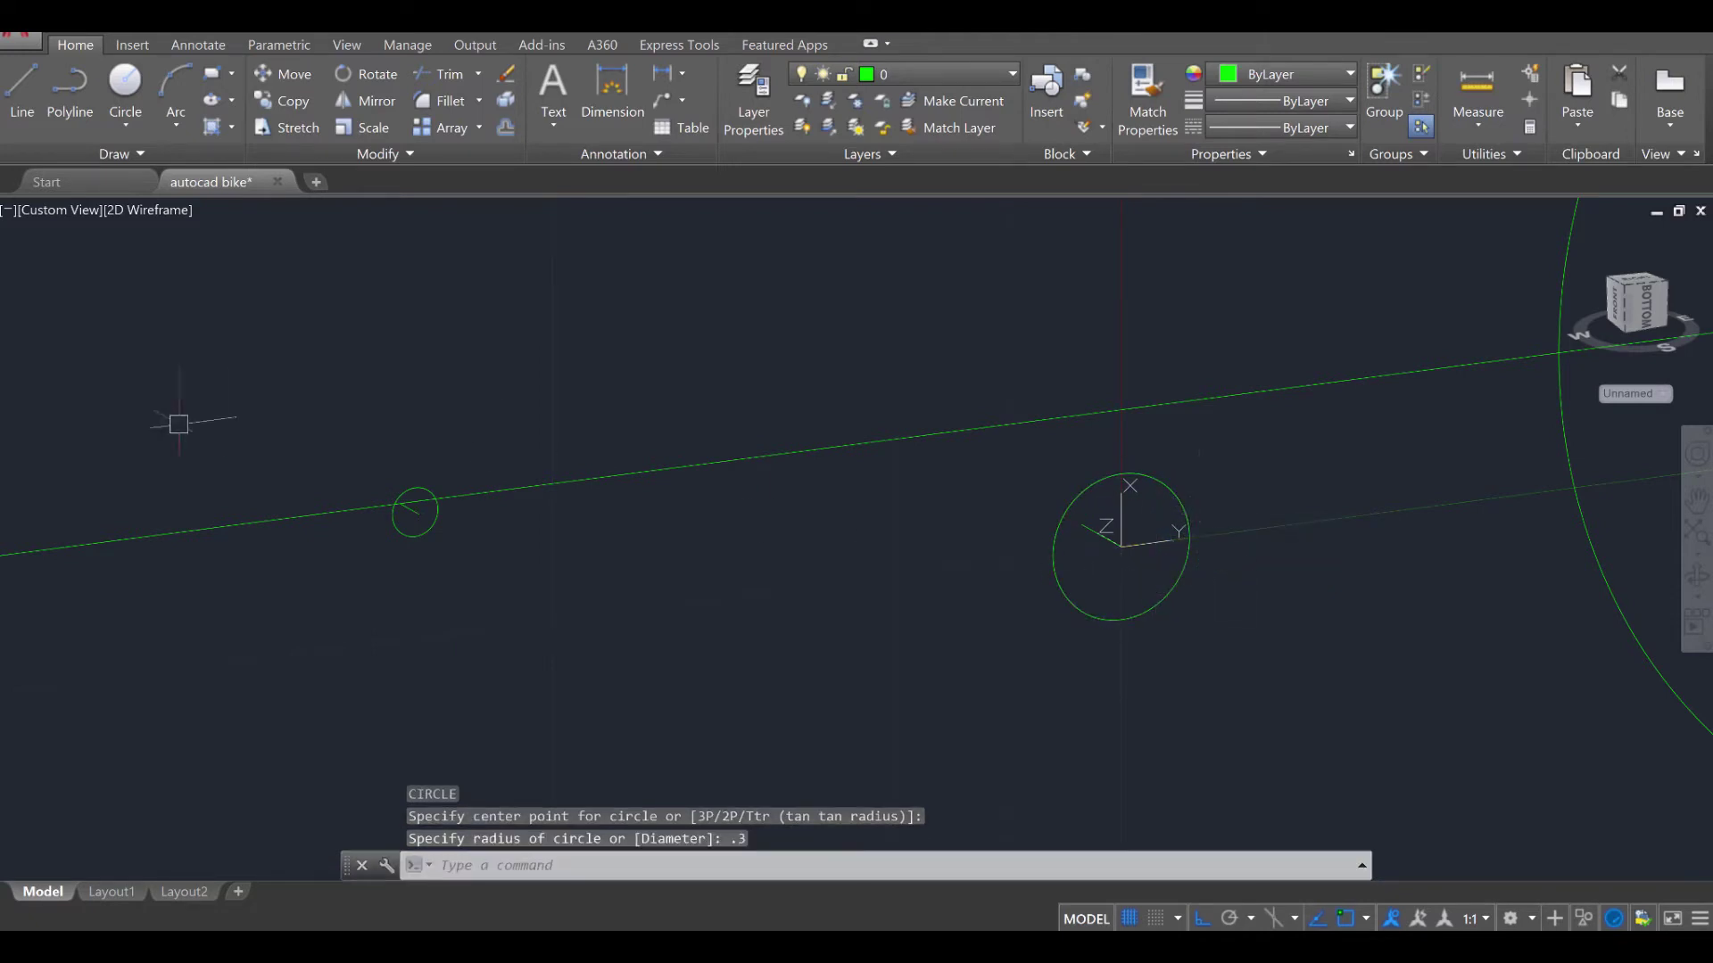
key(Escape)
key(Escape)
key(Escape)
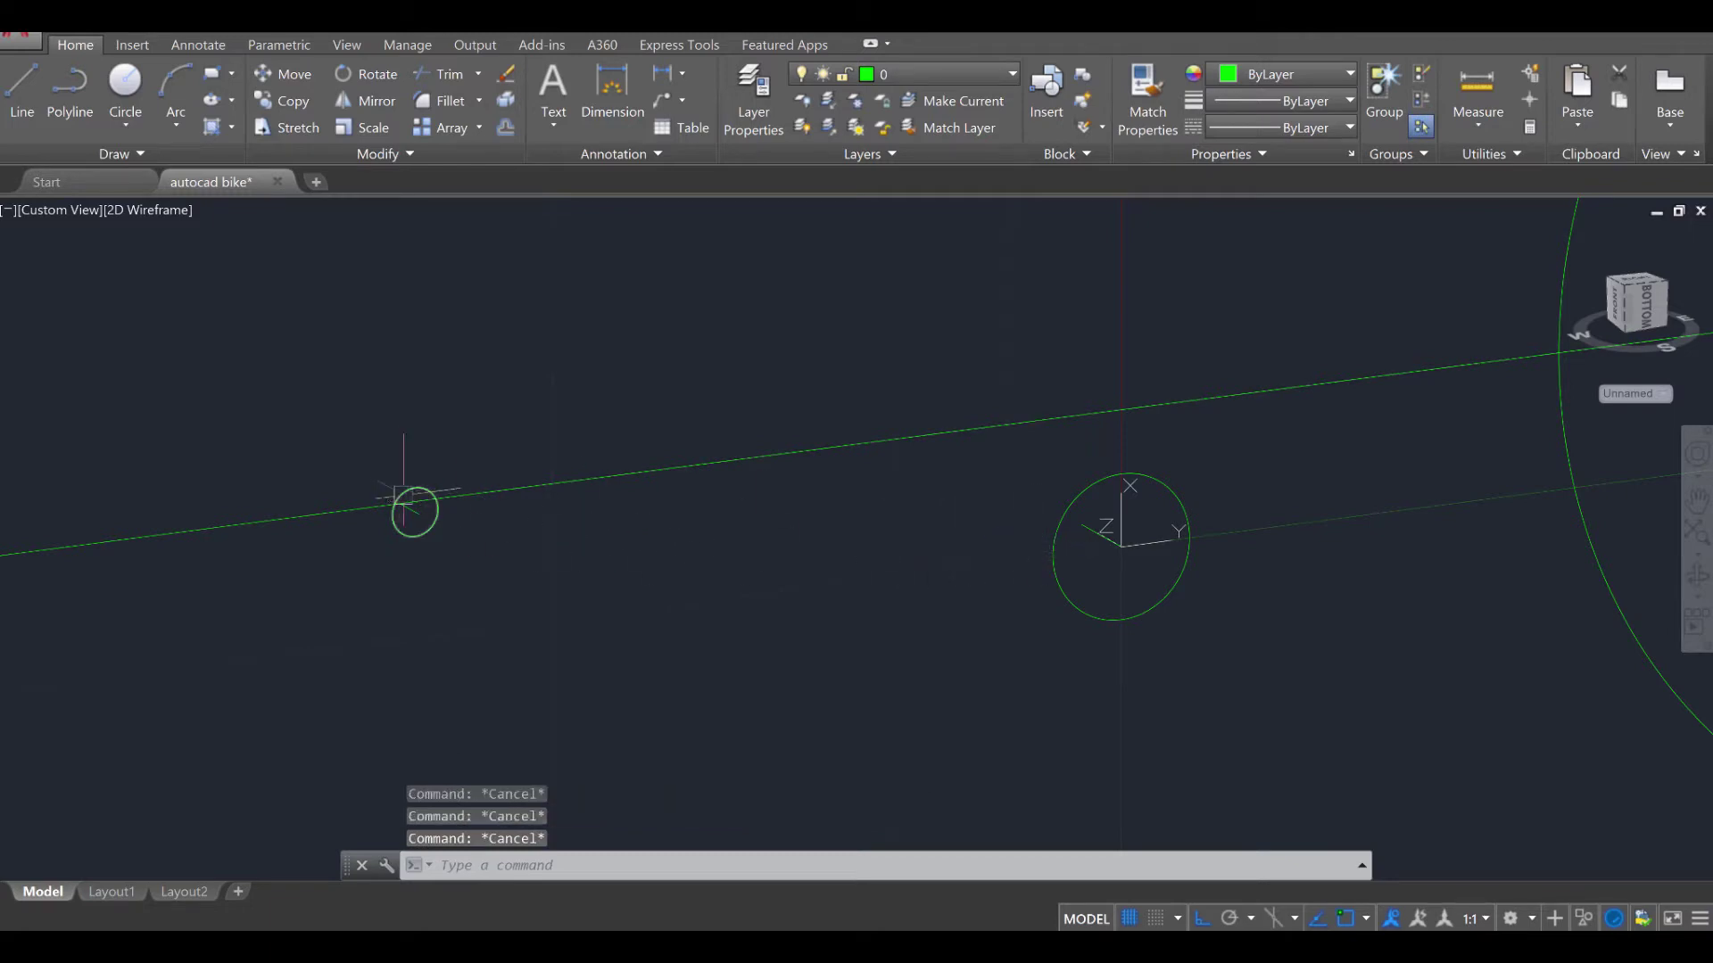
shift+middle_drag(404, 496, 519, 555)
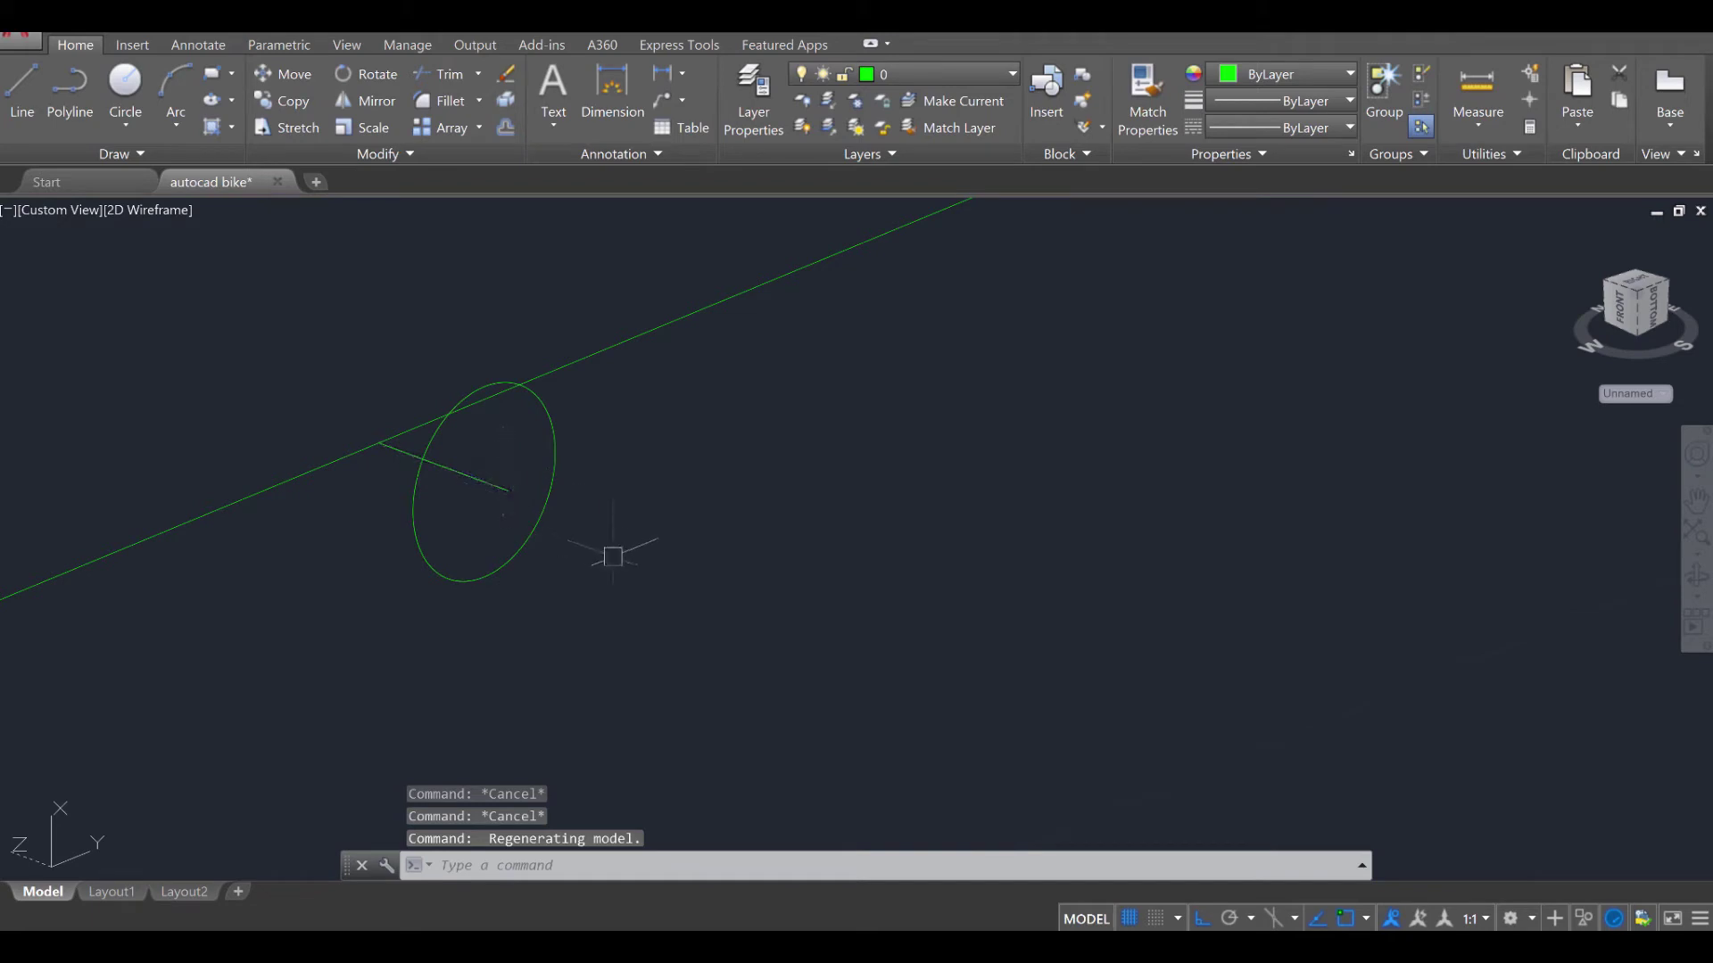
Copy the 0.3-radius circle from its centre to a point just beside it
text(O)
key(Return)
click(506, 559)
key(Return)
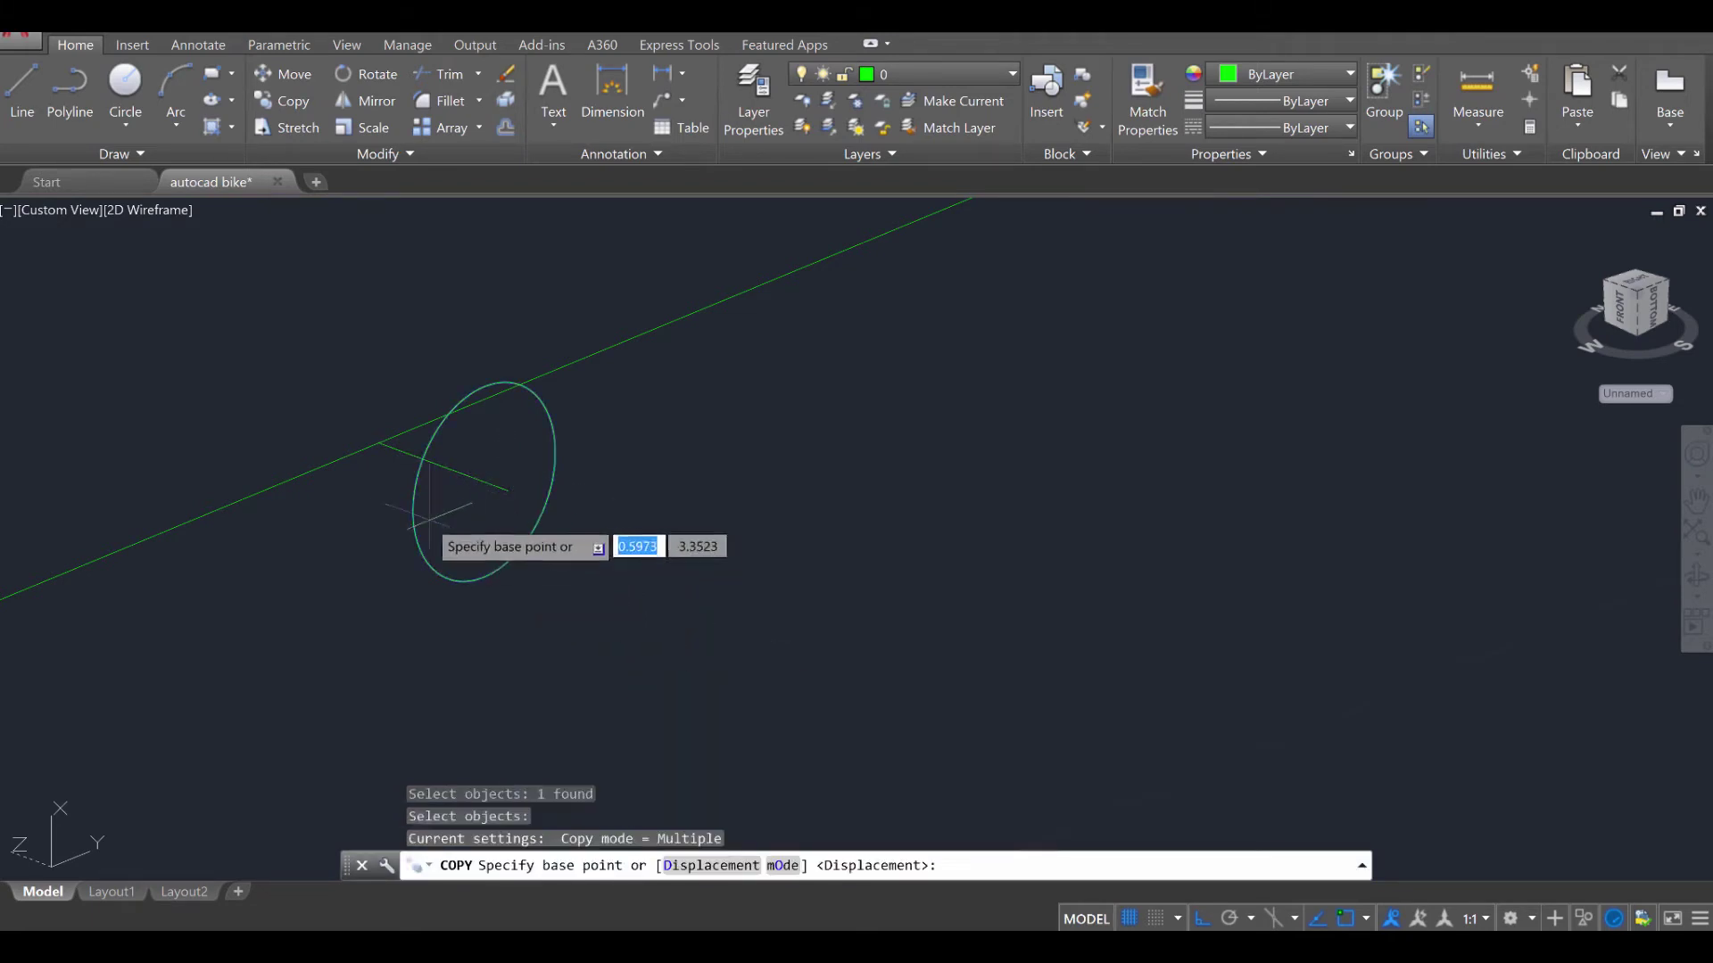
click(483, 483)
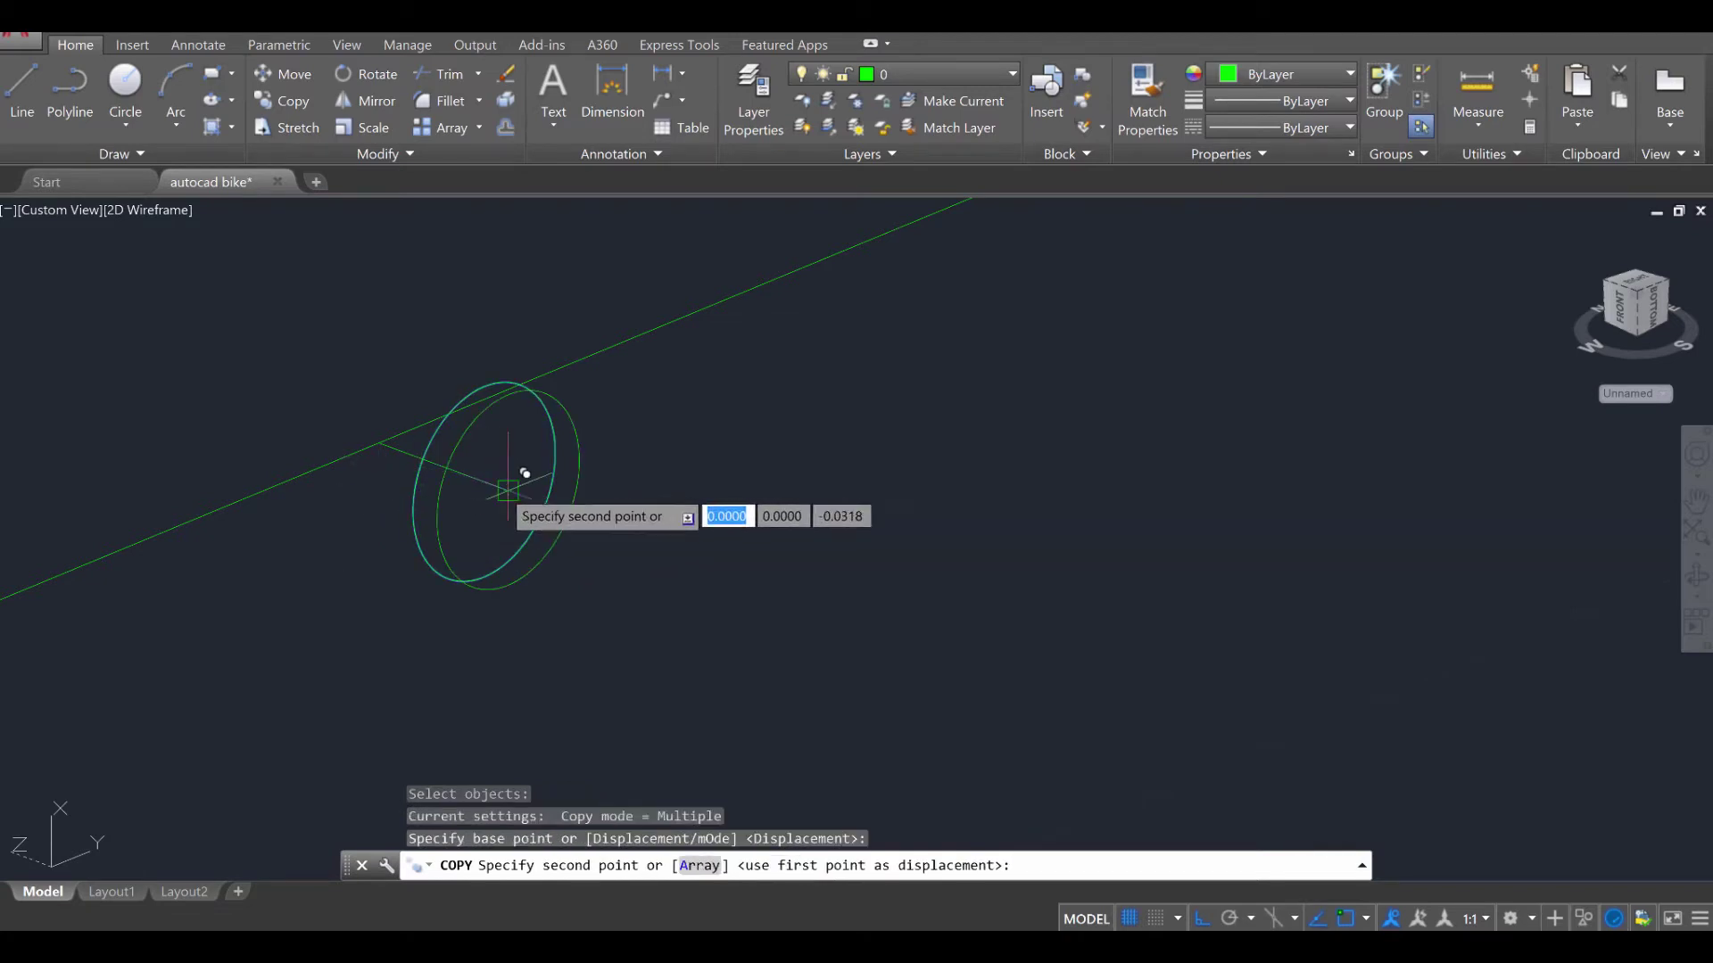
click(506, 488)
key(Escape)
key(Escape)
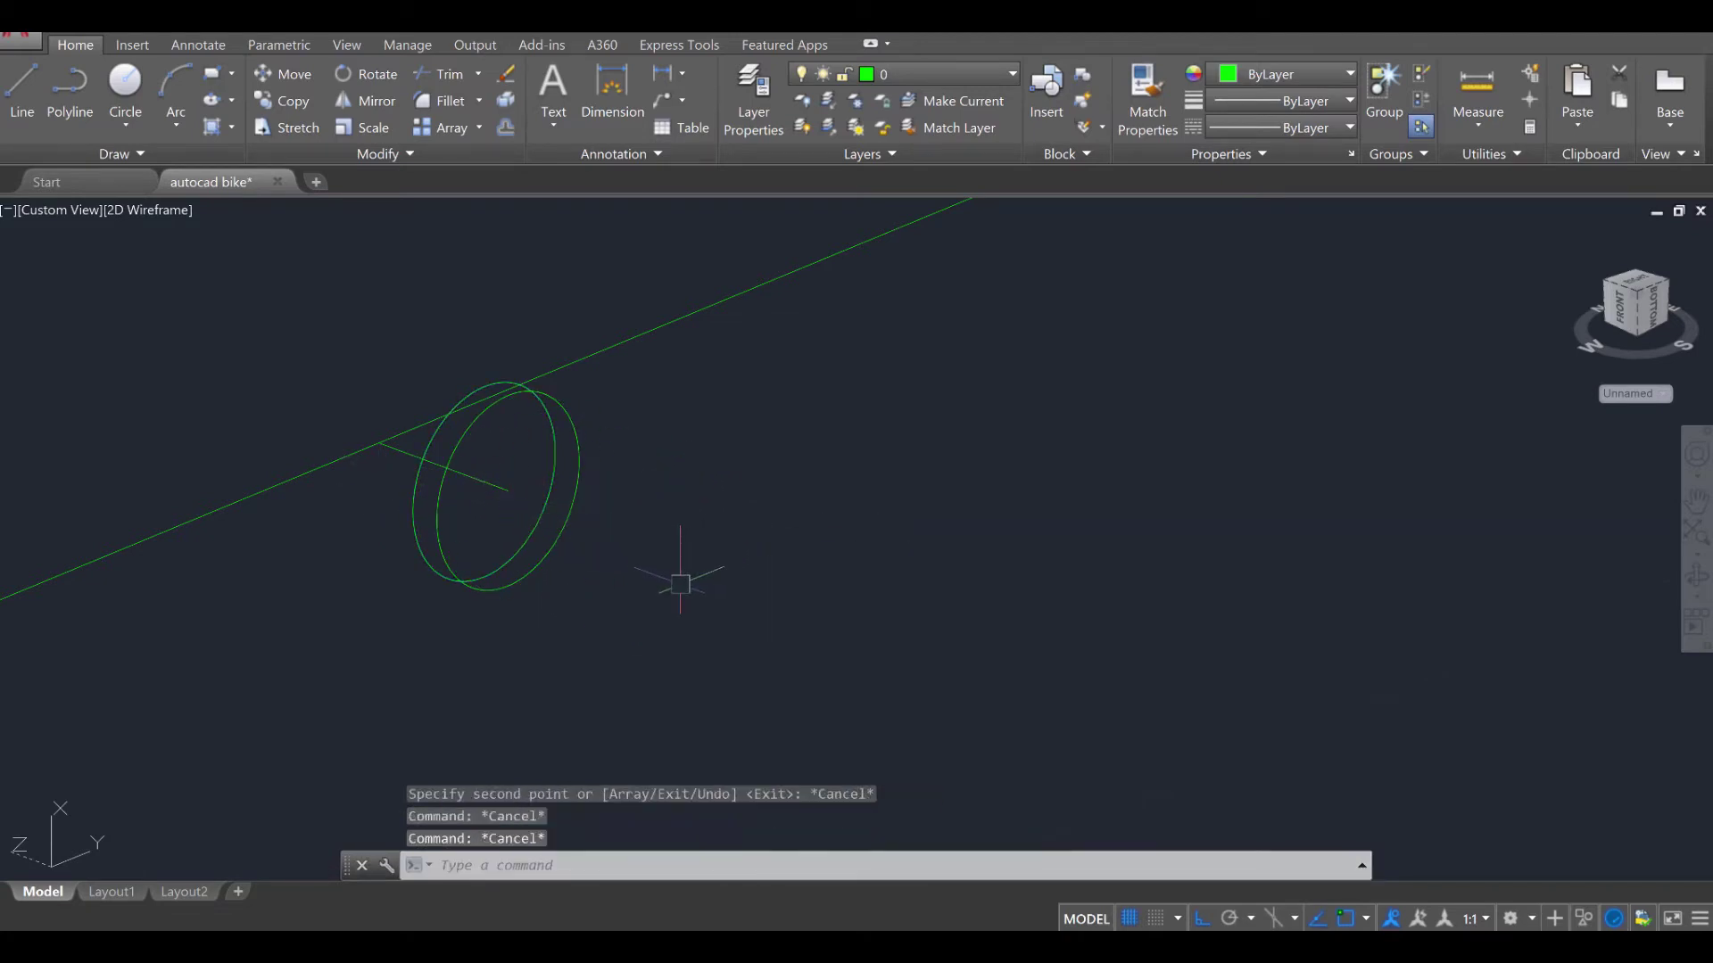
mouse_move(694, 585)
shift+middle_down()
mouse_move(669, 580)
mouse_move(1220, 581)
mouse_move(699, 577)
shift+middle_up()
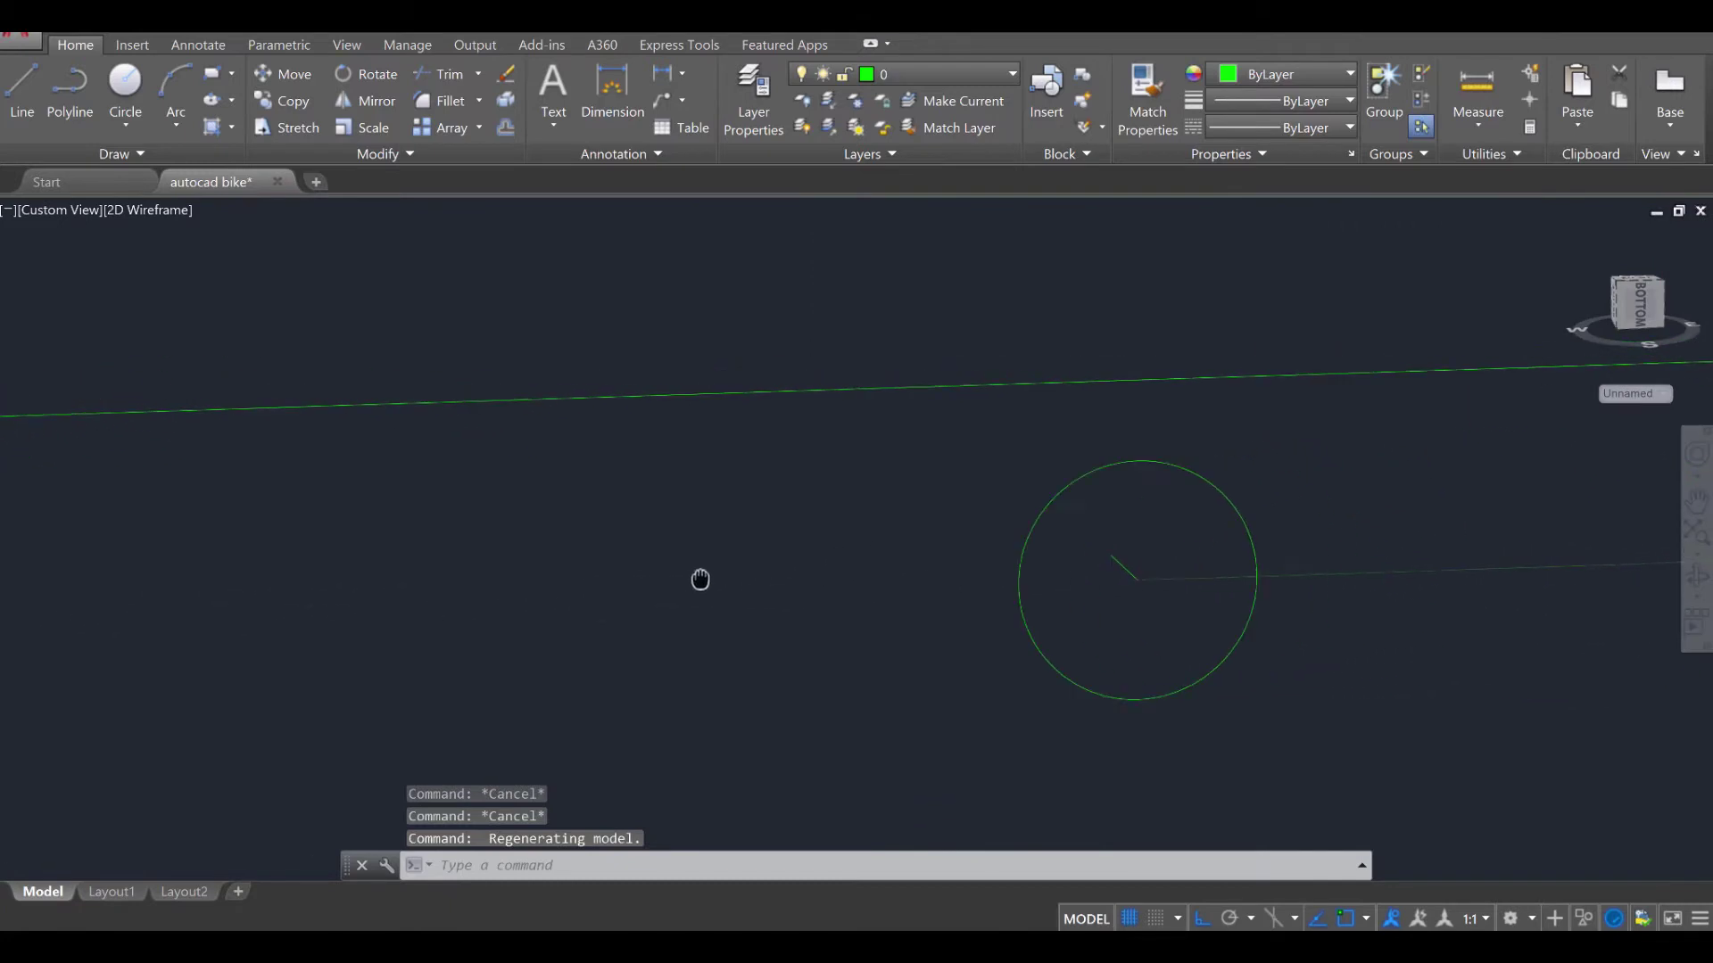
Offset the first circle 0.05 outward to form a ring
middle_drag(1072, 522, 958, 534)
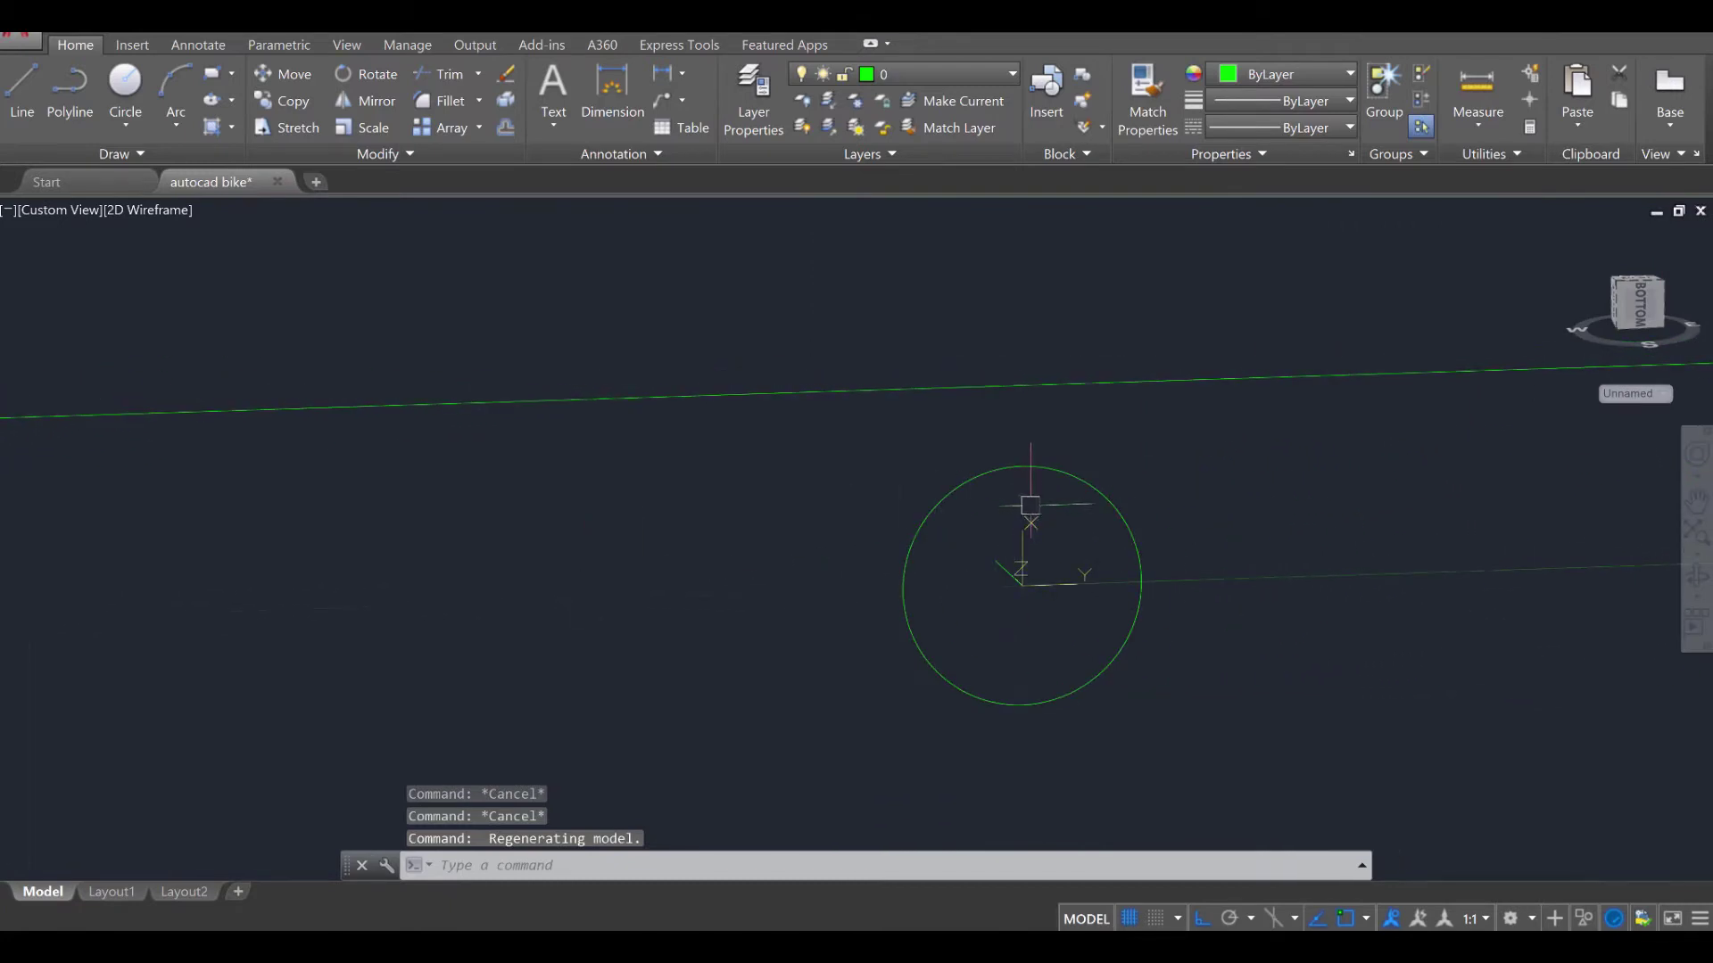
text(O)
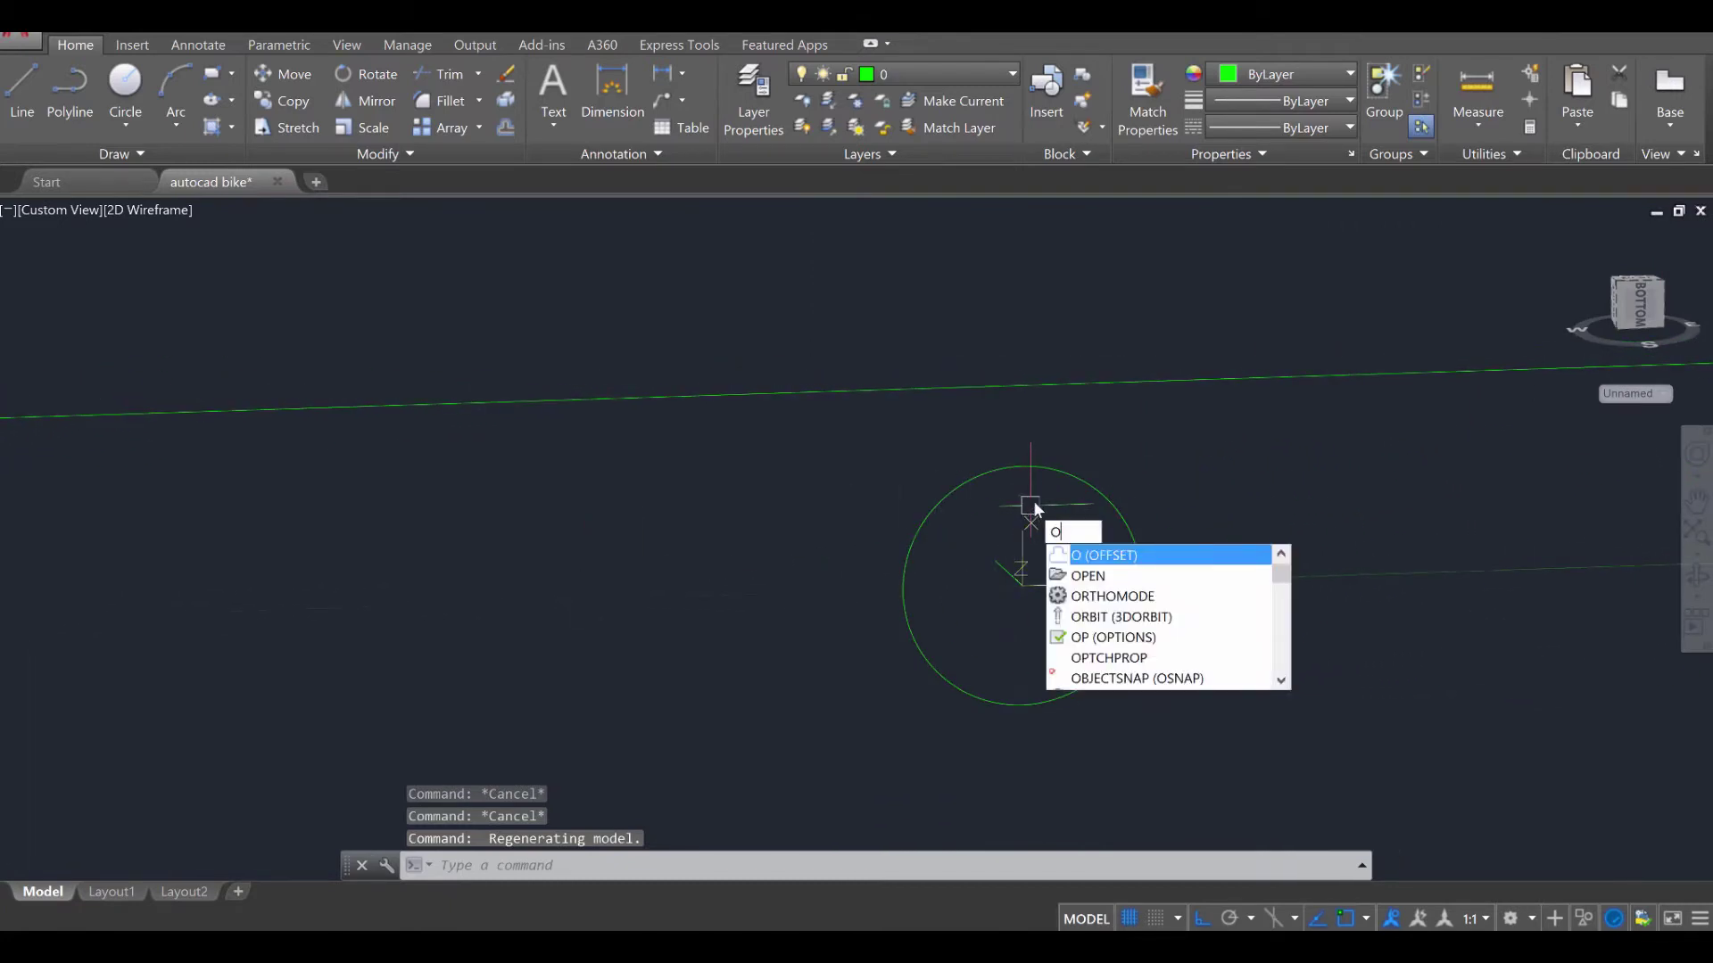
key(Return)
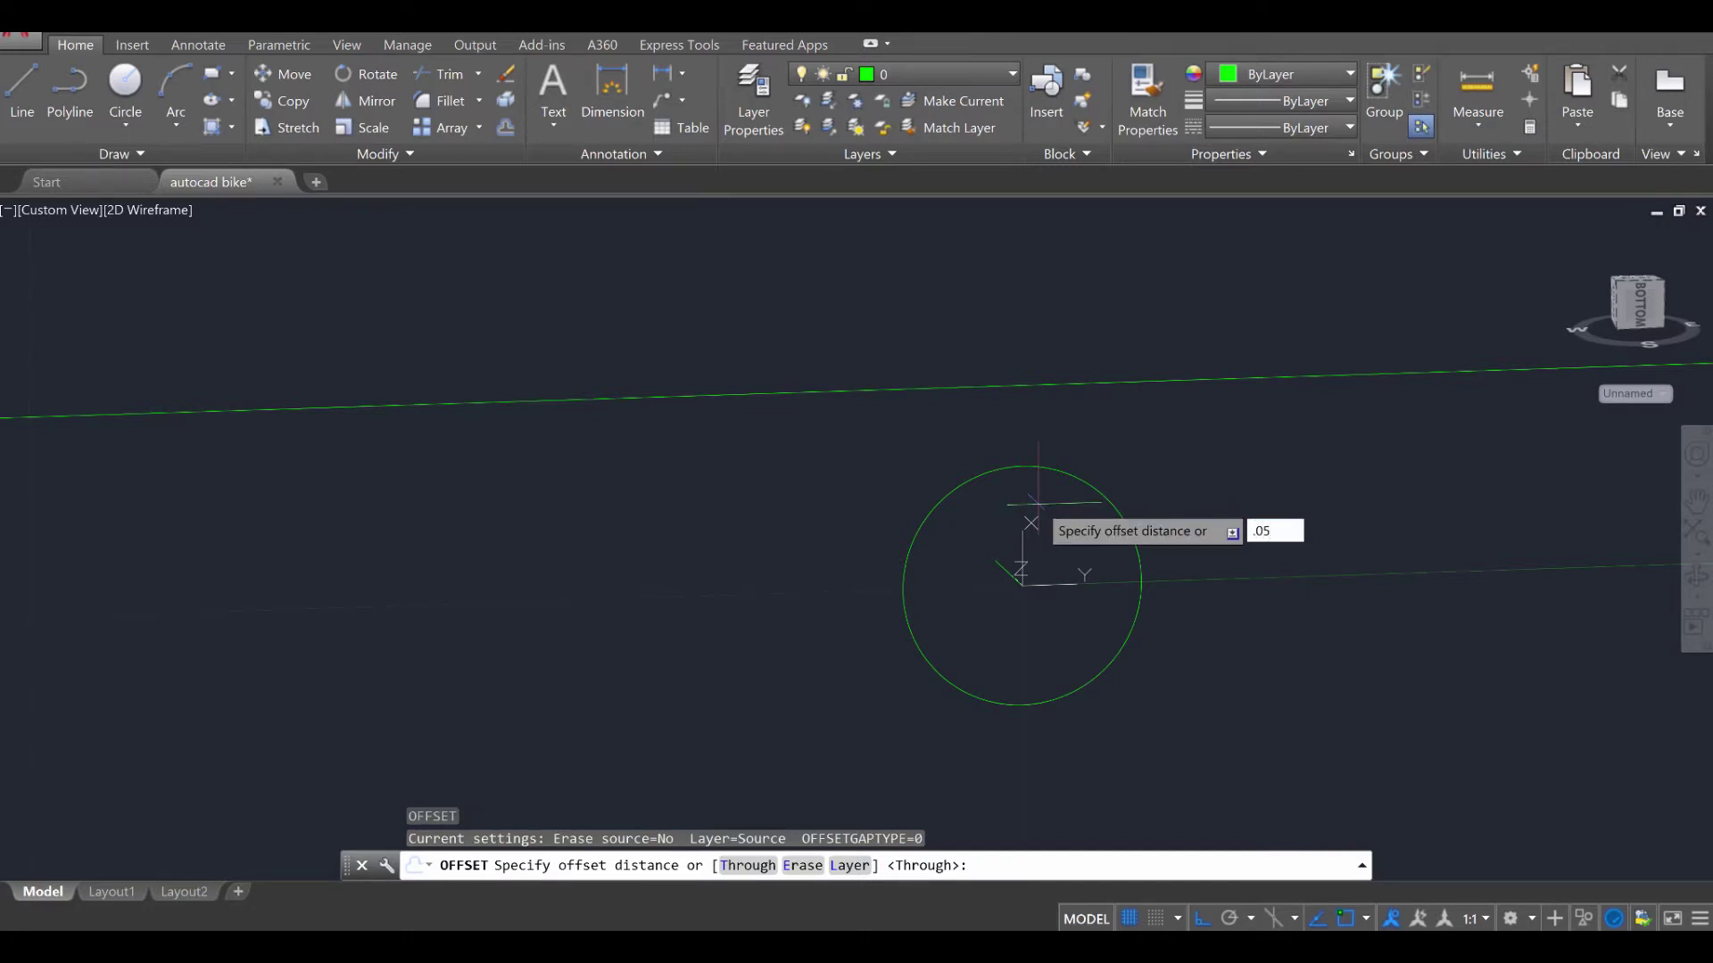
key(Return)
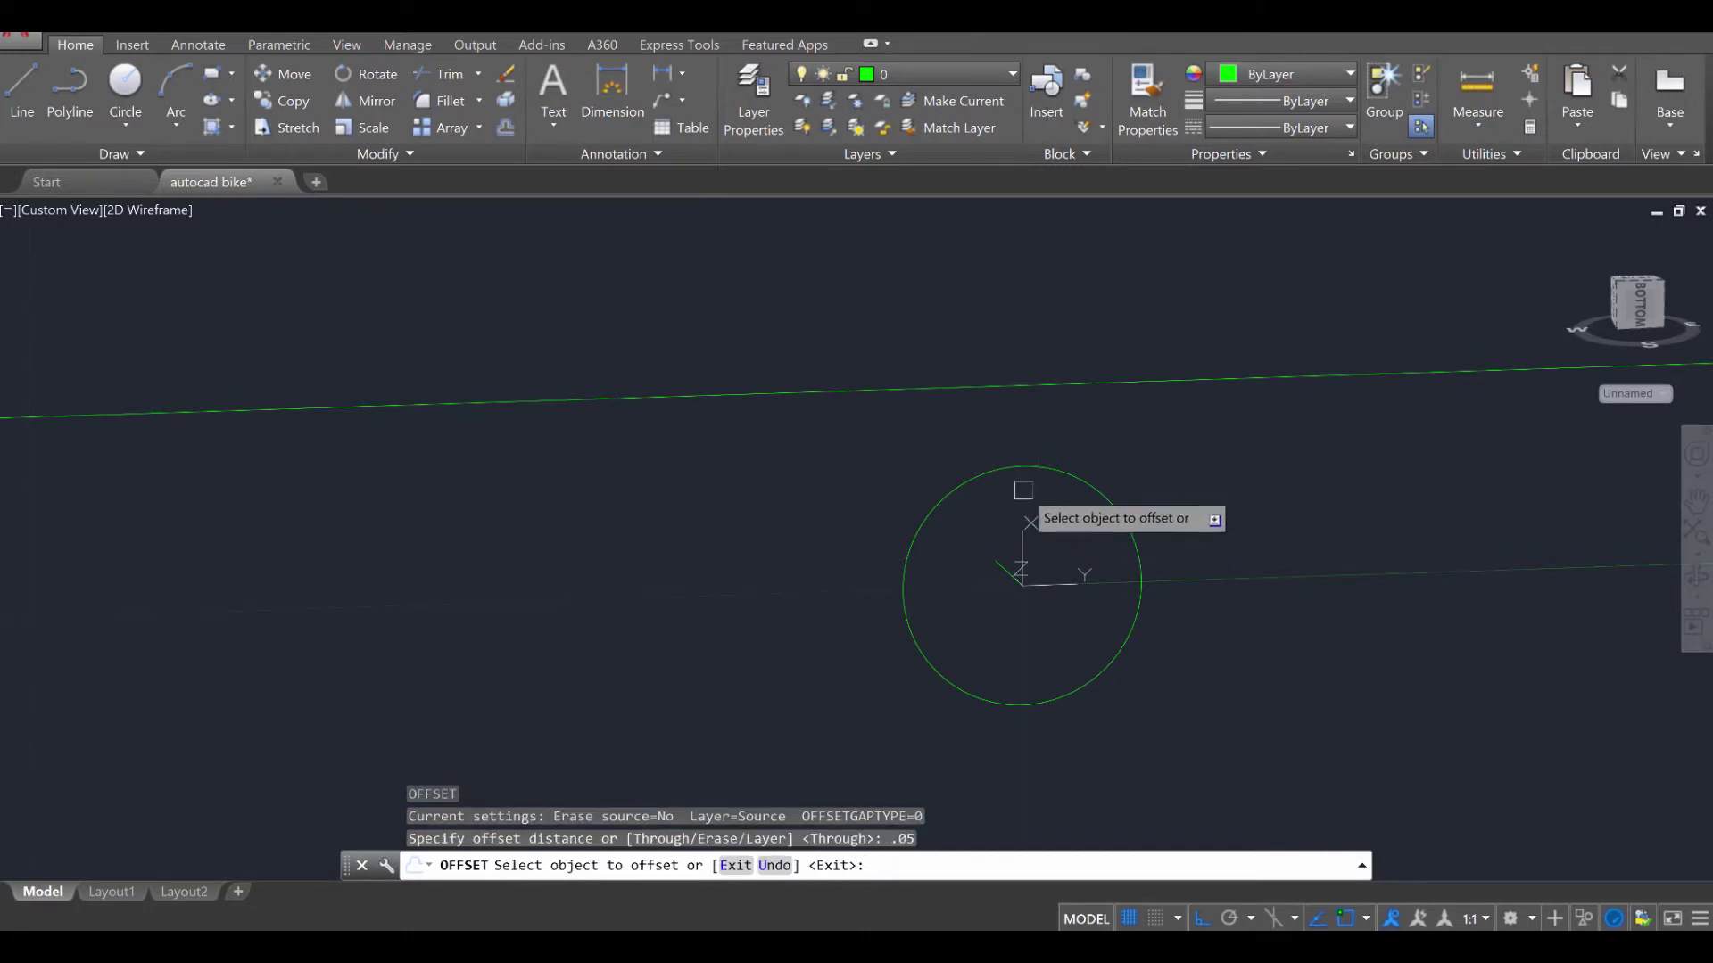
click(1090, 484)
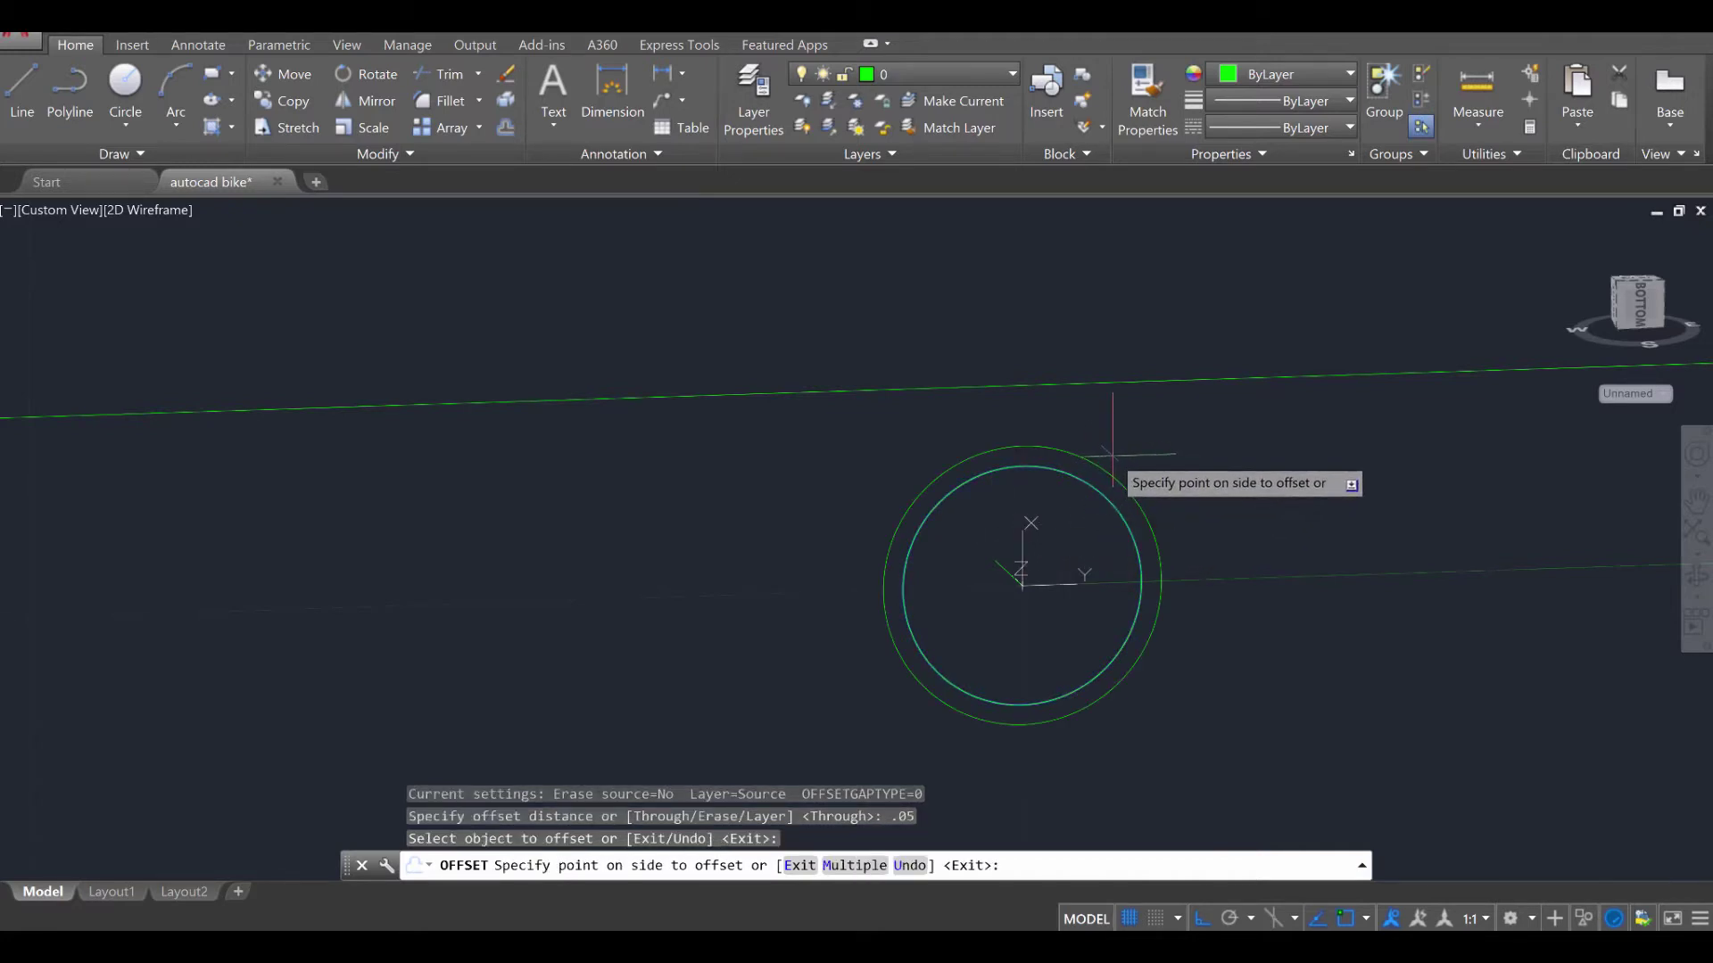
click(1112, 455)
Offset the other small circle 0.05 outward, then view the model from the Front
scroll(945, 541, down, 5)
middle_drag(600, 543, 828, 543)
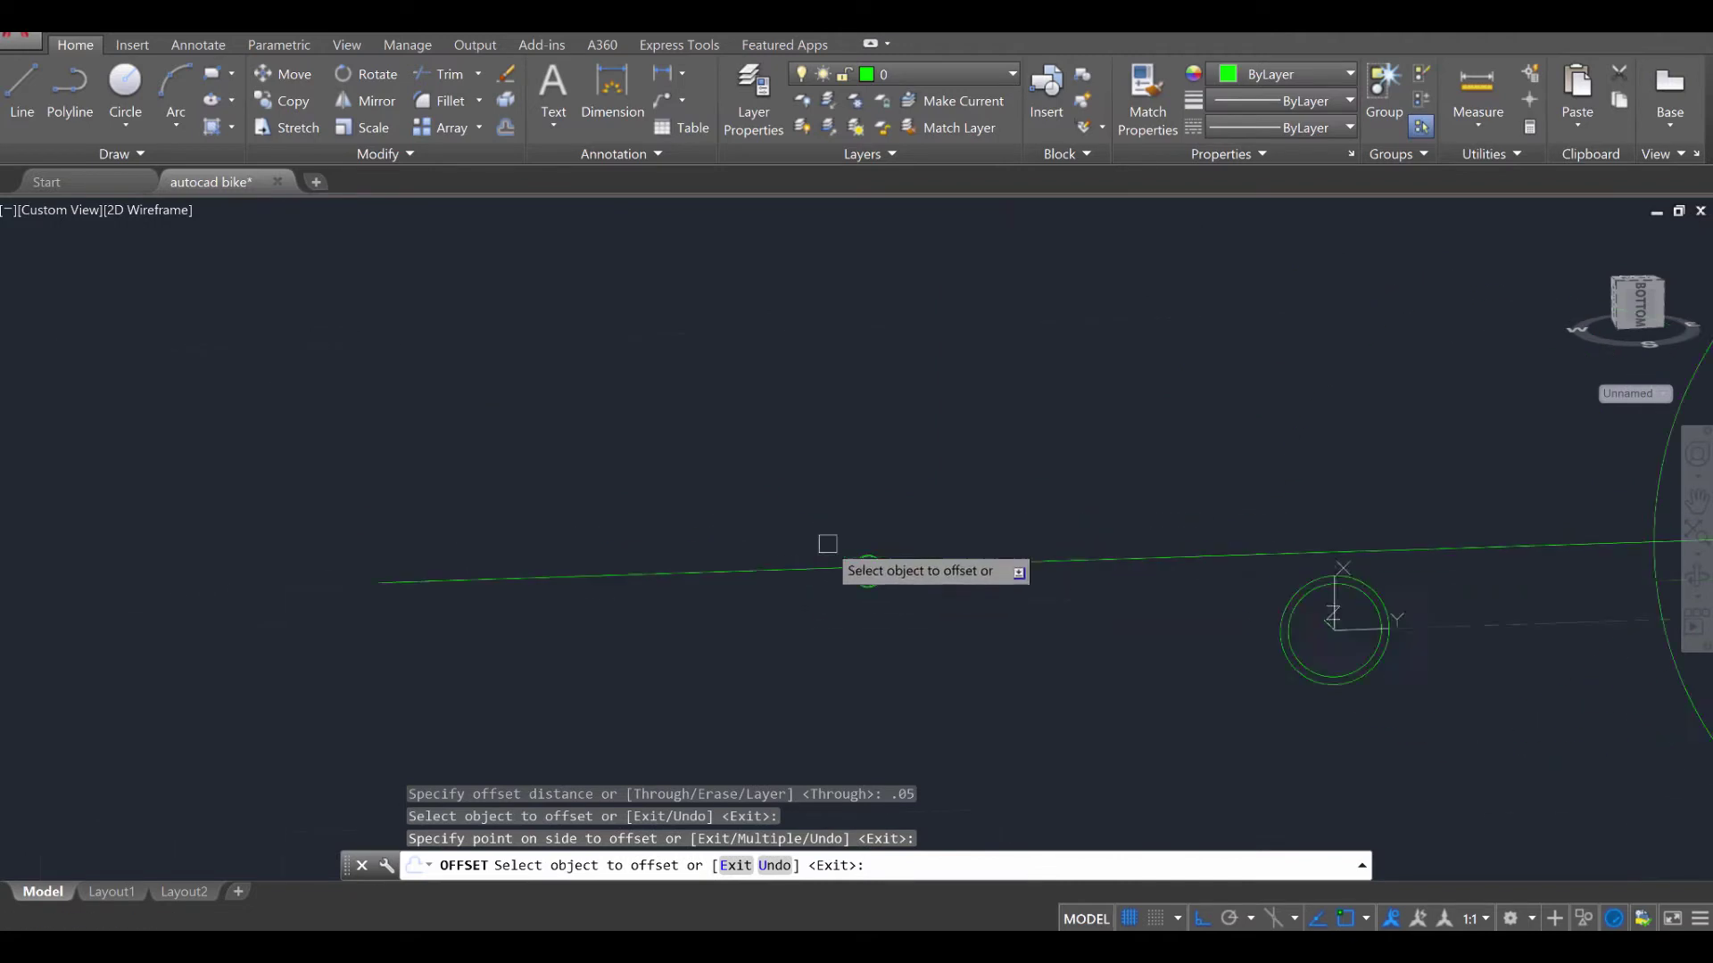
scroll(860, 556, up, 6)
mouse_move(1007, 705)
shift+middle_down()
mouse_move(1037, 733)
mouse_move(1006, 692)
shift+middle_up()
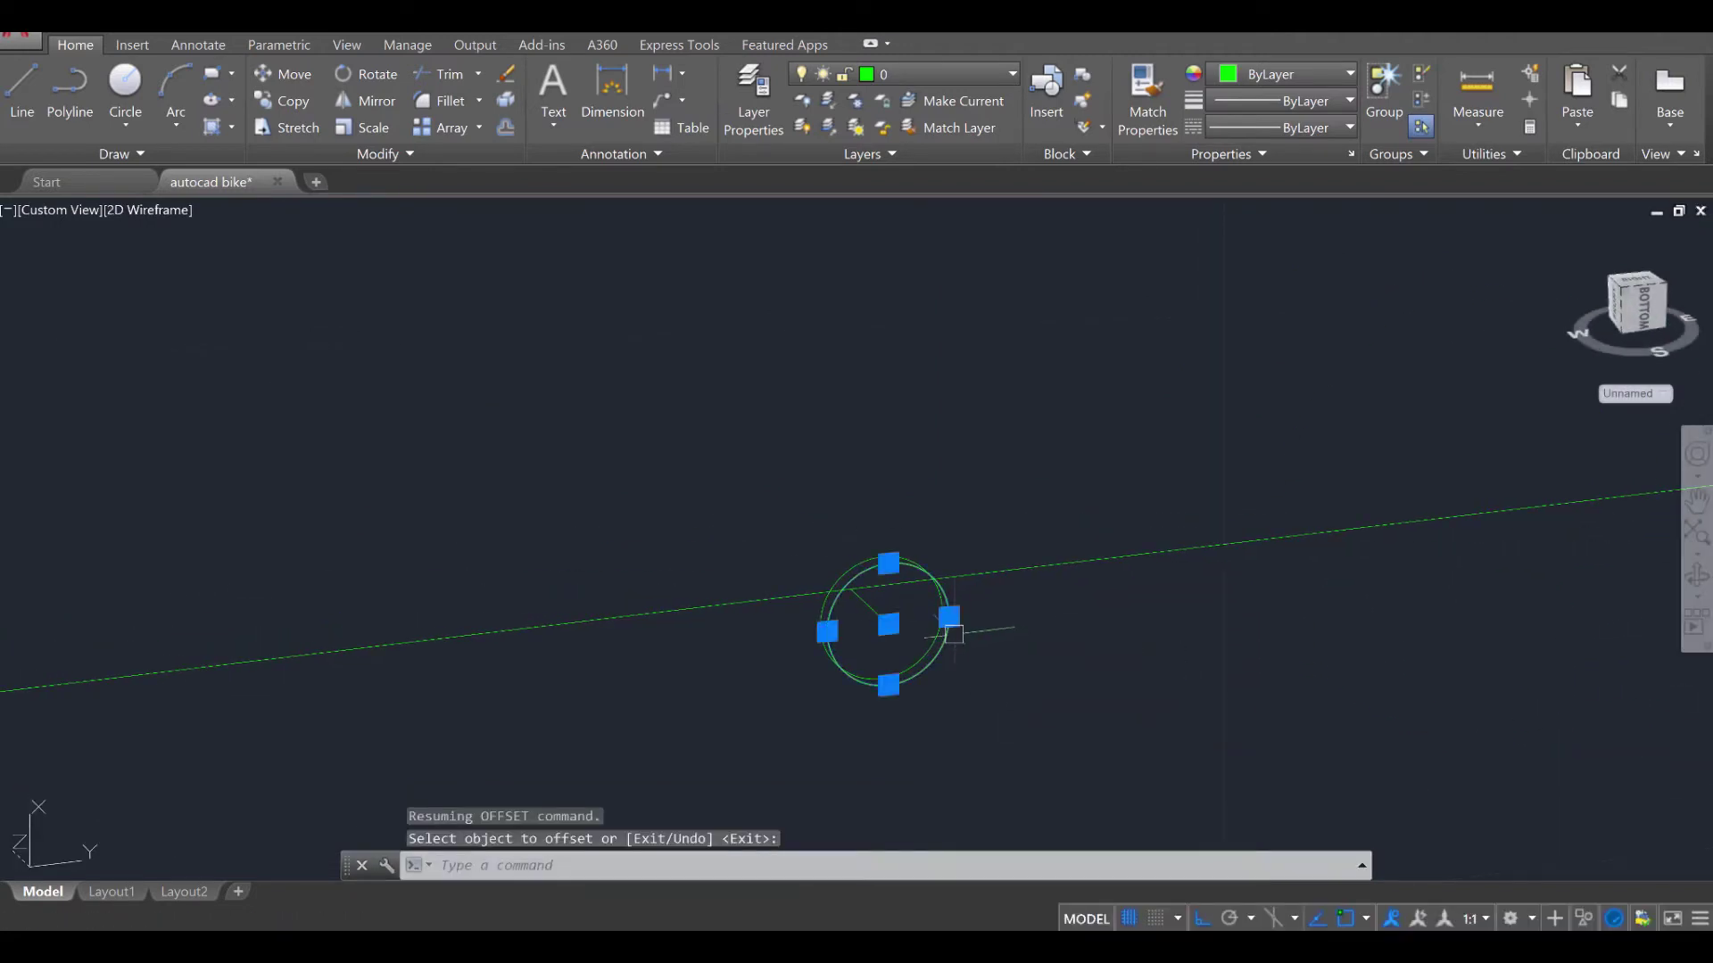
key(Return)
key(Return)
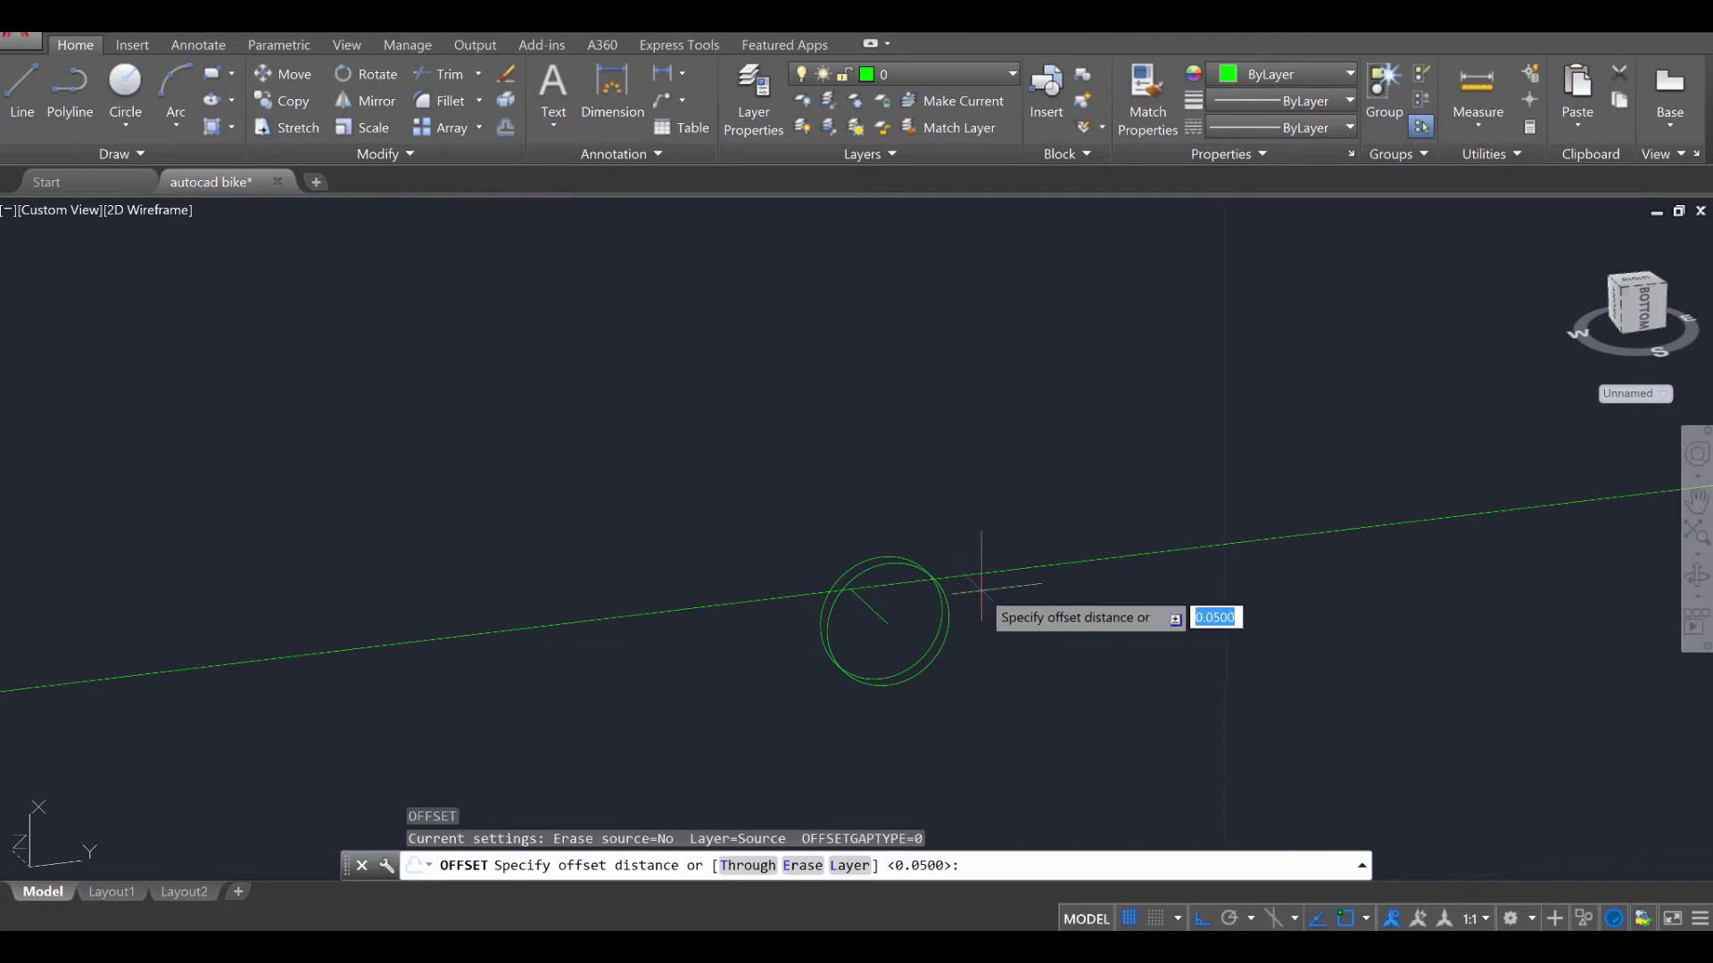
key(Return)
click(946, 635)
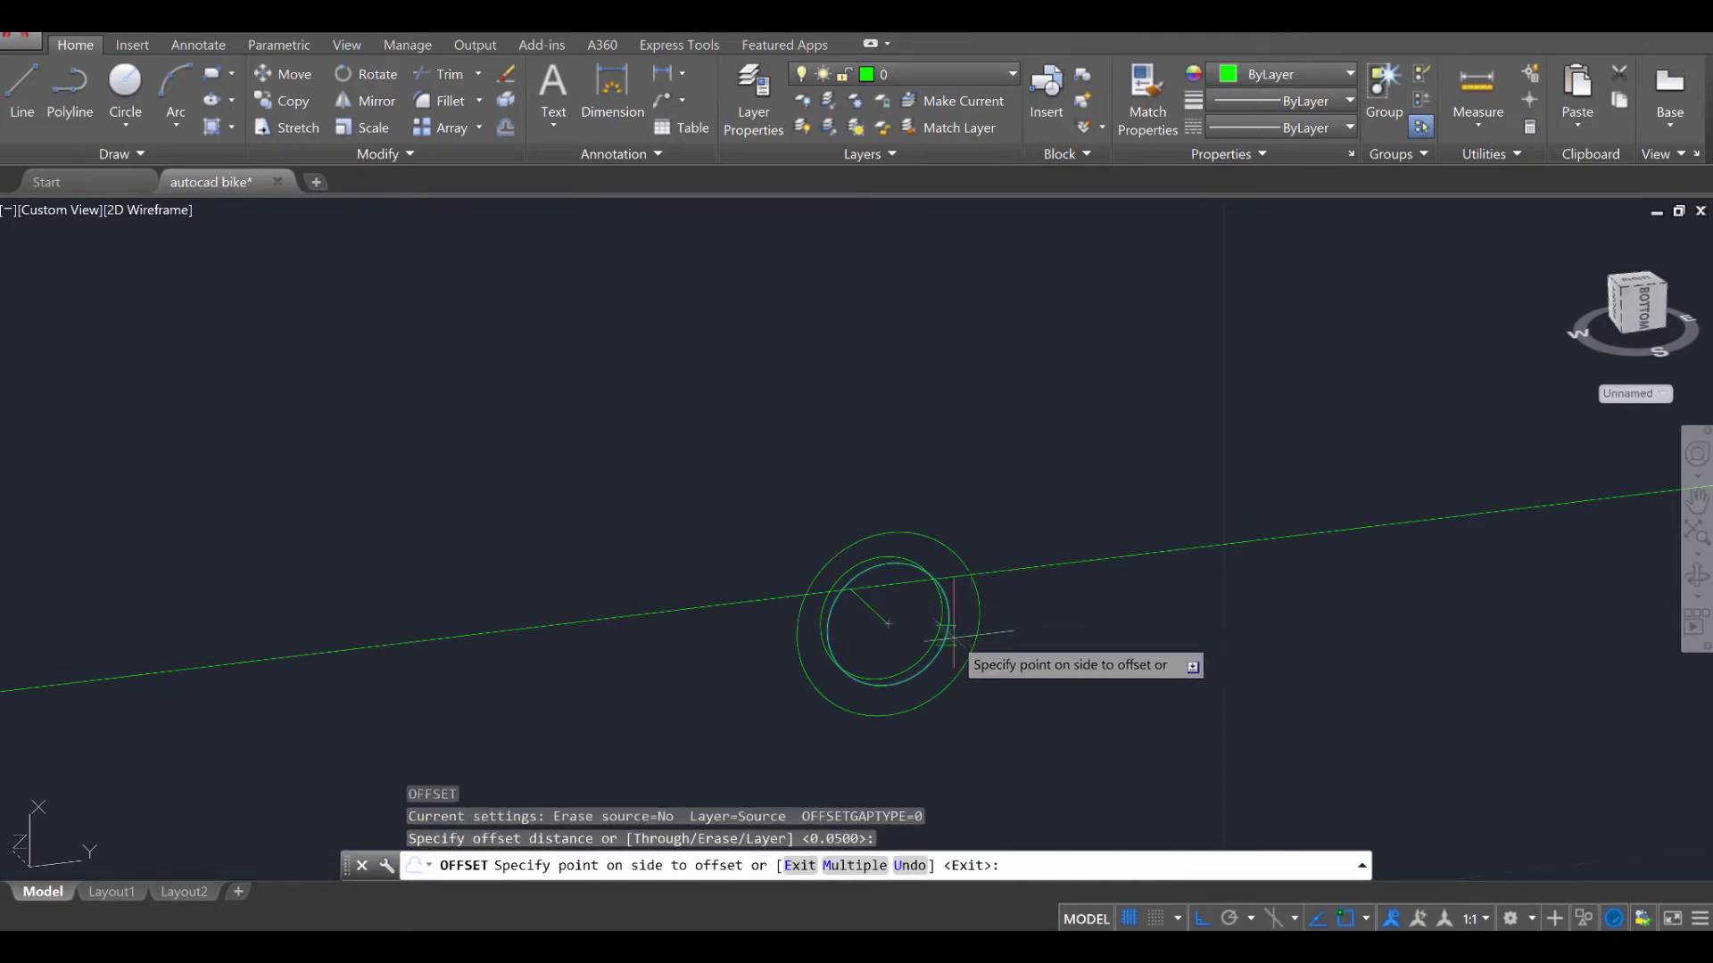
click(1025, 560)
scroll(1090, 624, down, 3)
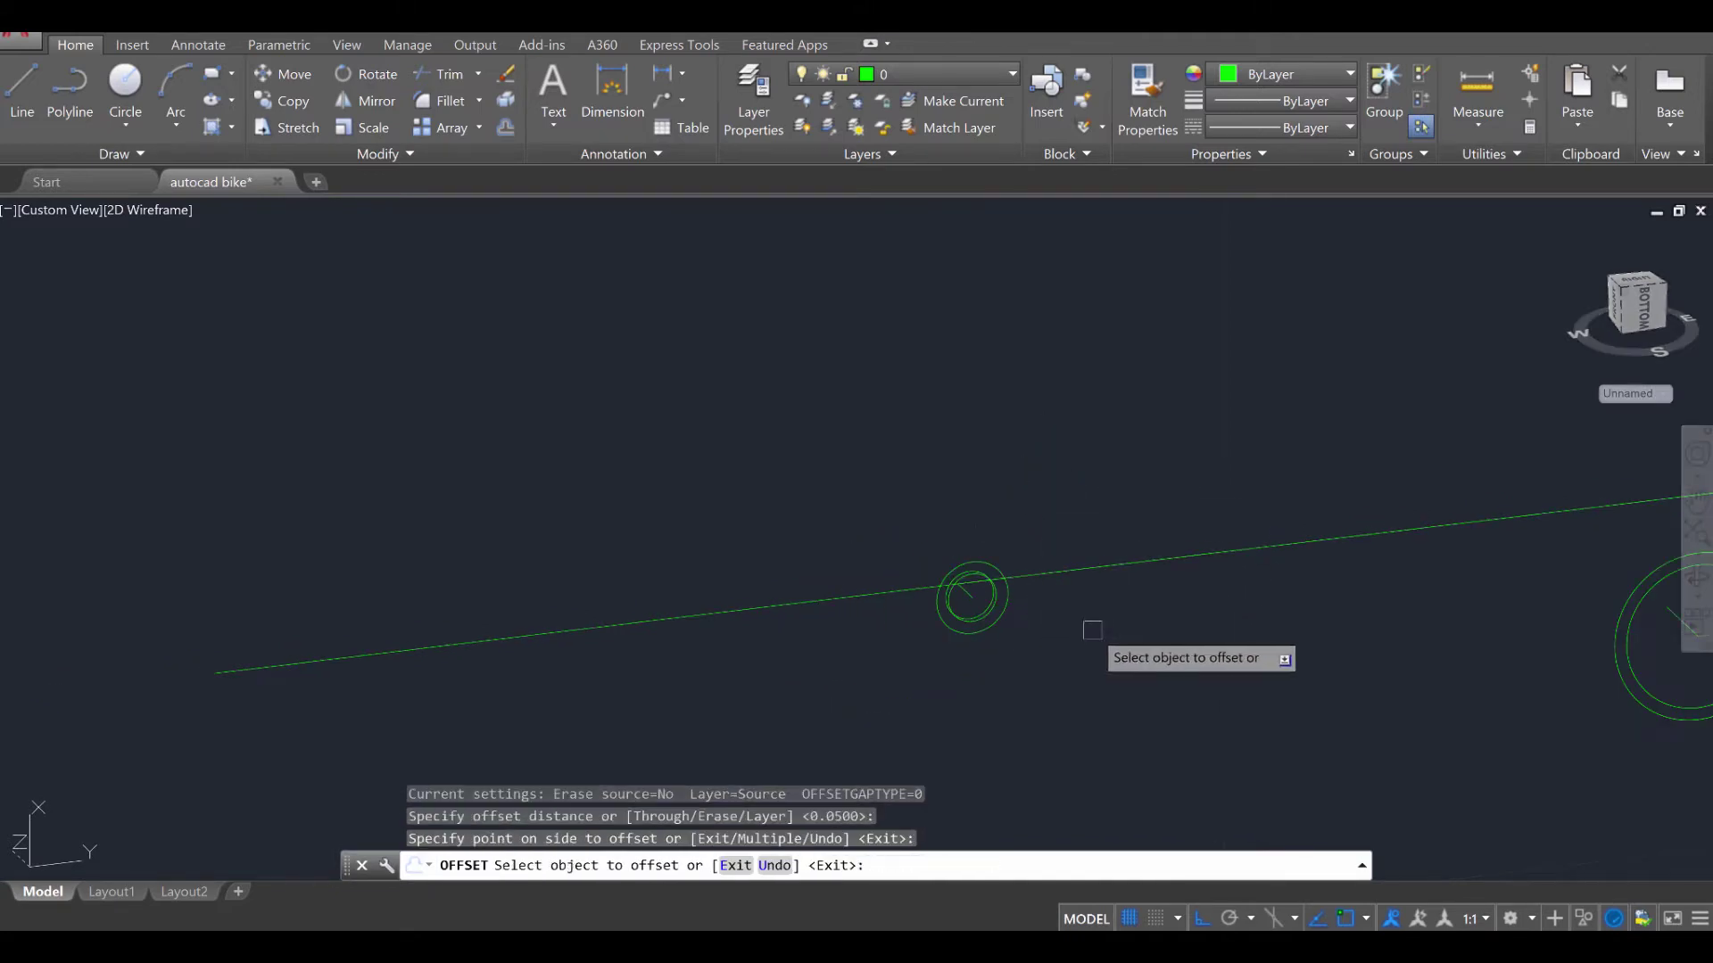
key(Escape)
key(Escape)
middle_drag(1109, 631, 1263, 663)
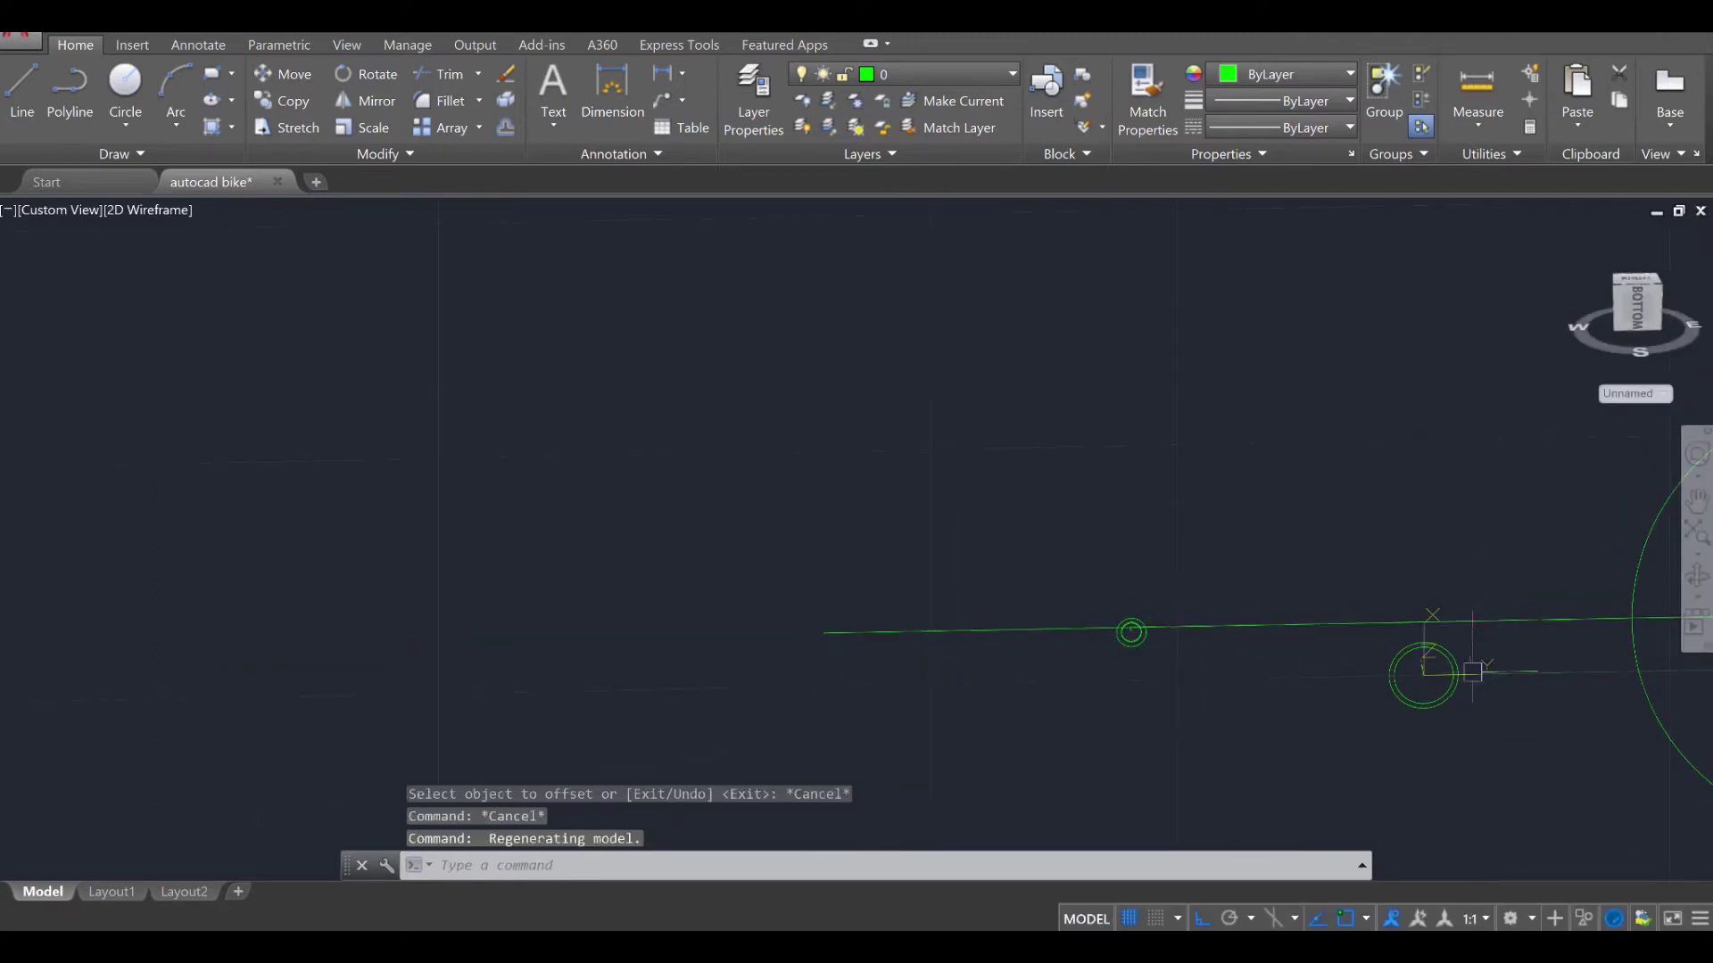
scroll(1448, 684, up, 4)
click(1631, 319)
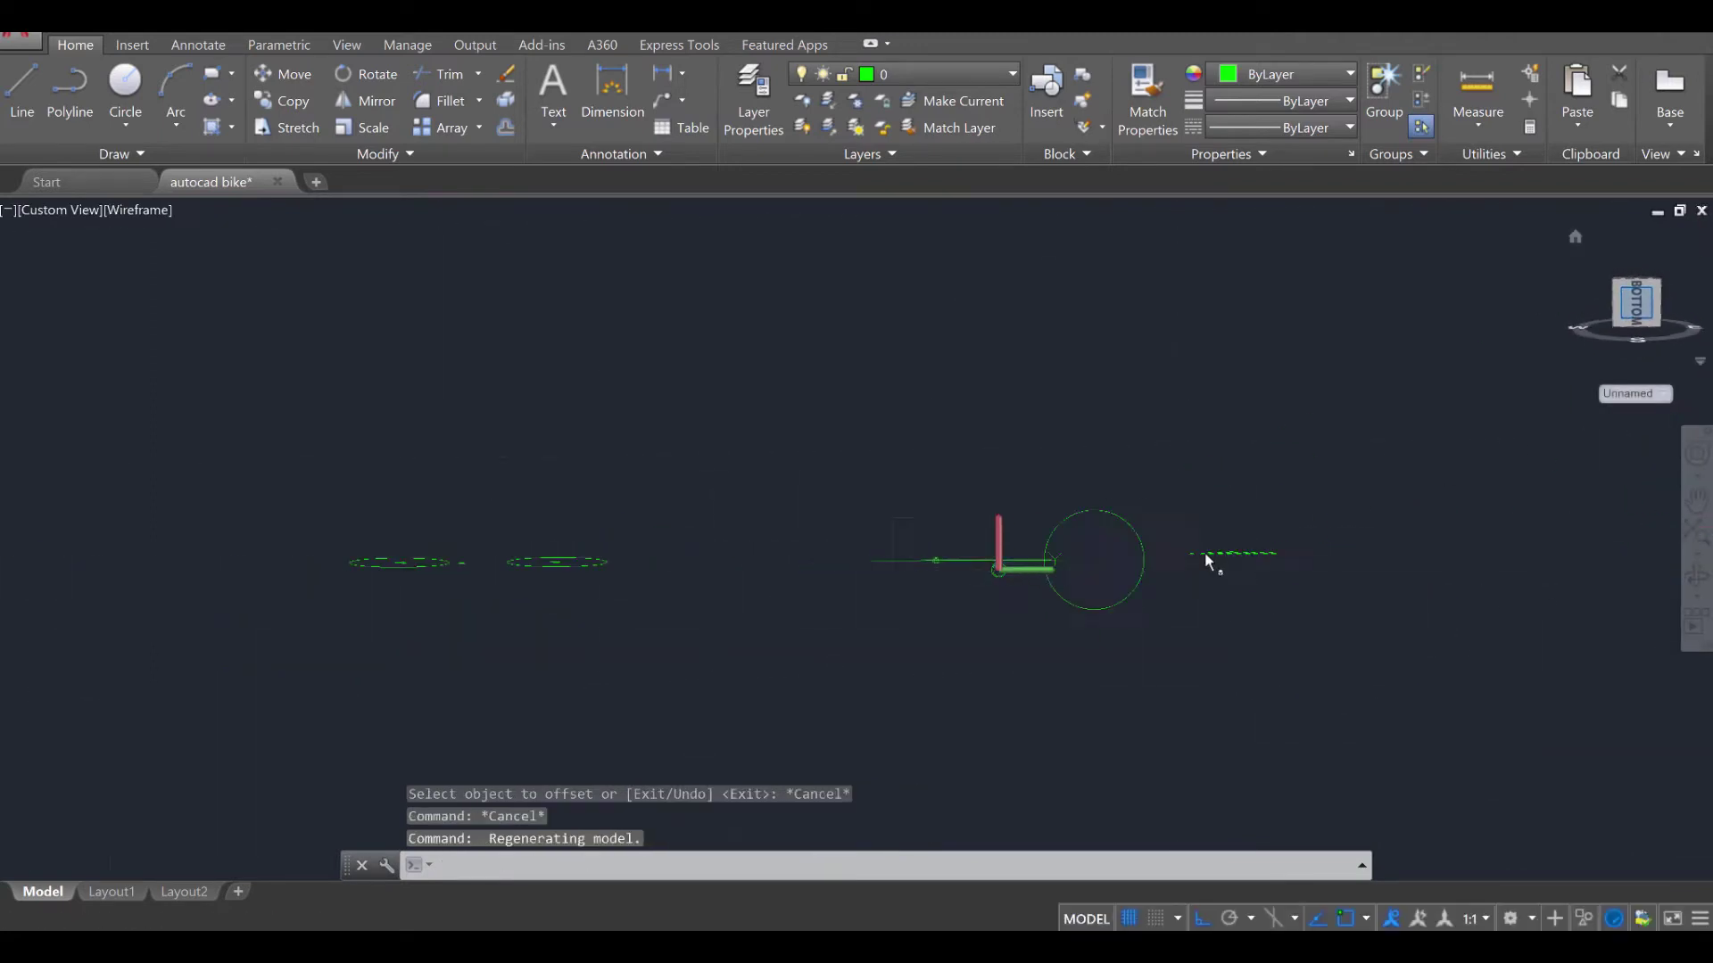
Draw a 0.03-radius circle centred on the top quadrant of the outer ring
scroll(1045, 653, up, 5)
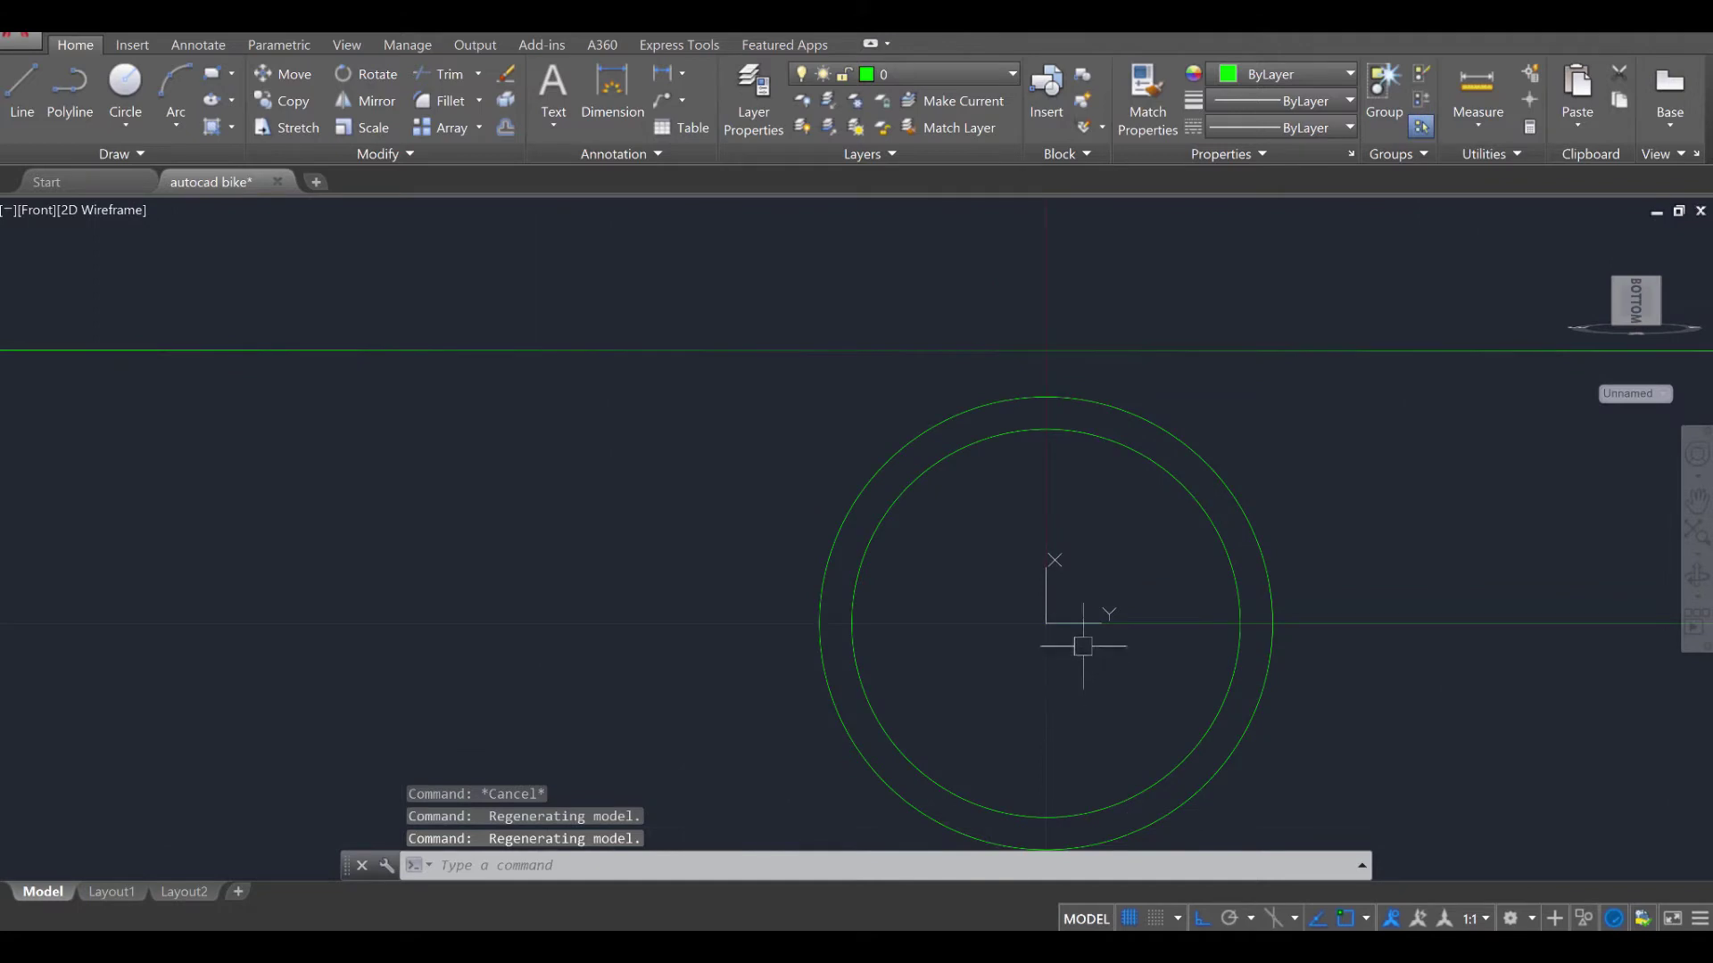
scroll(1083, 646, down, 2)
mouse_move(1083, 633)
middle_down()
mouse_move(1025, 589)
mouse_move(993, 599)
middle_up()
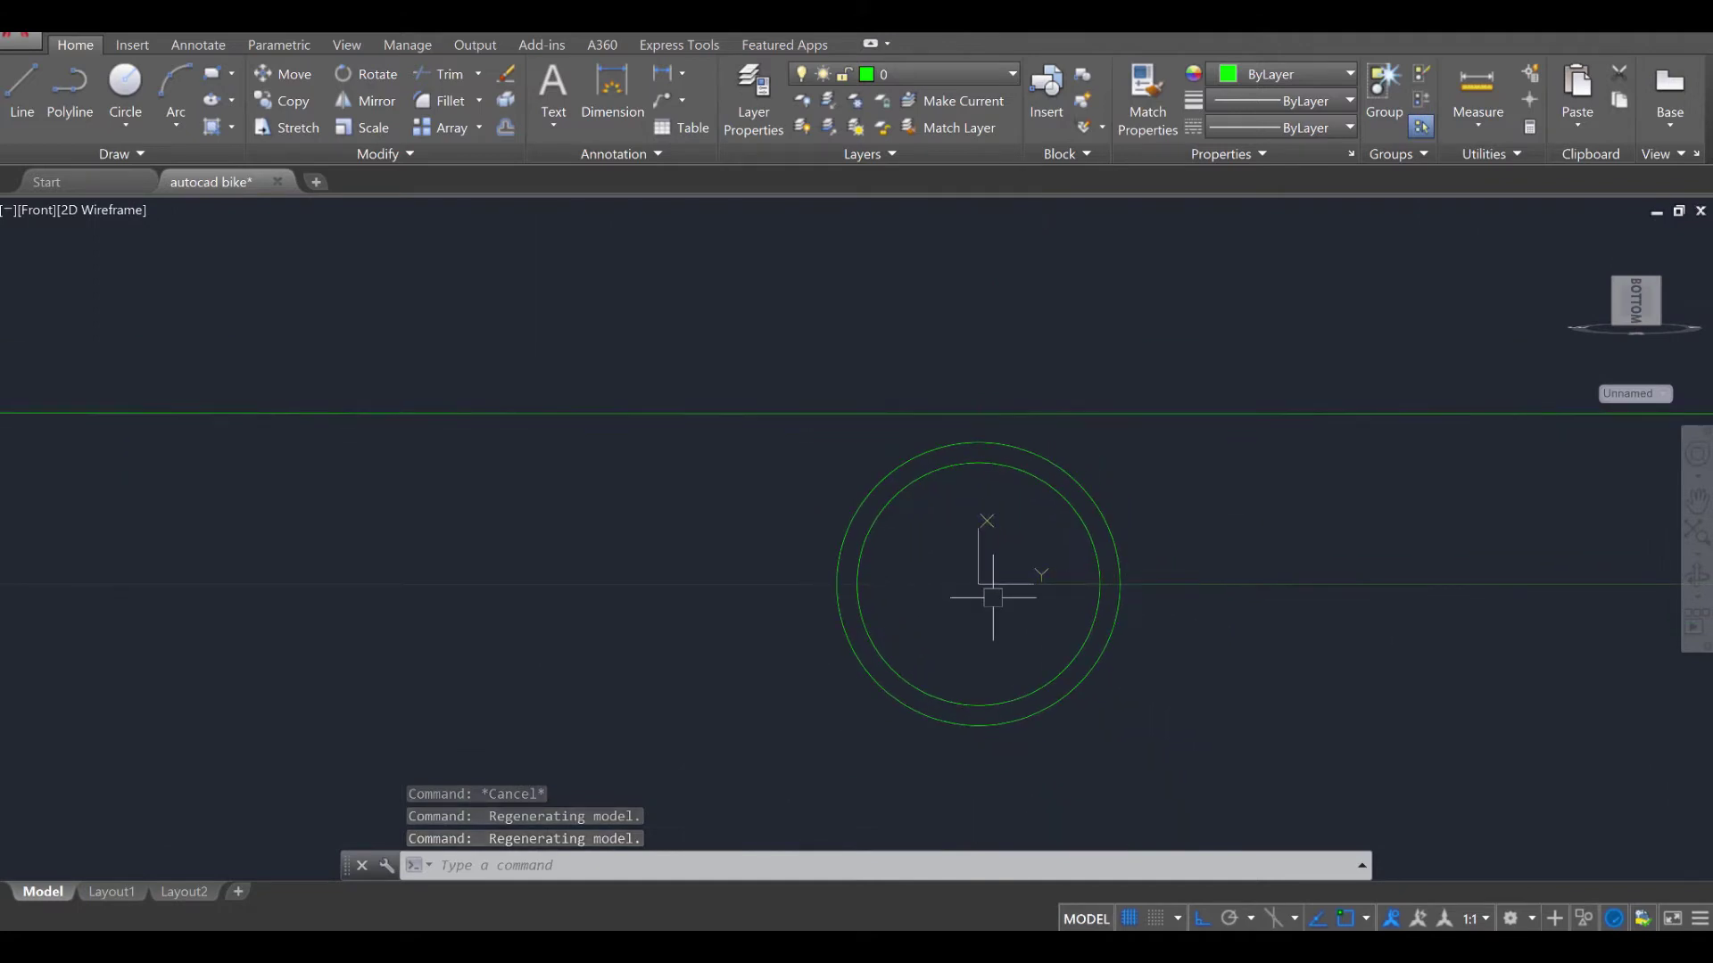
text(c)
key(Return)
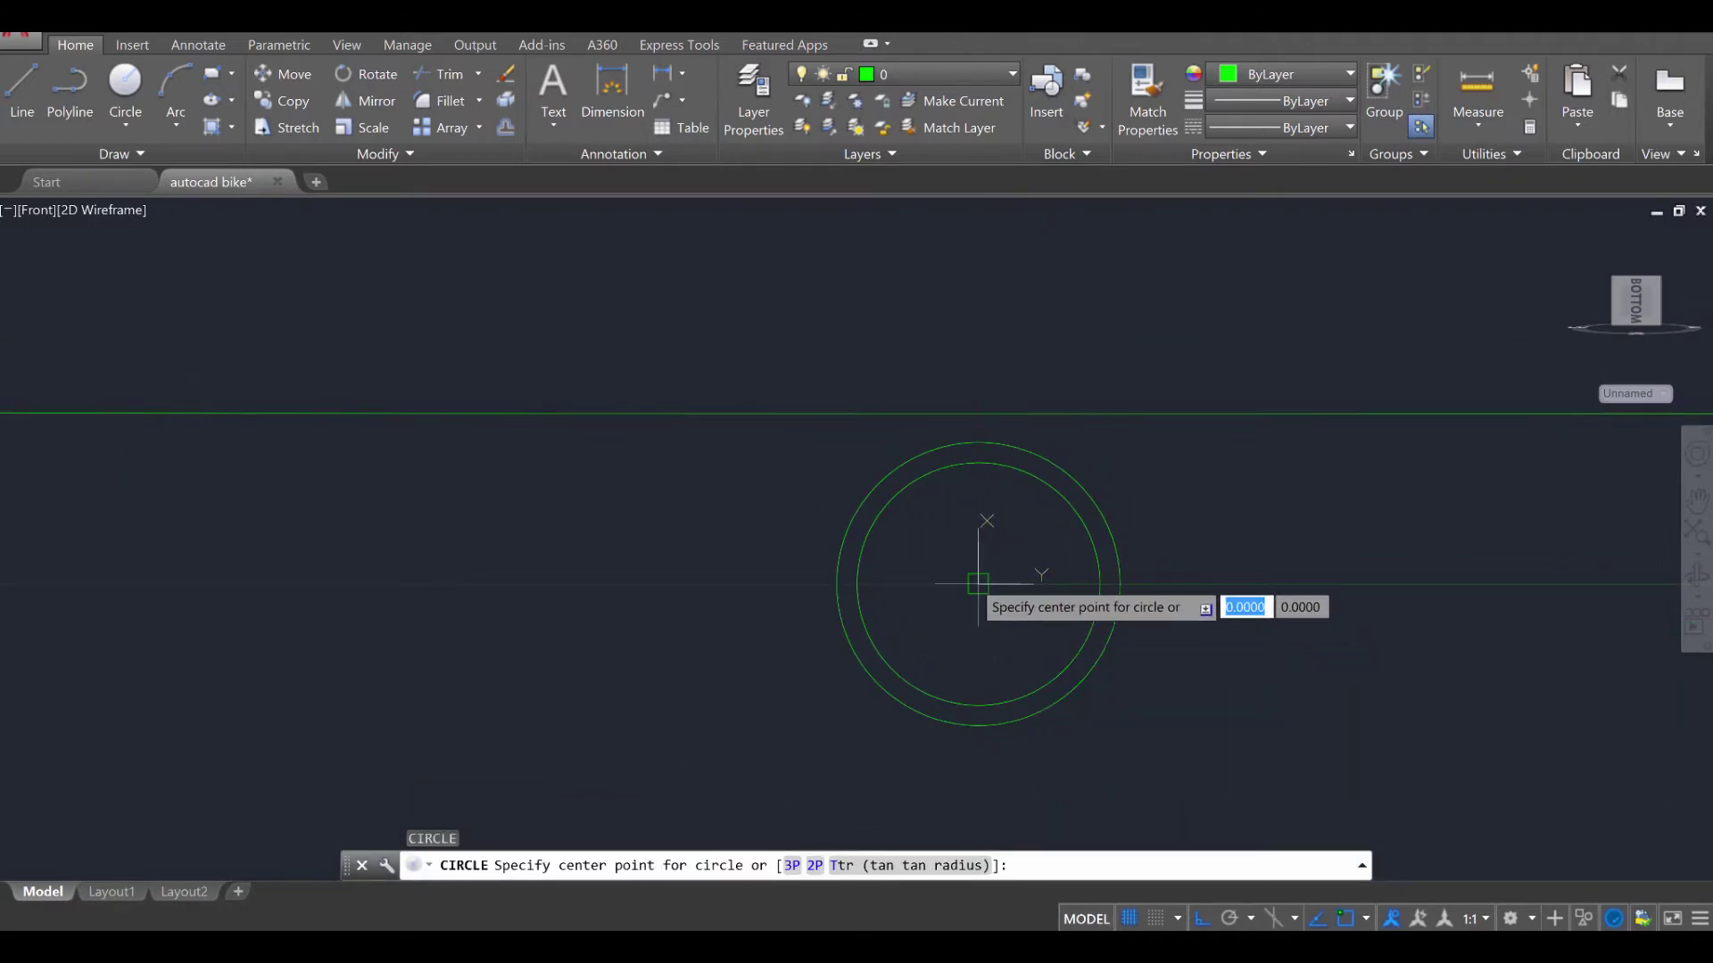
click(978, 442)
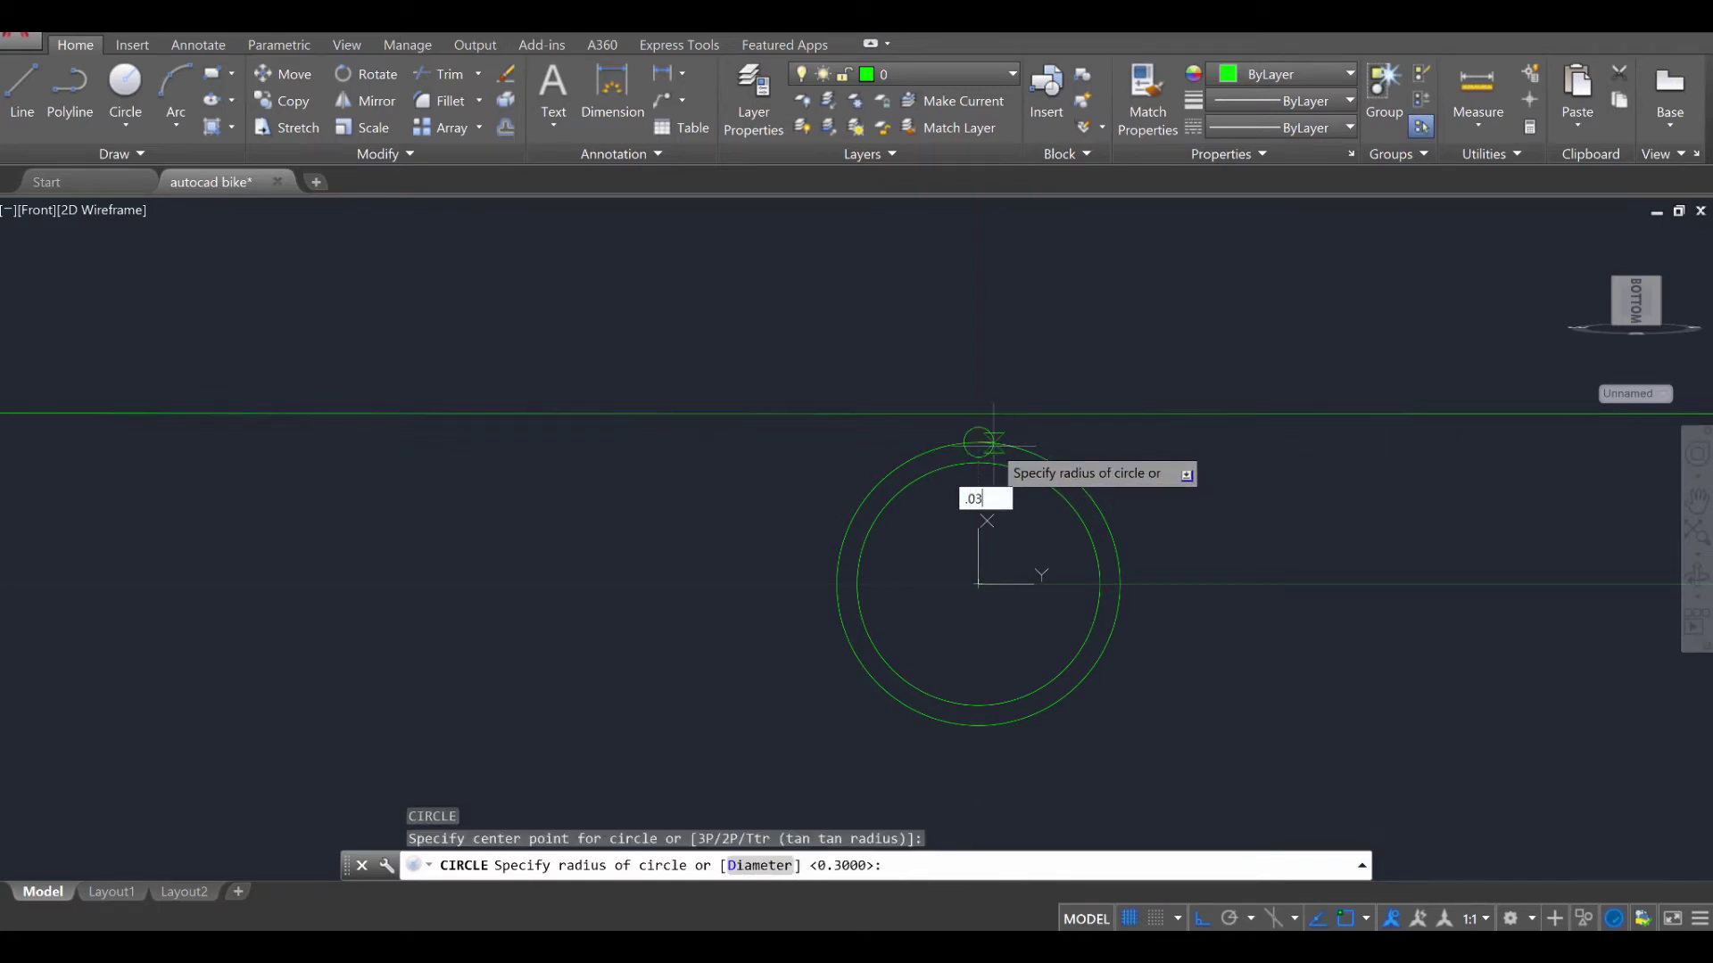
key(Return)
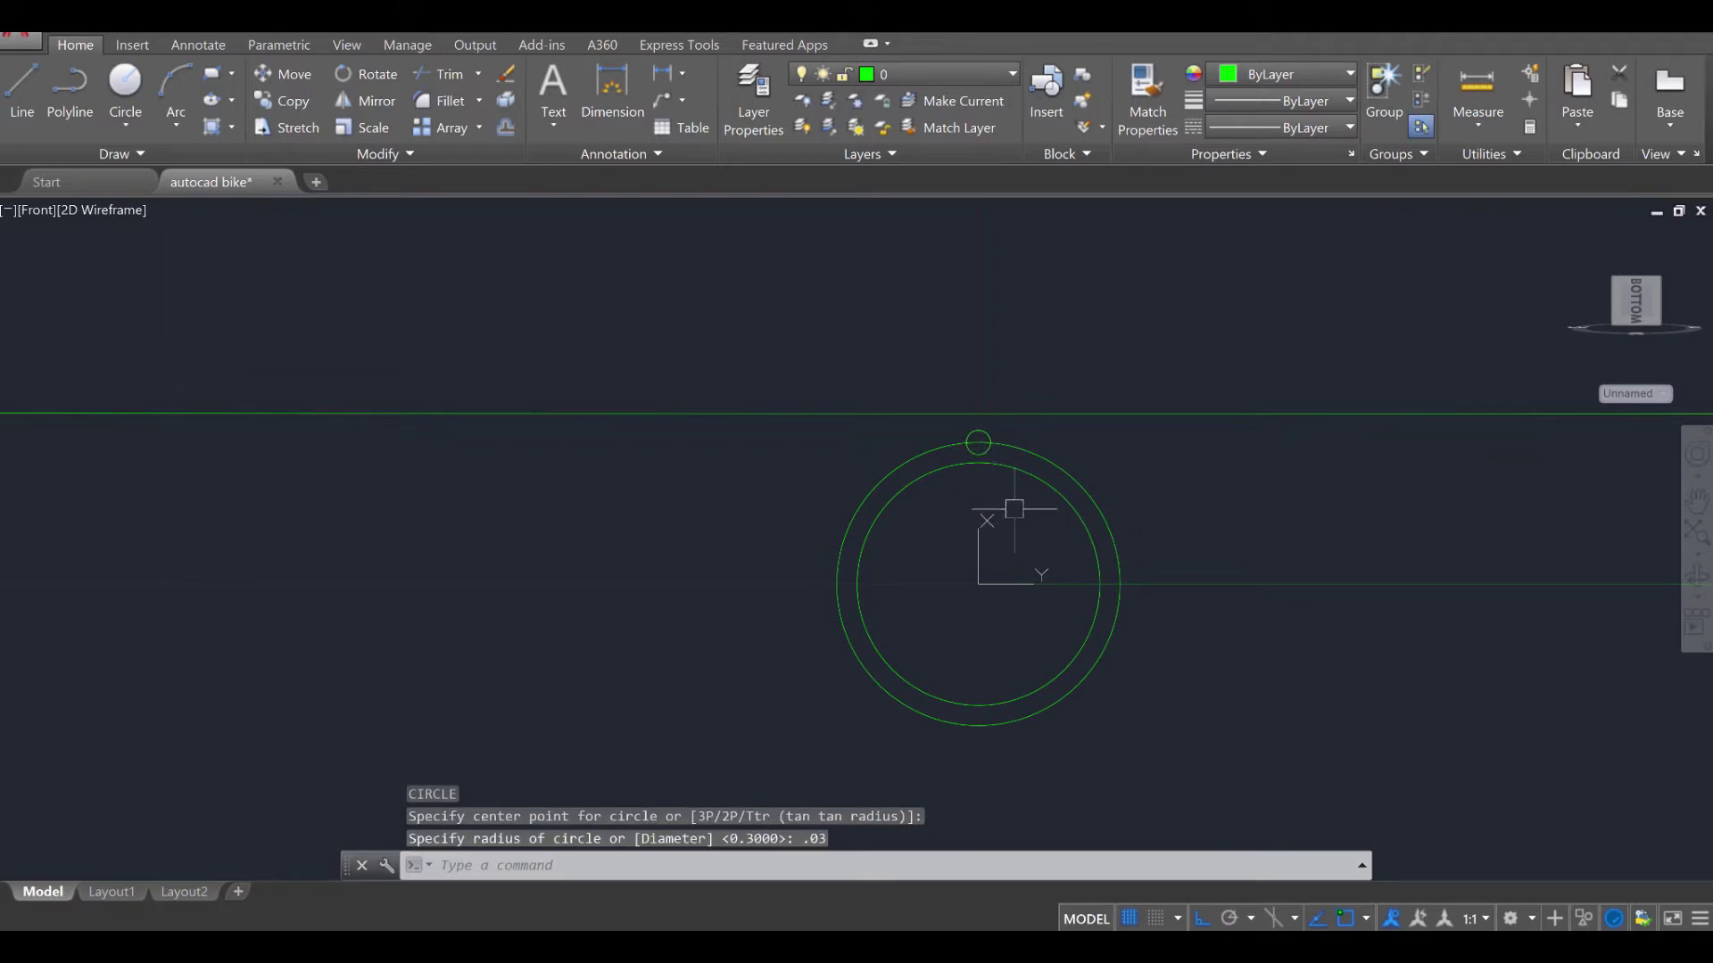
key(Escape)
key(Escape)
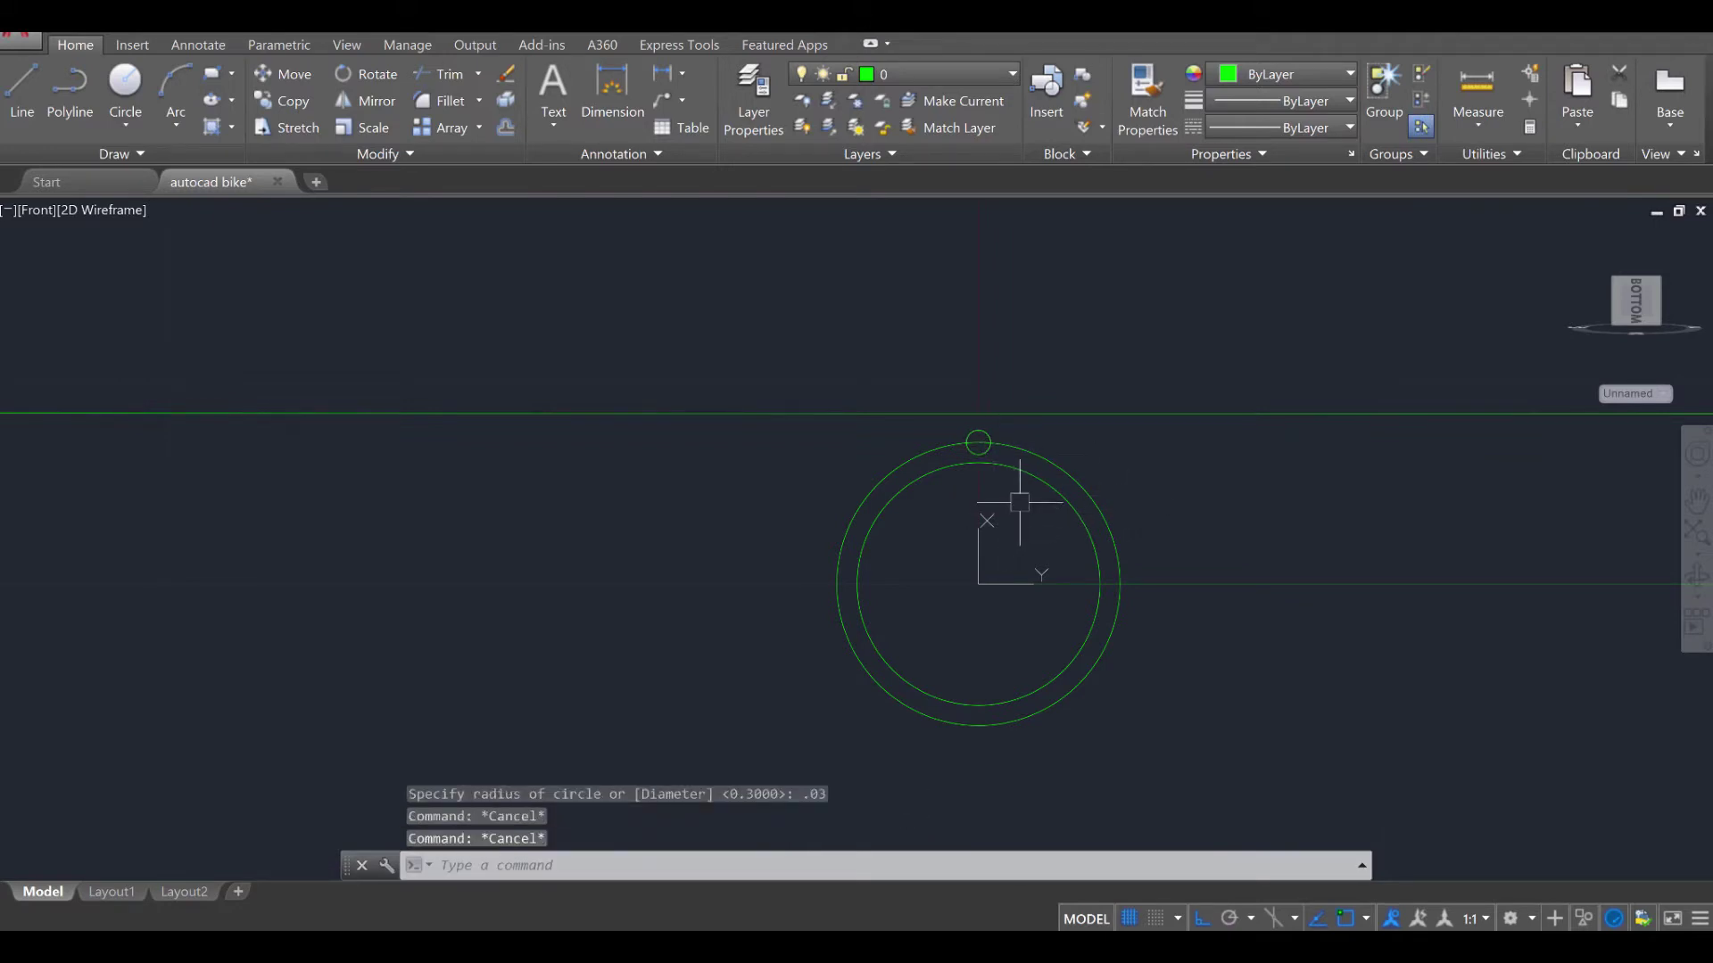
text(AR)
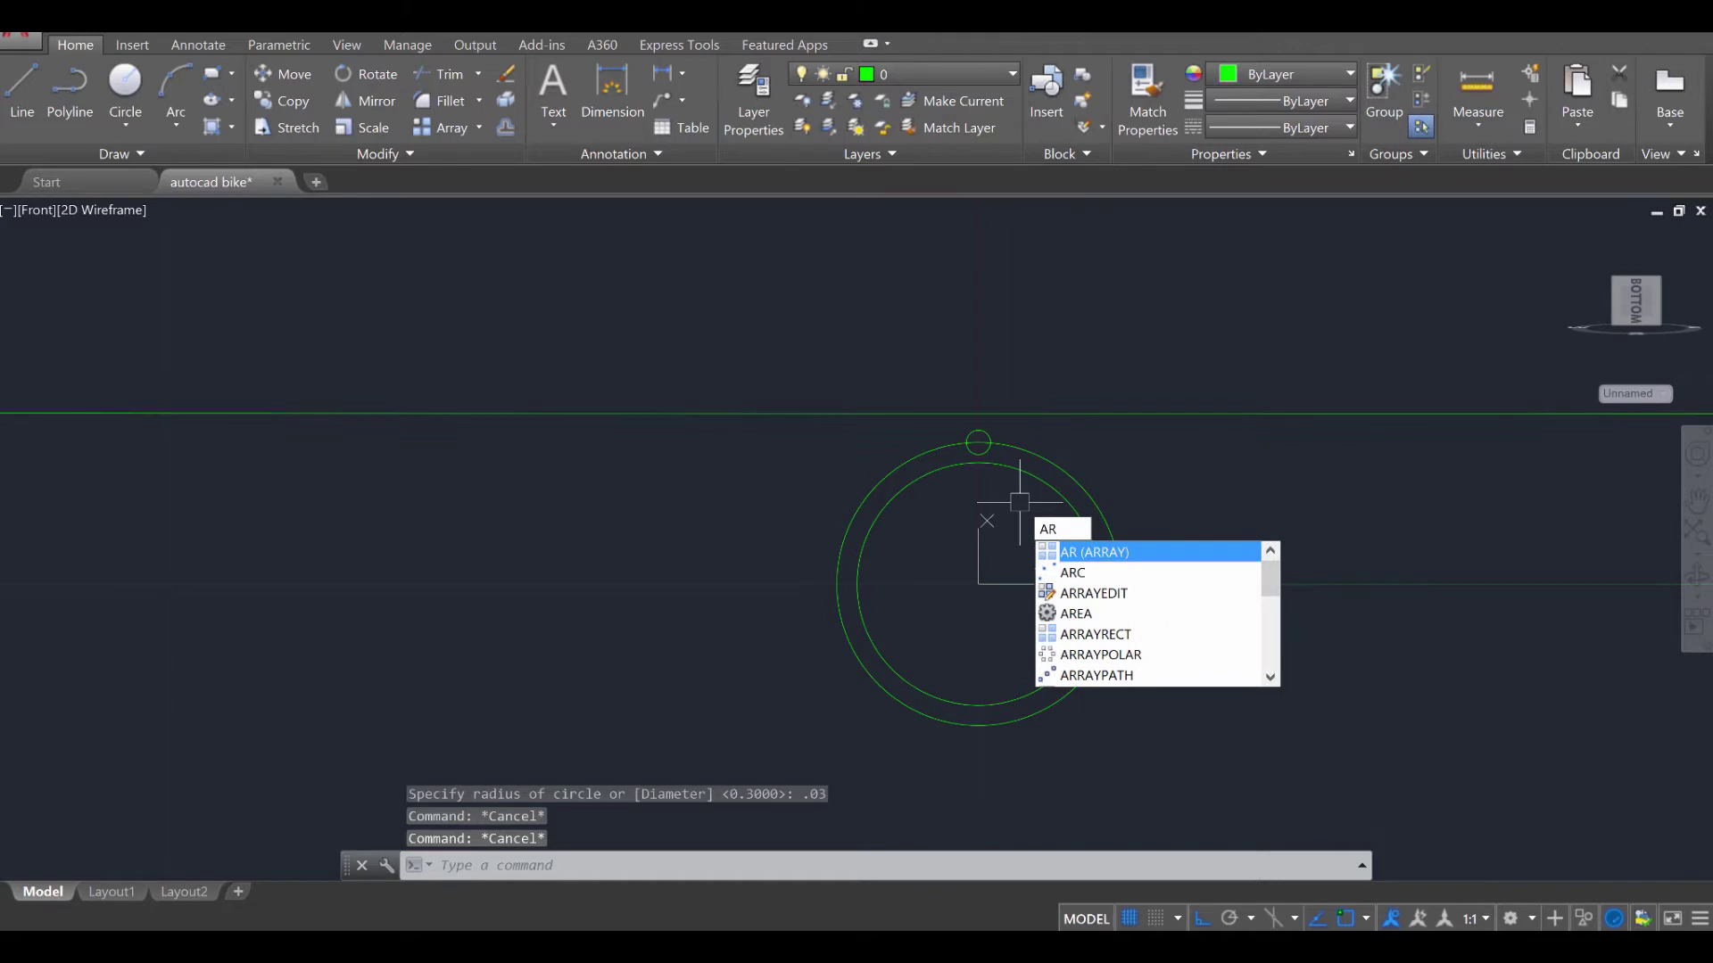
Polar-array the small circle into 30 items around the chainring's centre
key(Return)
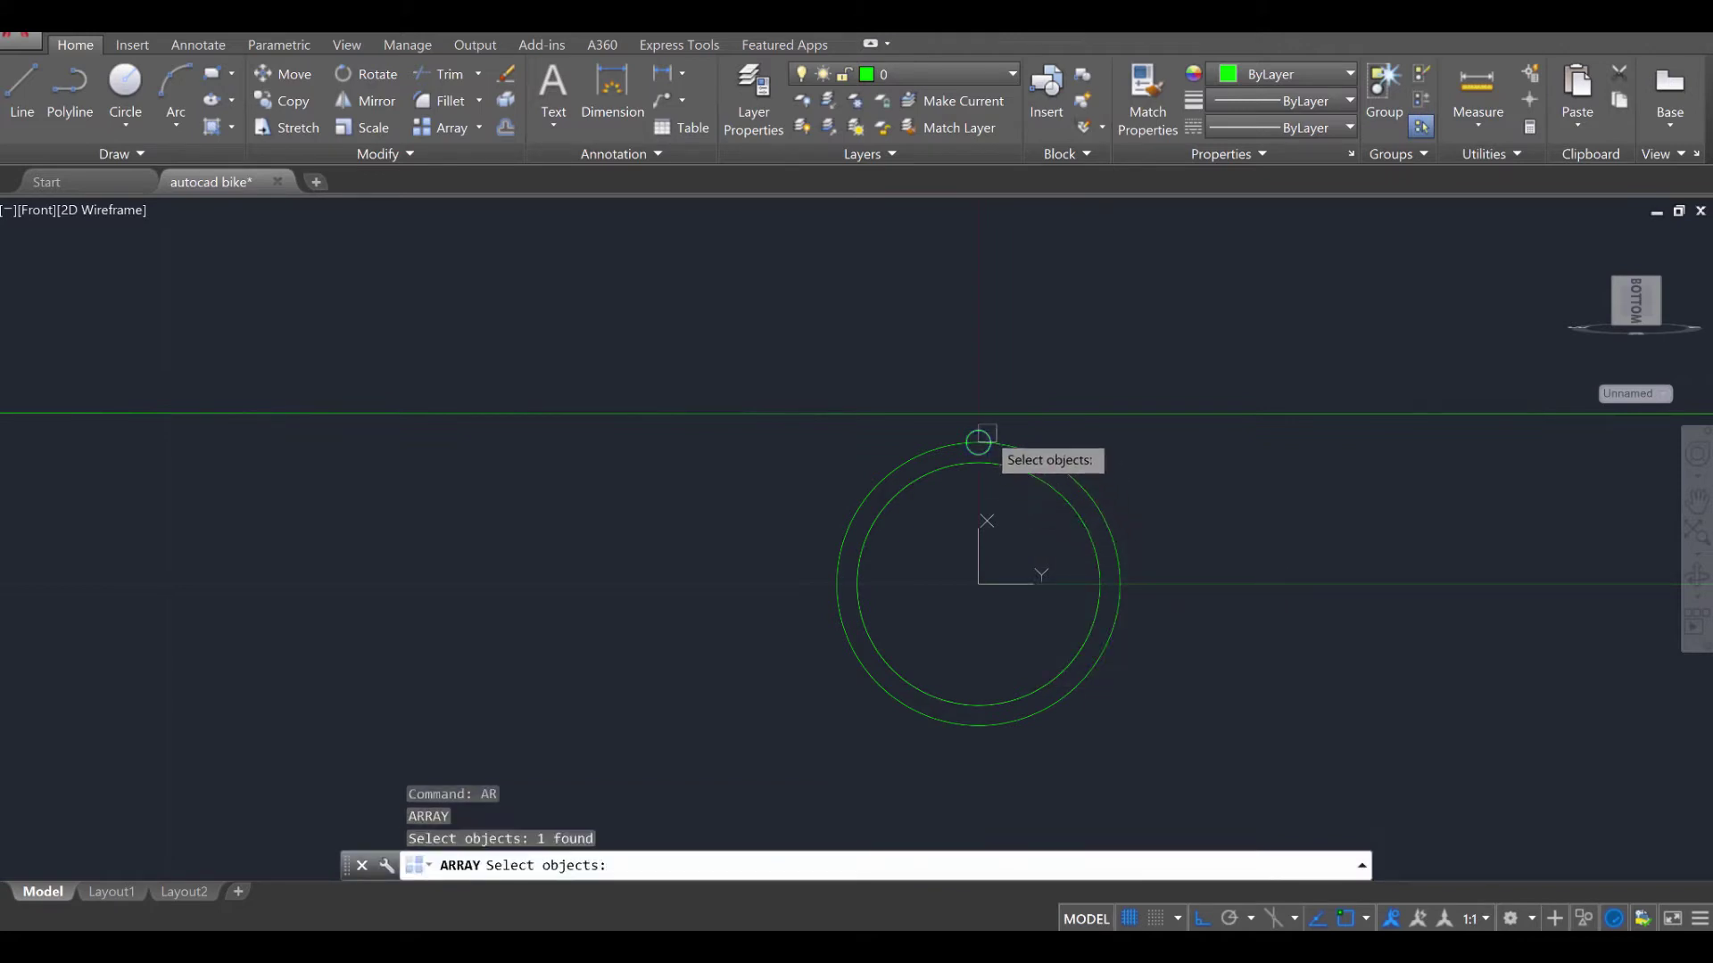
key(Return)
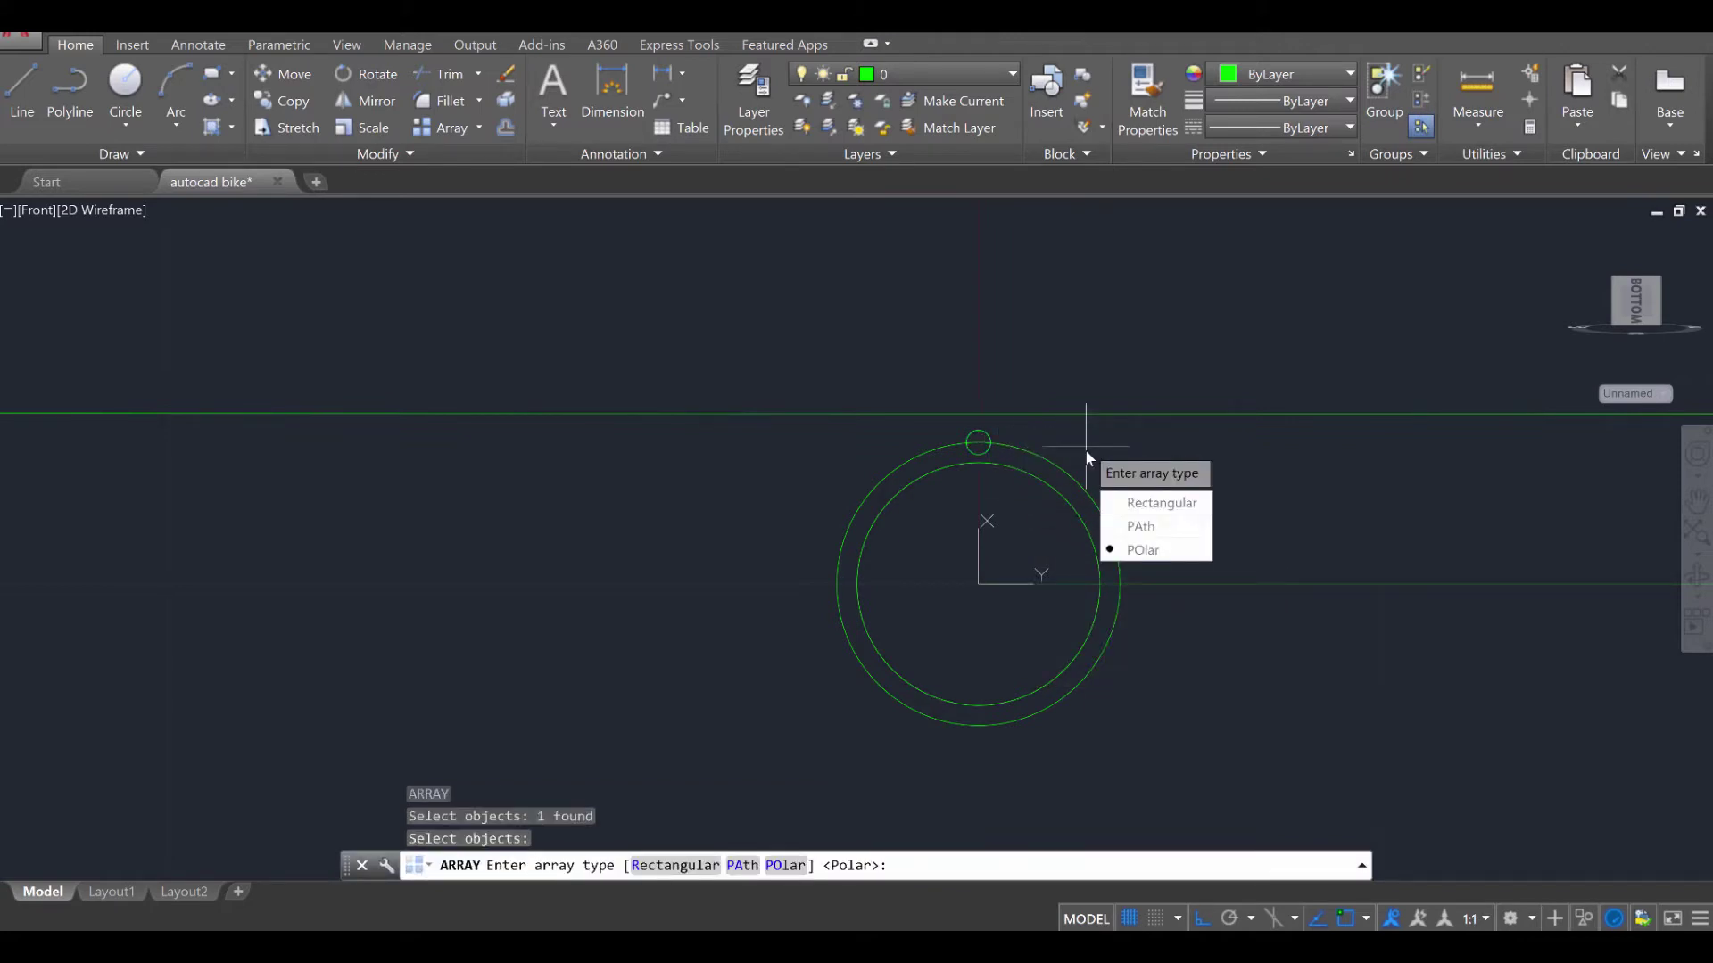
key(Return)
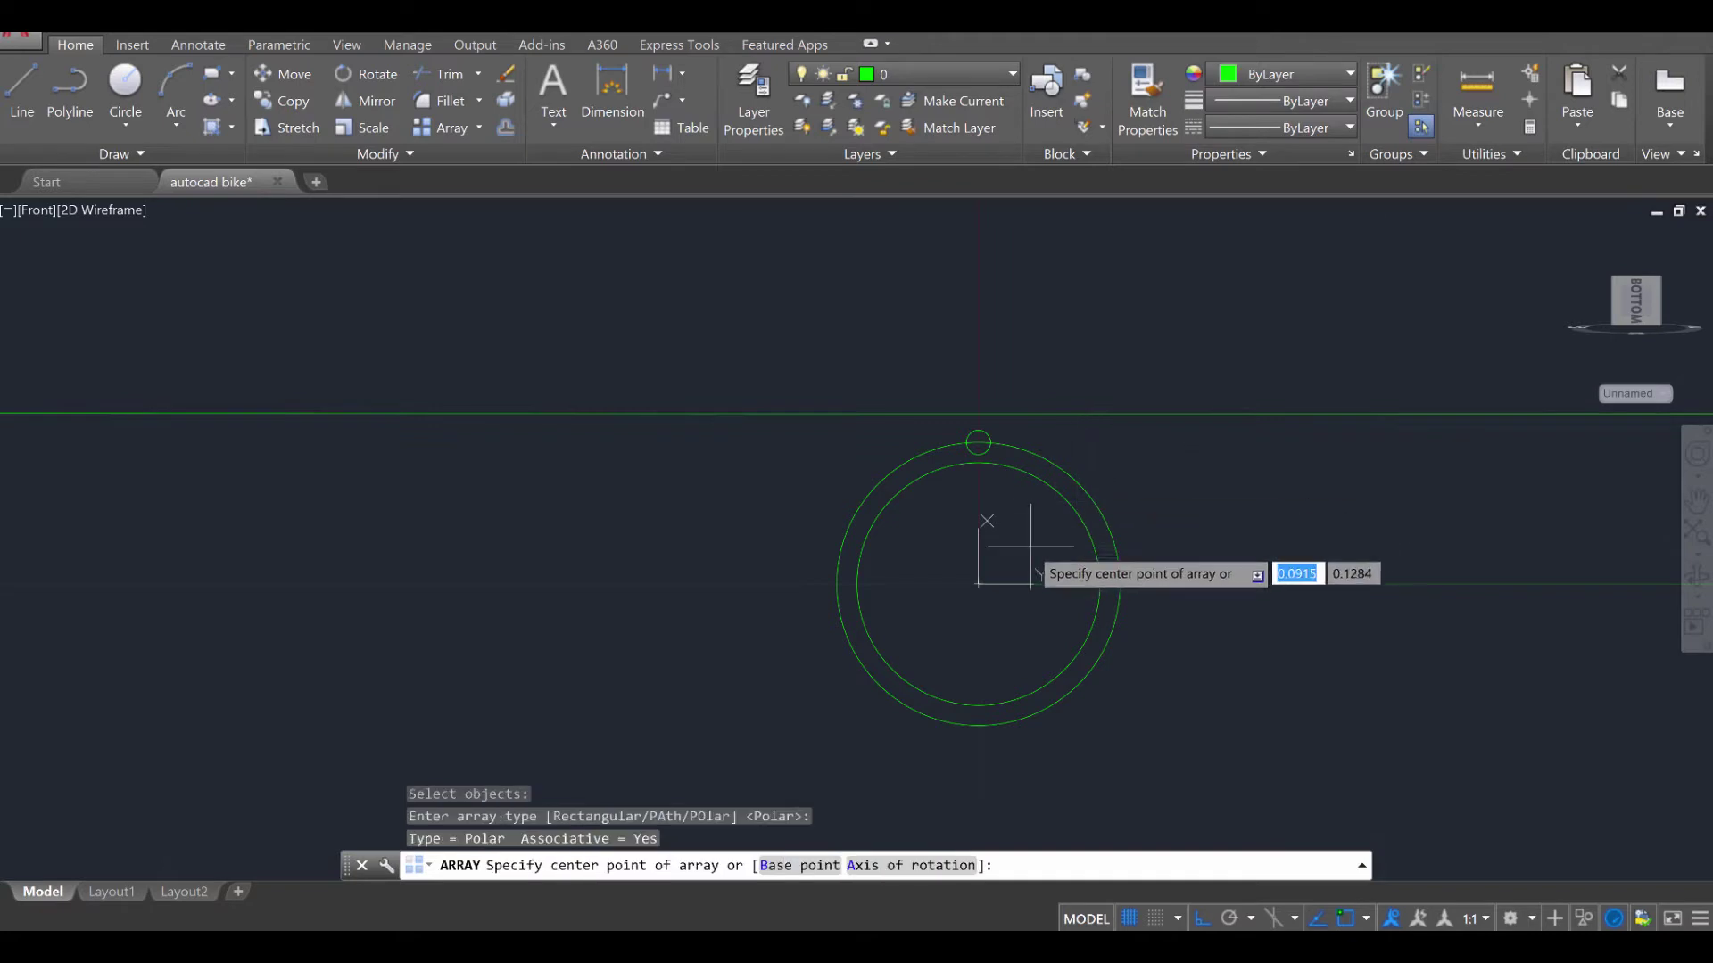
click(978, 584)
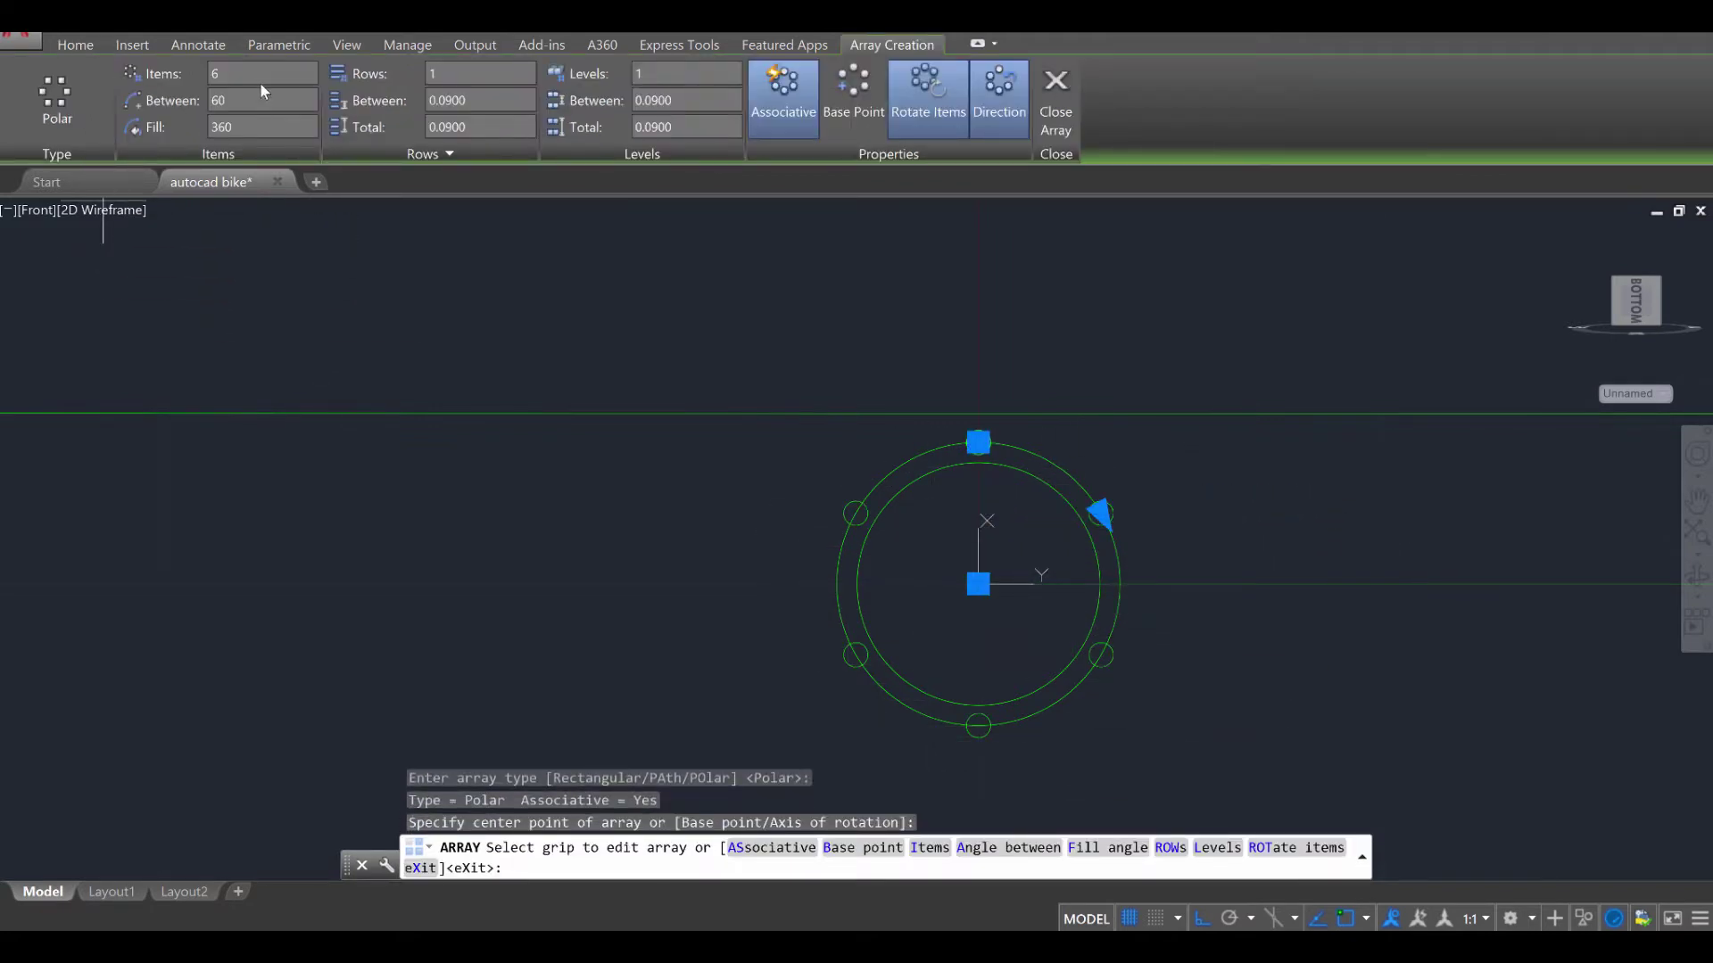
text(30)
key(Return)
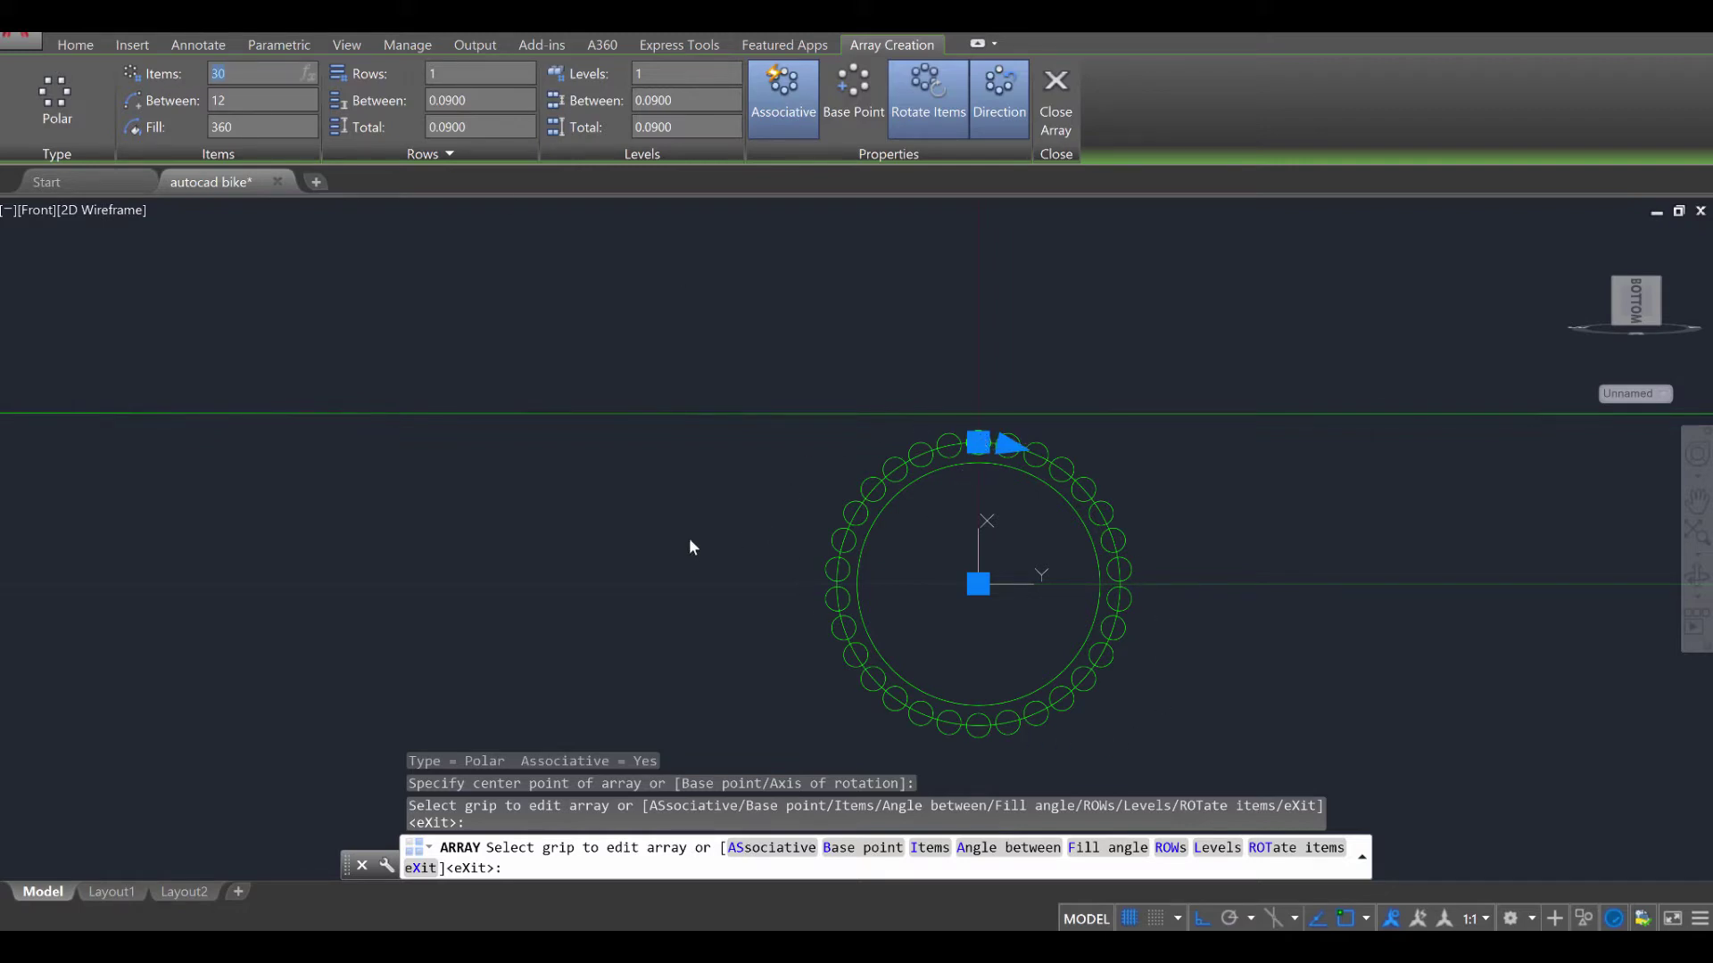
key(Escape)
key(Escape)
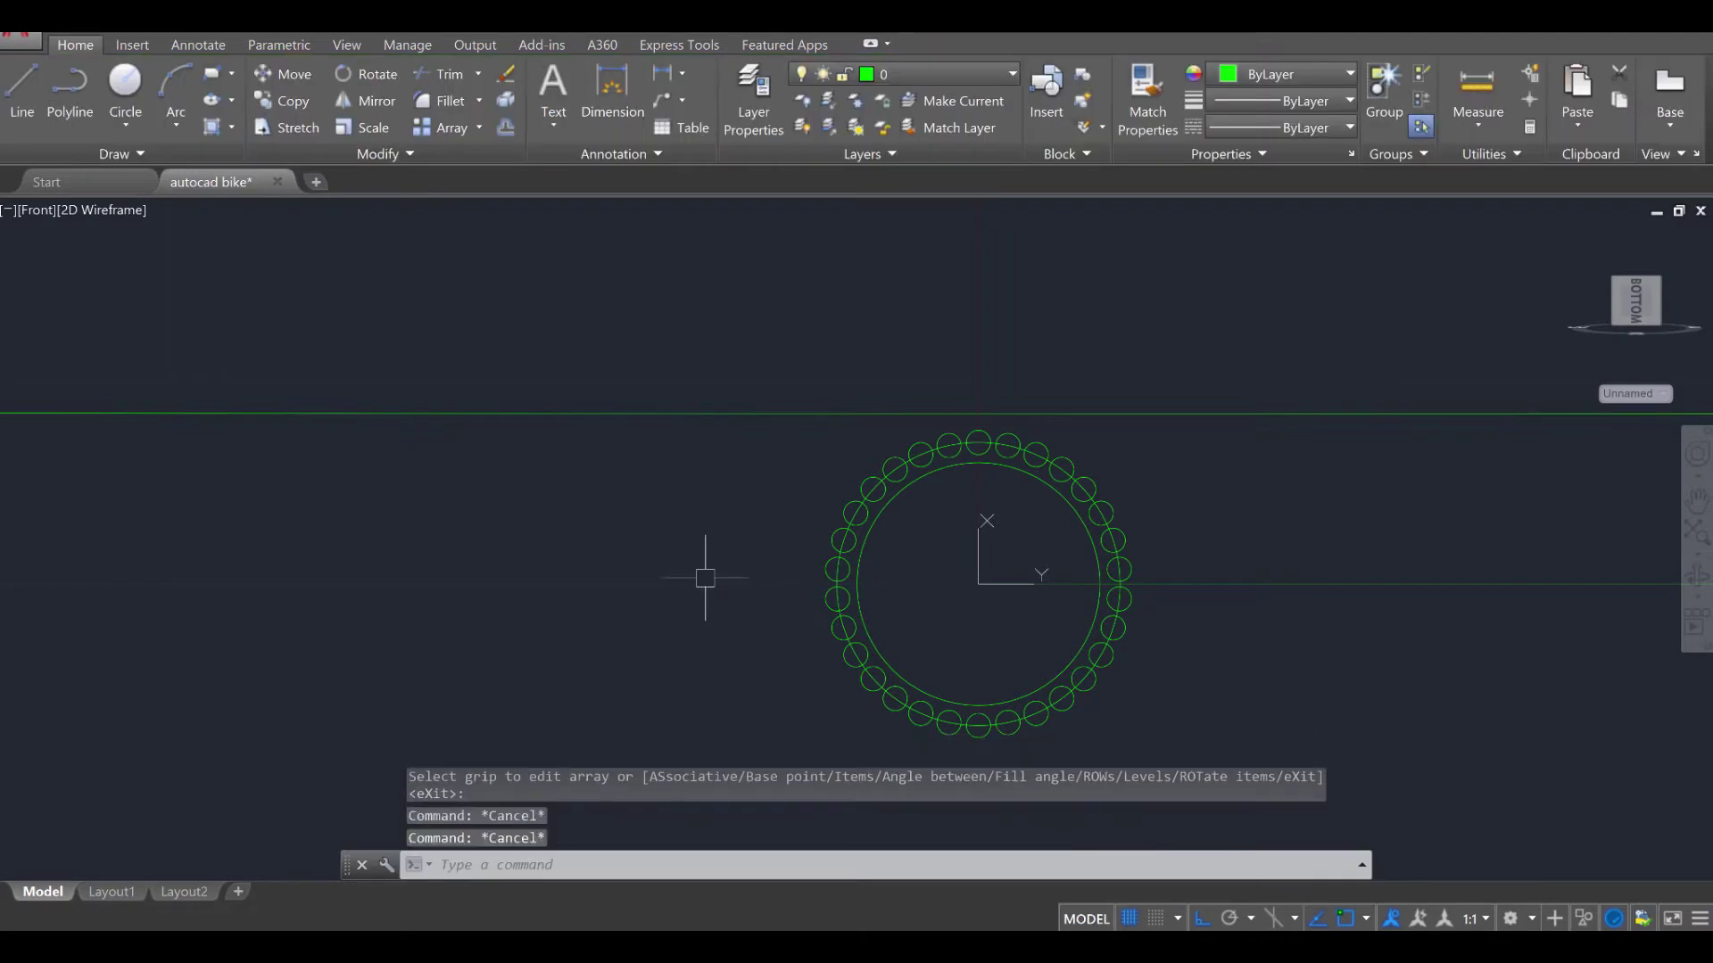
Draw a 0.03-radius circle on top of the small sprocket's outer ring
scroll(705, 578, down, 4)
middle_drag(469, 576, 791, 575)
scroll(670, 525, up, 6)
middle_drag(670, 510, 696, 579)
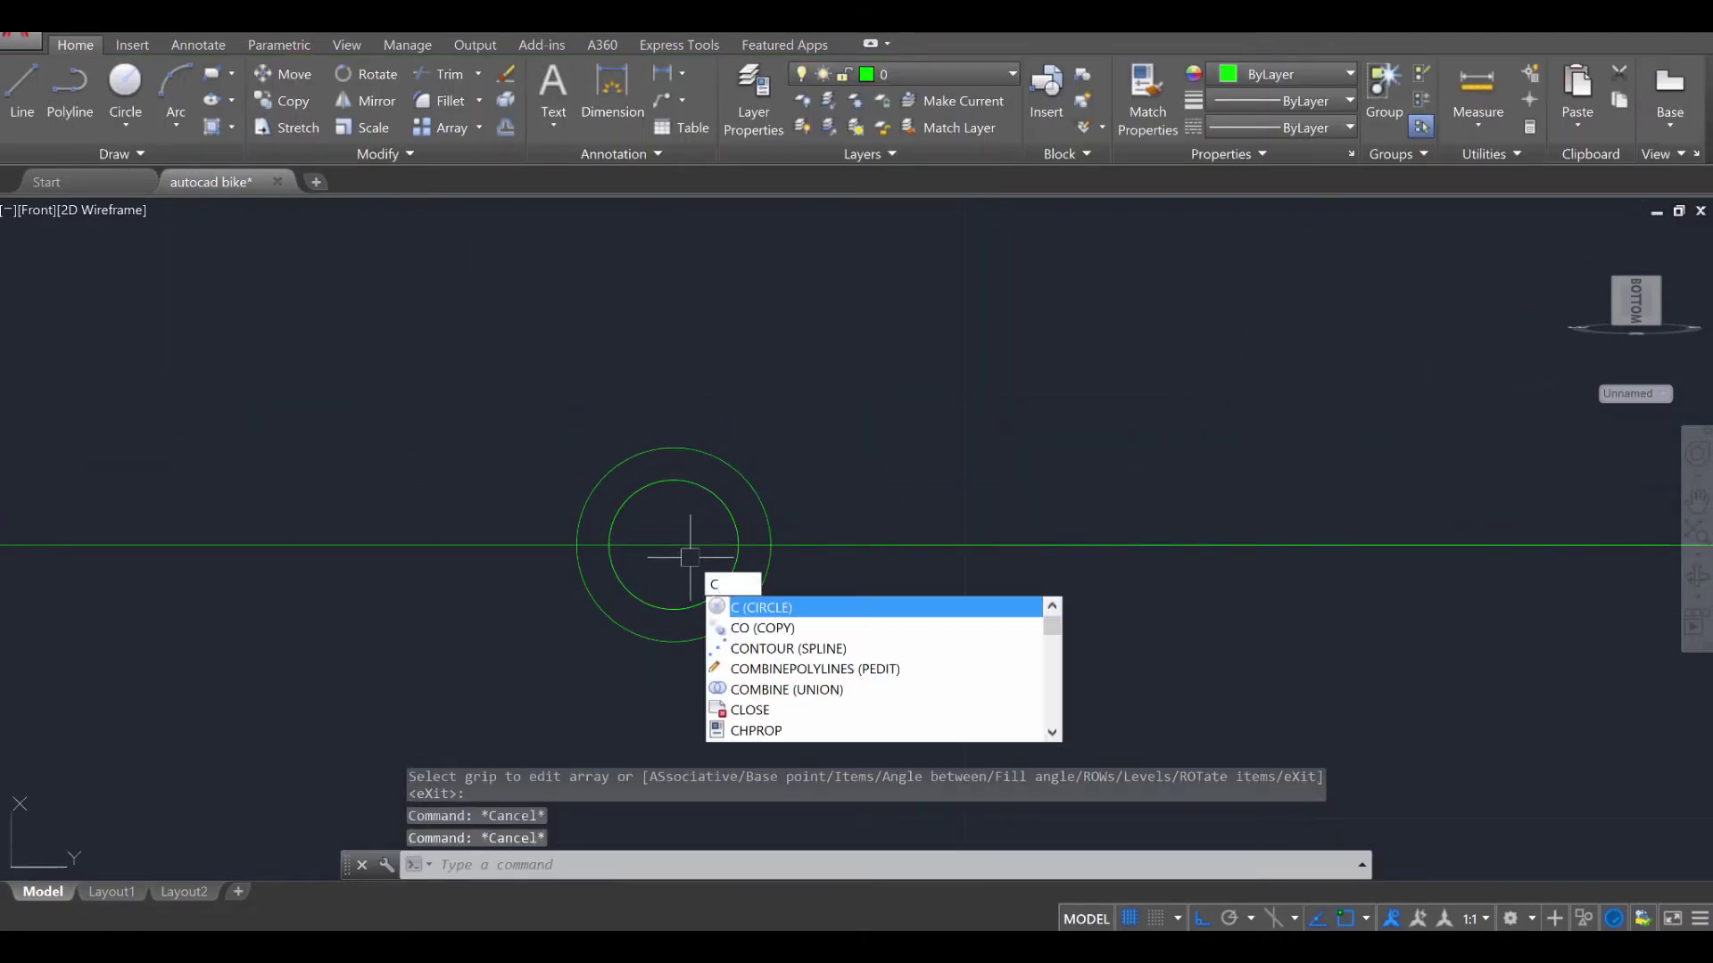
key(Return)
click(674, 448)
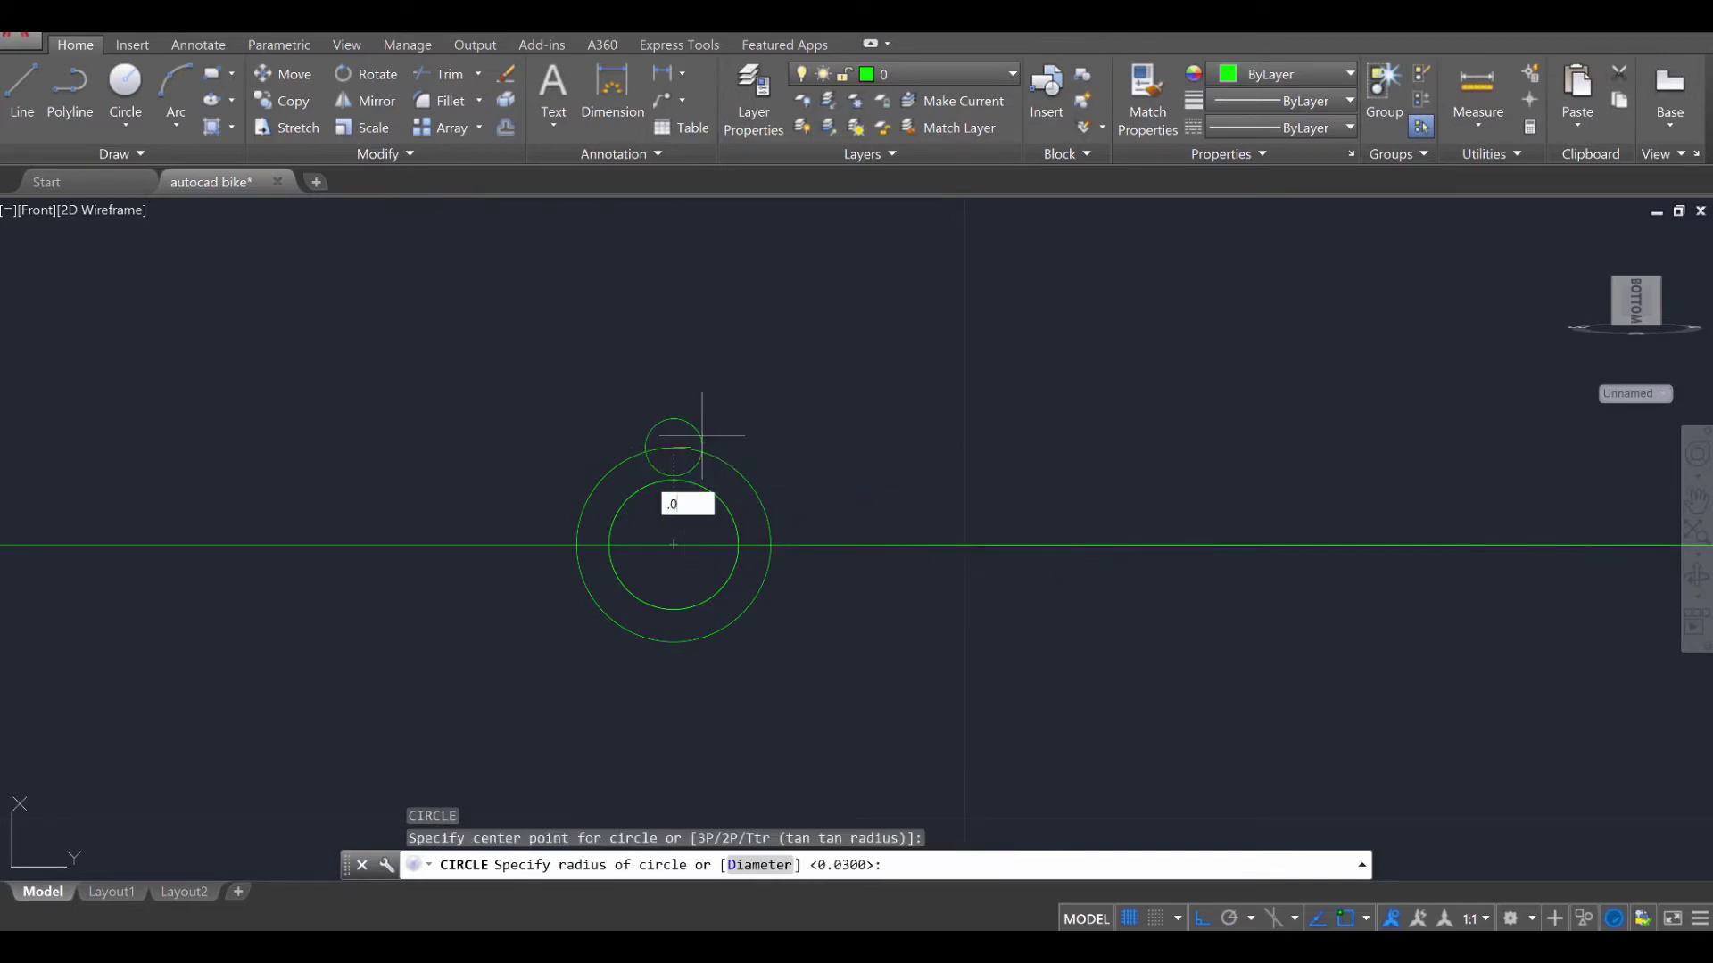
key(Return)
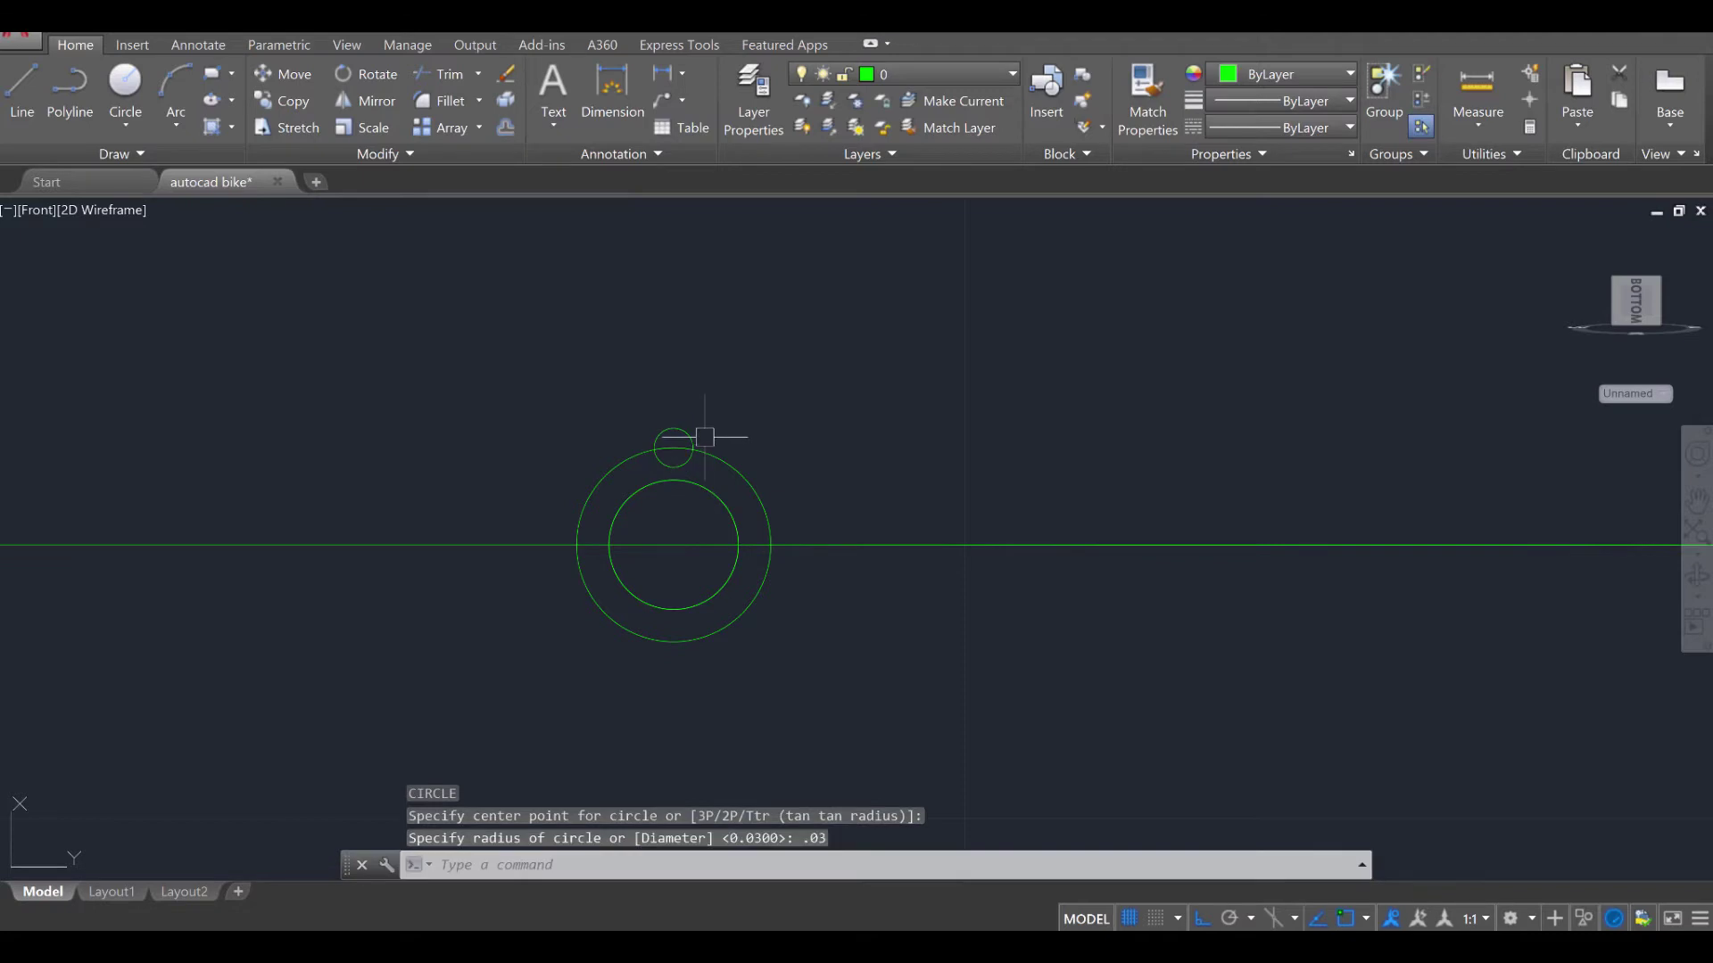
key(Escape)
key(Escape)
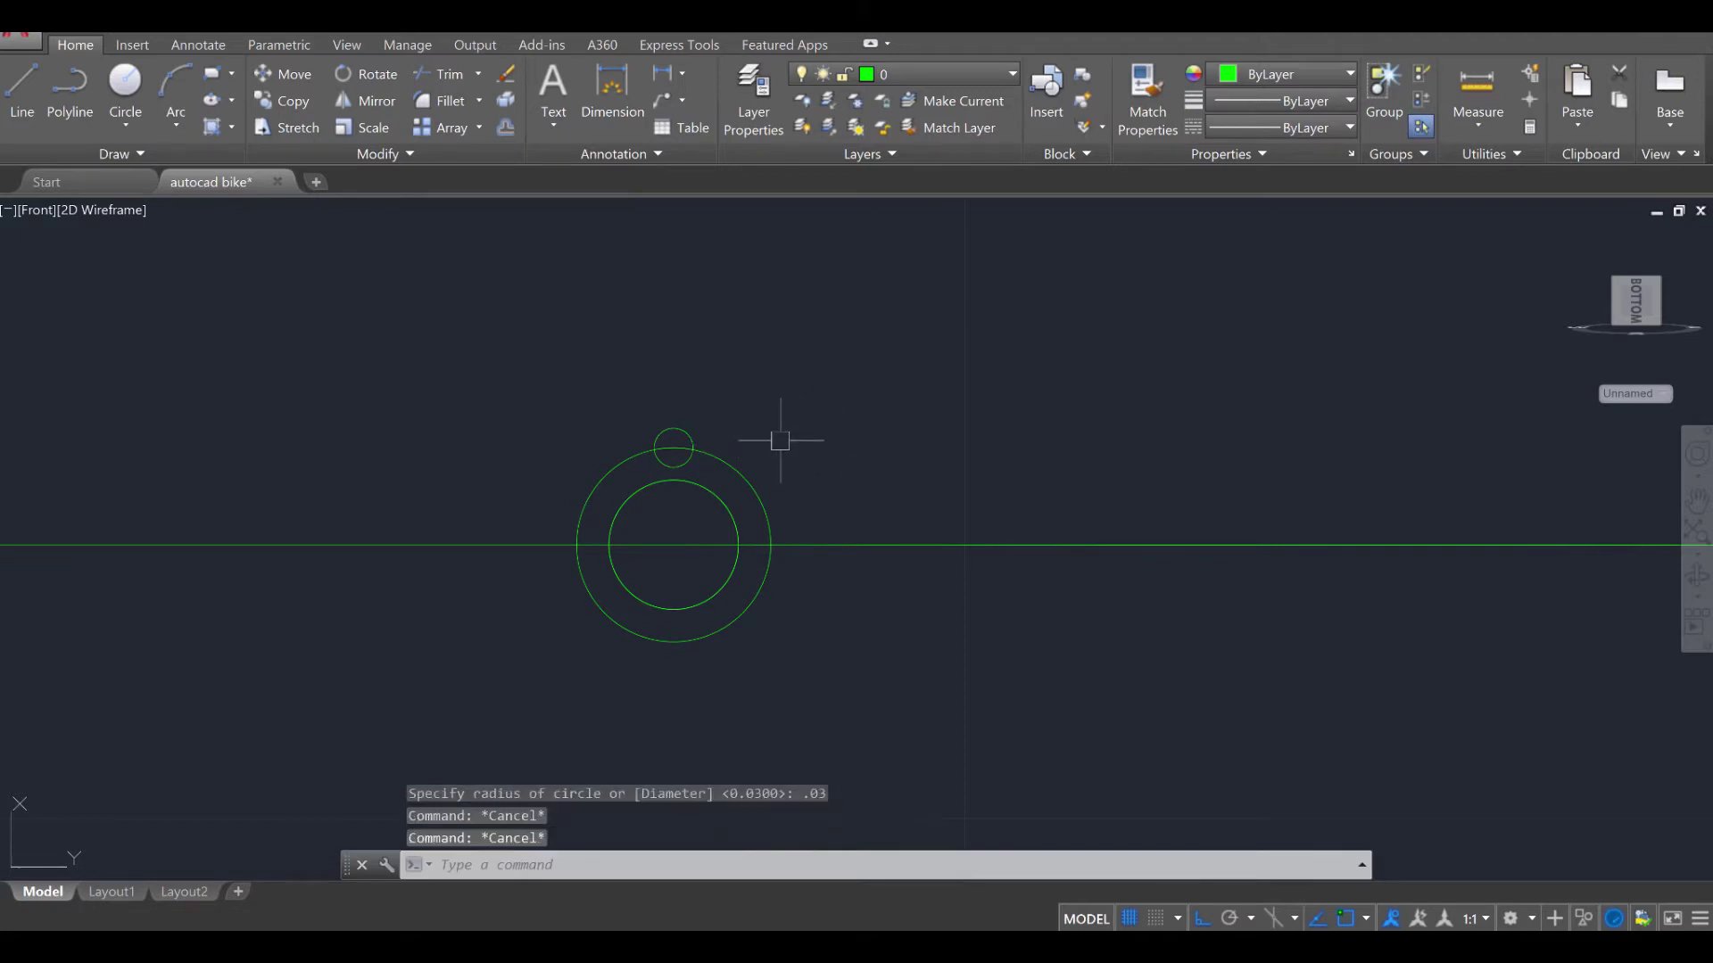
Polar-array that circle into 12 items around the small ring's centre
text(ARRAY)
key(Return)
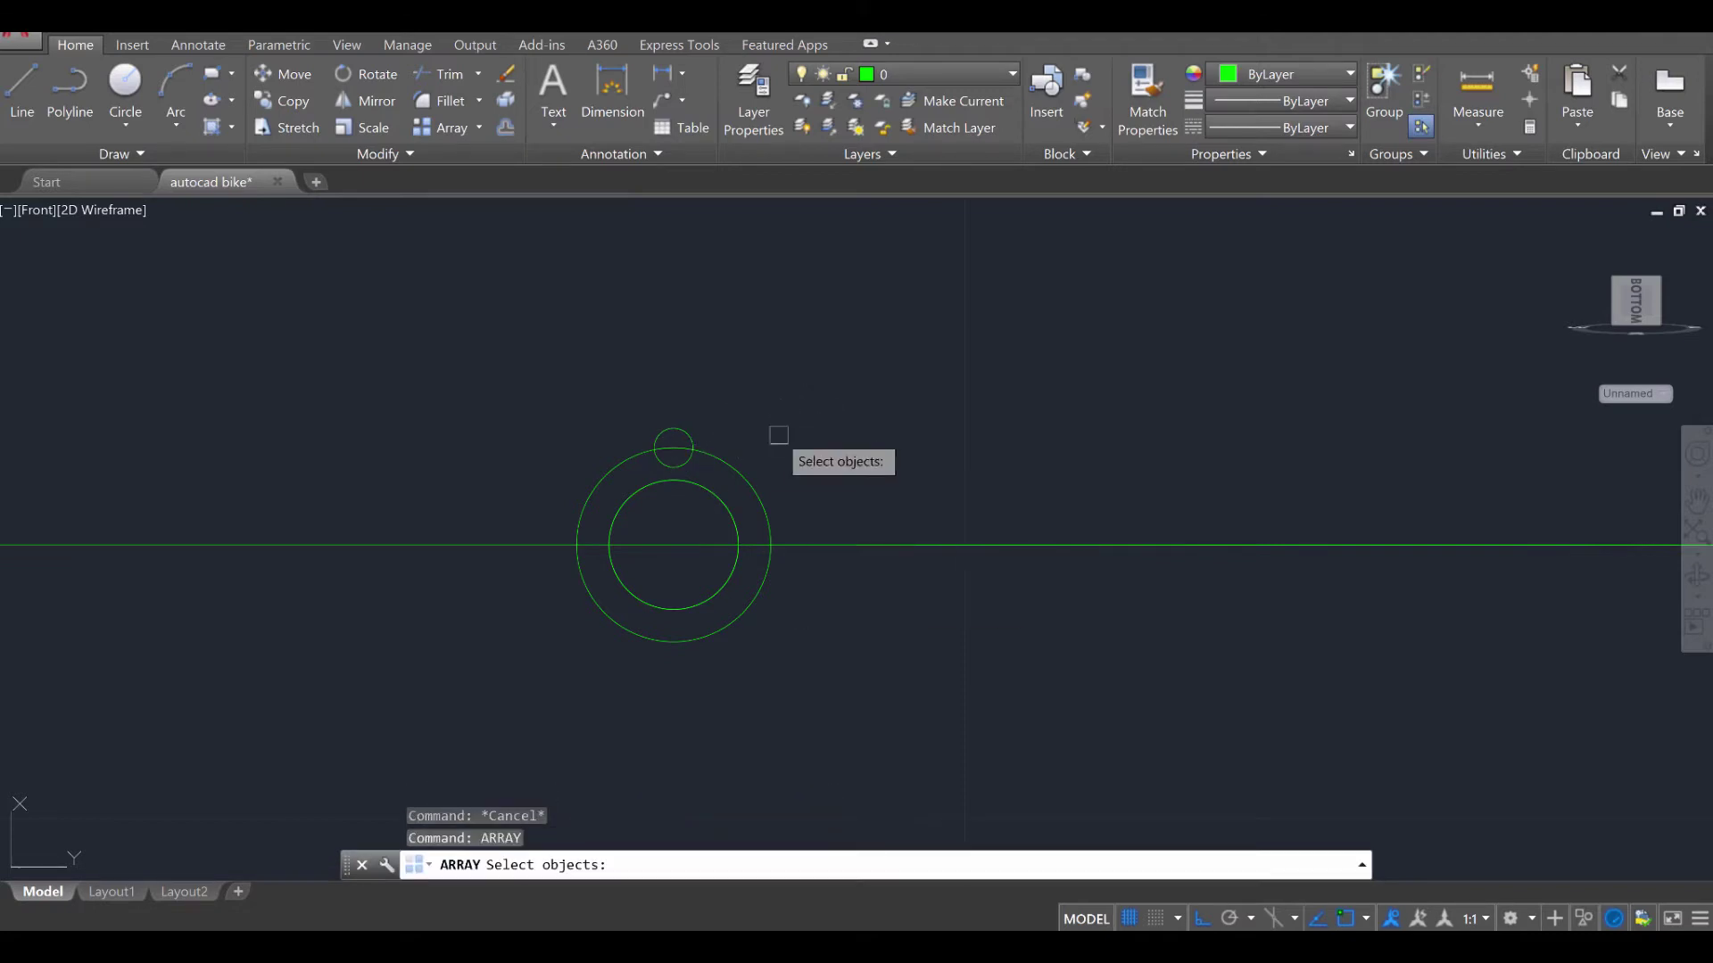
click(690, 431)
key(Return)
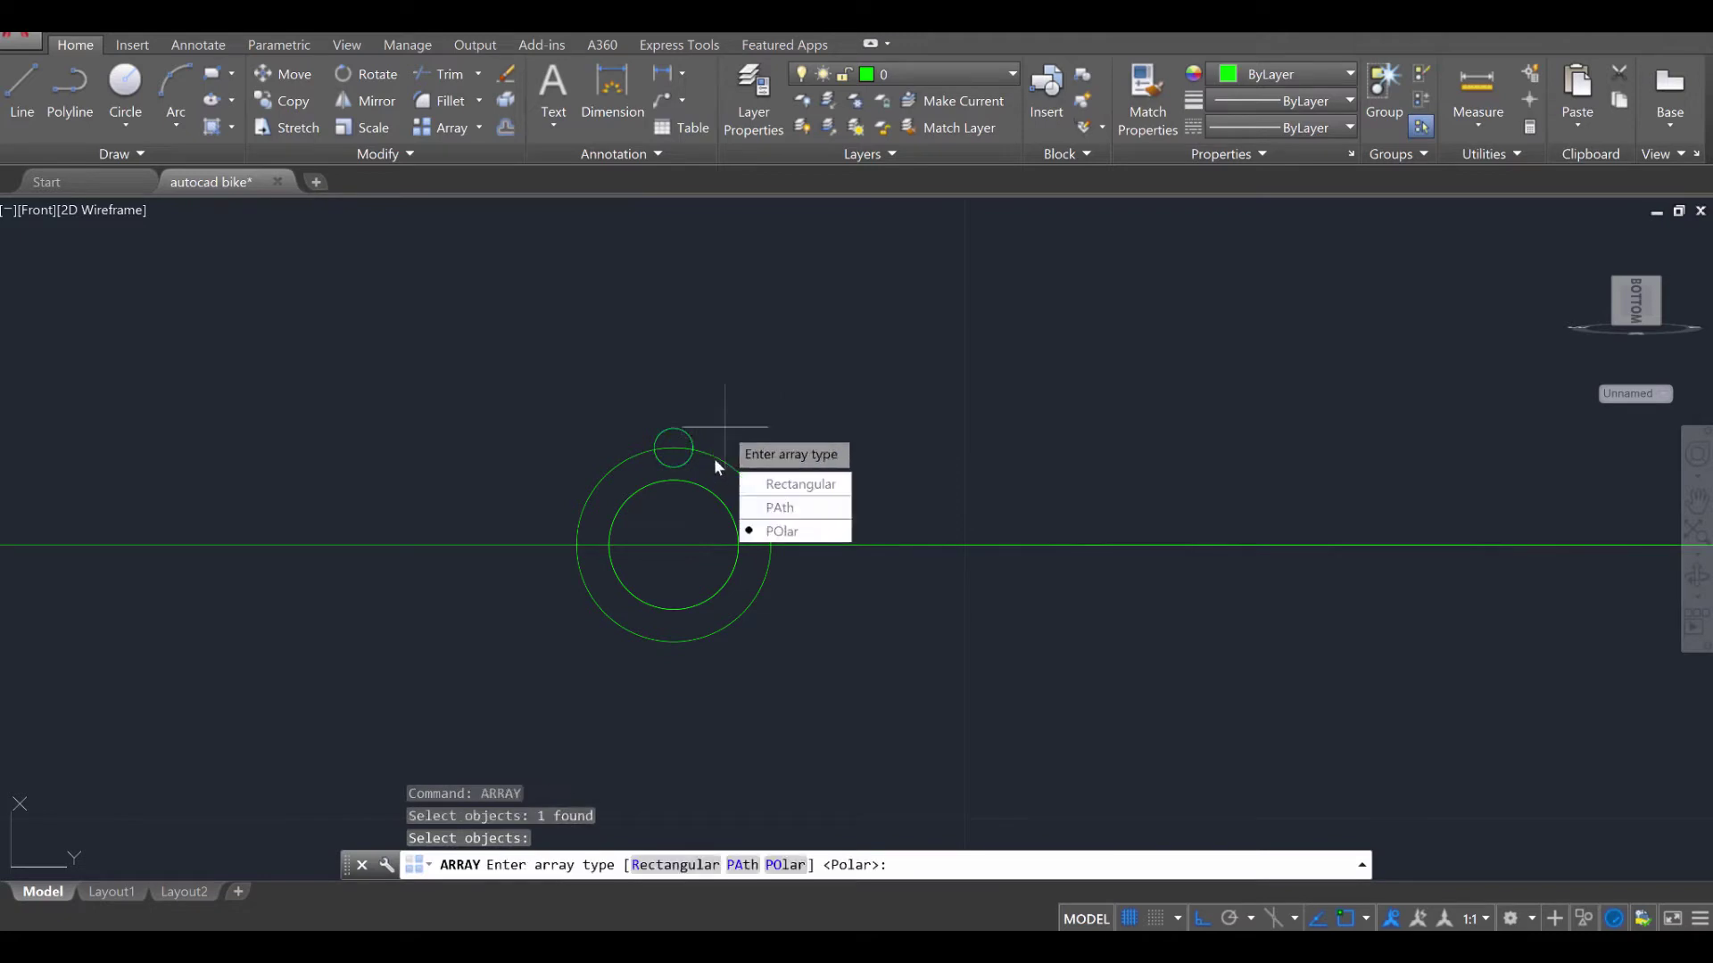
key(Return)
click(673, 544)
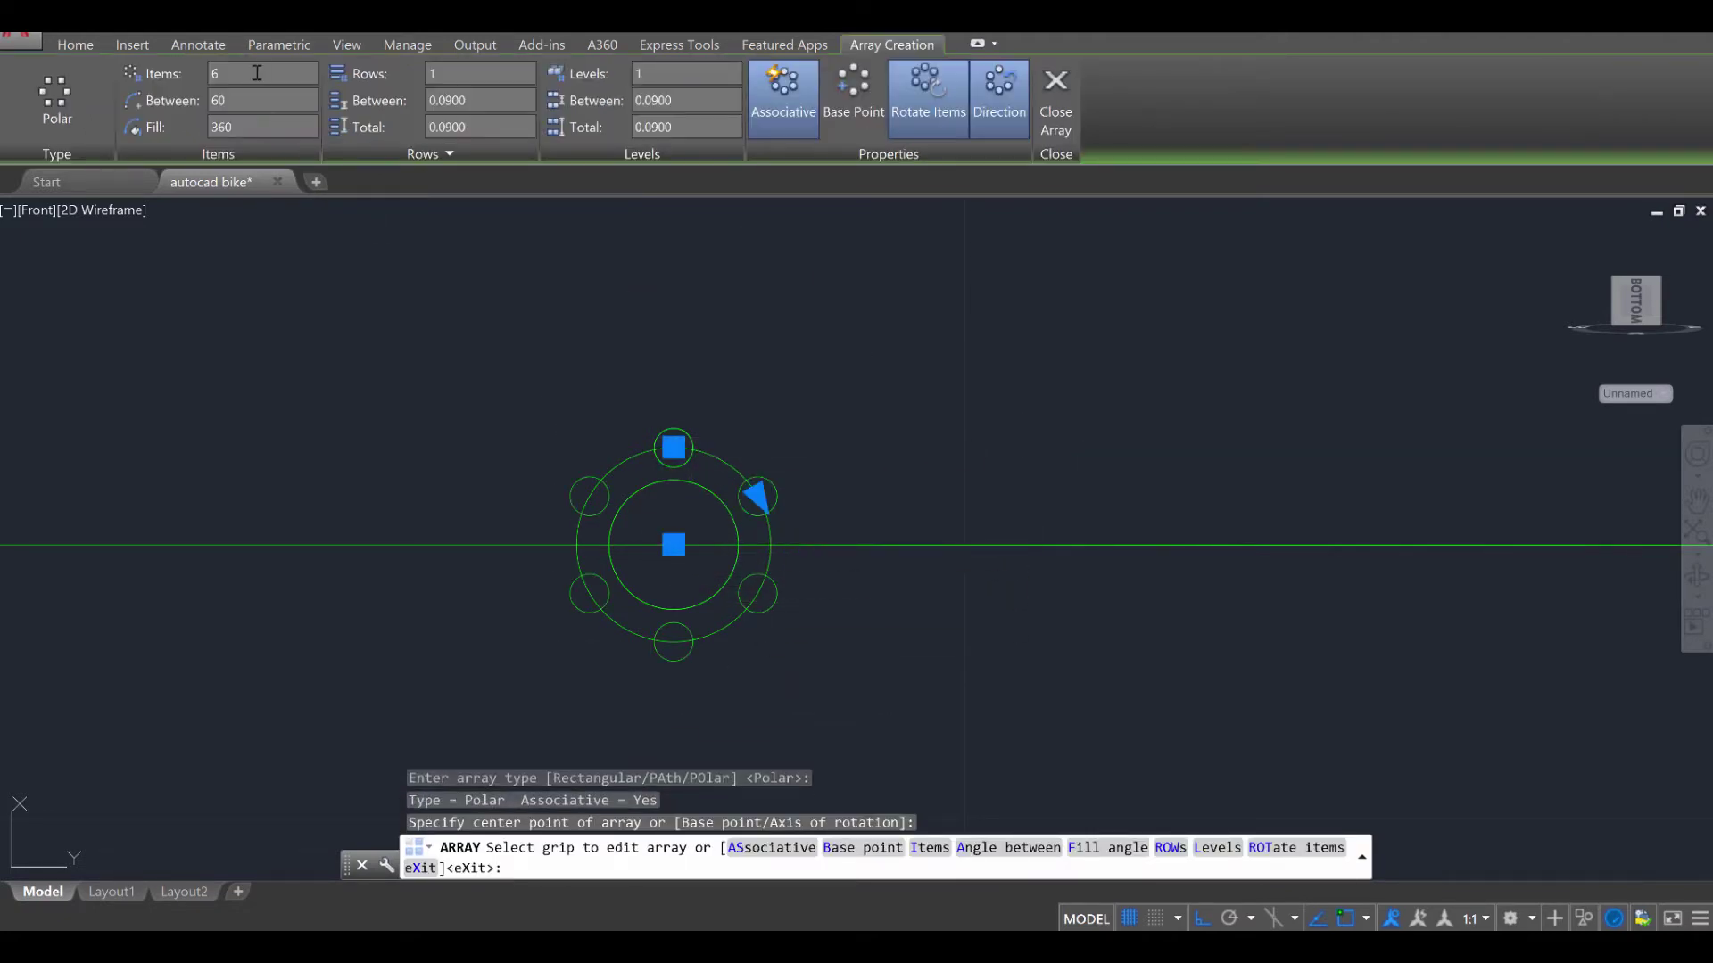
text(12)
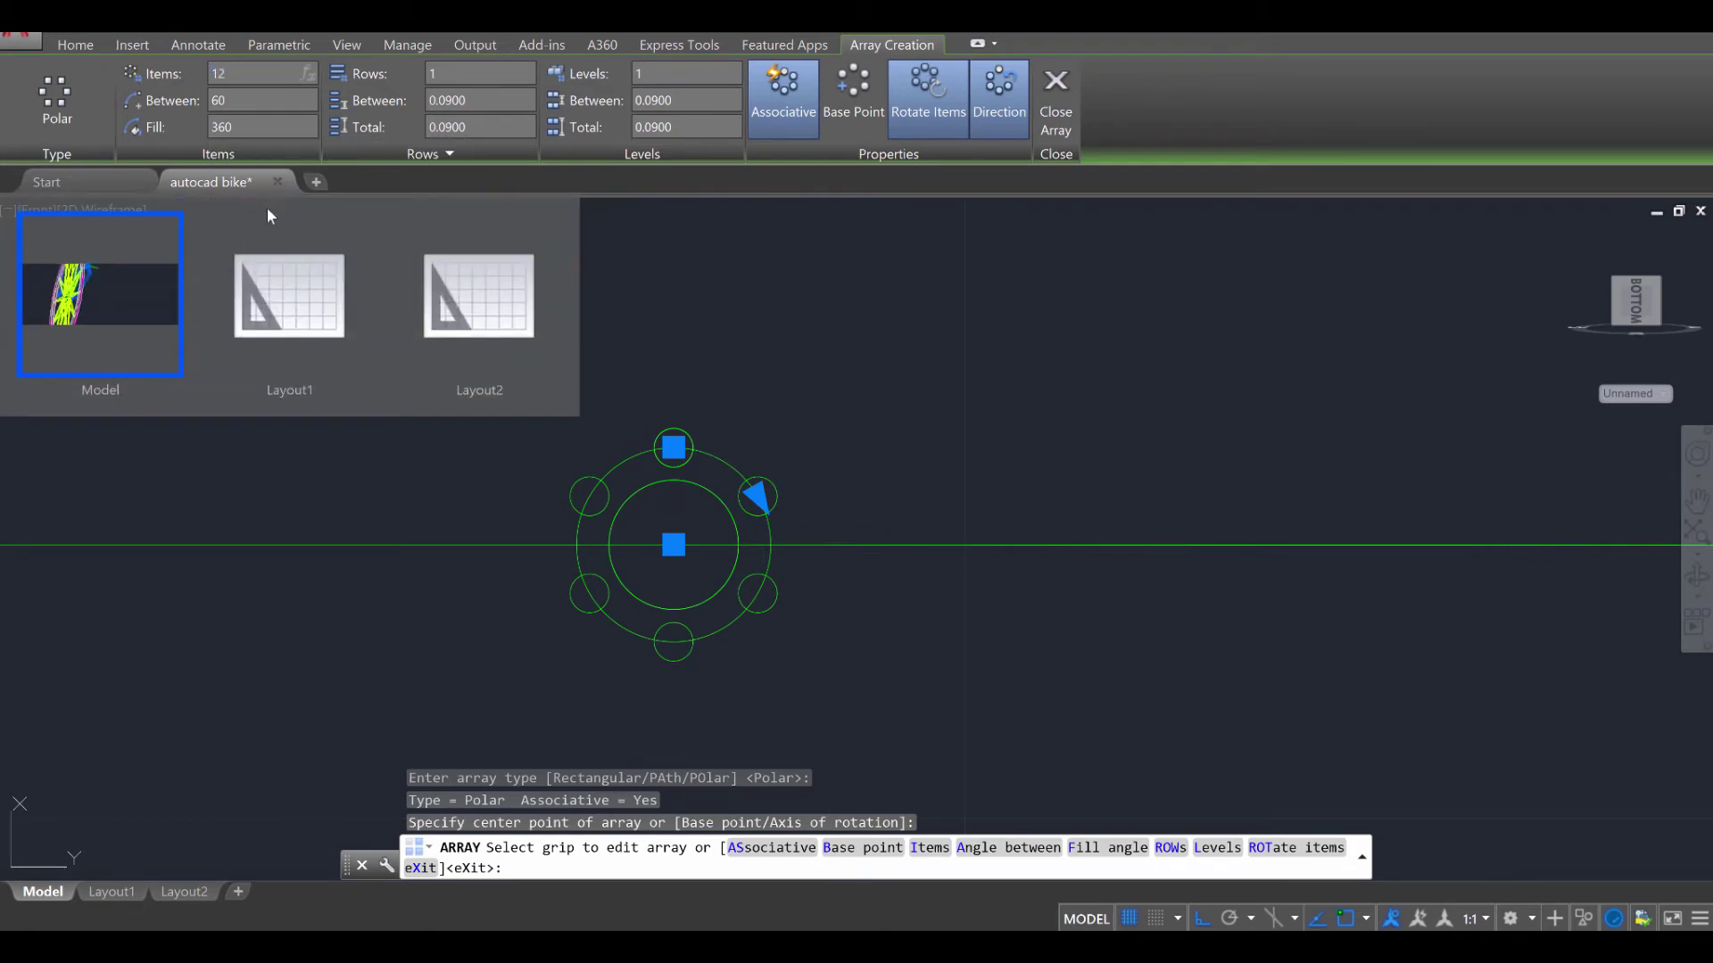
key(Return)
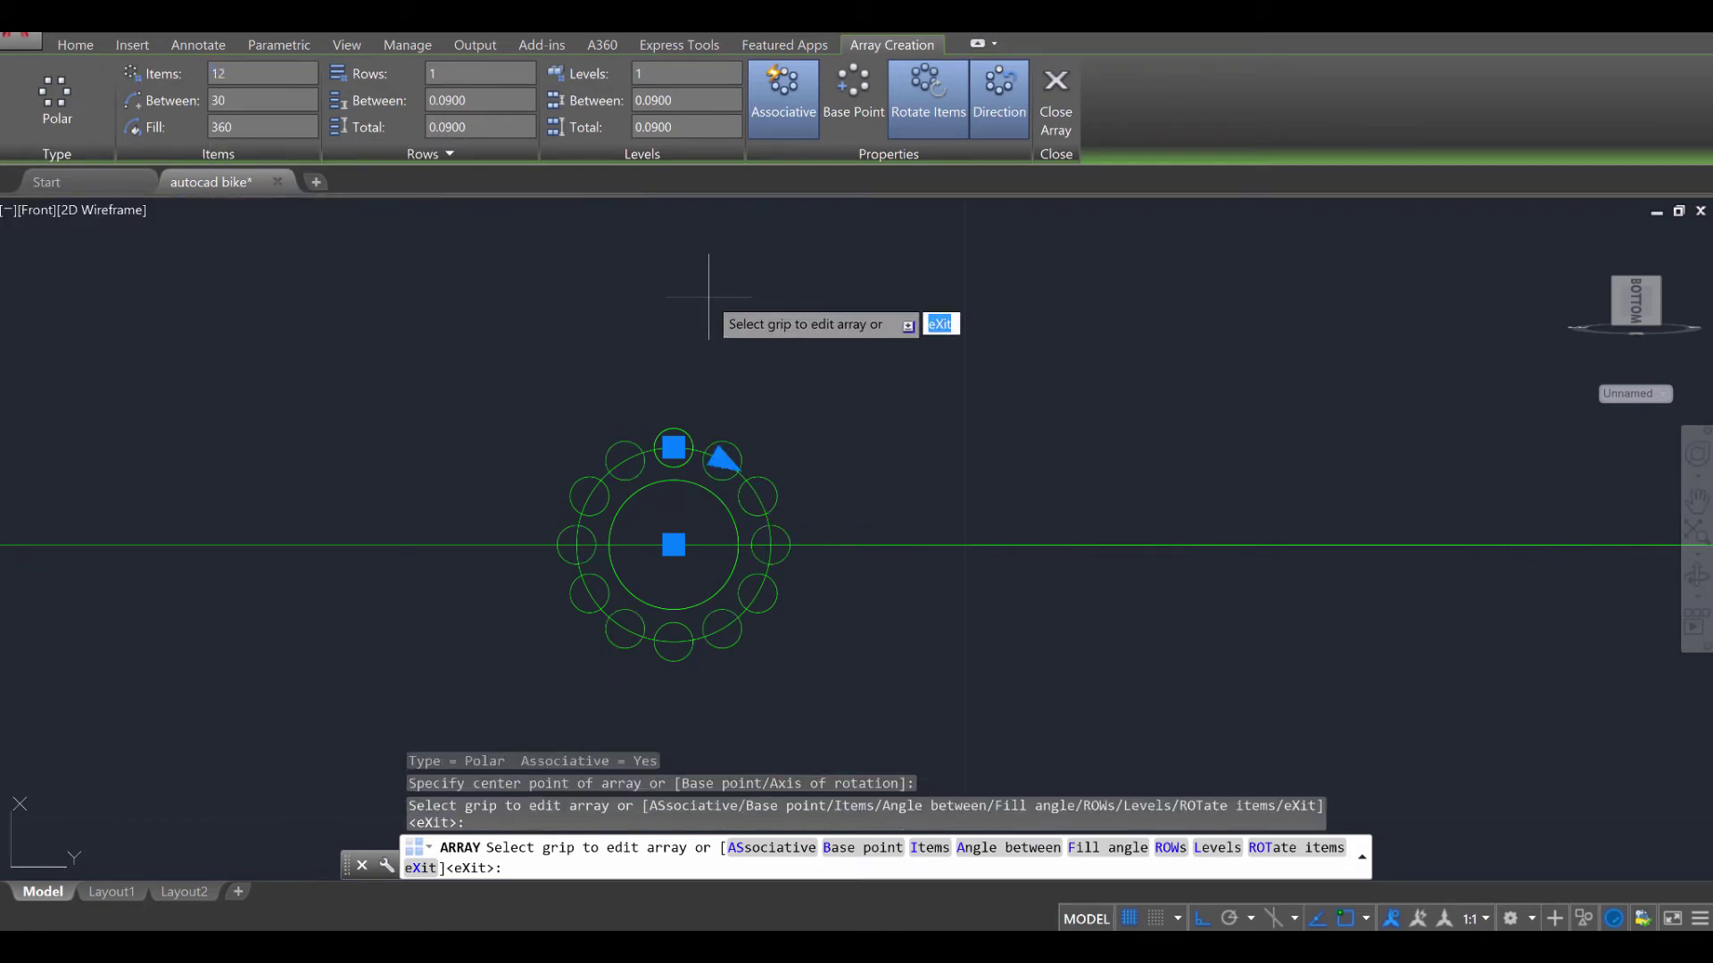
key(Return)
key(Escape)
key(Escape)
key(Escape)
scroll(776, 461, down, 4)
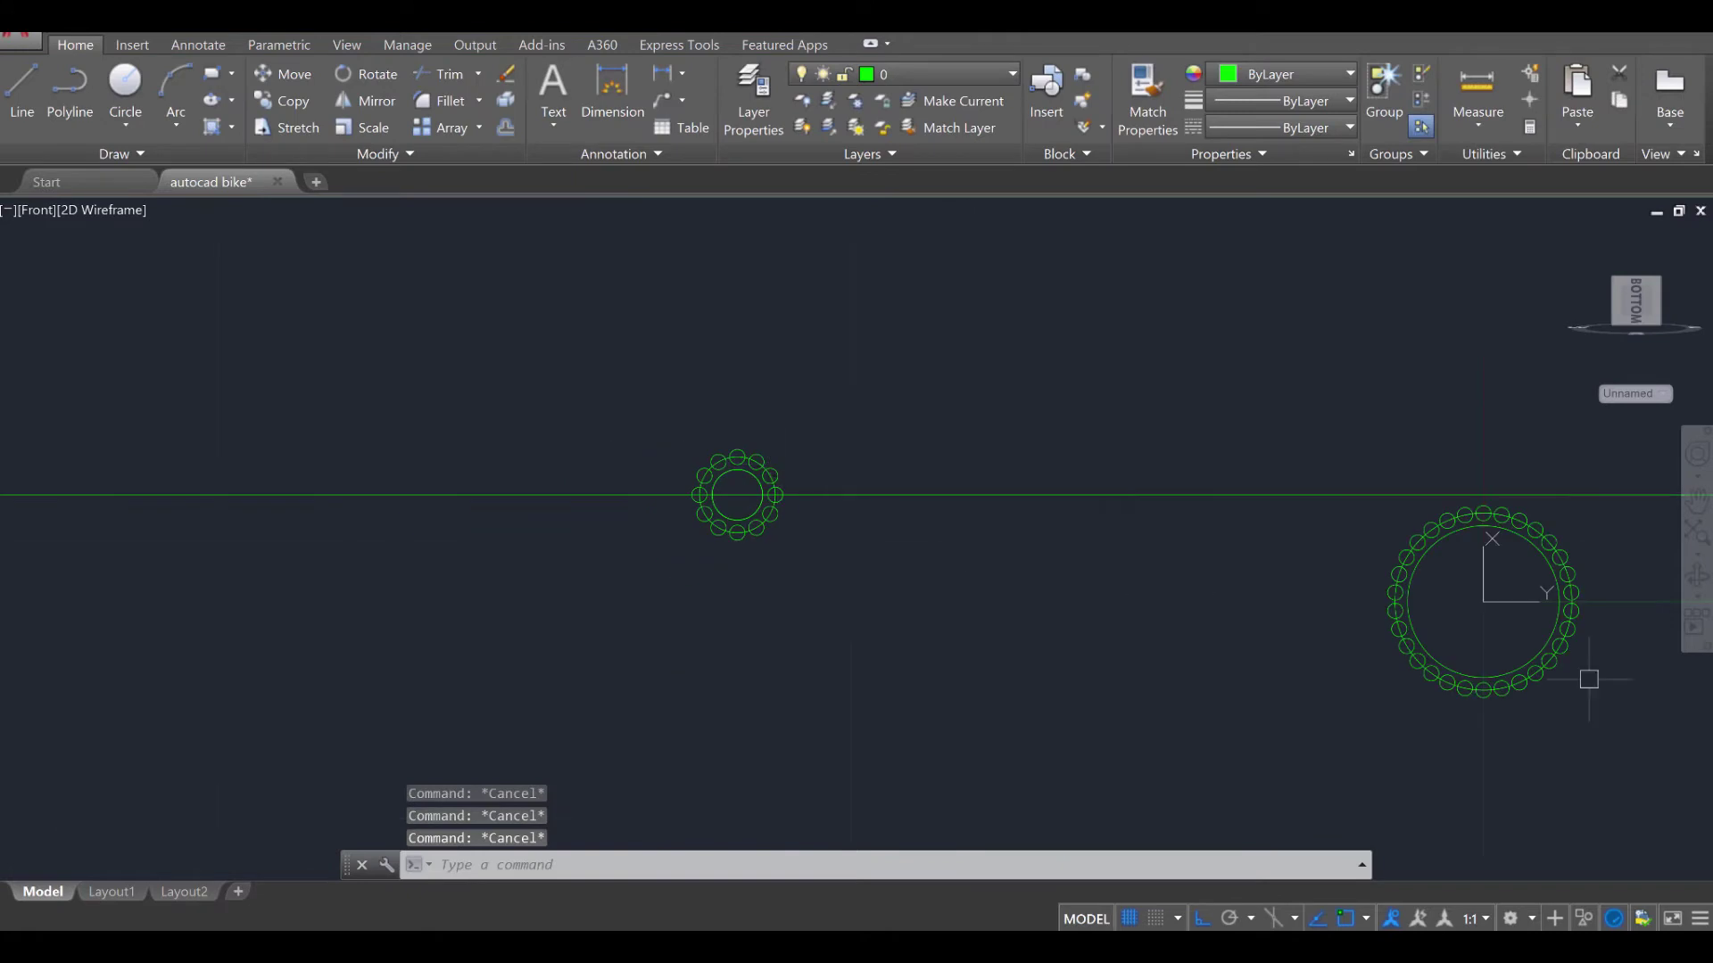
Pan, zoom and orbit into an oblique 3D view of both beaded sprockets
middle_drag(1587, 680, 1050, 587)
scroll(975, 467, up, 4)
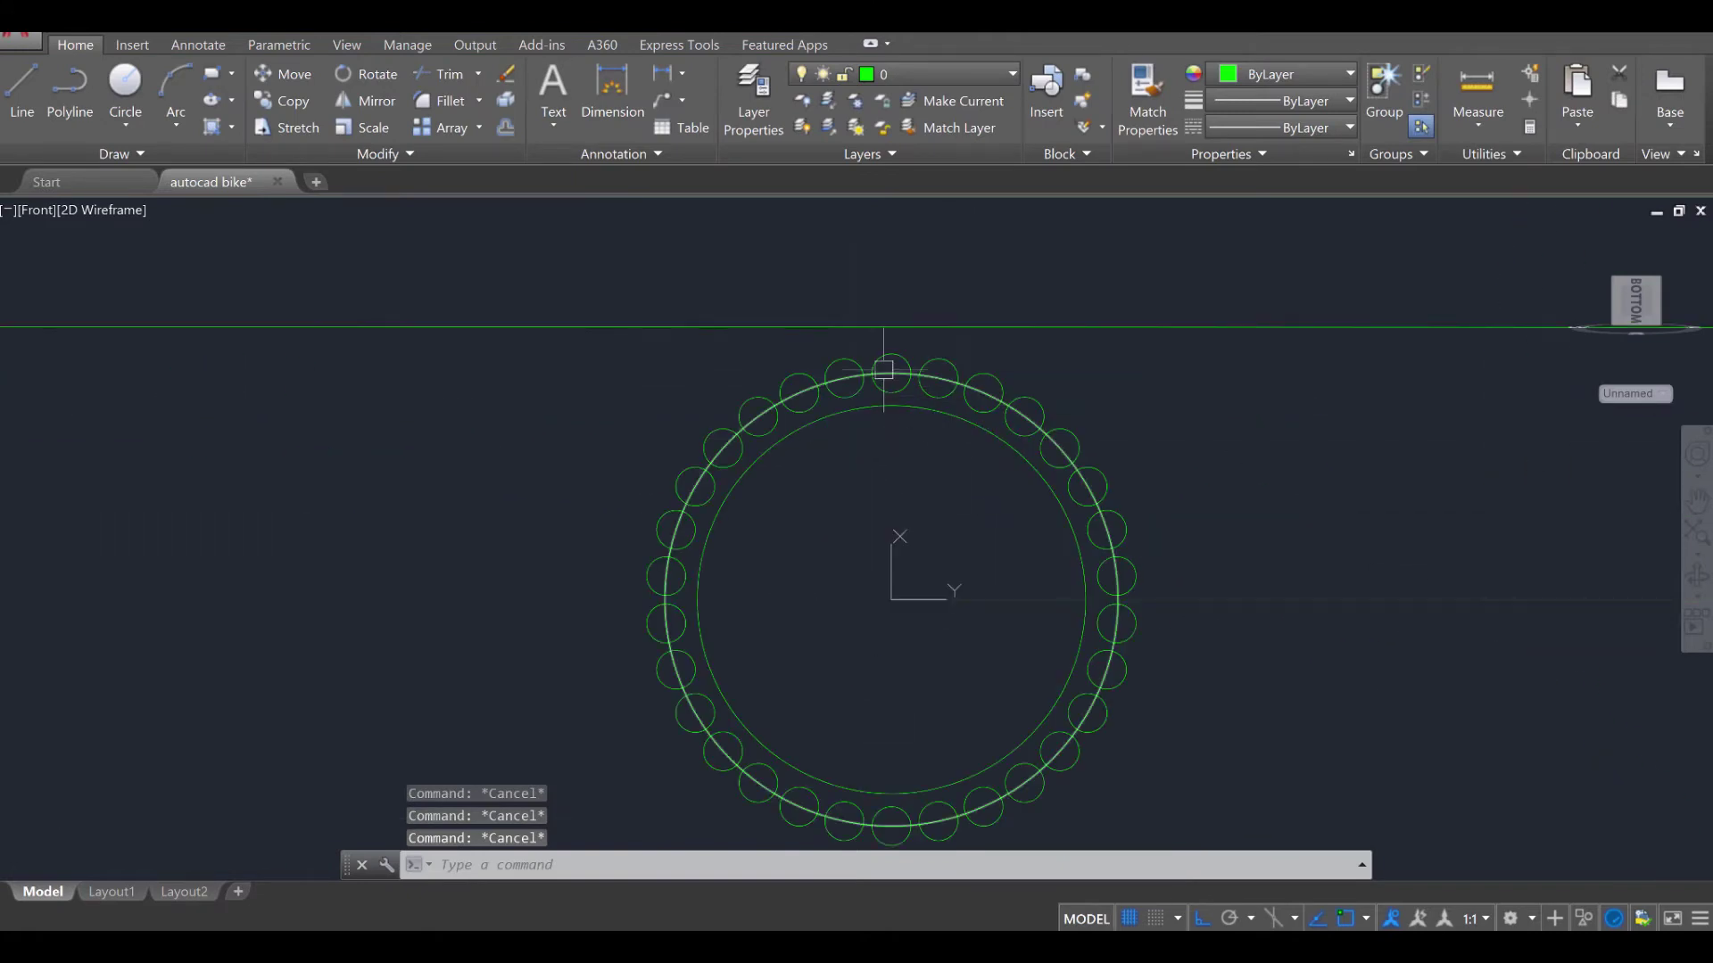
scroll(767, 651, down, 5)
scroll(821, 589, up, 3)
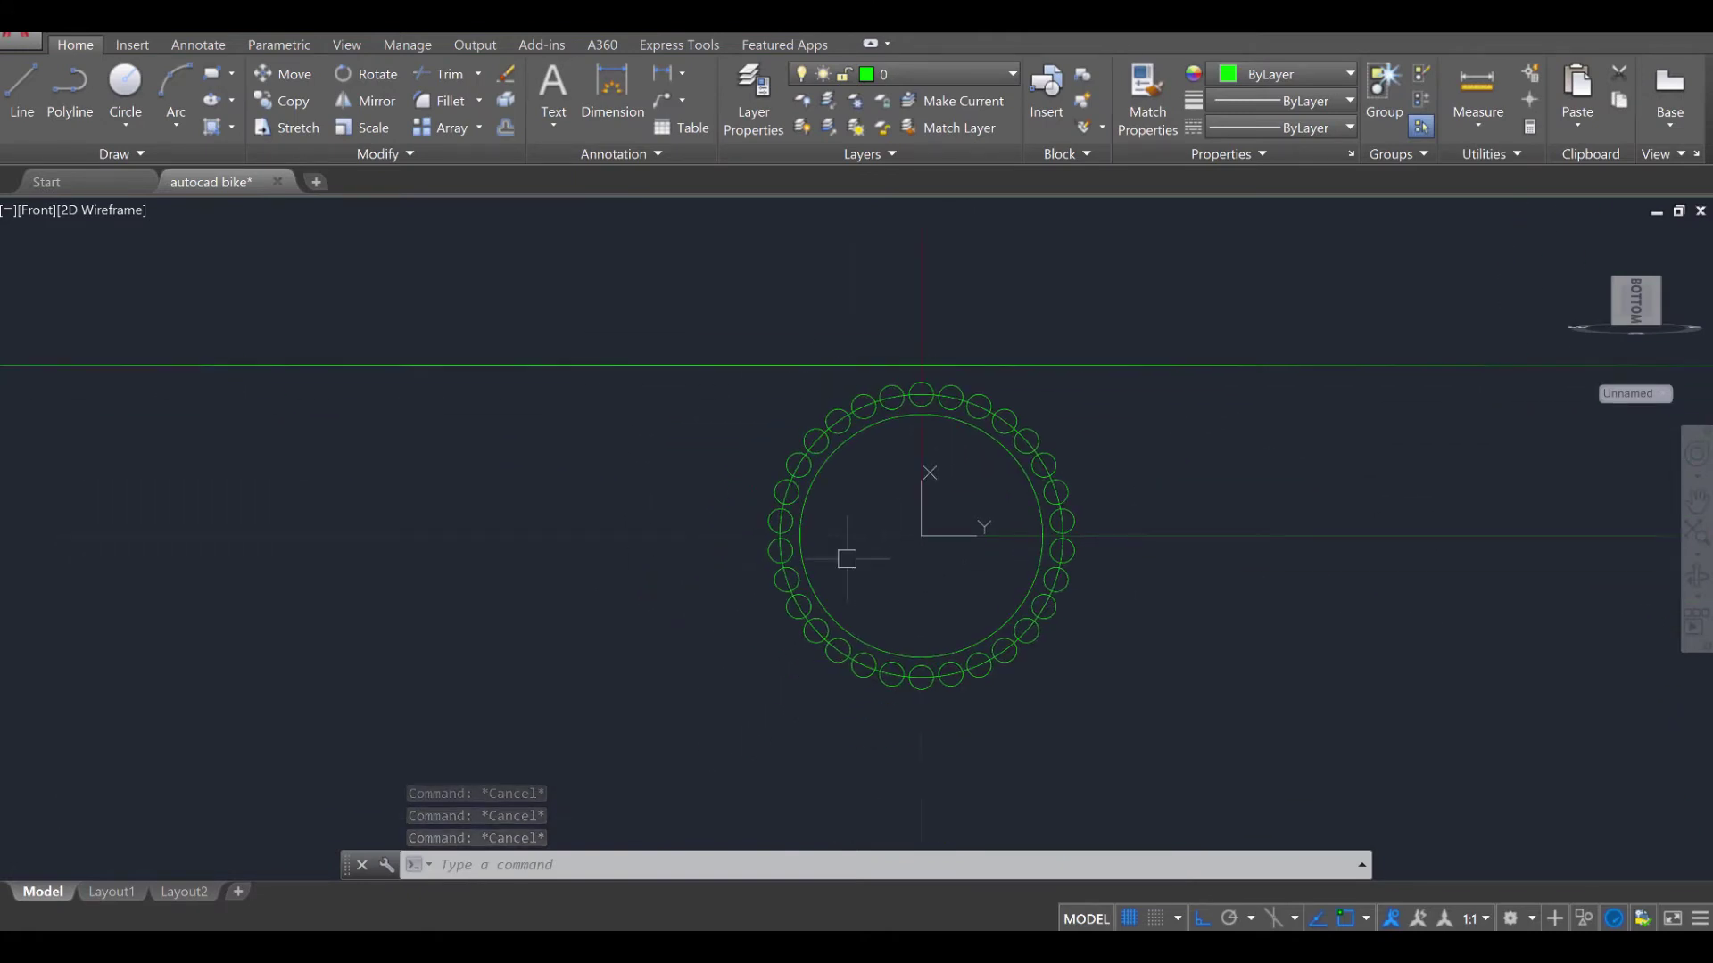
scroll(847, 561, down, 2)
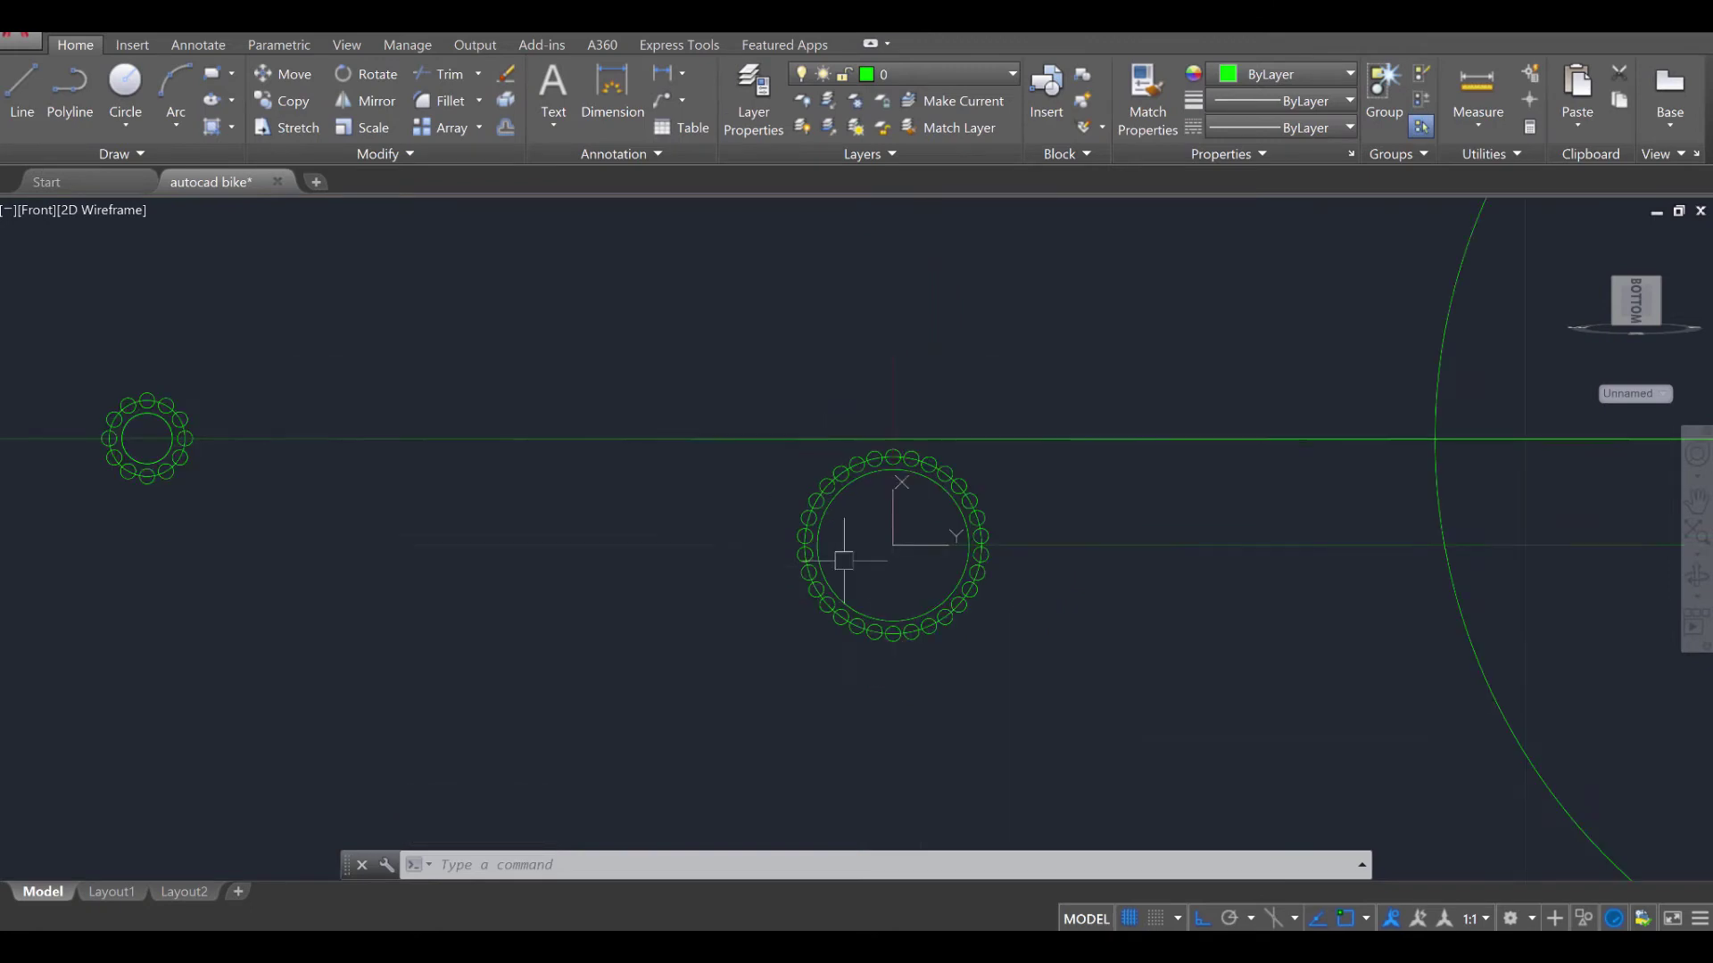
shift+middle_drag(713, 474, 796, 531)
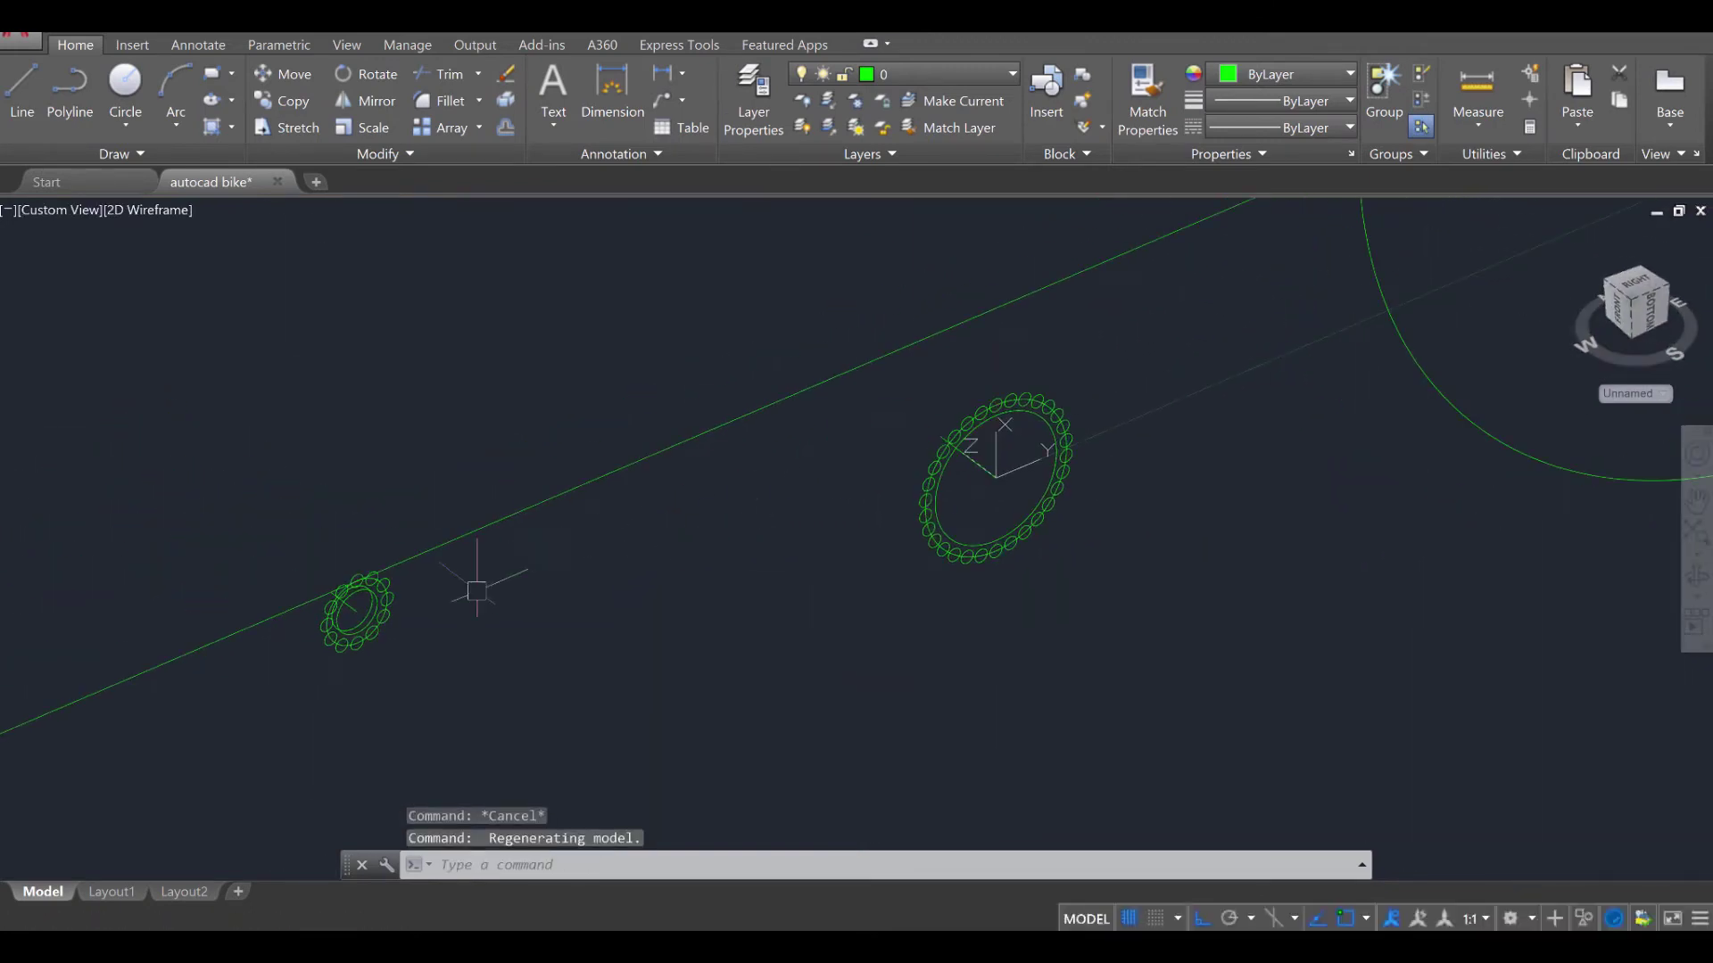
scroll(451, 596, up, 4)
scroll(462, 595, down, 2)
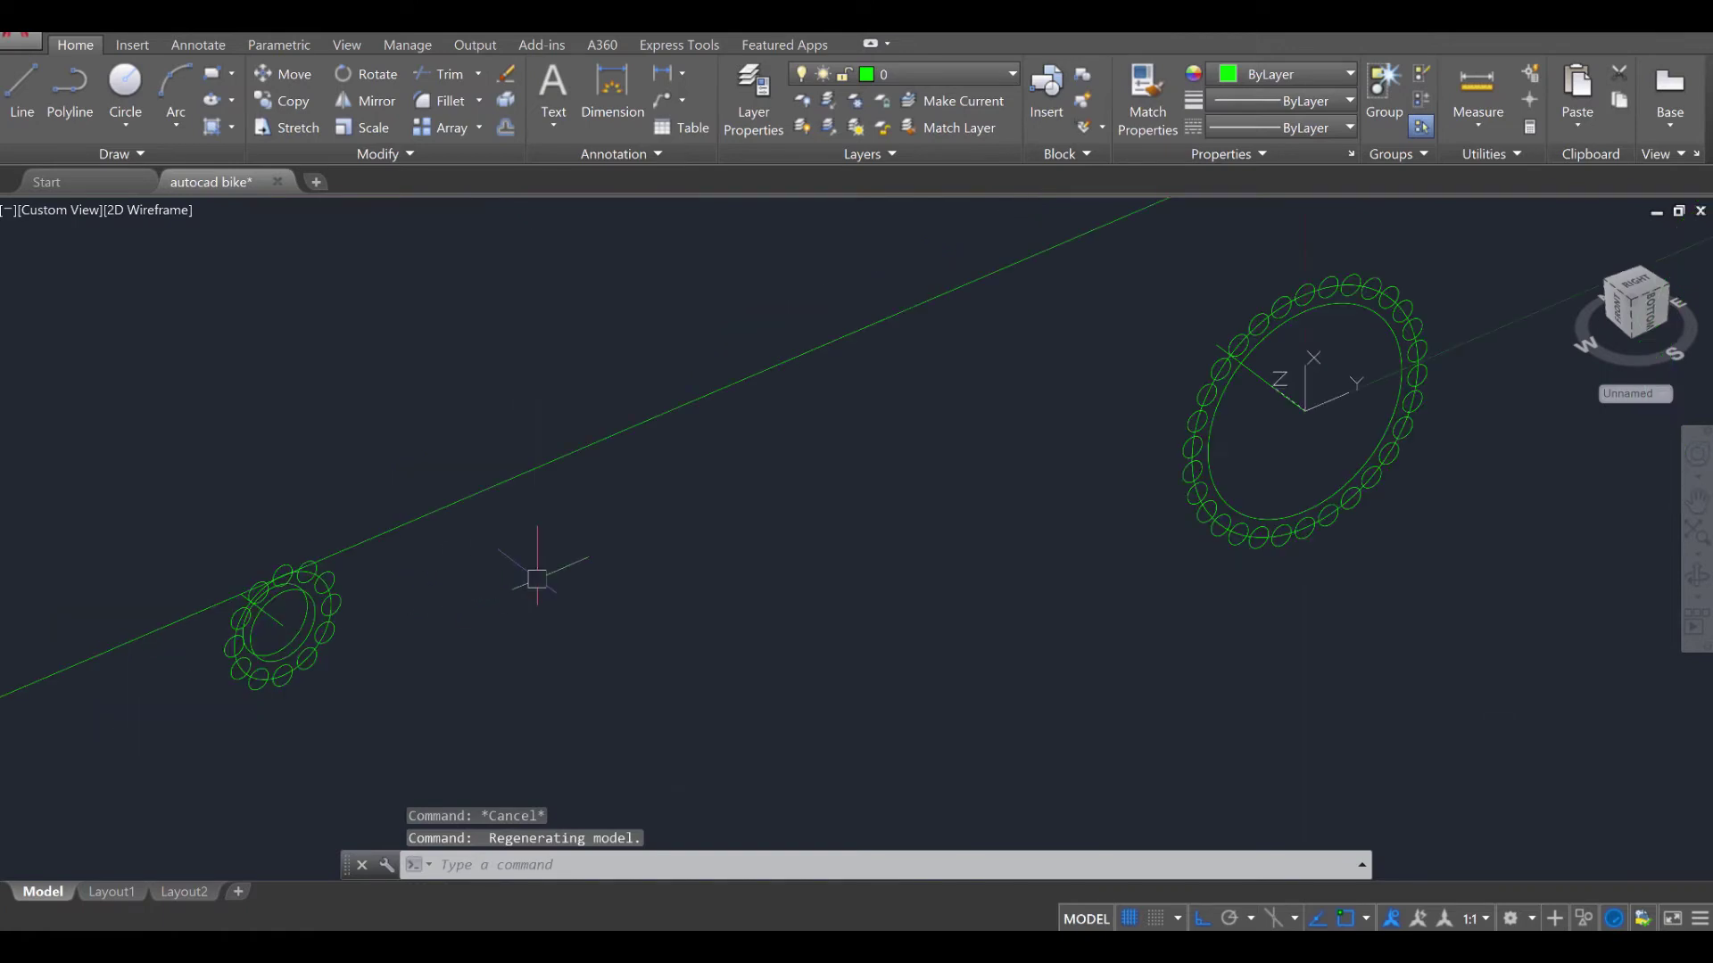
Start a LINE at the small sprocket, then abandon it after panning to the chainring
text(L)
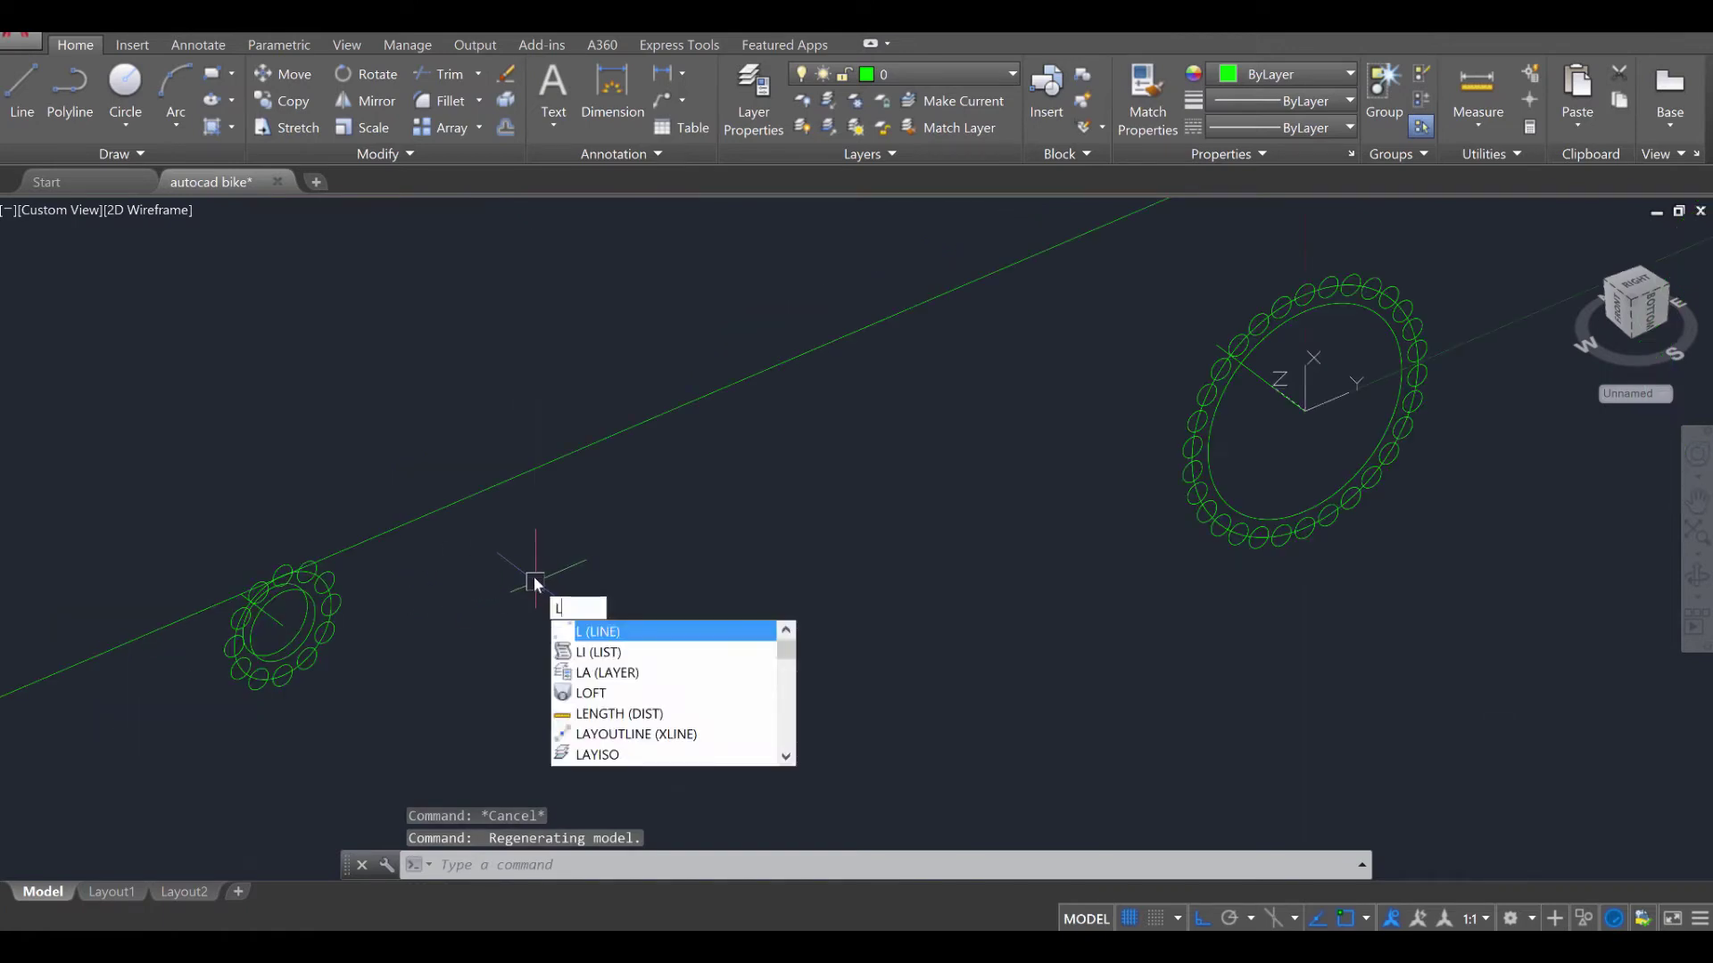
key(Return)
scroll(263, 558, up, 4)
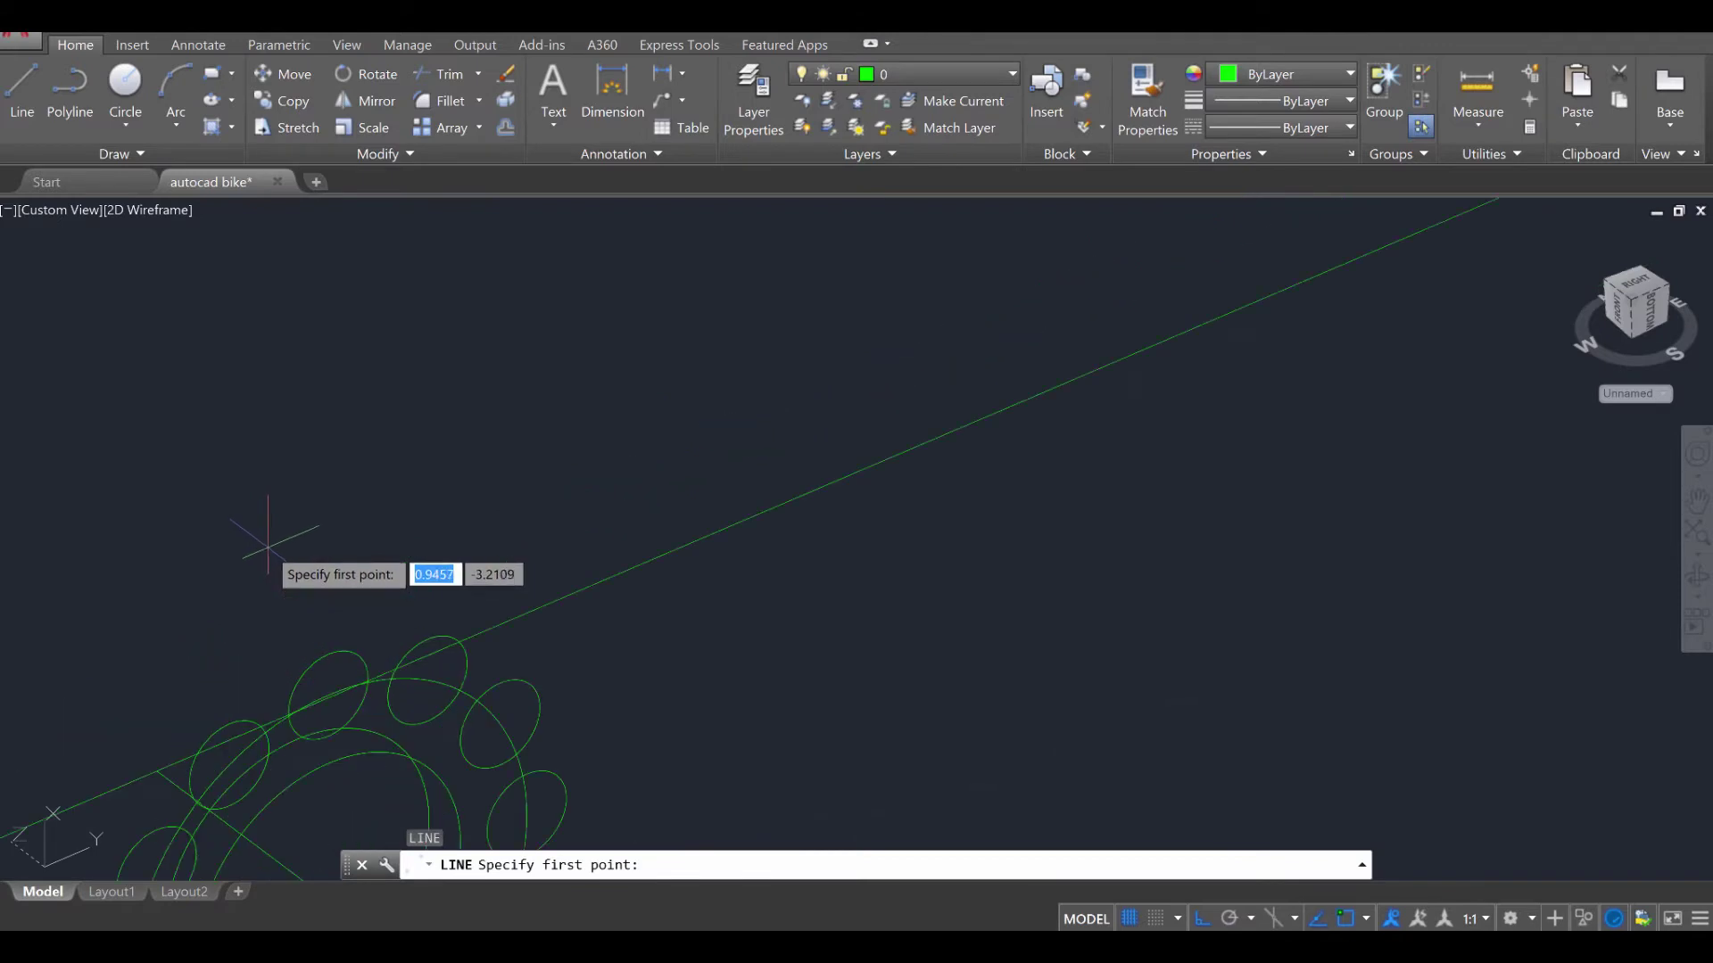
click(337, 649)
scroll(348, 651, down, 3)
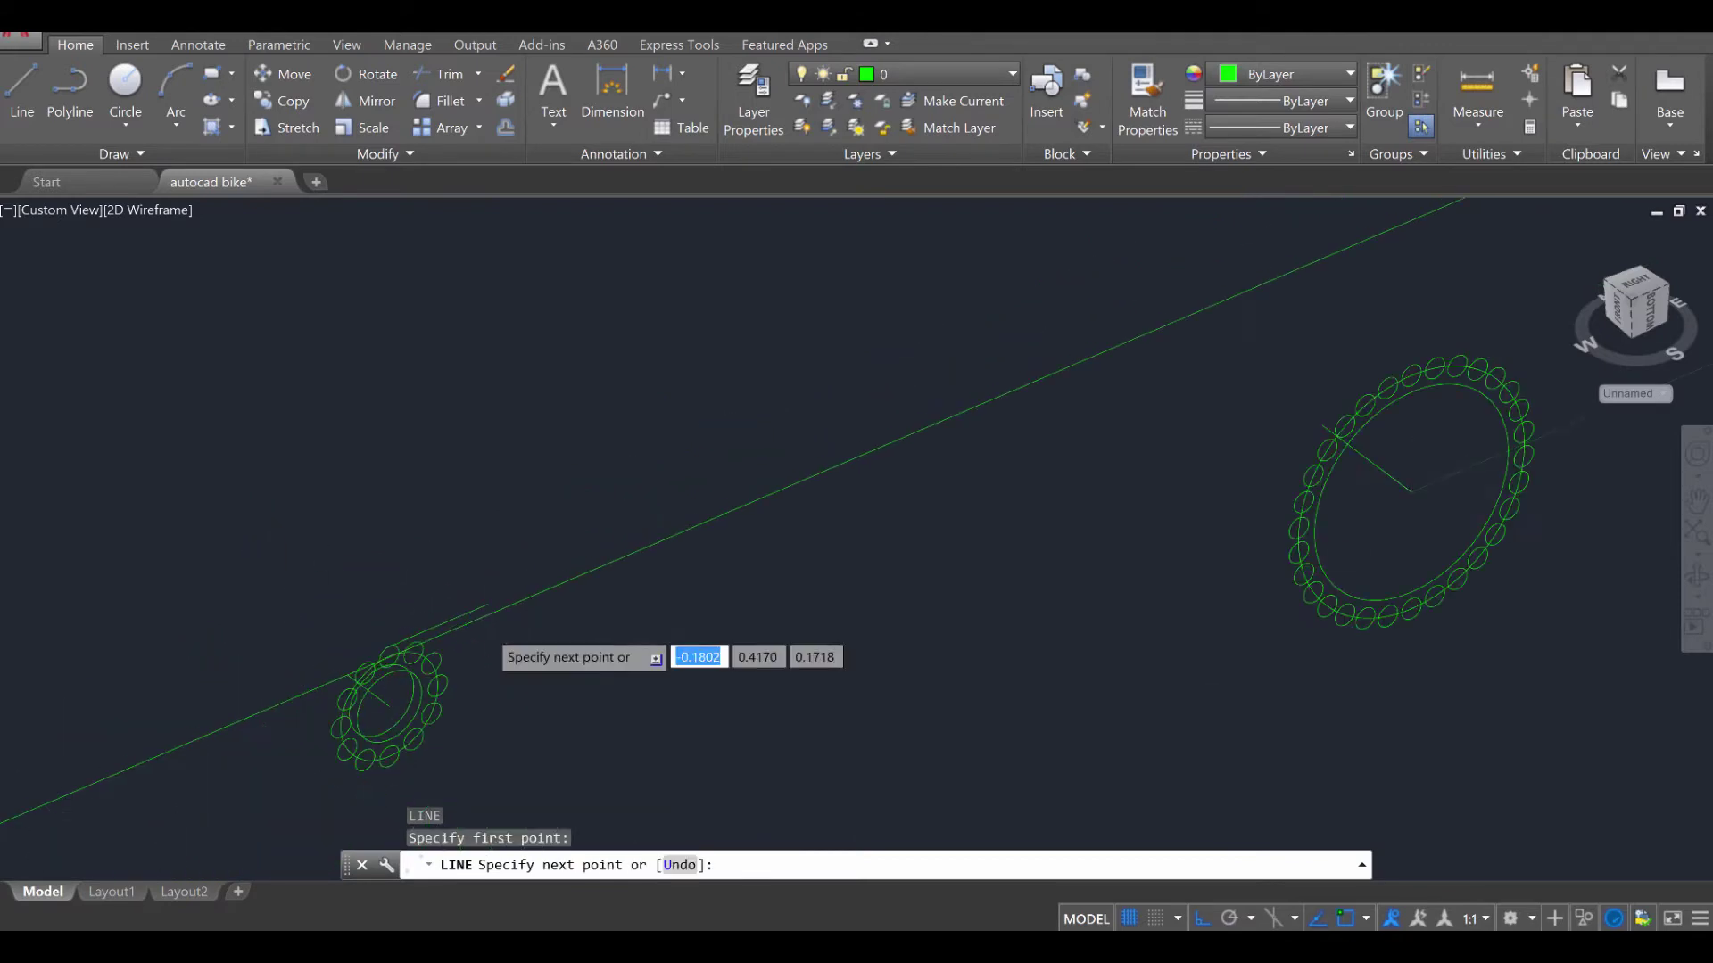
scroll(504, 611, down, 2)
middle_drag(860, 561, 384, 651)
scroll(600, 501, up, 4)
scroll(600, 537, up, 4)
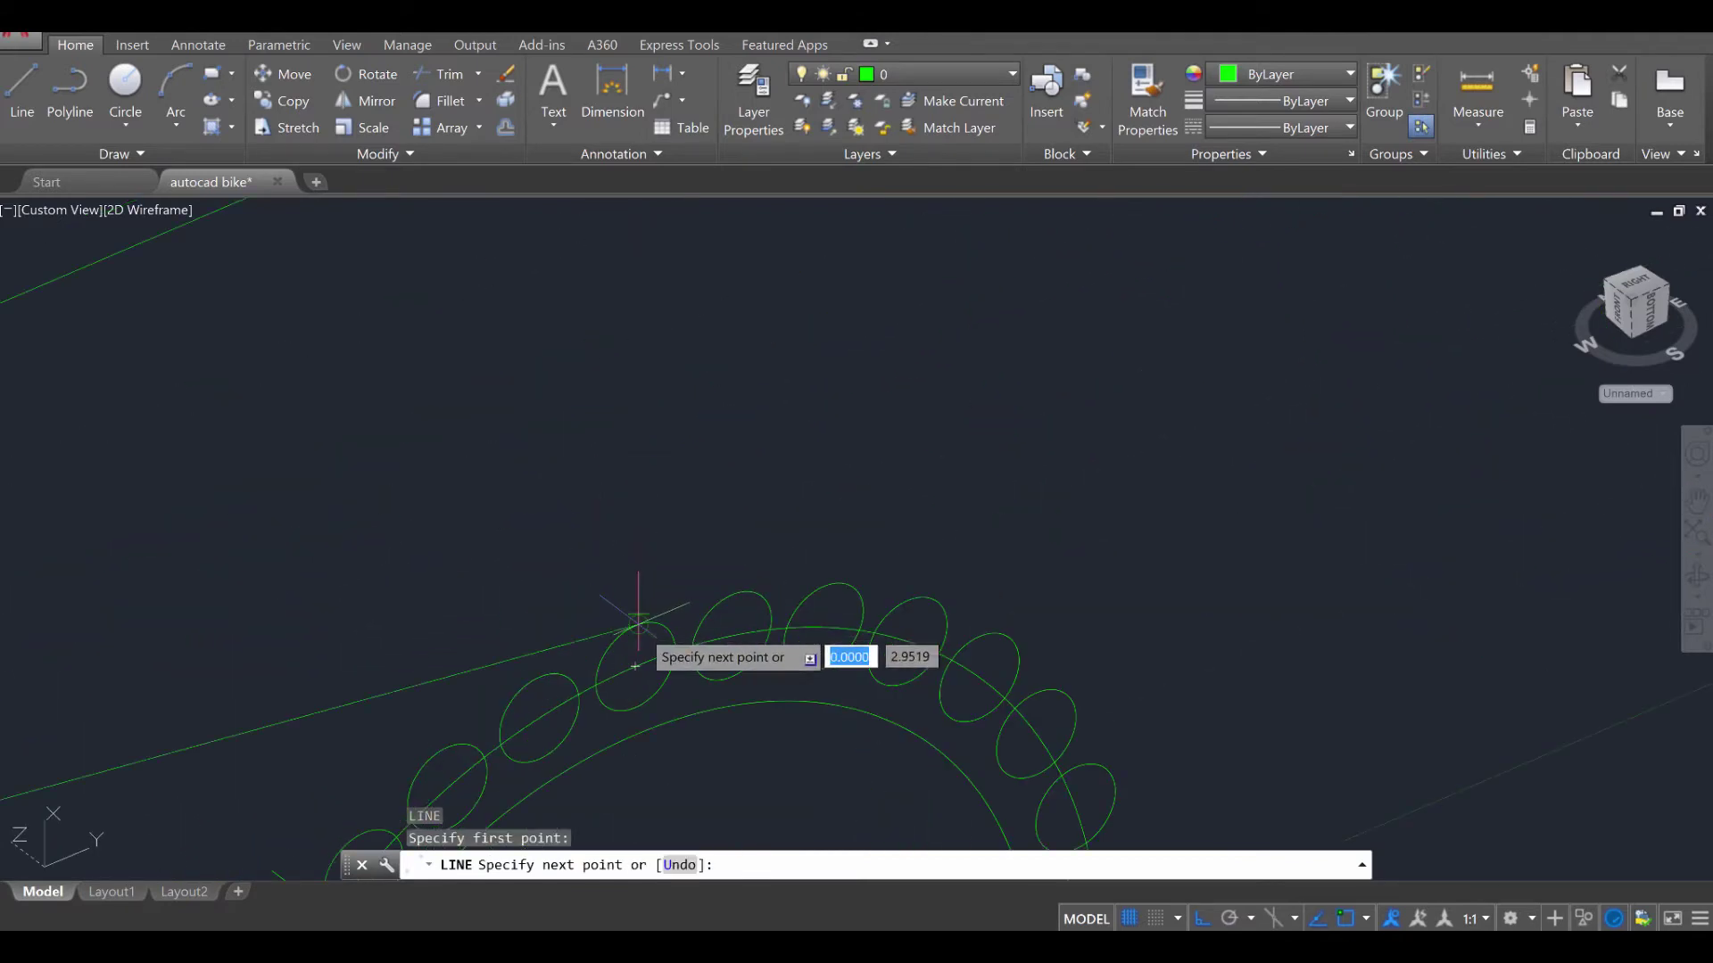
scroll(634, 657, down, 5)
middle_drag(639, 657, 780, 395)
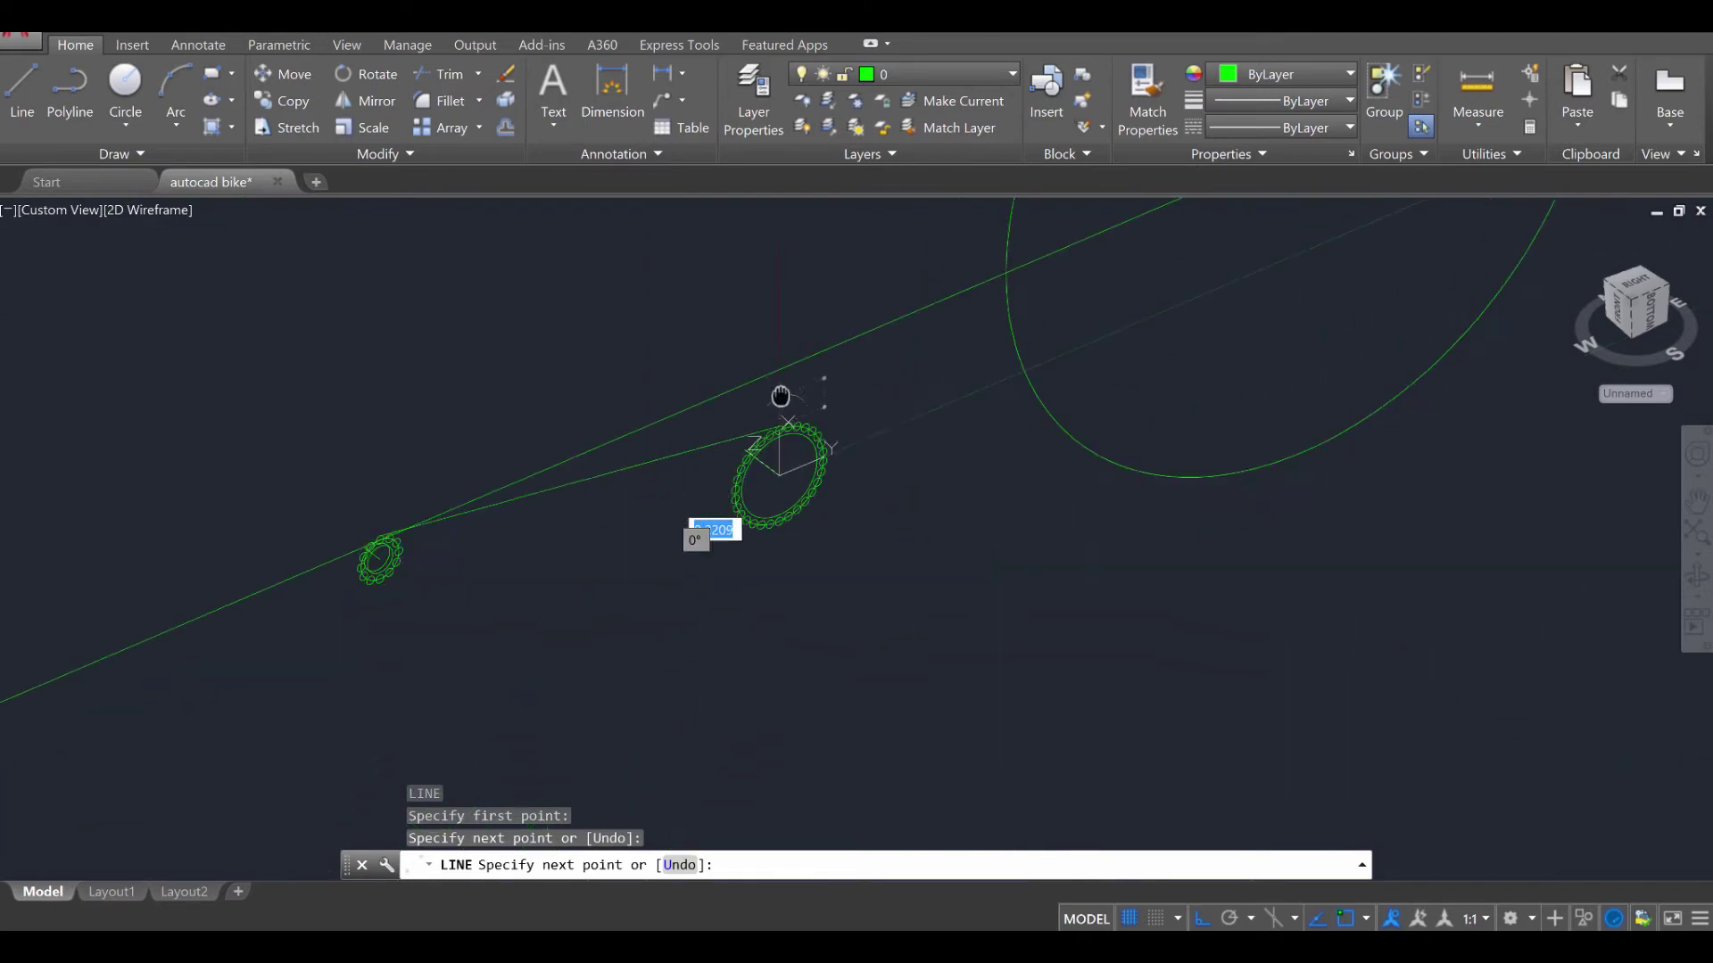
scroll(458, 611, up, 2)
key(Escape)
key(Escape)
scroll(419, 548, up, 4)
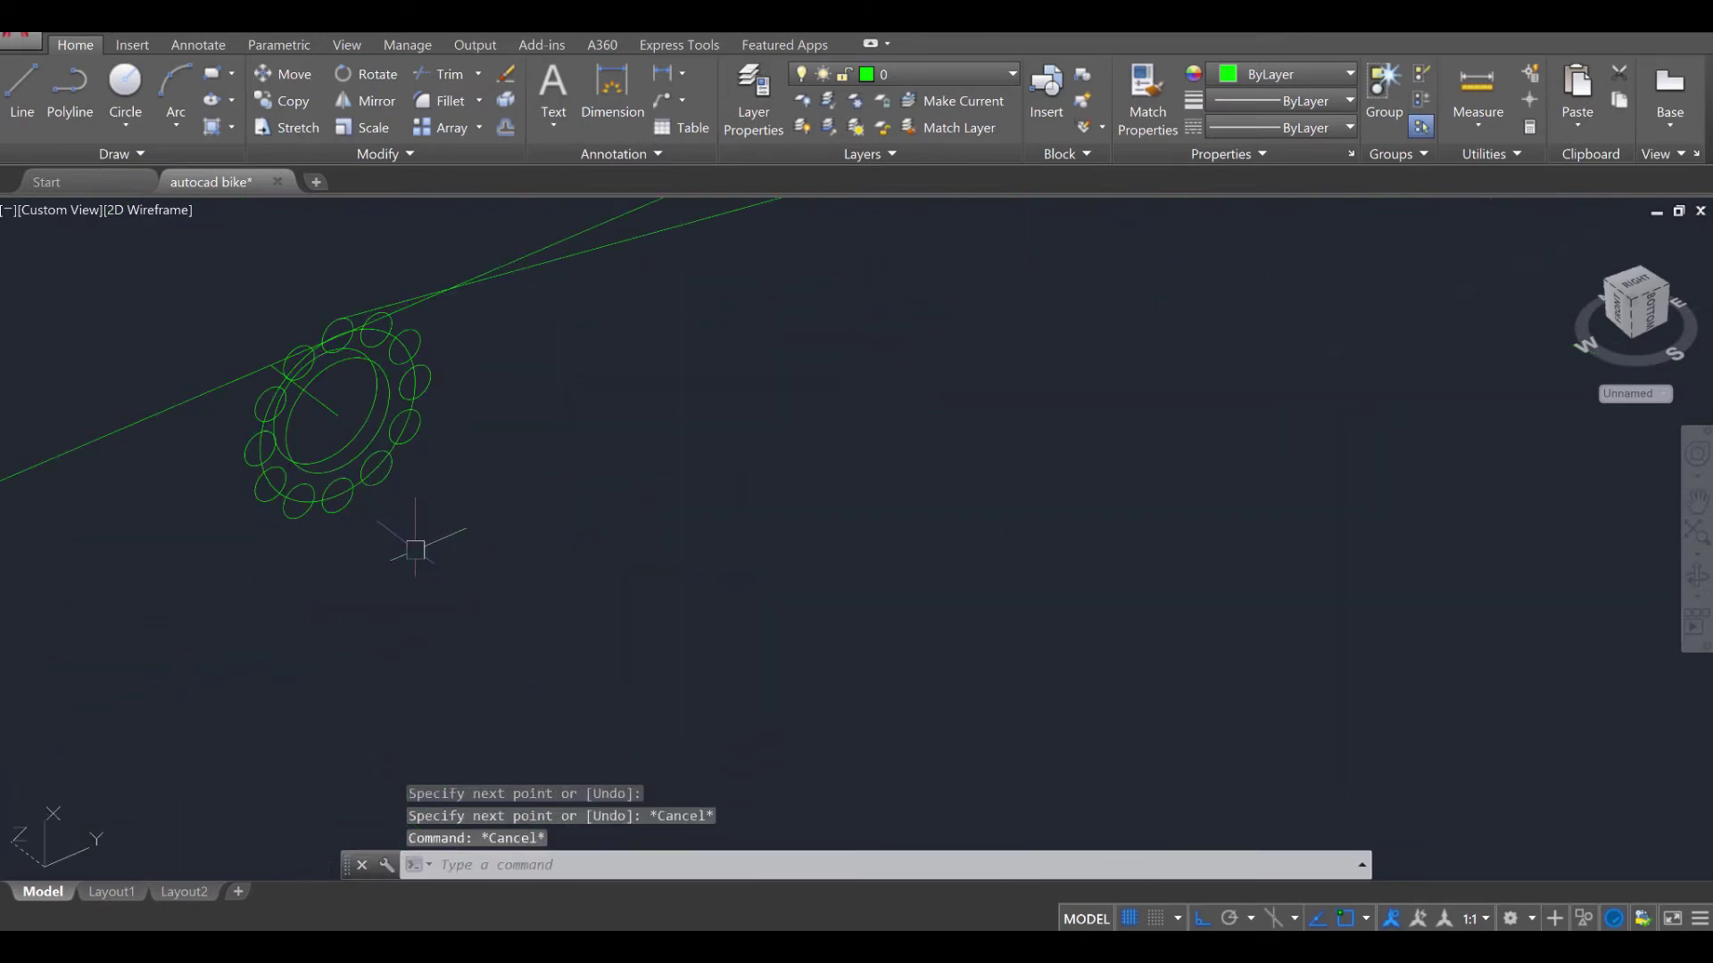
Draw the first chain run from the small sprocket's bottom, tangent to the large chainring
key(Return)
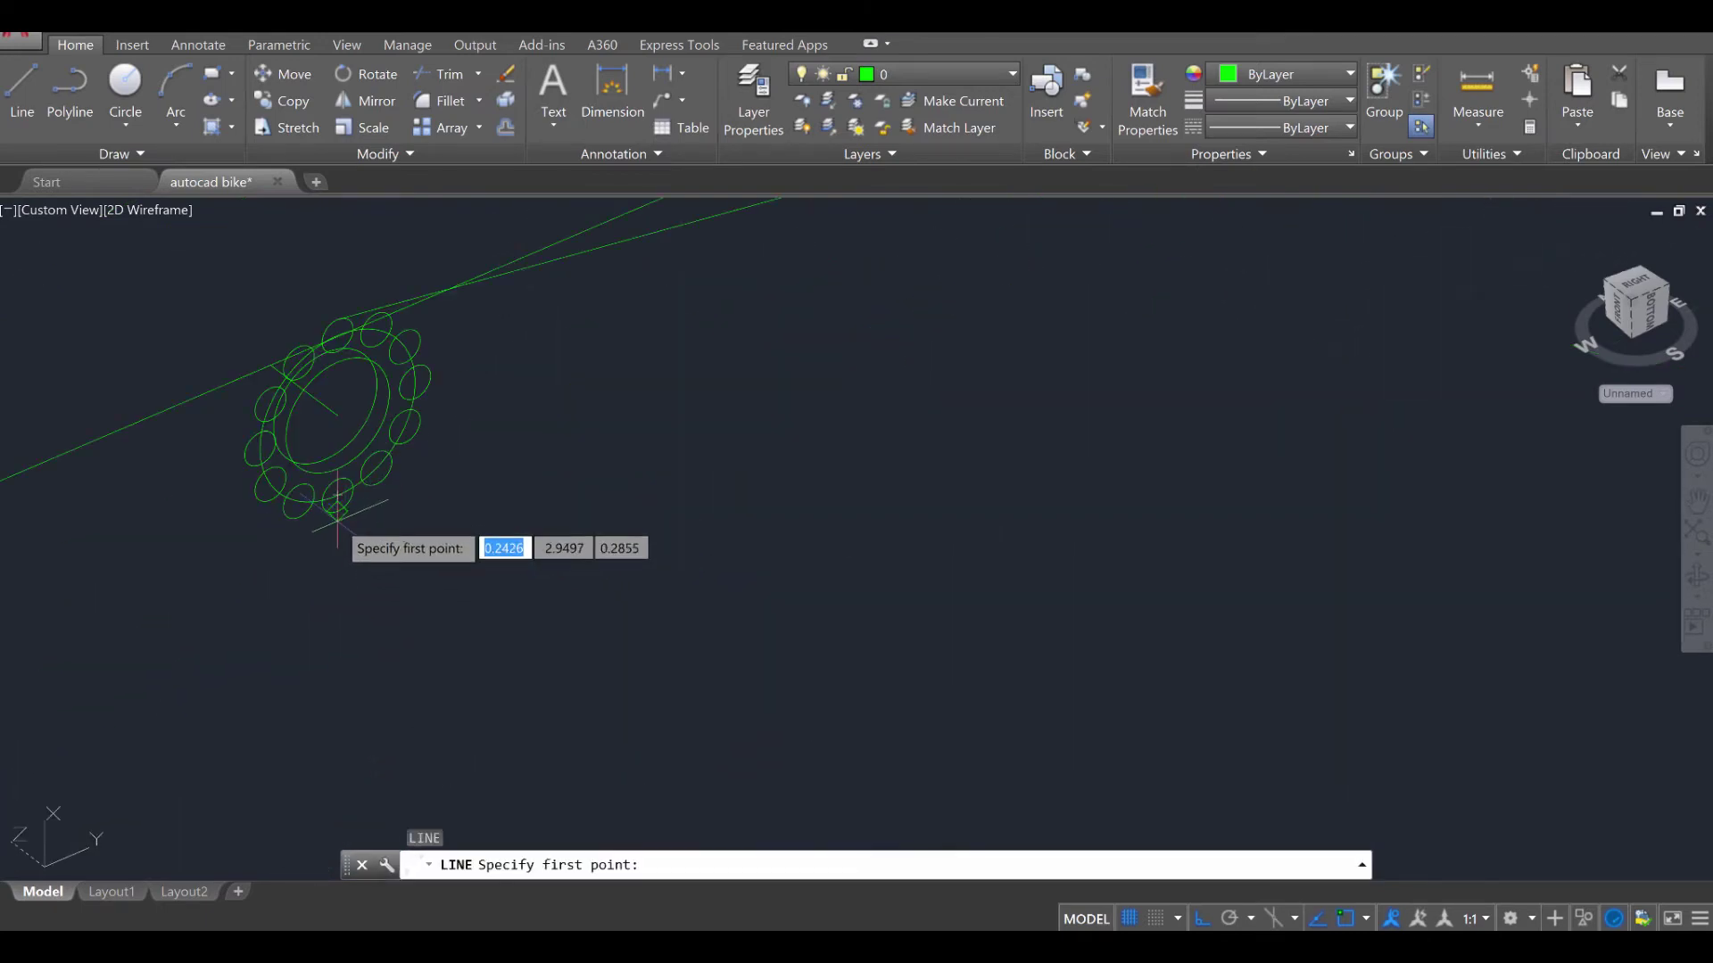
click(337, 511)
scroll(433, 543, down, 5)
middle_drag(985, 524, 615, 553)
scroll(612, 551, up, 5)
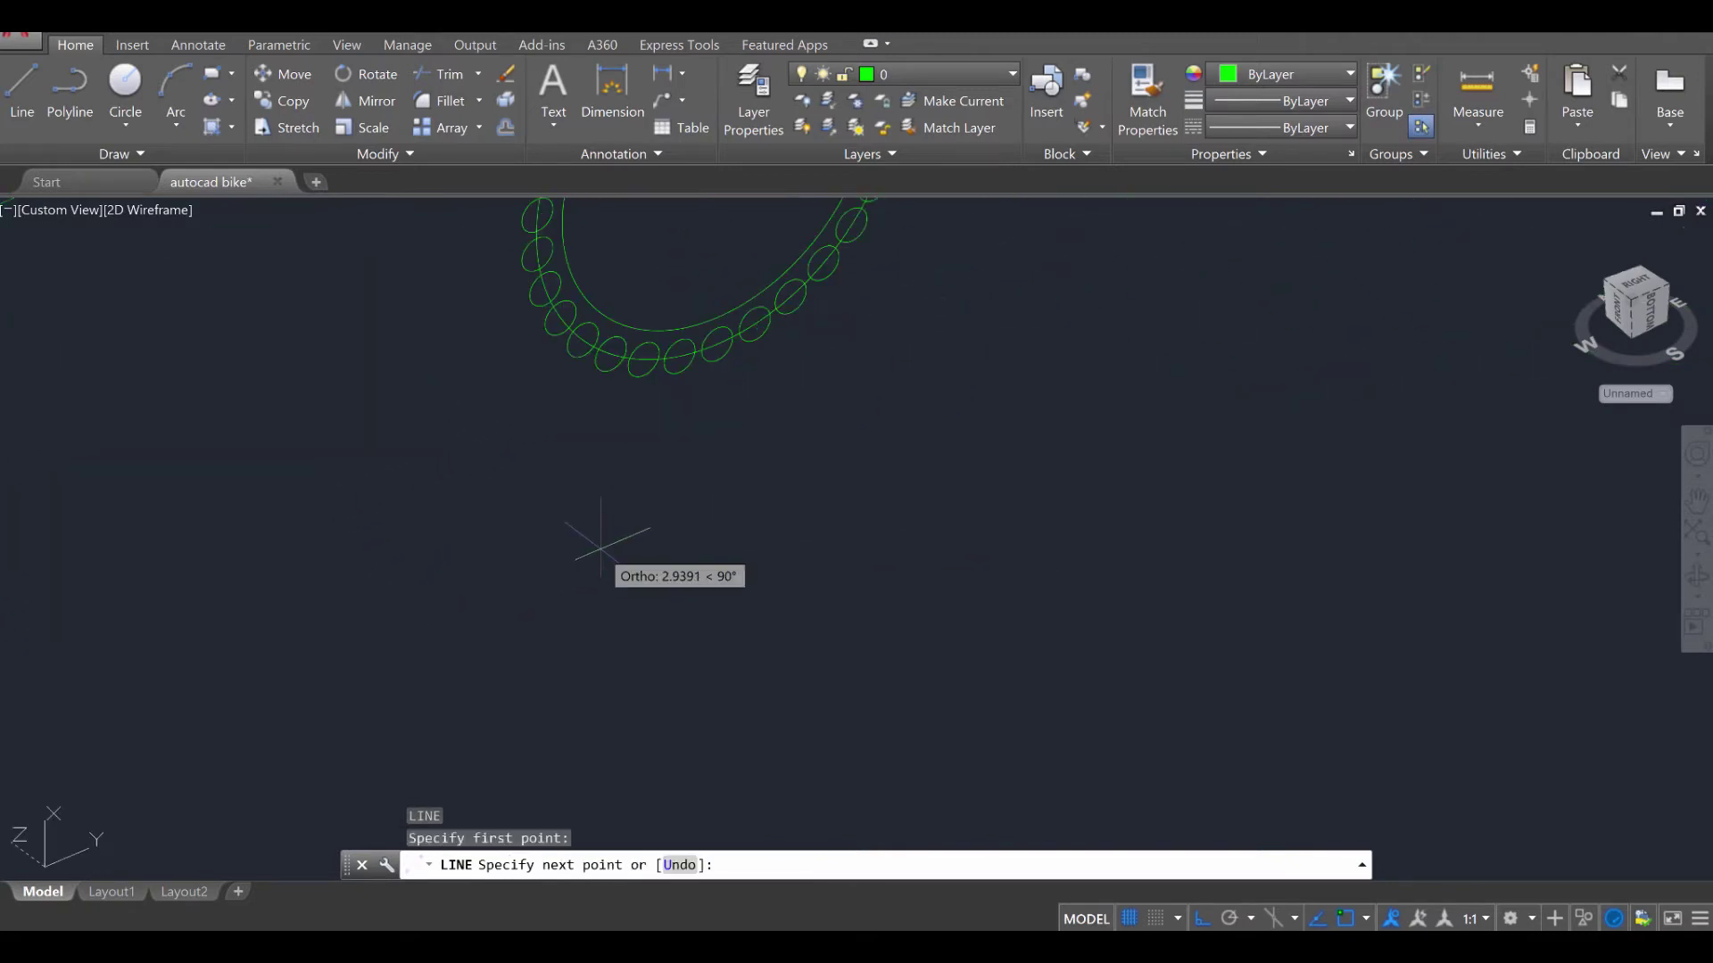
click(717, 360)
scroll(732, 401, down, 5)
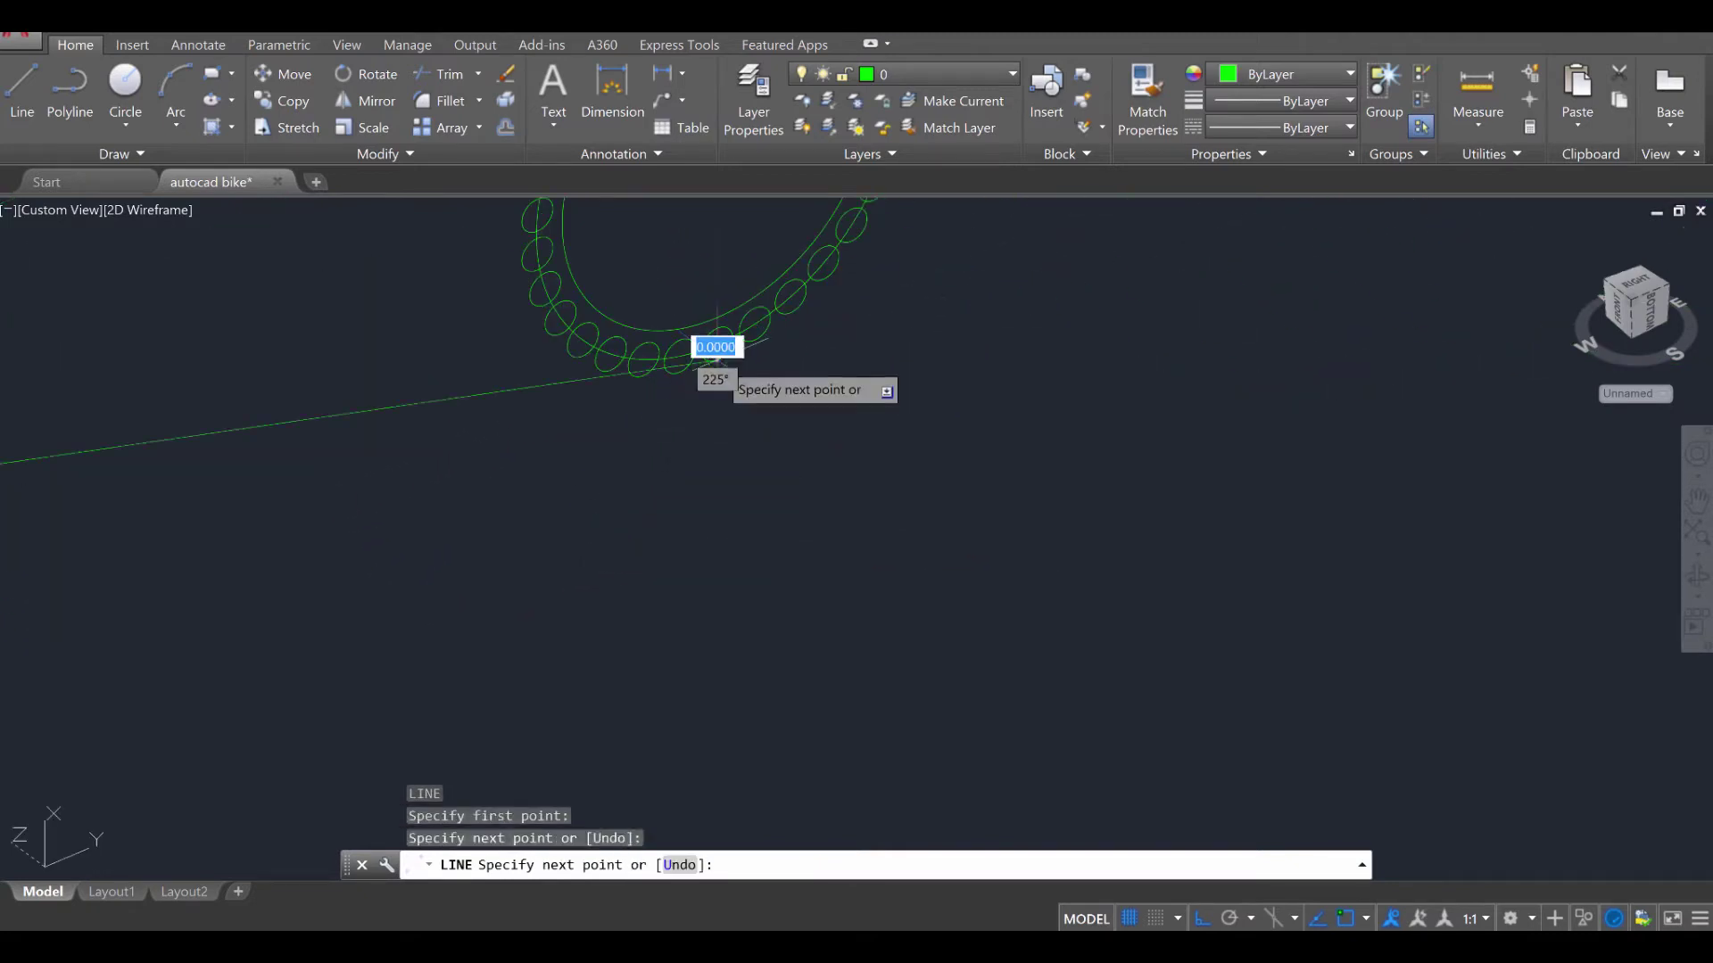
key(Escape)
key(Escape)
Reorient the view and attempt another line from a small sprocket tooth, then cancel it
shift+middle_drag(782, 472, 803, 435)
middle_drag(276, 485, 425, 511)
middle_drag(424, 511, 624, 540)
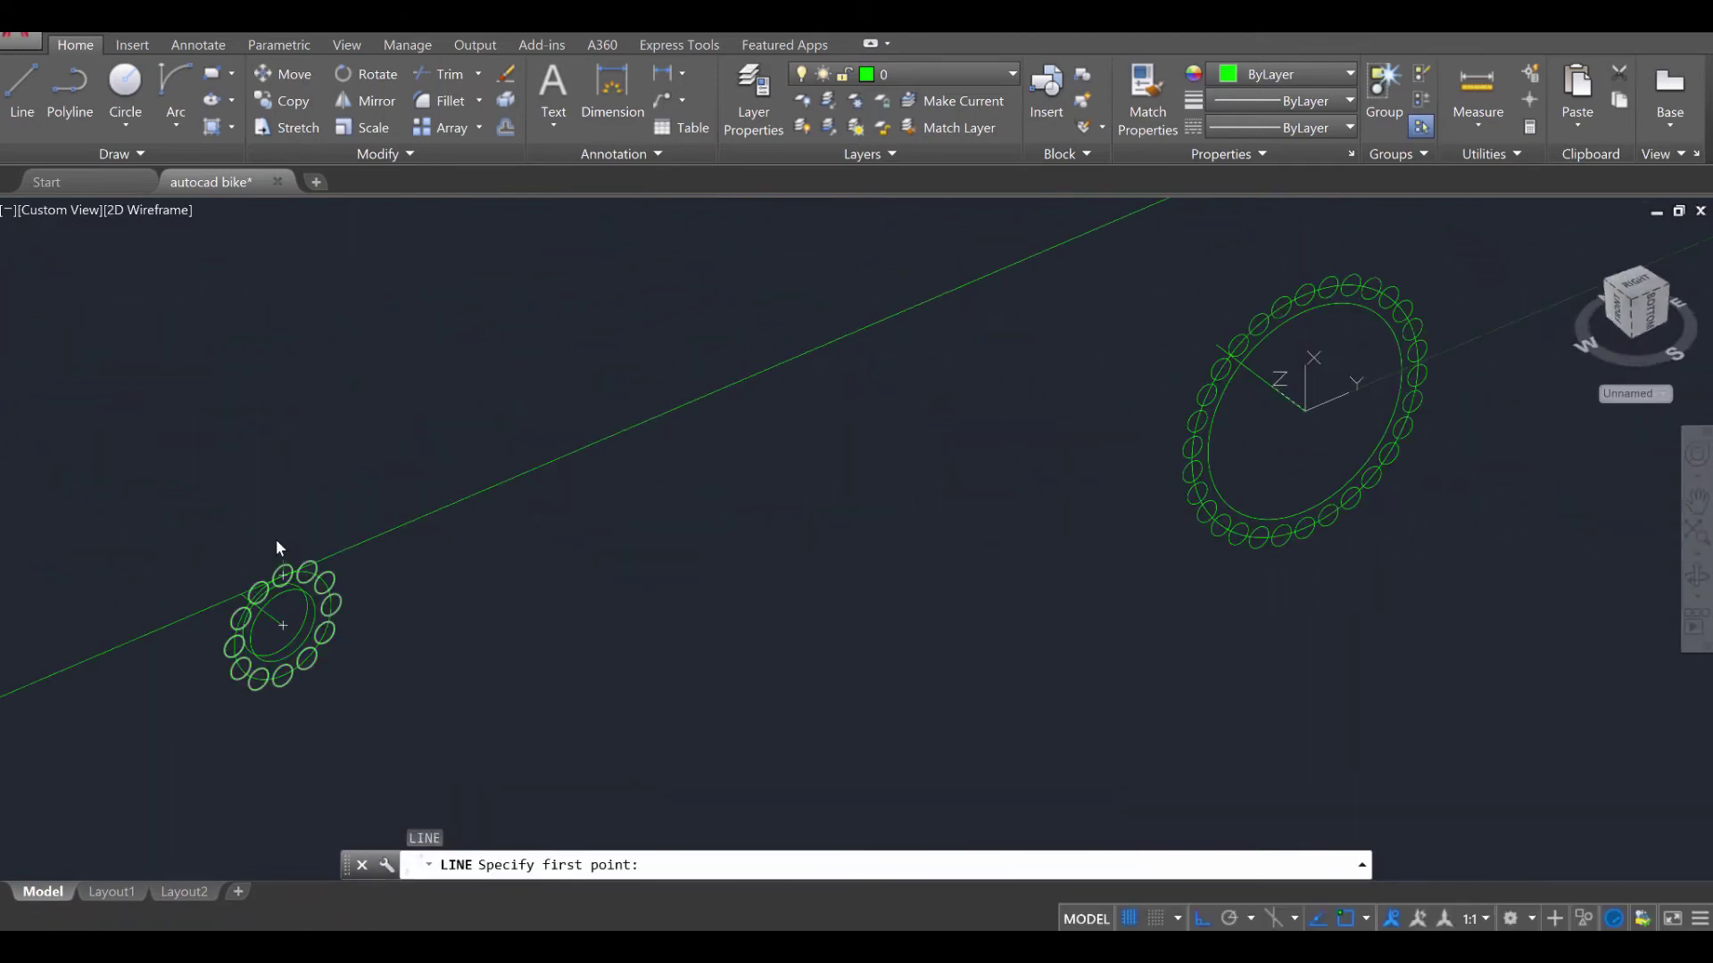
scroll(281, 562, up, 4)
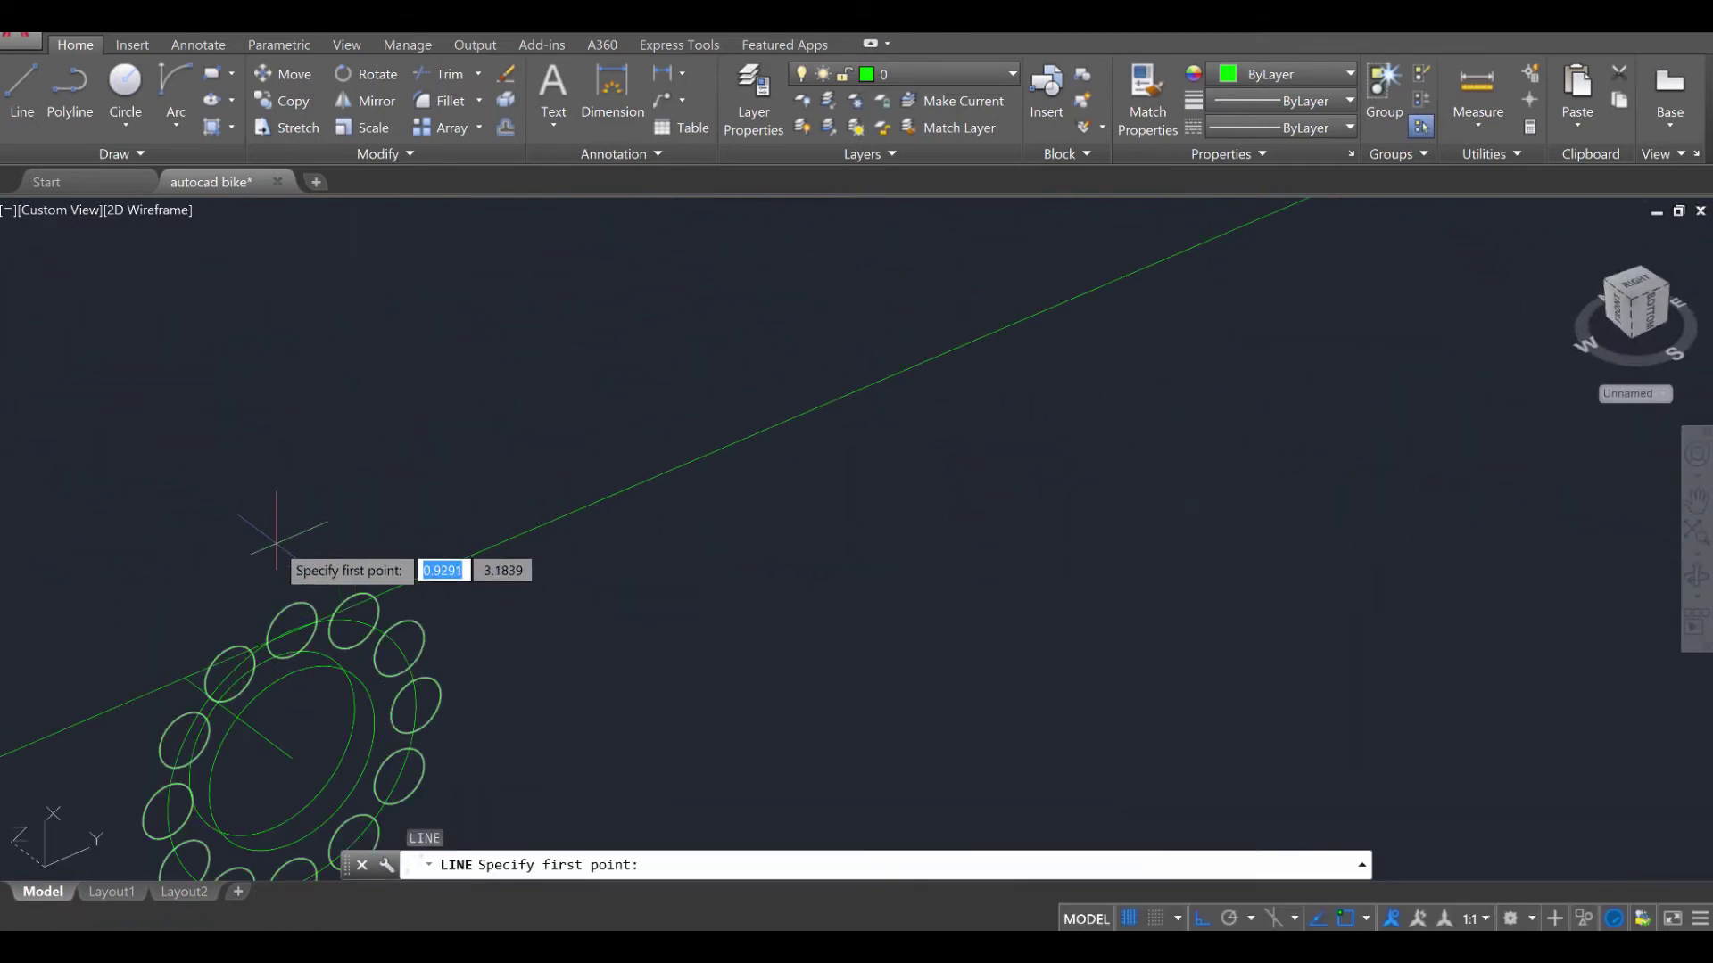
scroll(290, 634, up, 2)
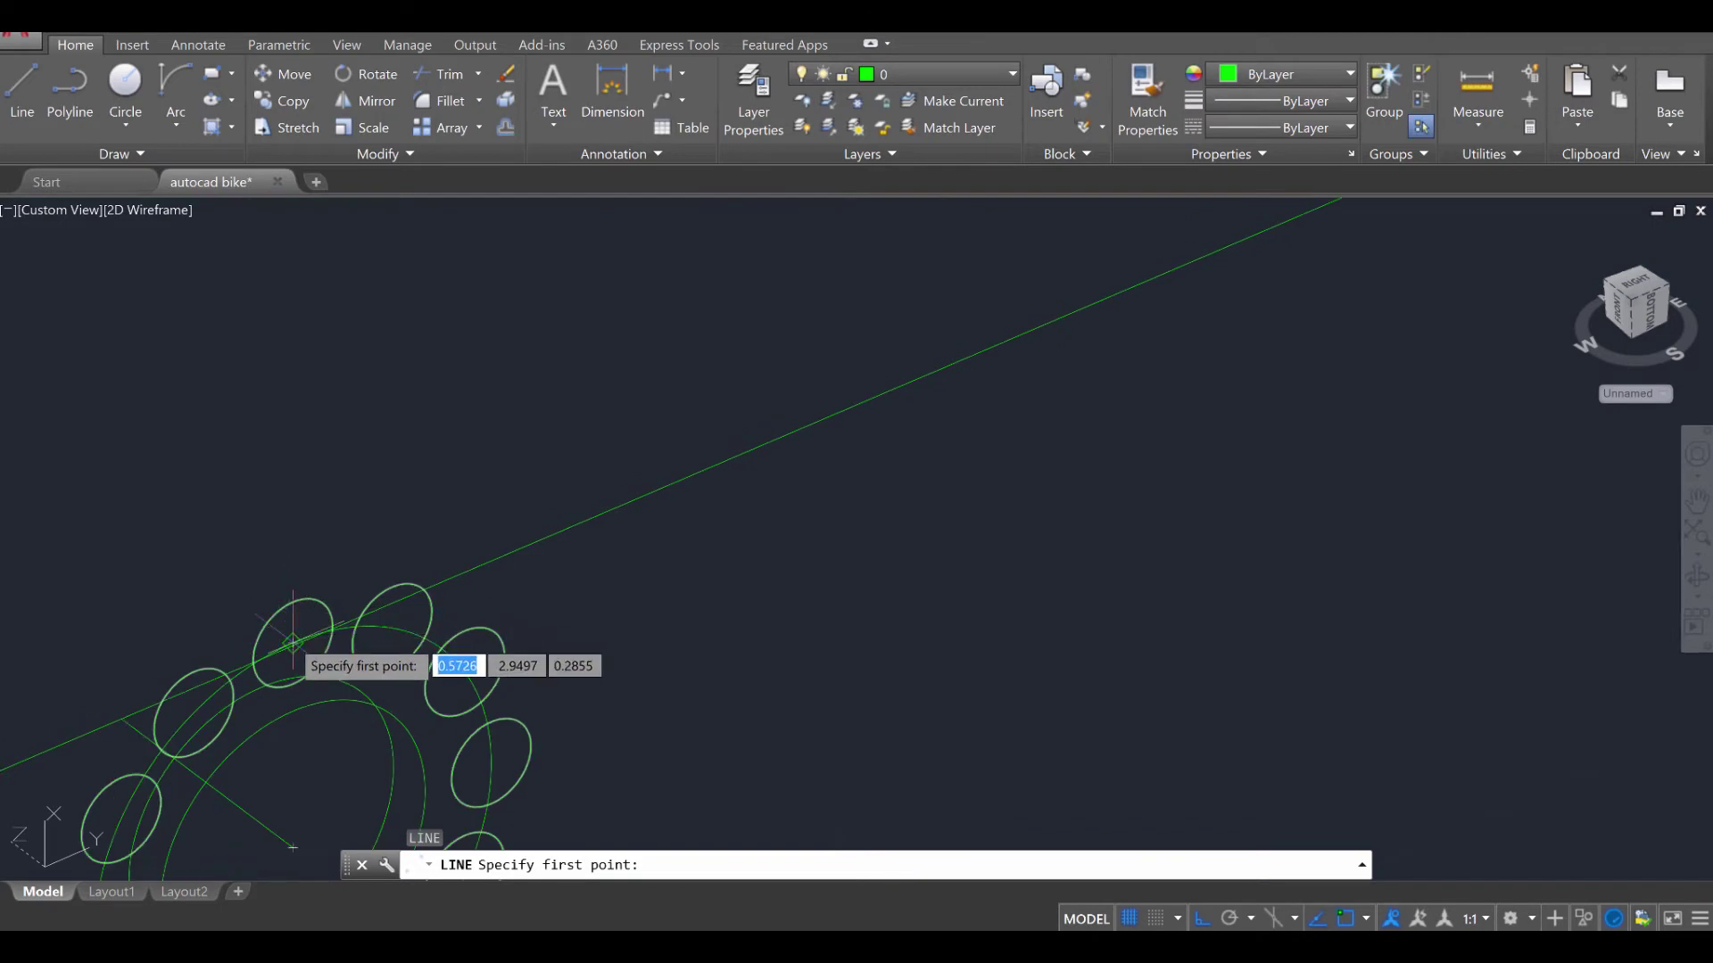
click(291, 642)
scroll(375, 616, down, 2)
scroll(455, 615, down, 3)
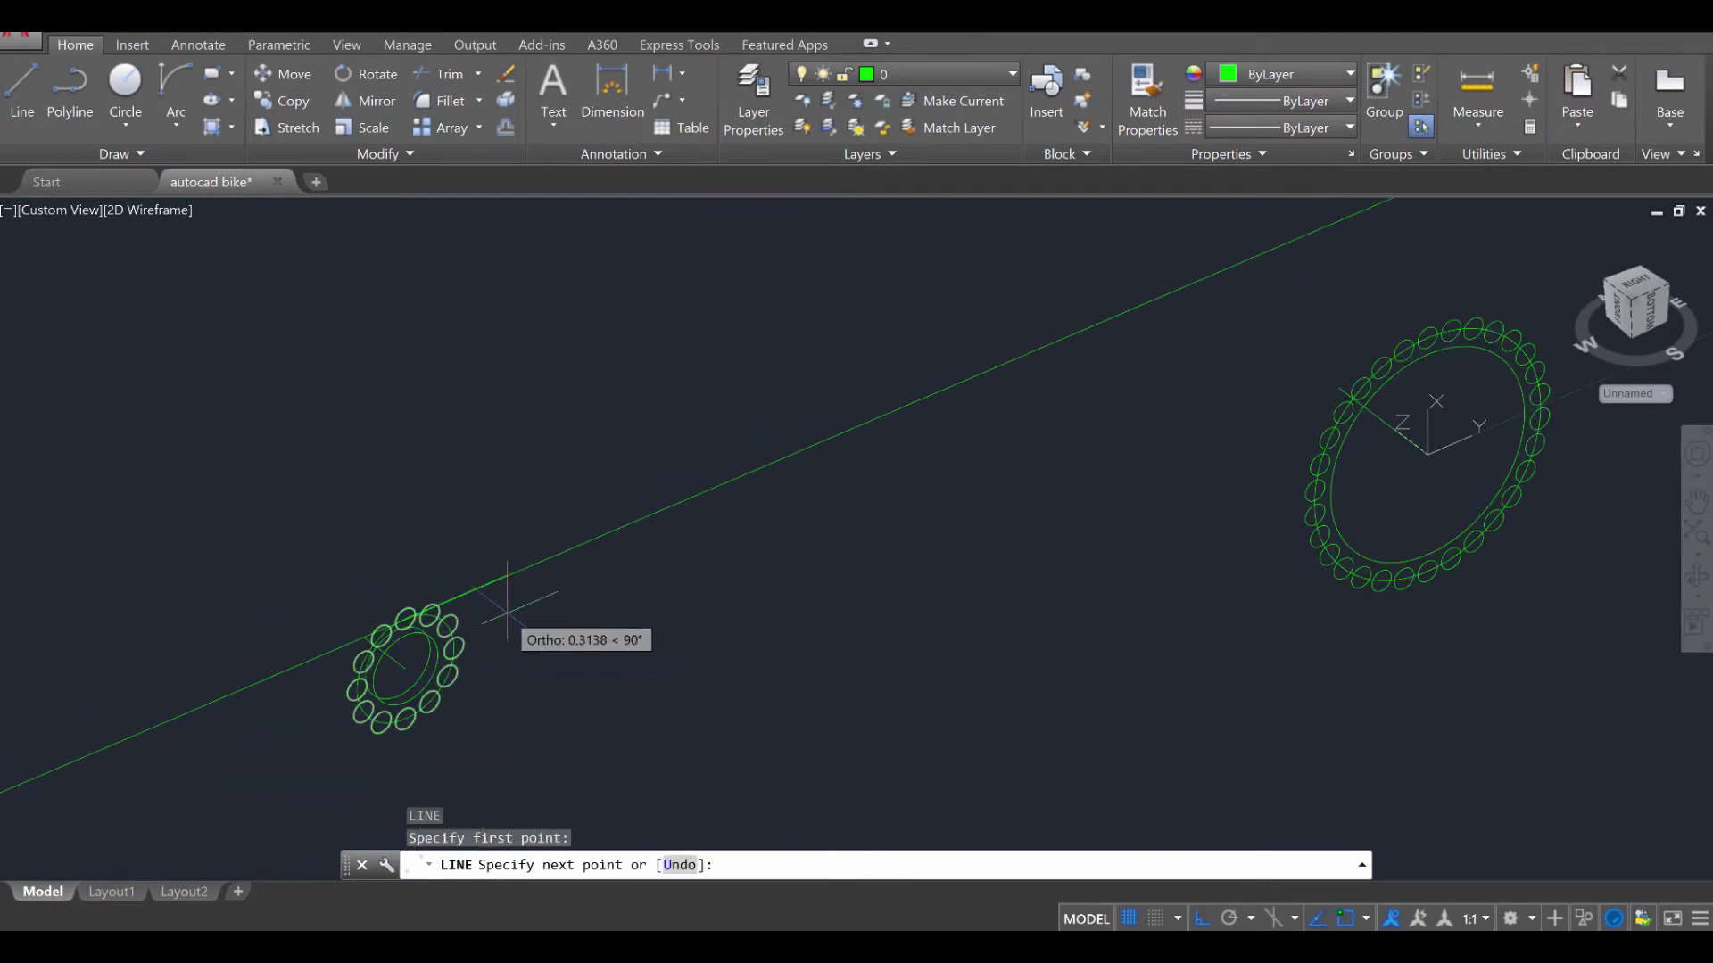
middle_drag(1128, 490, 764, 528)
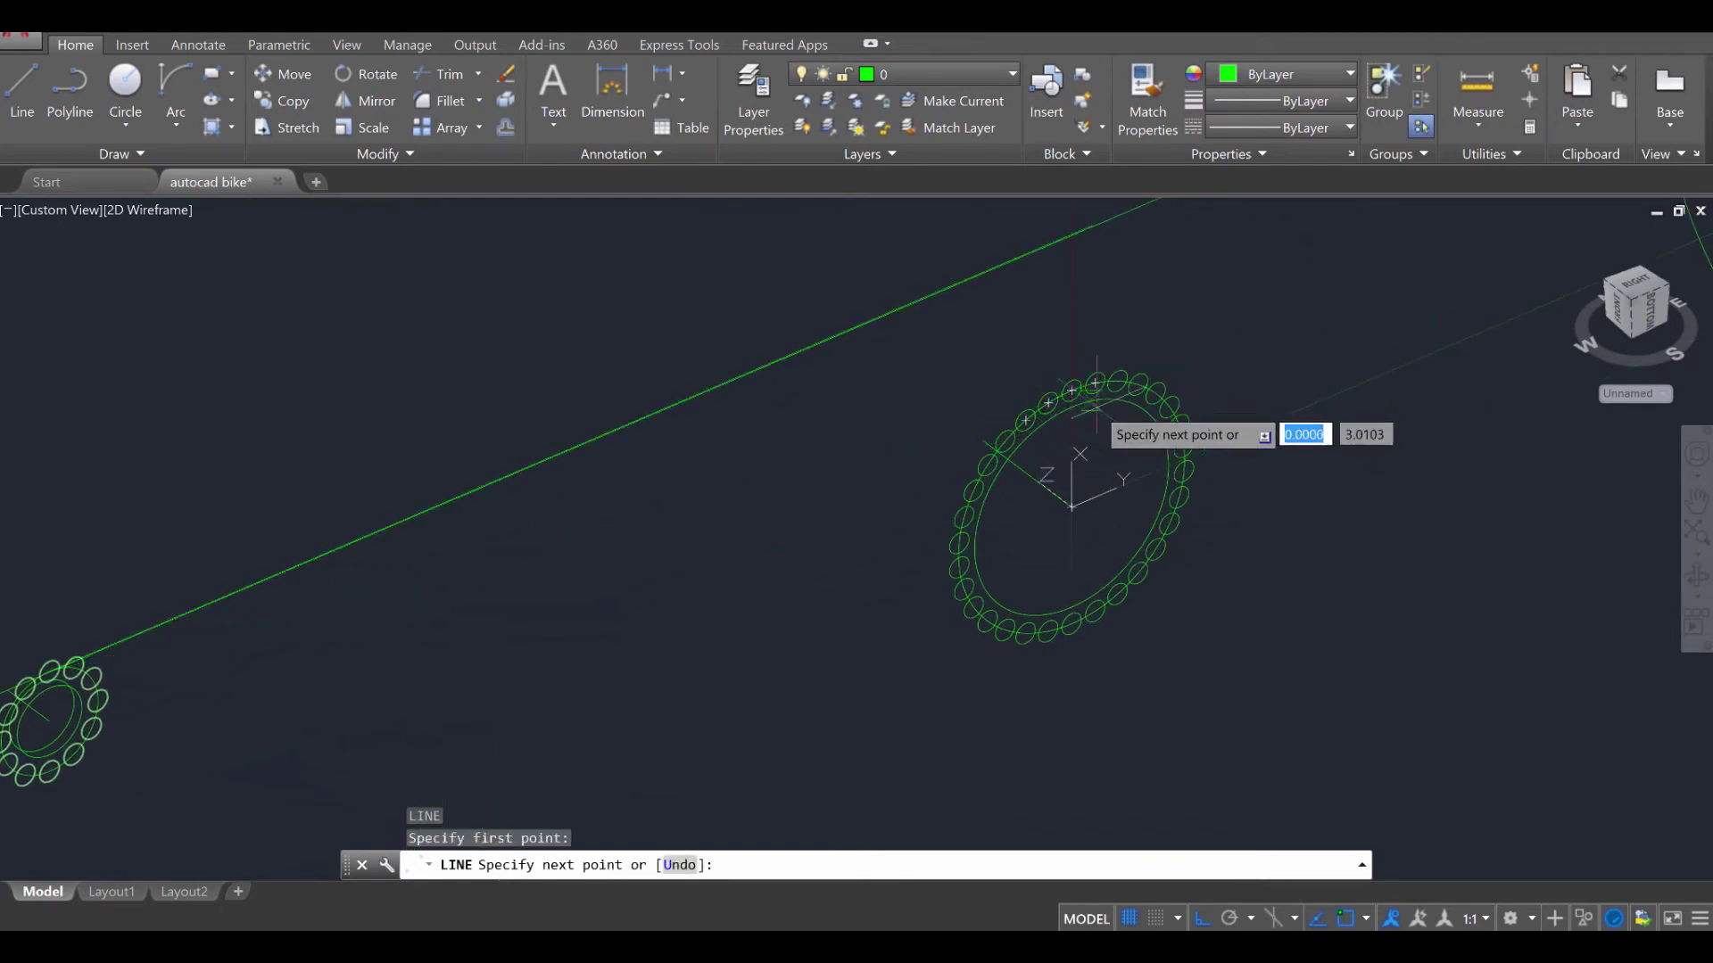
scroll(1026, 417, up, 4)
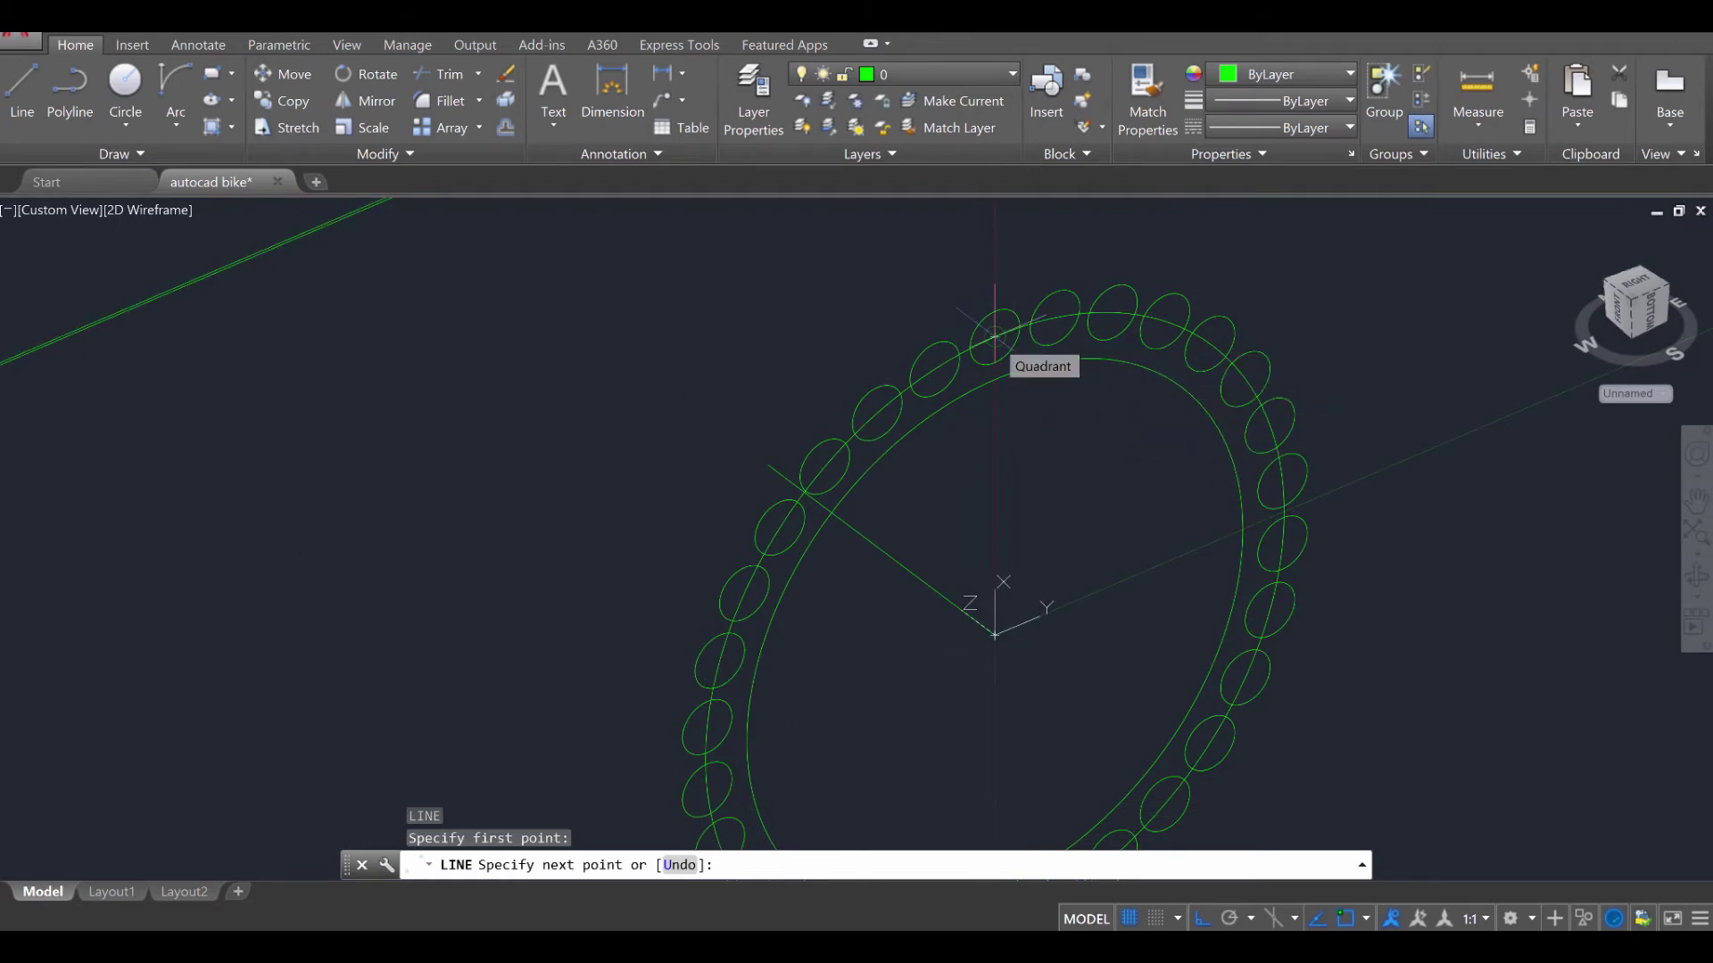
scroll(932, 447, down, 4)
middle_drag(849, 510, 1109, 365)
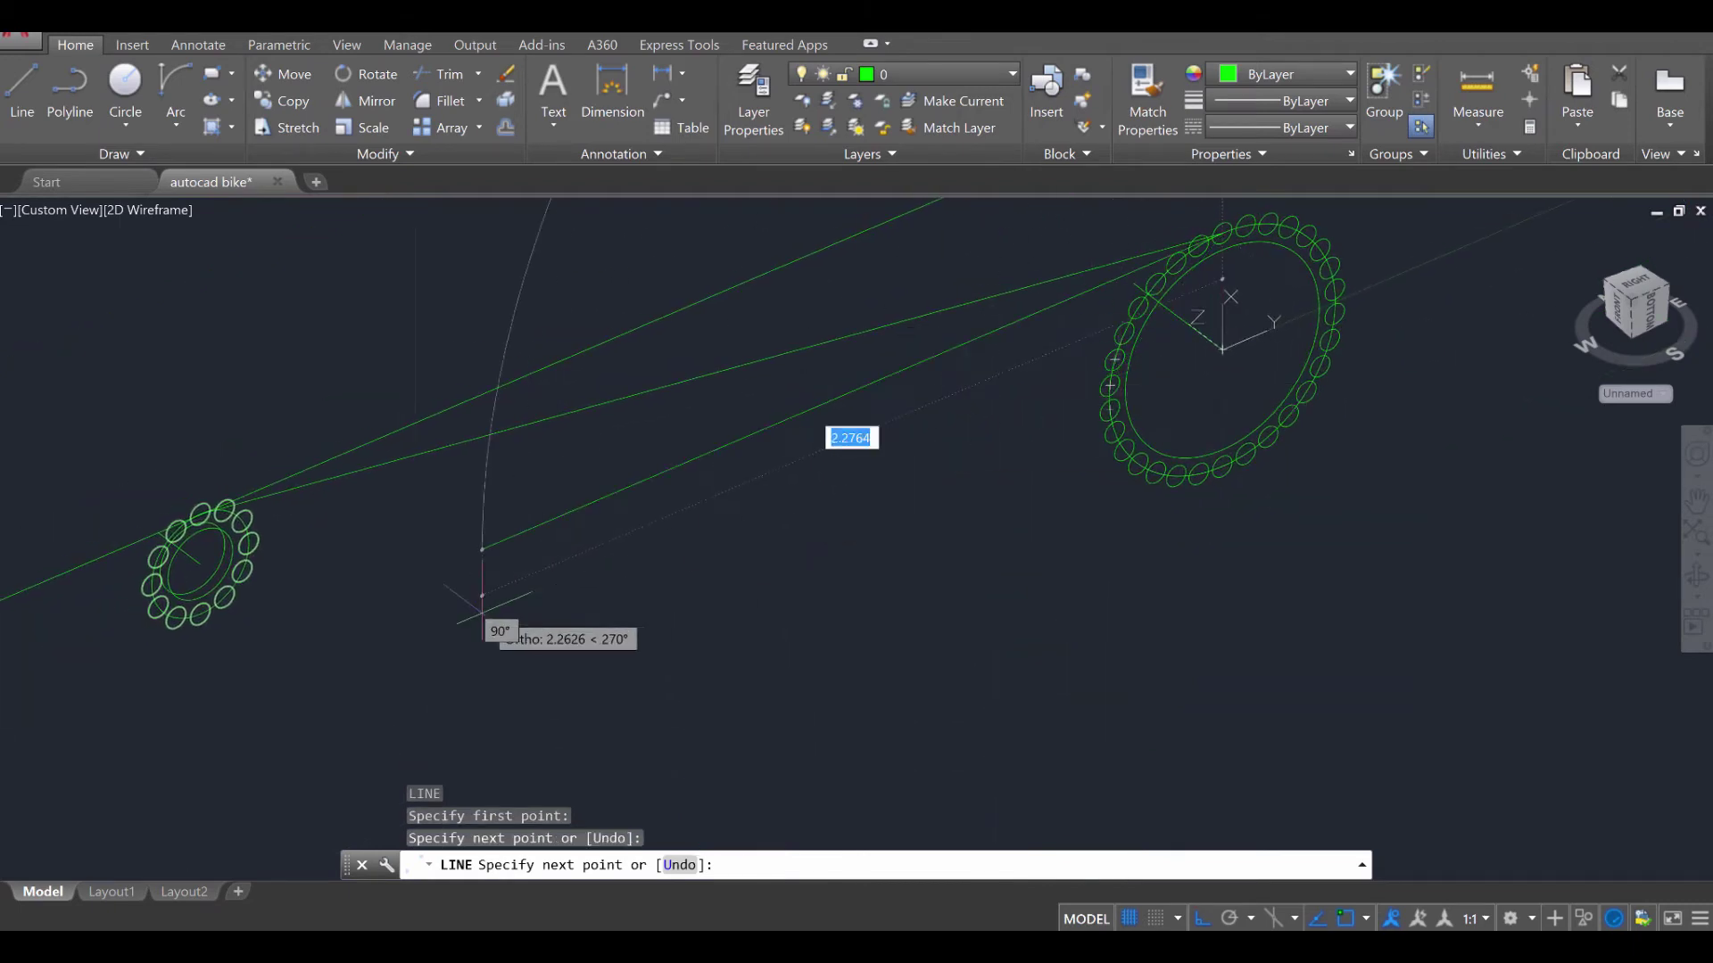
key(Escape)
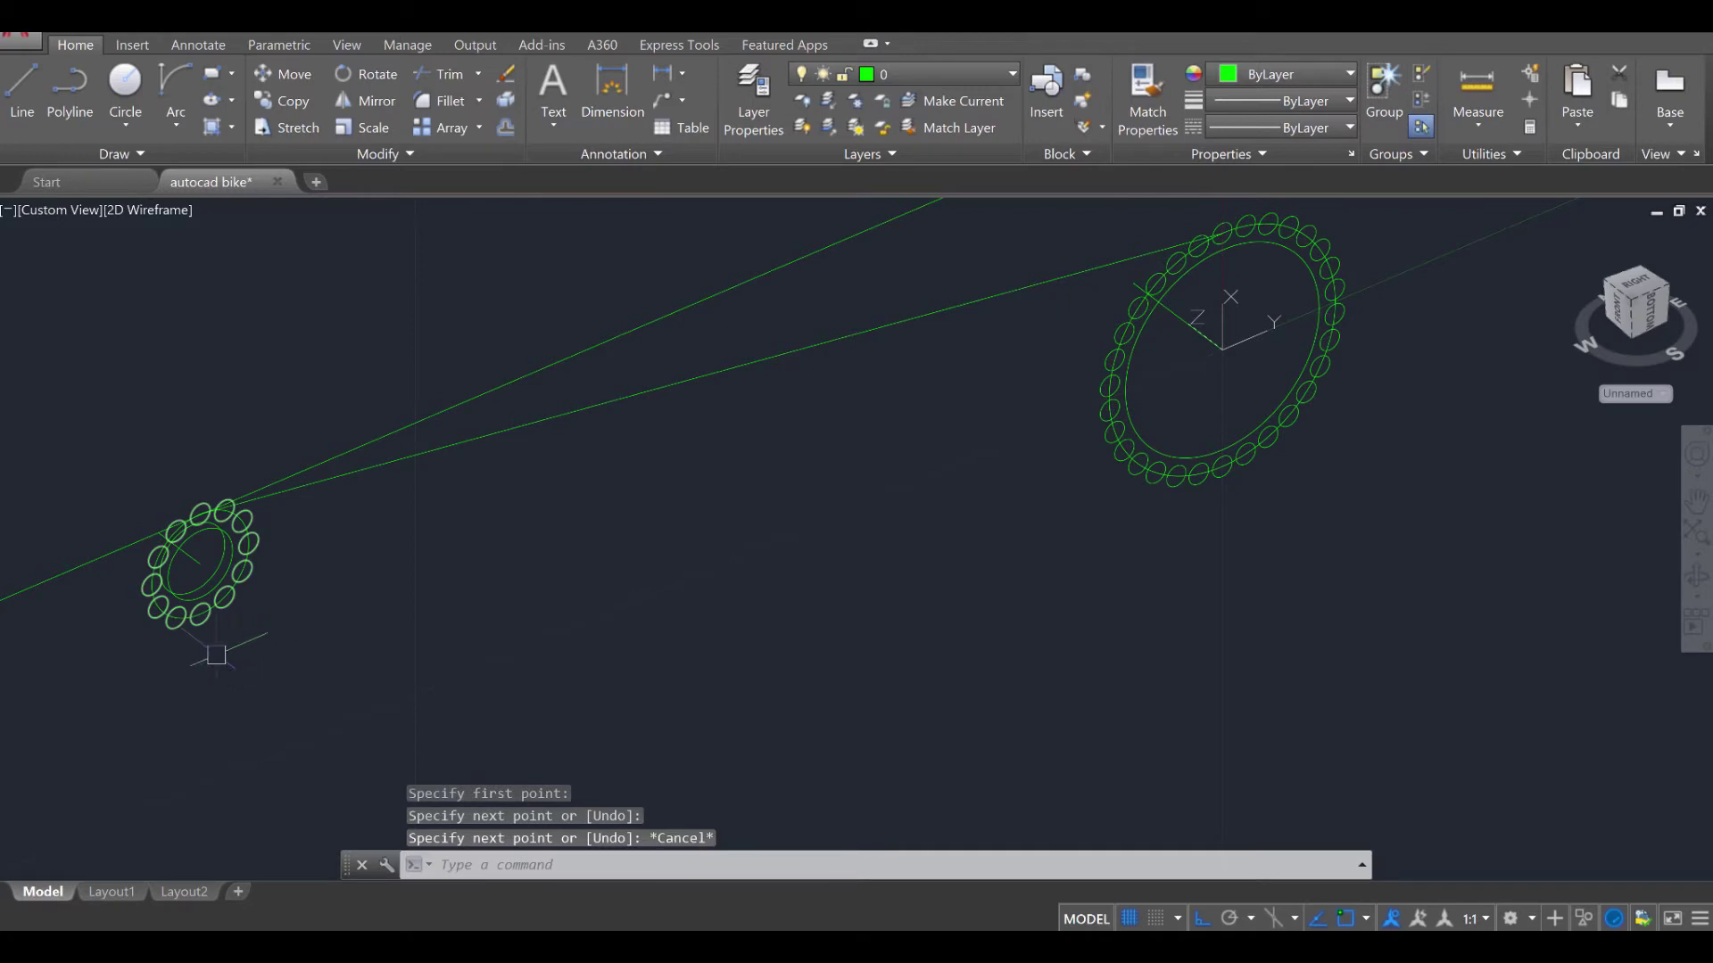
Draw the second chain run from the small sprocket's lower tooth to the sprocket edge
key(space)
scroll(209, 656, up, 5)
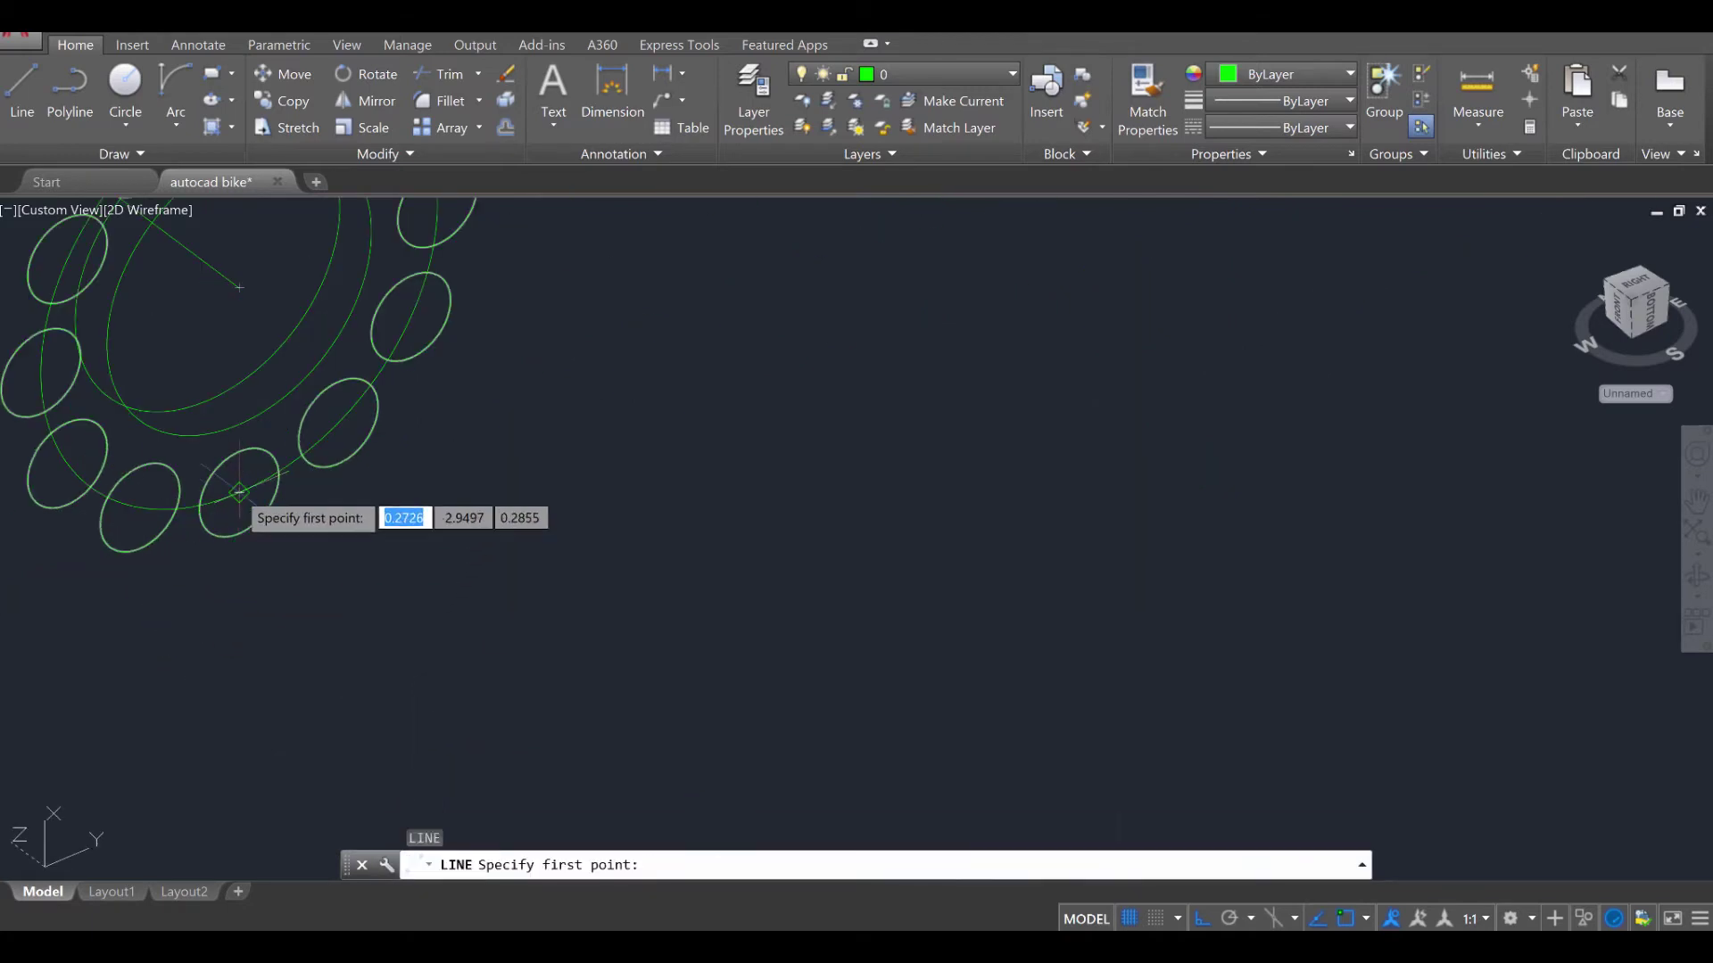
click(239, 492)
scroll(382, 497, down, 5)
scroll(402, 612, up, 5)
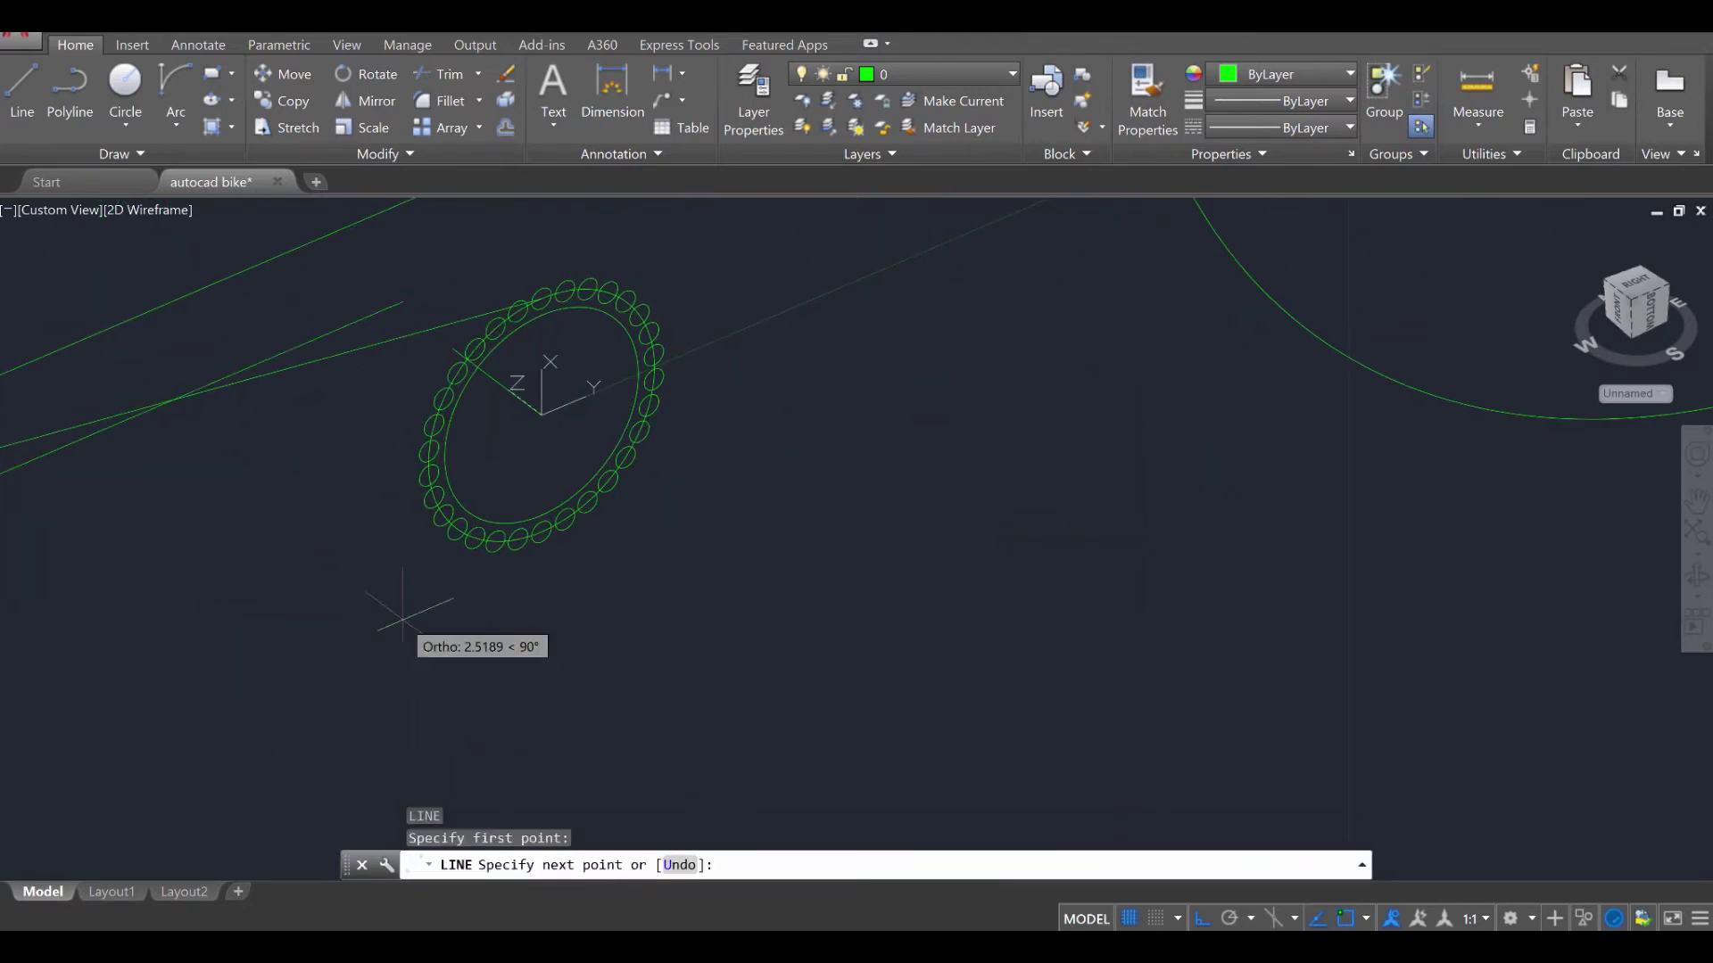
click(420, 432)
scroll(416, 460, down, 8)
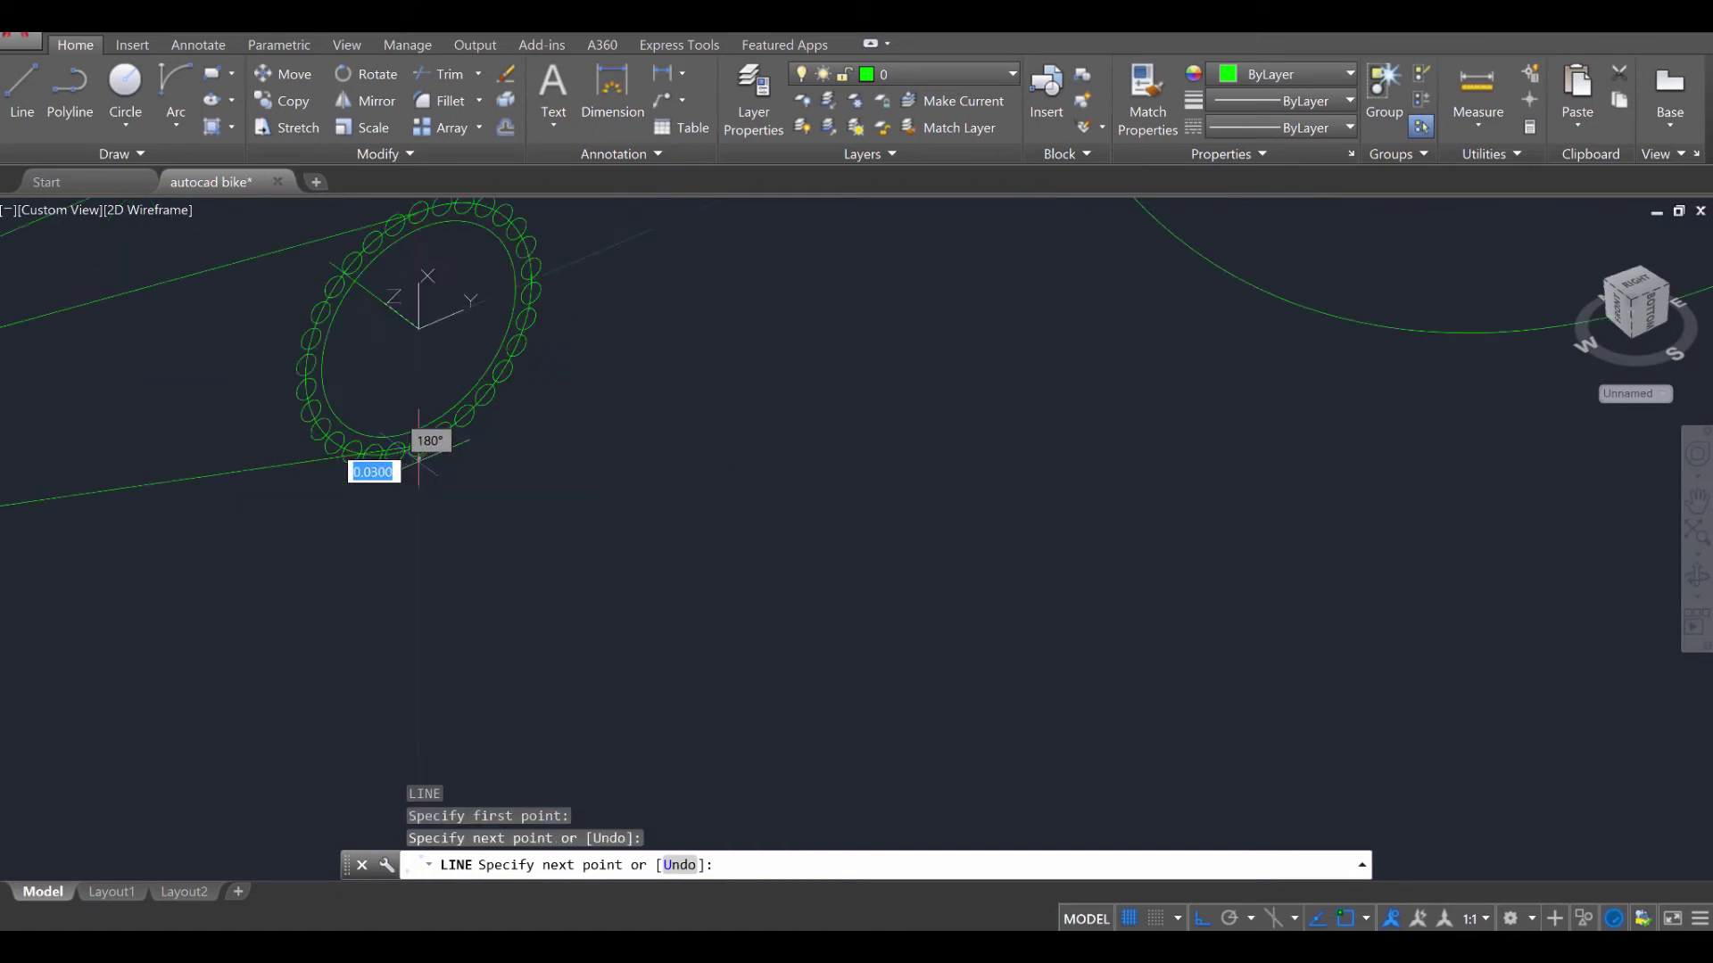
middle_drag(394, 517, 612, 523)
scroll(464, 516, up, 4)
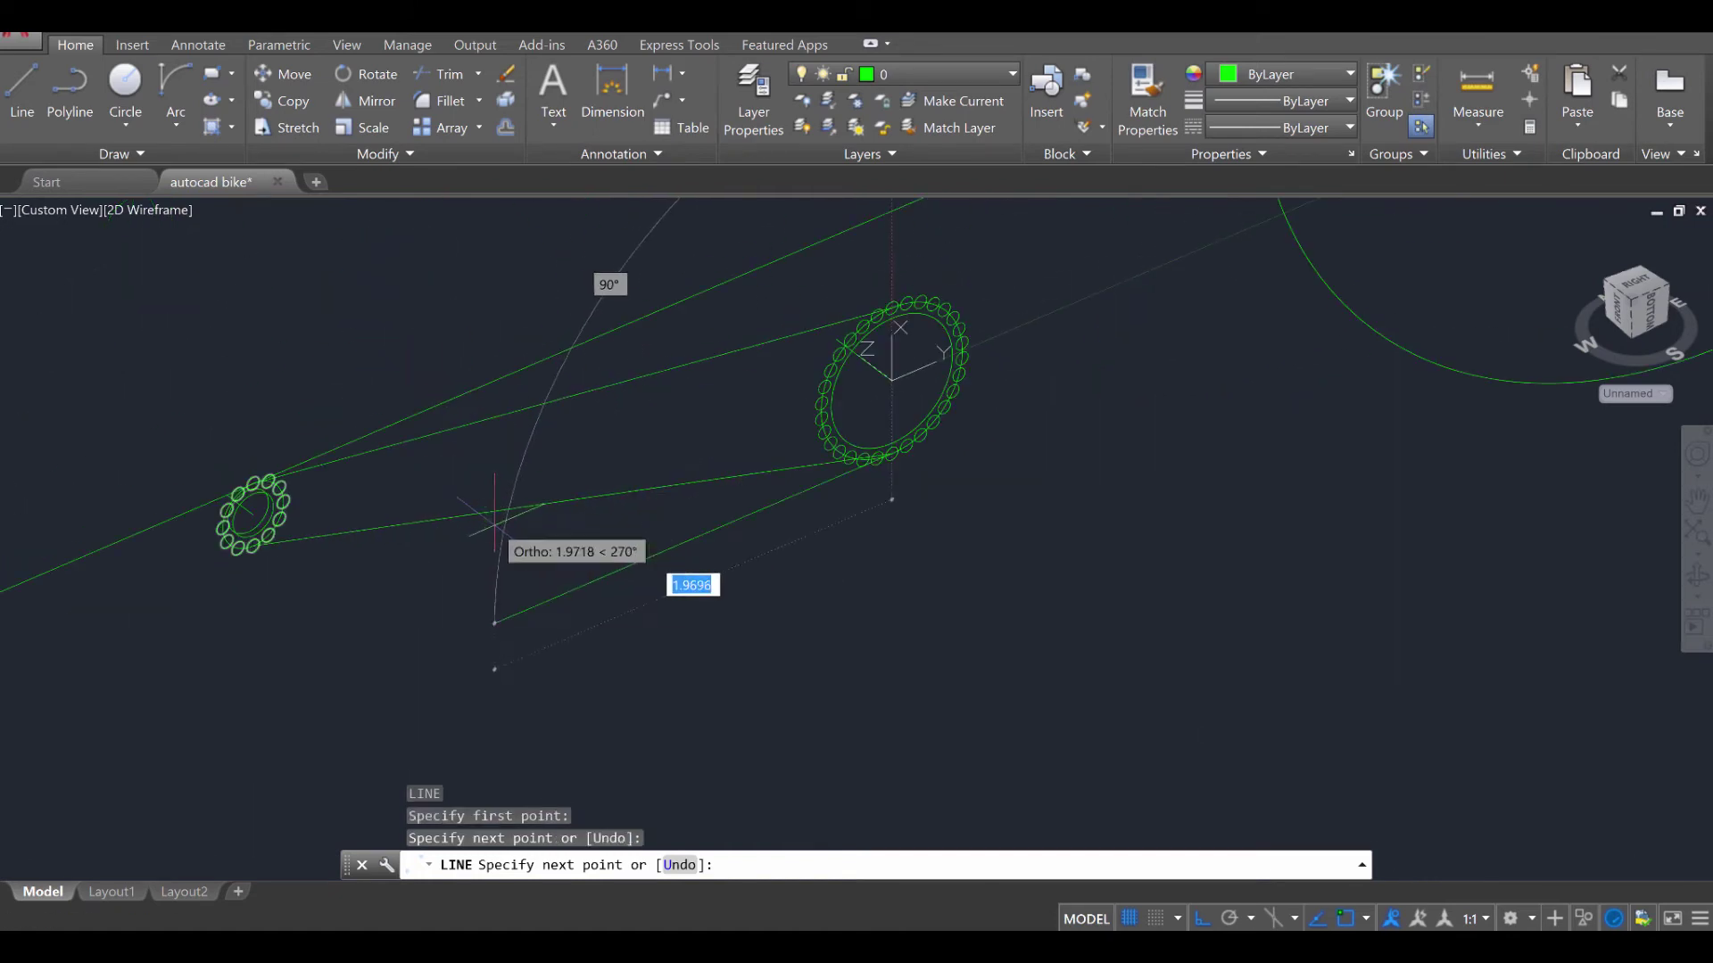
key(Escape)
key(Escape)
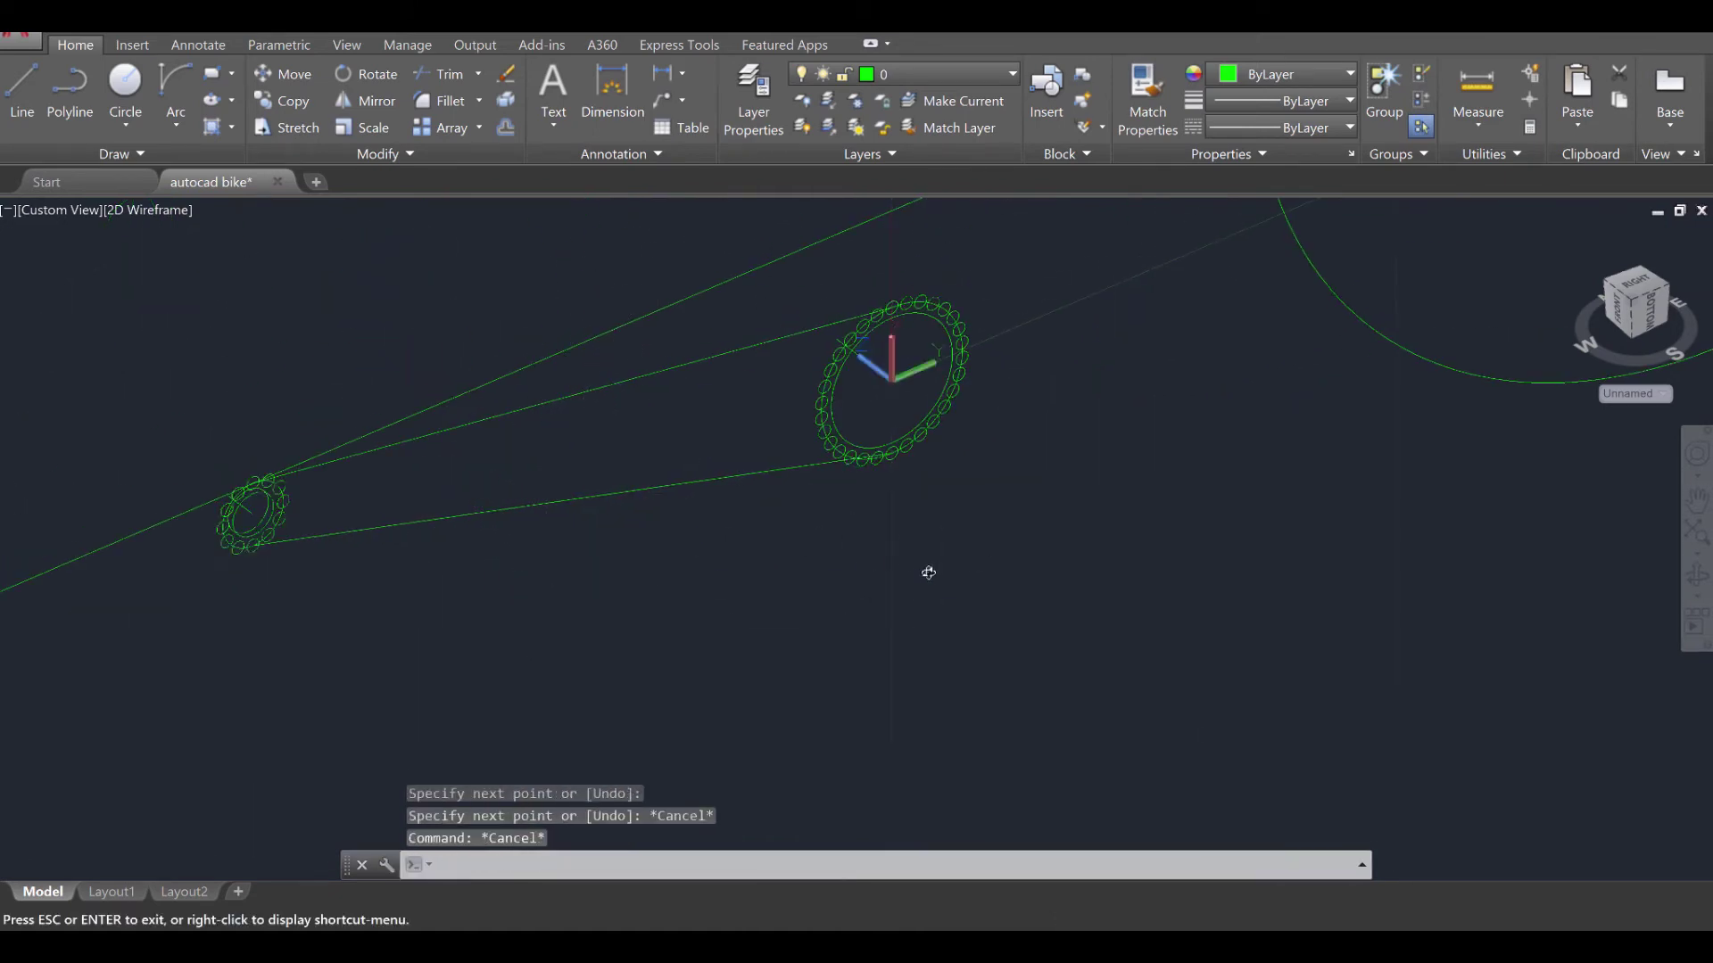
shift+middle_drag(929, 573, 833, 511)
Select the chainring as TRIM cutting edges, then cancel the trim
scroll(1024, 461, up, 5)
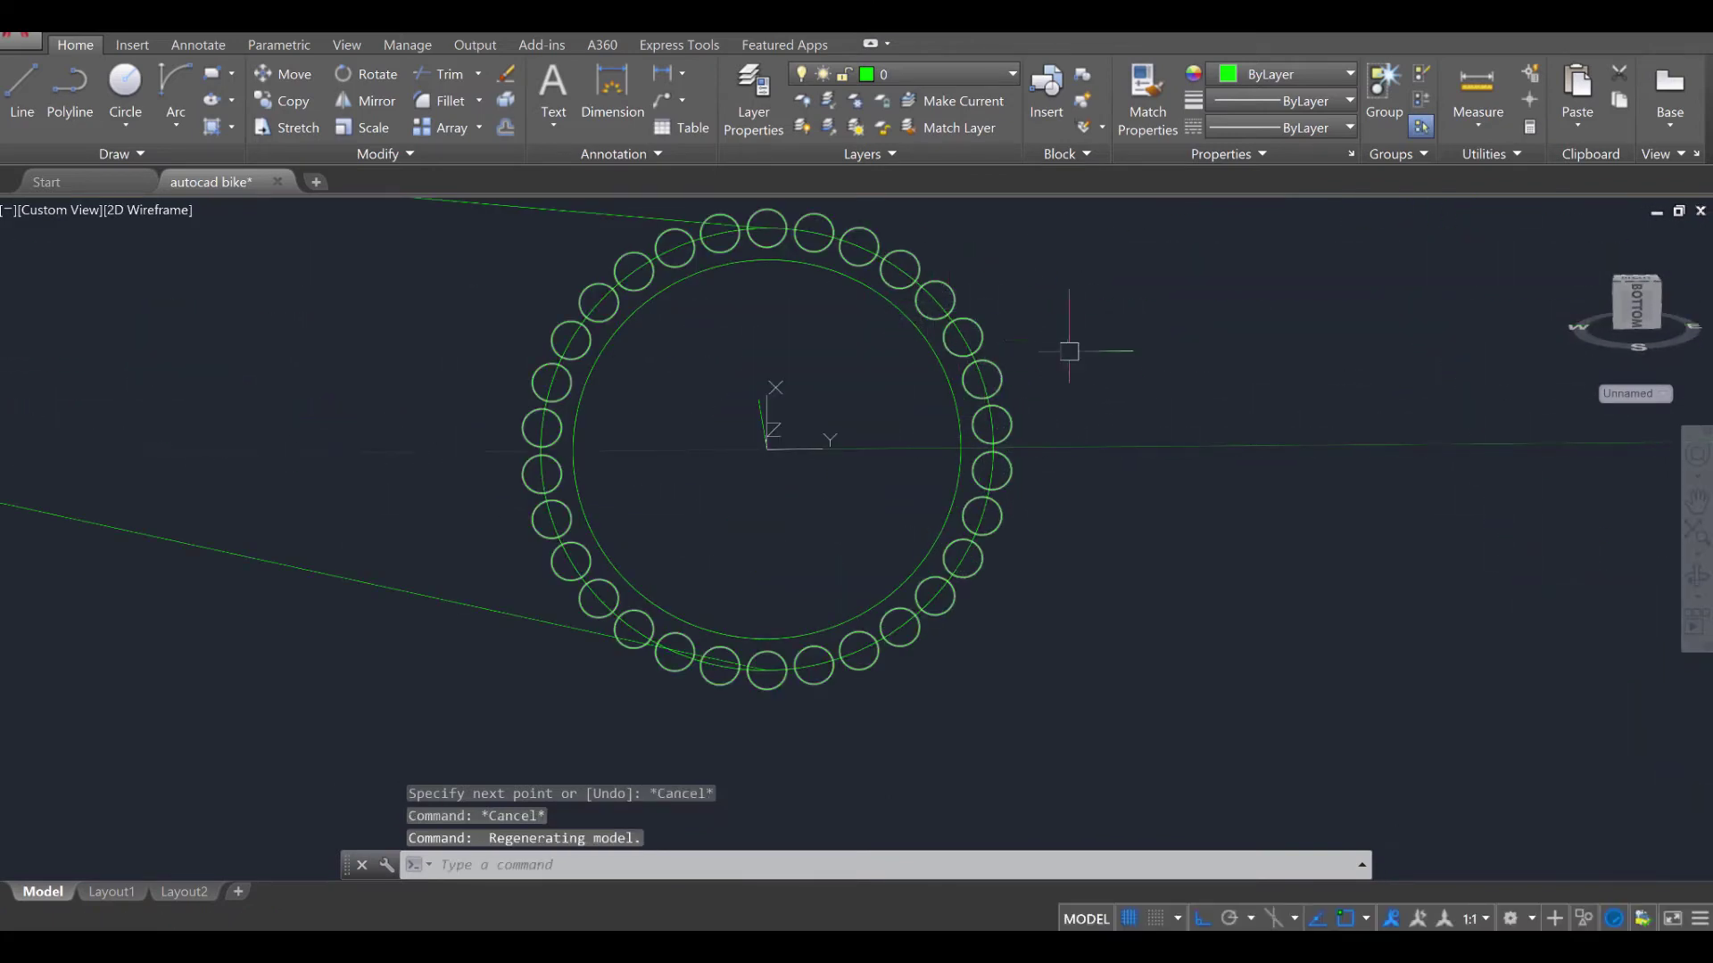
key(Return)
scroll(1074, 367, down, 5)
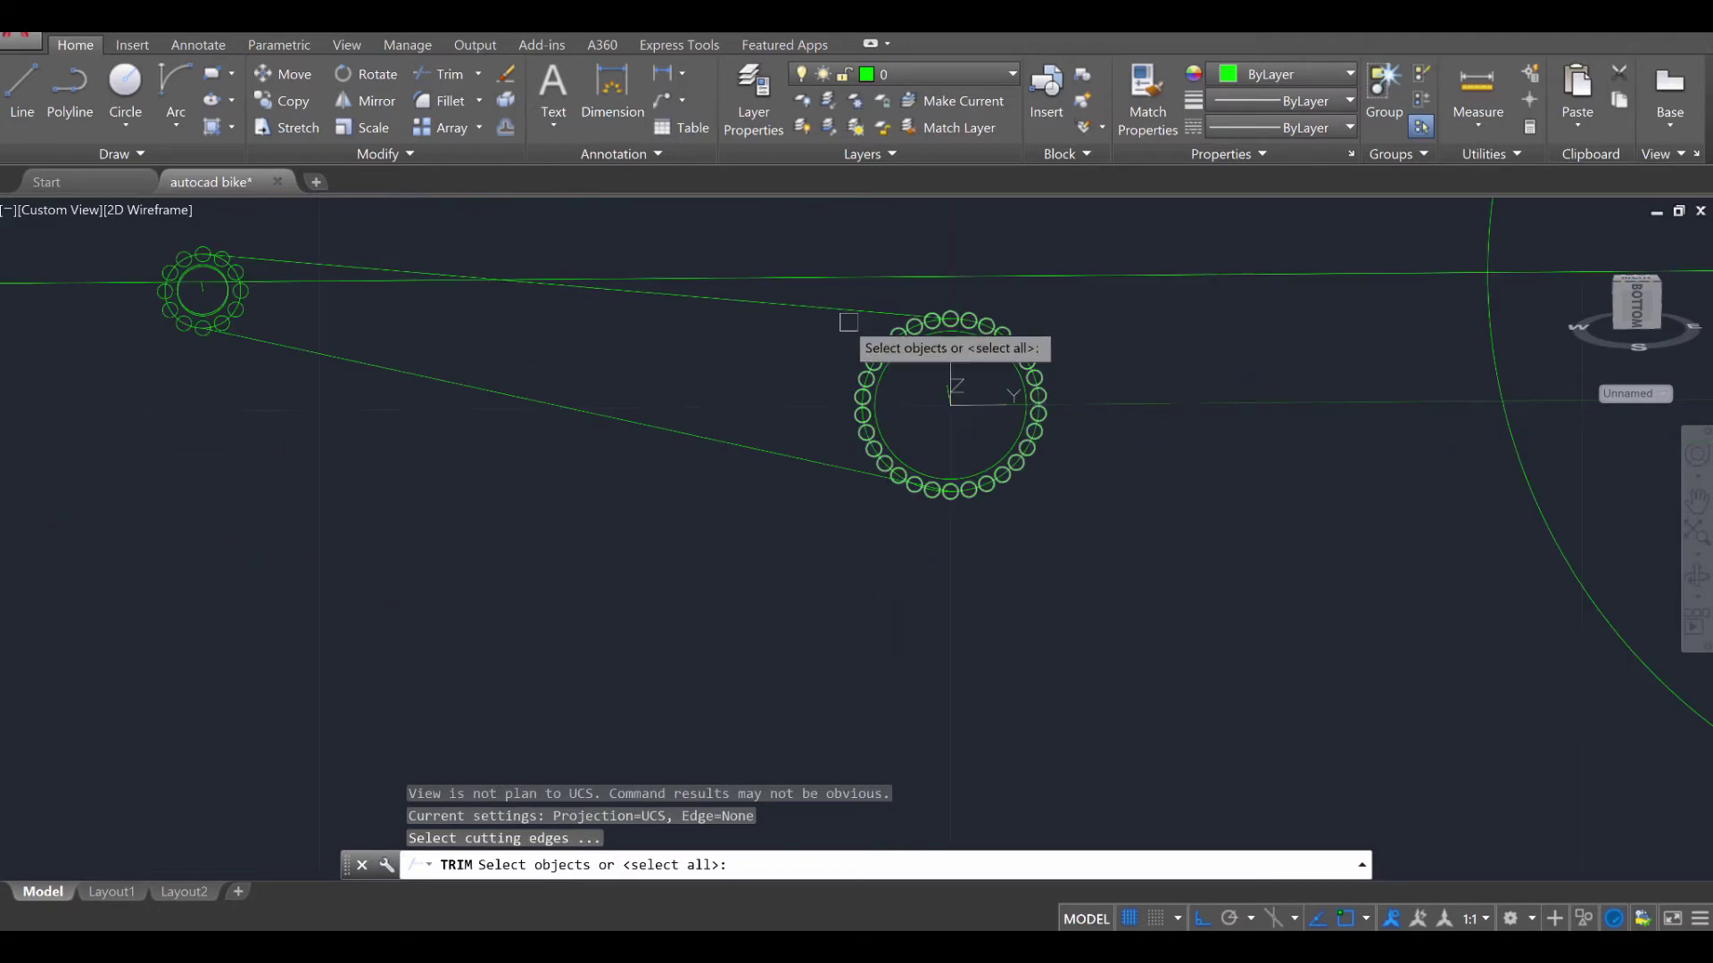
click(769, 276)
click(1155, 565)
click(768, 303)
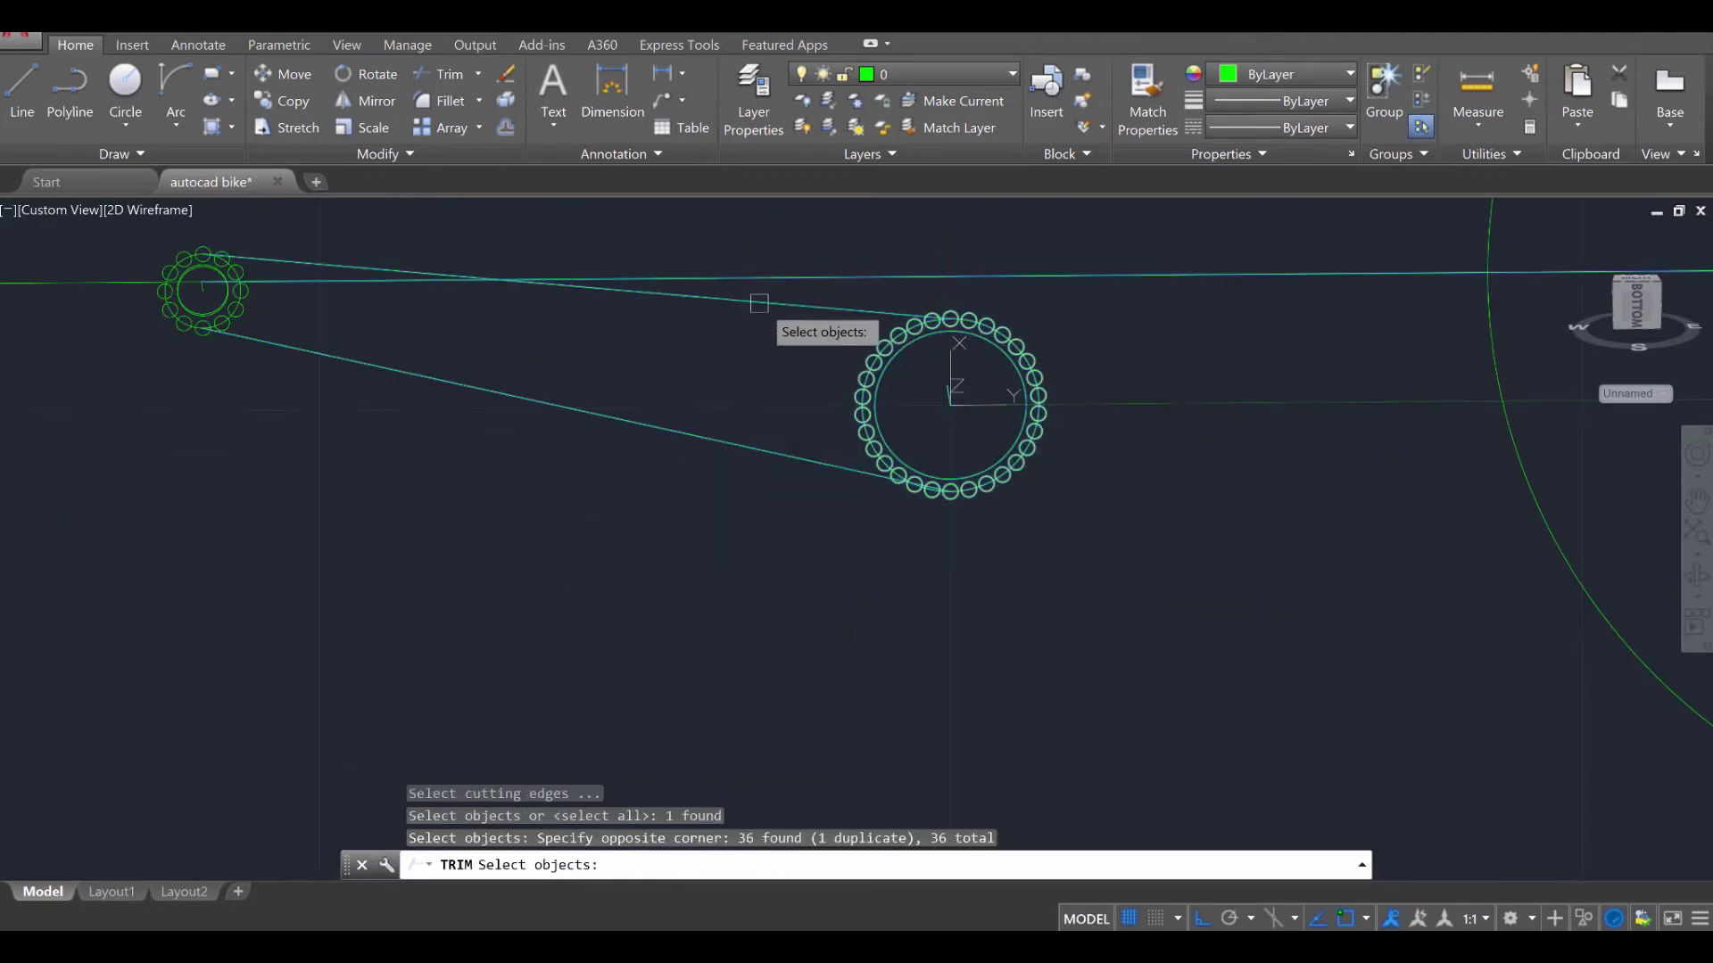
key(Return)
scroll(956, 378, up, 3)
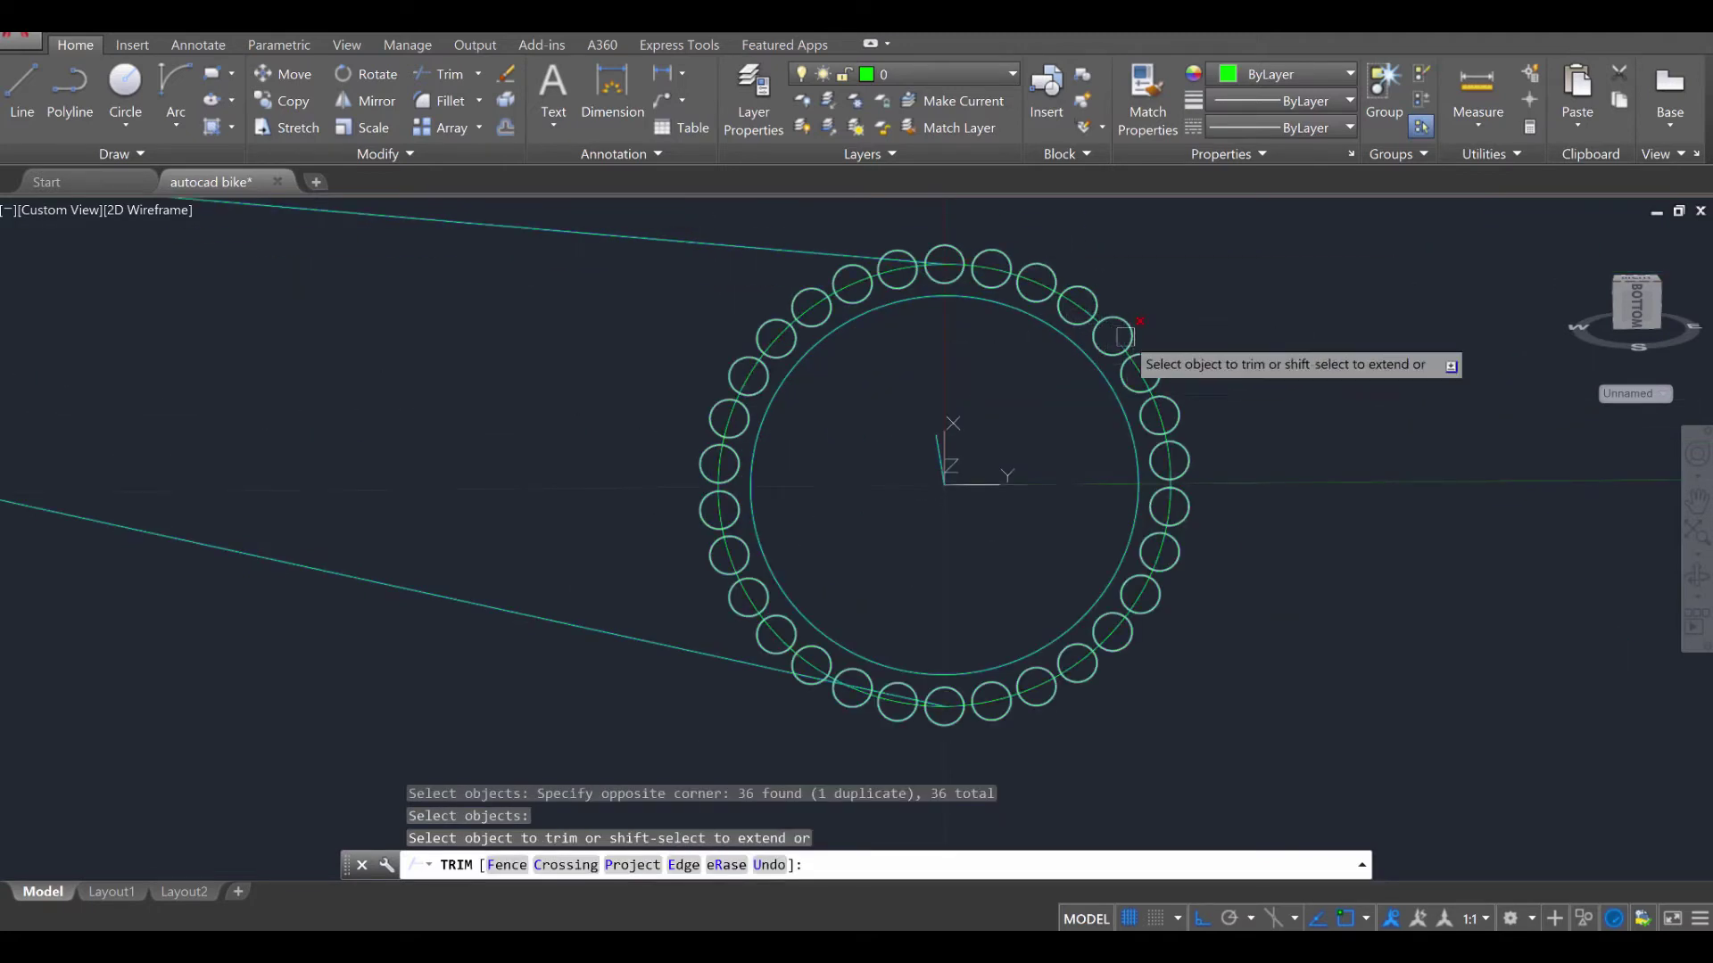
key(Escape)
key(Escape)
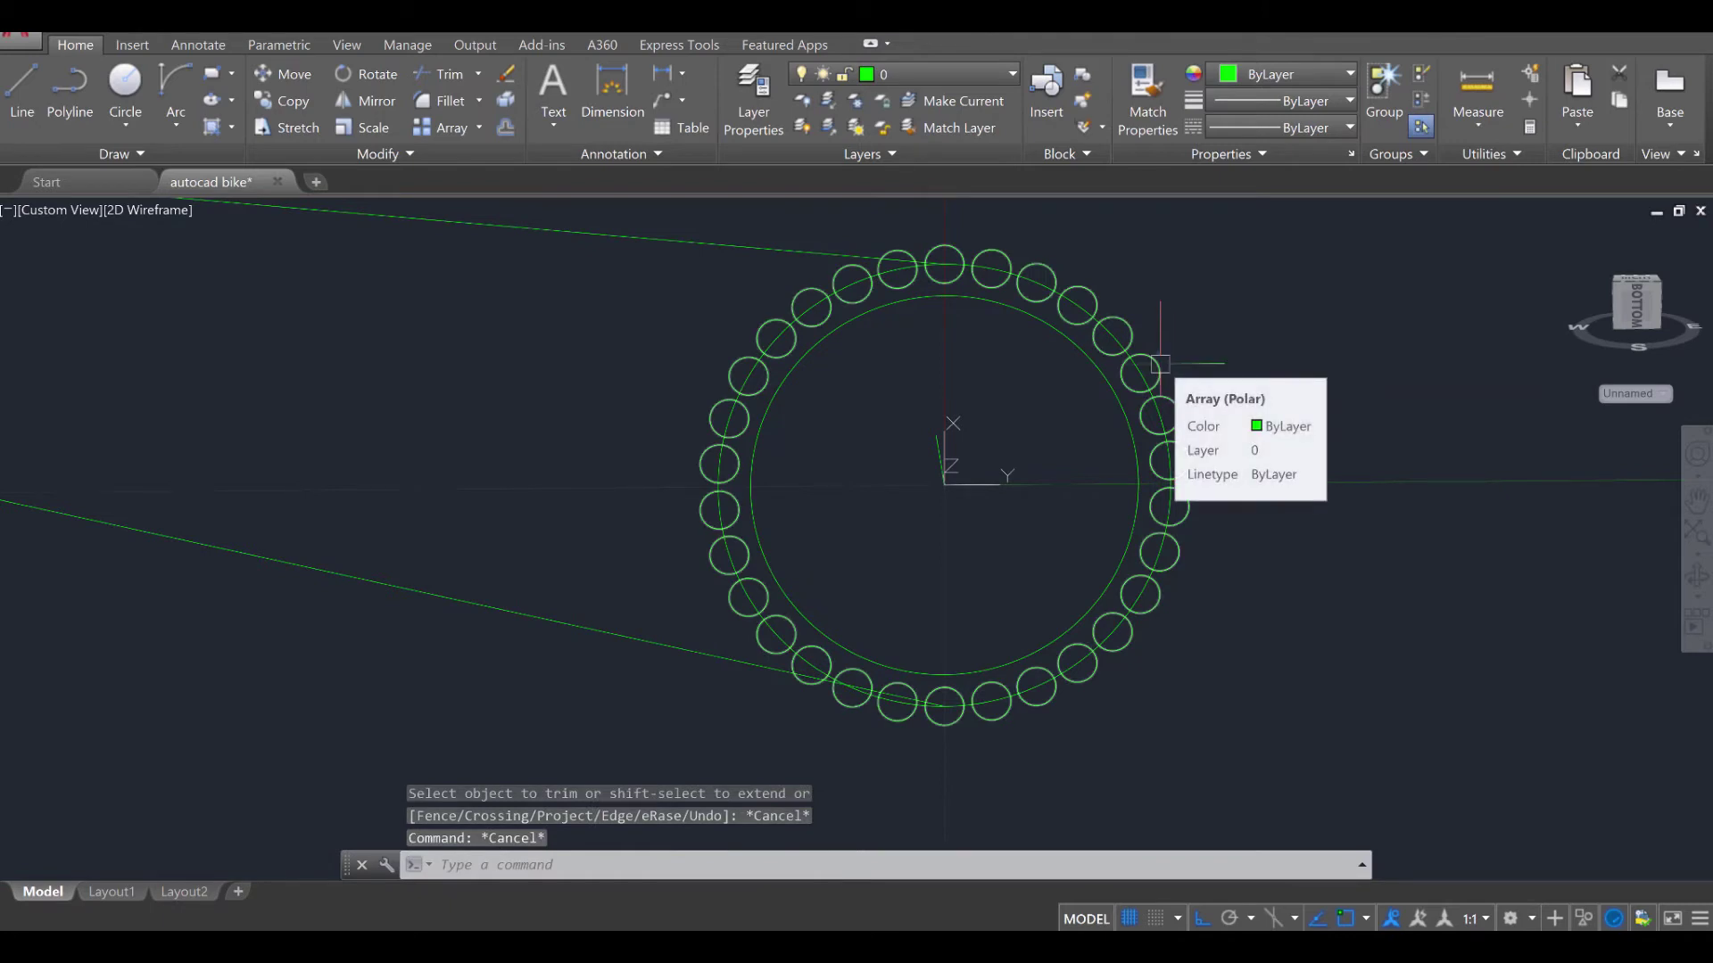
Explode the 30-circle chainring array into separate circles
text(EX)
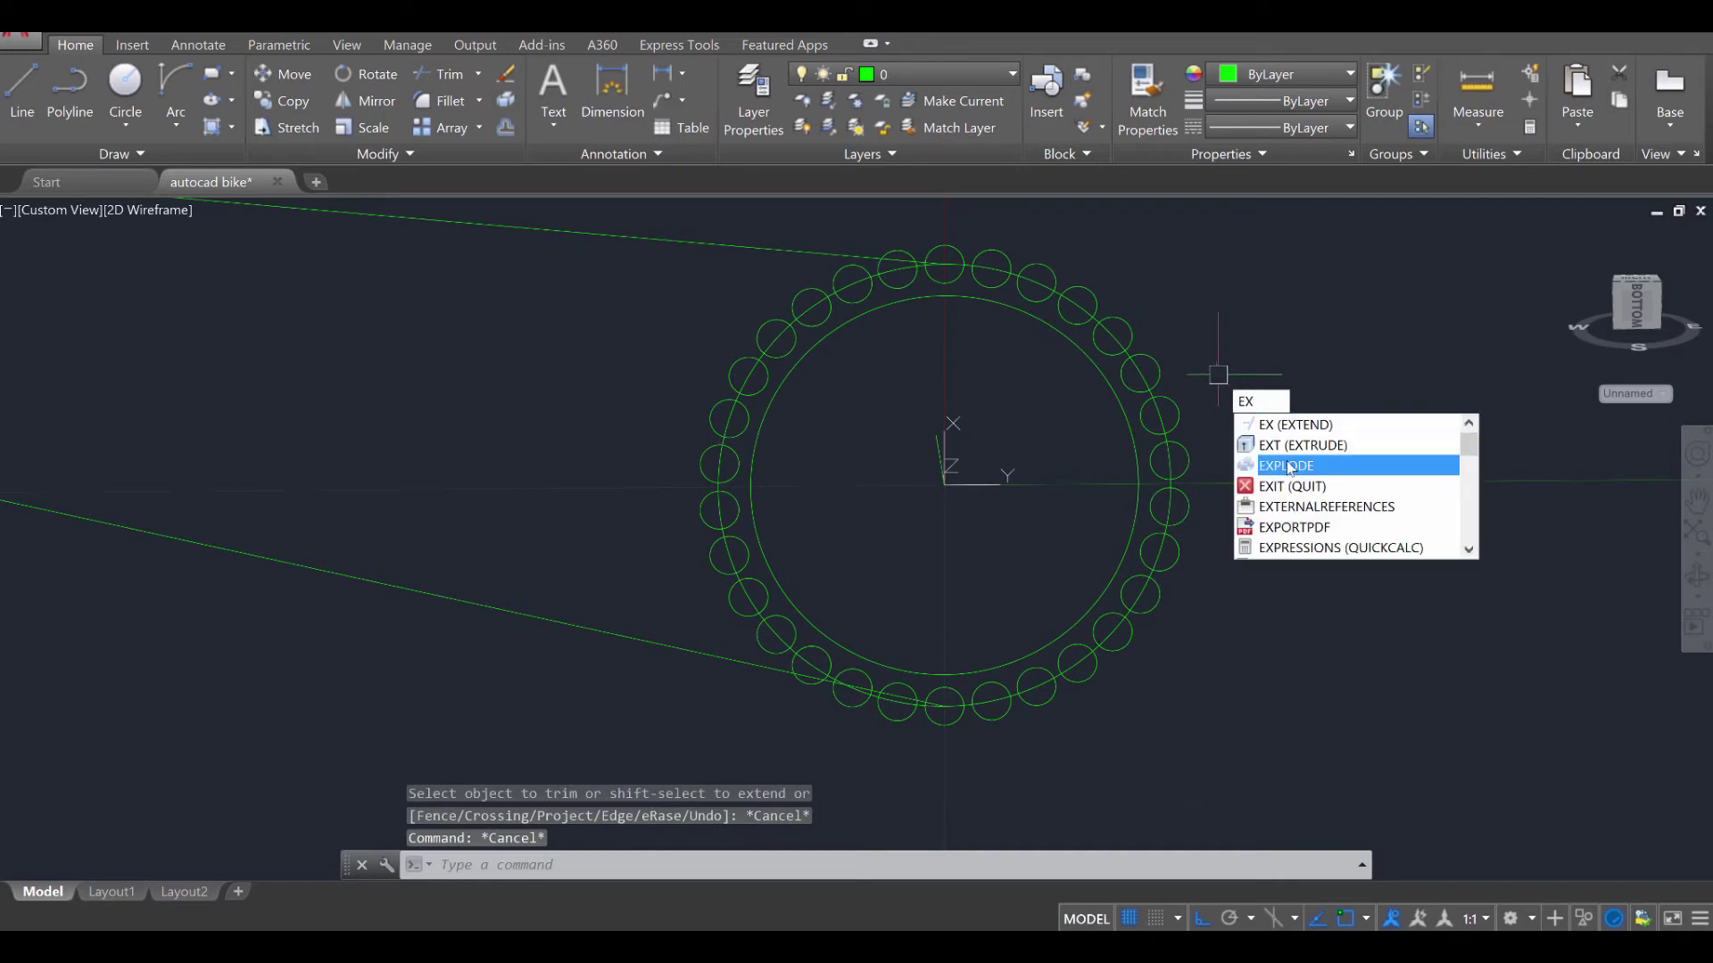
click(1288, 466)
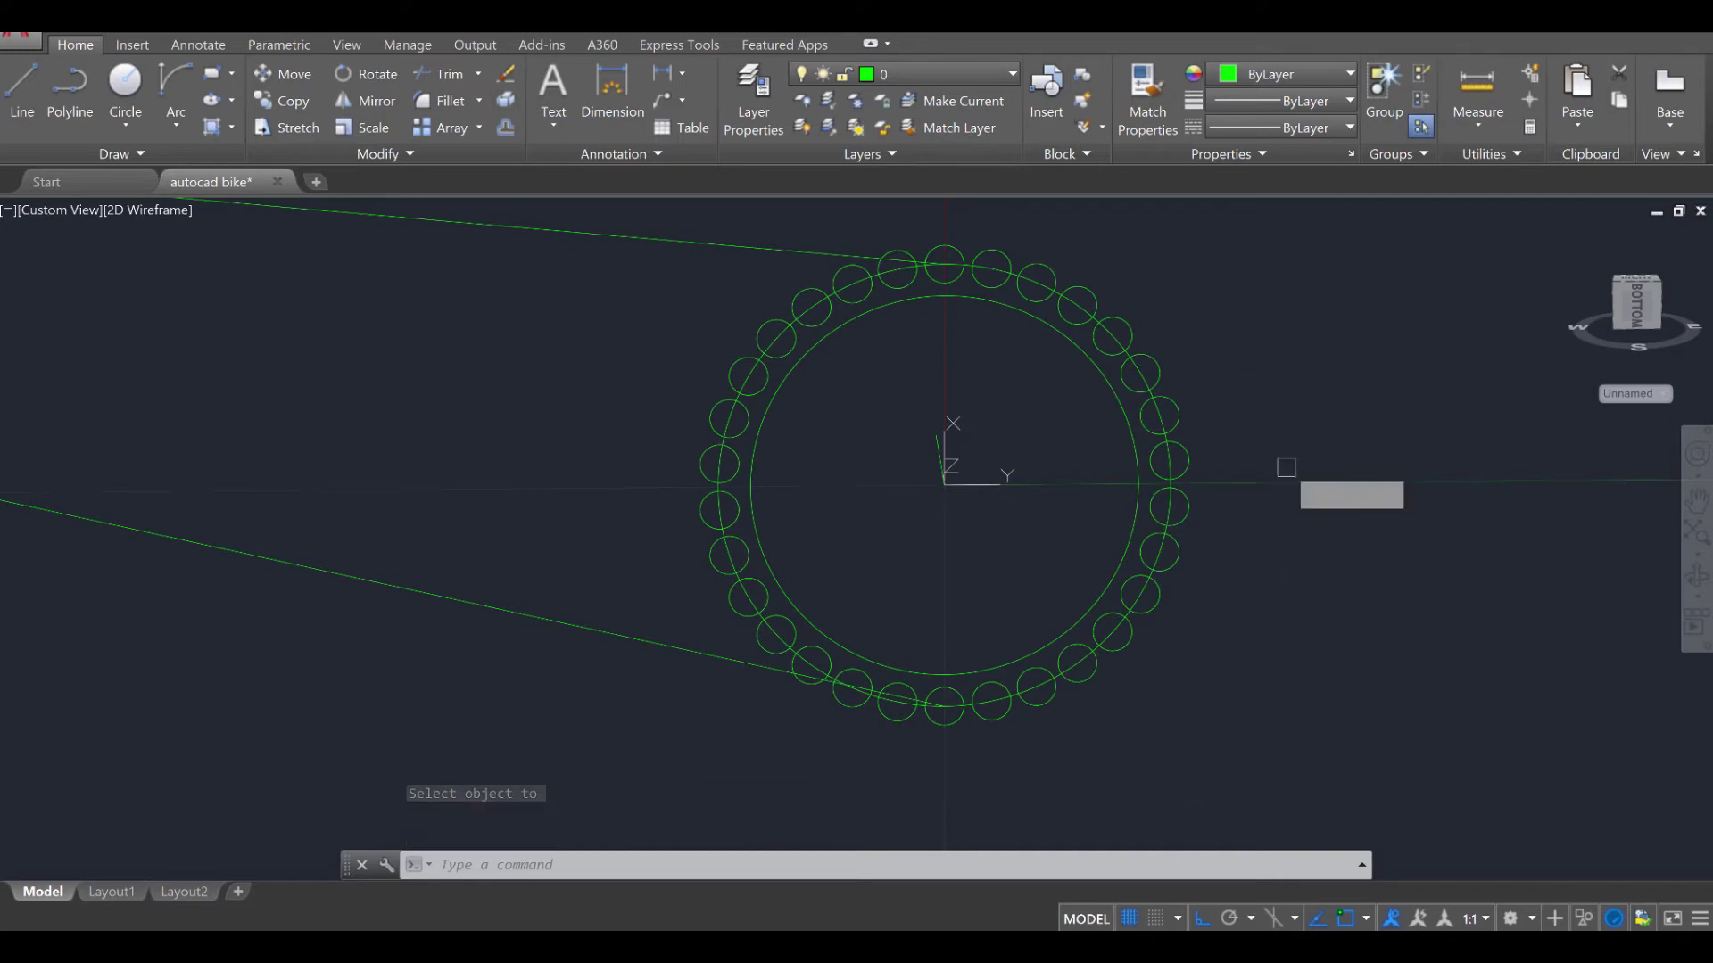
click(1191, 469)
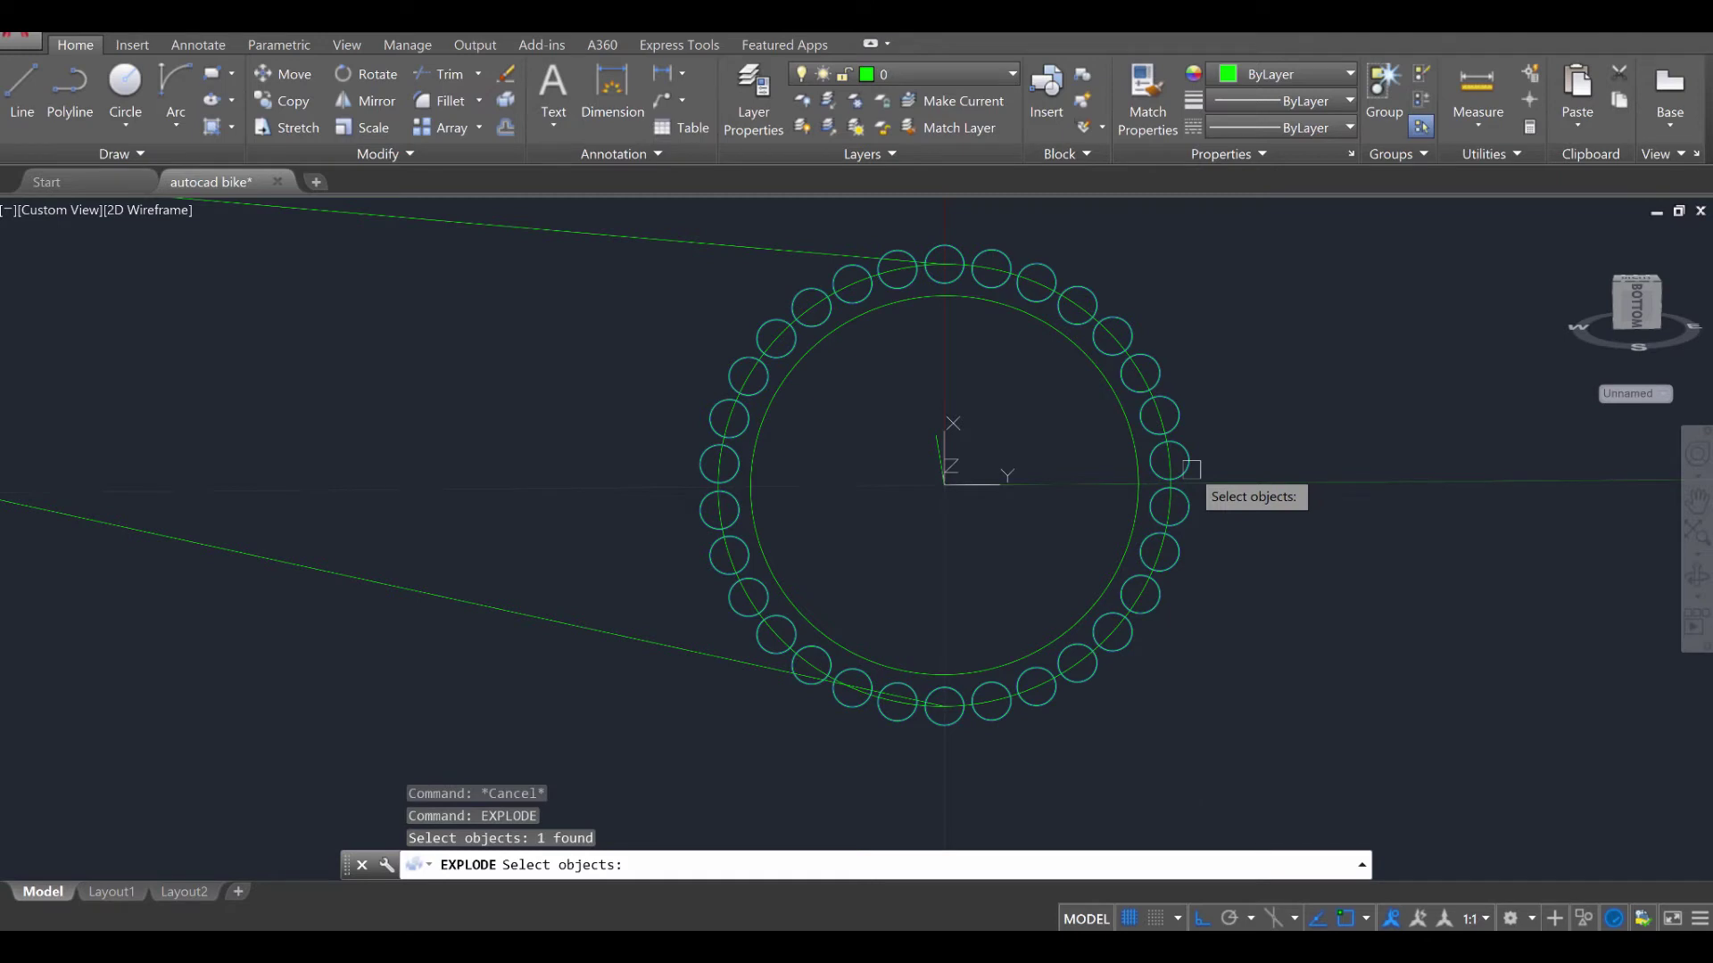
key(Return)
Explode the 12-circle rear sprocket array into separate circles
scroll(1194, 454, down, 4)
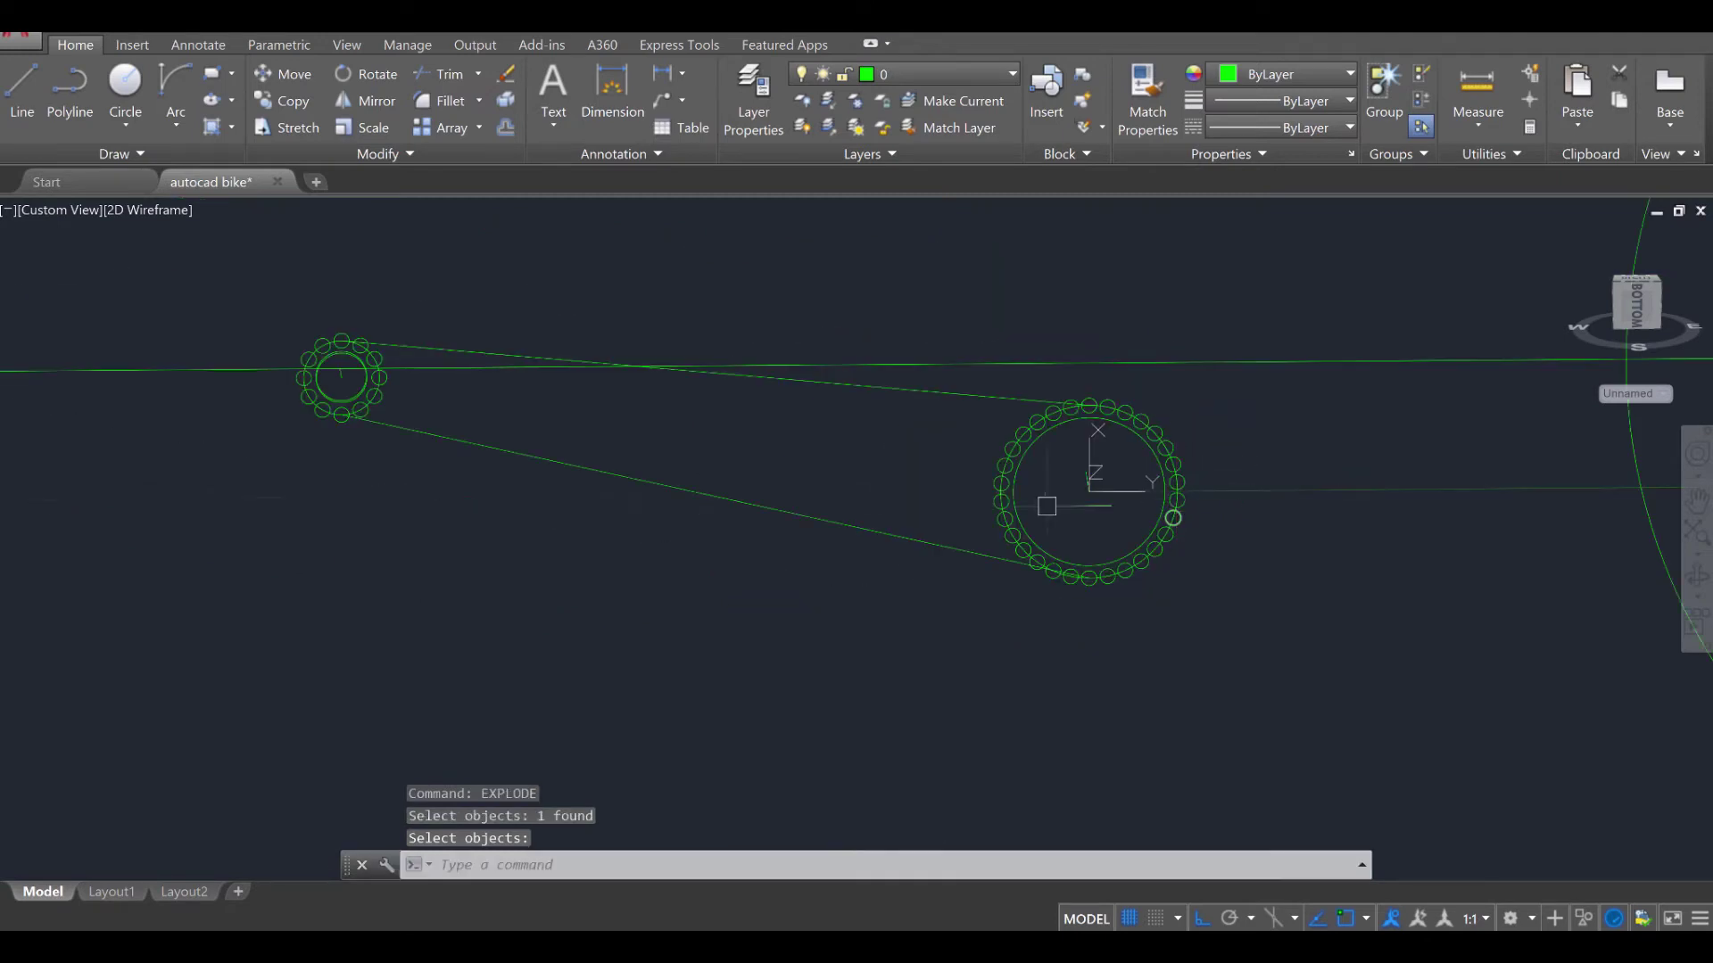
middle_drag(575, 455, 1101, 566)
scroll(848, 432, up, 4)
scroll(790, 466, down, 1)
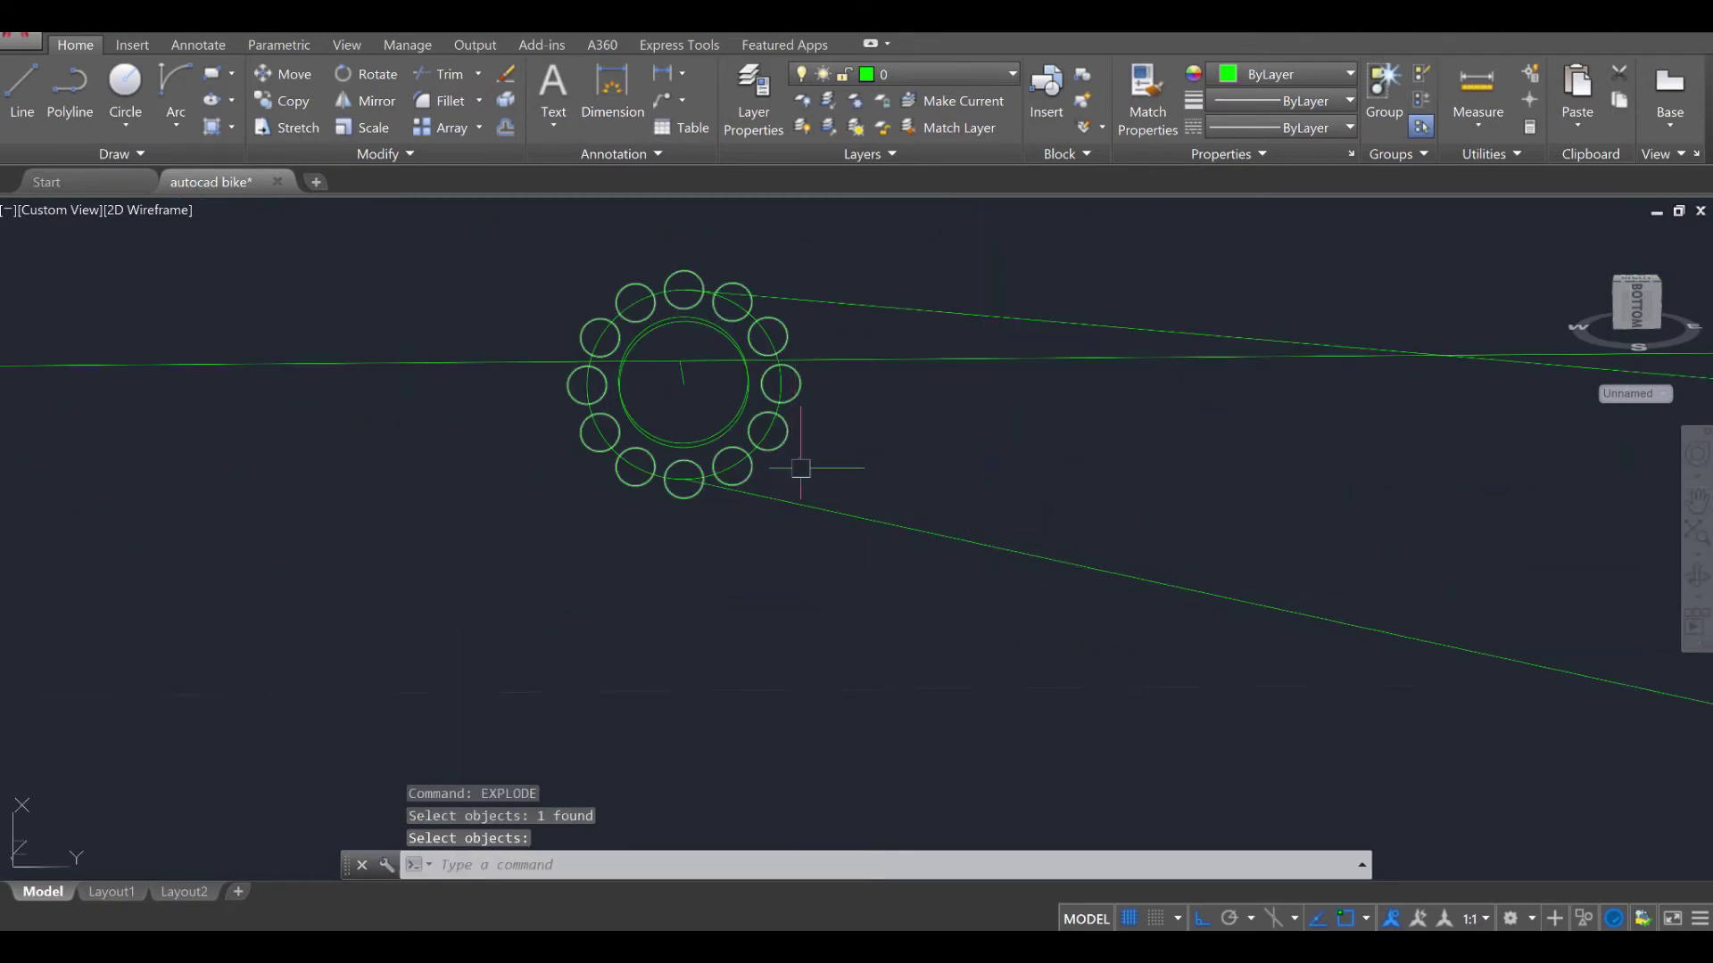
key(Return)
click(781, 444)
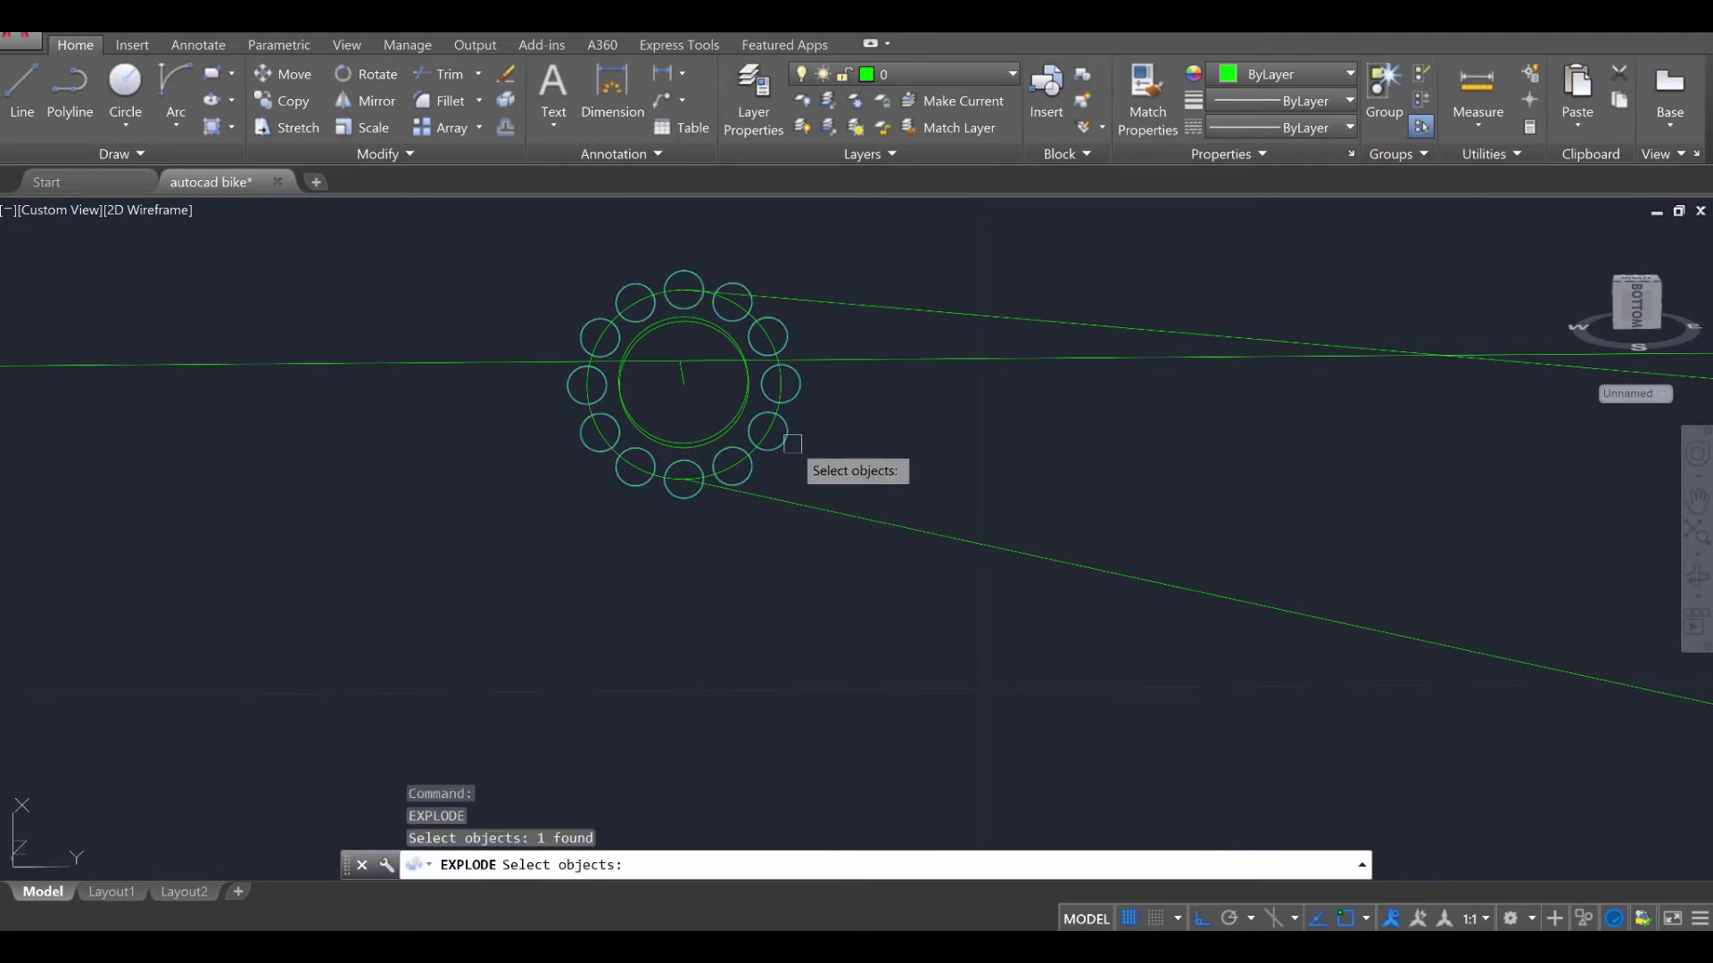
key(Return)
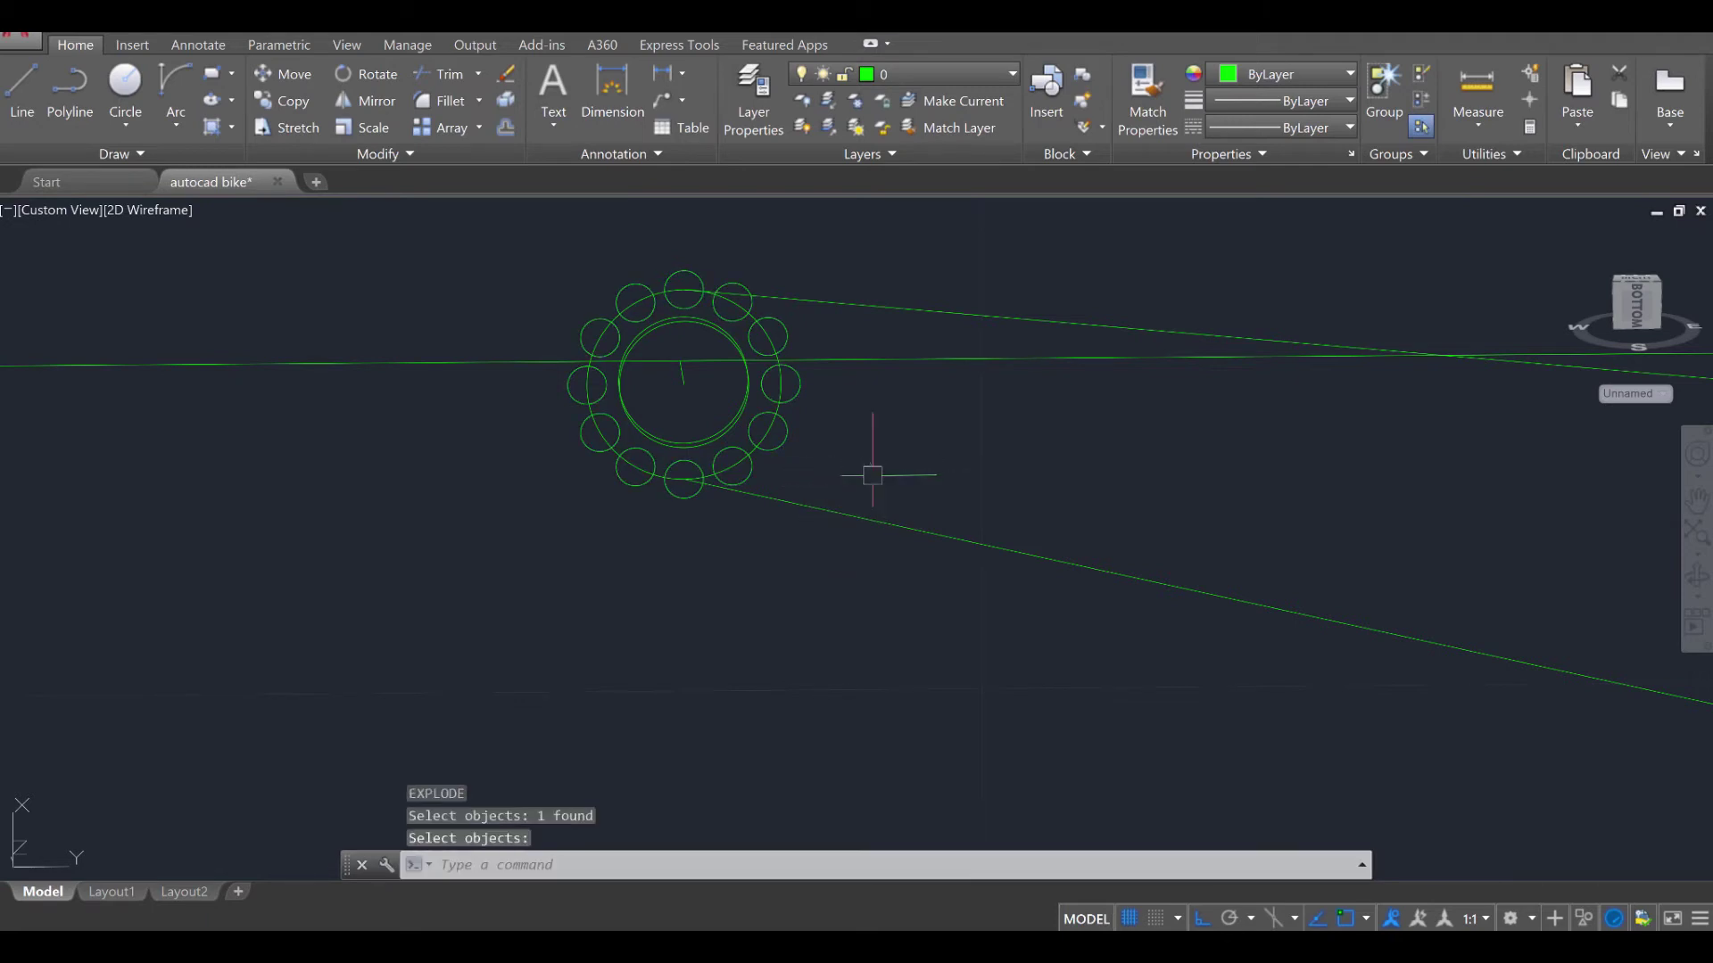
scroll(880, 476, down, 4)
middle_drag(1036, 509, 528, 521)
scroll(1213, 557, up, 2)
scroll(1167, 624, up, 2)
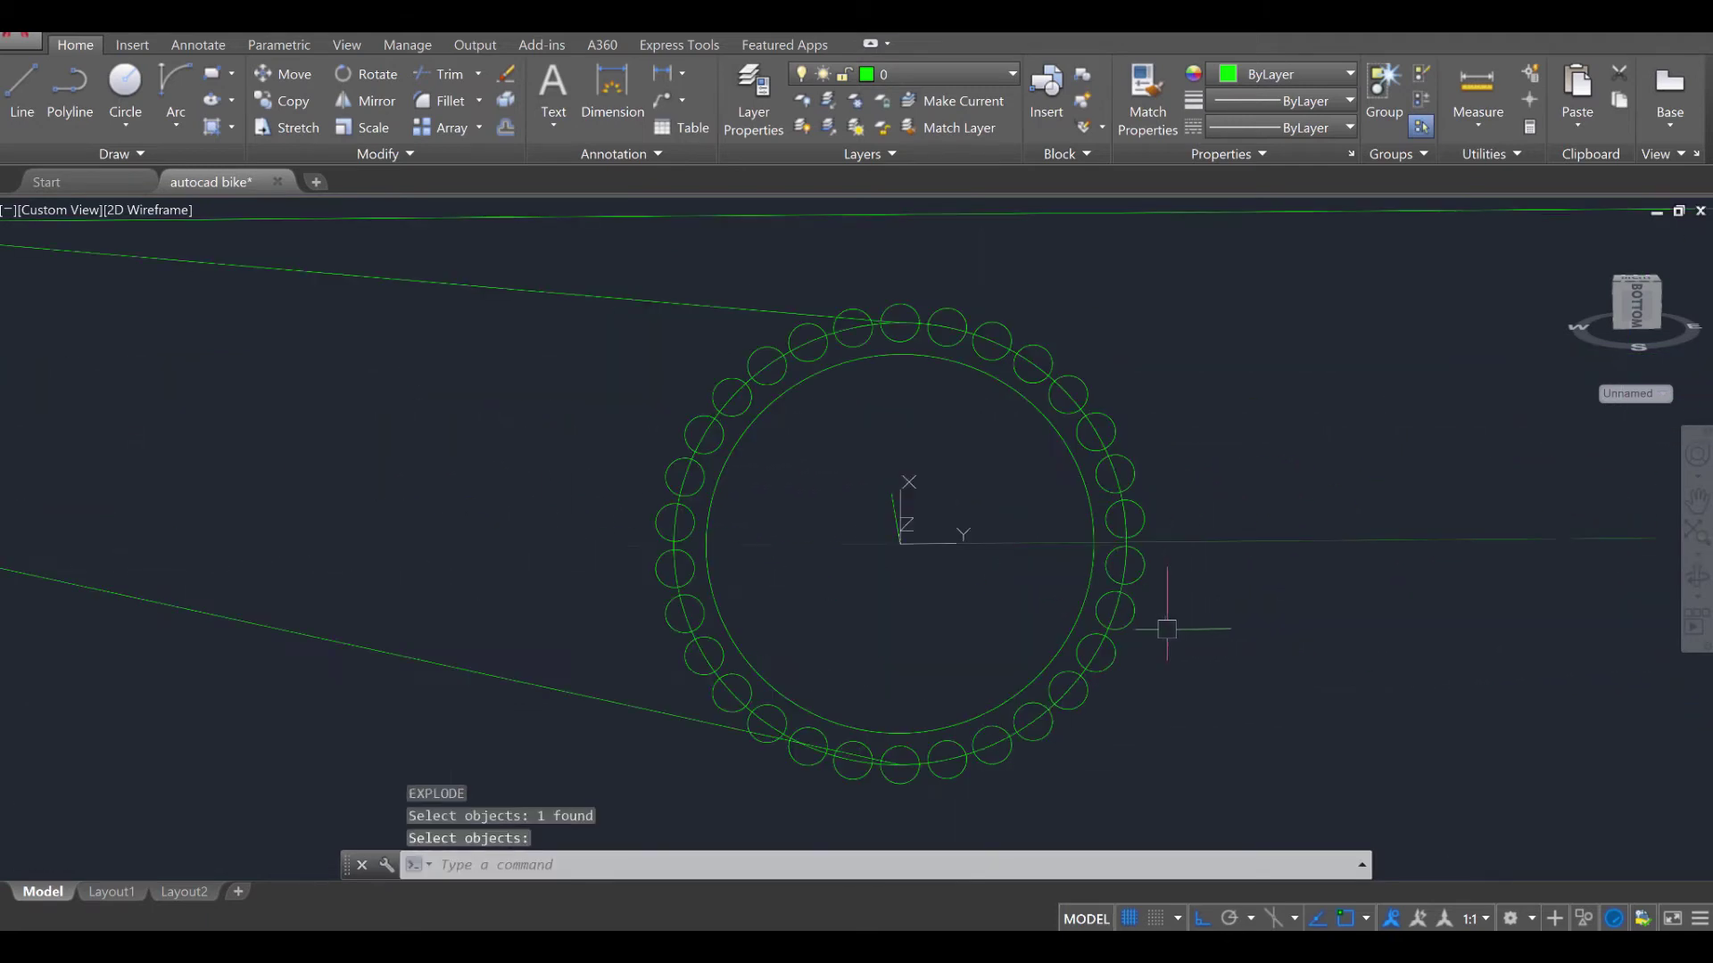
Start TRIM with the chainring circles window-selected as cutting edges
text(TR)
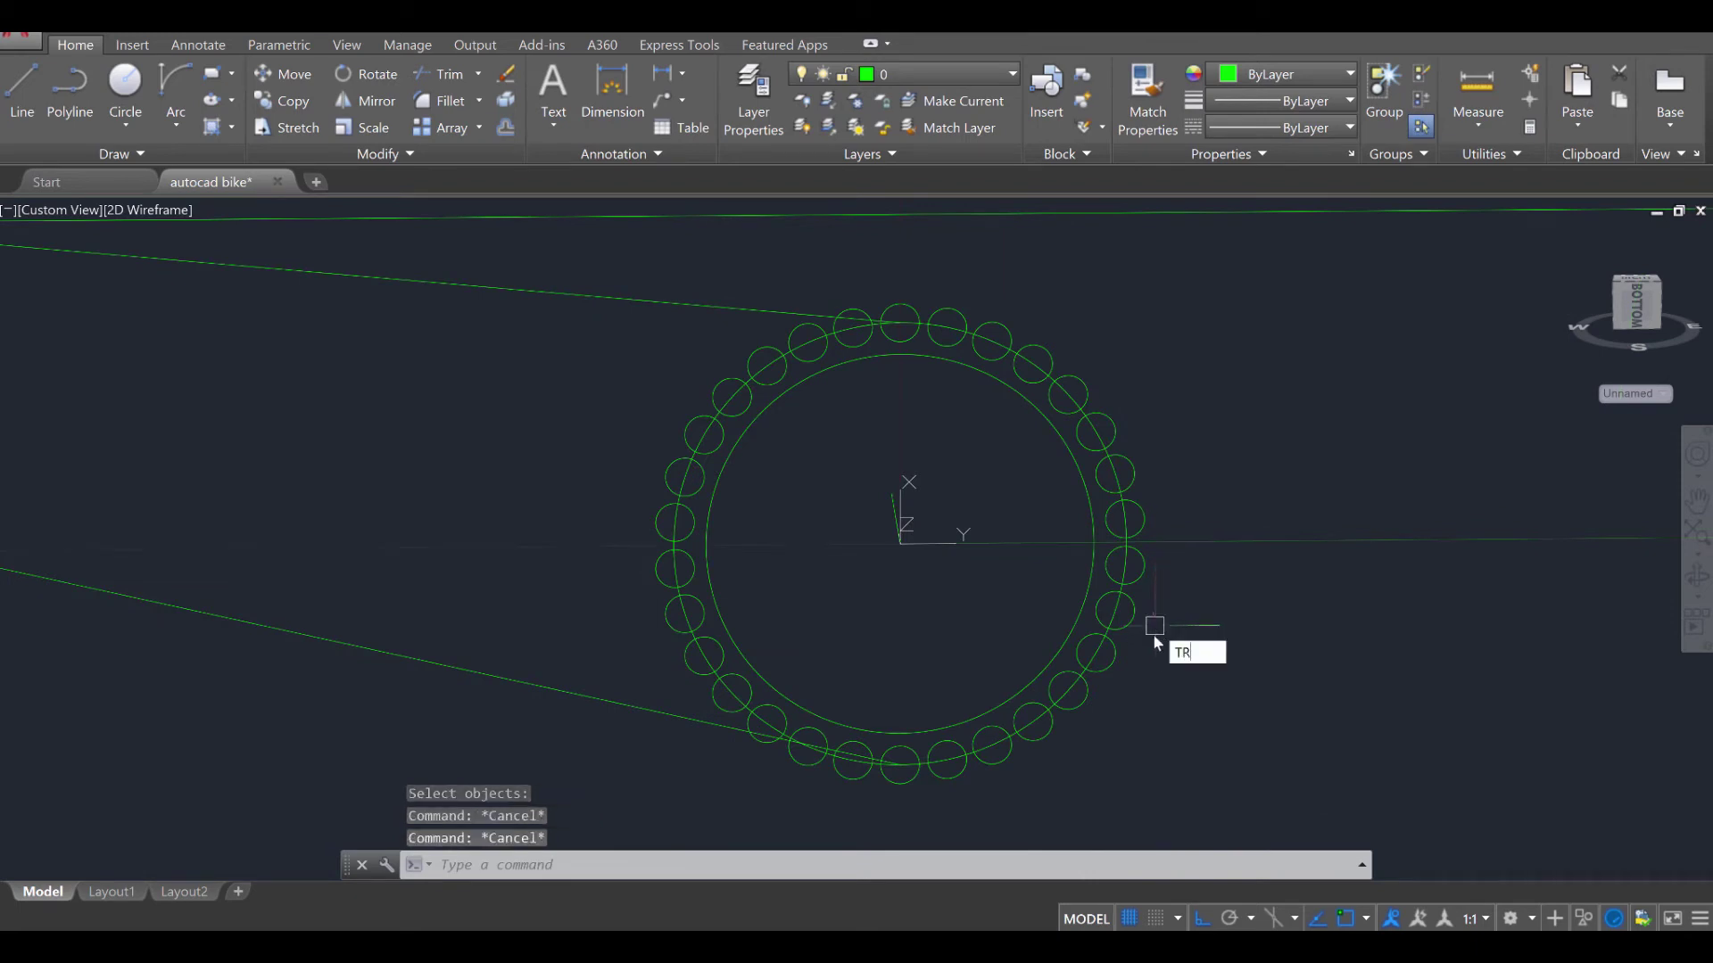
text(IM)
key(Return)
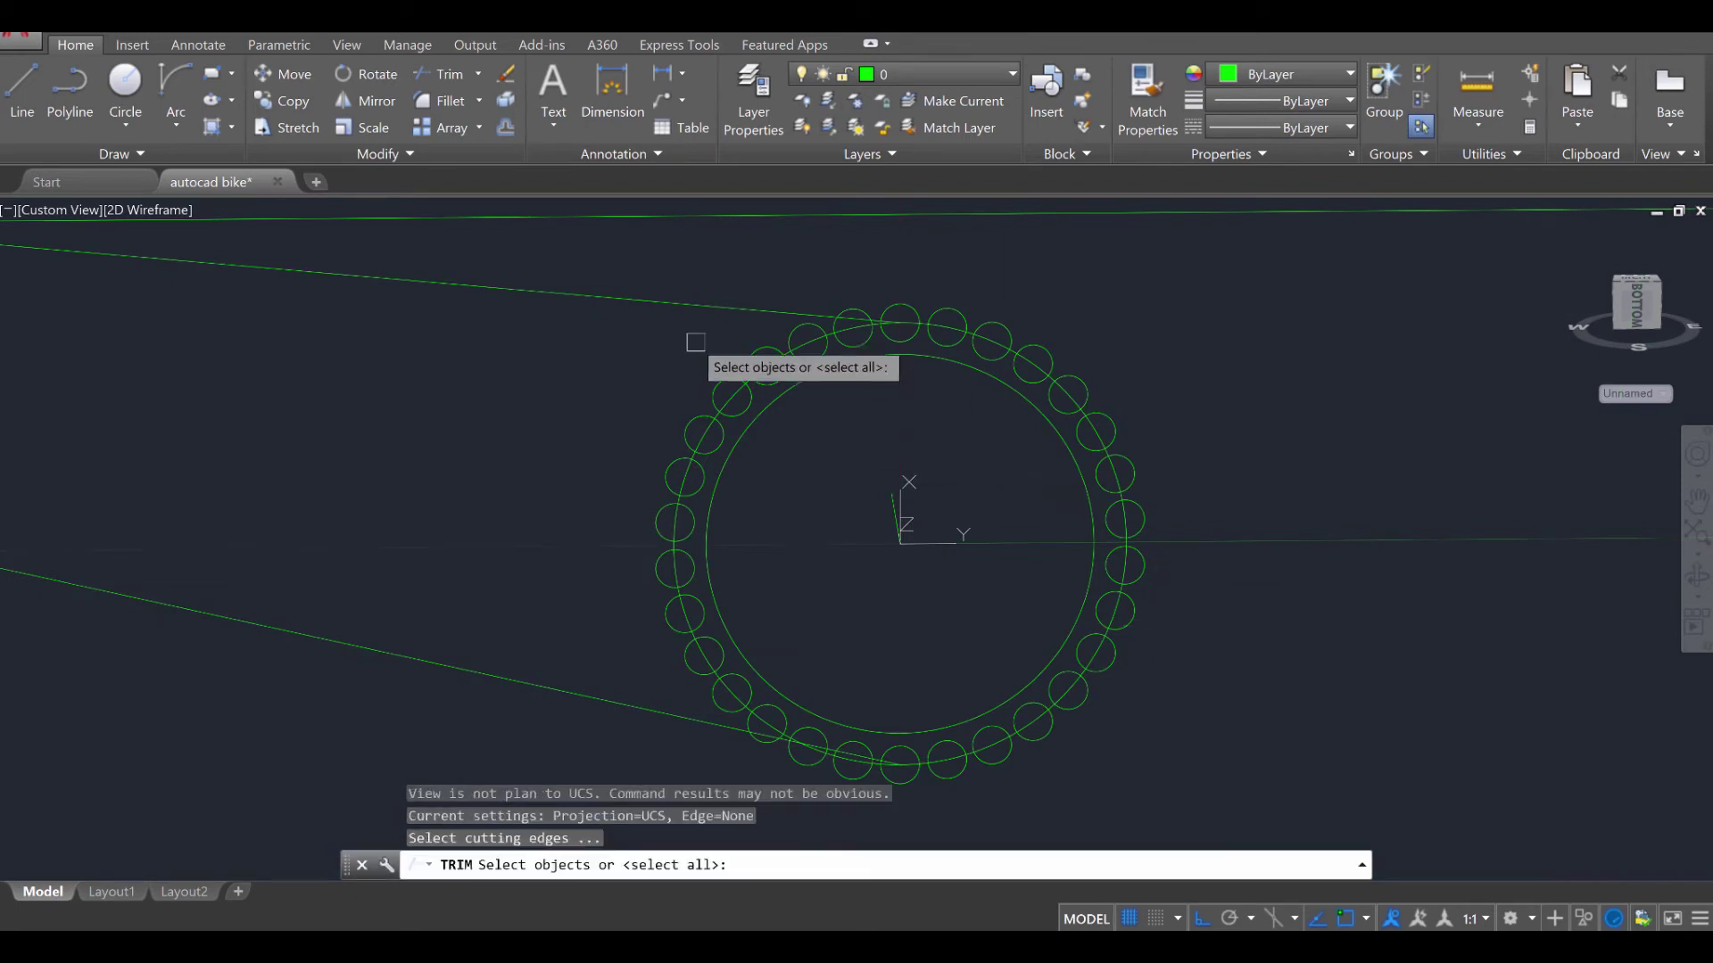
click(533, 256)
click(1282, 812)
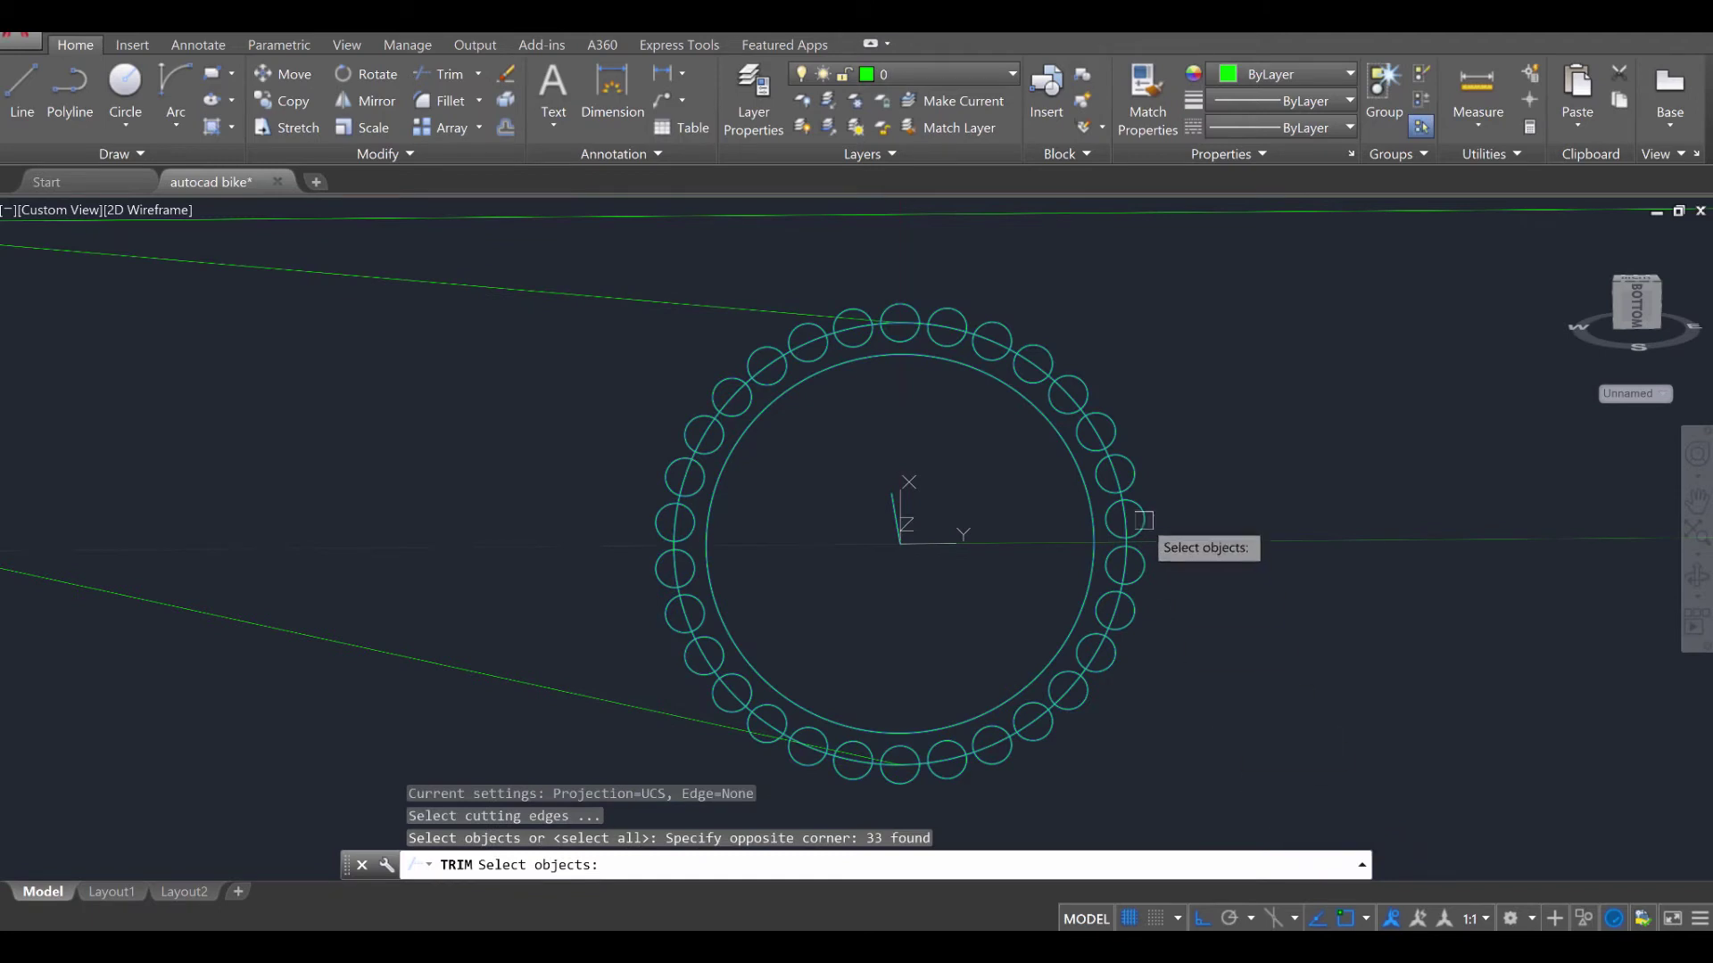
key(Return)
Notch the first four roller circles along the top of the chainring rim
scroll(967, 279, up, 5)
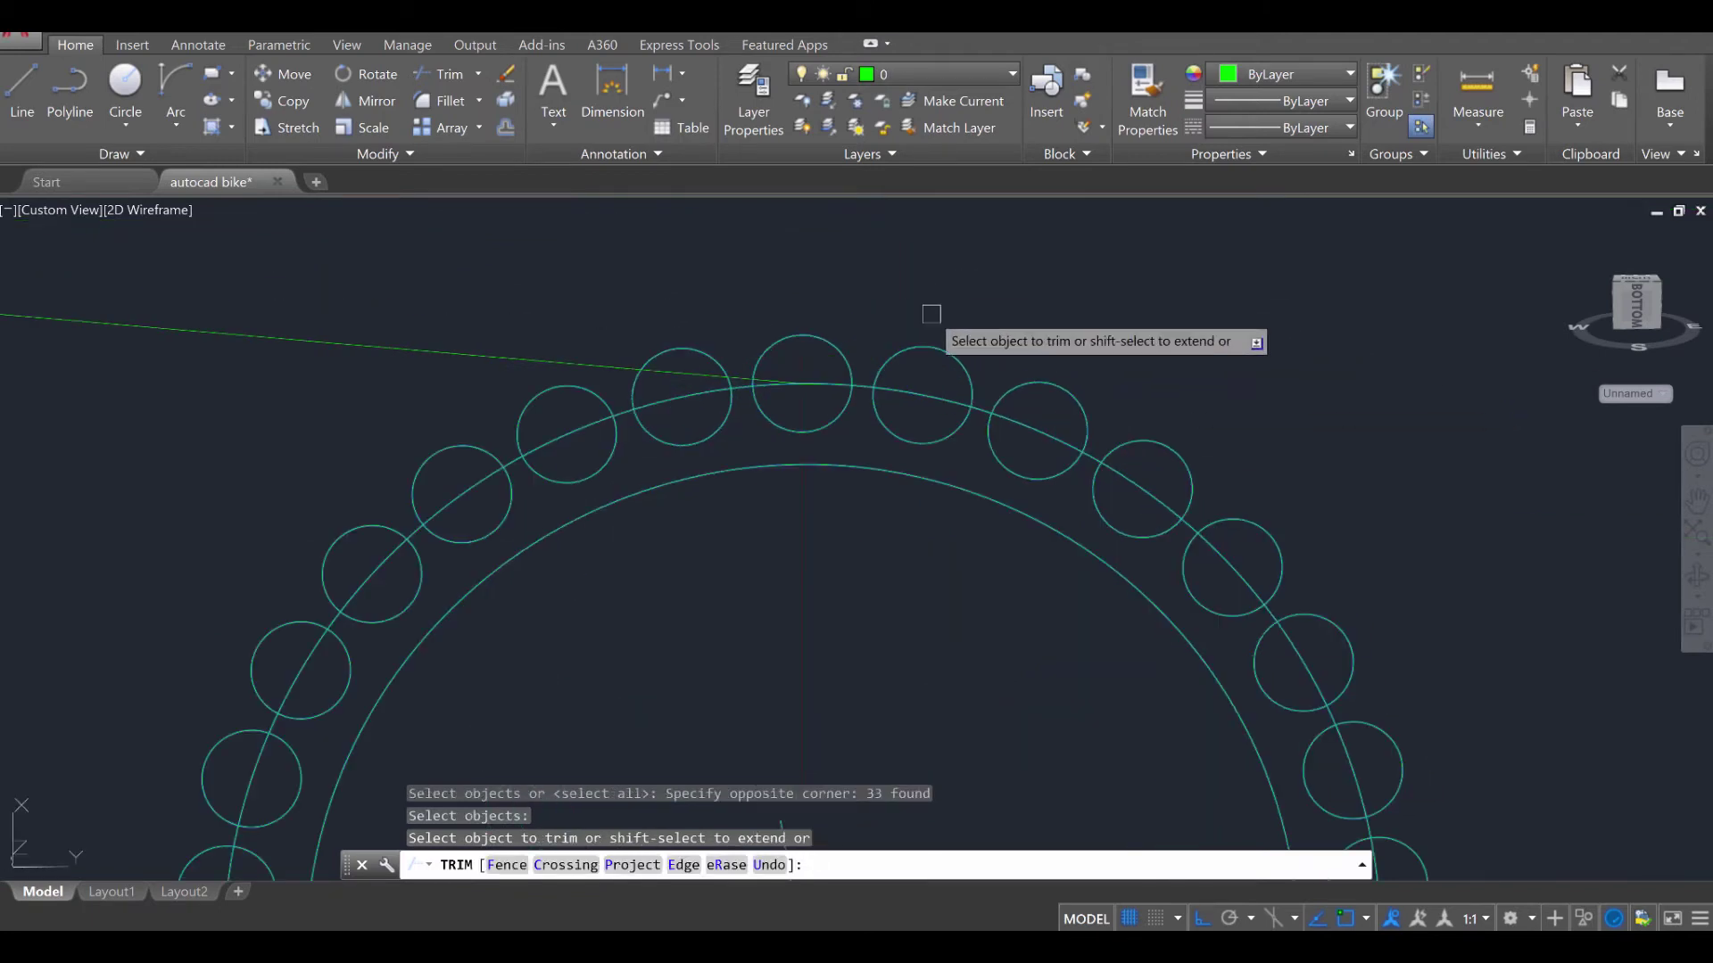
click(922, 349)
click(918, 398)
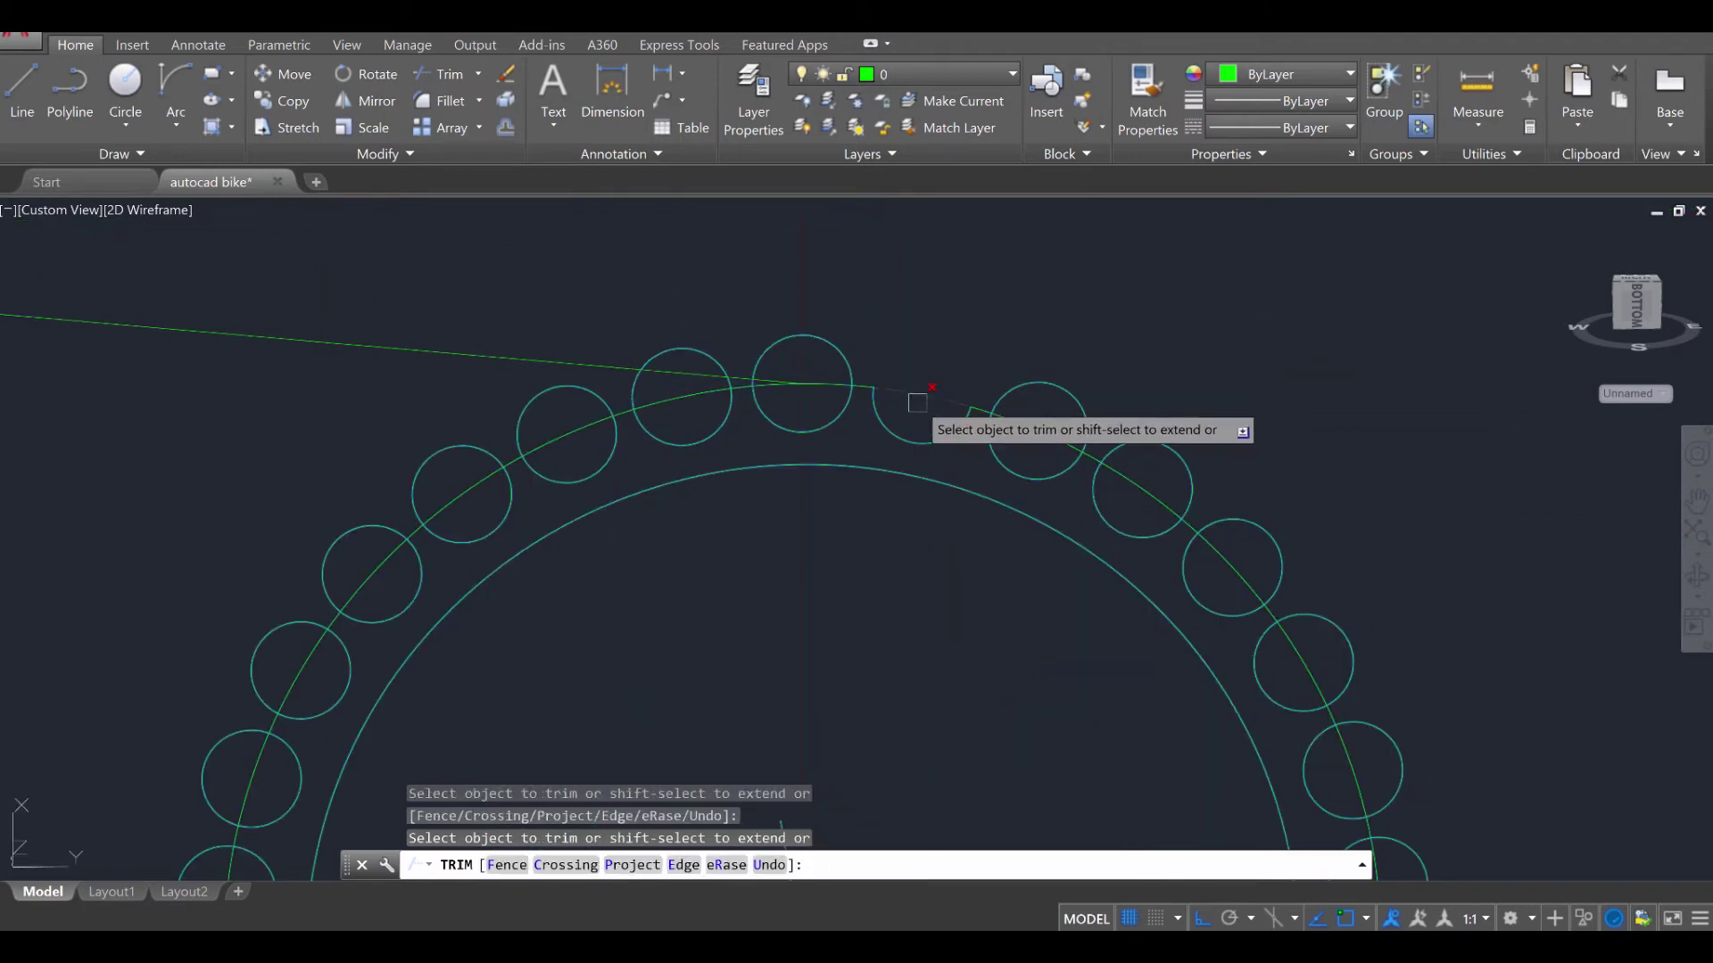
click(1043, 385)
click(1033, 429)
middle_drag(1268, 391, 1176, 270)
click(1086, 330)
click(1065, 369)
click(1166, 404)
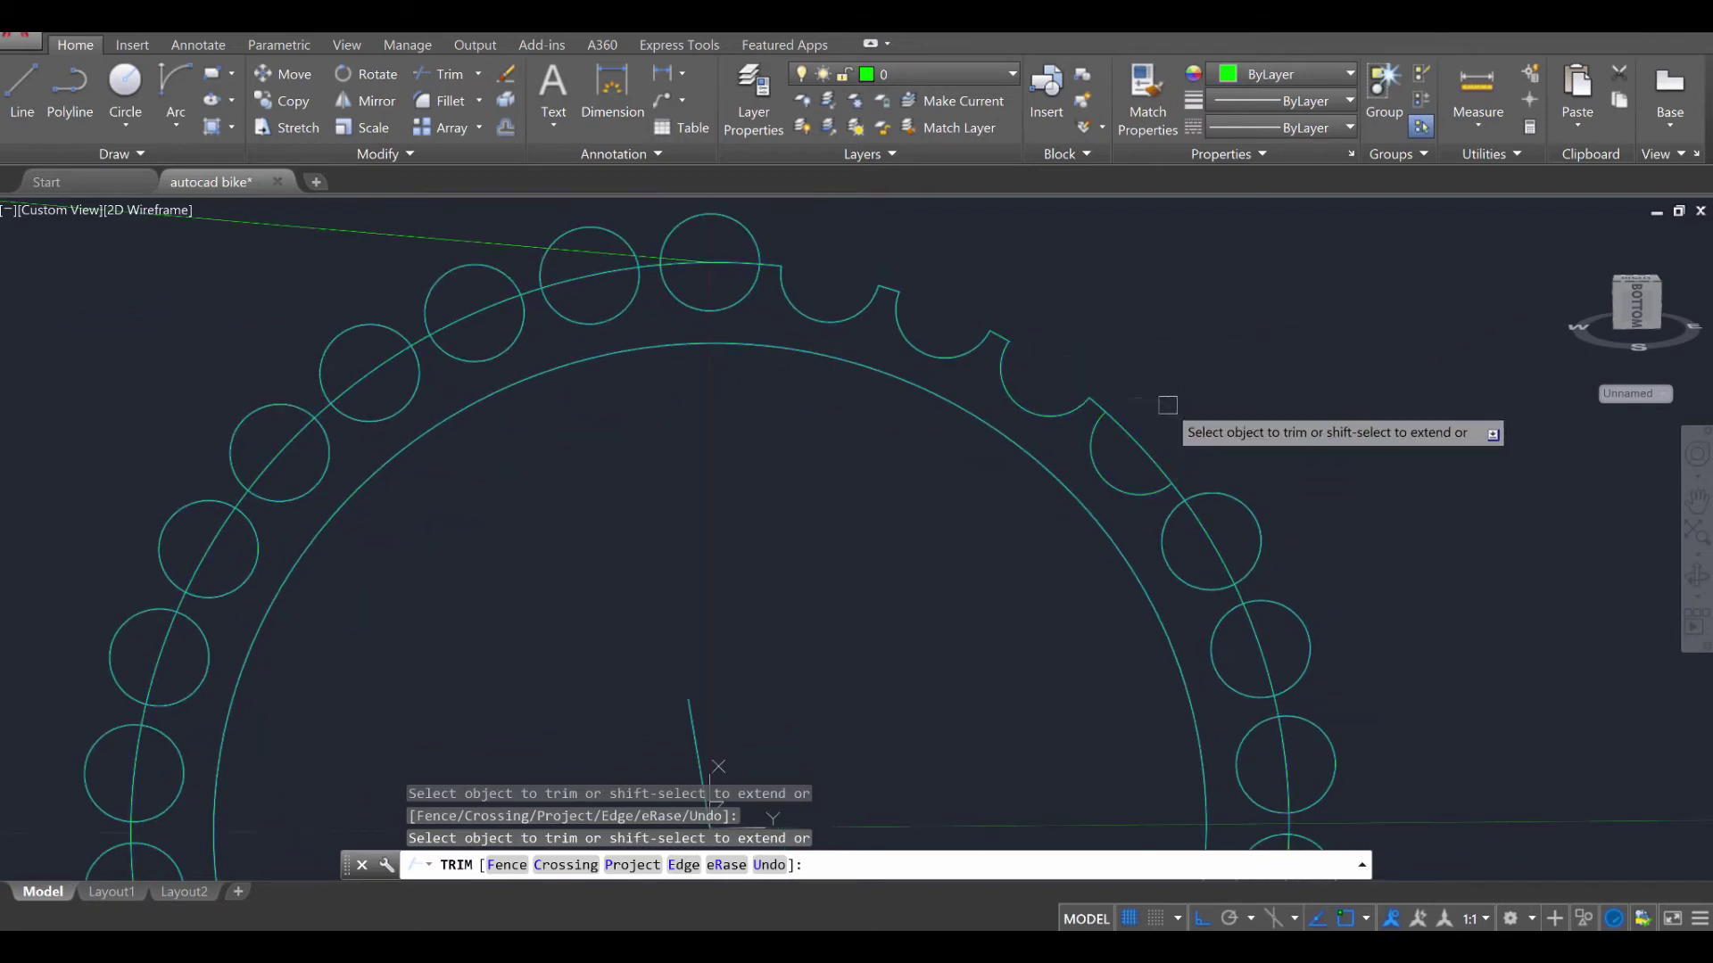
click(1141, 448)
Notch the next three roller circles further along the chainring rim
middle_drag(1302, 553, 1280, 411)
click(1214, 374)
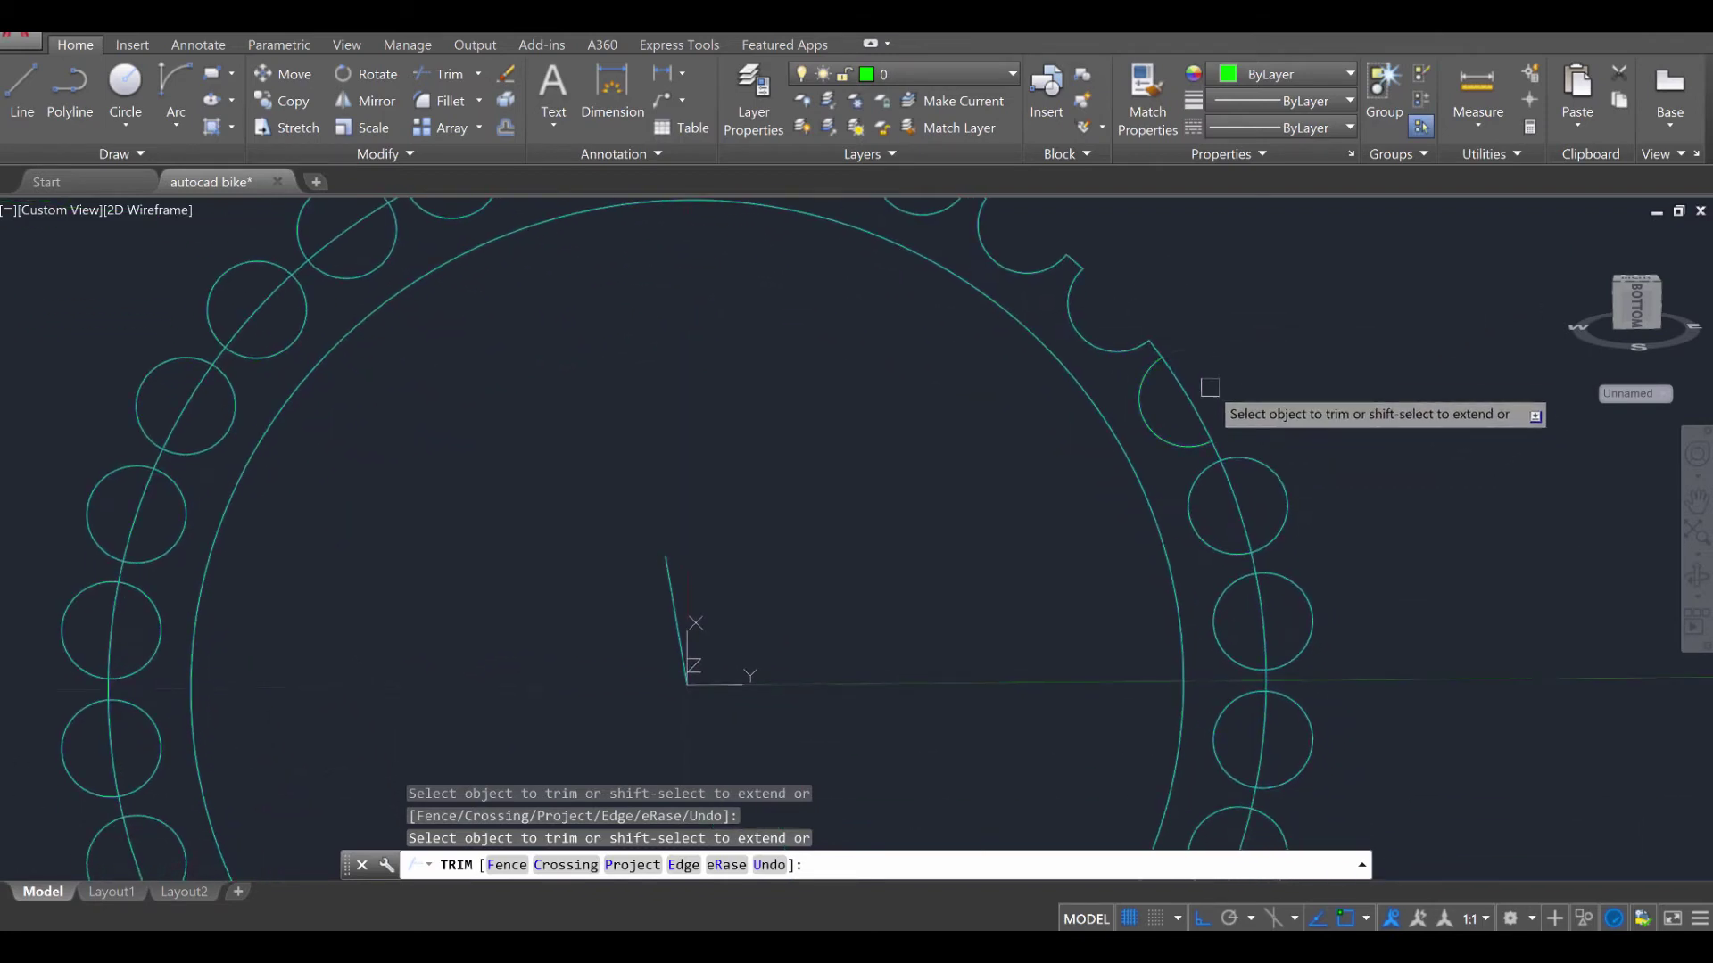
click(1197, 405)
click(1273, 481)
click(1252, 511)
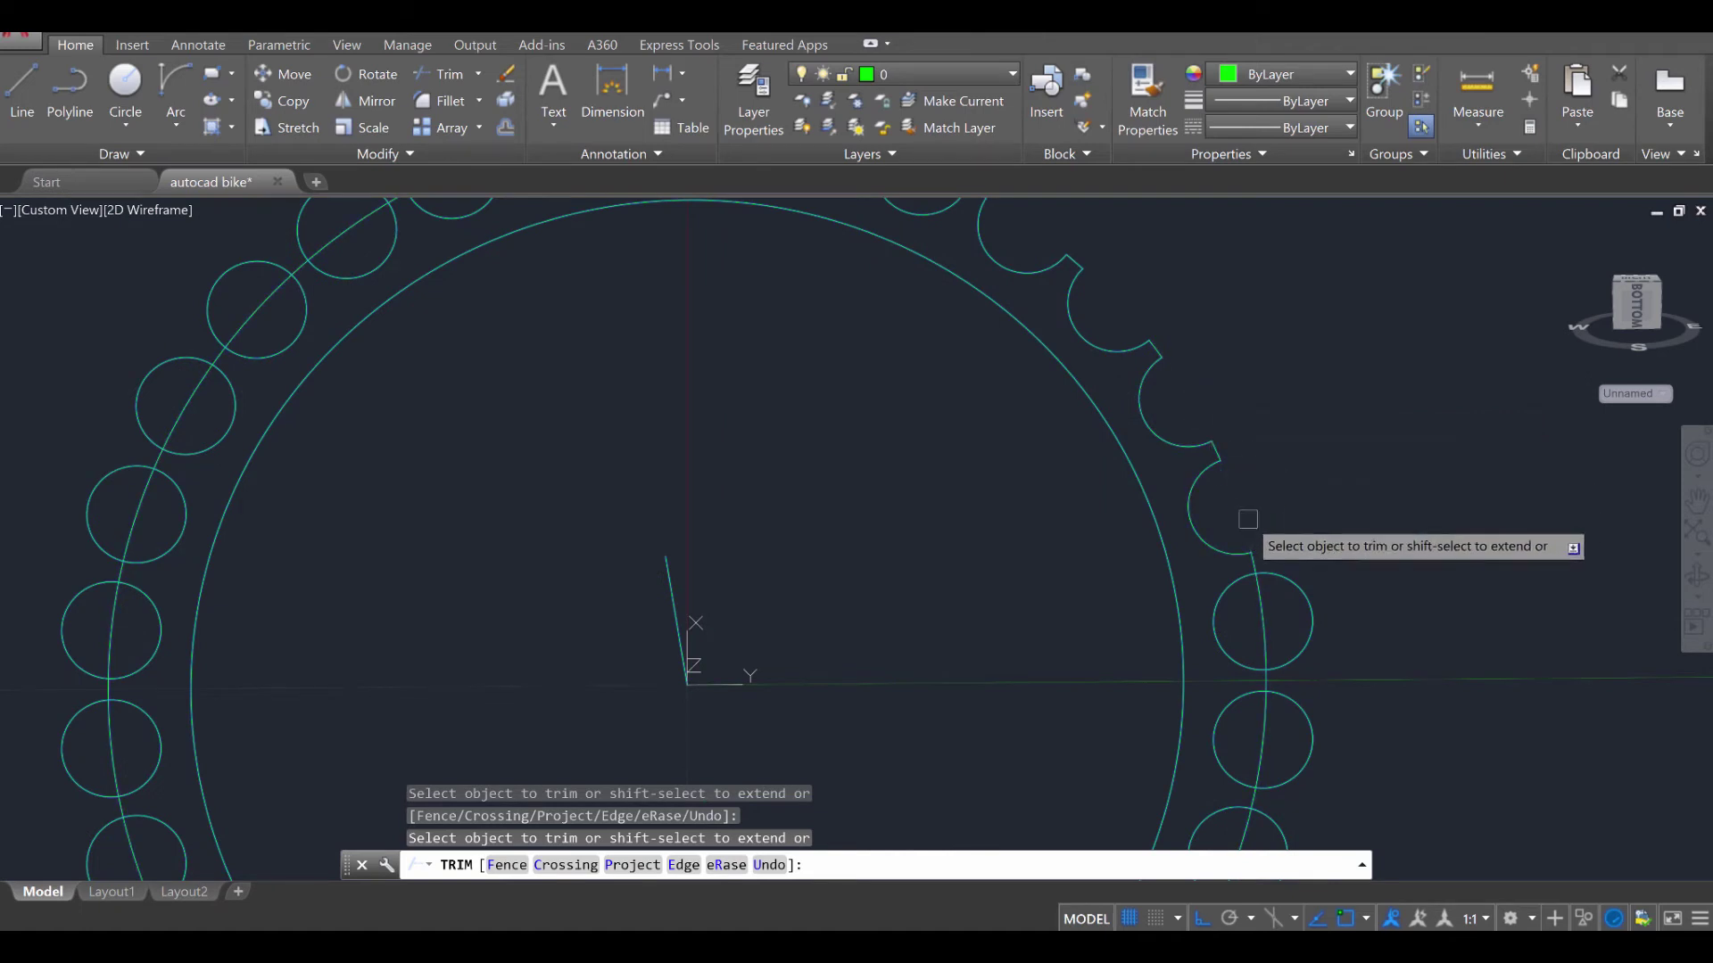
scroll(1334, 624, down, 3)
scroll(1312, 589, up, 3)
middle_drag(1299, 565, 1219, 497)
click(1219, 497)
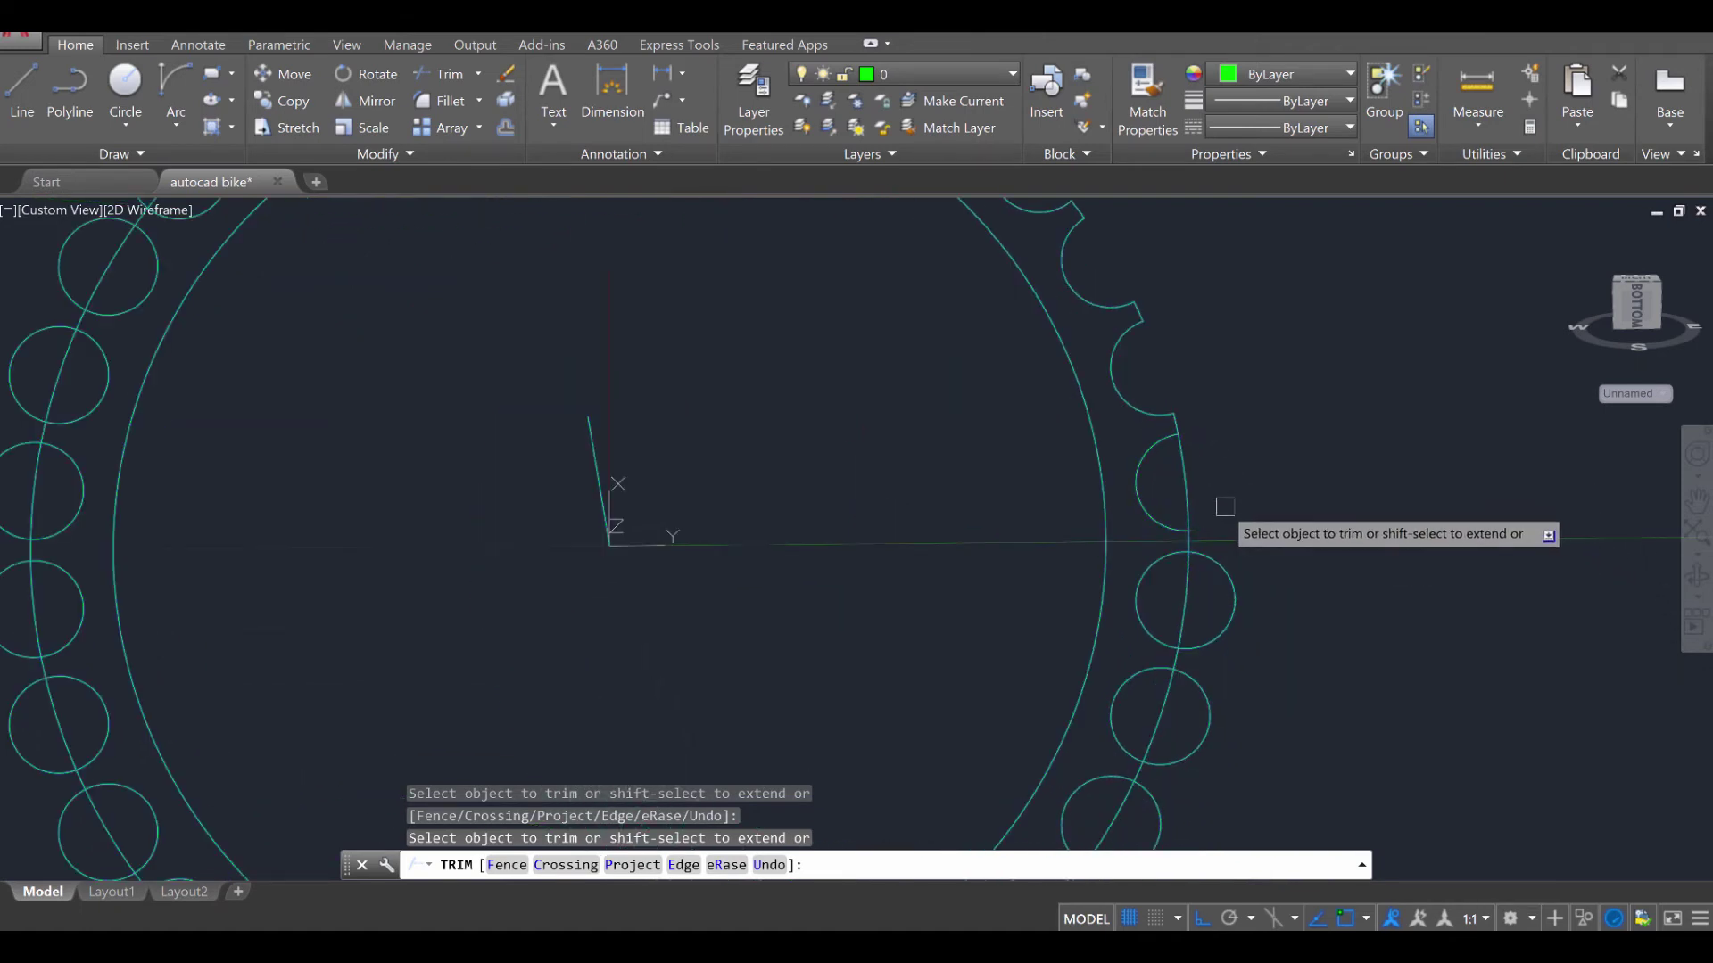
click(1183, 495)
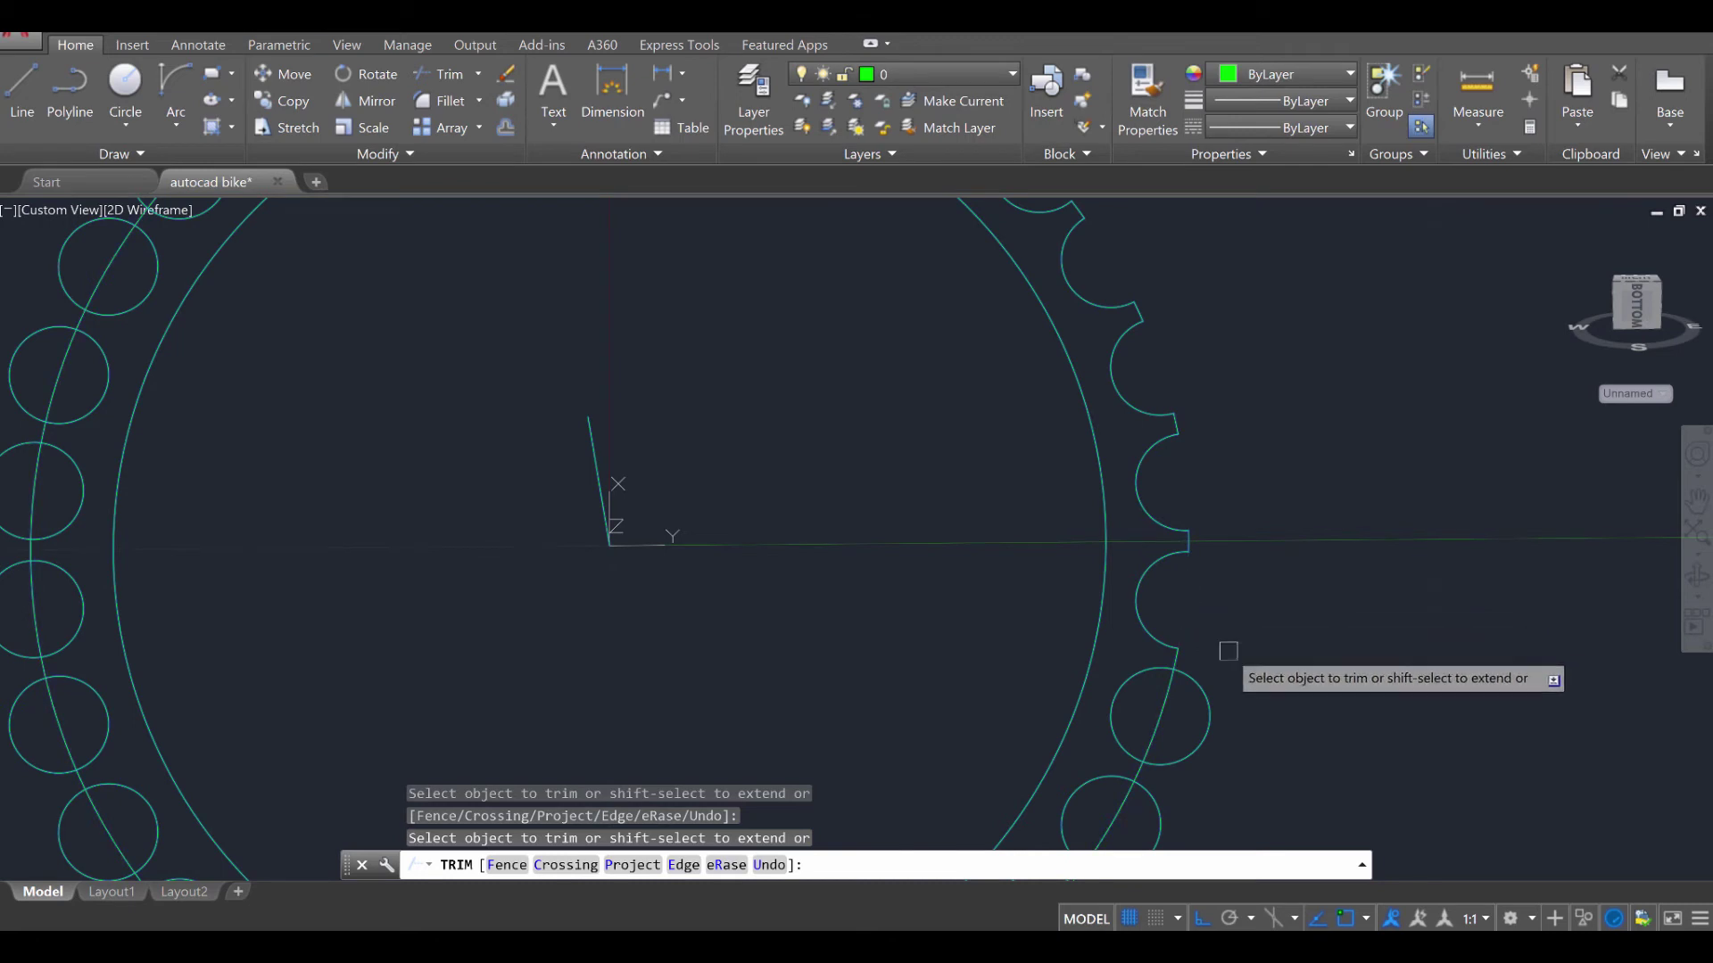
Notch the roller circles around the right side of the chainring
middle_drag(1272, 732, 1334, 447)
click(1223, 426)
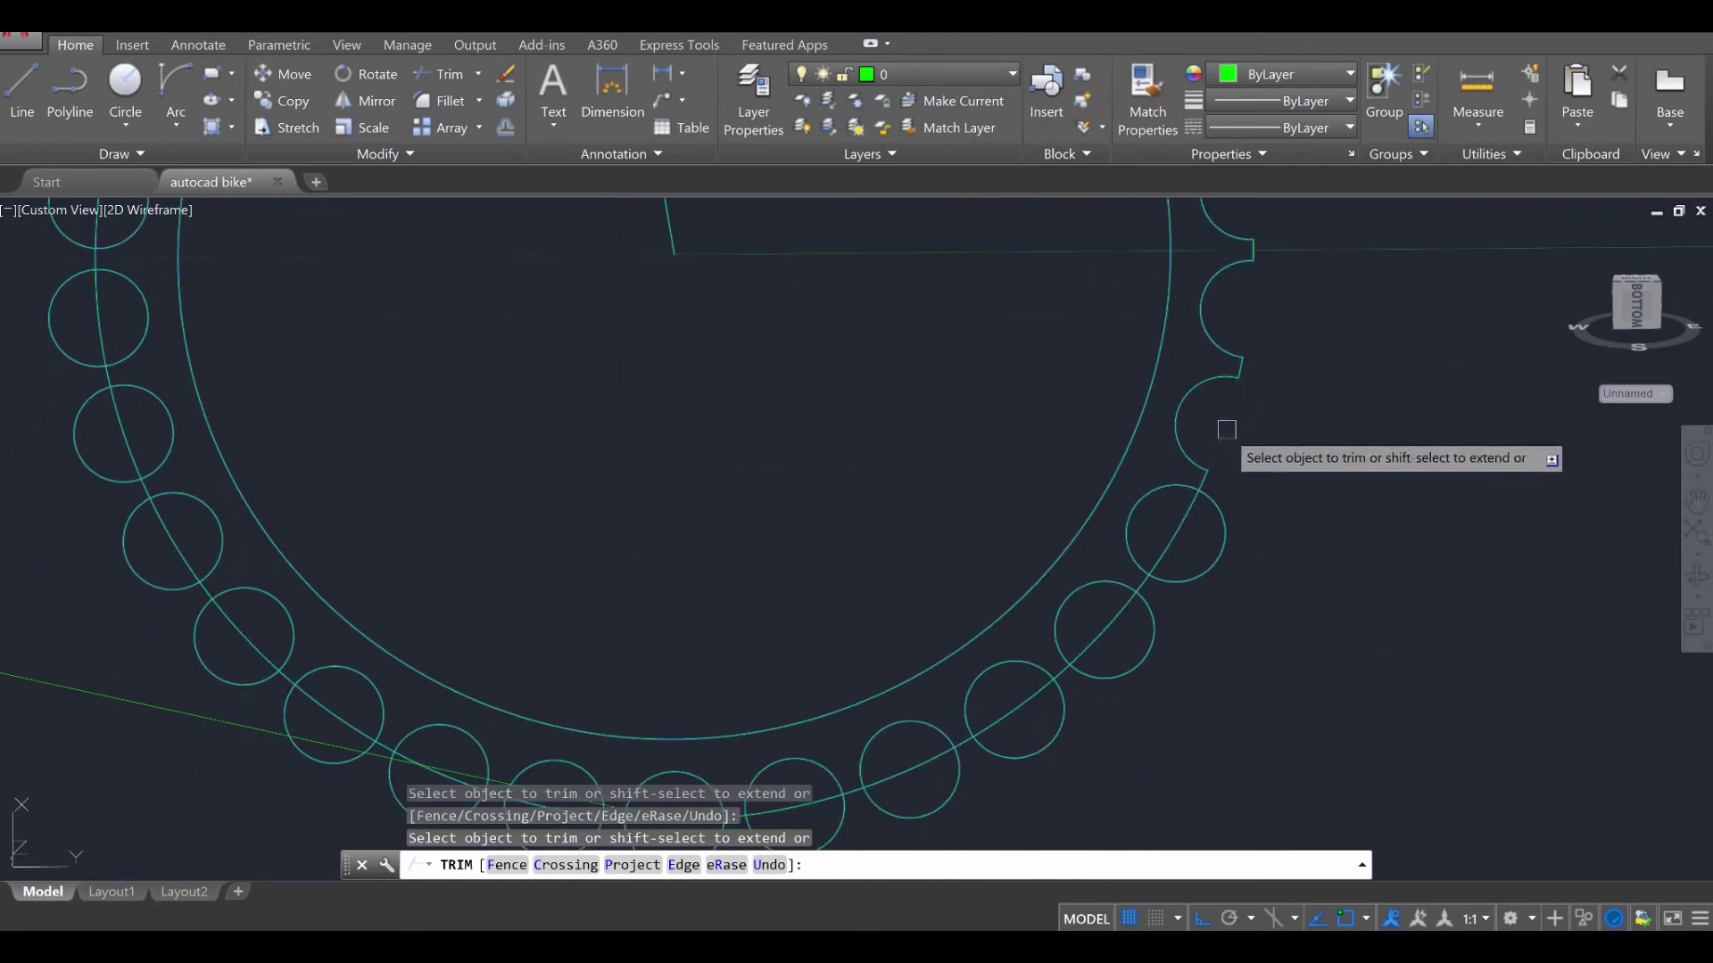
click(1217, 555)
click(1178, 534)
middle_drag(1191, 613, 1321, 428)
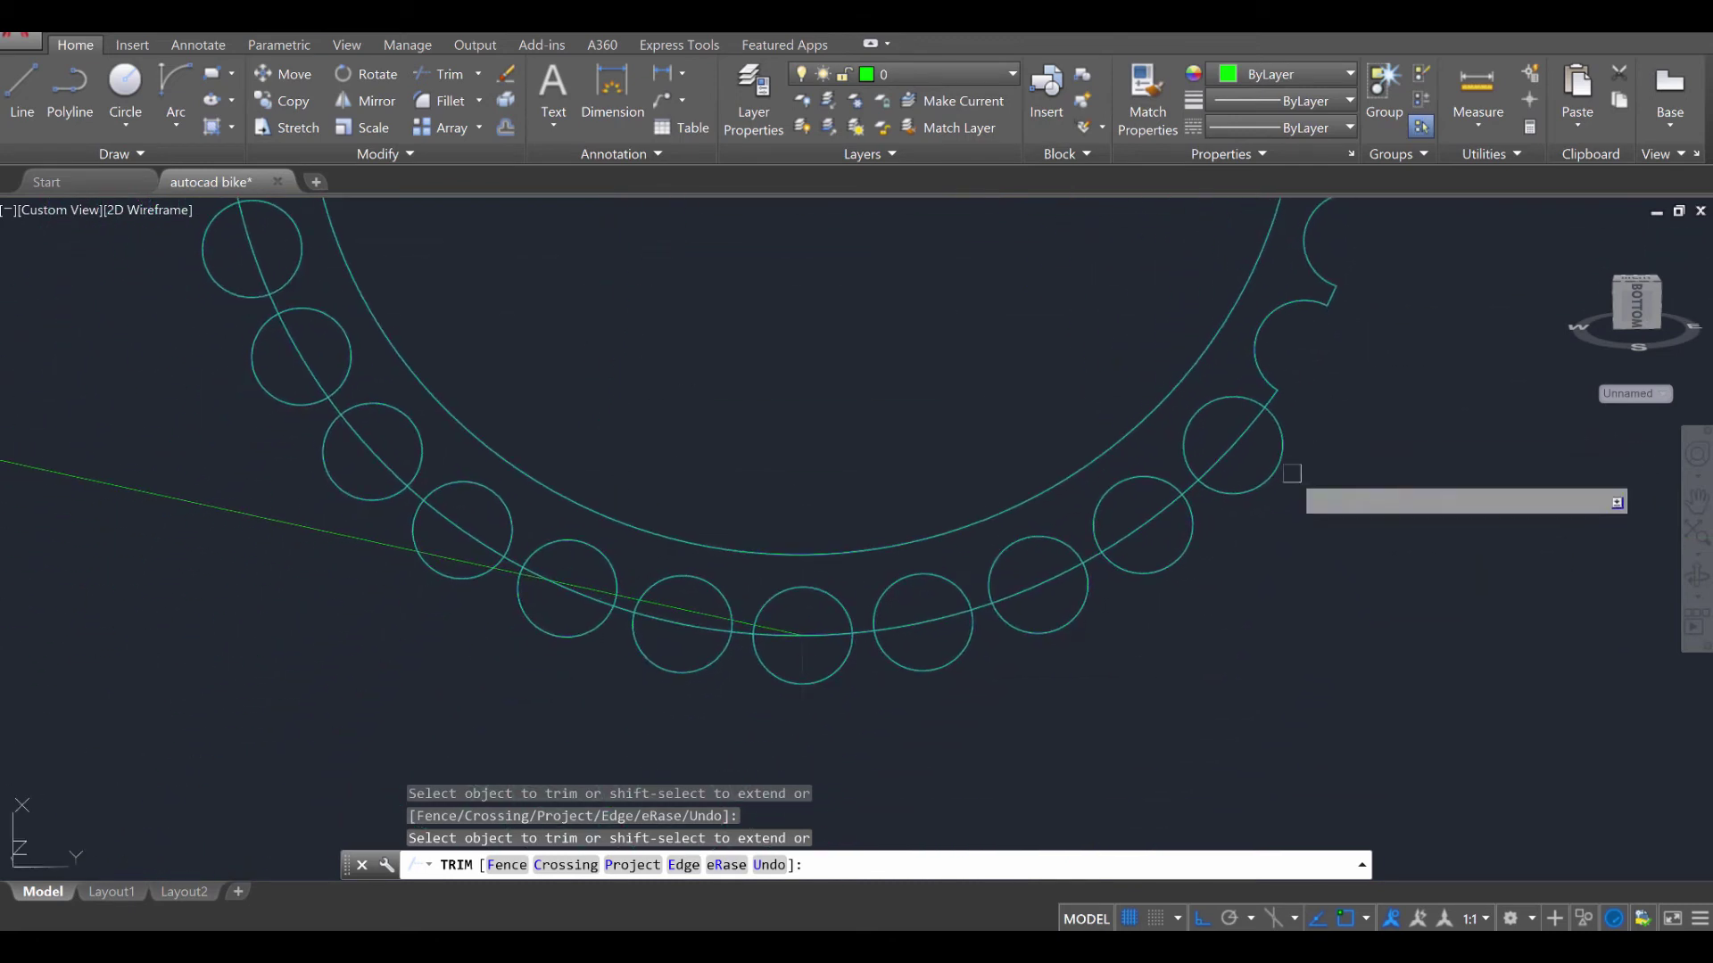
click(1267, 484)
click(1223, 458)
click(1177, 561)
click(1147, 524)
click(1064, 628)
click(1048, 589)
Notch the roller circles along the bottom of the chainring toward the left
click(941, 665)
click(924, 624)
click(800, 687)
click(802, 635)
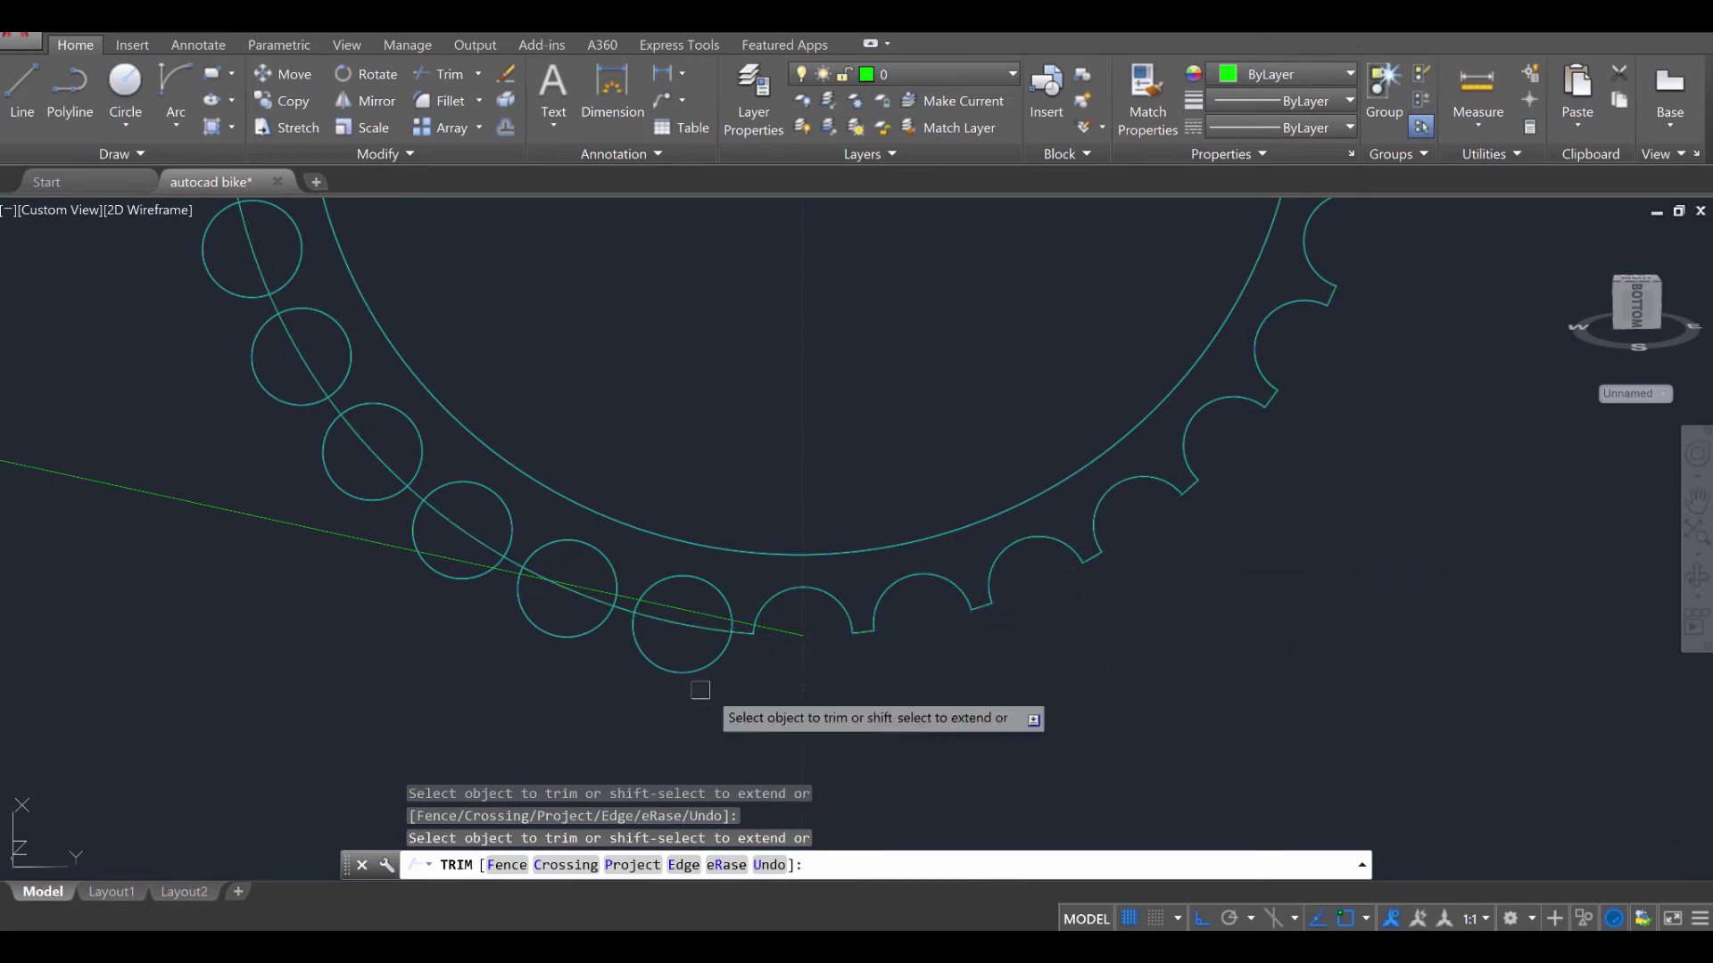
click(691, 674)
click(681, 632)
click(534, 625)
click(558, 587)
click(457, 578)
click(858, 762)
click(753, 706)
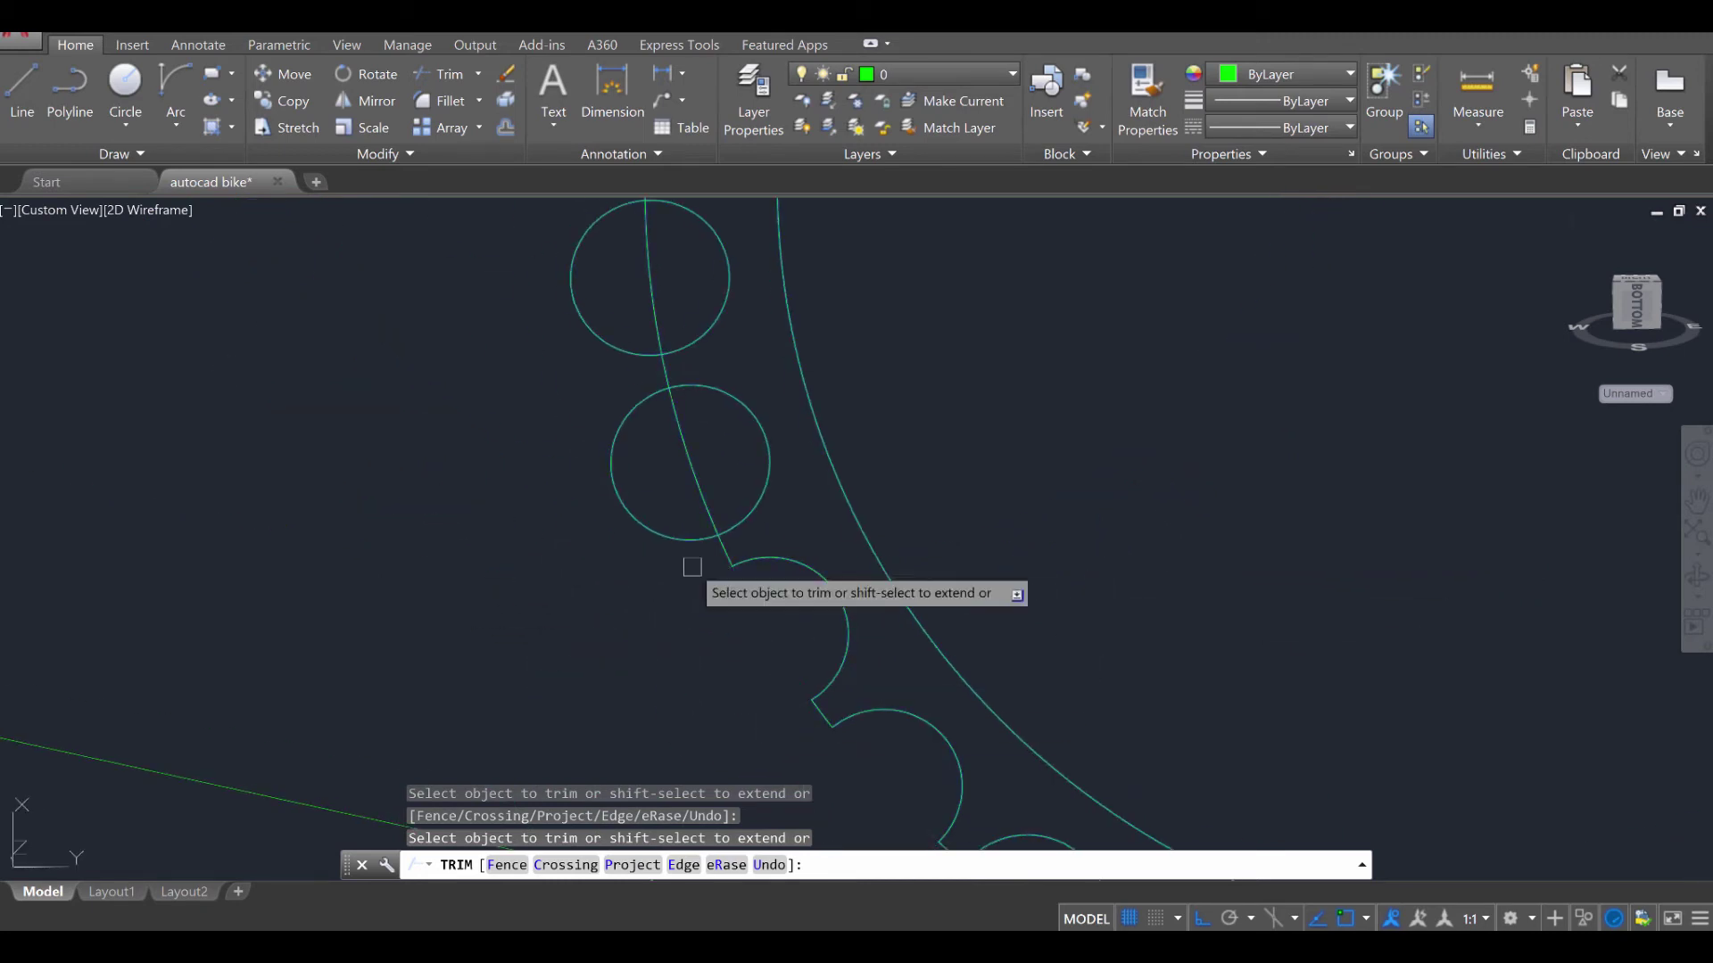
click(687, 538)
Notch the roller circles up the left side of the chainring
scroll(668, 494, down, 2)
click(657, 406)
click(658, 371)
middle_drag(528, 266, 487, 557)
click(577, 514)
click(618, 519)
click(591, 421)
click(639, 420)
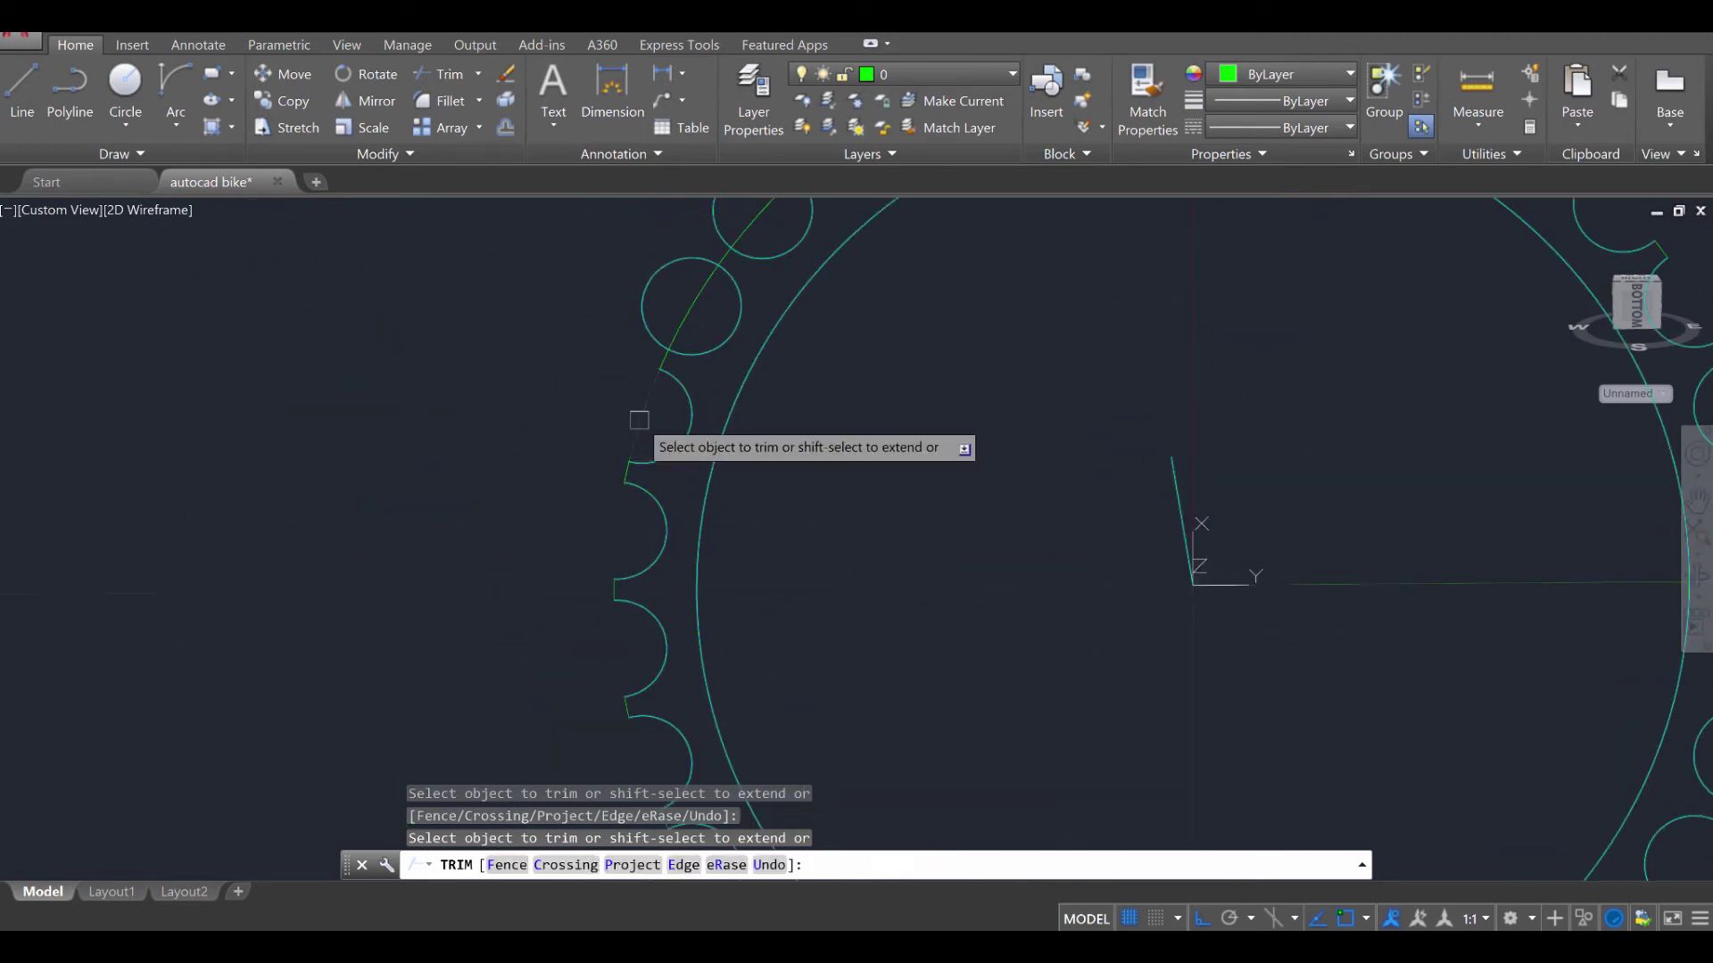
click(647, 319)
click(687, 313)
middle_drag(612, 298, 472, 627)
click(595, 499)
Remove the leftover circle arcs remaining on the chainring
click(934, 314)
click(936, 360)
click(1067, 302)
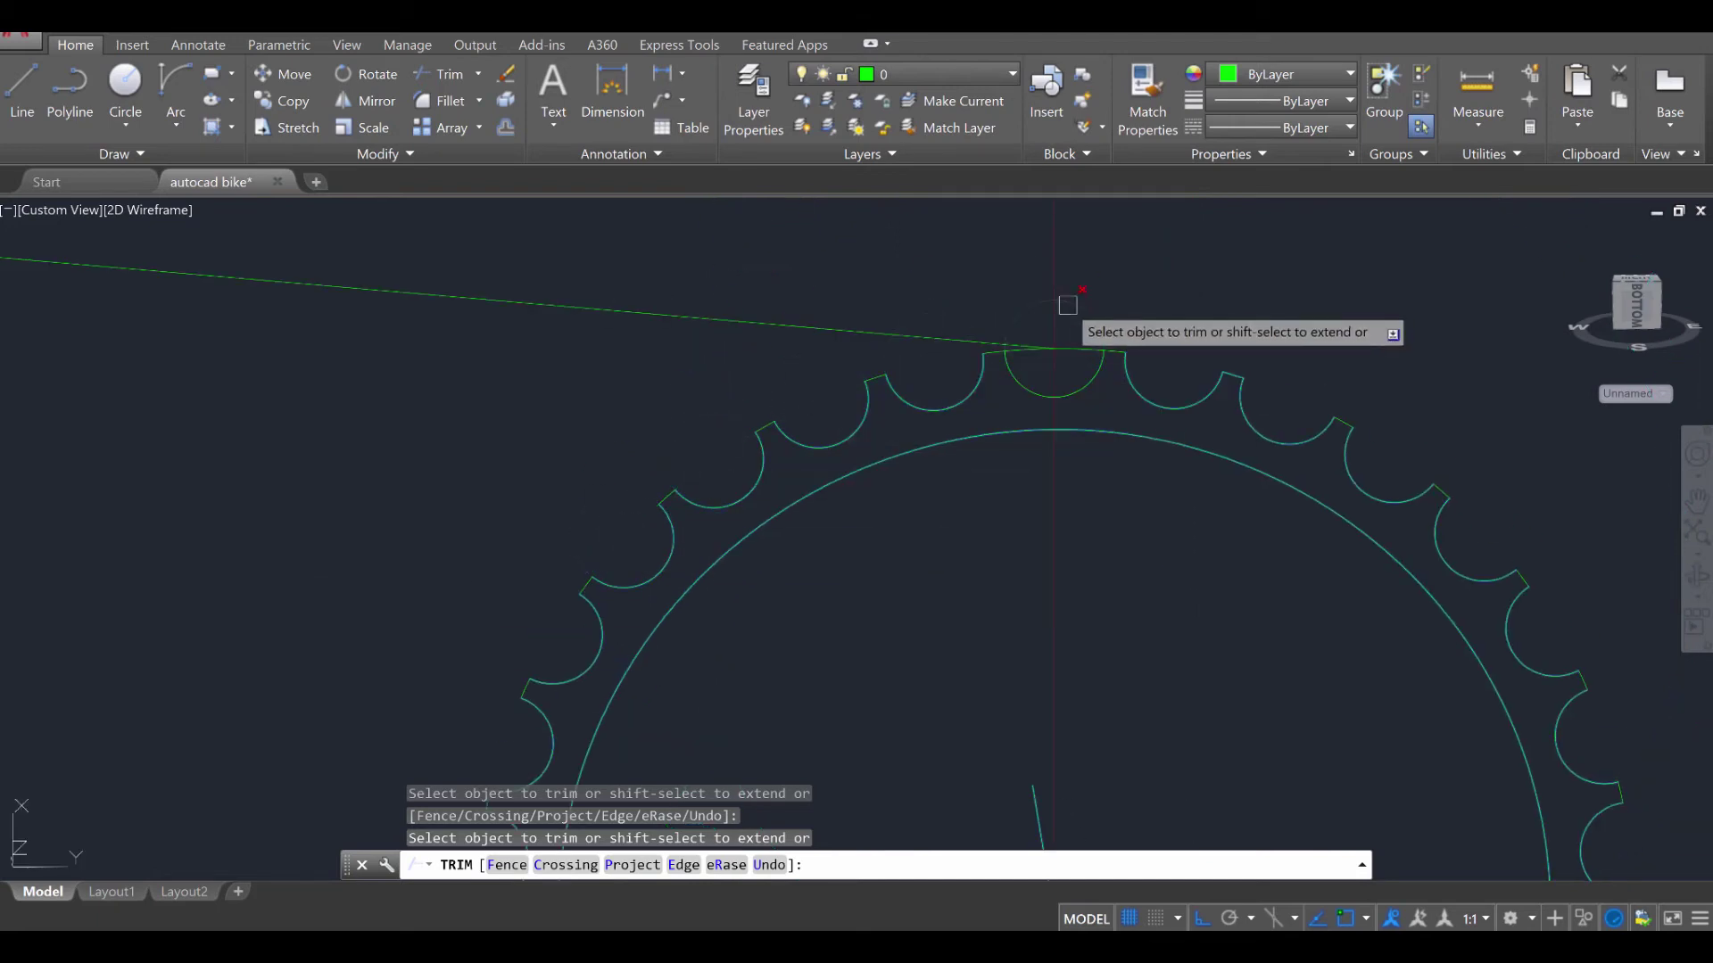
click(1026, 351)
scroll(1025, 406, down, 8)
scroll(635, 509, up, 7)
Trim again with the small sprocket's circles as cutting edges, notching its right-side rollers
key(Return)
key(Return)
click(585, 259)
click(1175, 744)
key(Return)
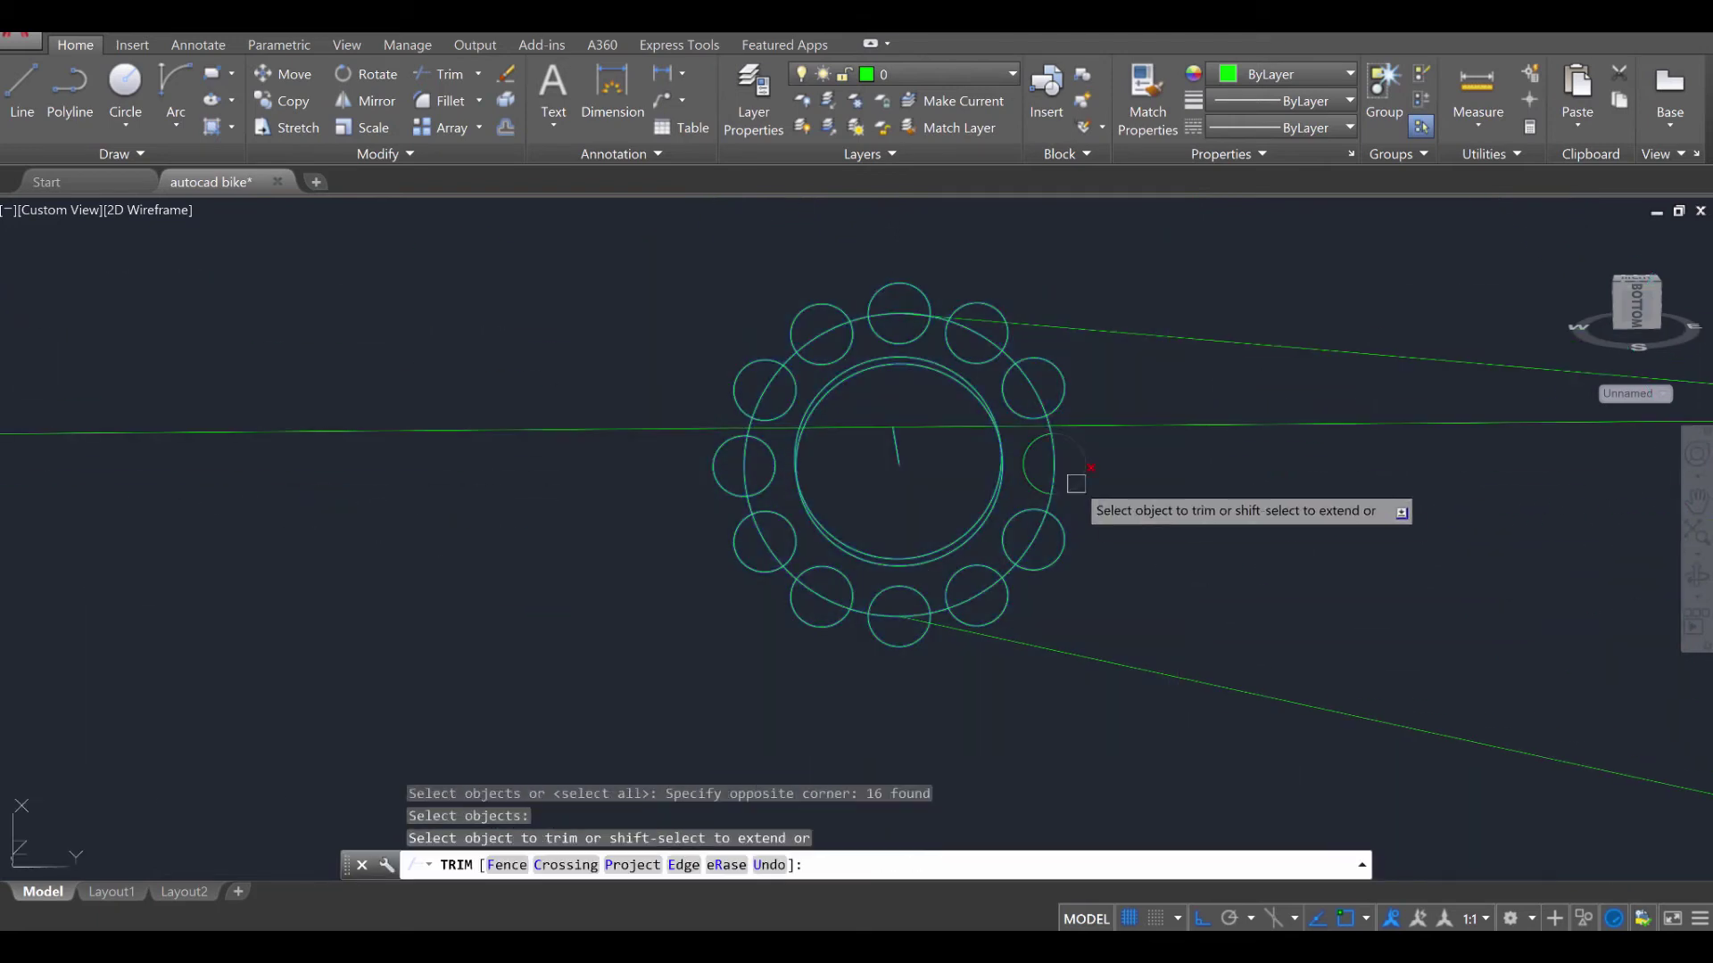
click(1076, 482)
click(1052, 467)
click(1059, 401)
click(1036, 387)
click(1013, 346)
Notch the remaining sprocket roller circles counter-clockwise and end the trim
click(807, 309)
click(739, 384)
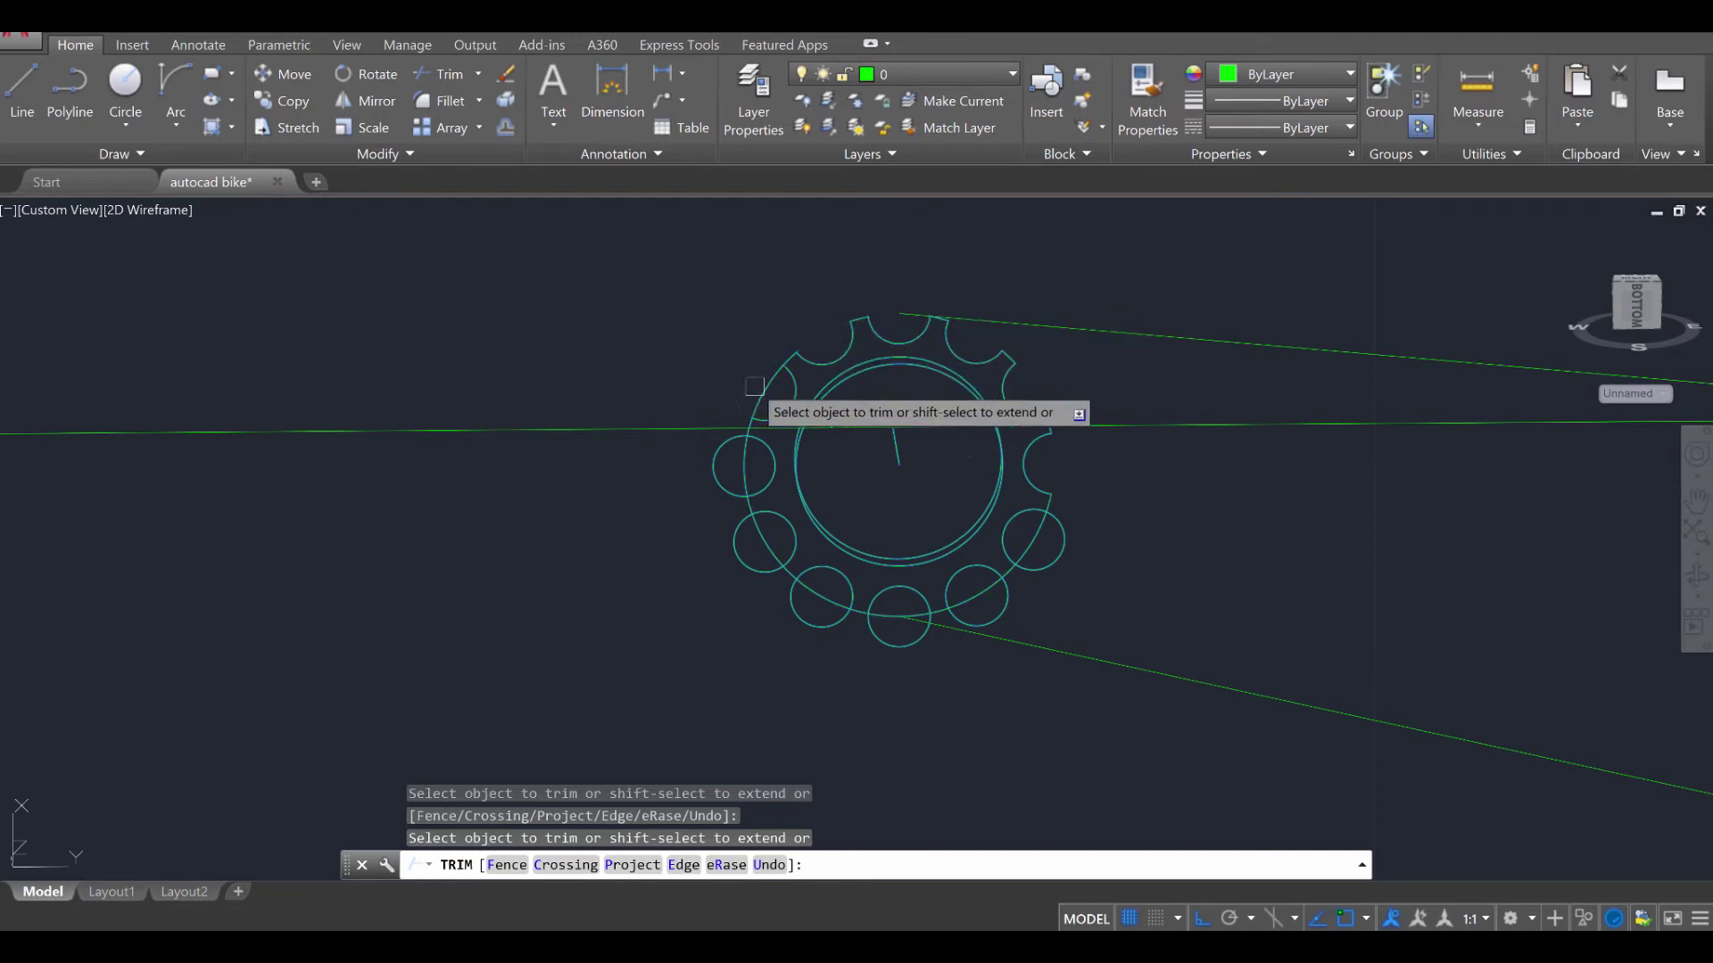
click(714, 464)
click(738, 557)
click(808, 623)
click(892, 648)
click(1004, 614)
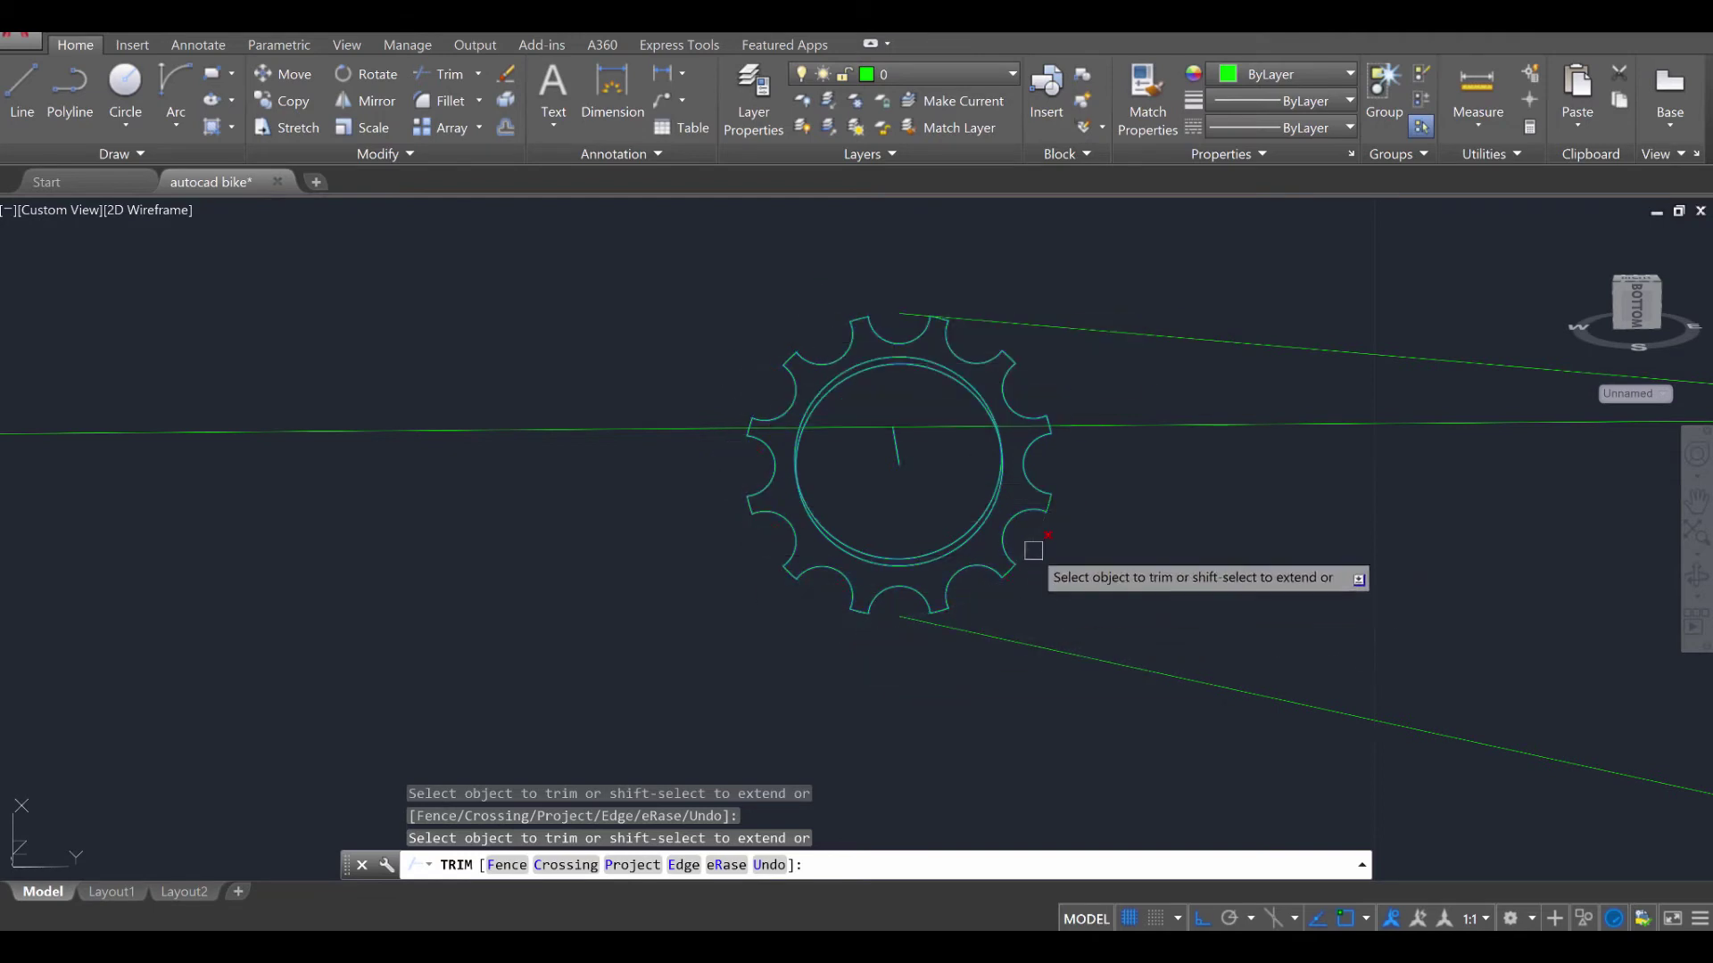
click(1031, 562)
key(Return)
middle_drag(762, 524, 613, 548)
scroll(612, 548, up, 2)
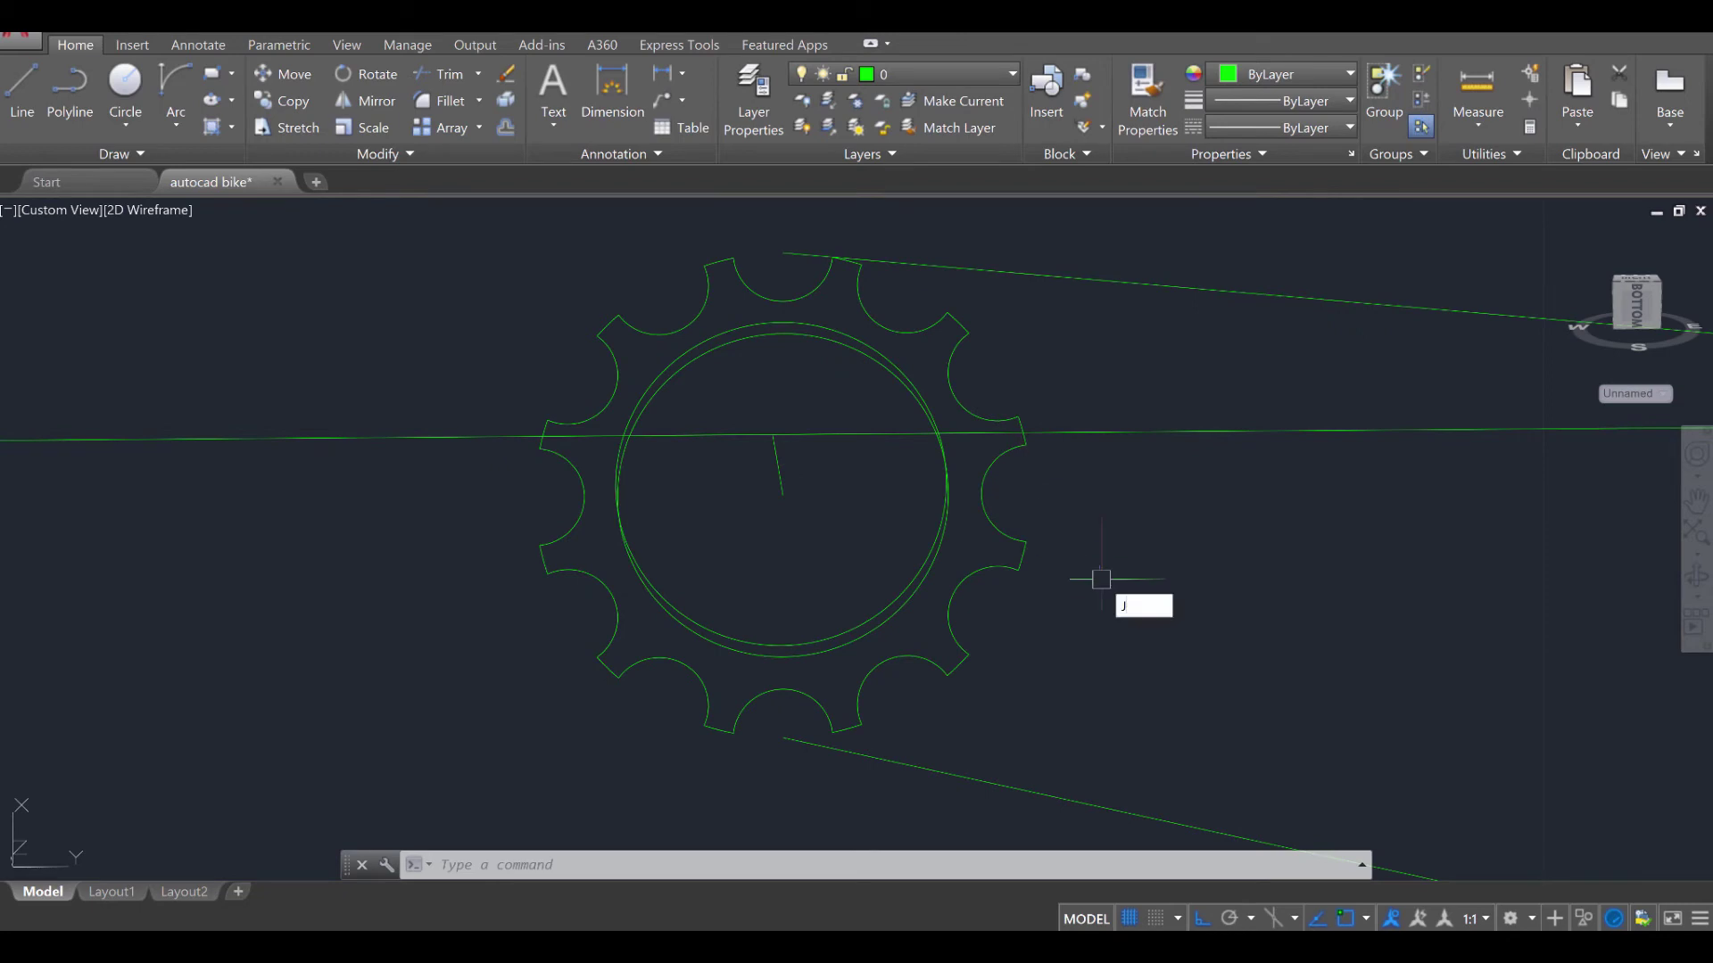
Join the small sprocket's 24 tooth and notch pieces into a single polyline
key(Return)
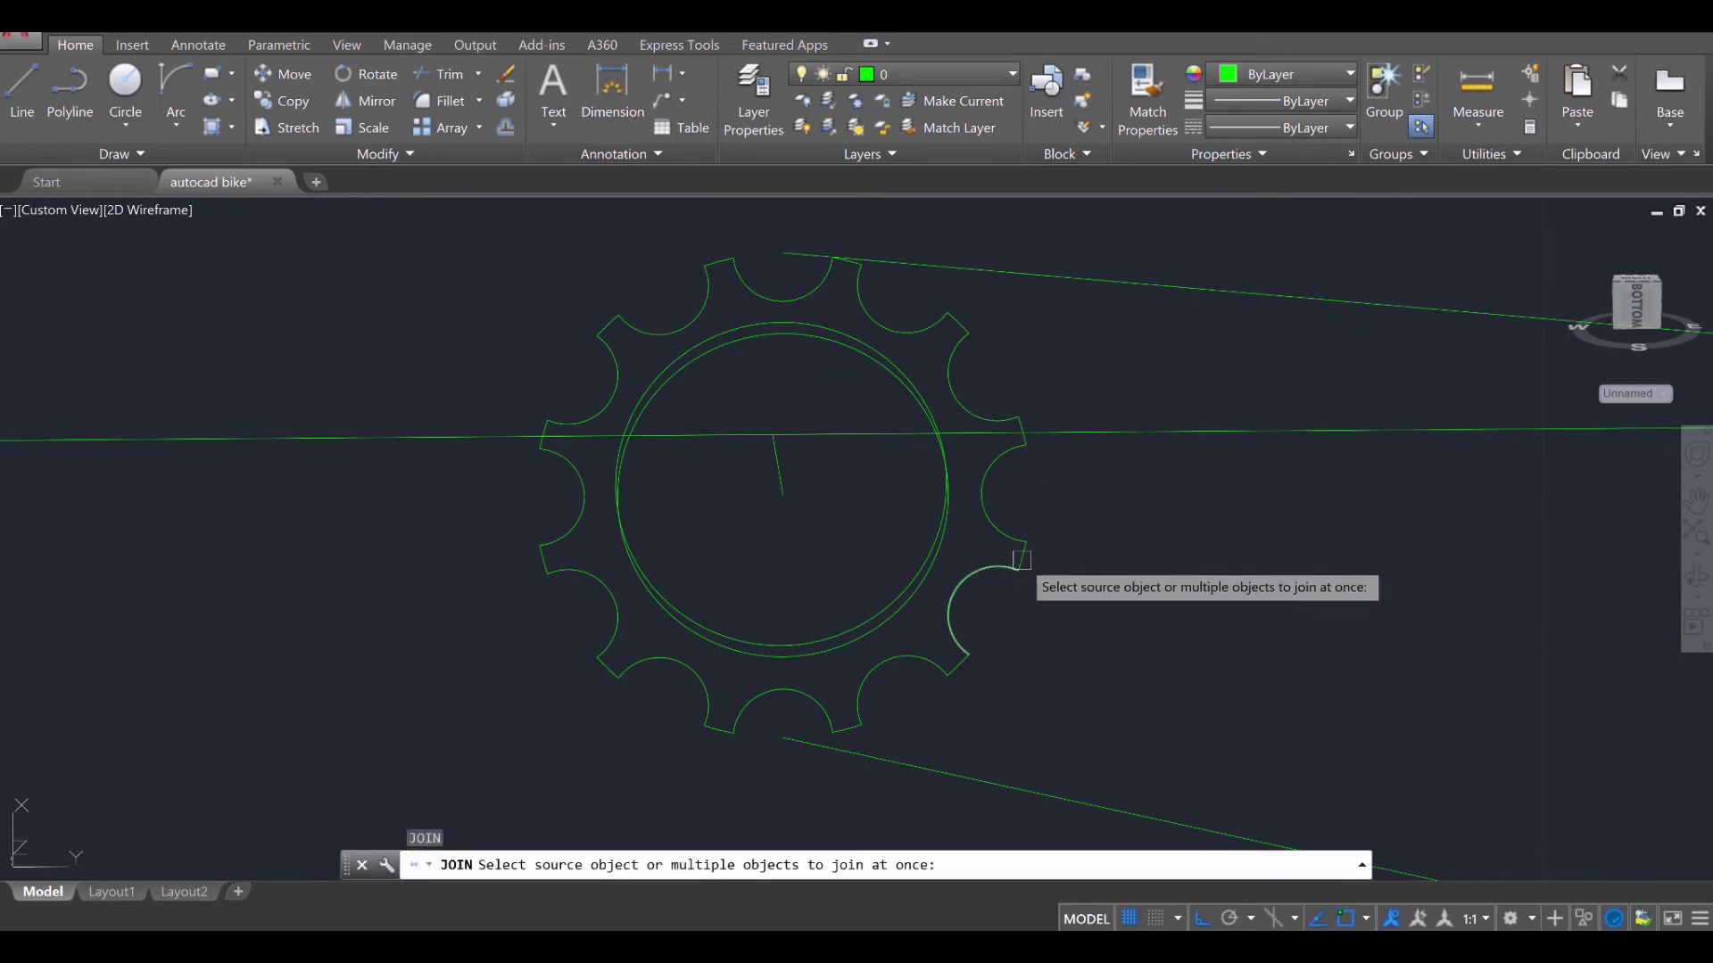
click(1022, 542)
click(1025, 428)
click(1002, 419)
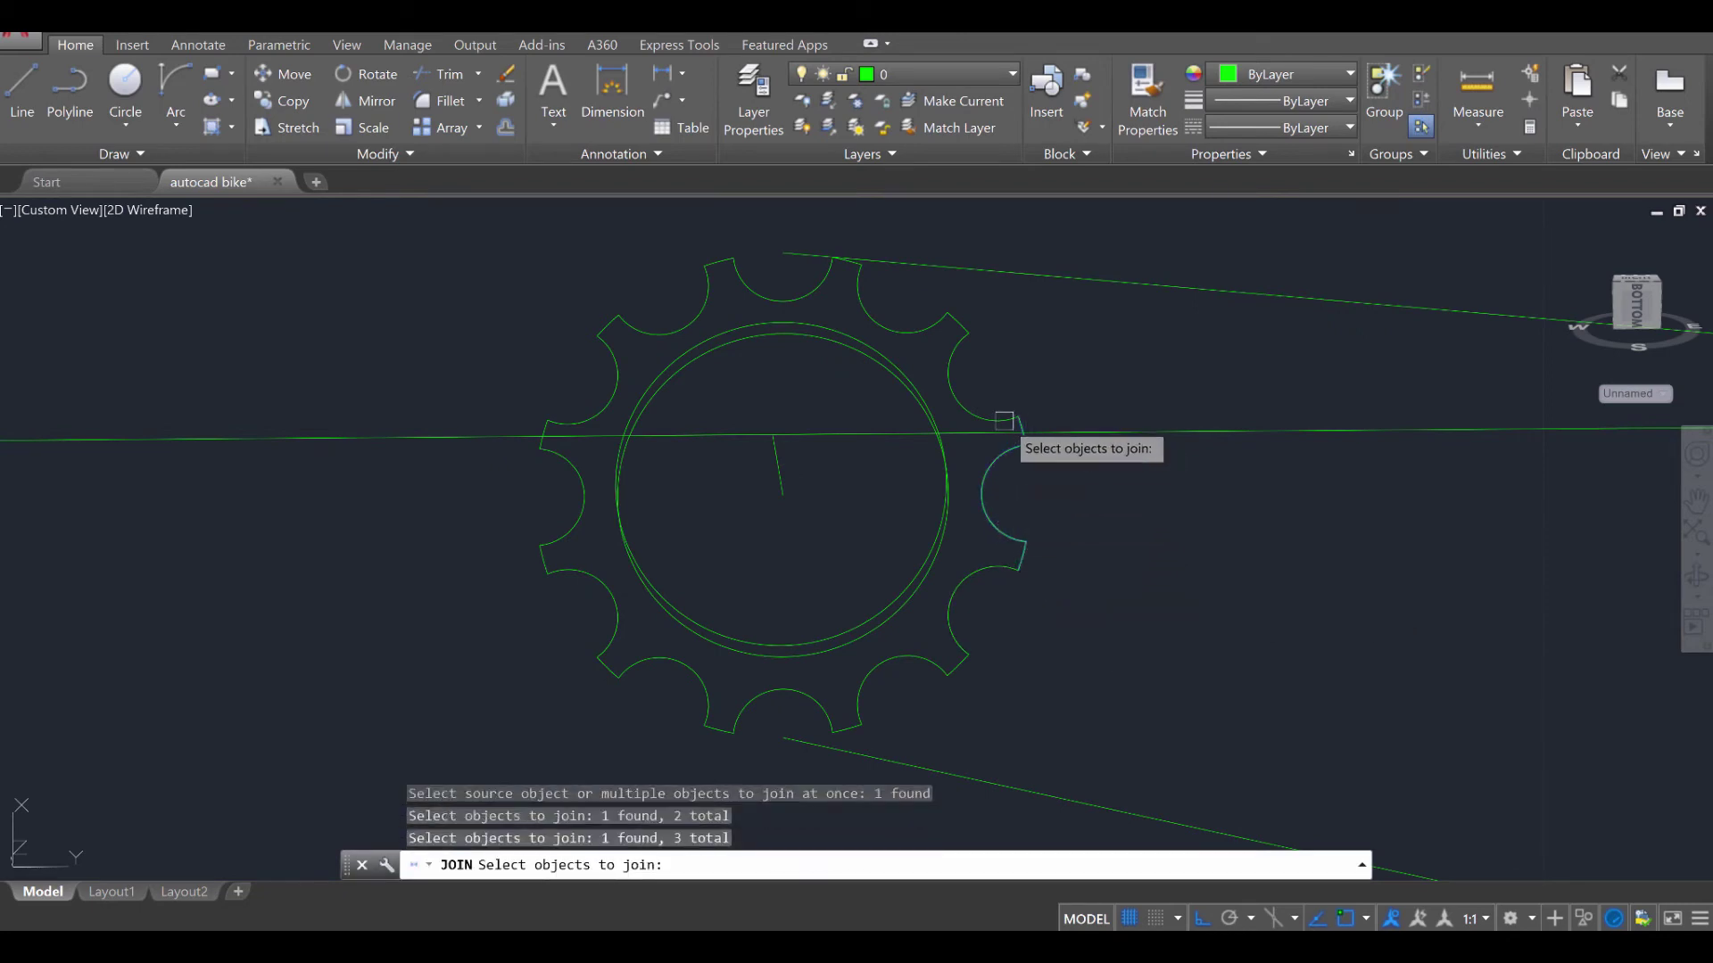
click(965, 332)
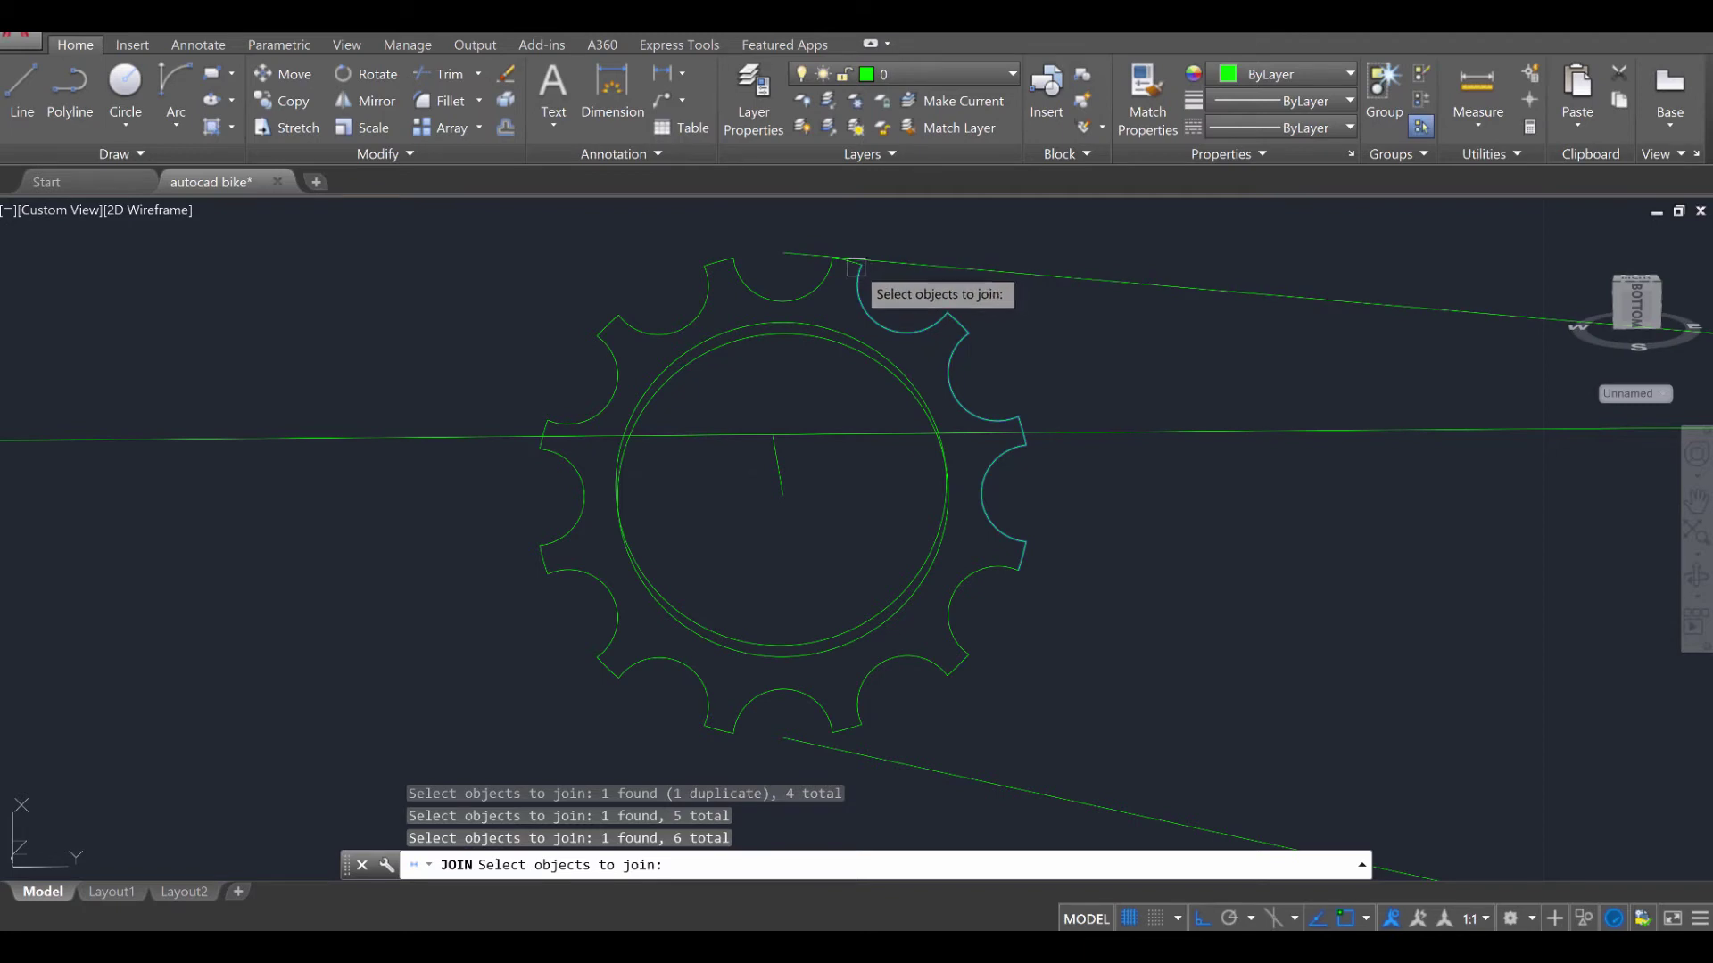
scroll(859, 263, up, 6)
click(780, 276)
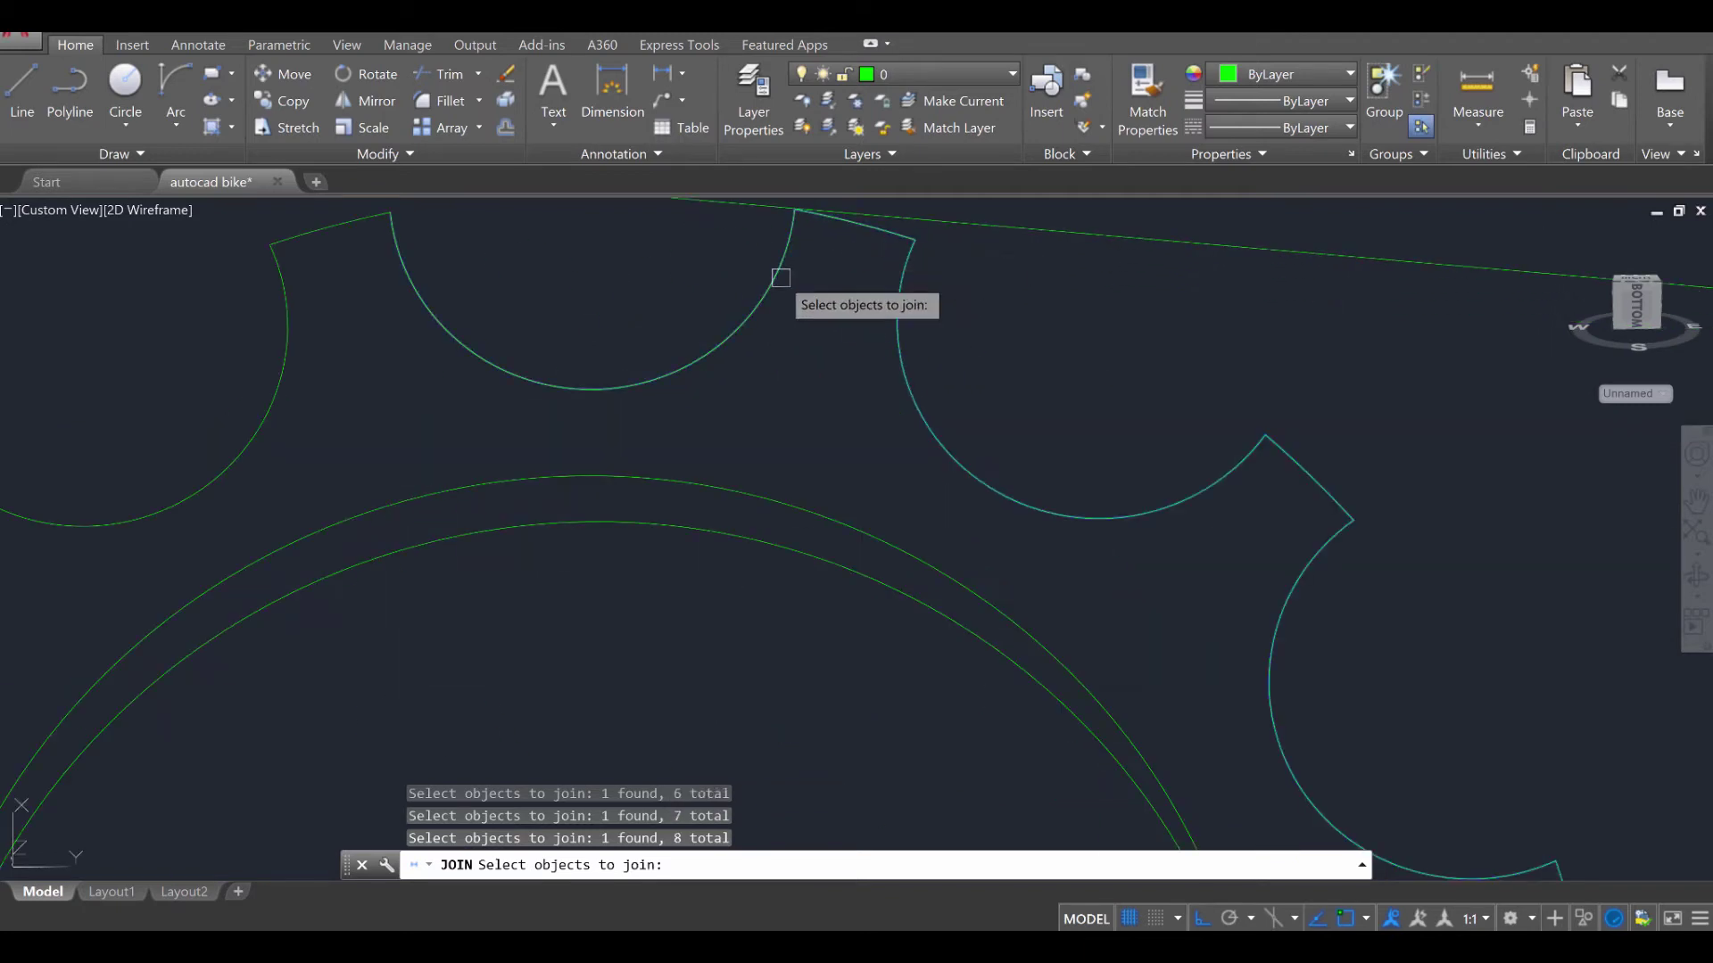
scroll(497, 336, down, 3)
click(369, 320)
click(365, 326)
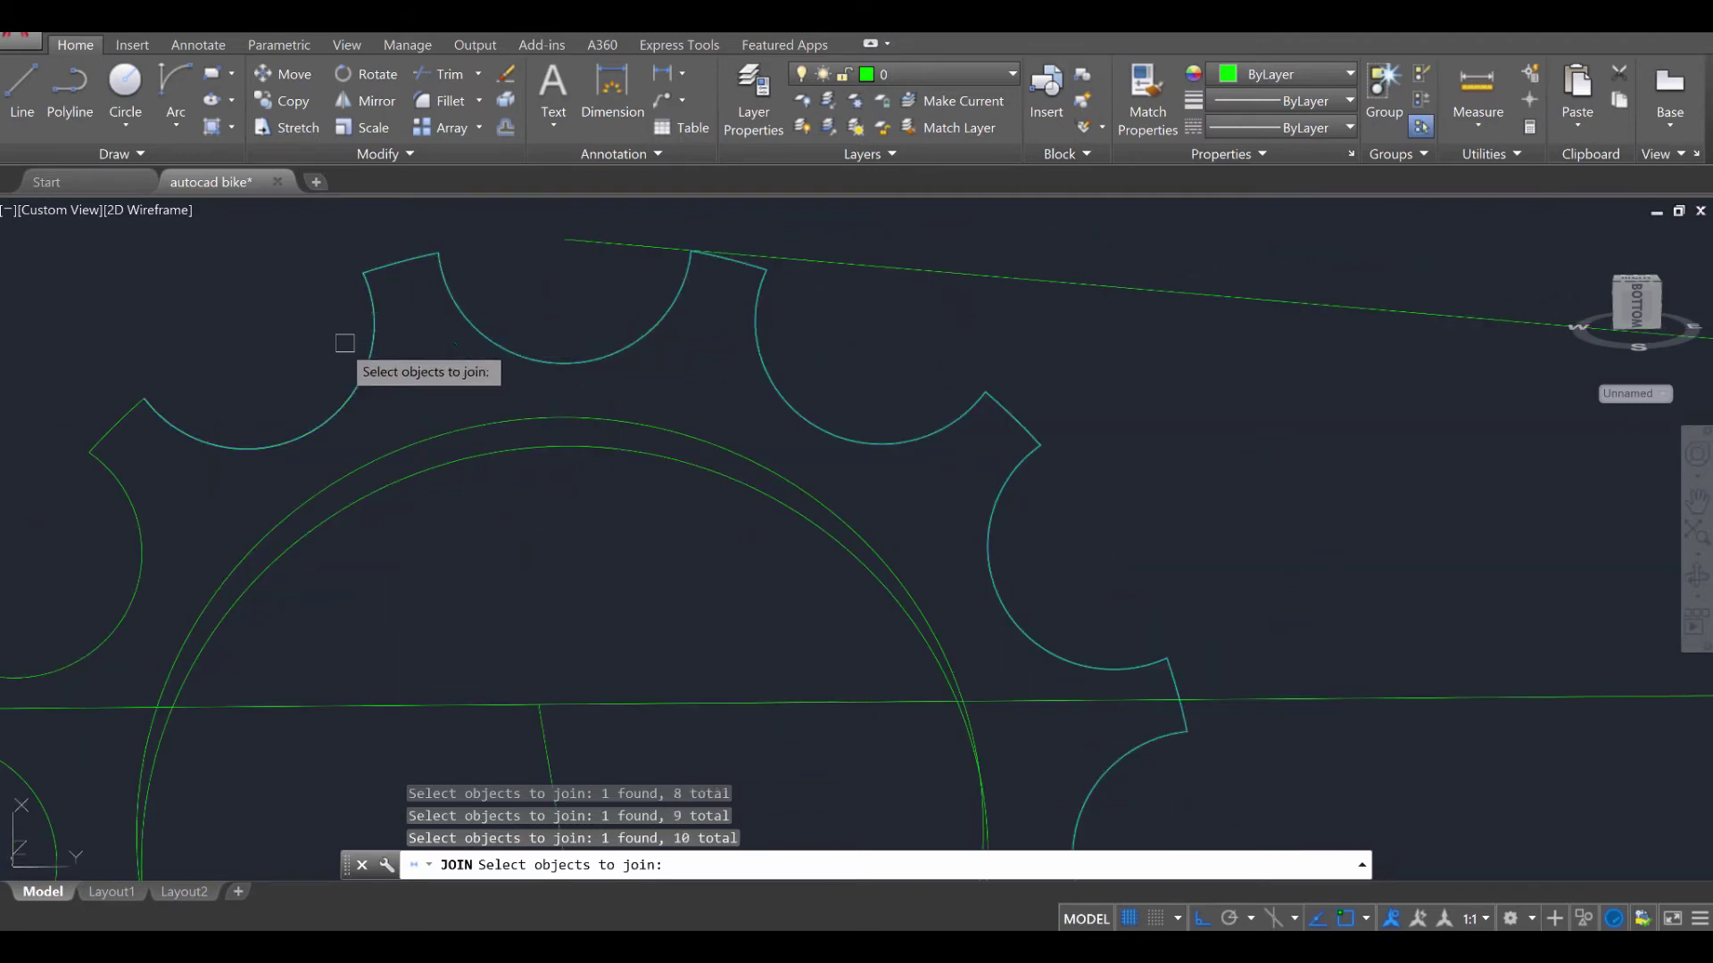
click(131, 410)
scroll(118, 513, down, 2)
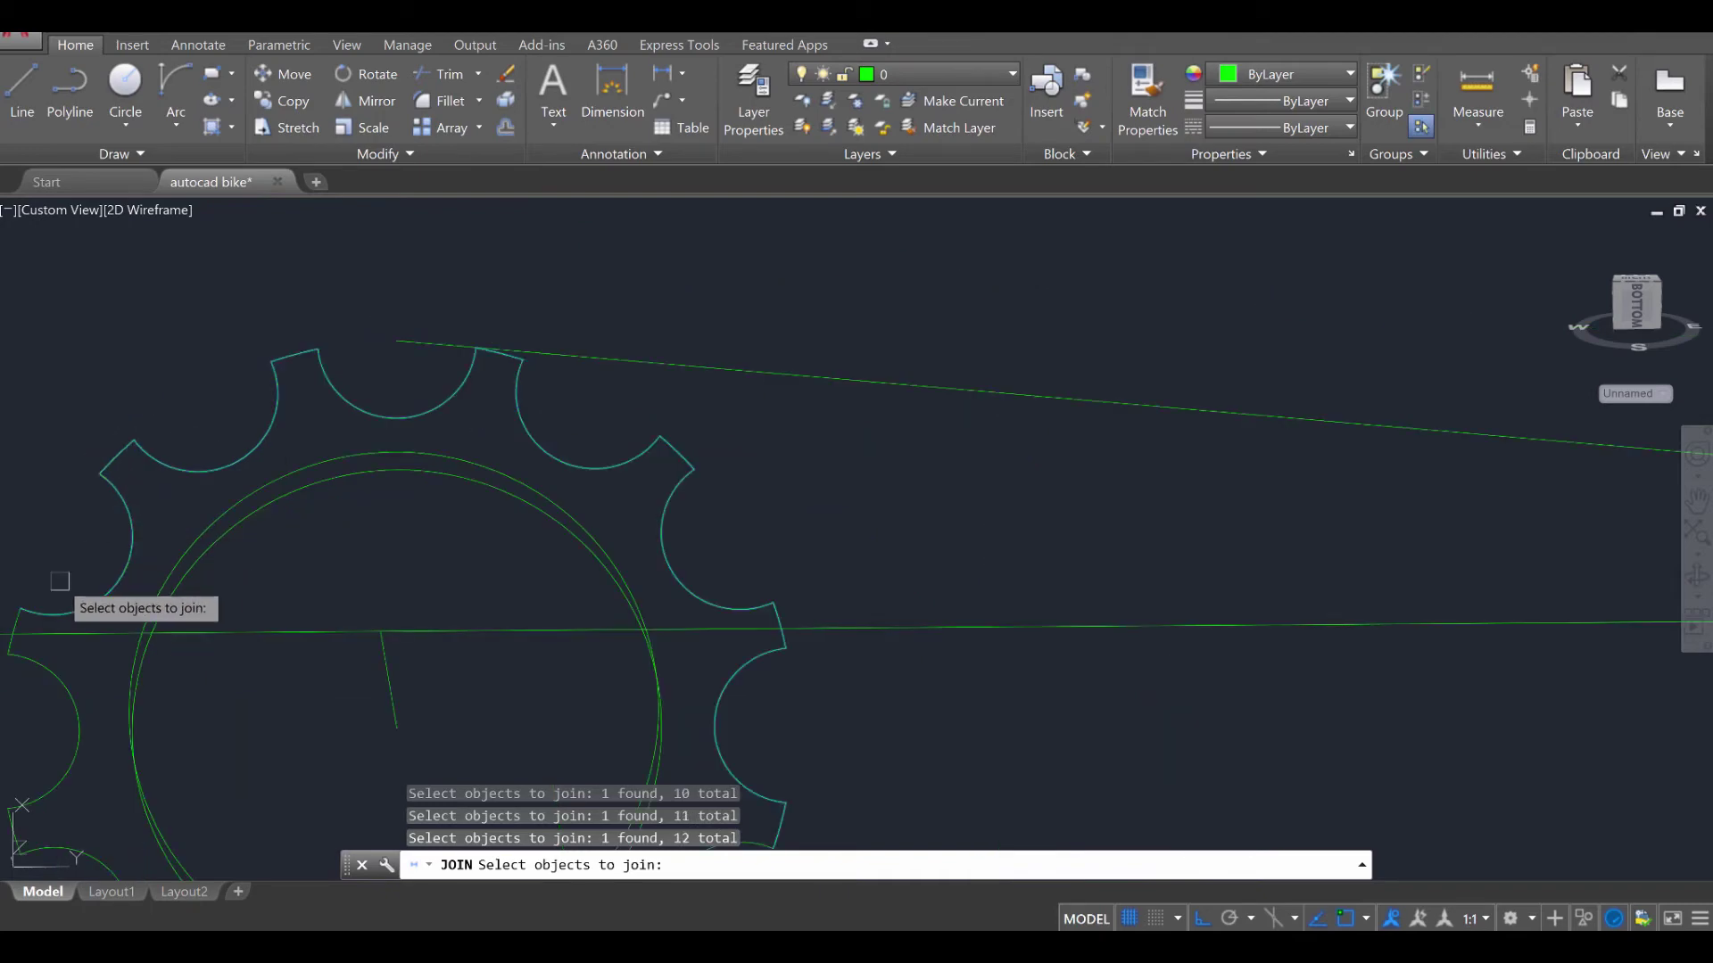
middle_drag(59, 584, 358, 400)
scroll(297, 434, up, 2)
click(359, 439)
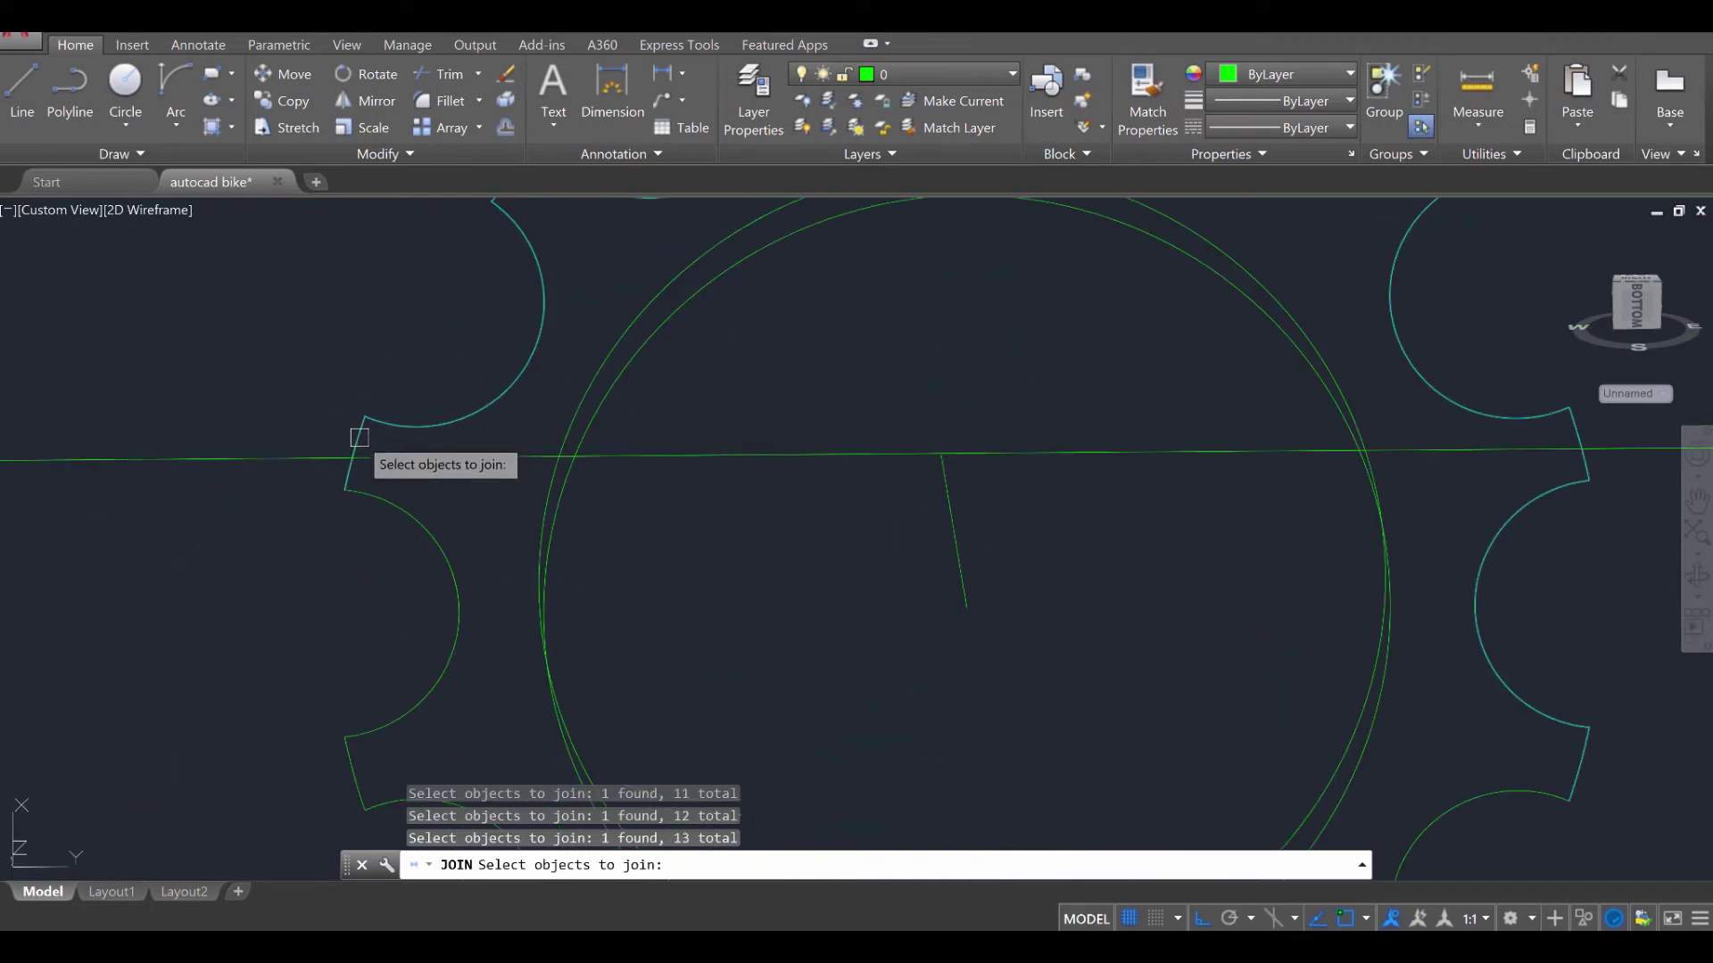
click(388, 501)
scroll(437, 605, down, 4)
middle_drag(441, 610, 417, 422)
click(379, 482)
click(386, 493)
middle_drag(417, 491, 388, 399)
scroll(388, 399, up, 2)
click(437, 565)
click(467, 555)
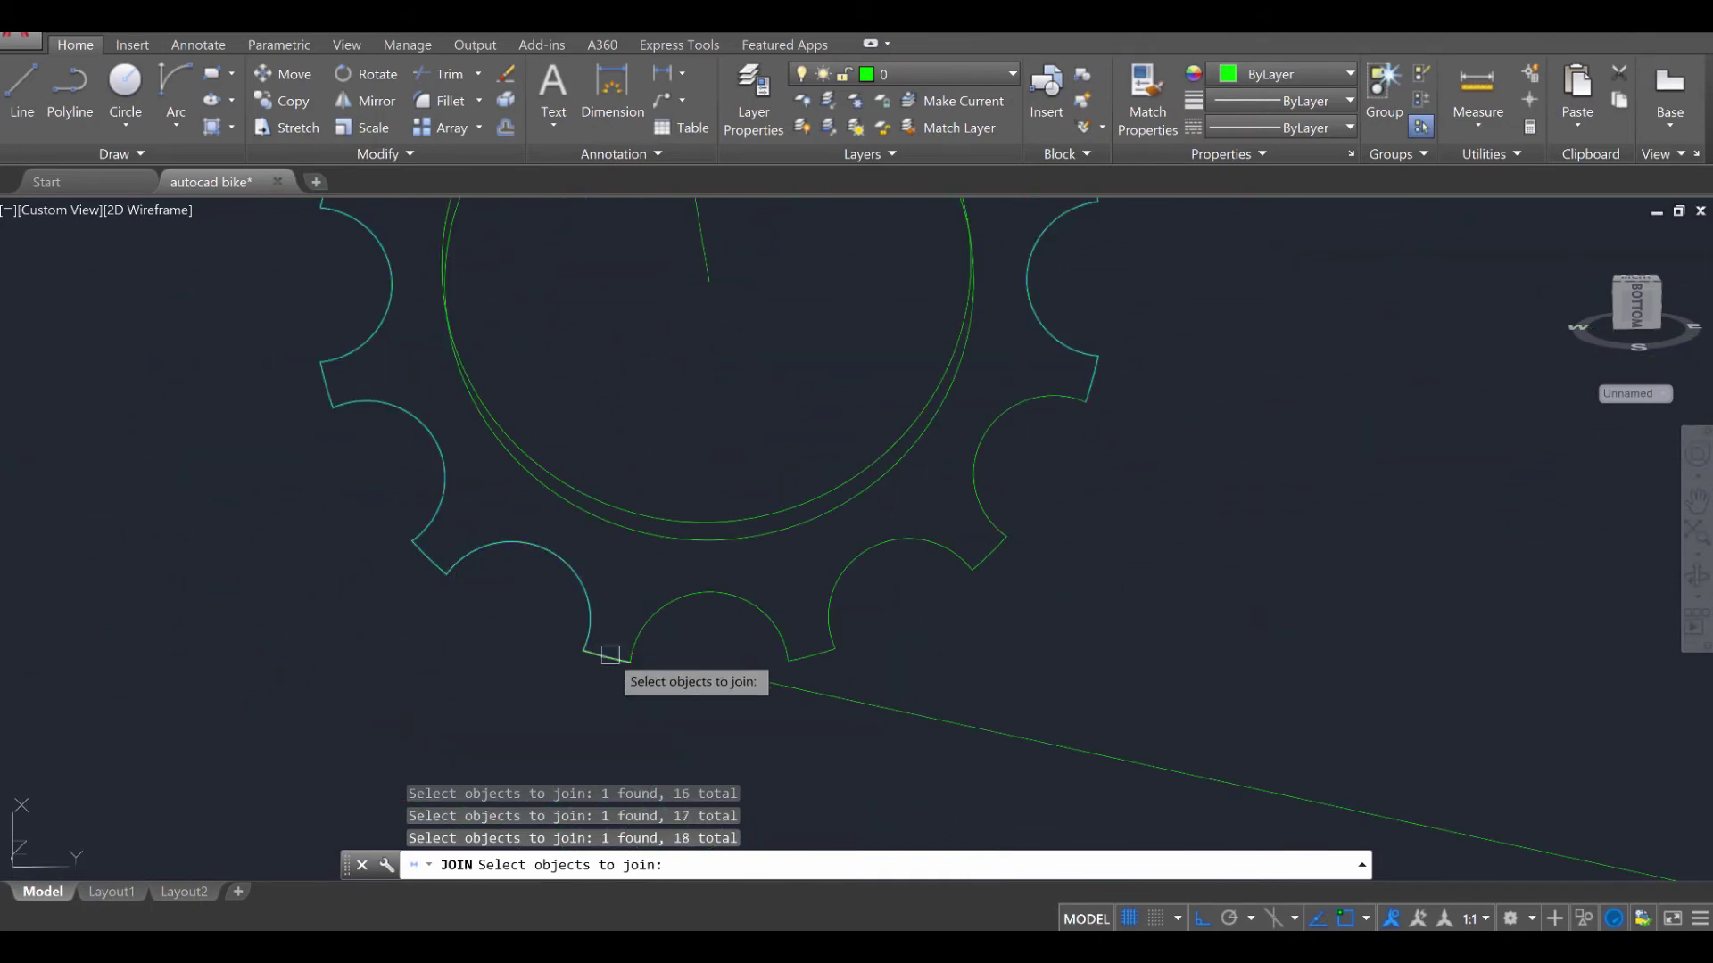
click(608, 656)
click(653, 610)
click(805, 657)
click(828, 605)
click(984, 561)
click(998, 528)
scroll(1110, 572, down, 5)
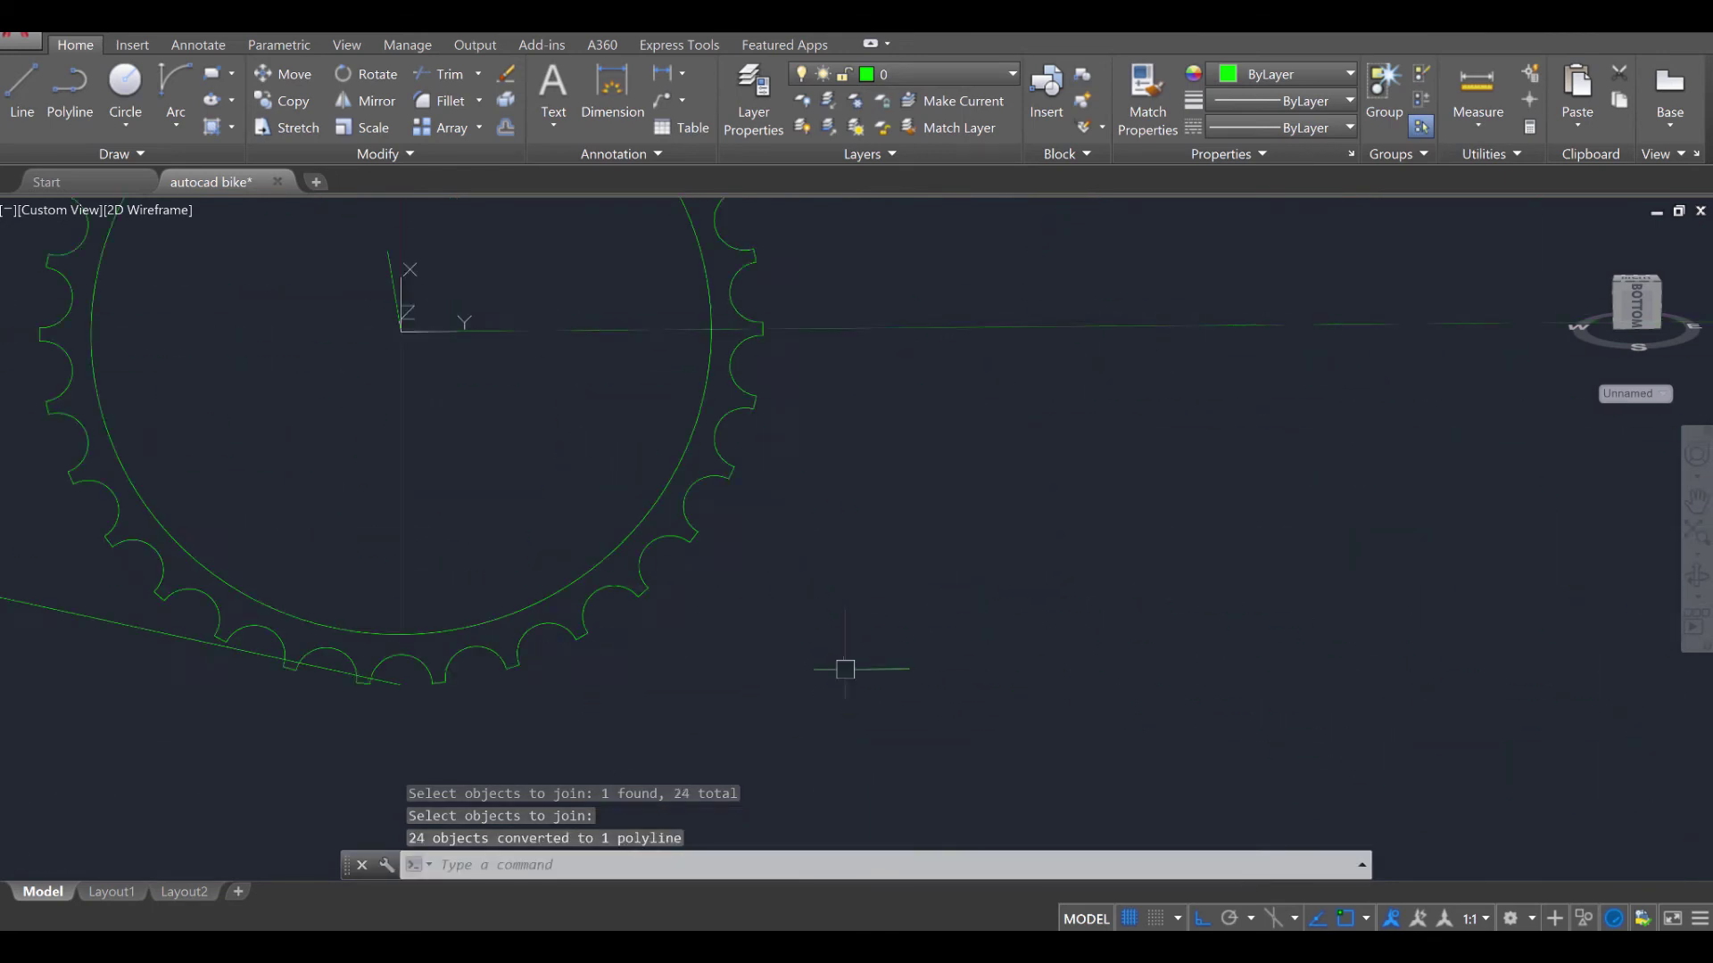
scroll(632, 617, up, 4)
Join the large chainring's 60 notch arcs and tooth segments into one continuous polyline
key(Return)
click(668, 529)
click(664, 513)
click(790, 384)
click(787, 370)
click(883, 232)
click(845, 571)
click(931, 422)
click(912, 407)
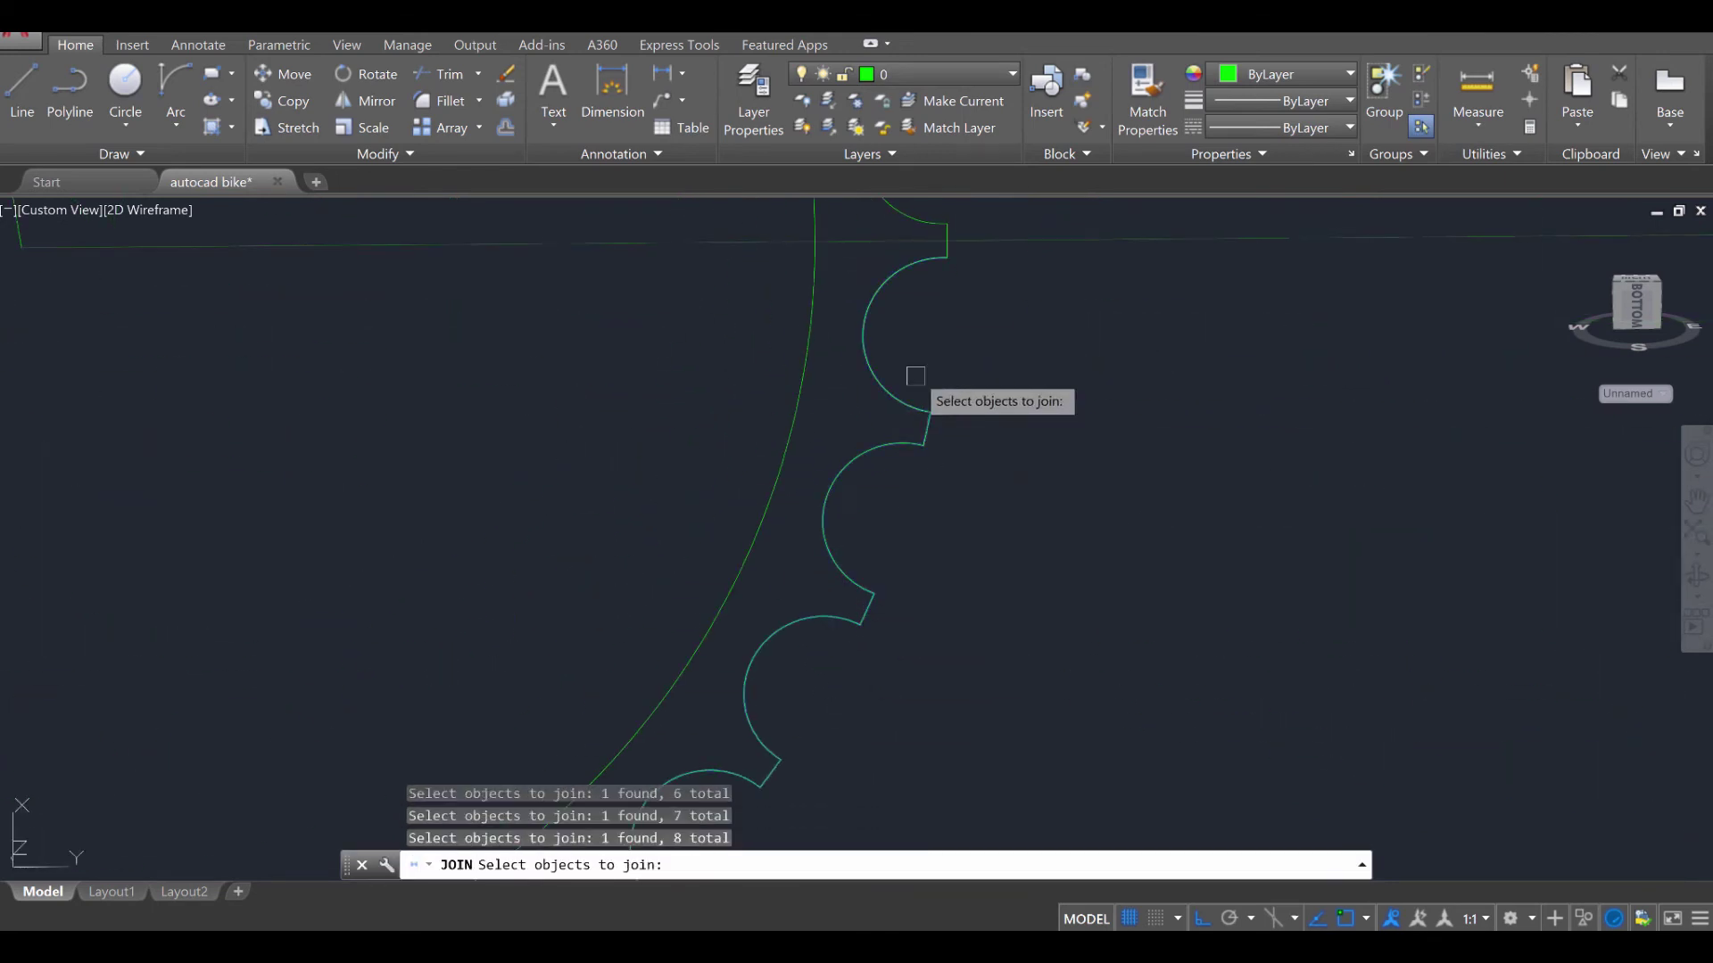
middle_drag(960, 264, 955, 672)
click(943, 660)
click(905, 626)
click(925, 467)
click(879, 445)
click(953, 641)
click(934, 636)
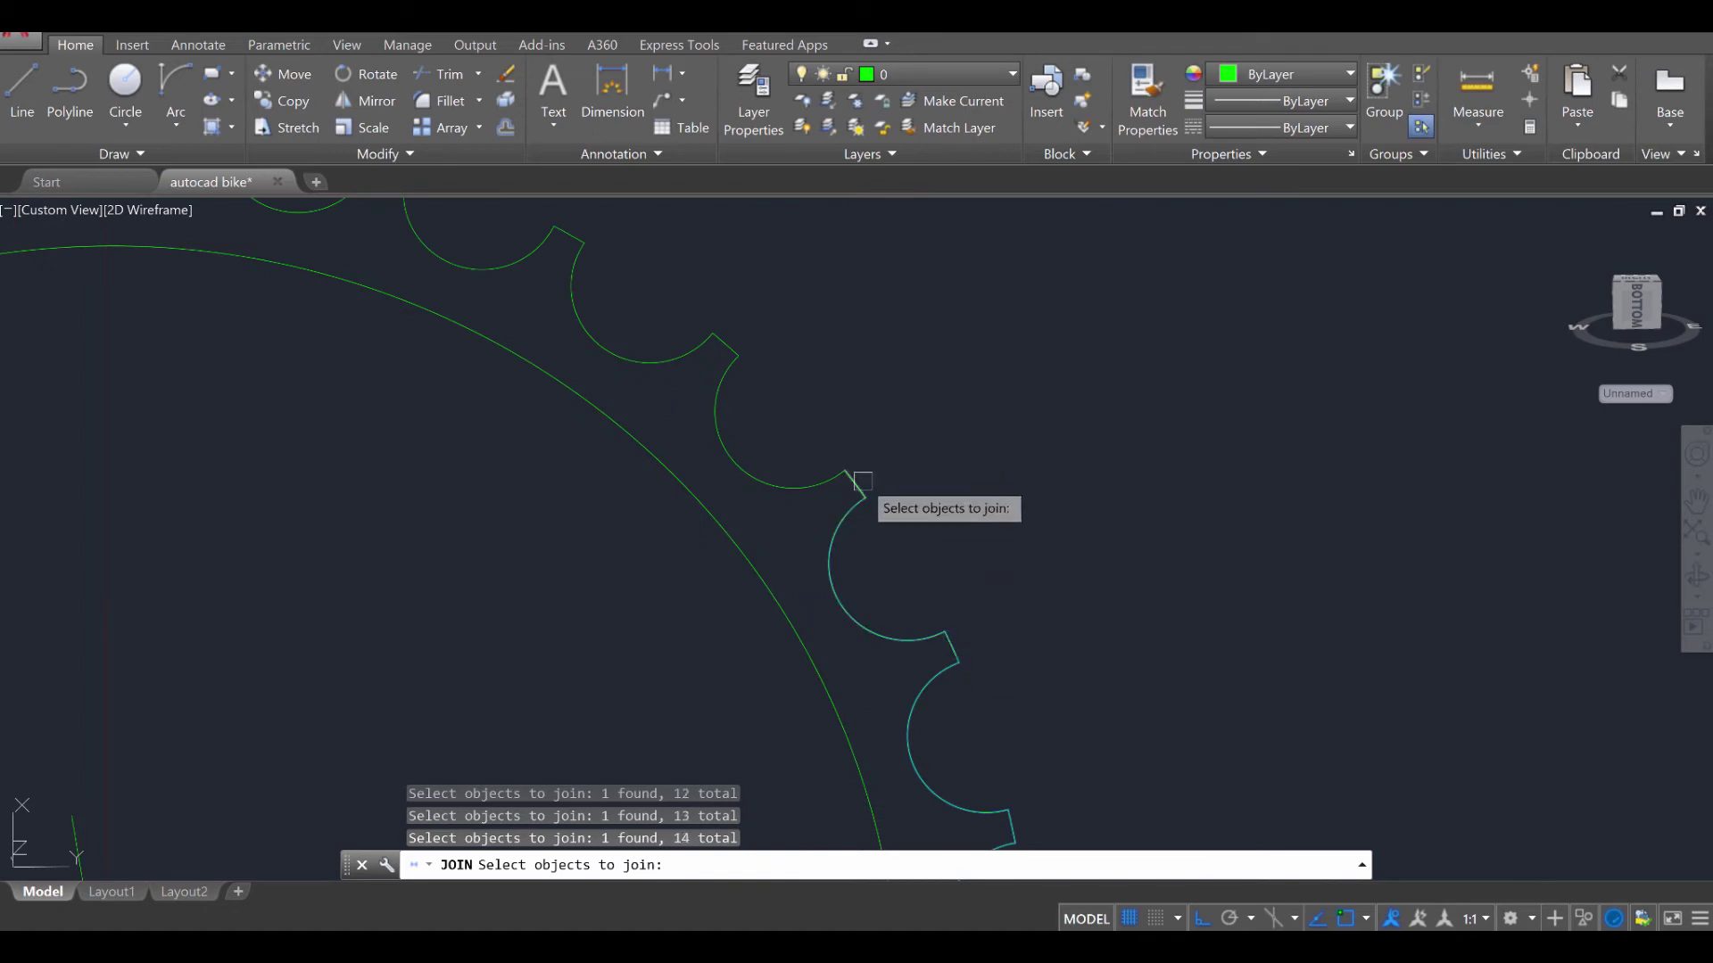
click(857, 484)
click(830, 480)
click(724, 344)
click(692, 351)
middle_drag(302, 371, 888, 726)
click(1155, 588)
click(978, 508)
click(930, 540)
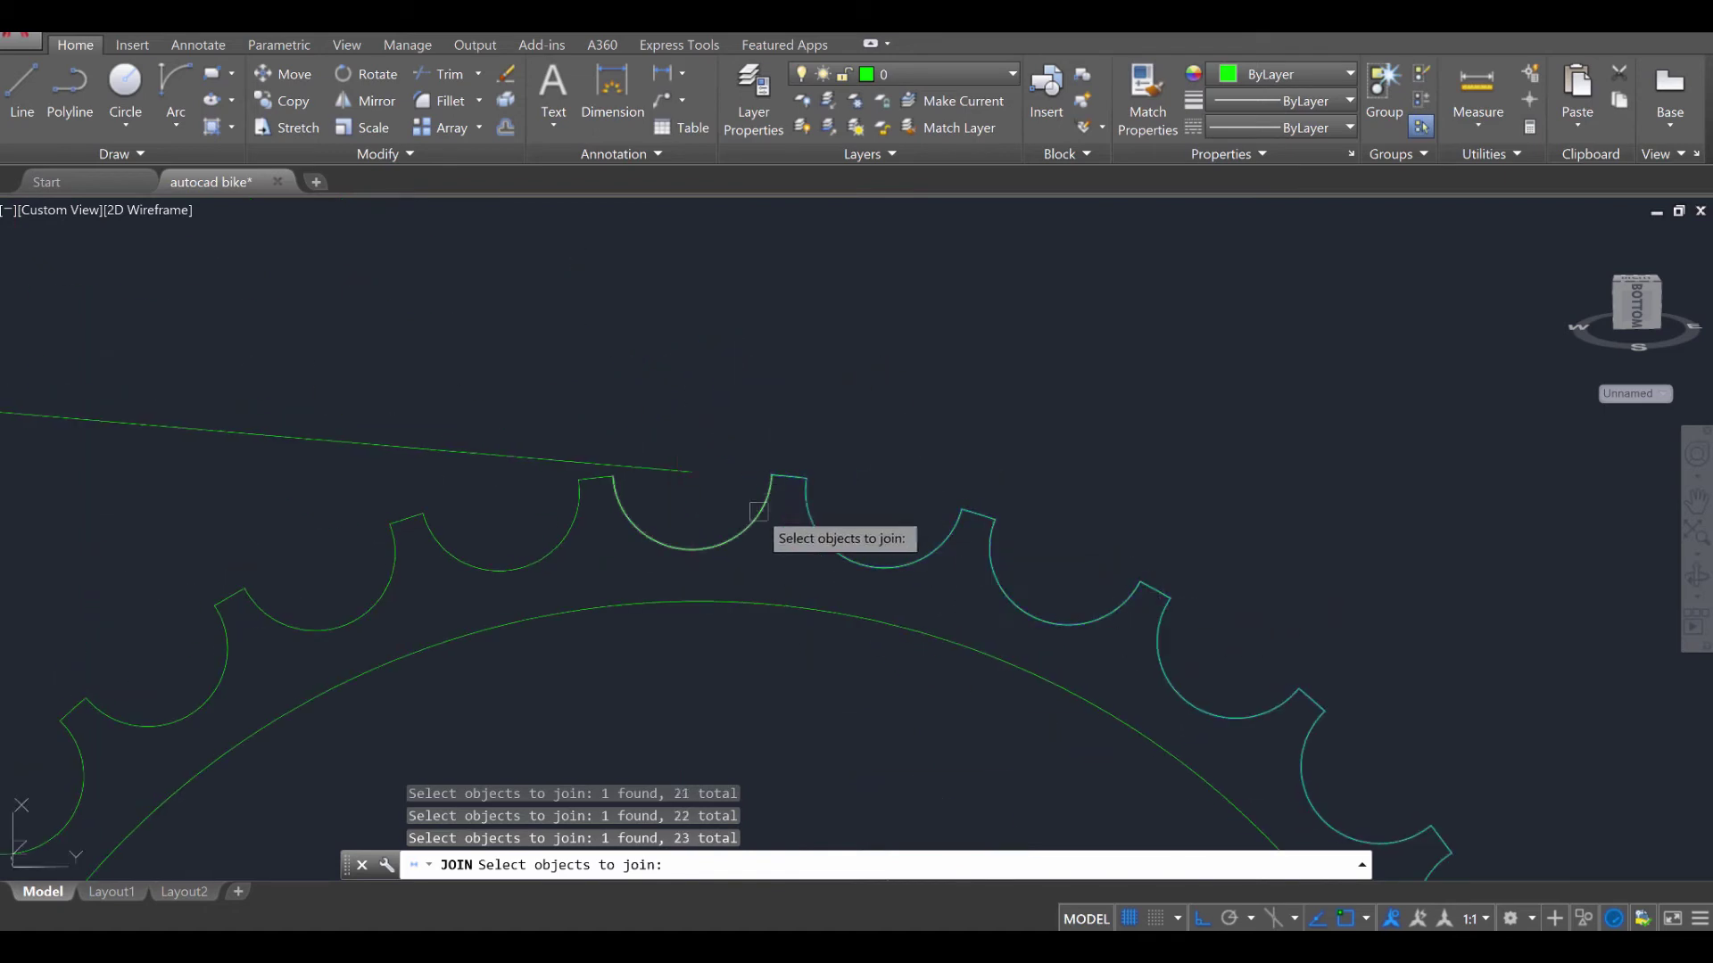
click(756, 510)
click(582, 480)
click(574, 512)
click(406, 516)
click(384, 567)
middle_drag(227, 595, 1164, 276)
click(1164, 278)
click(1163, 312)
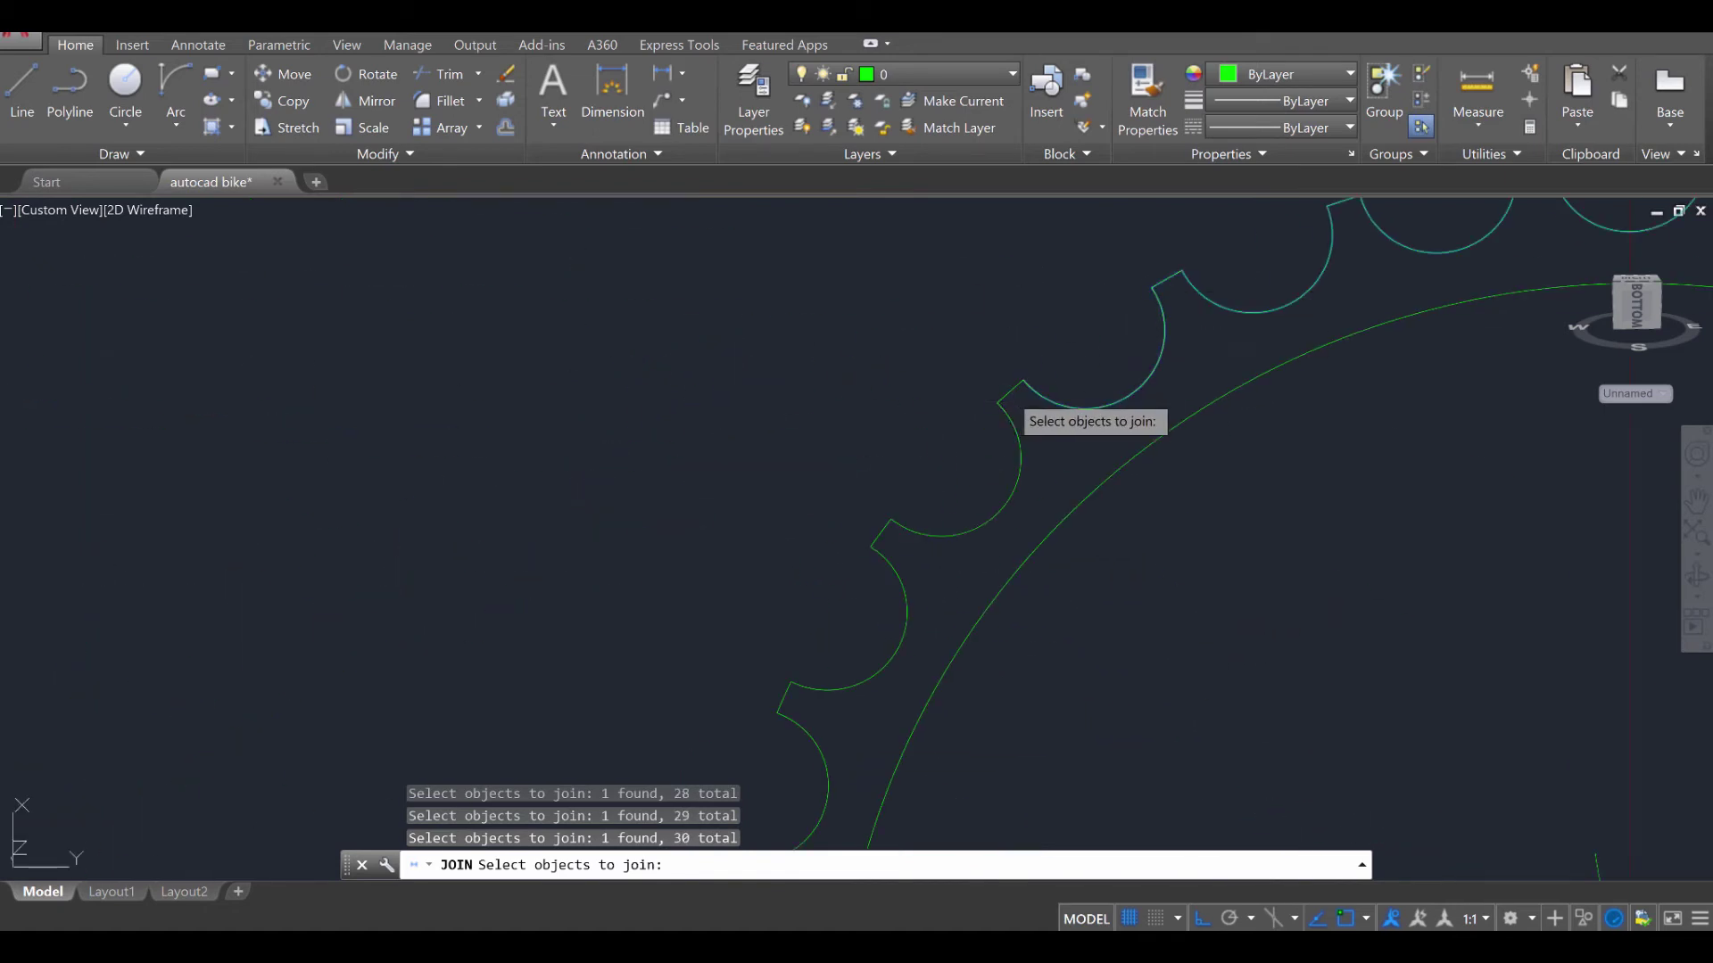
click(1009, 393)
click(881, 533)
click(893, 568)
click(780, 699)
middle_drag(742, 837, 722, 218)
click(700, 253)
click(721, 280)
click(688, 449)
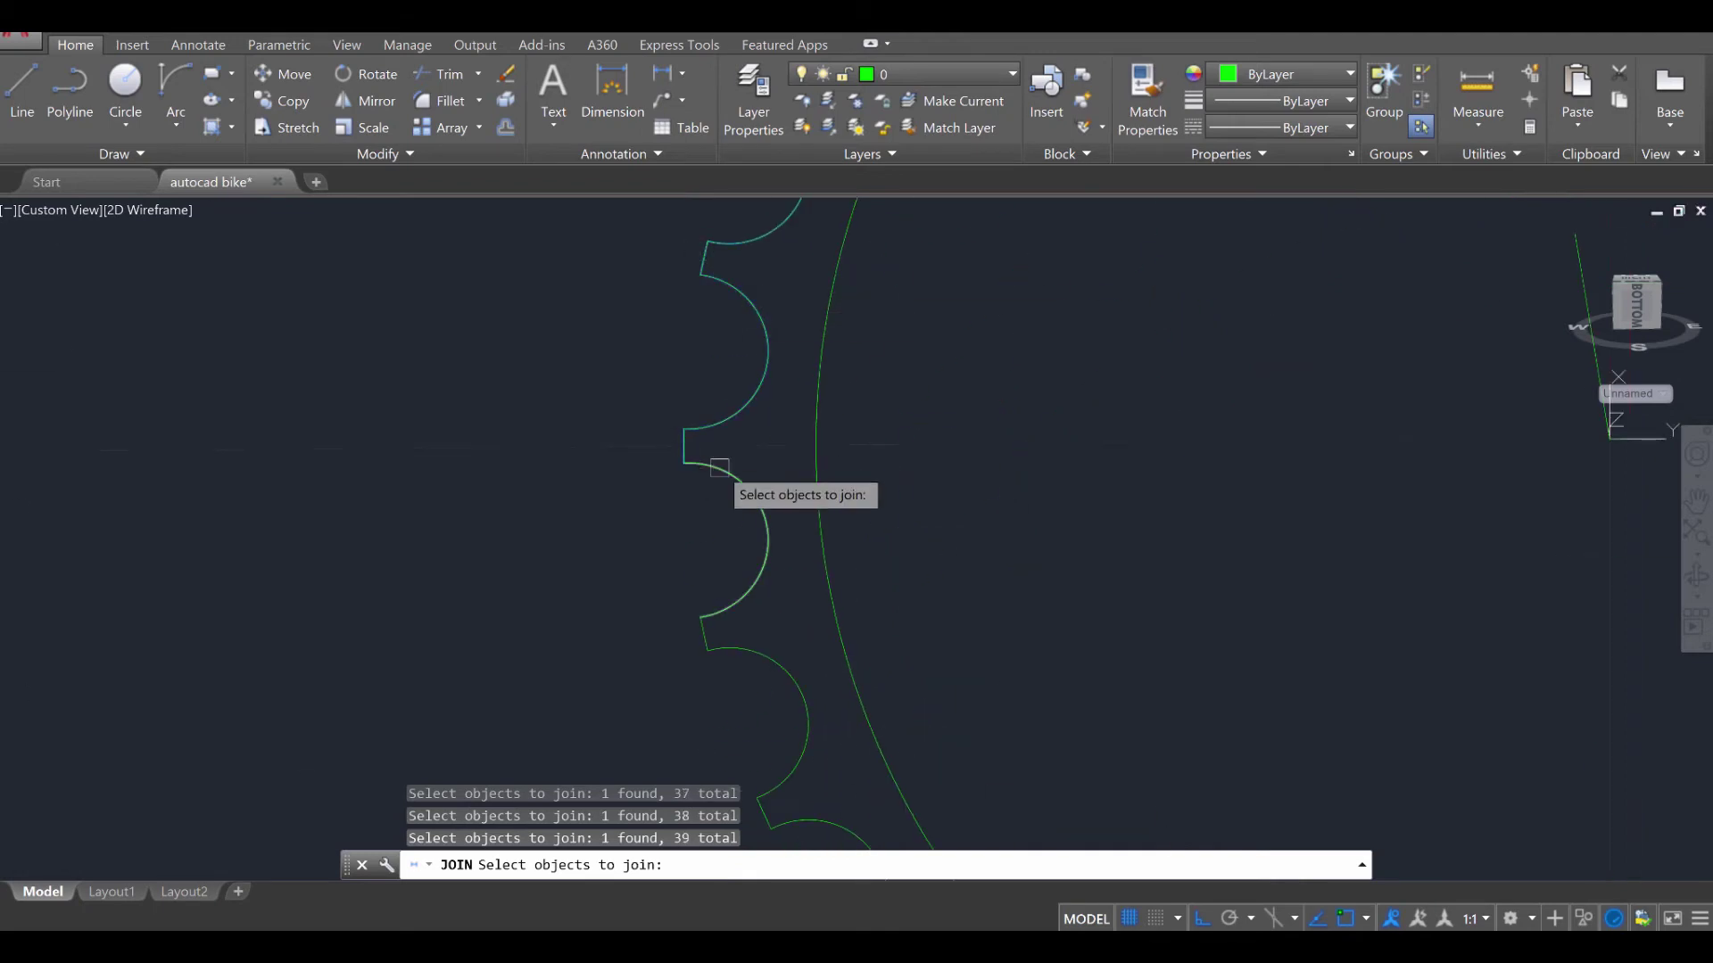
click(719, 465)
click(704, 635)
click(746, 654)
middle_drag(751, 842, 539, 334)
click(553, 306)
click(634, 318)
click(652, 469)
click(711, 466)
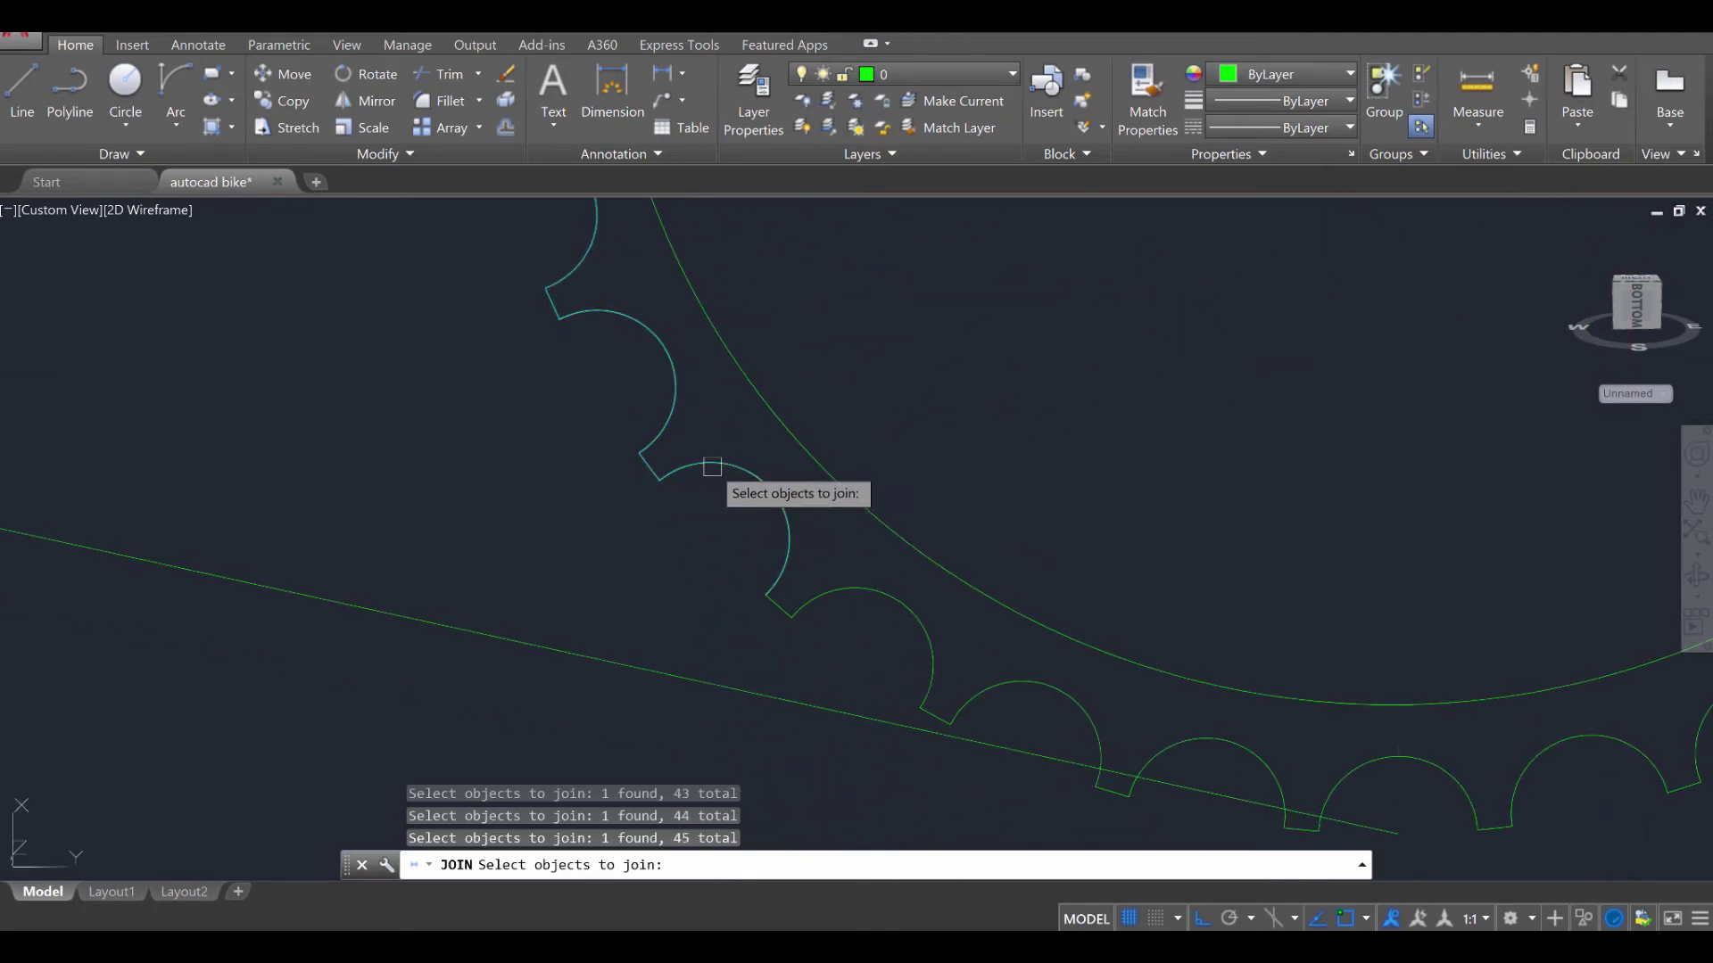
click(777, 609)
click(852, 591)
click(933, 717)
click(1039, 685)
middle_drag(1174, 723, 676, 352)
click(626, 428)
click(737, 378)
click(791, 460)
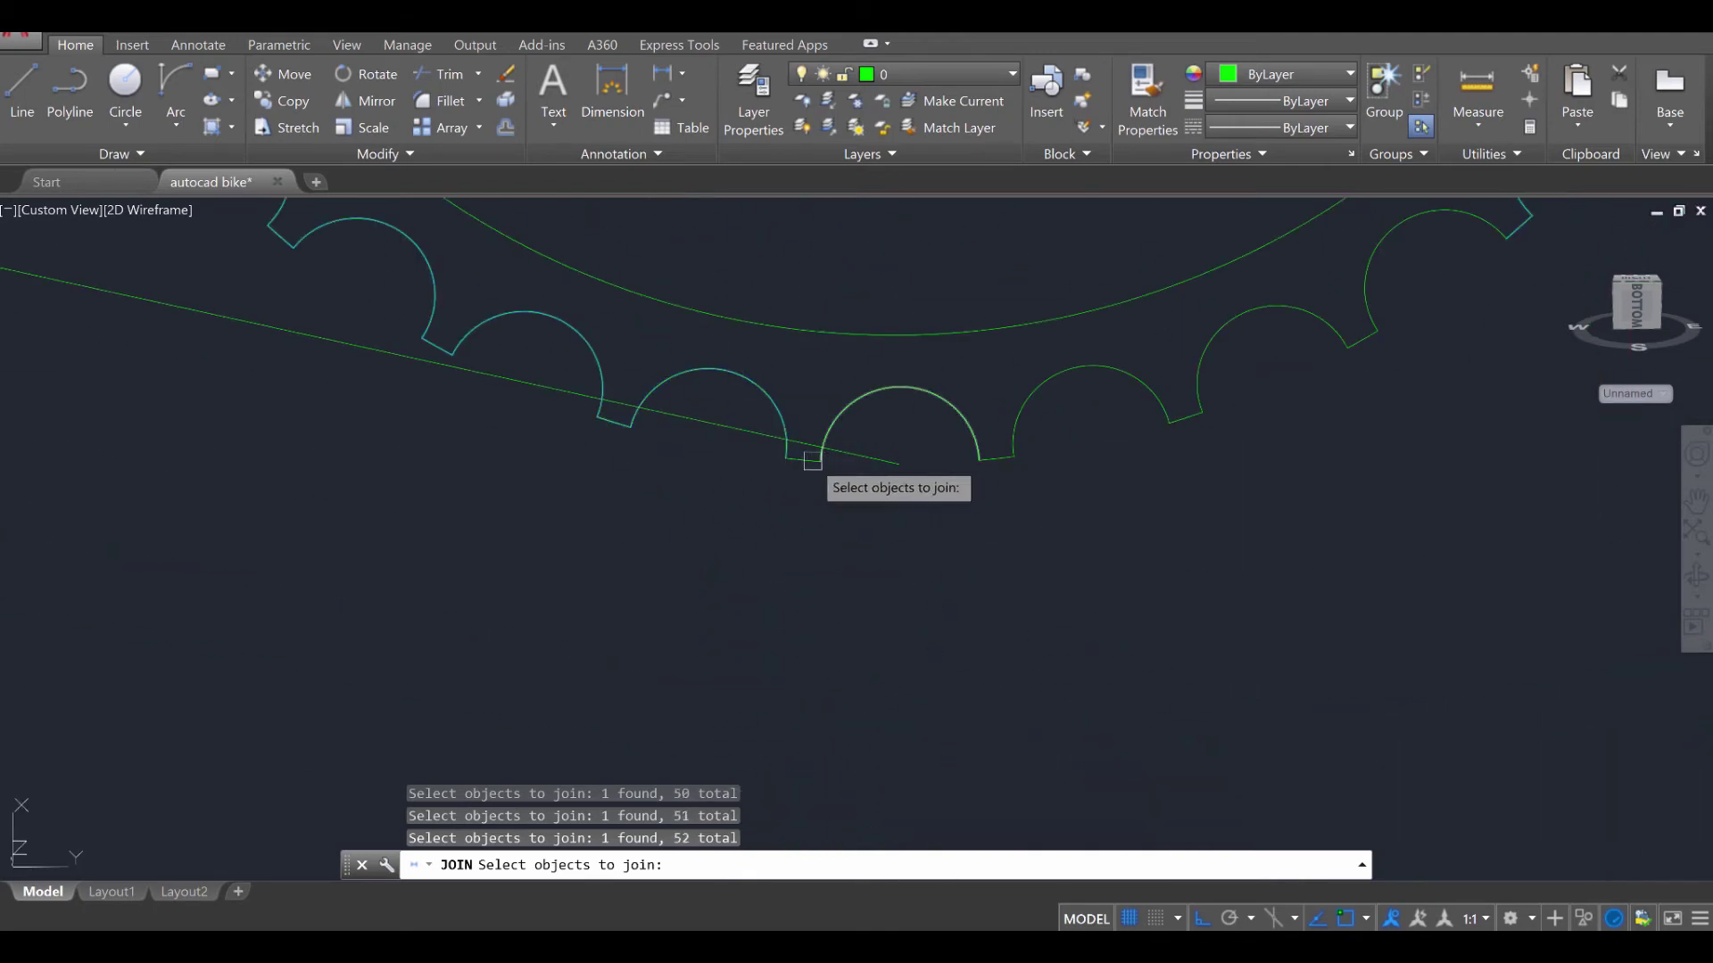
click(865, 396)
click(1000, 459)
click(1093, 369)
click(1182, 418)
click(1198, 374)
click(1359, 341)
key(Return)
middle_drag(1438, 325, 1319, 588)
scroll(1344, 543, down, 8)
key(Escape)
middle_drag(120, 321, 348, 511)
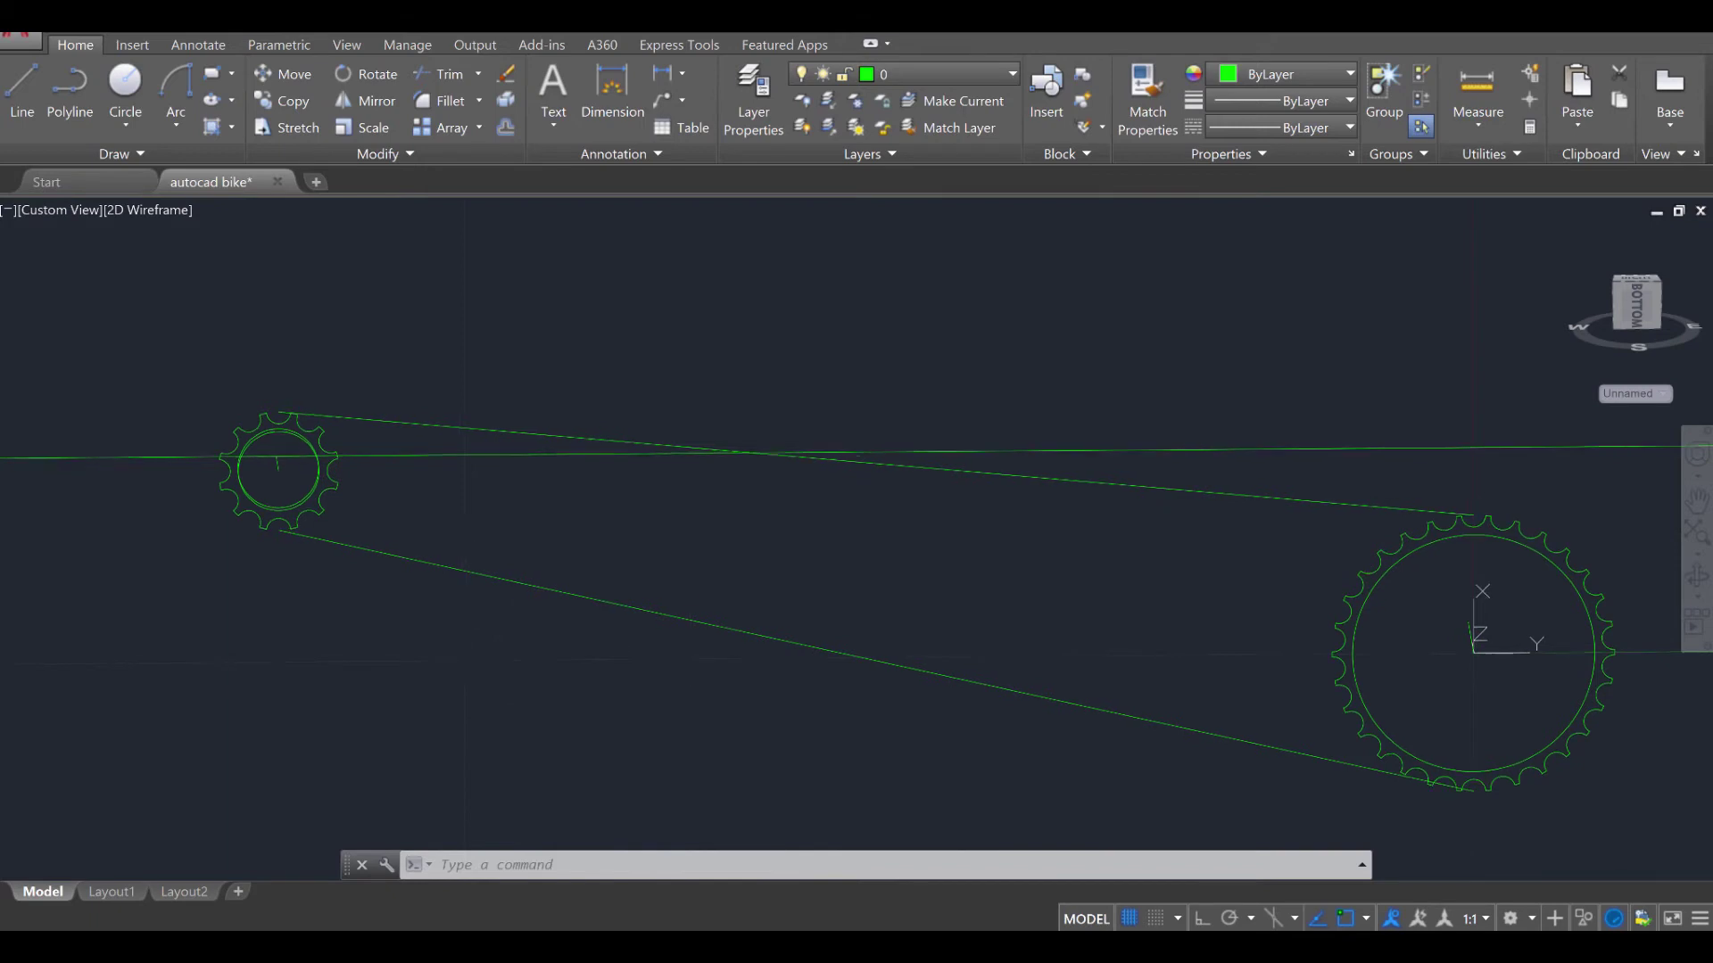
Draw a start-end-radius arc wrapping around the small sprocket's left side
scroll(570, 570, up, 2)
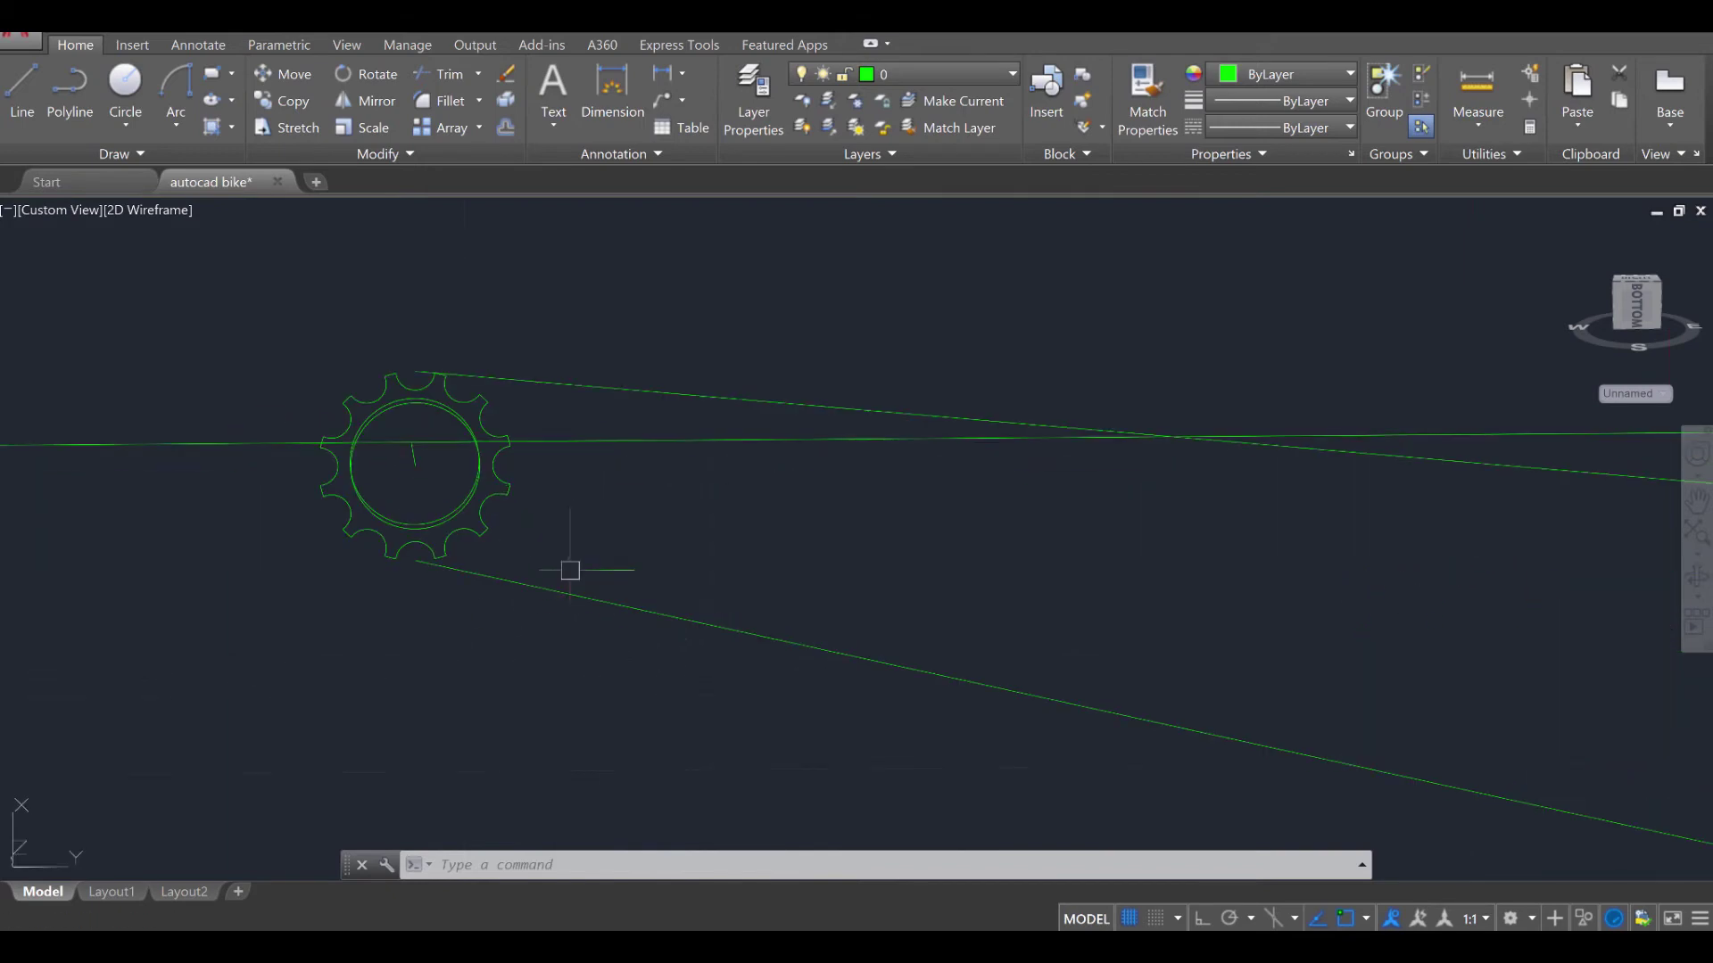
click(173, 127)
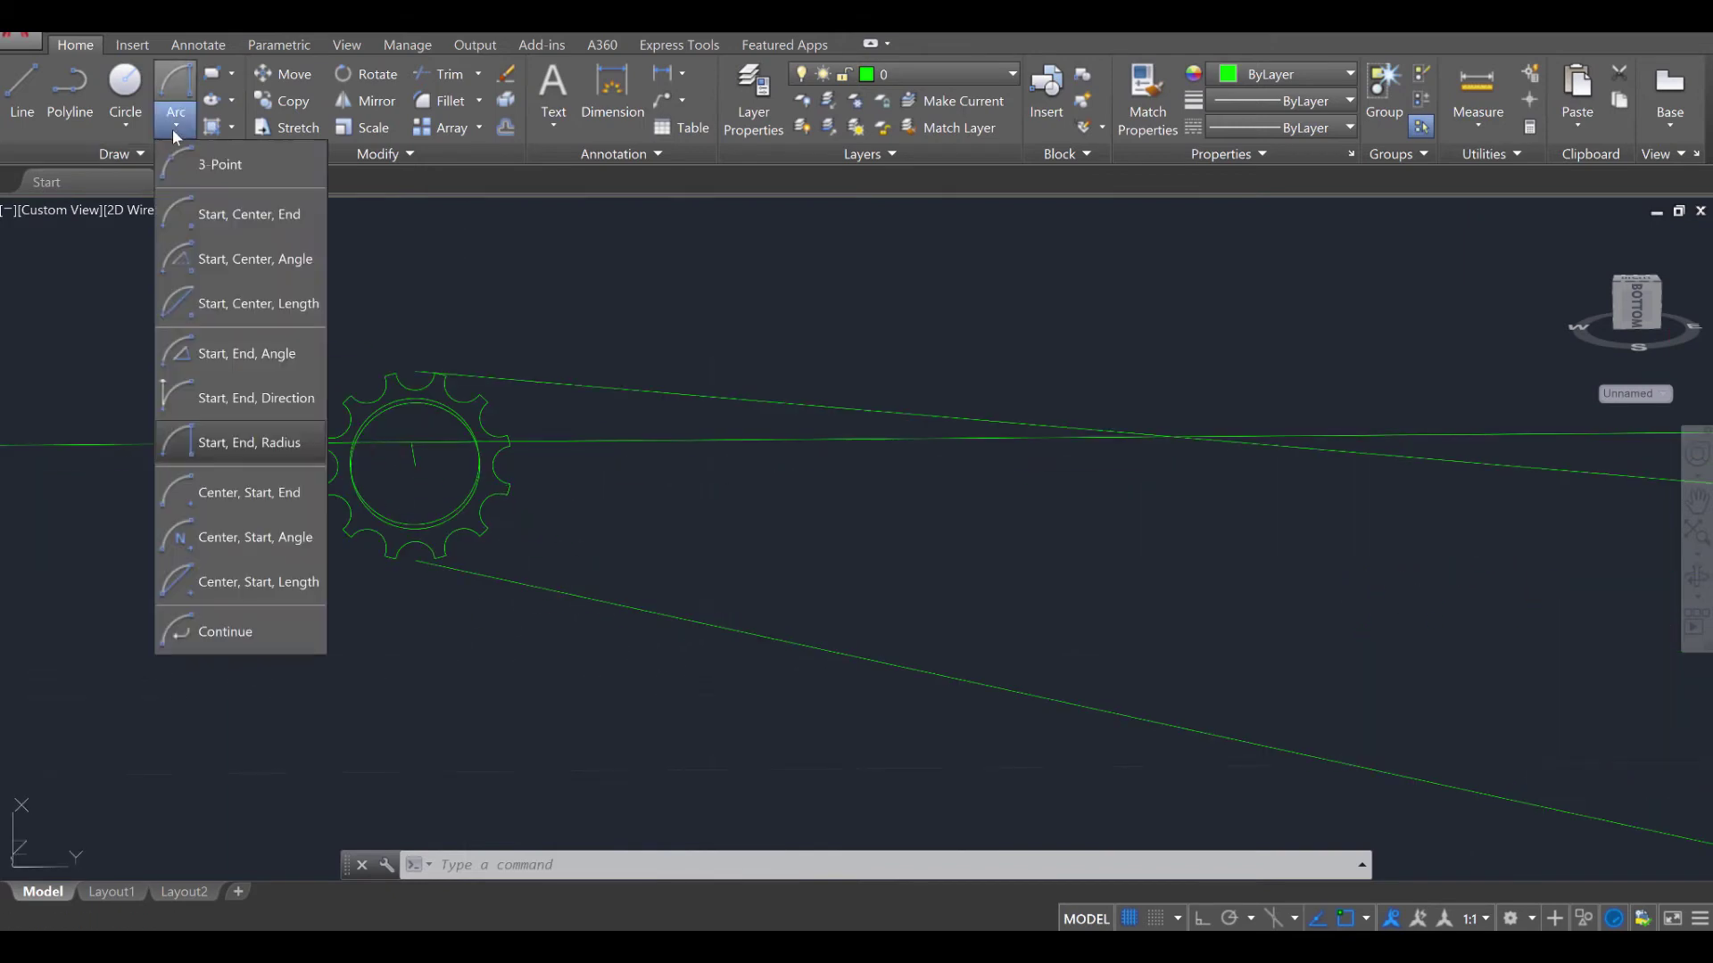
click(237, 451)
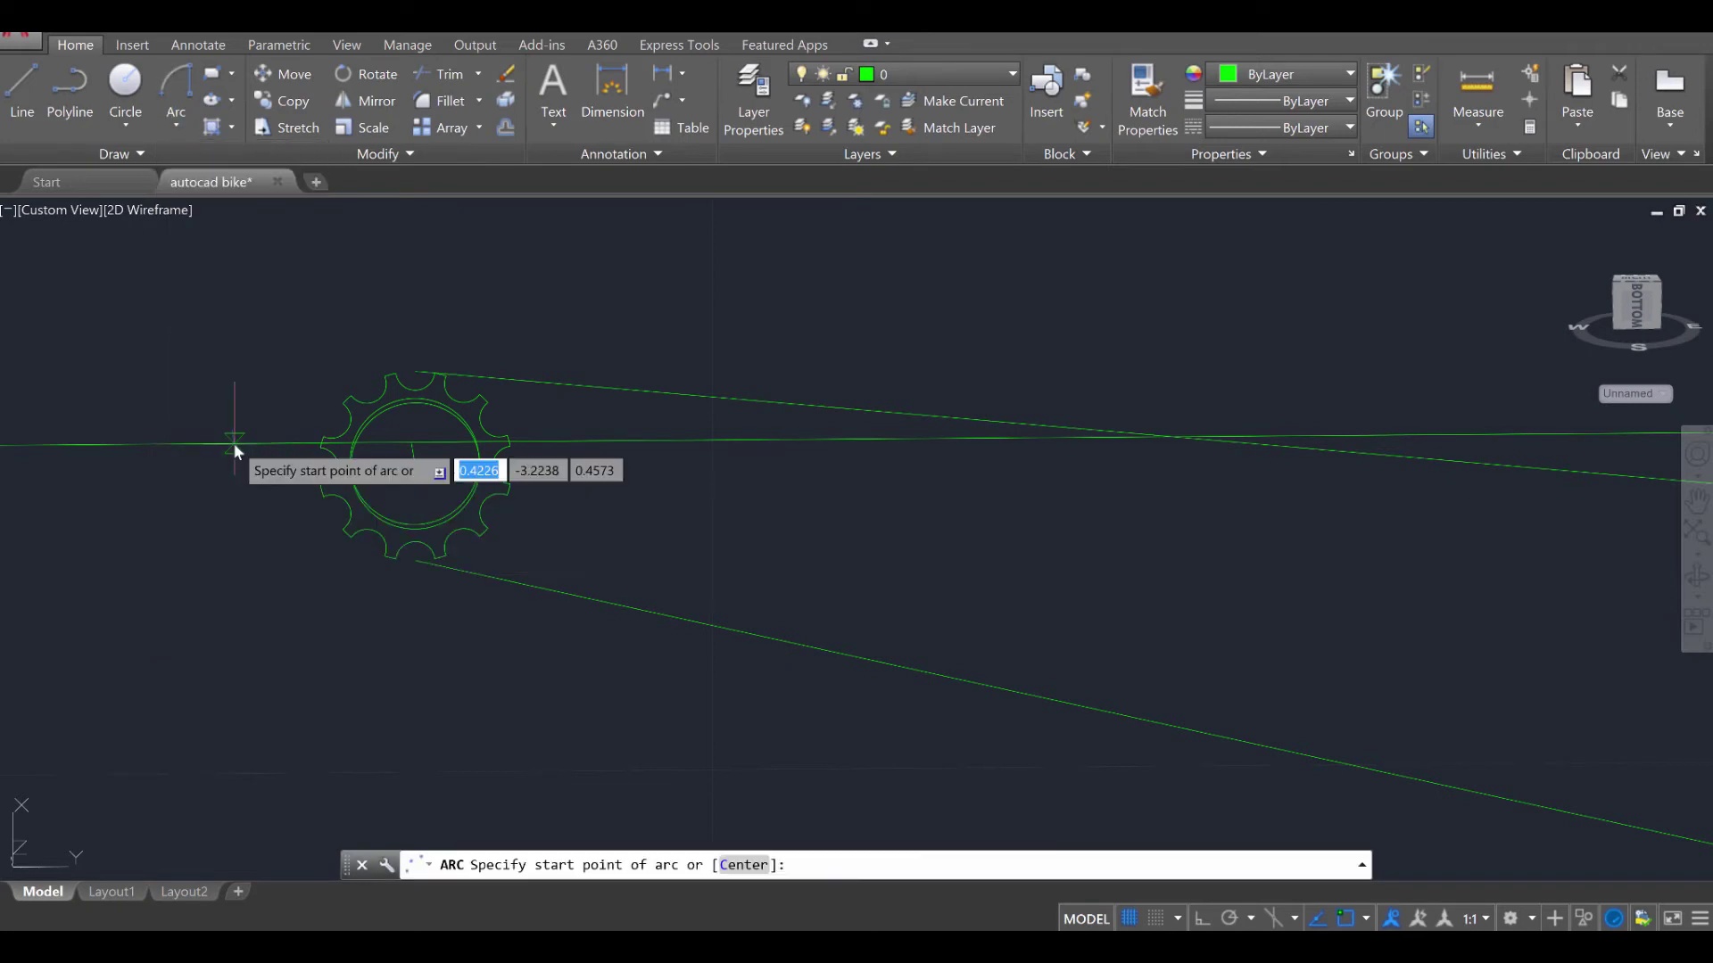
click(415, 560)
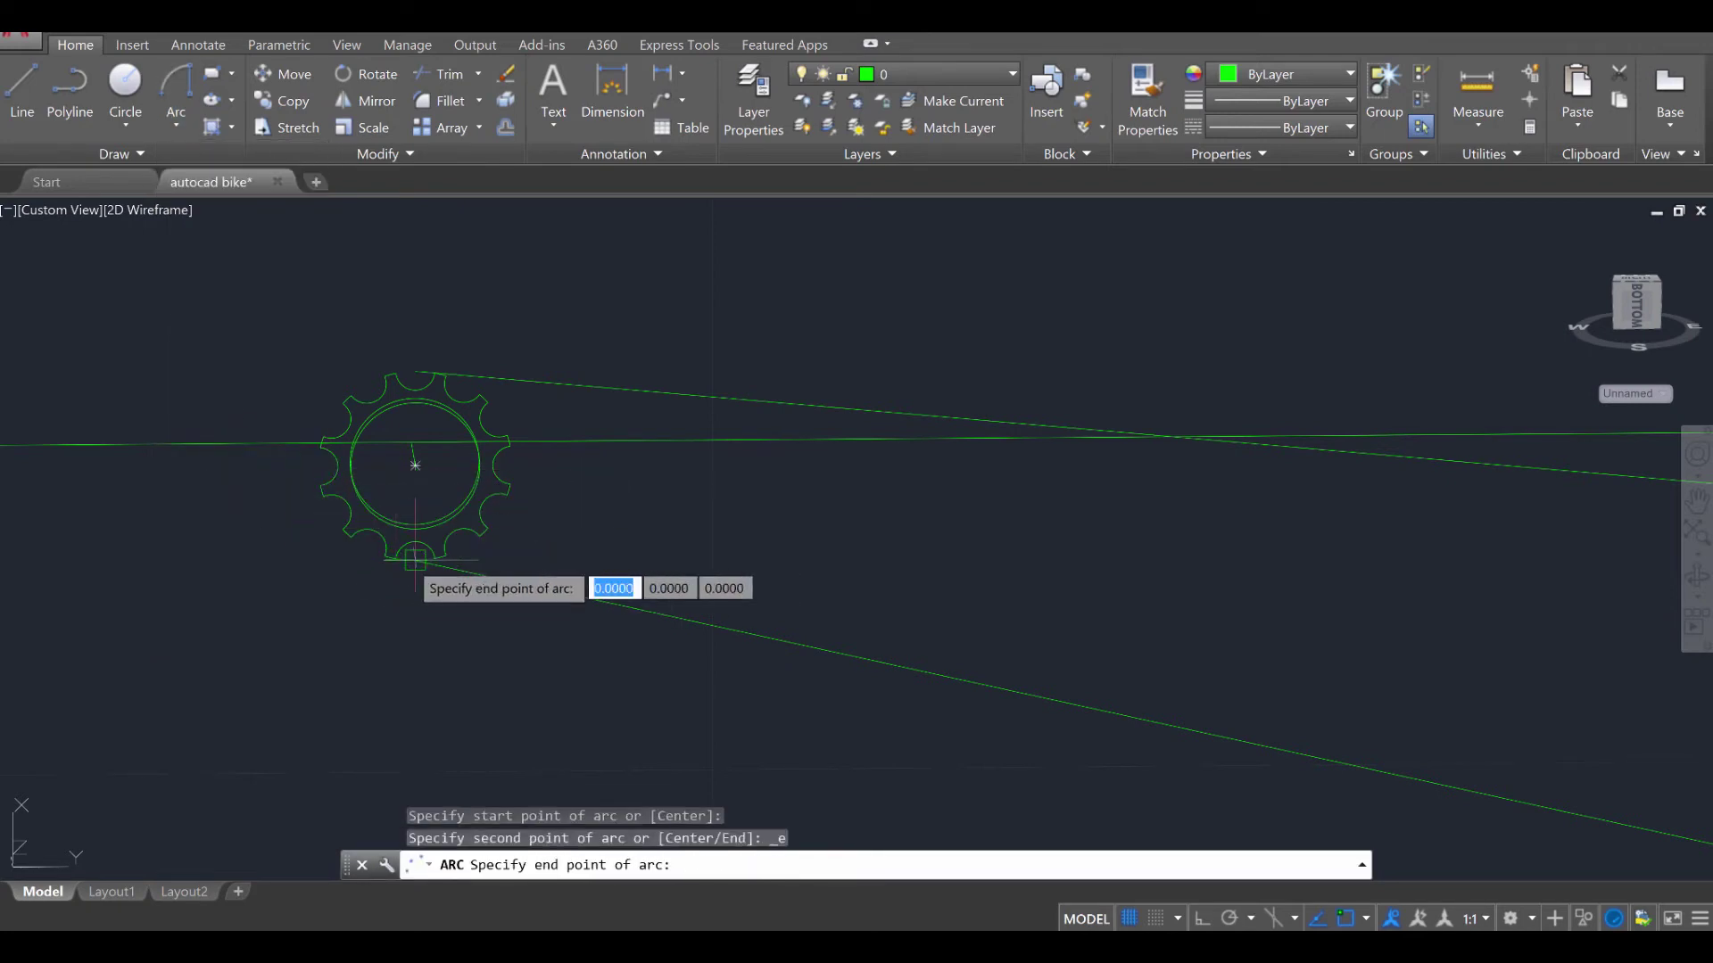
click(415, 370)
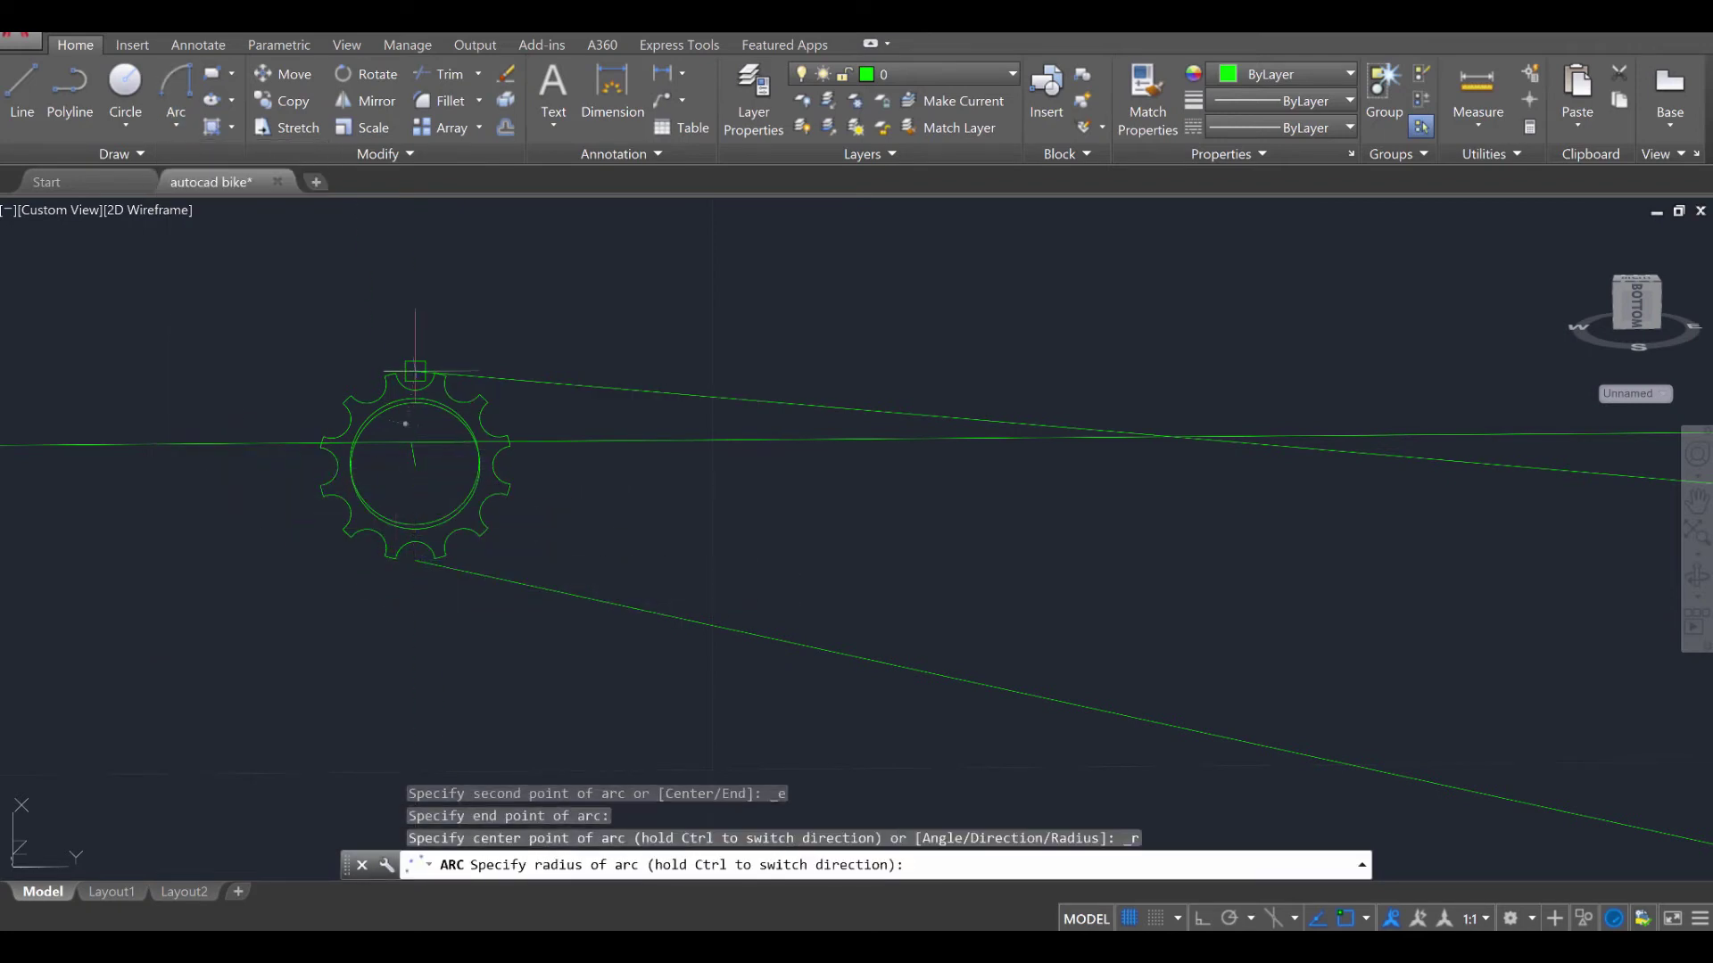
click(414, 465)
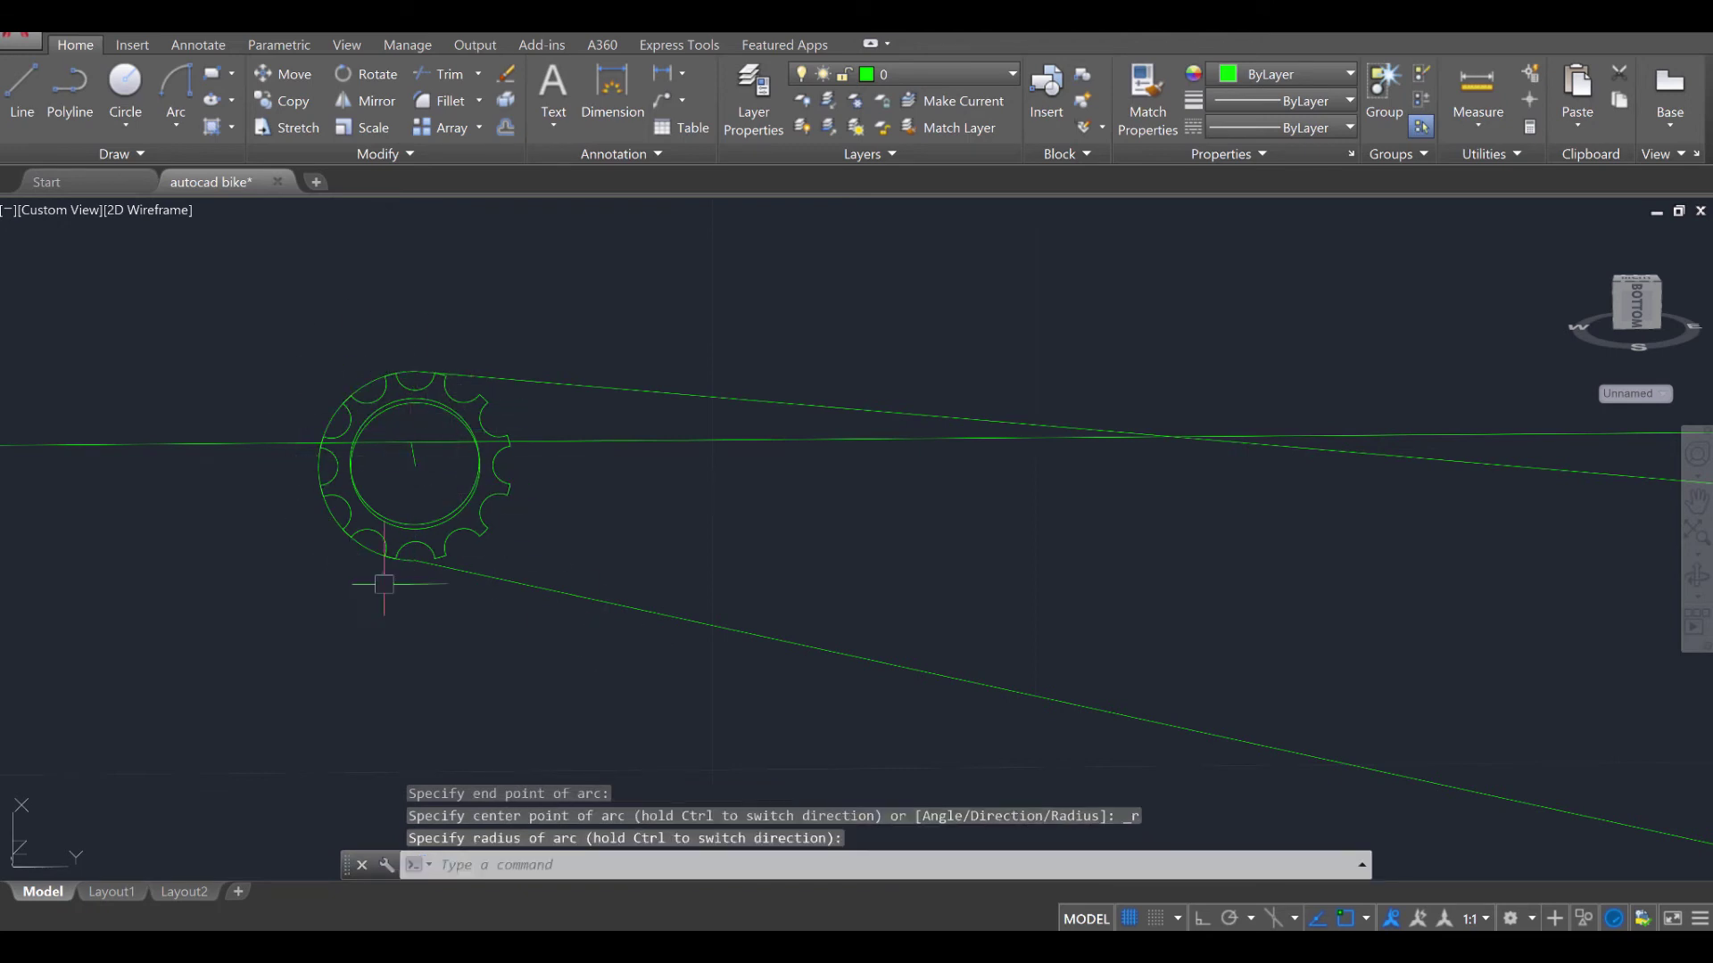
Draw a start-end-radius arc from the chainring's top to its bottom around its edge
scroll(549, 628, down, 4)
middle_drag(822, 685, 331, 503)
scroll(753, 527, up, 4)
middle_drag(751, 522, 661, 522)
click(175, 125)
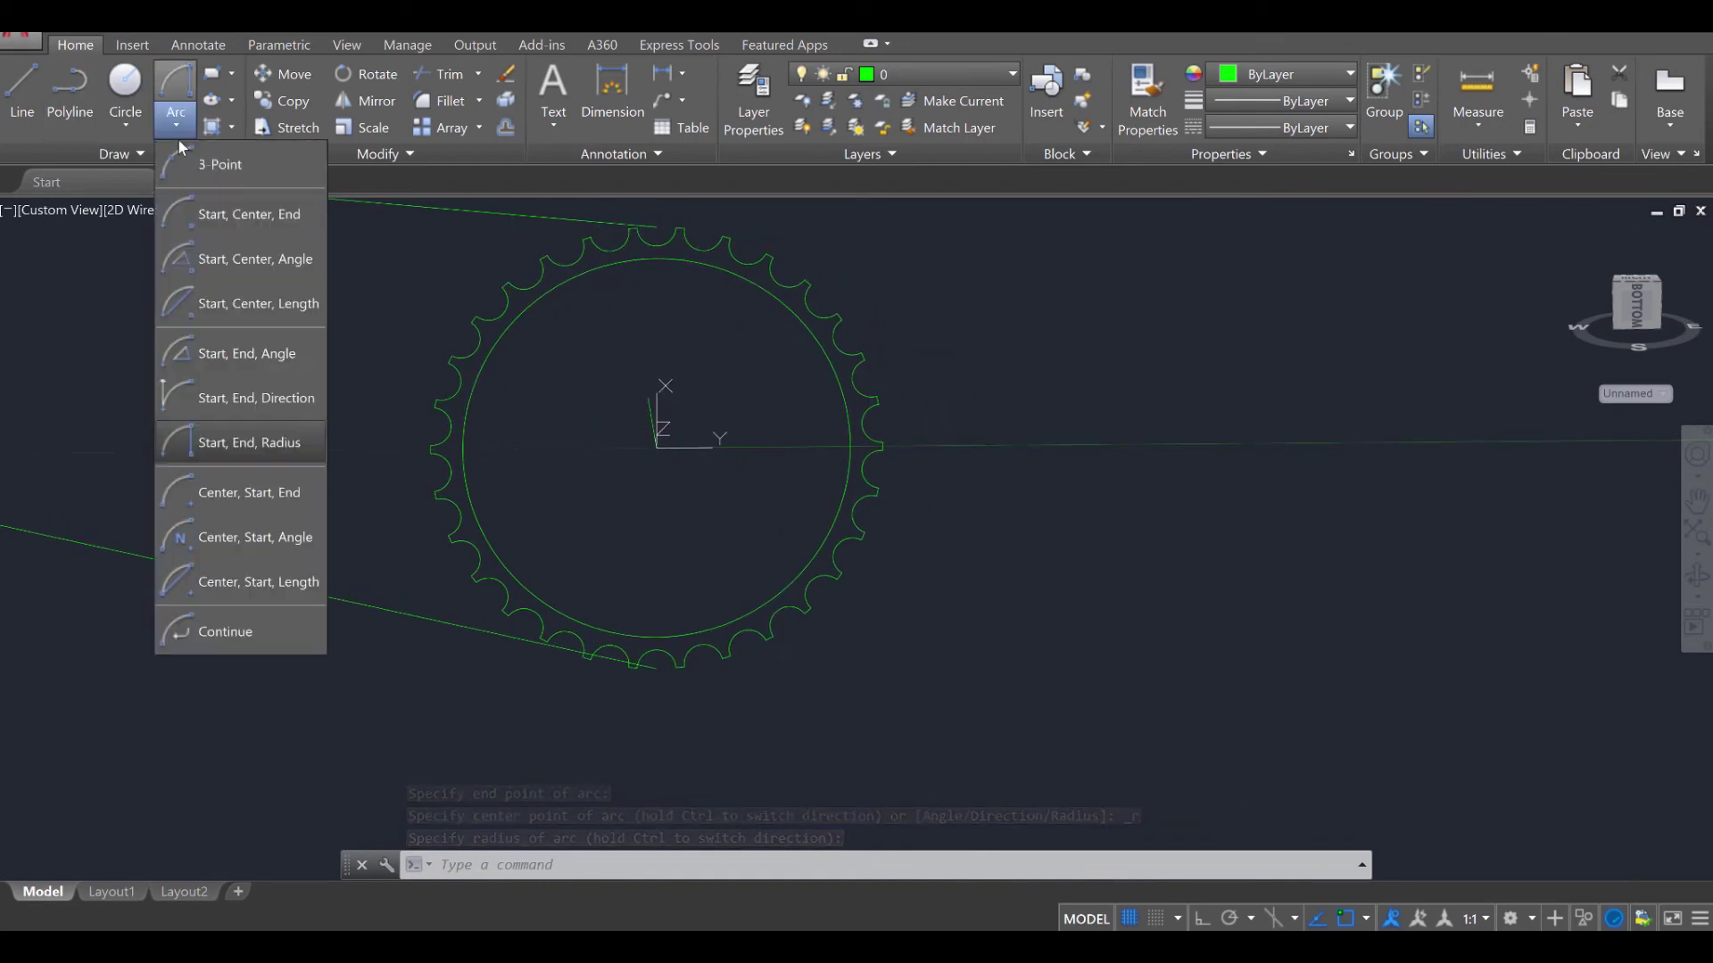
click(260, 437)
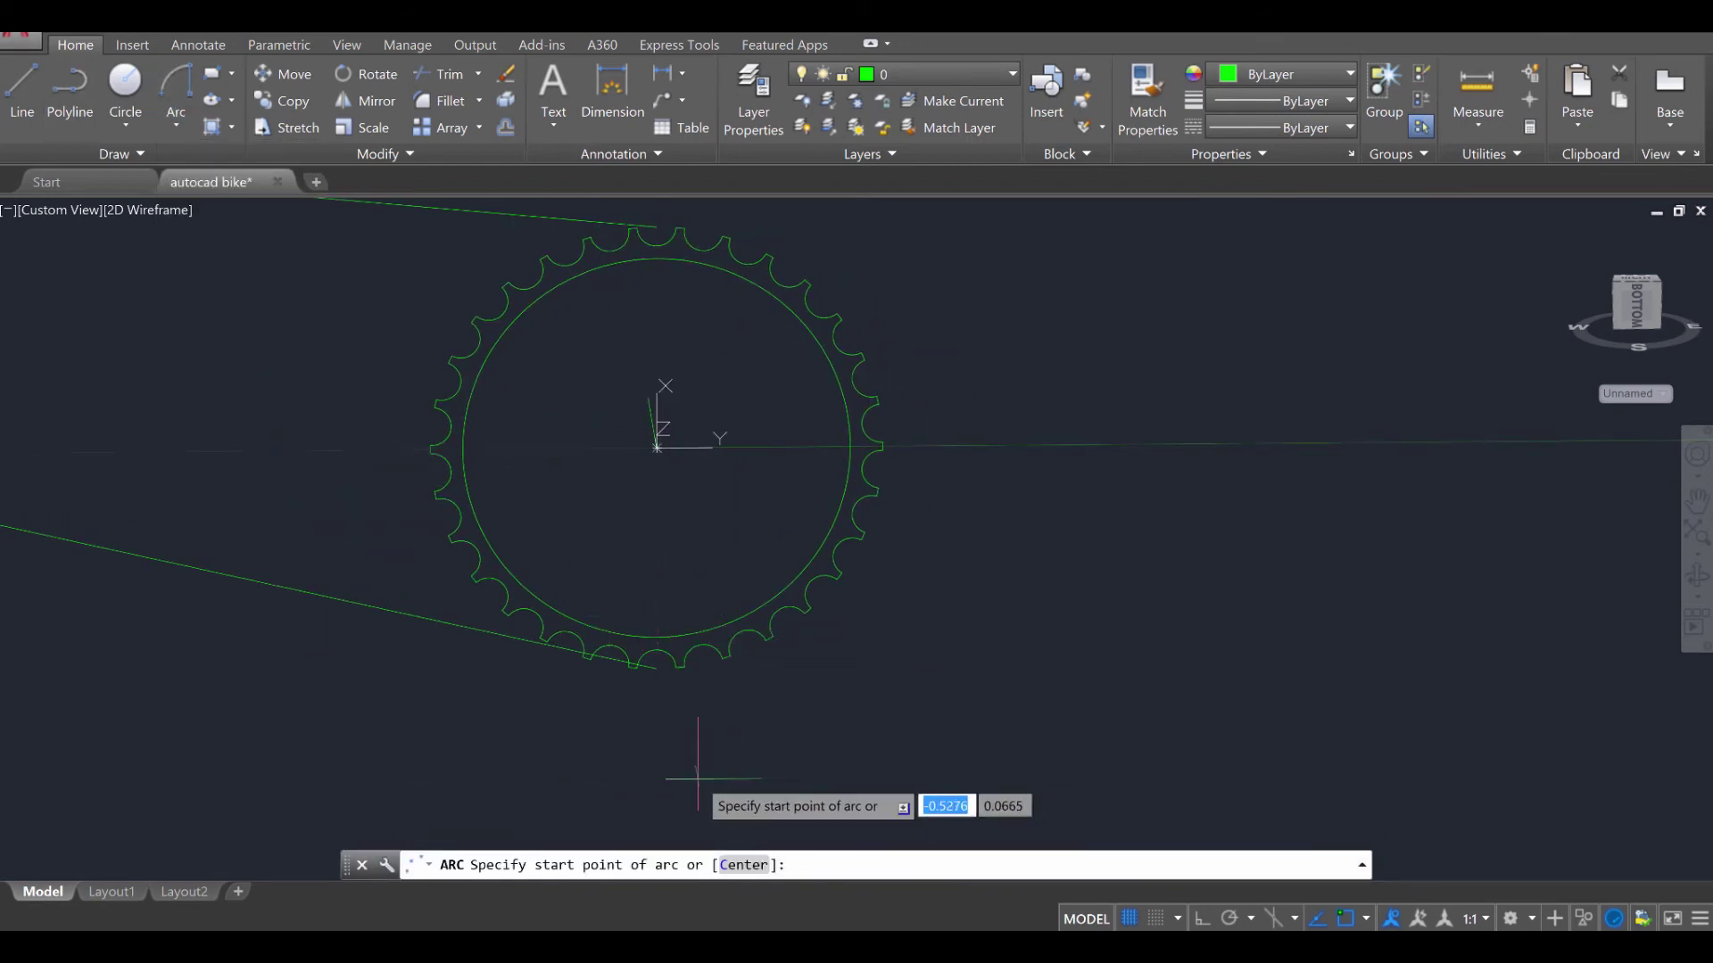
click(657, 229)
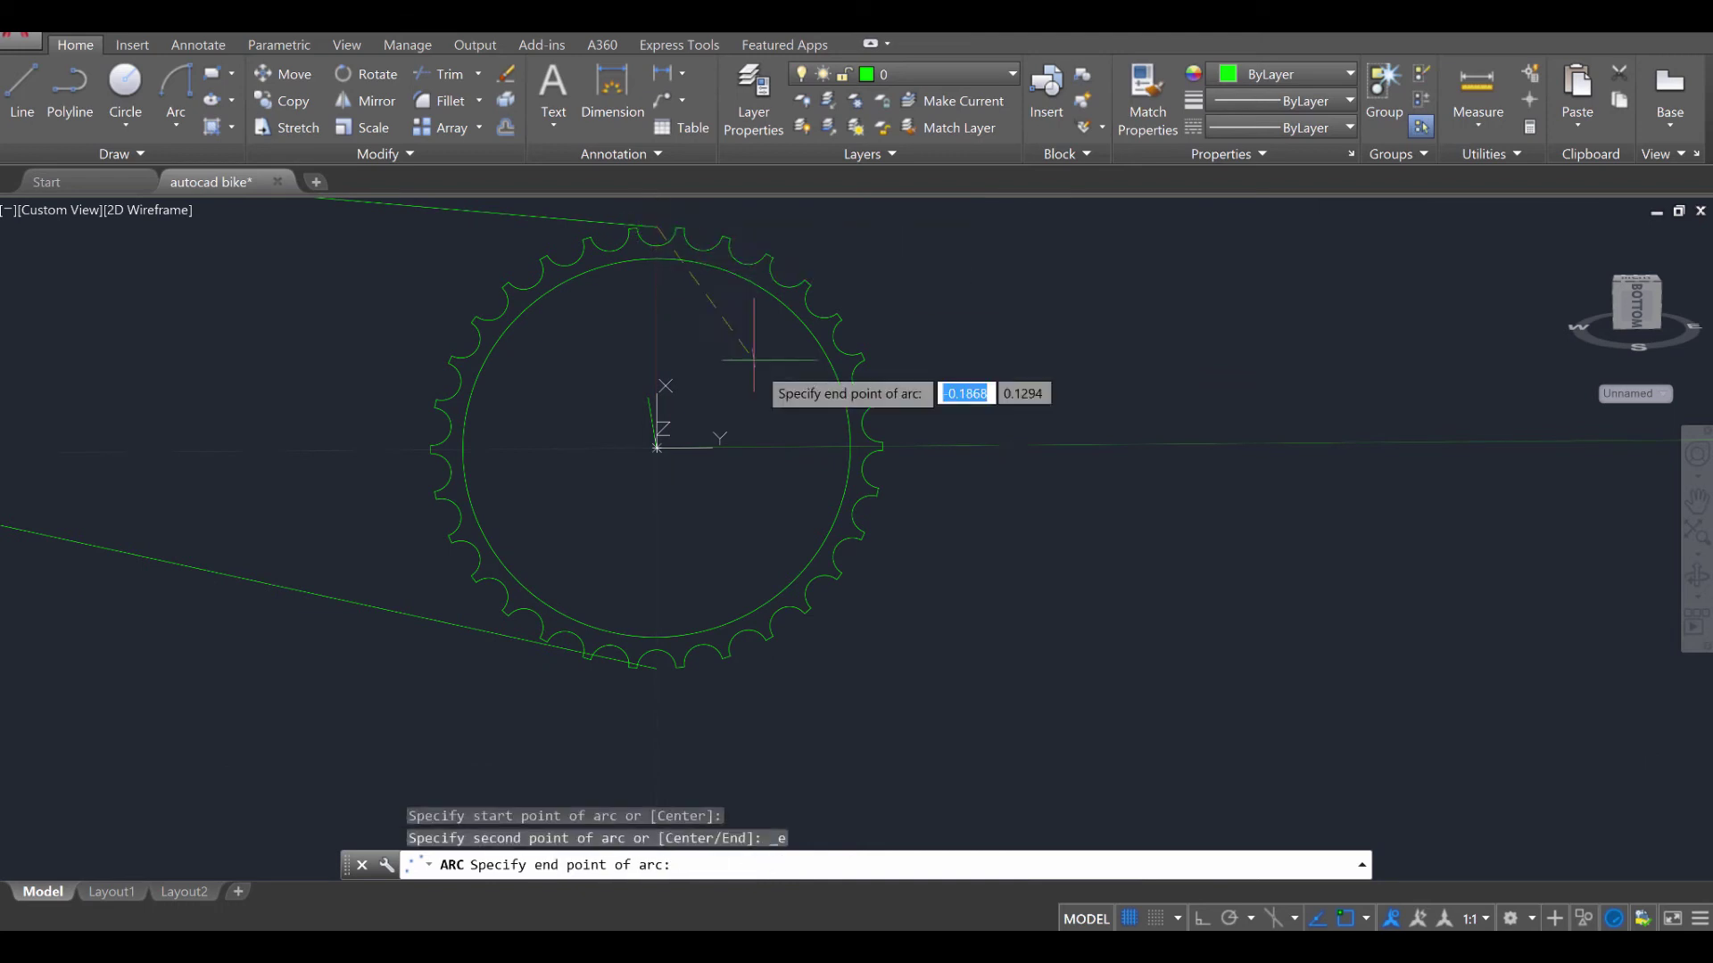
click(656, 667)
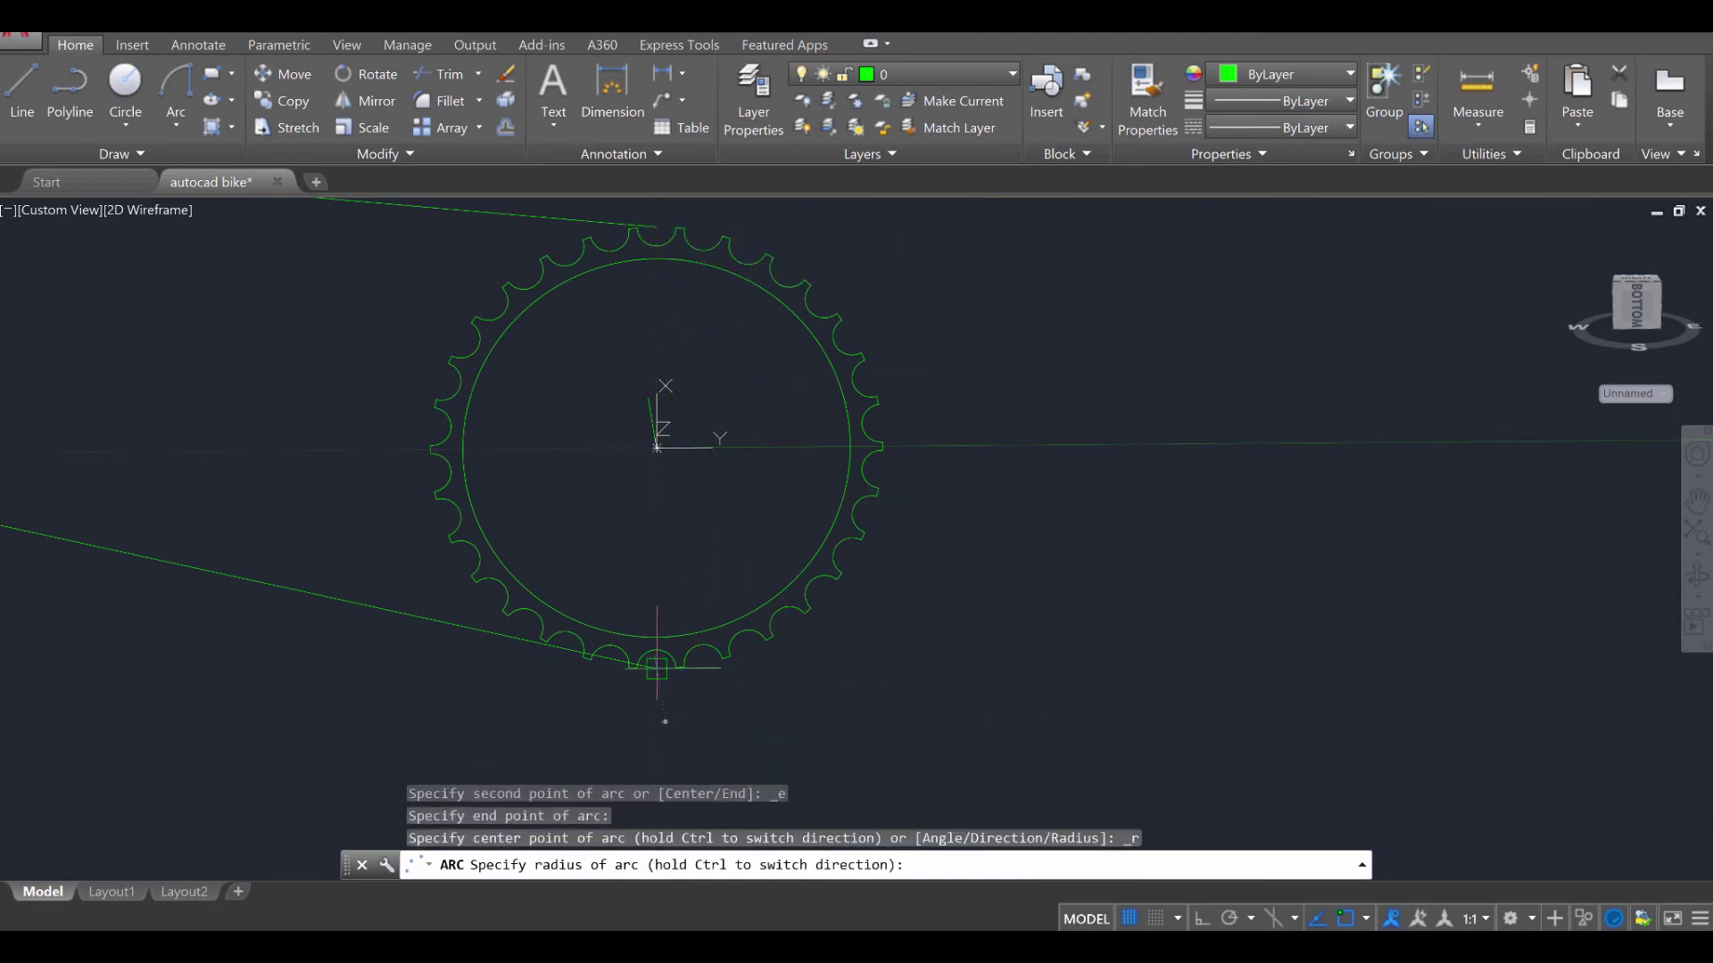
click(656, 448)
Join the two chain lines and wrap-around arcs into one closed spline loop with J
scroll(865, 618, down, 4)
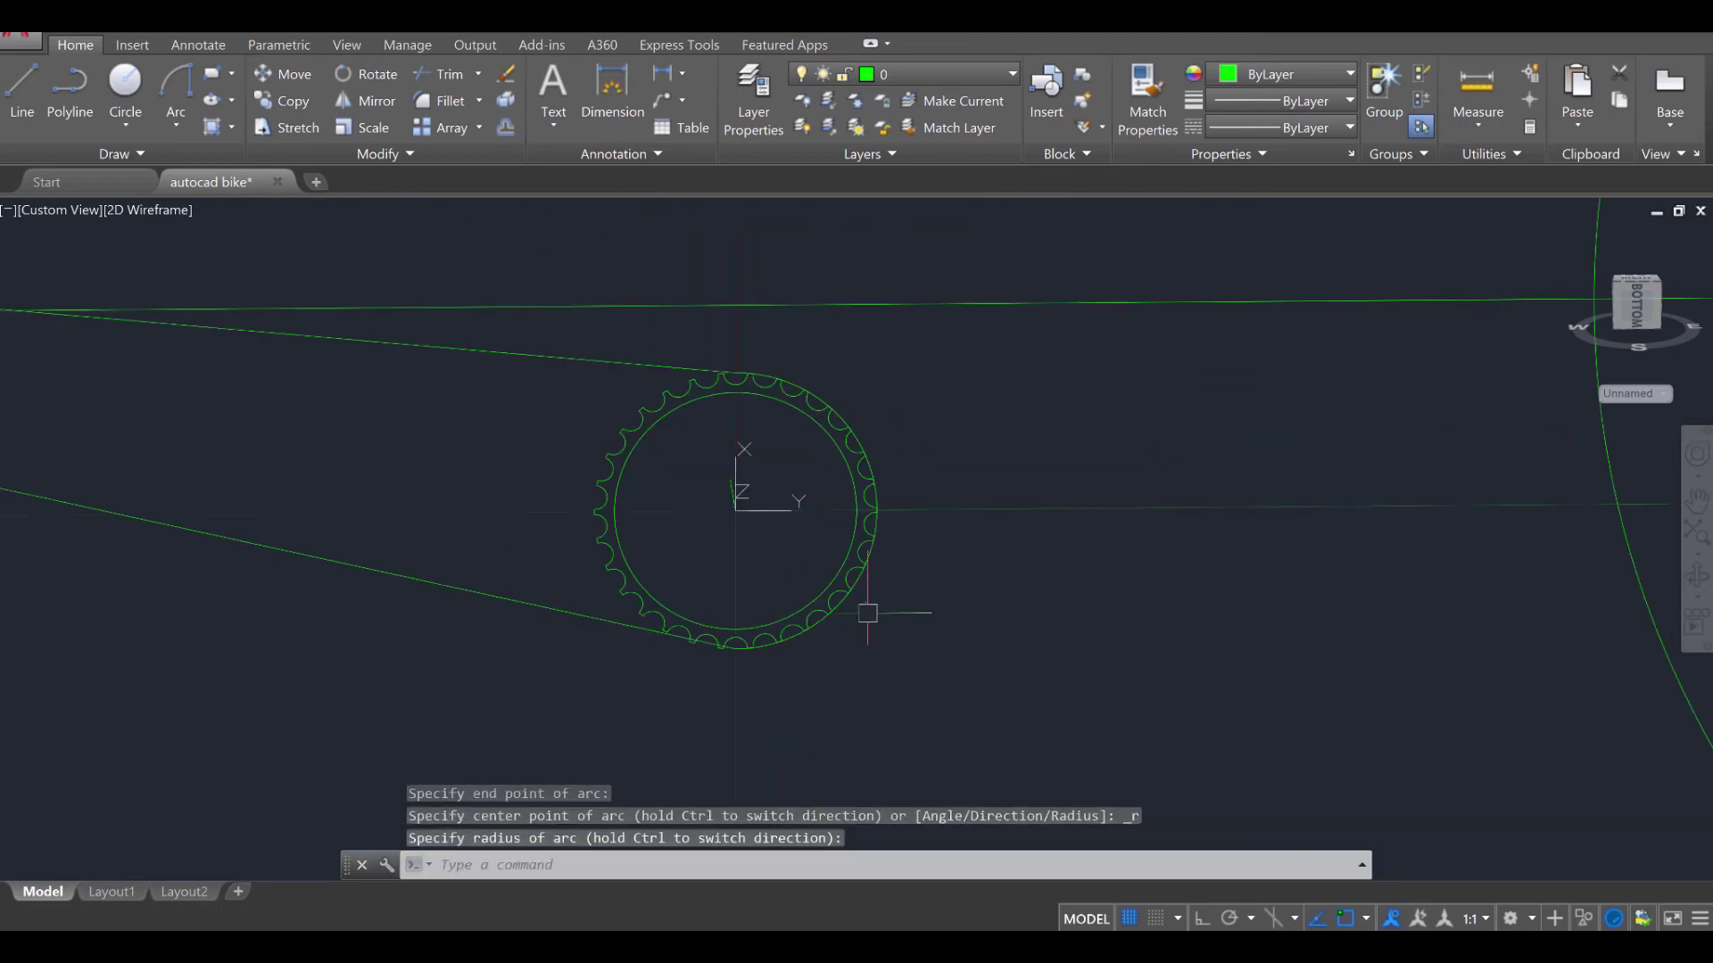
middle_drag(872, 612, 1107, 605)
scroll(1101, 609, down, 2)
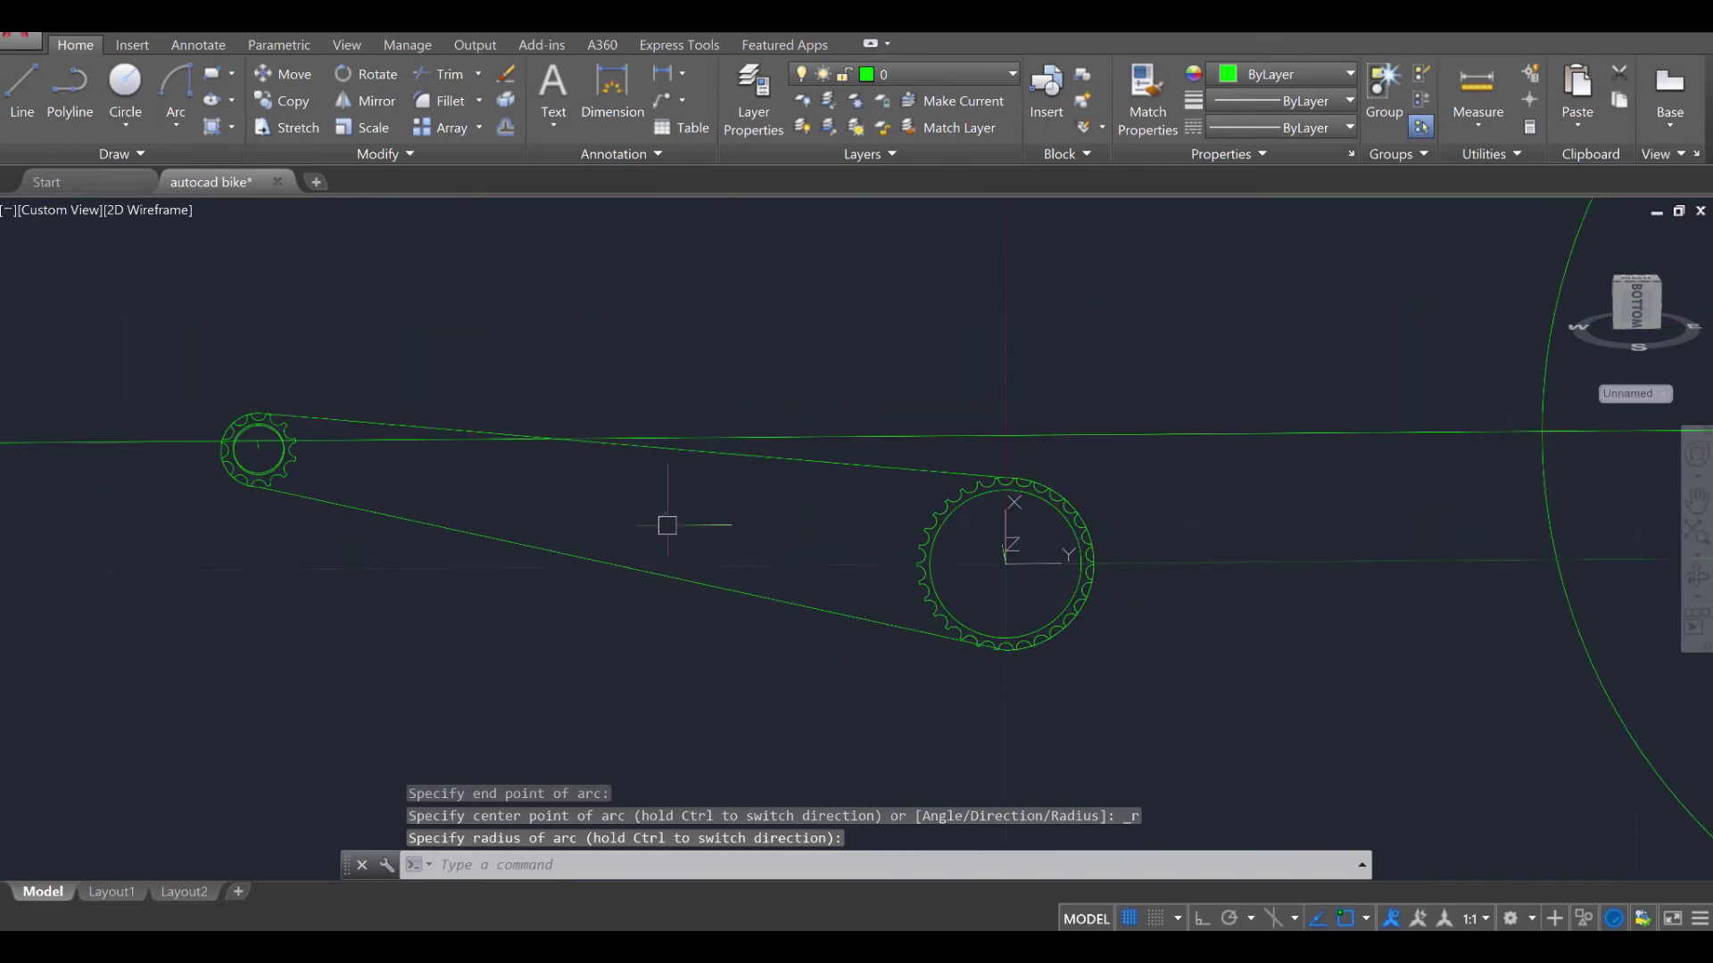
key(Escape)
key(Escape)
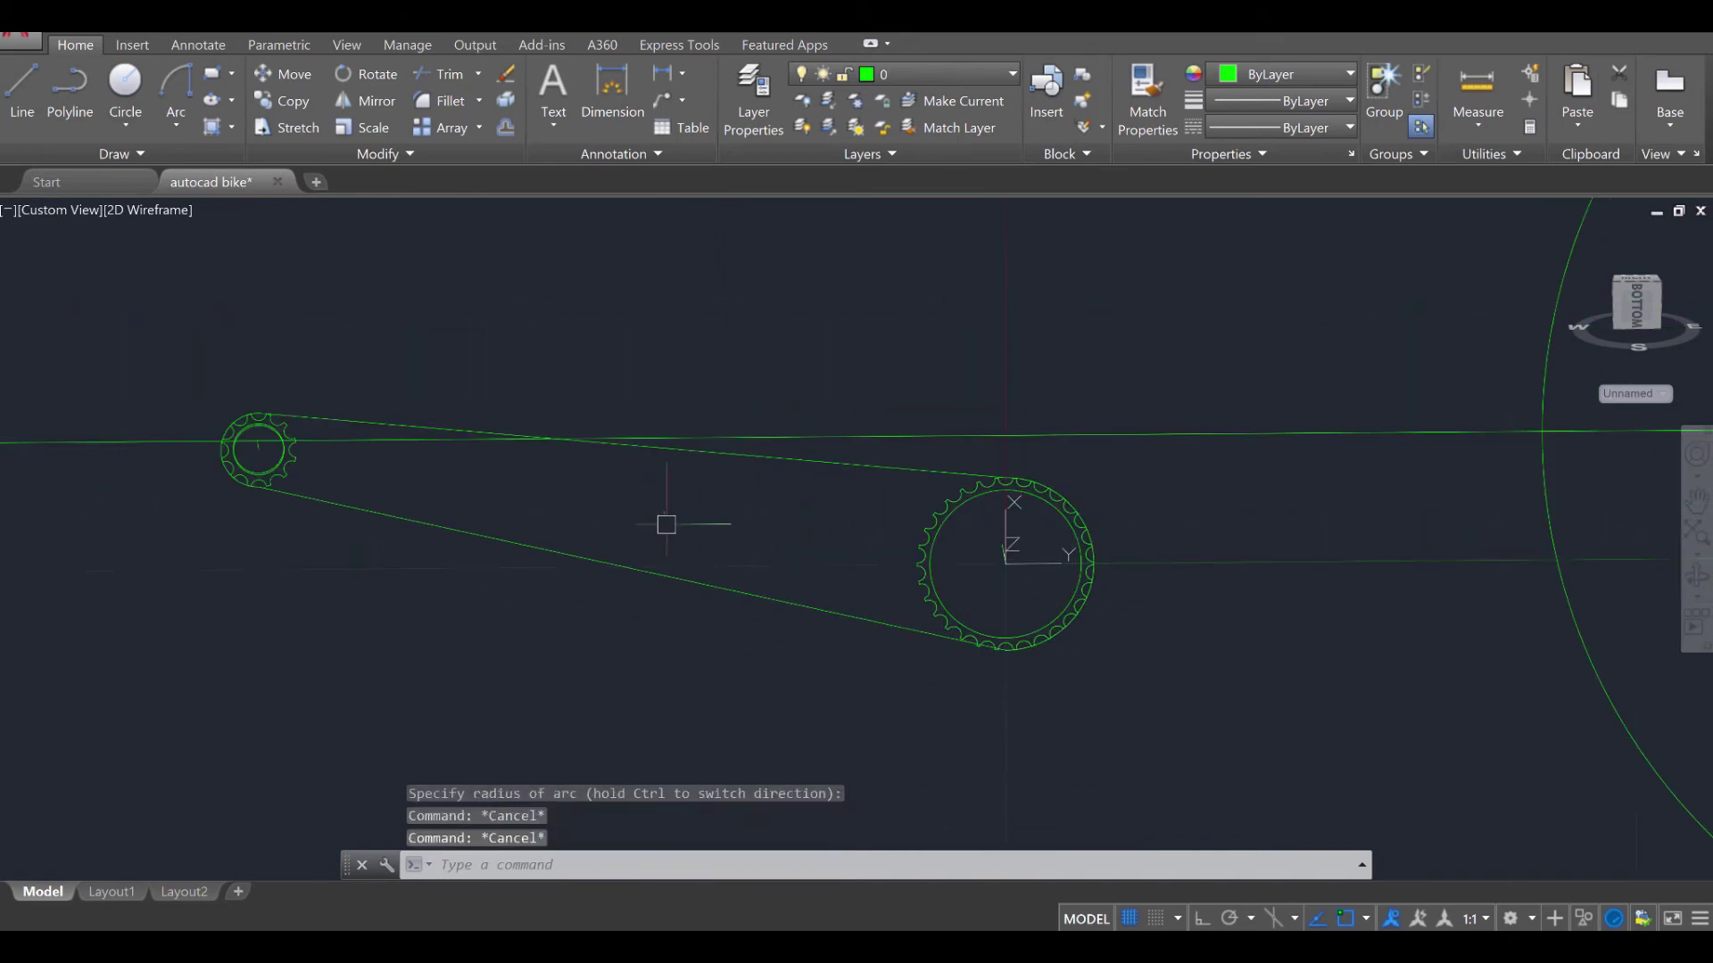
text(j)
key(Return)
click(743, 456)
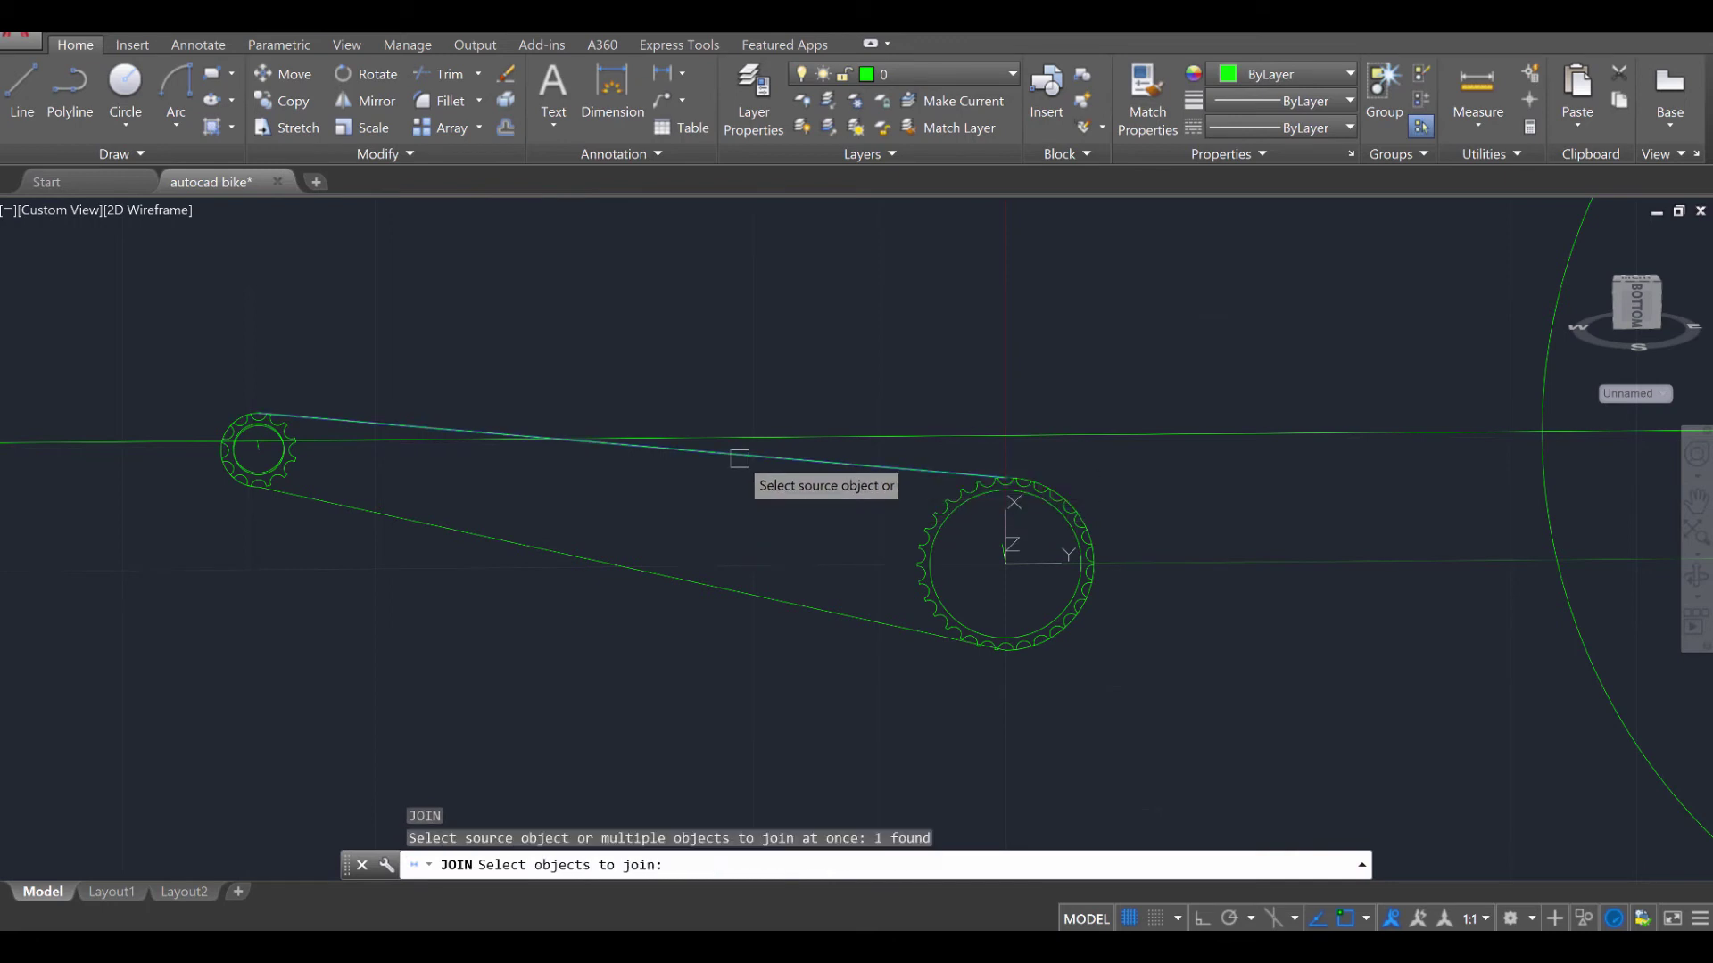
click(717, 585)
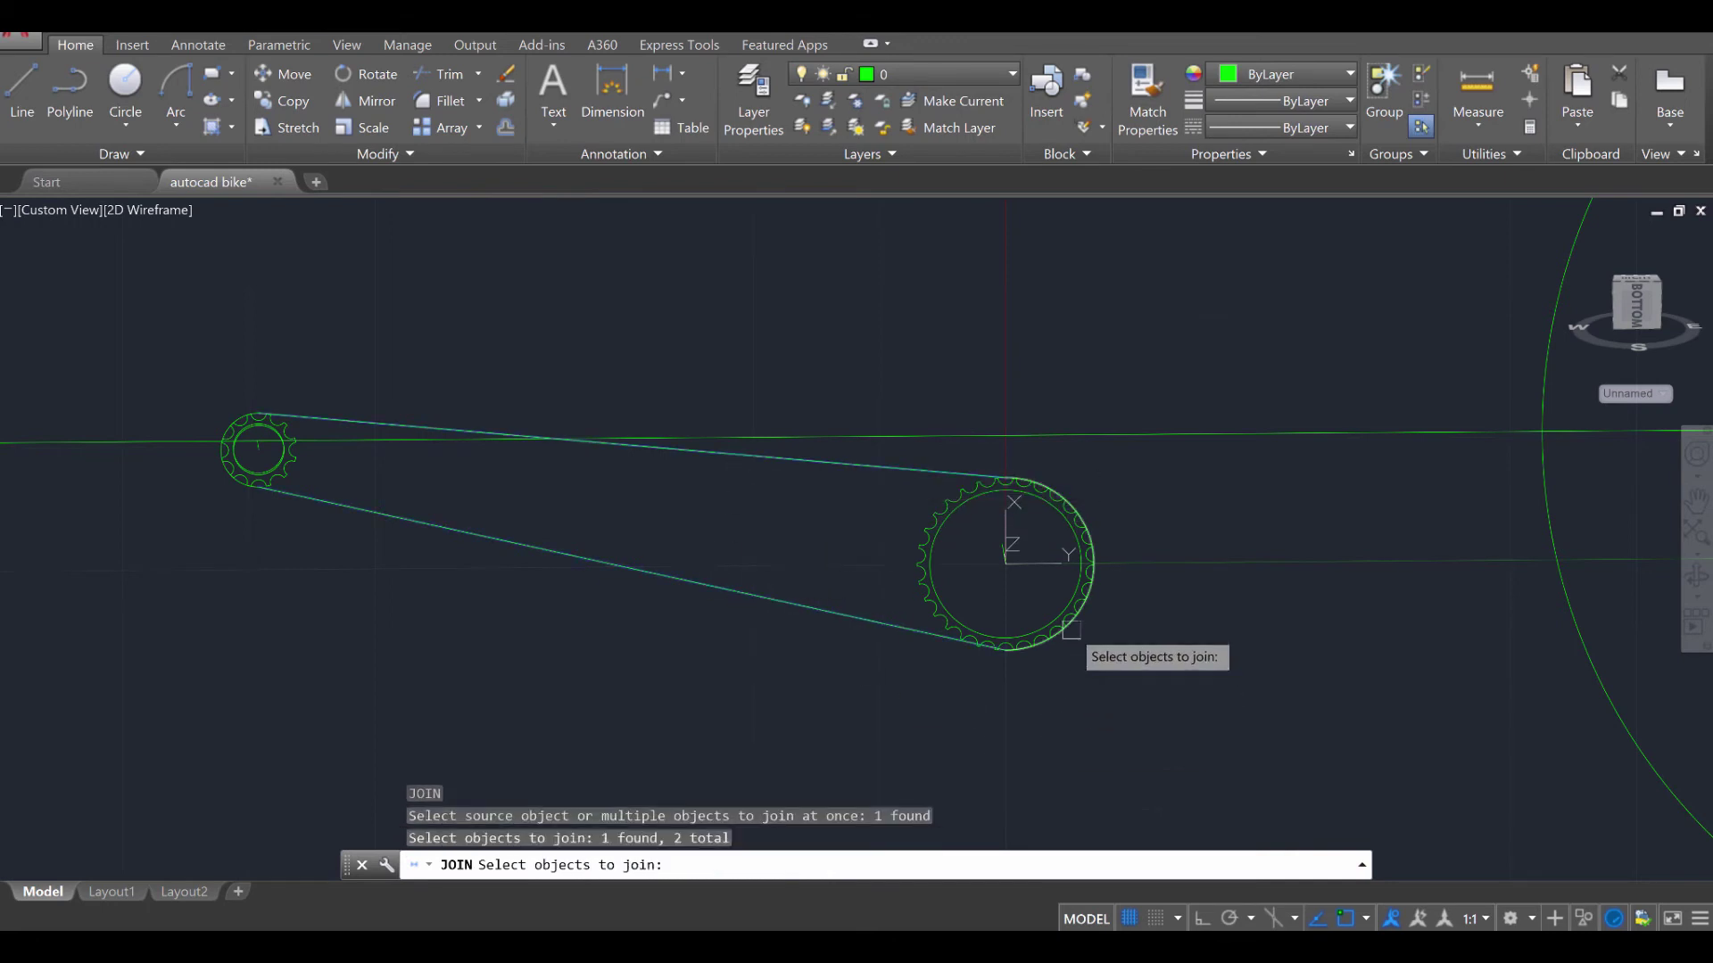
click(1069, 633)
scroll(220, 415, up, 2)
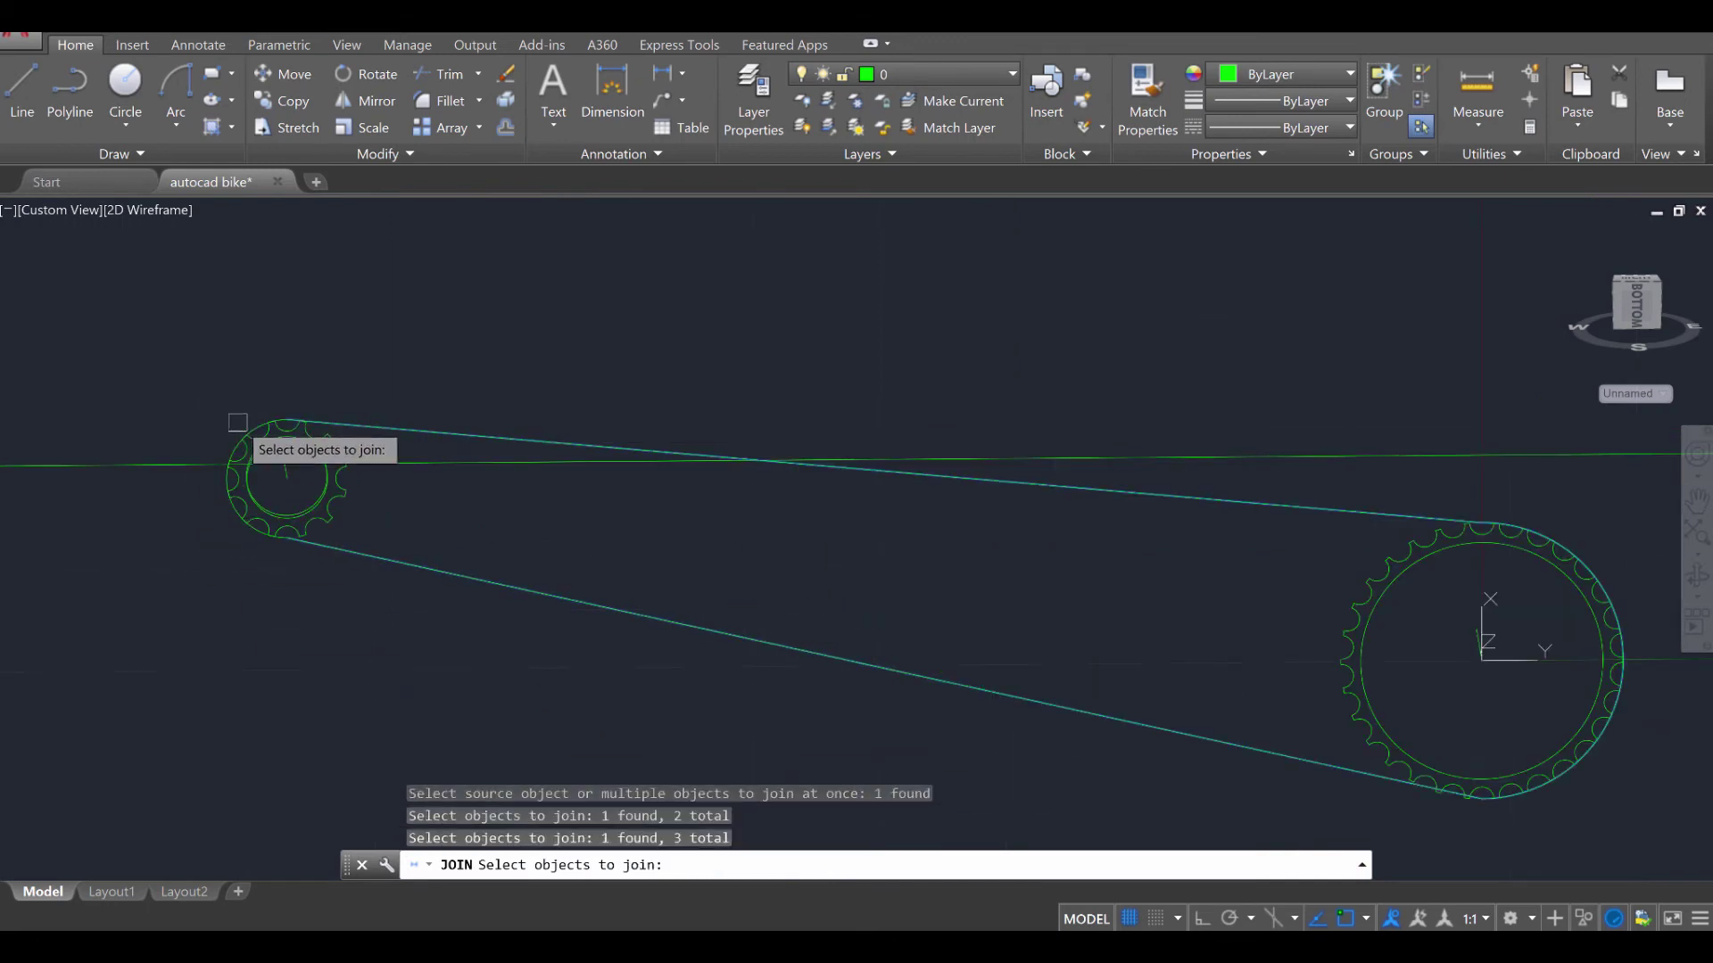
key(Return)
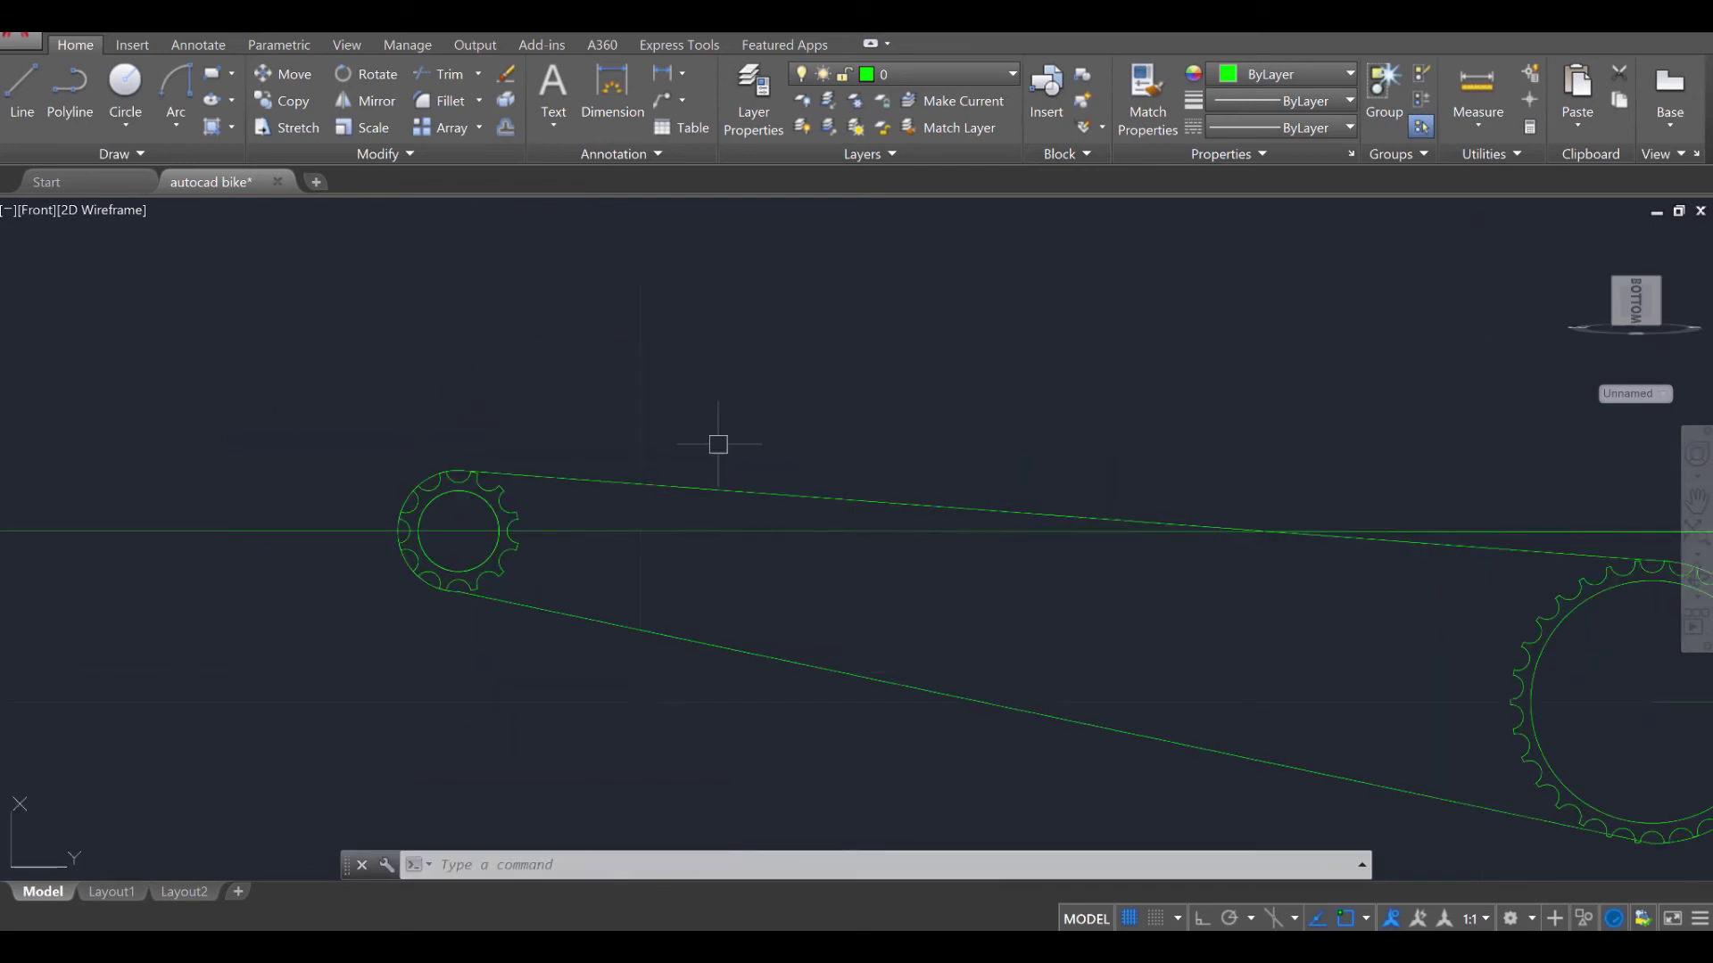
key(Escape)
key(Escape)
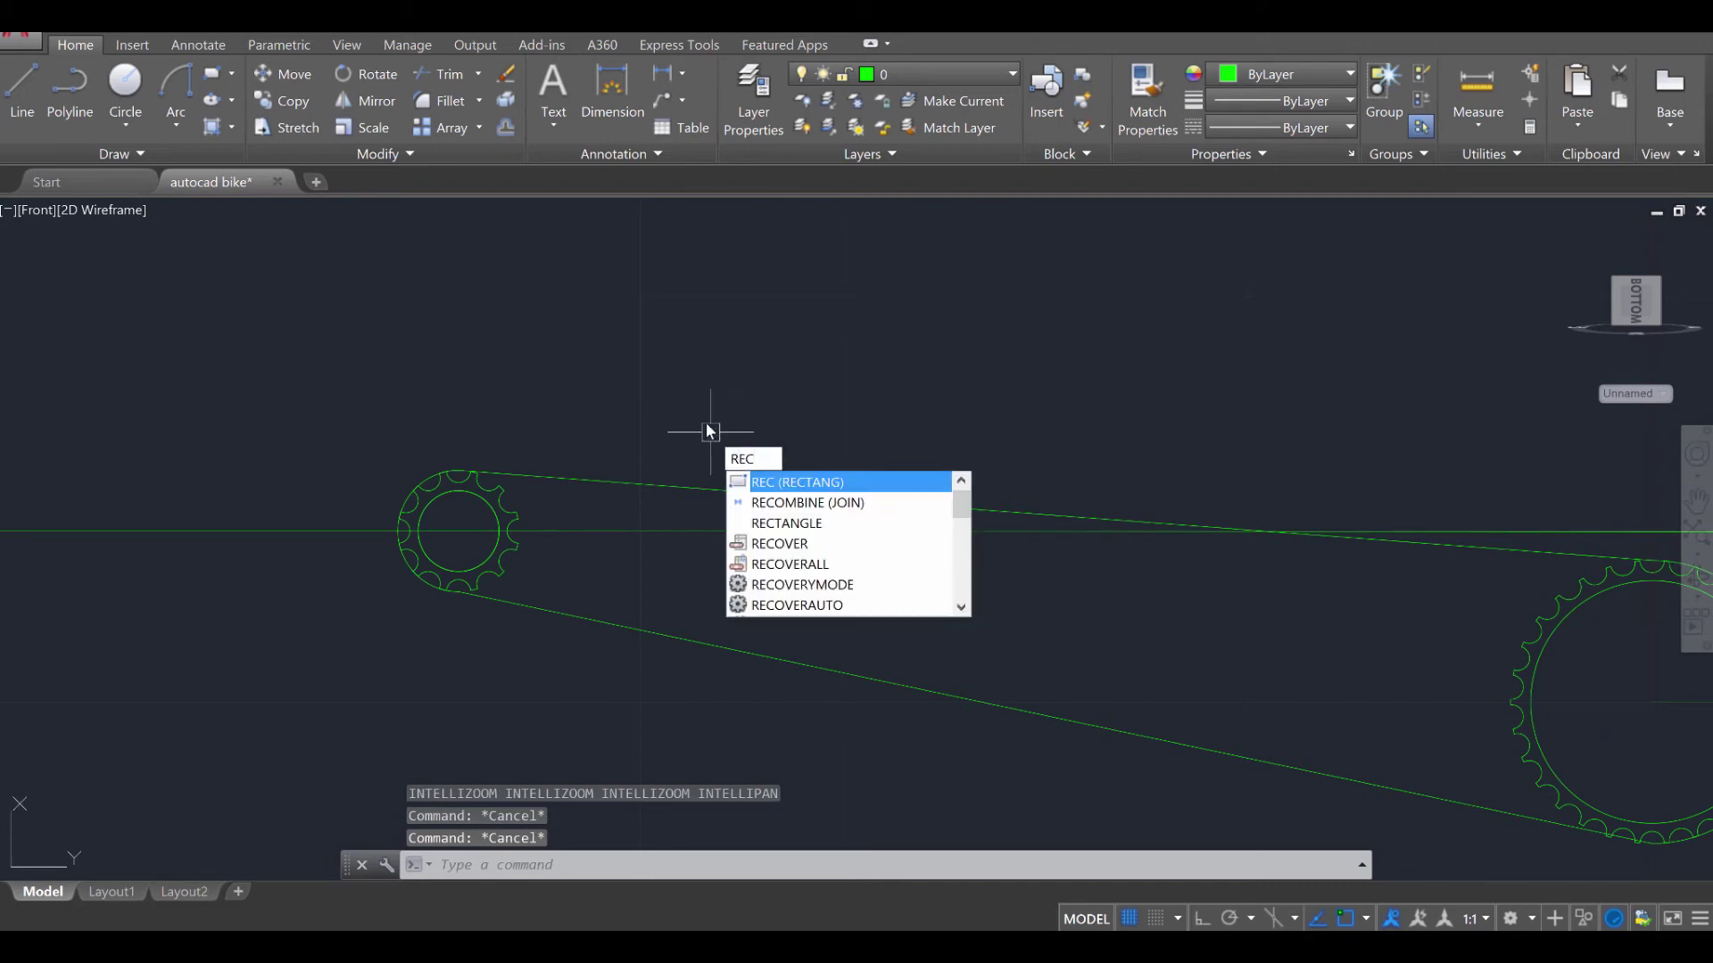
Draw a 0.03 by 0.02 rectangle above the small sprocket
key(Return)
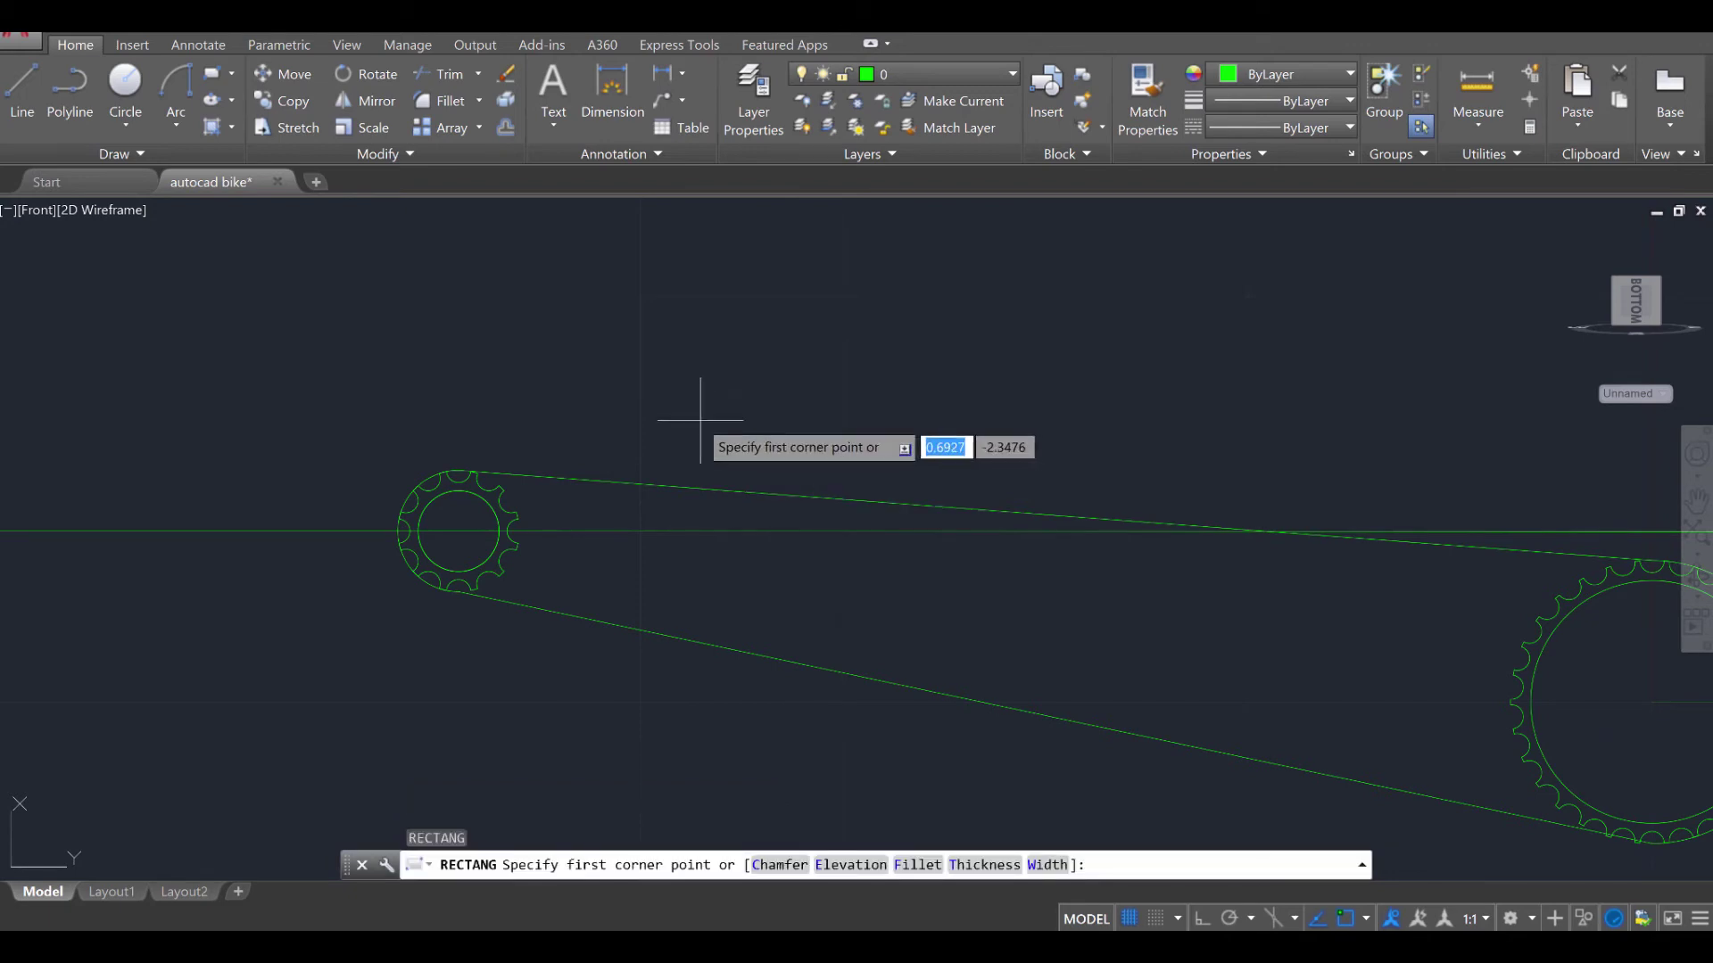
click(595, 371)
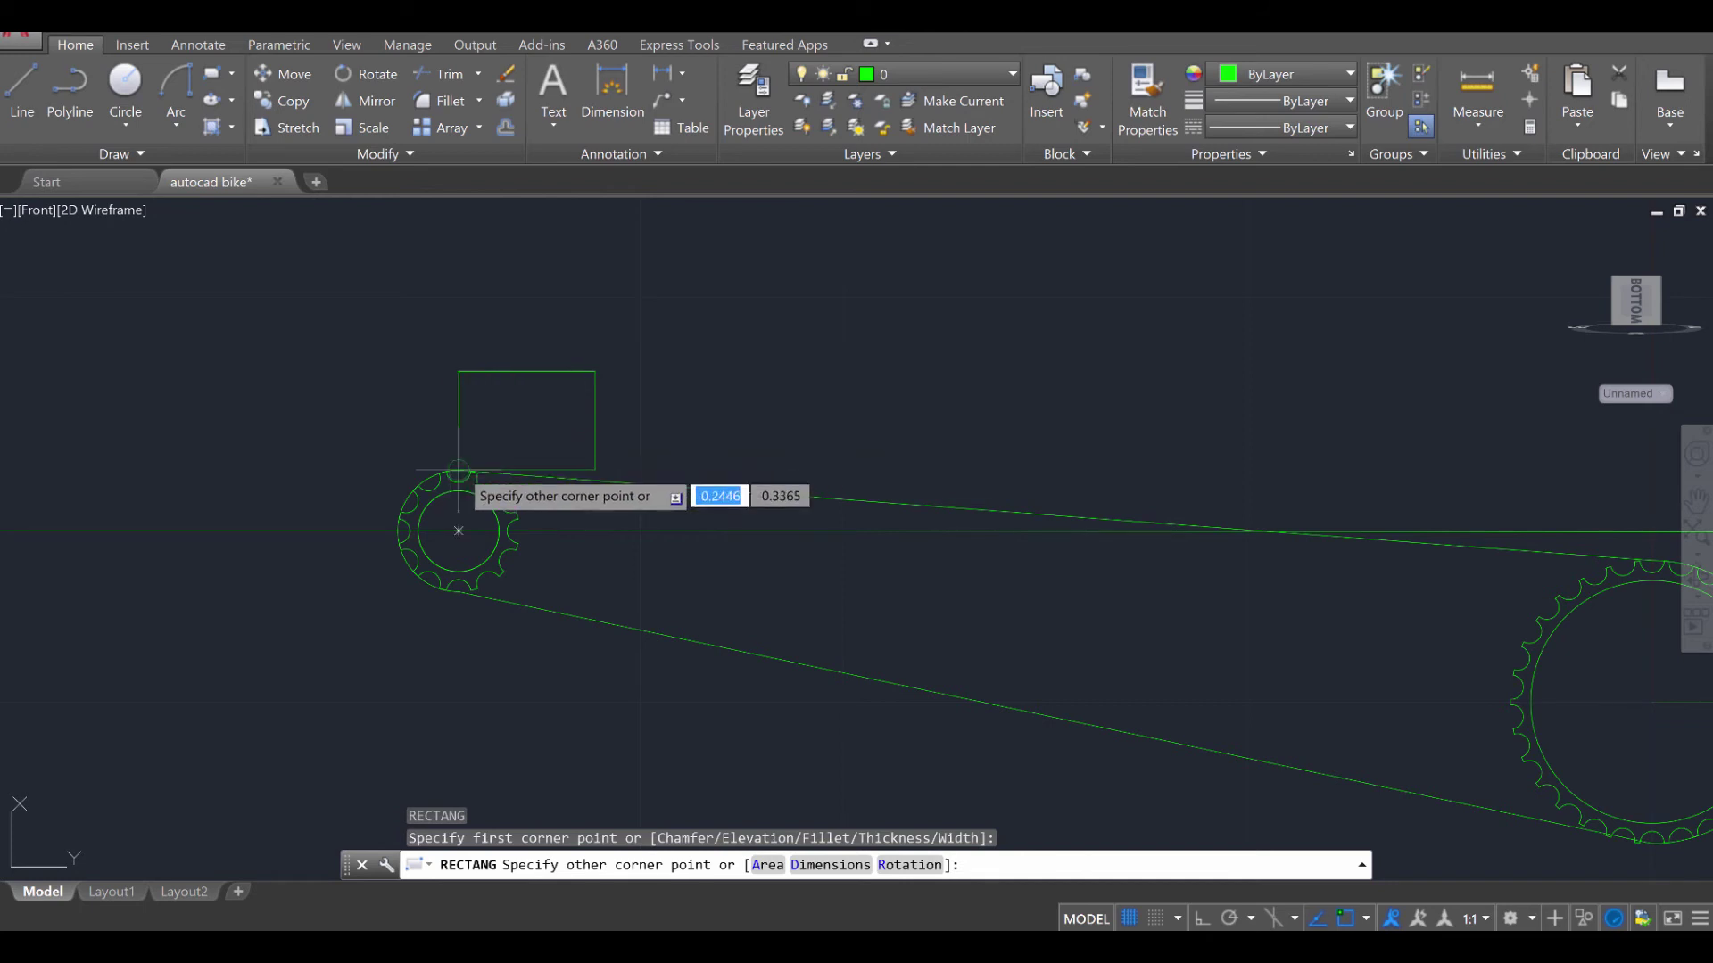
scroll(459, 470, up, 4)
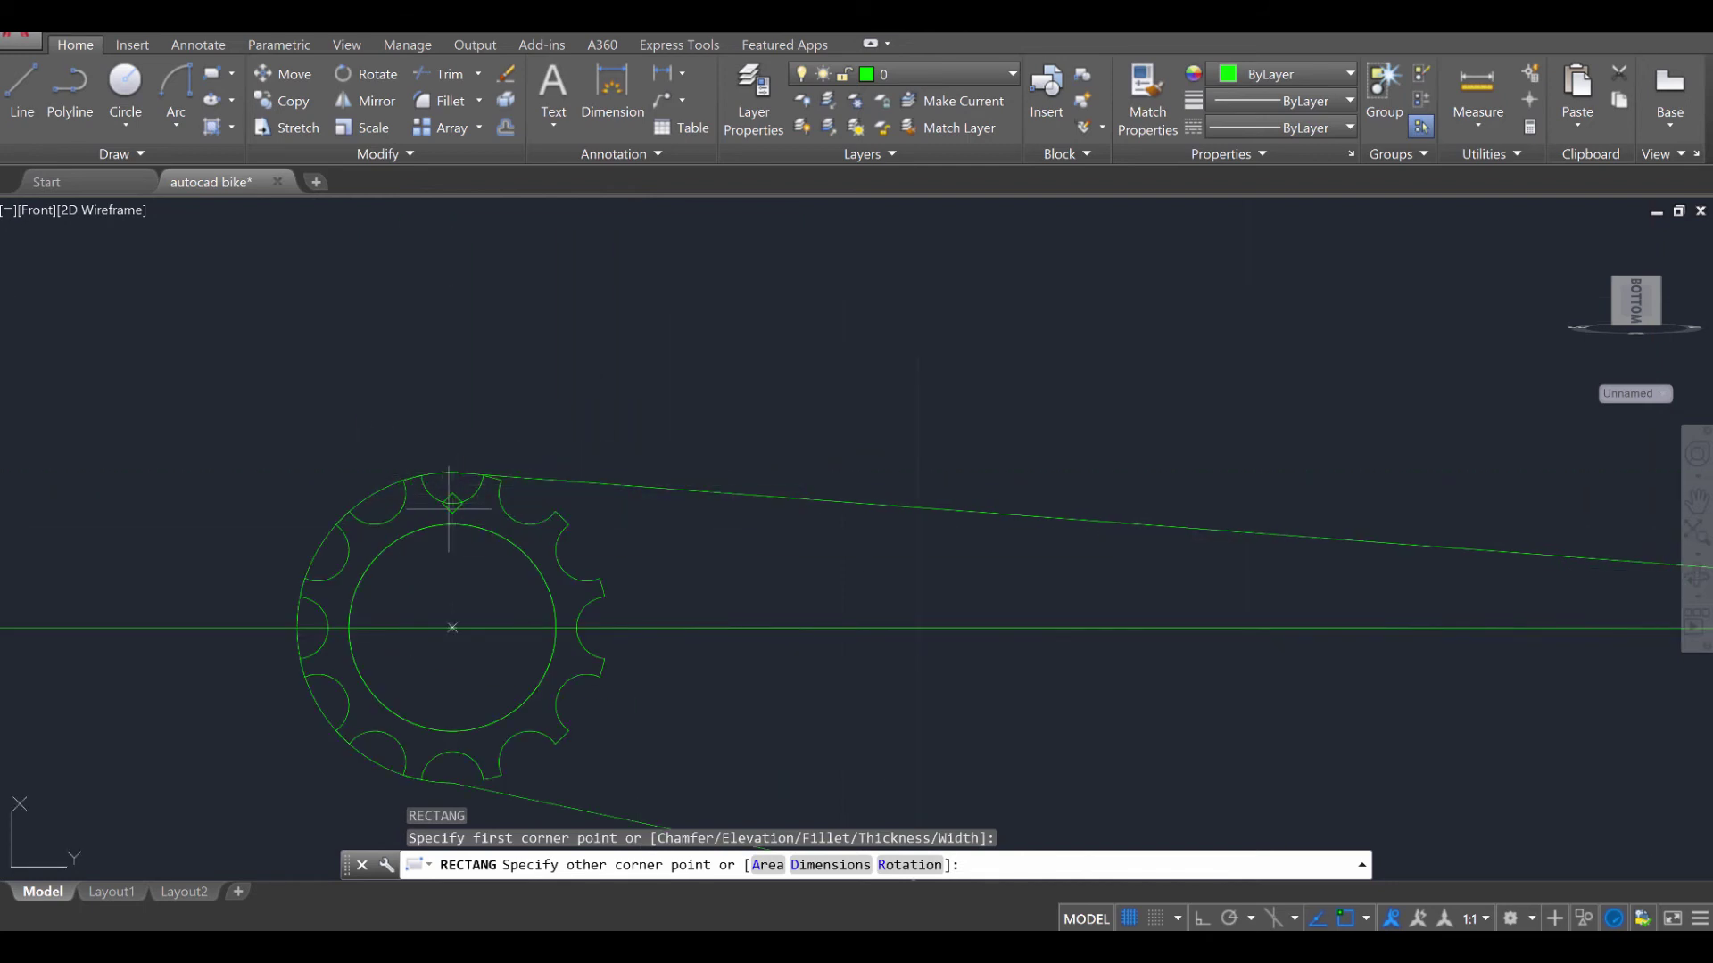
scroll(1047, 375, down, 2)
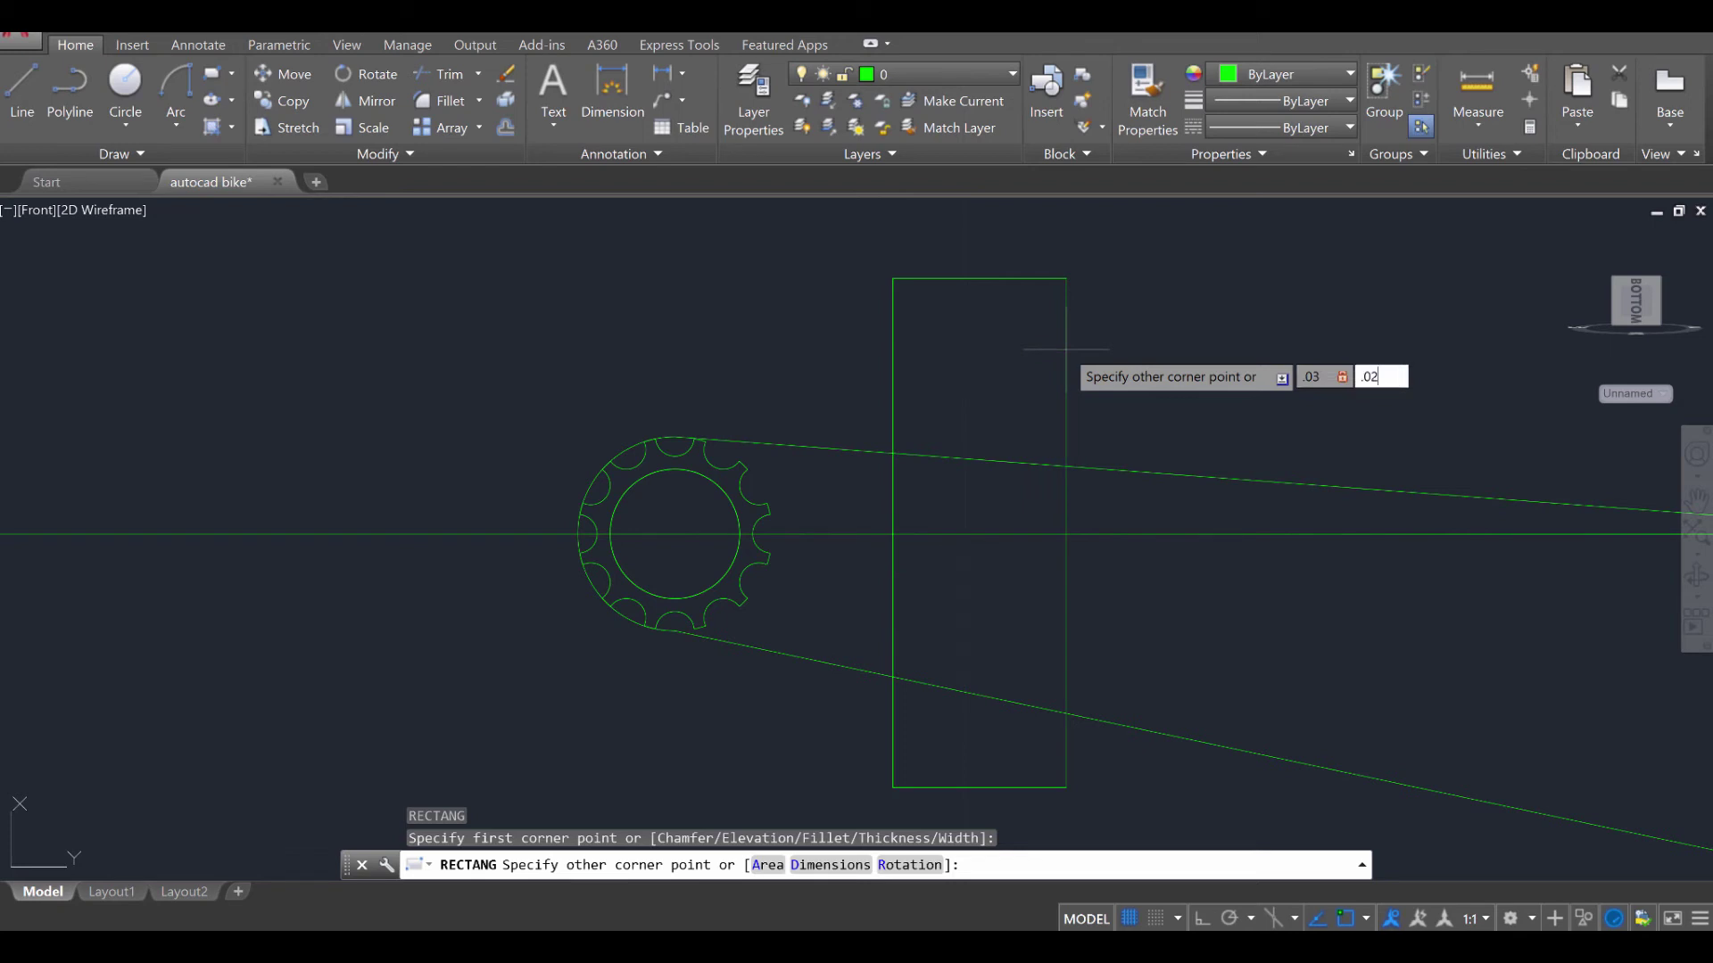
key(Return)
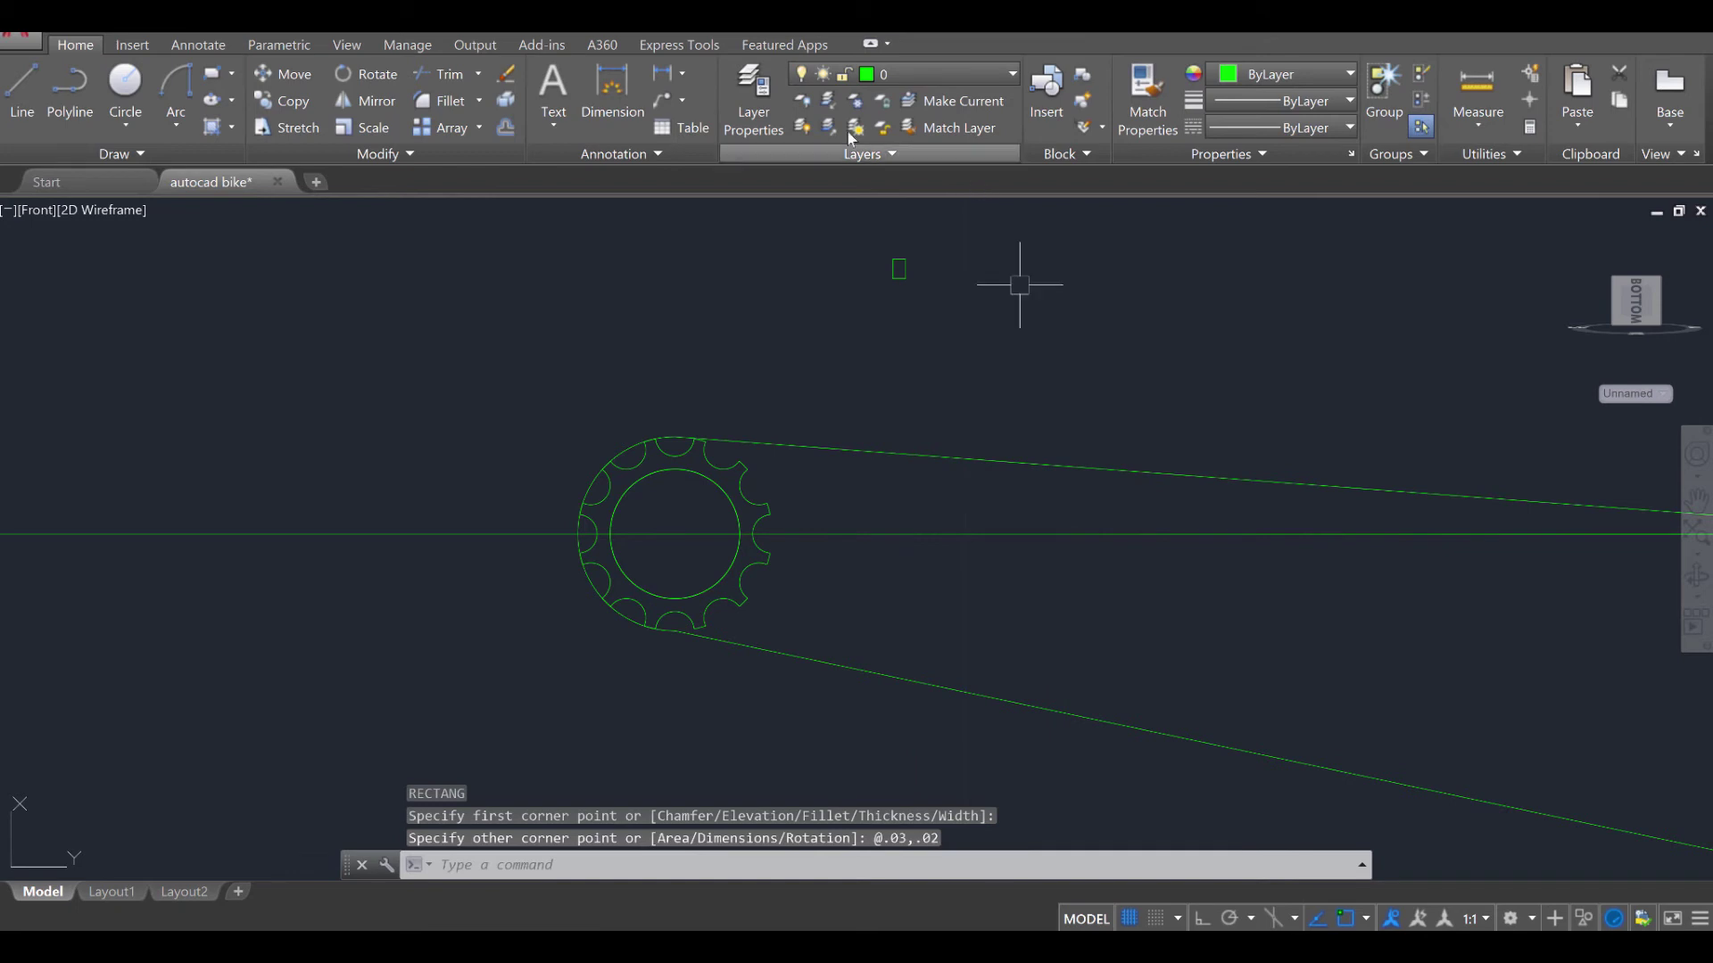
scroll(949, 268, up, 6)
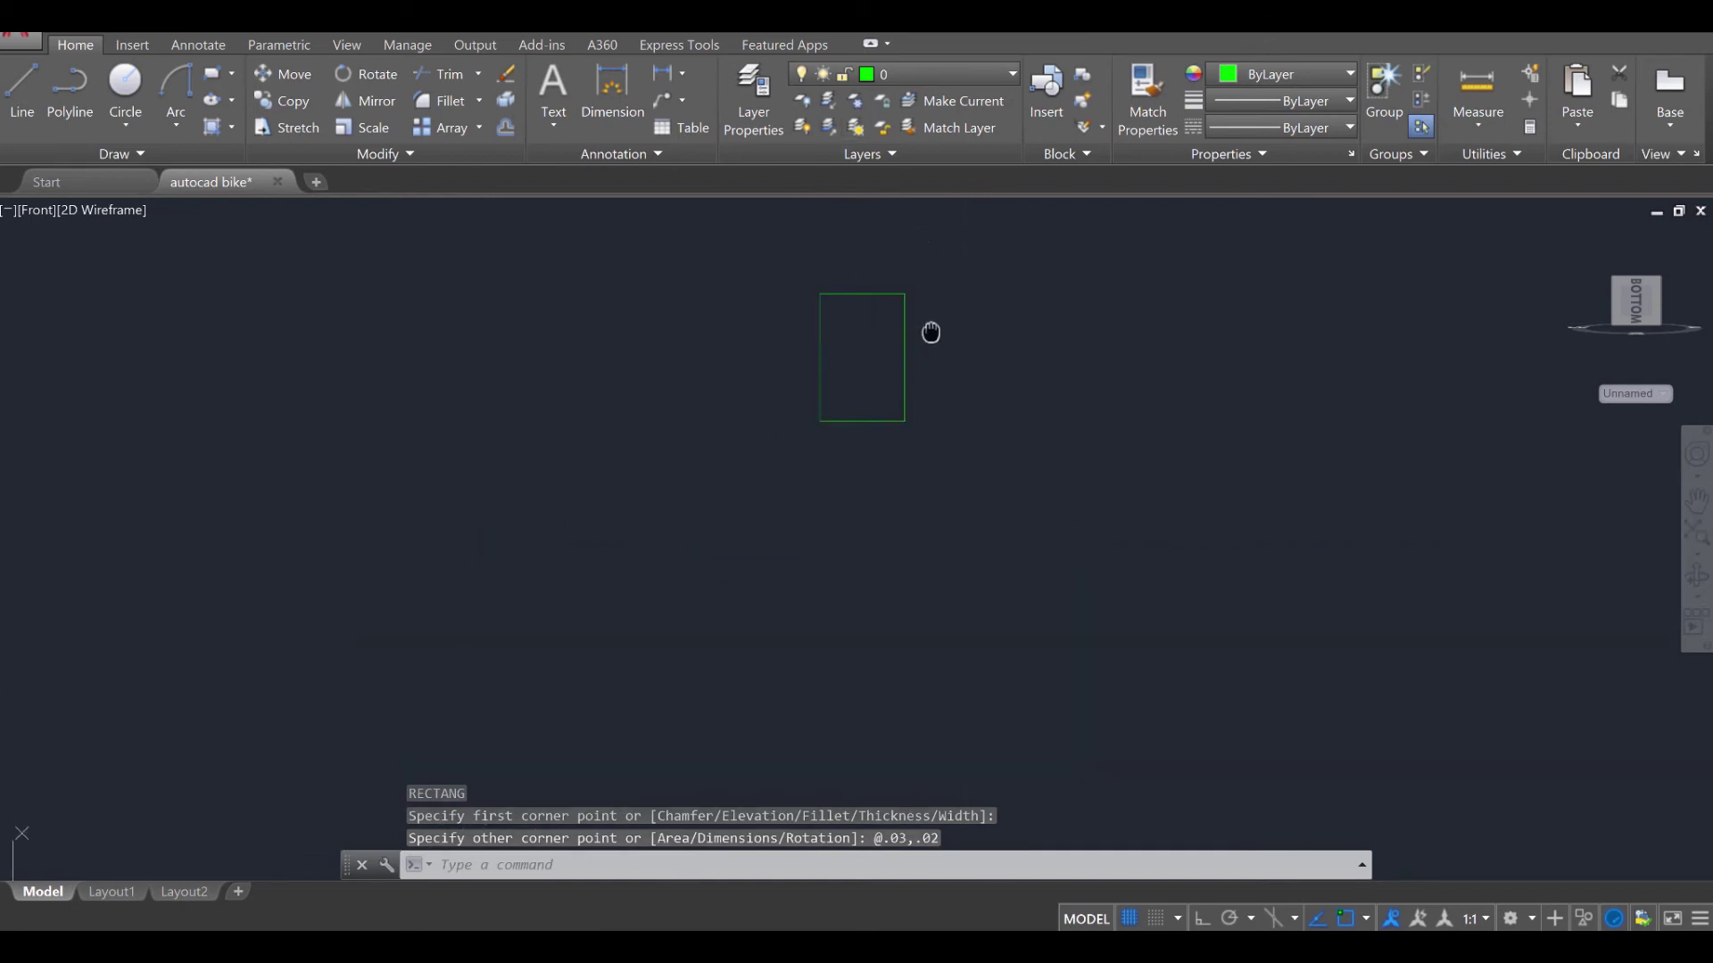
key(Escape)
key(Escape)
Draw a circle centred in the rectangle with radius reaching its top midpoint
text(C)
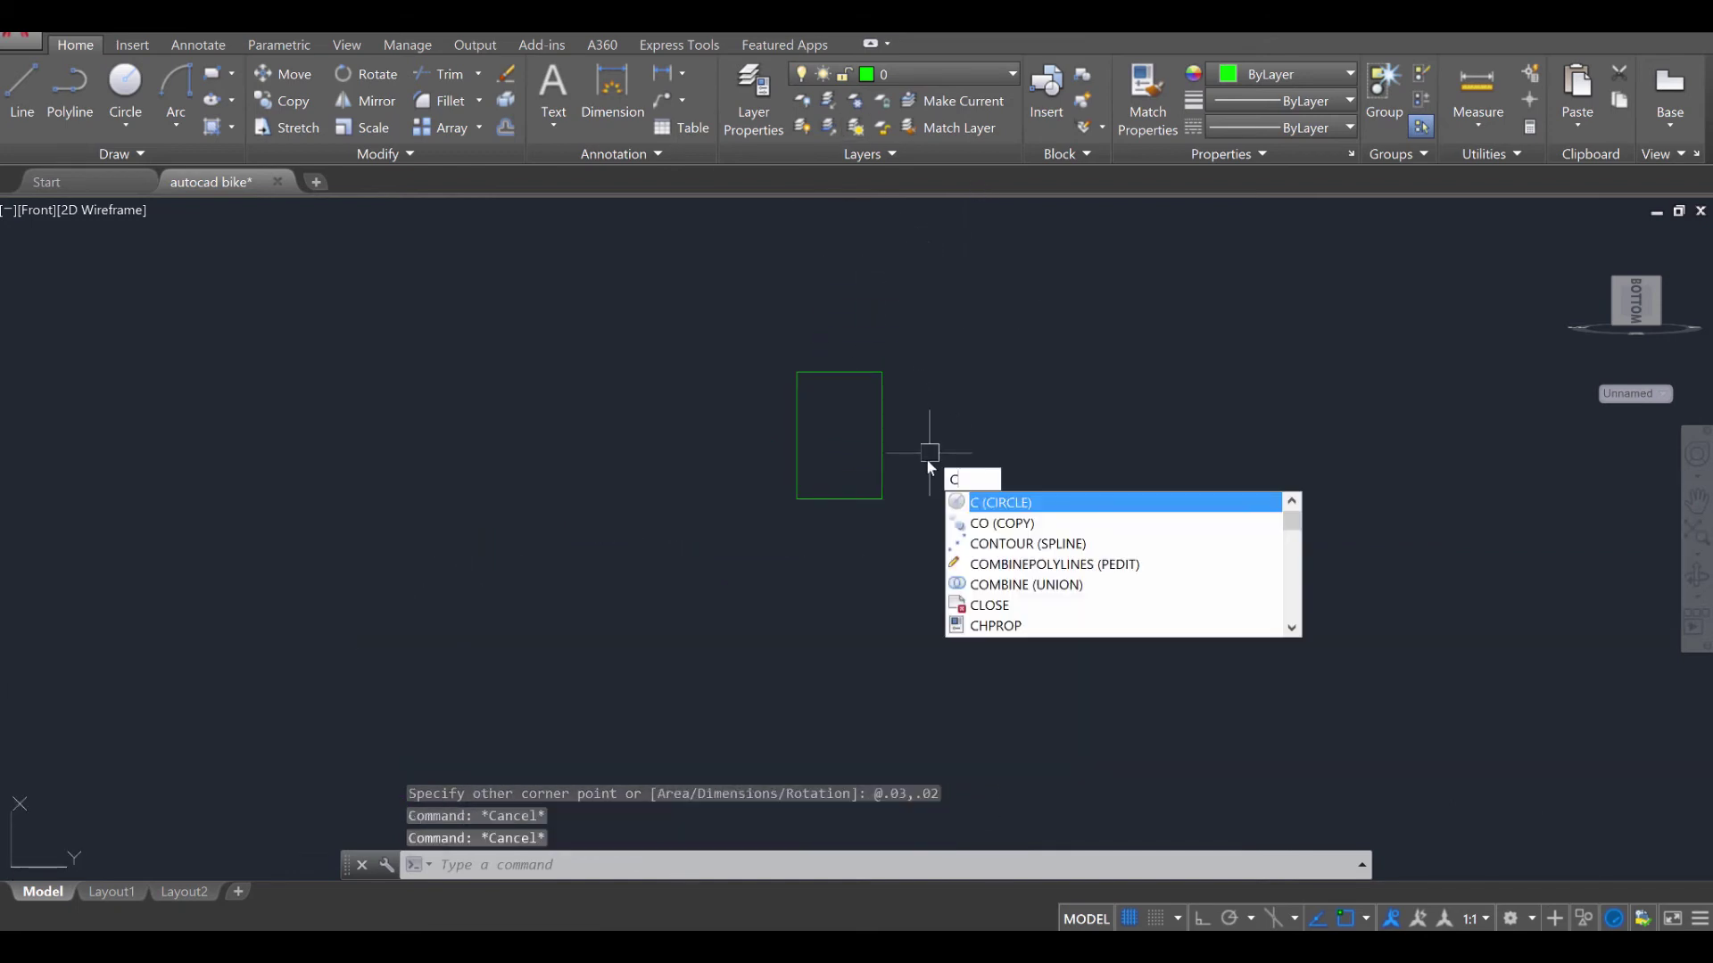
key(Return)
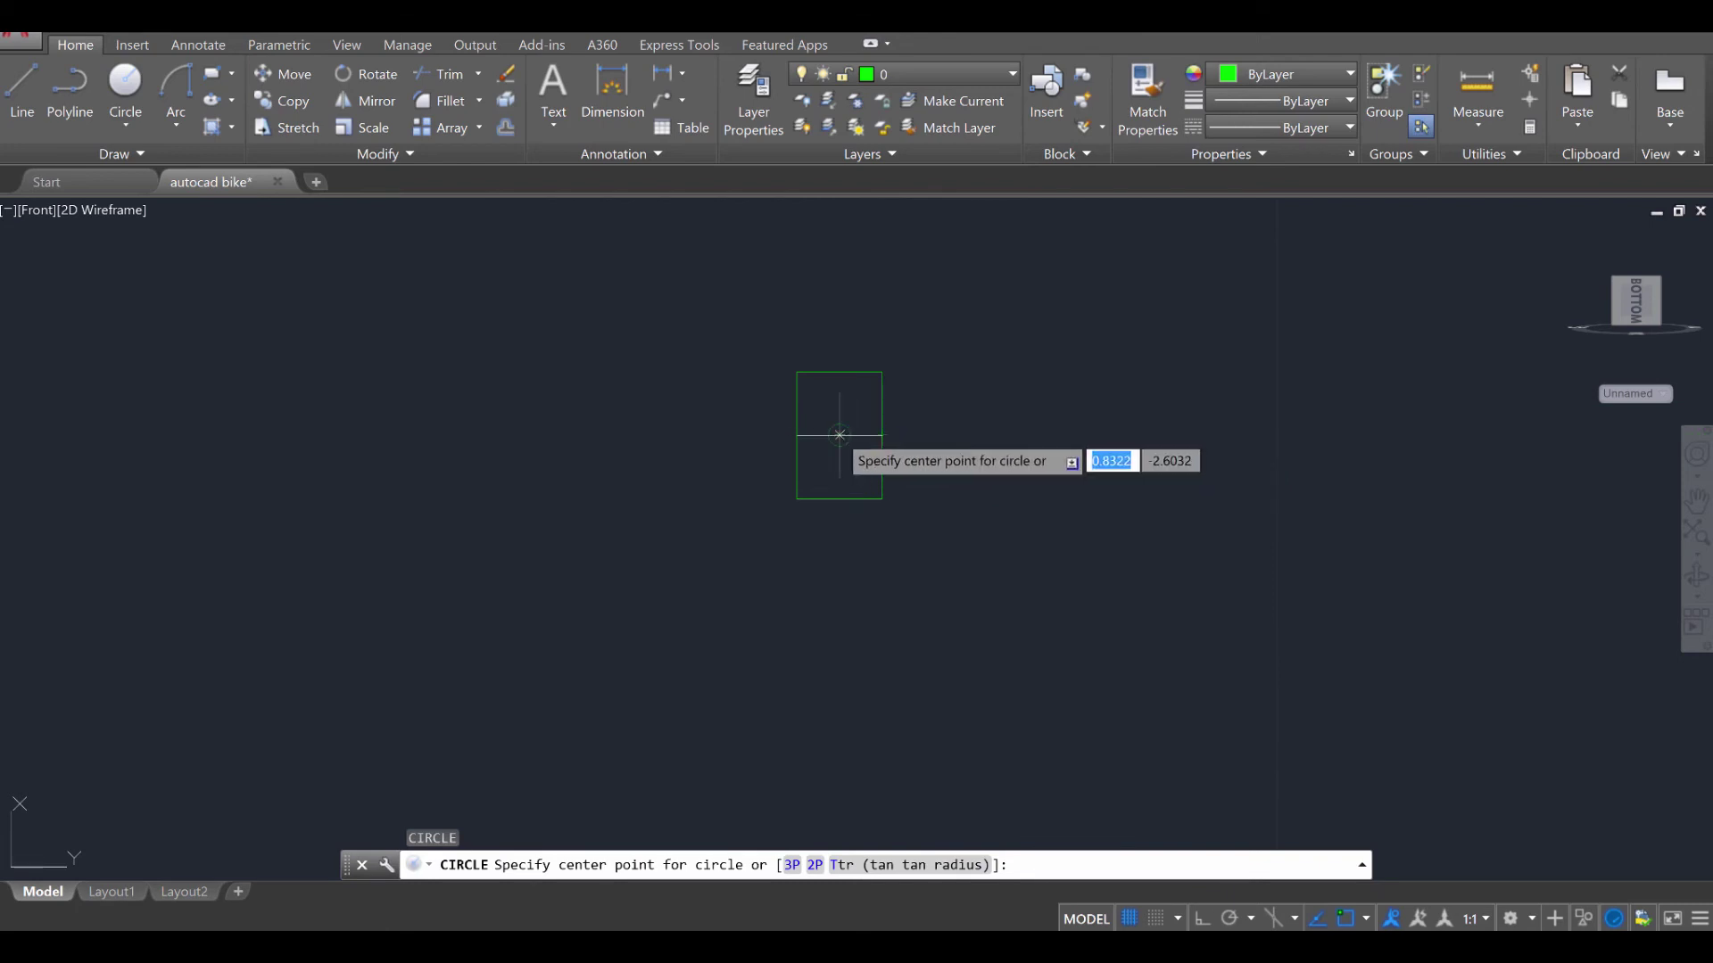
click(840, 435)
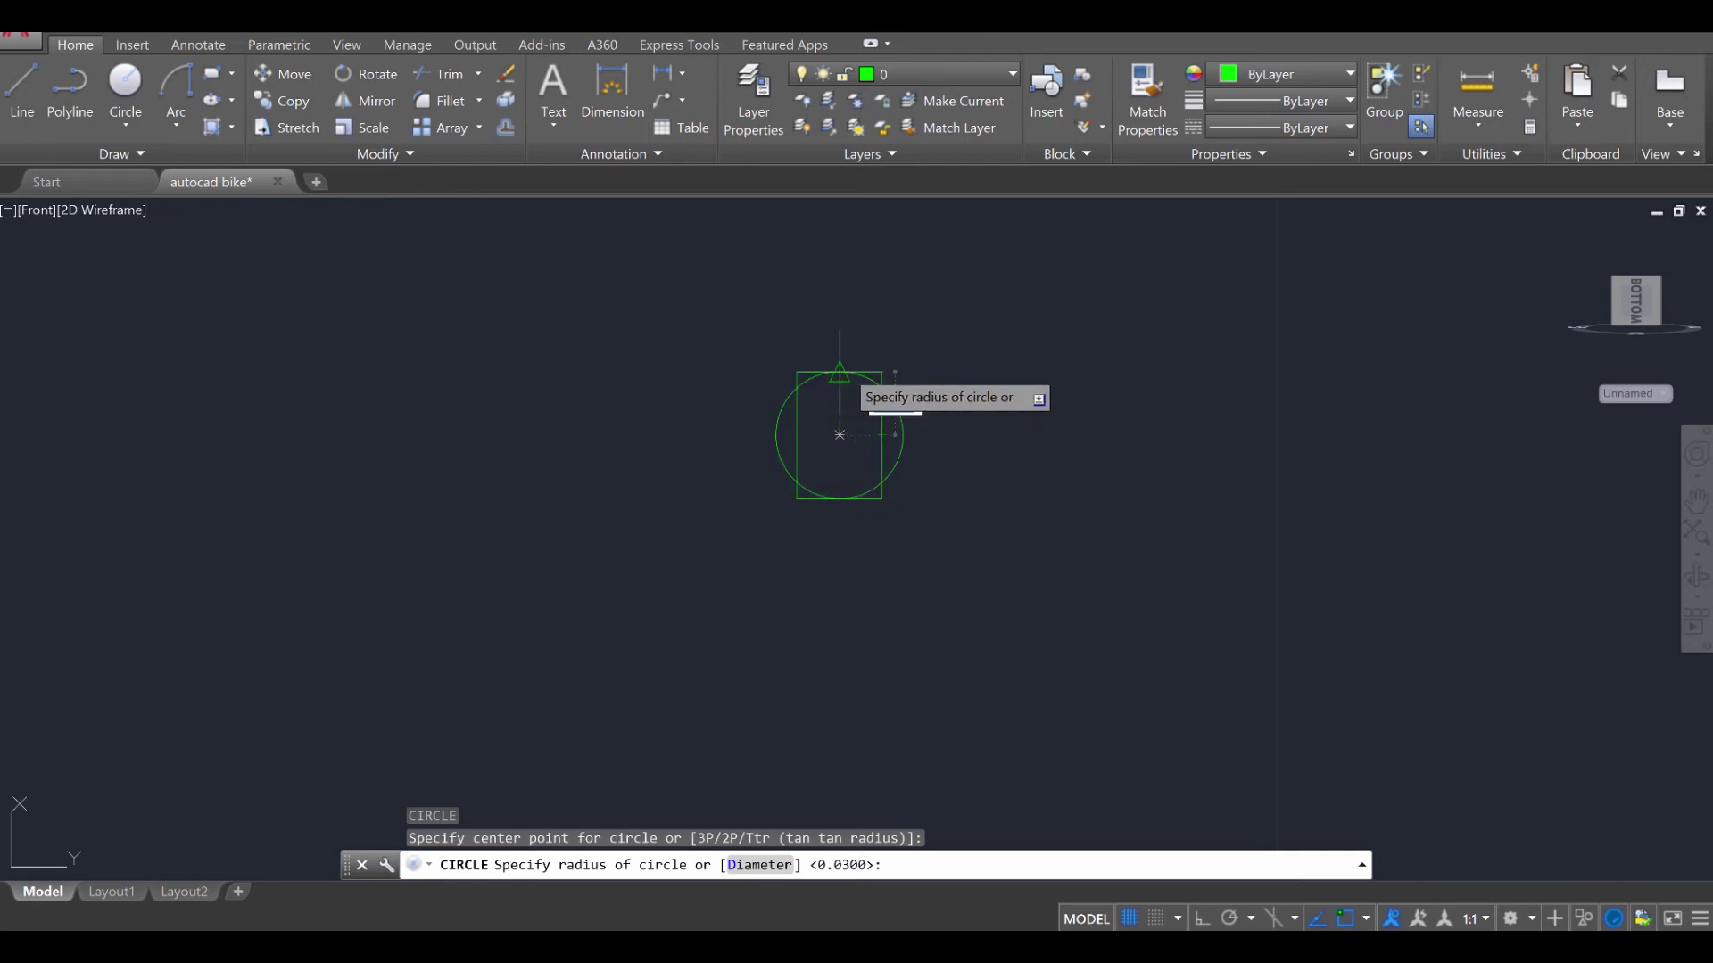
click(840, 372)
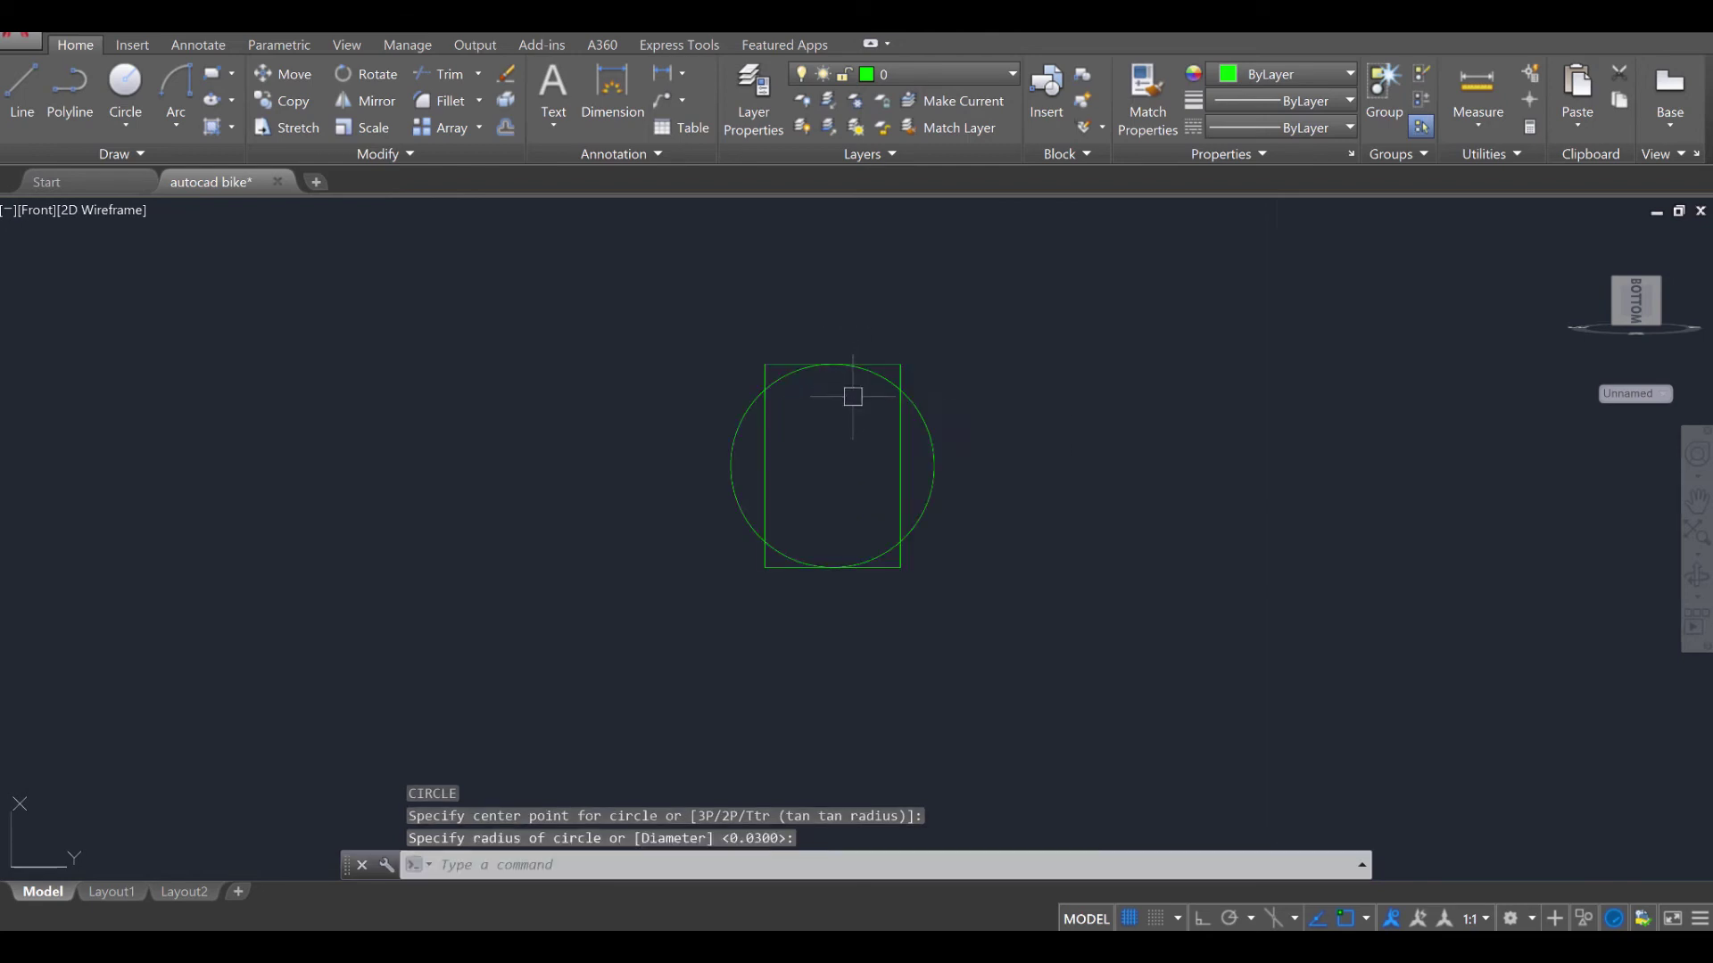
key(Escape)
key(Escape)
key(Escape)
scroll(959, 522, up, 2)
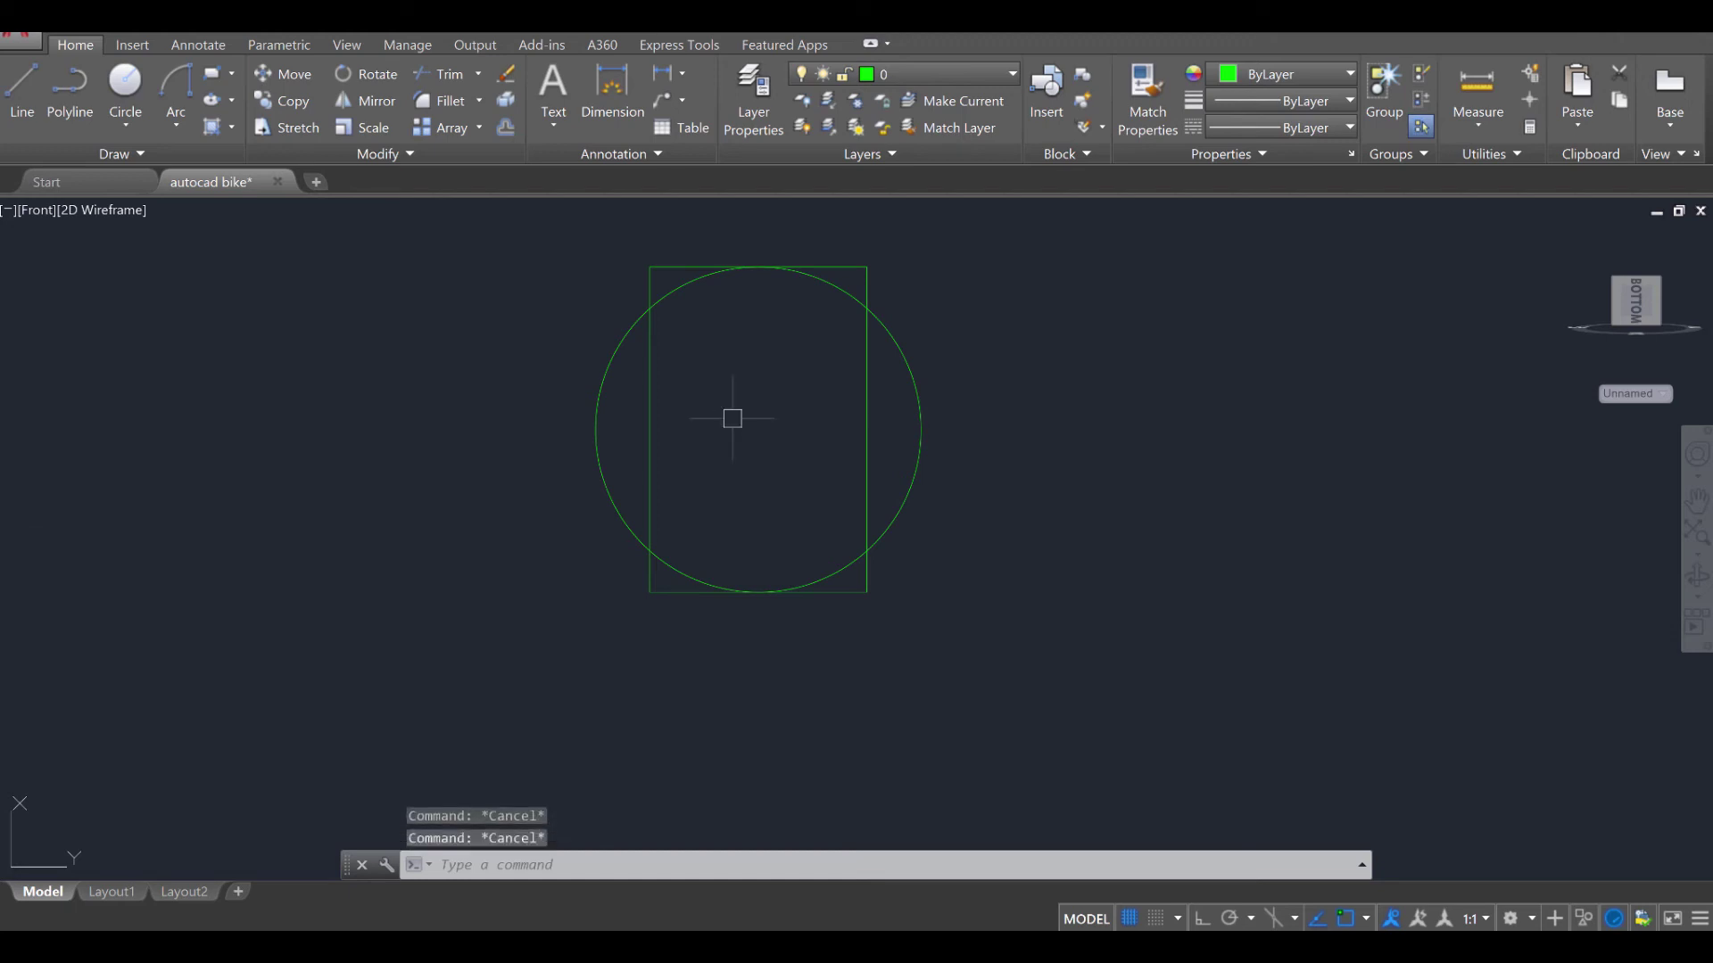
Copy the circle straight down to form the link's second rounded end
text(c)
key(Down)
key(Return)
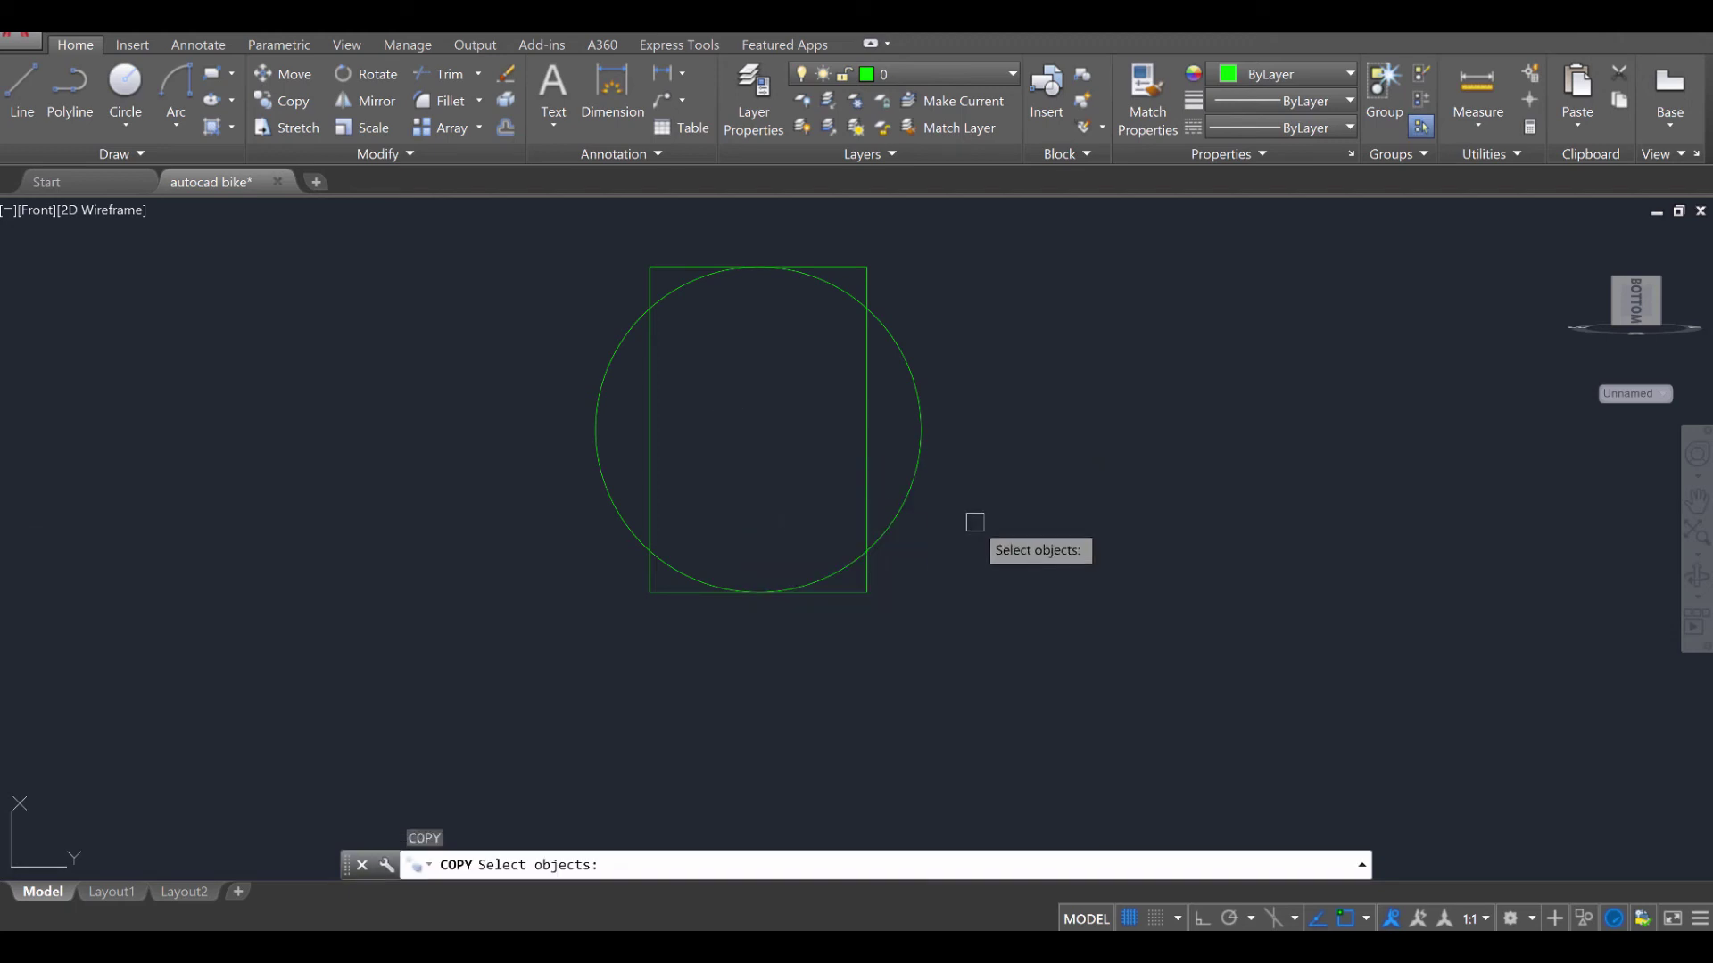
click(917, 486)
key(Return)
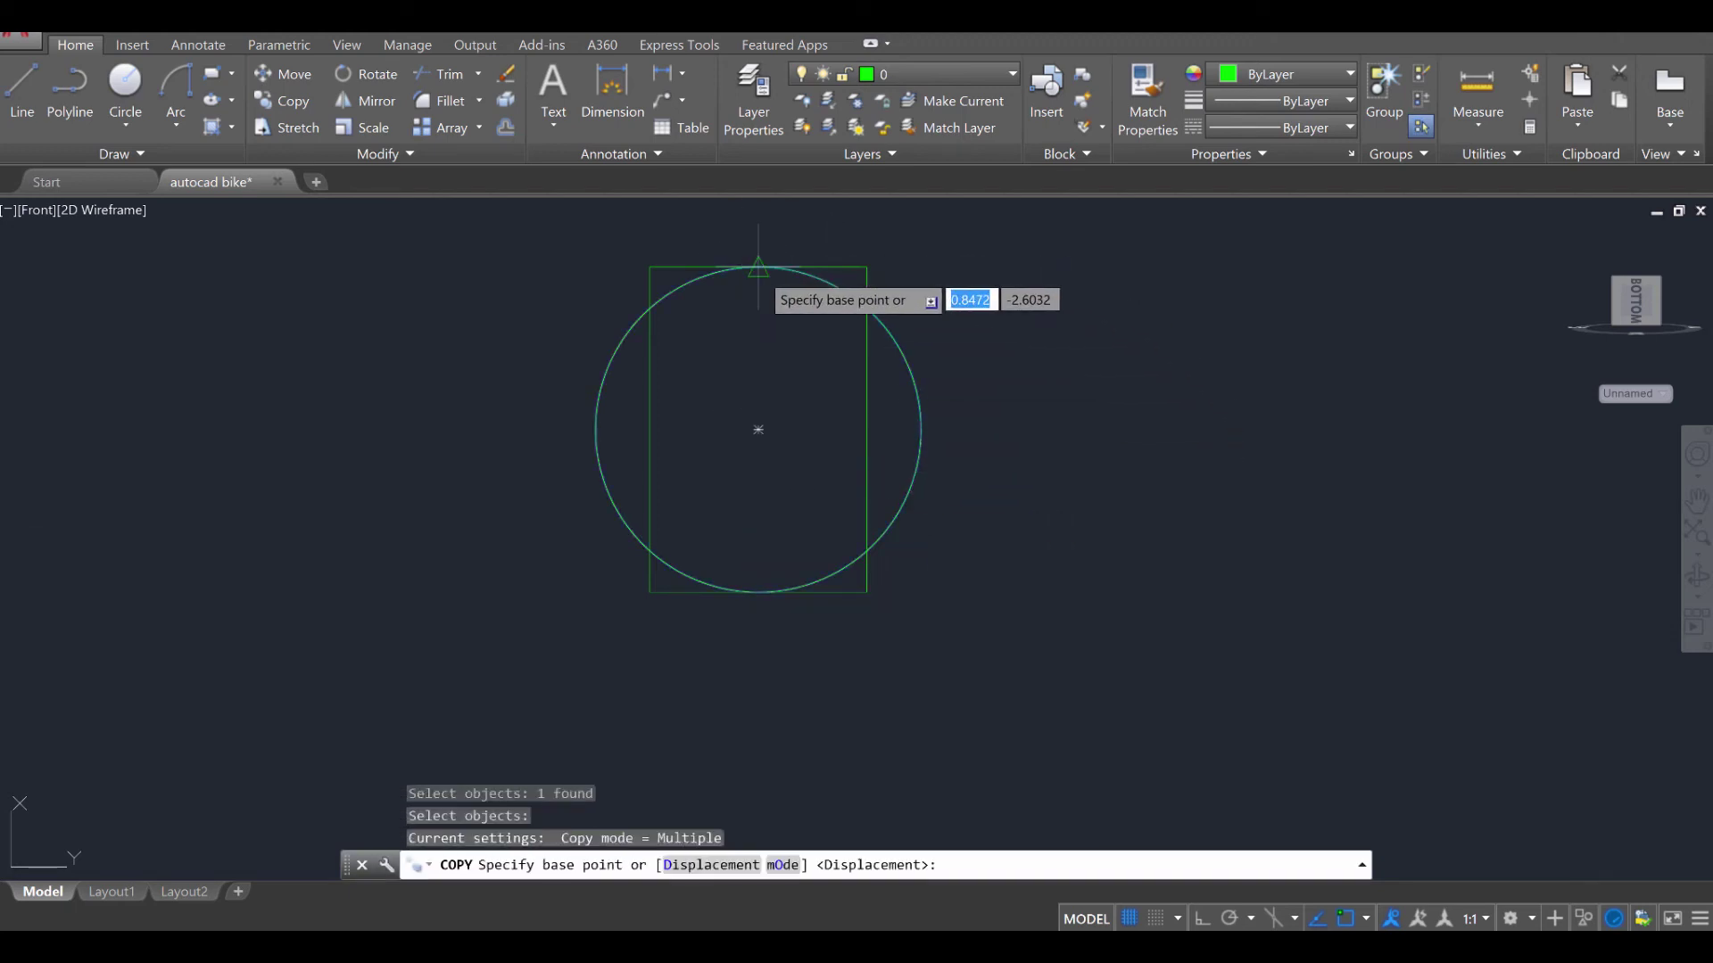
click(759, 267)
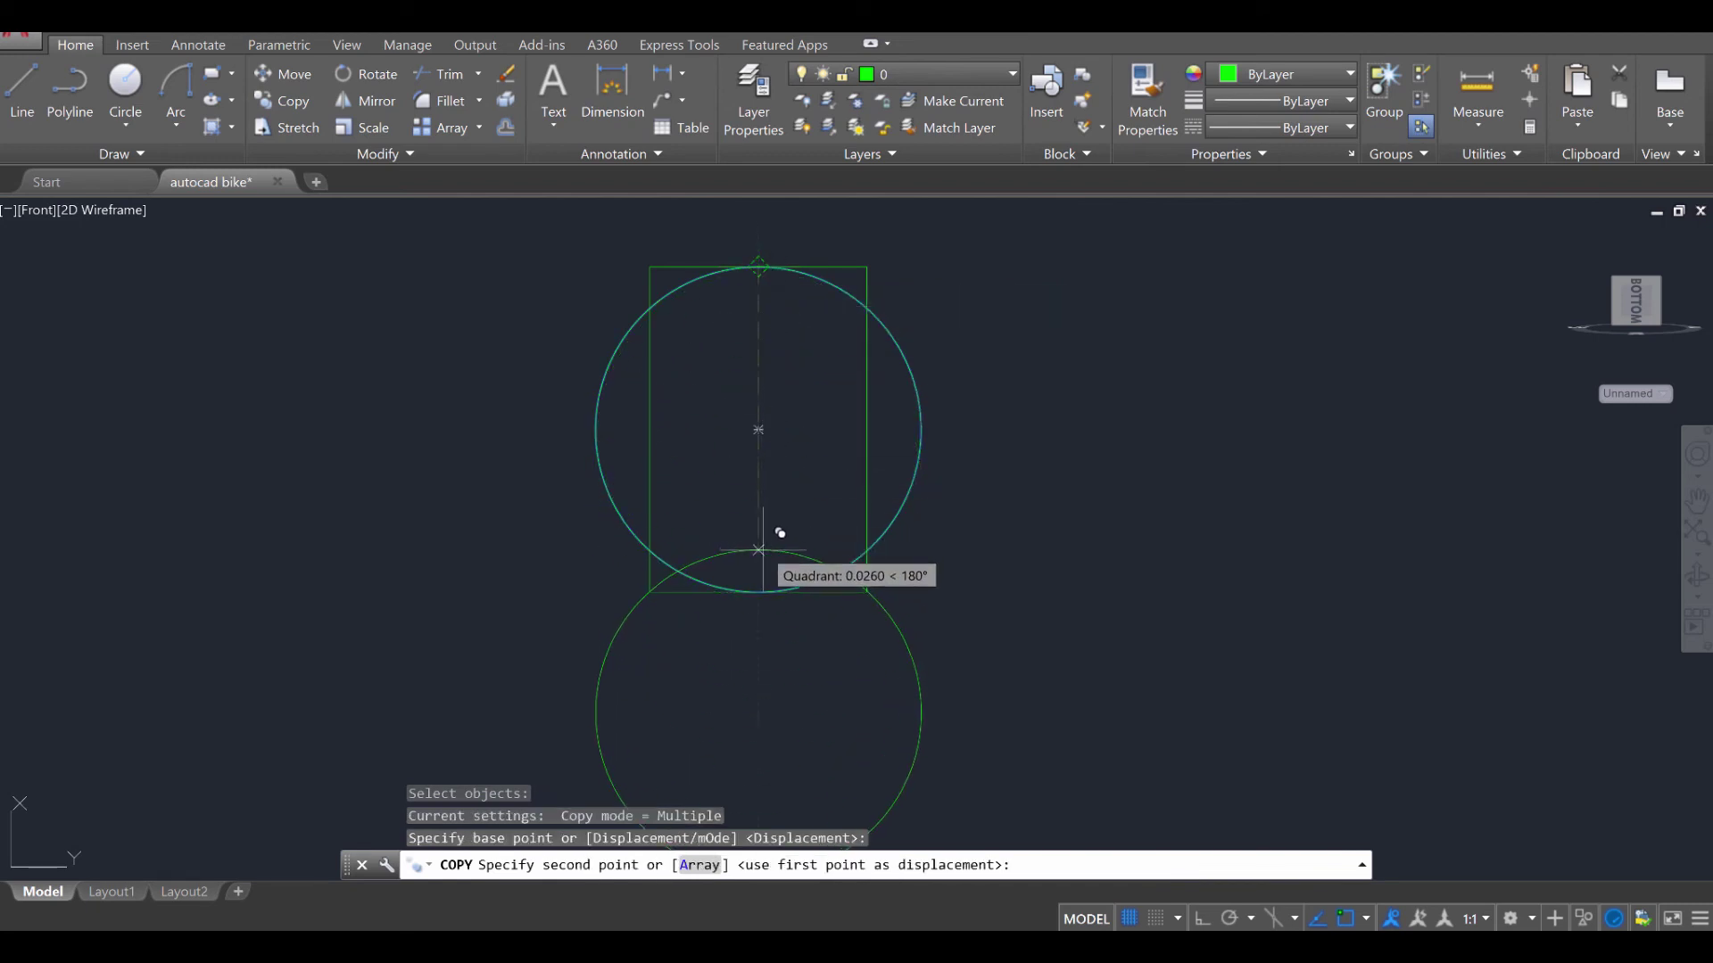
click(759, 553)
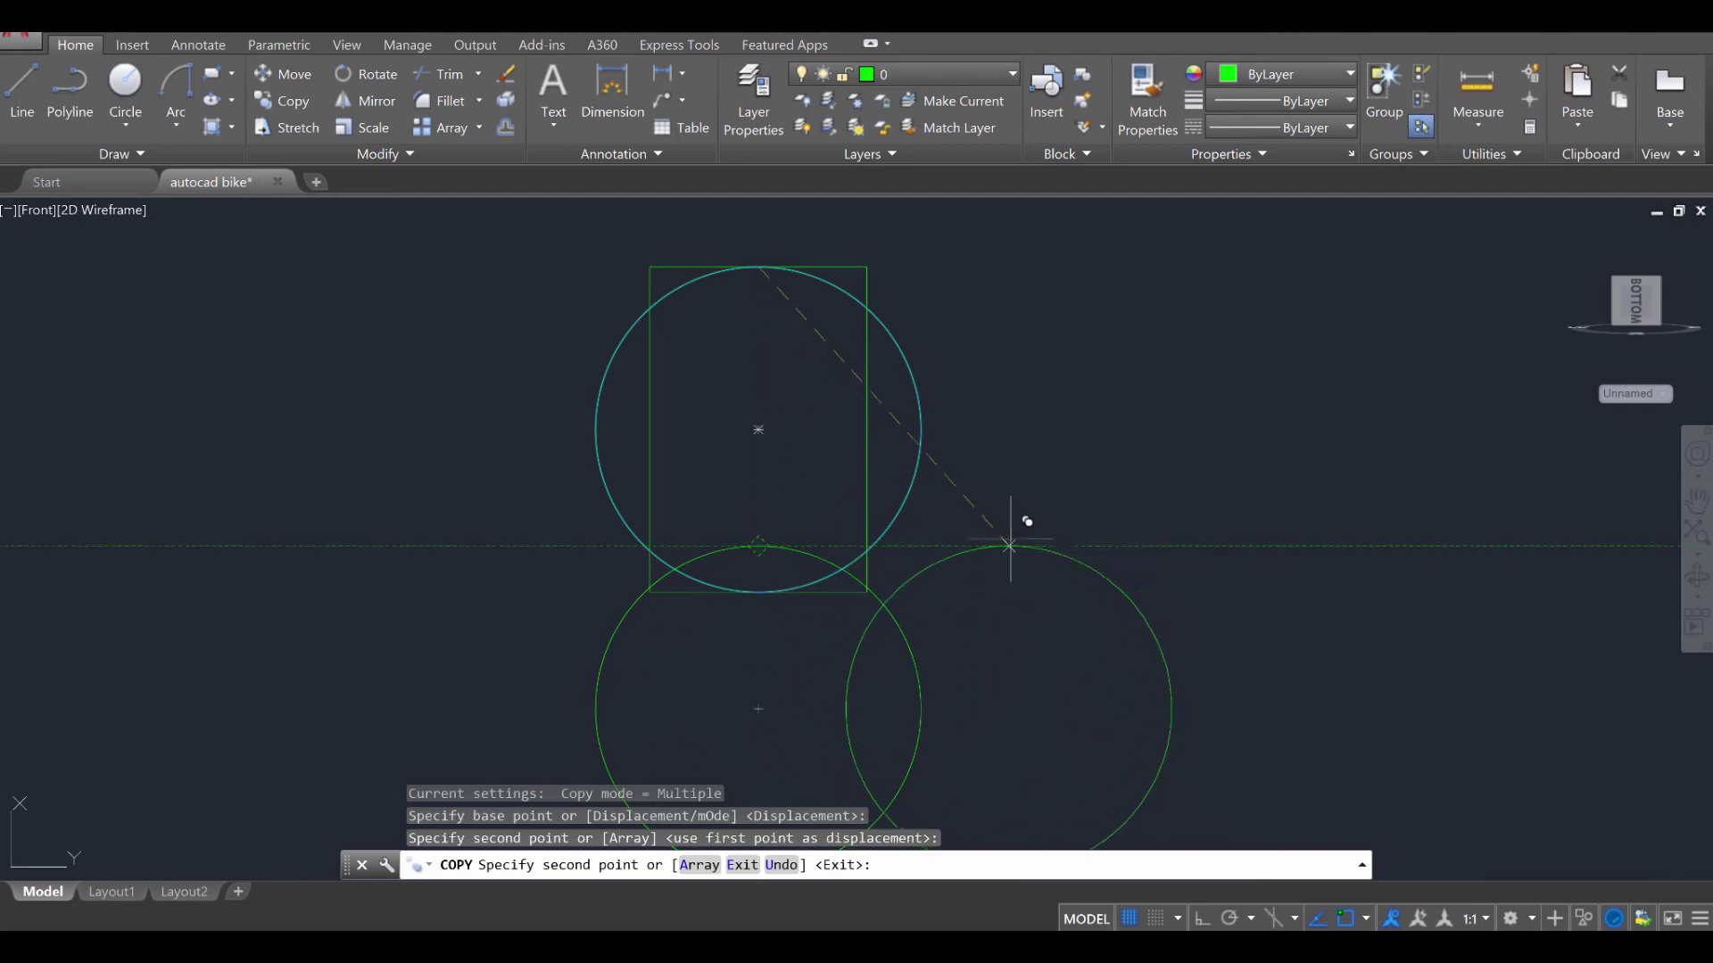
key(Escape)
scroll(1017, 552, down, 2)
middle_drag(1017, 552, 996, 494)
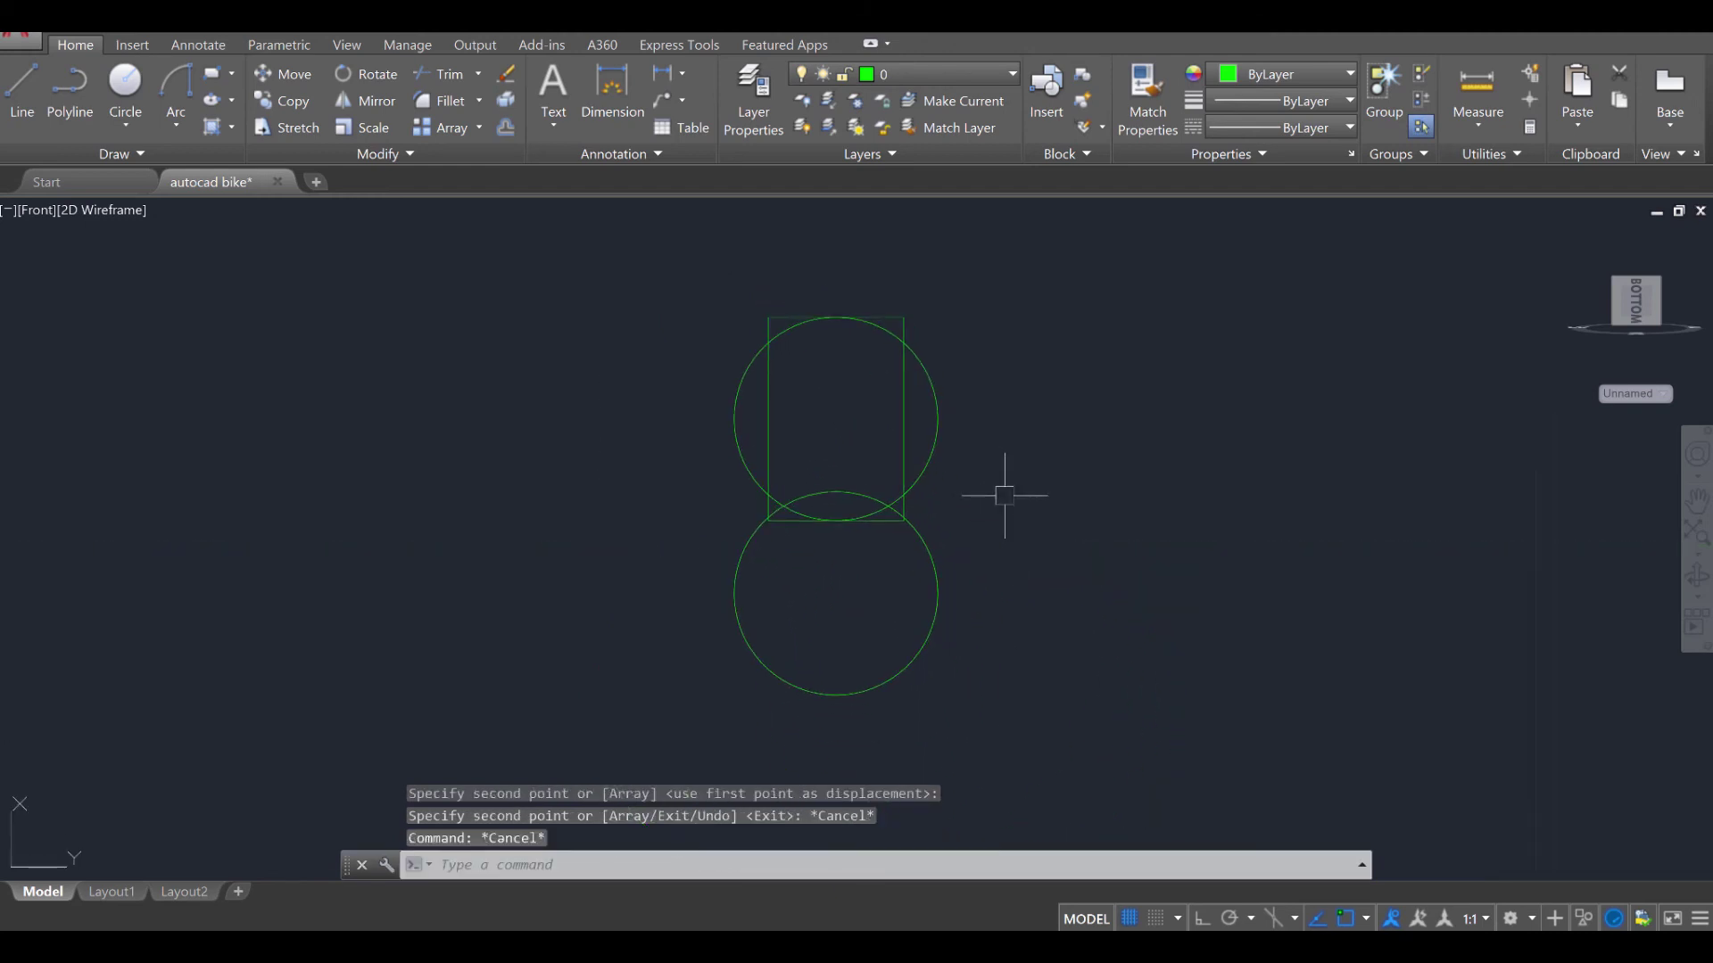
Trim the lower circle's outer arcs and the bottom rectangle edge, using all three shapes as cutting edges
key(Return)
click(502, 257)
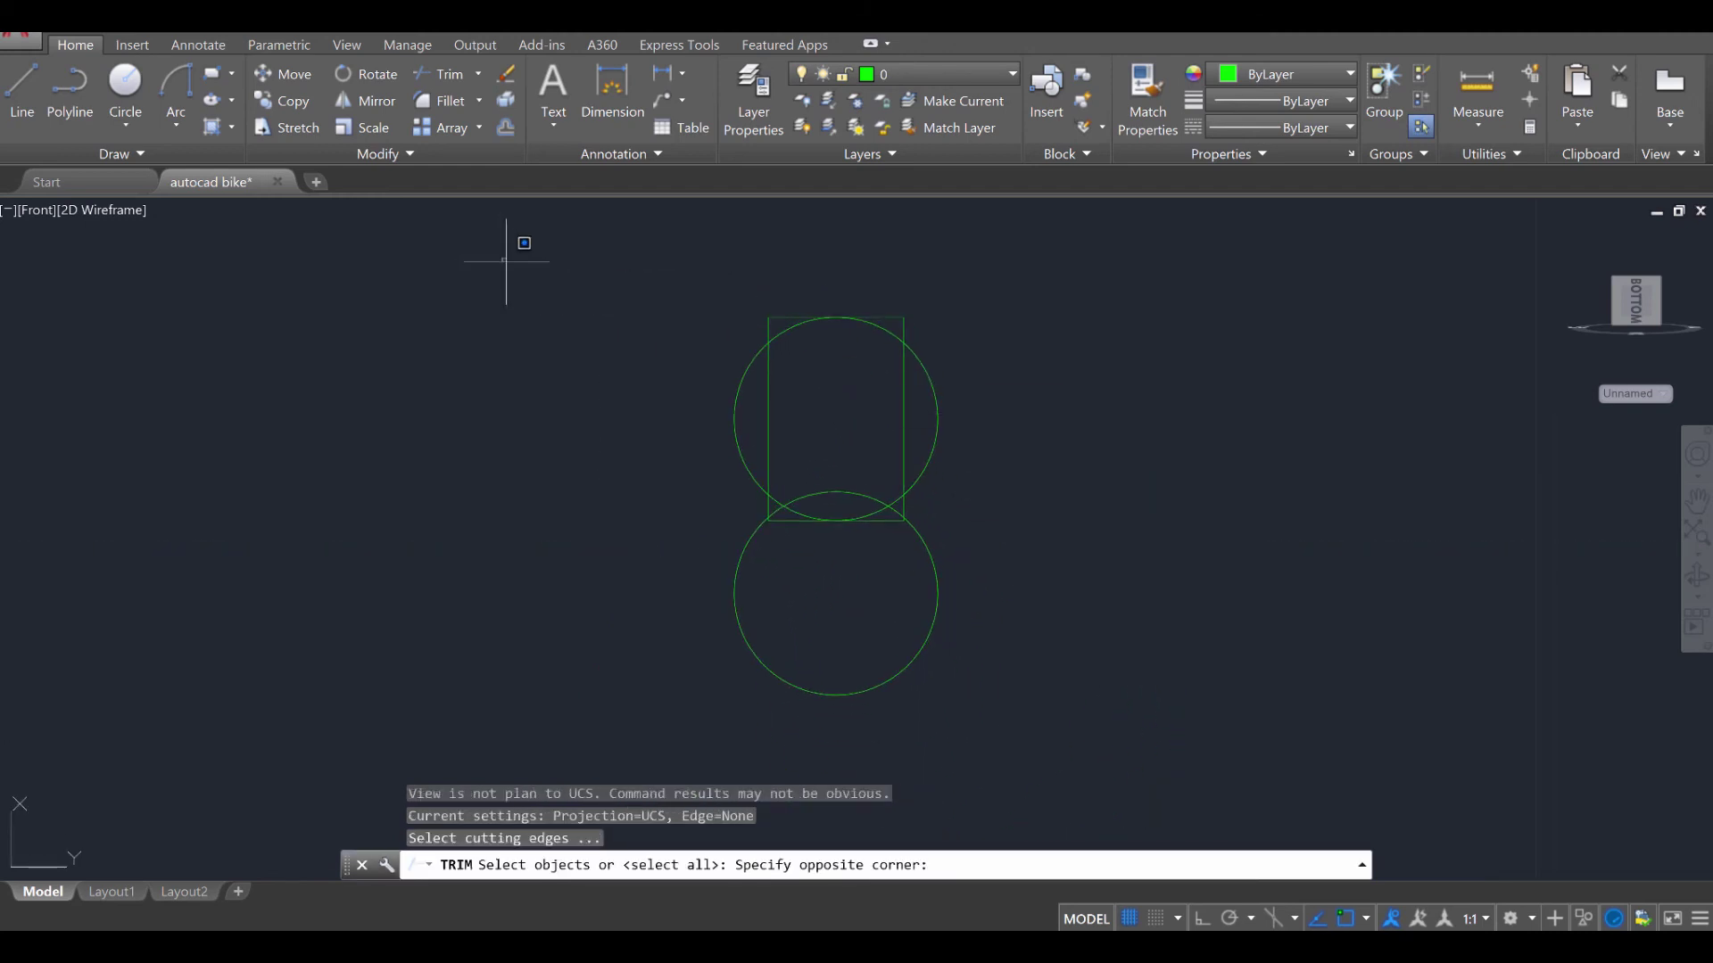
click(1120, 773)
key(Return)
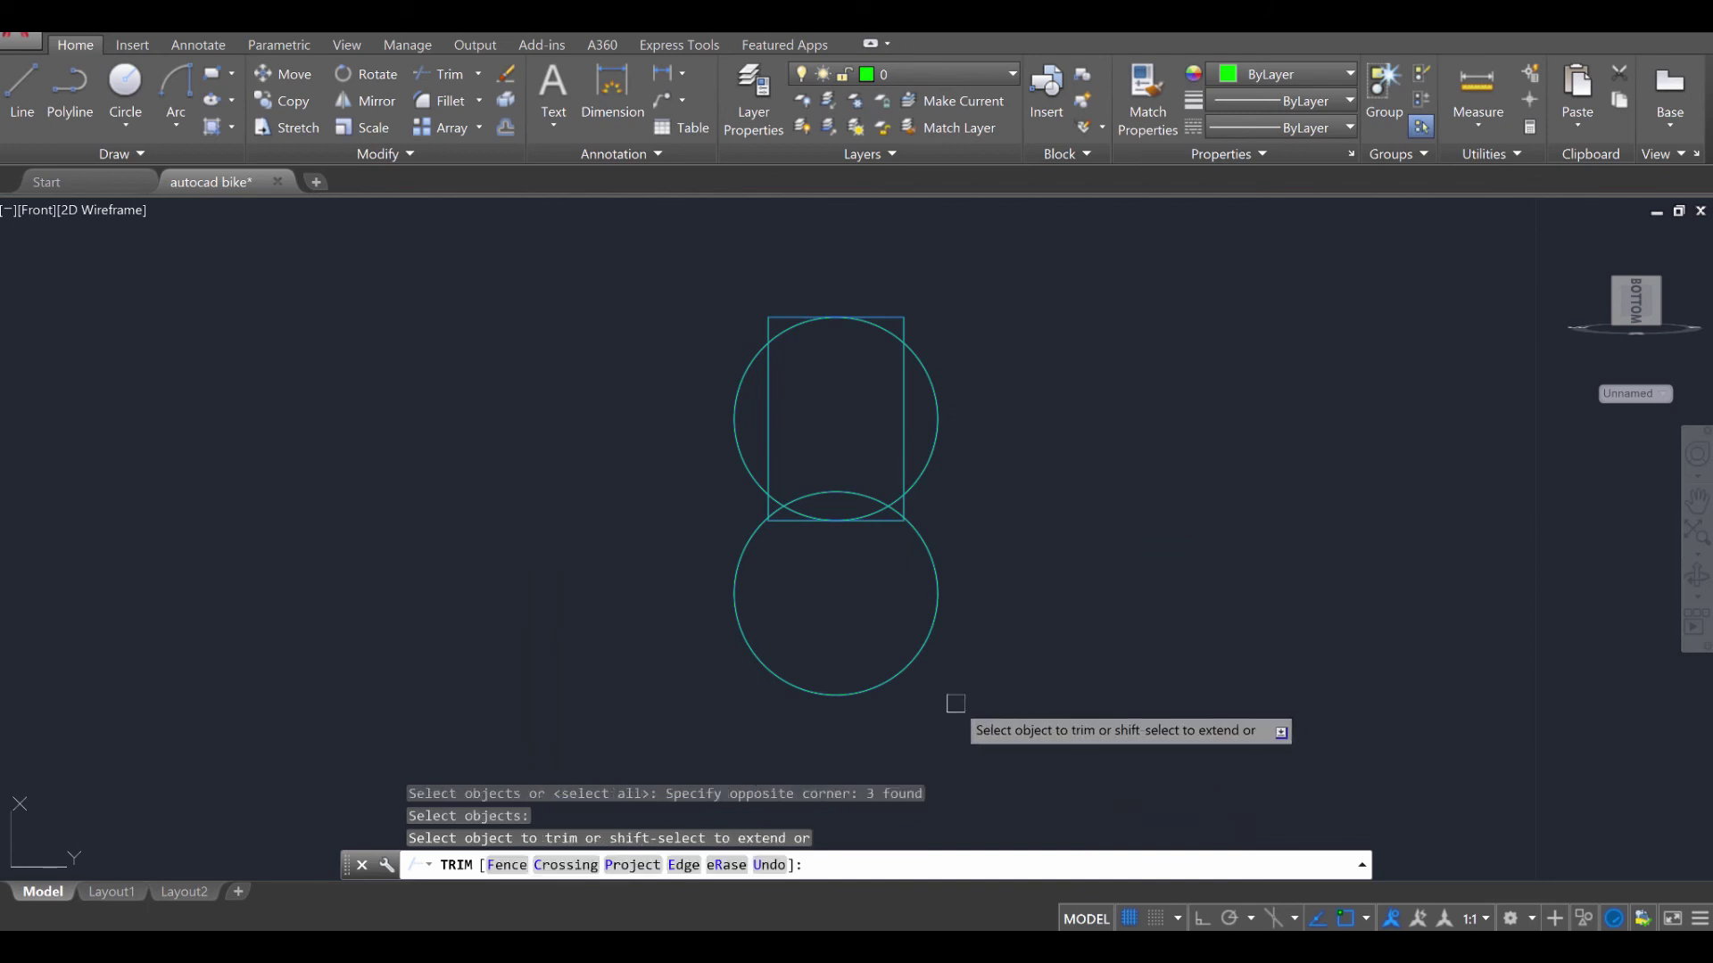
click(903, 670)
scroll(892, 643, up, 2)
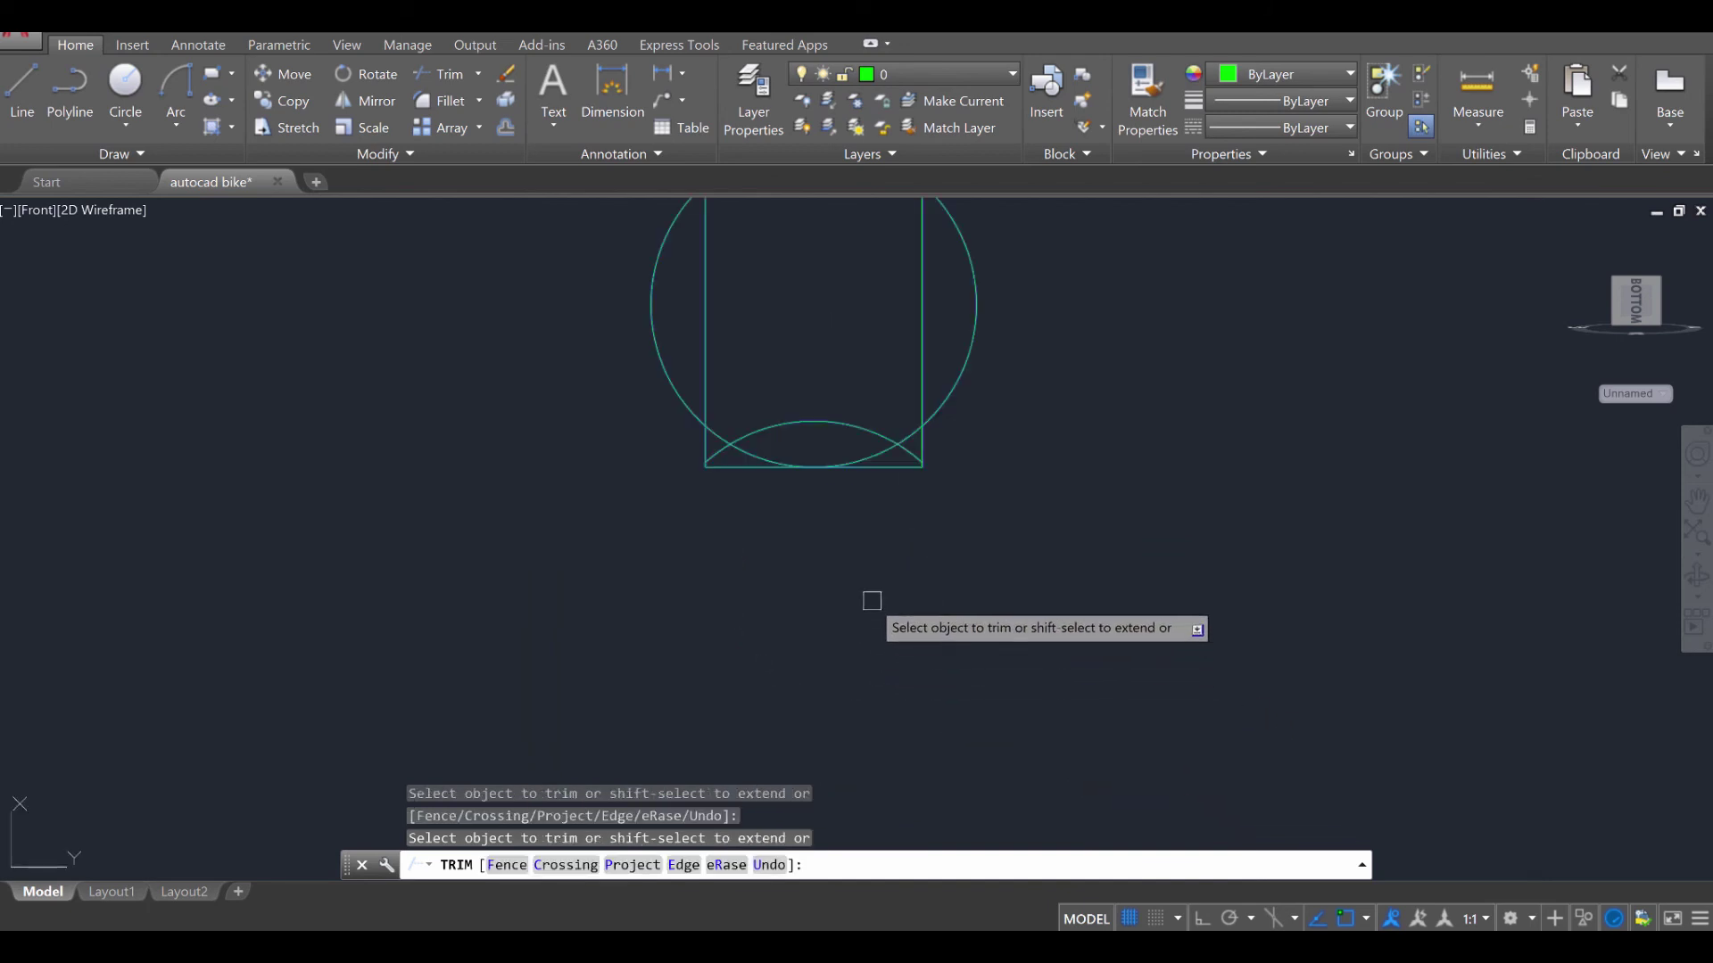
click(853, 471)
click(737, 474)
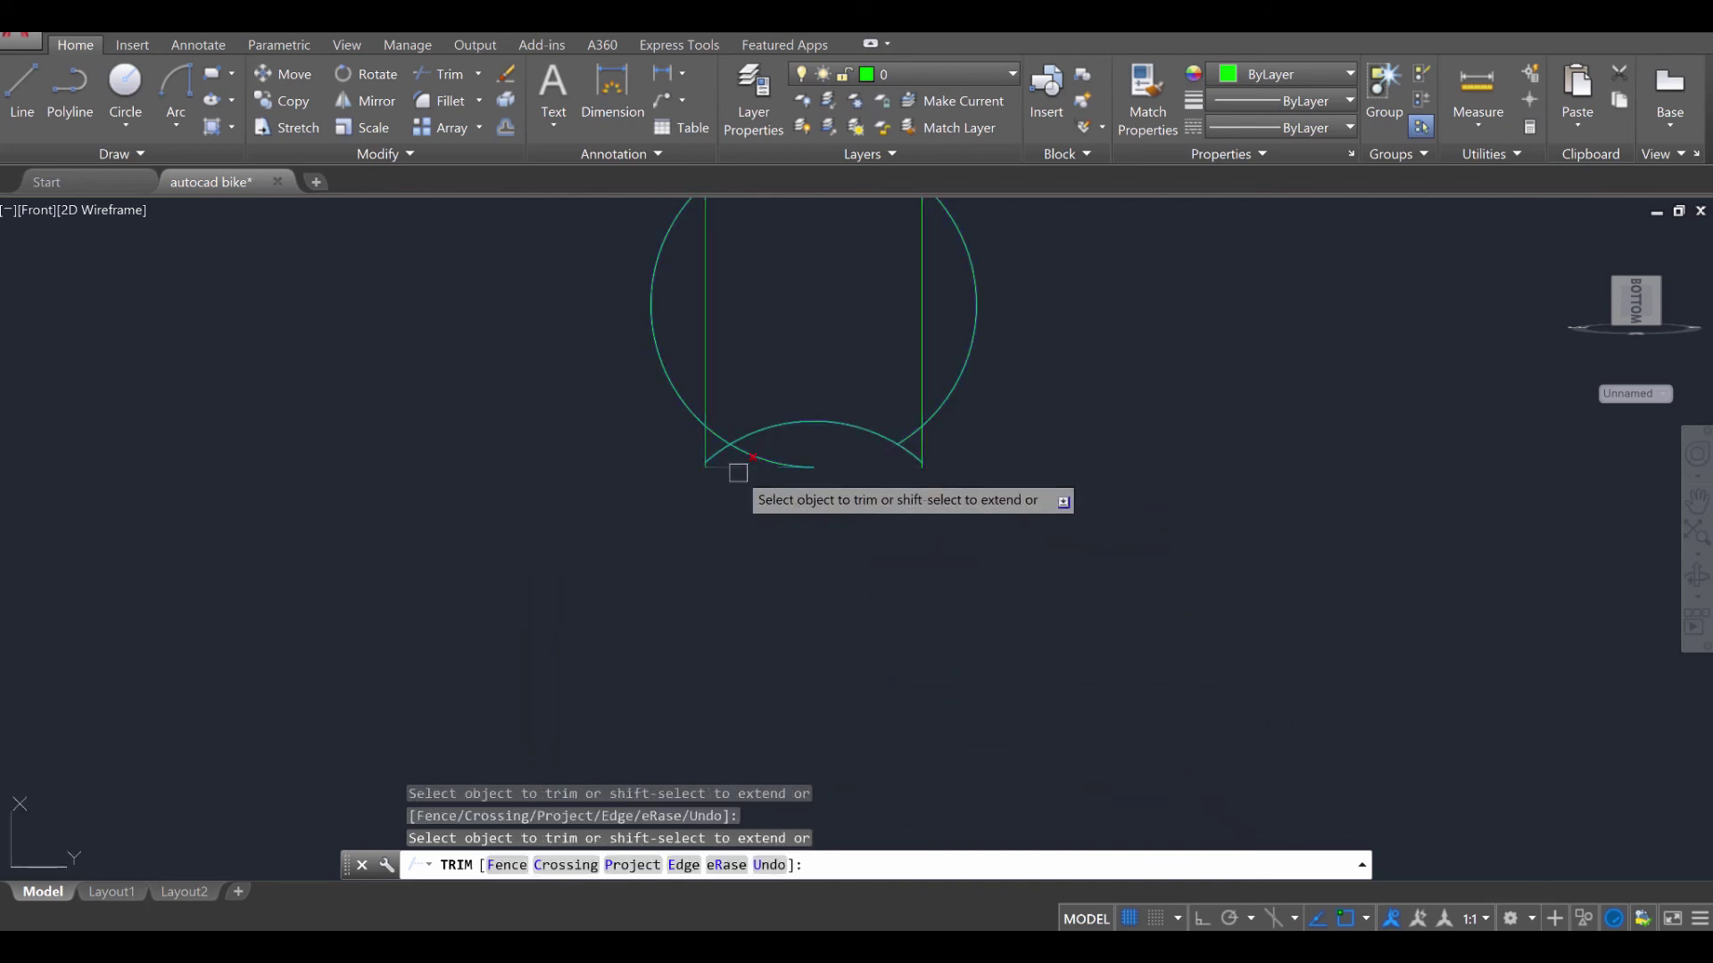
click(798, 472)
Trim the big circle's outer arcs and the rectangle's top edge
middle_drag(797, 470, 773, 656)
click(939, 547)
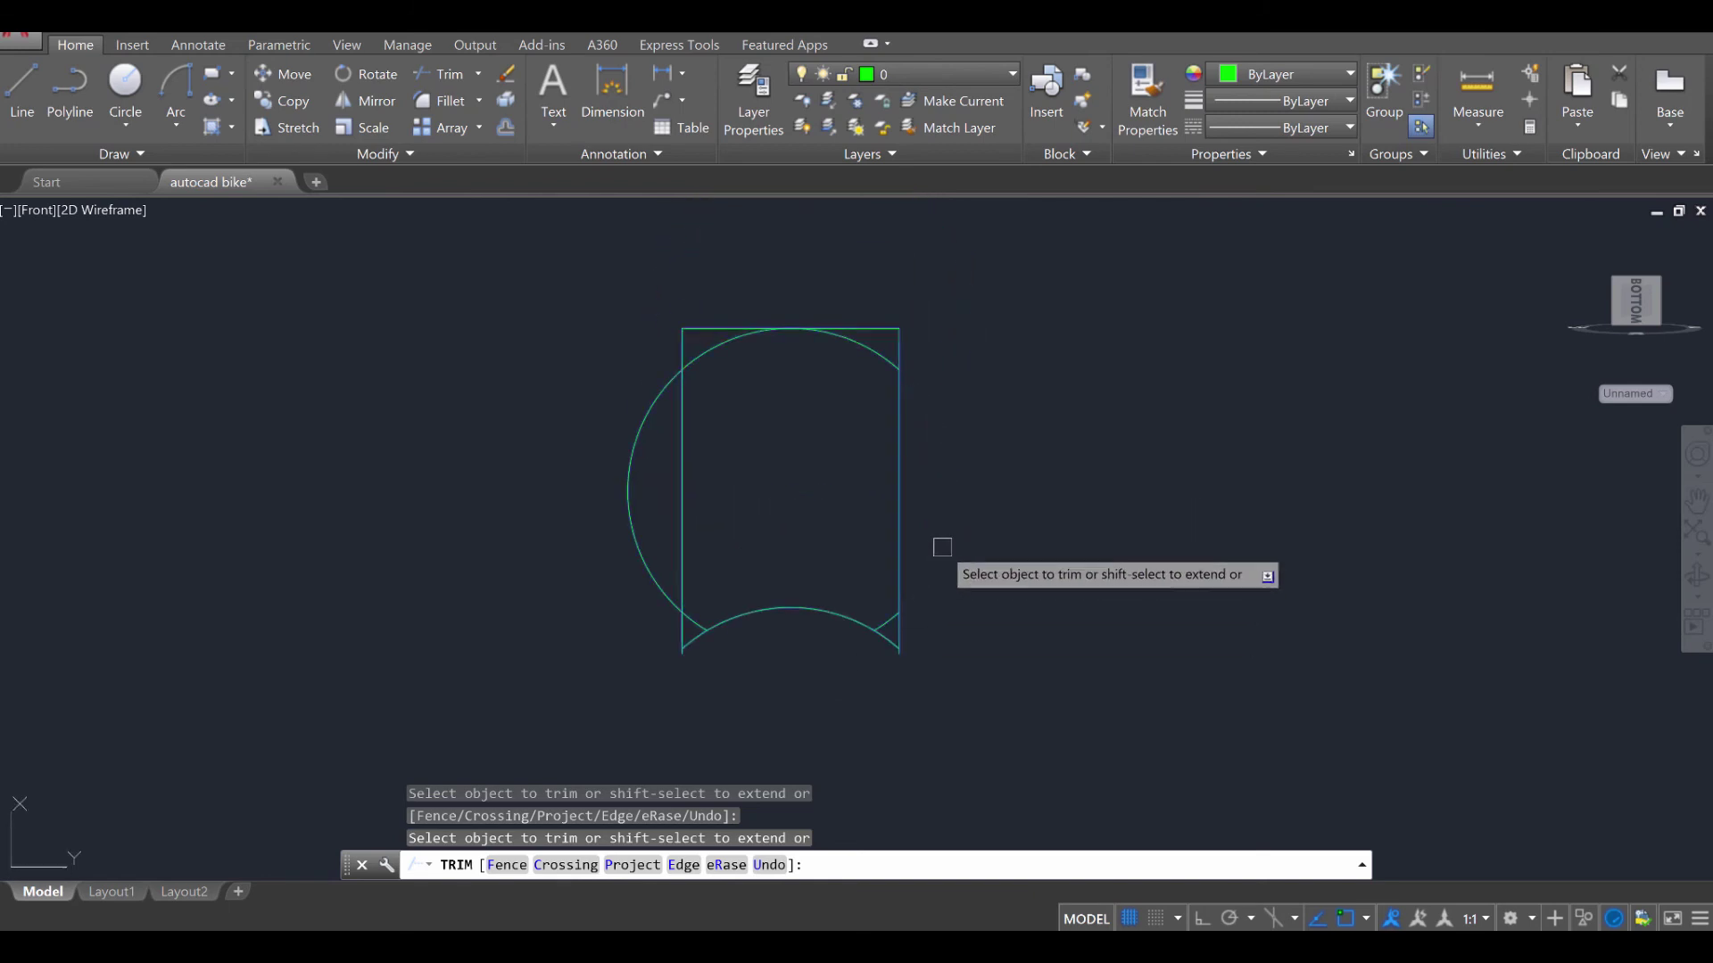
click(877, 323)
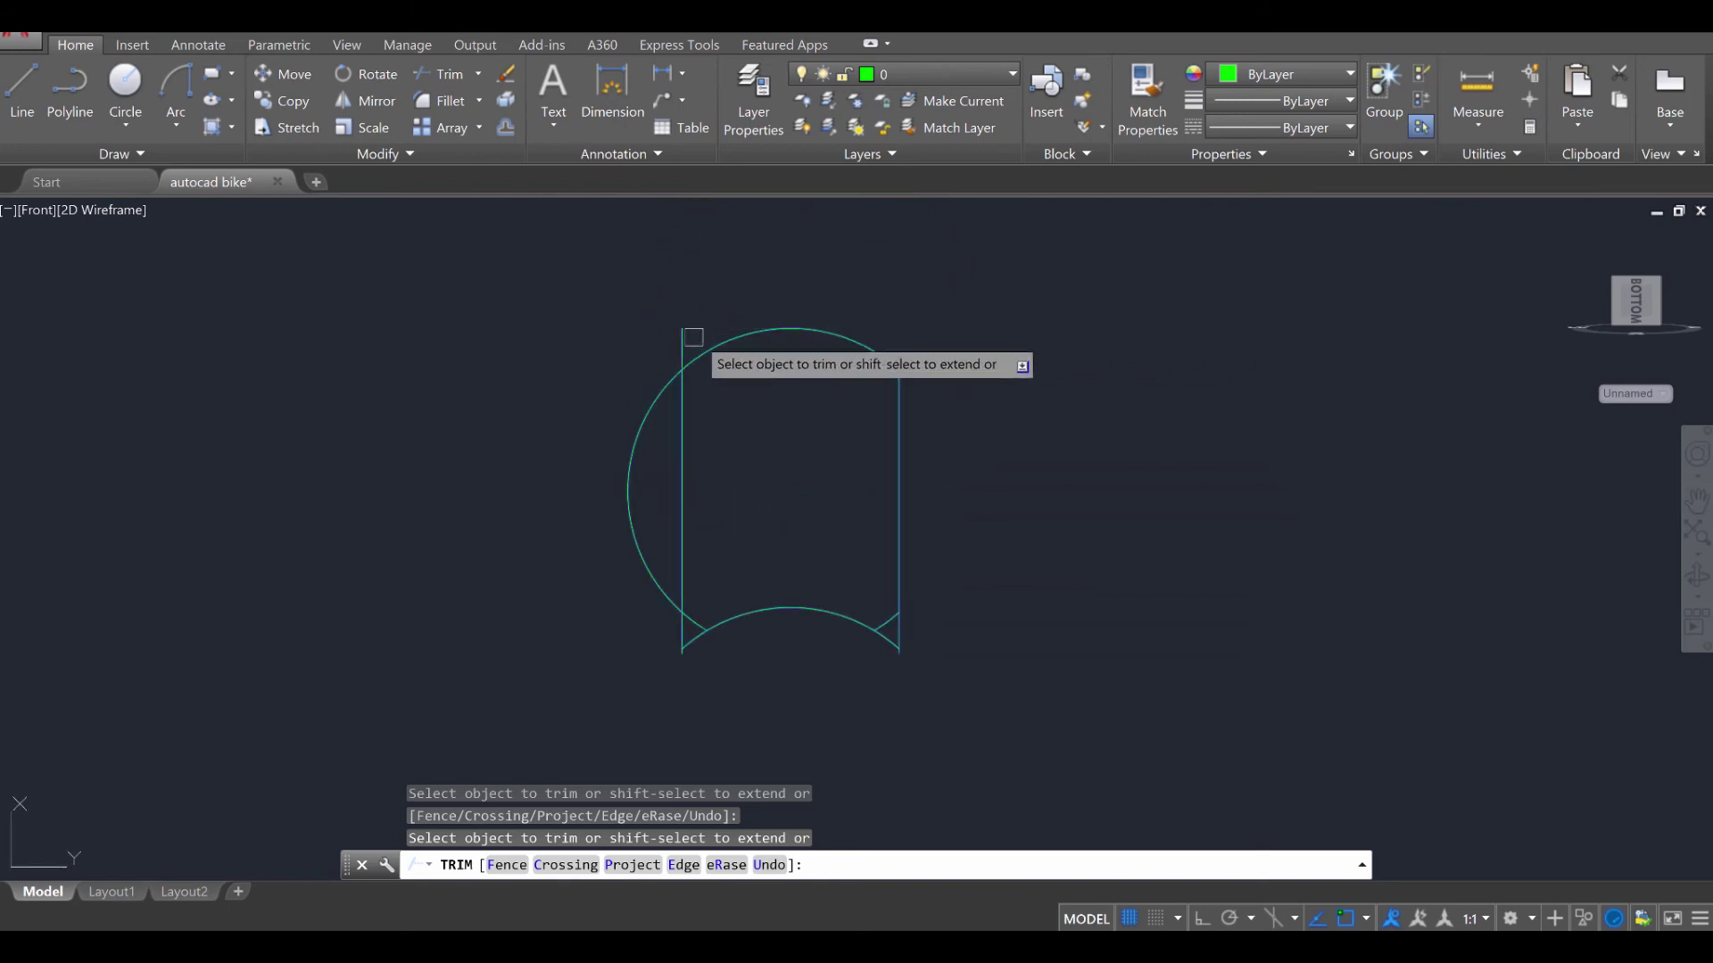
click(659, 389)
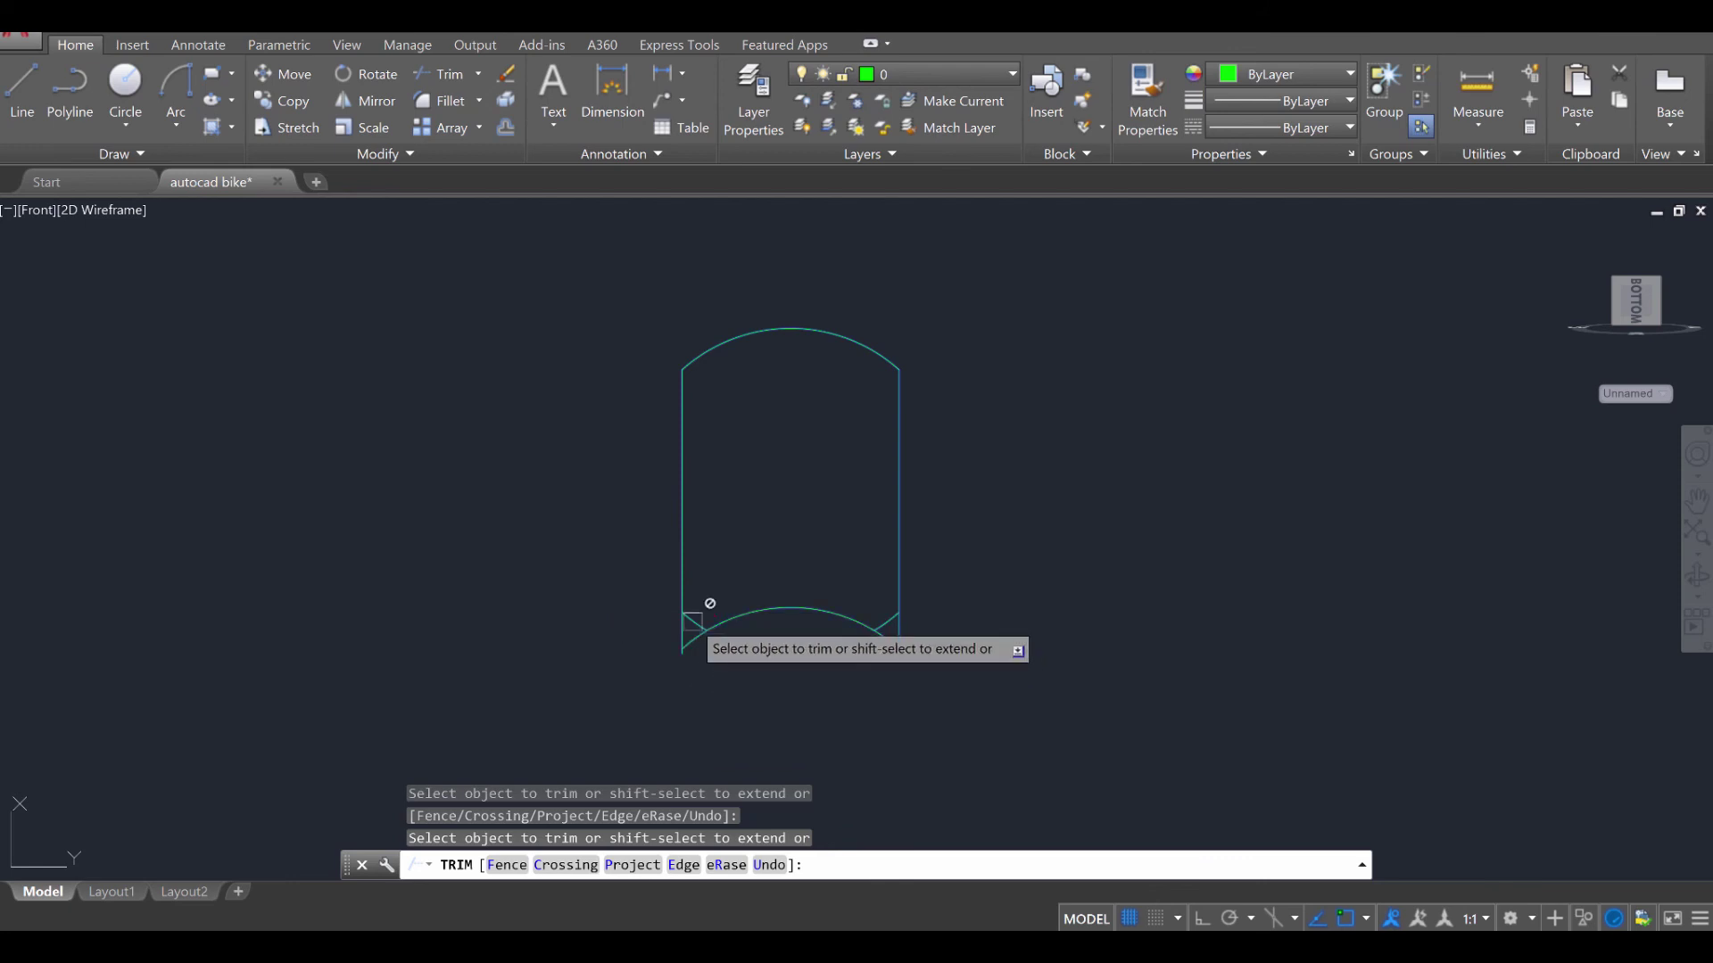
scroll(892, 659, down, 2)
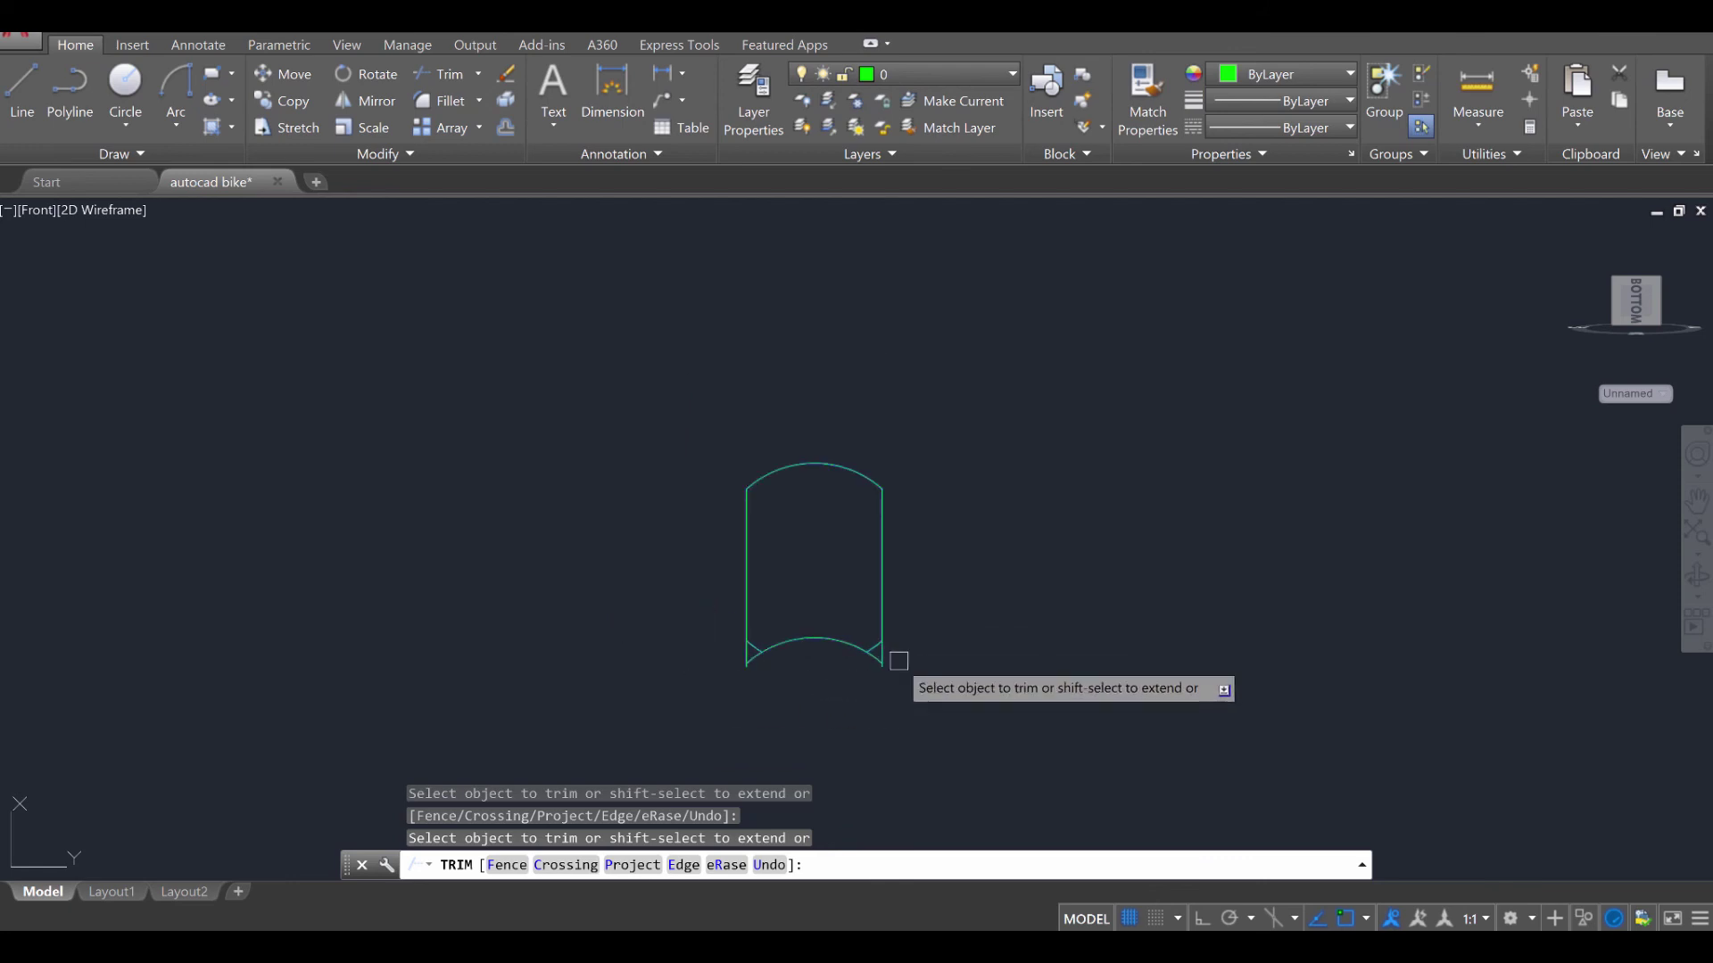
scroll(857, 665, up, 4)
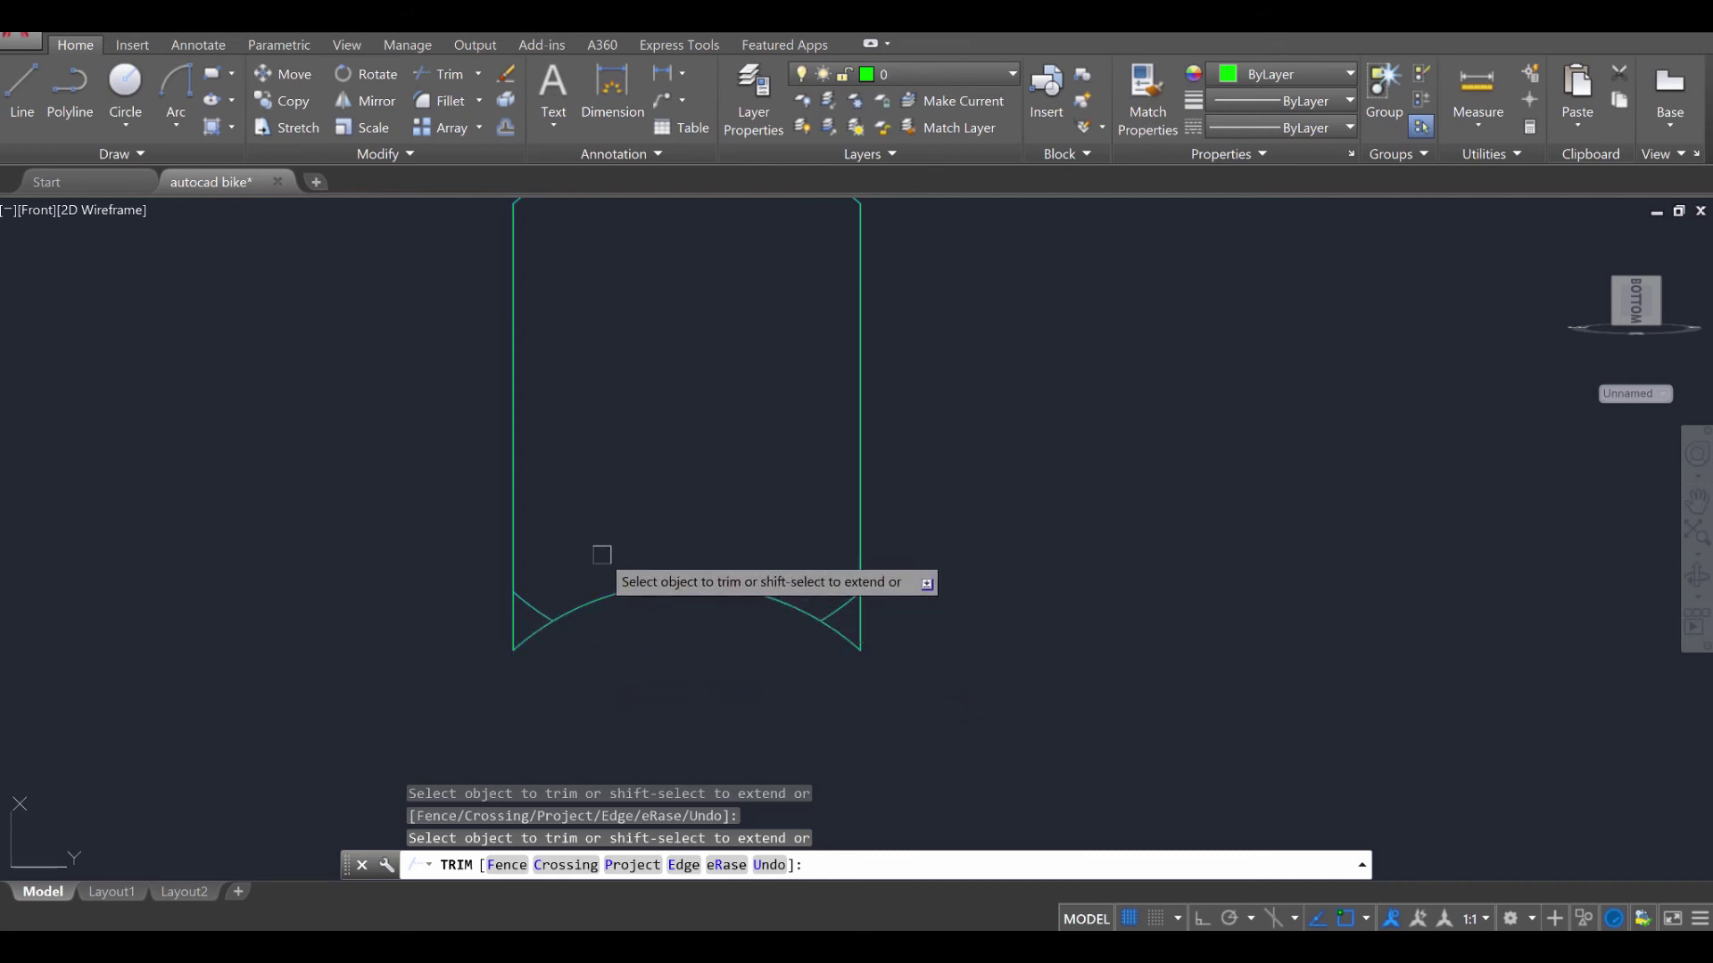
Erase the two stray diagonal corner lines at the lower corners
key(Escape)
key(Escape)
click(838, 615)
key(Delete)
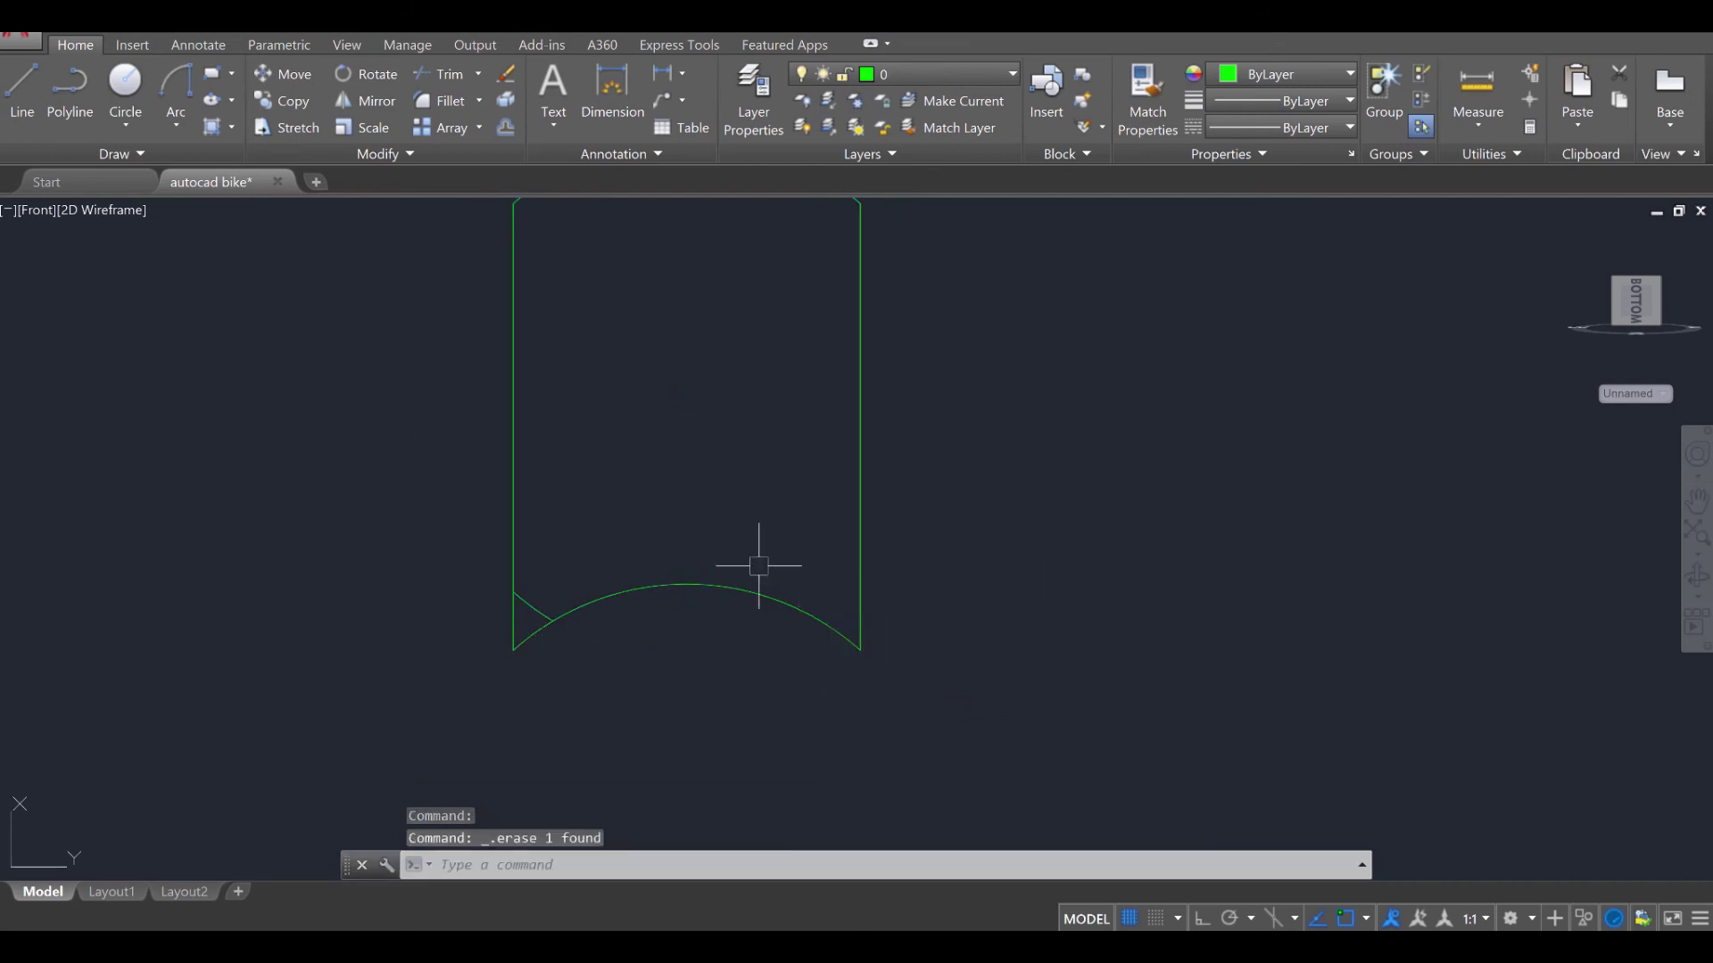
click(561, 605)
key(Delete)
scroll(539, 605, down, 2)
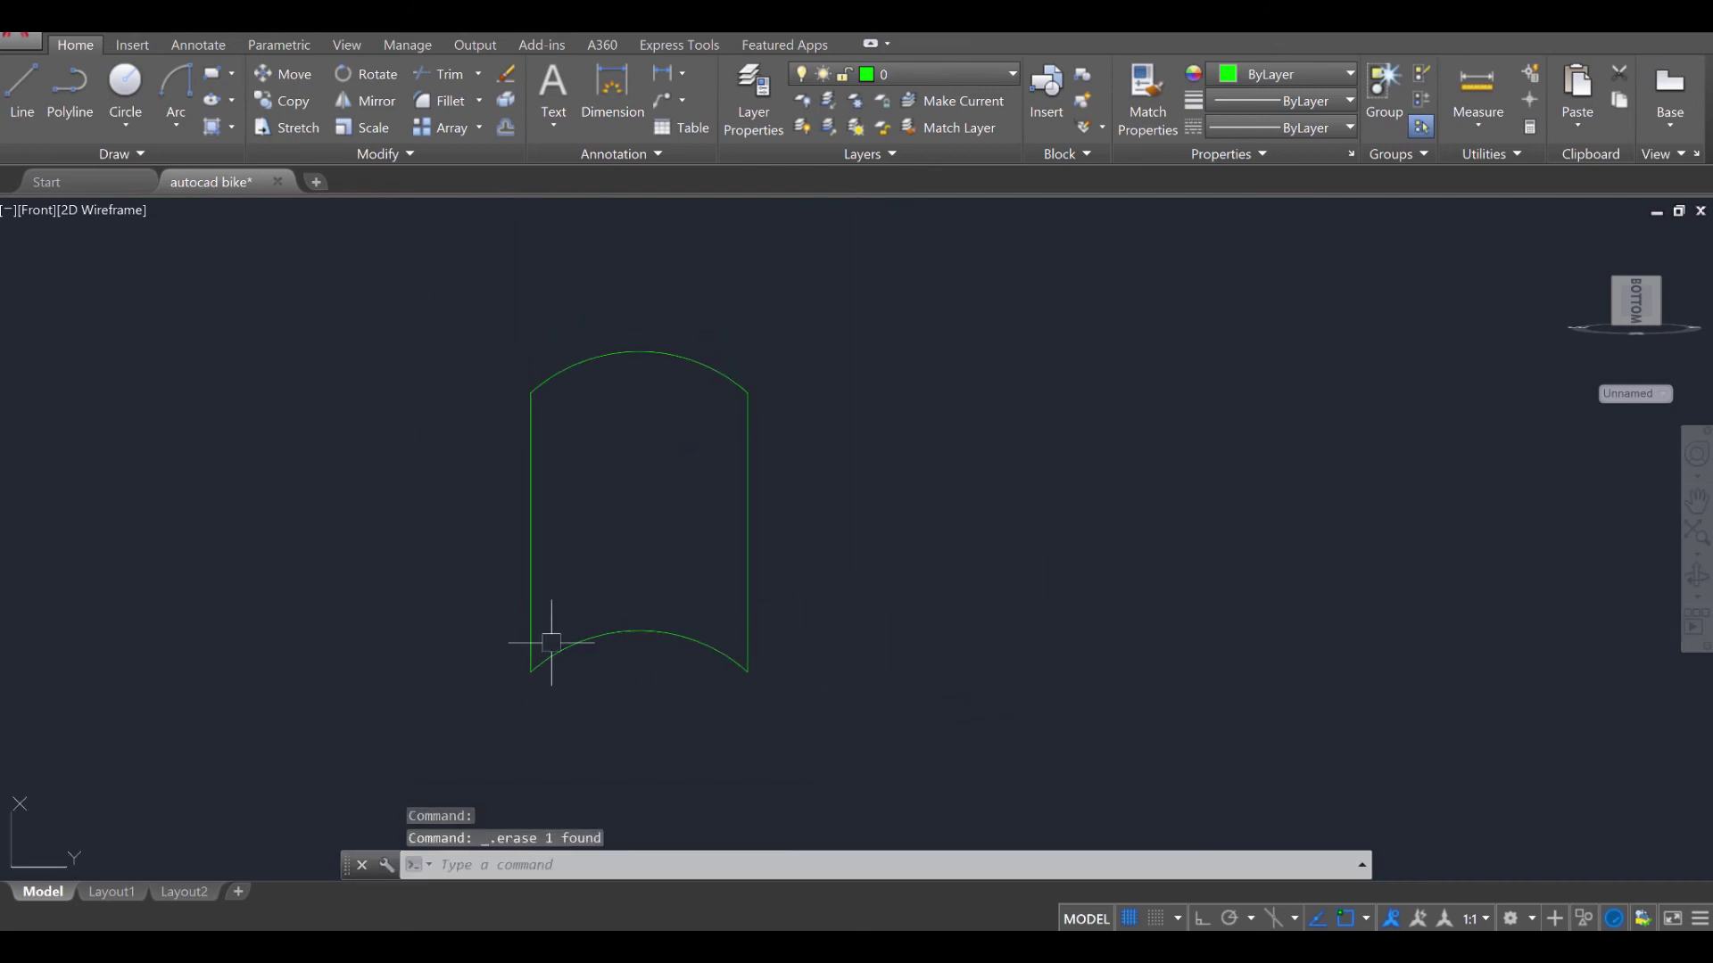
JOIN the window-selected link outline pieces into a single polyline
text(J)
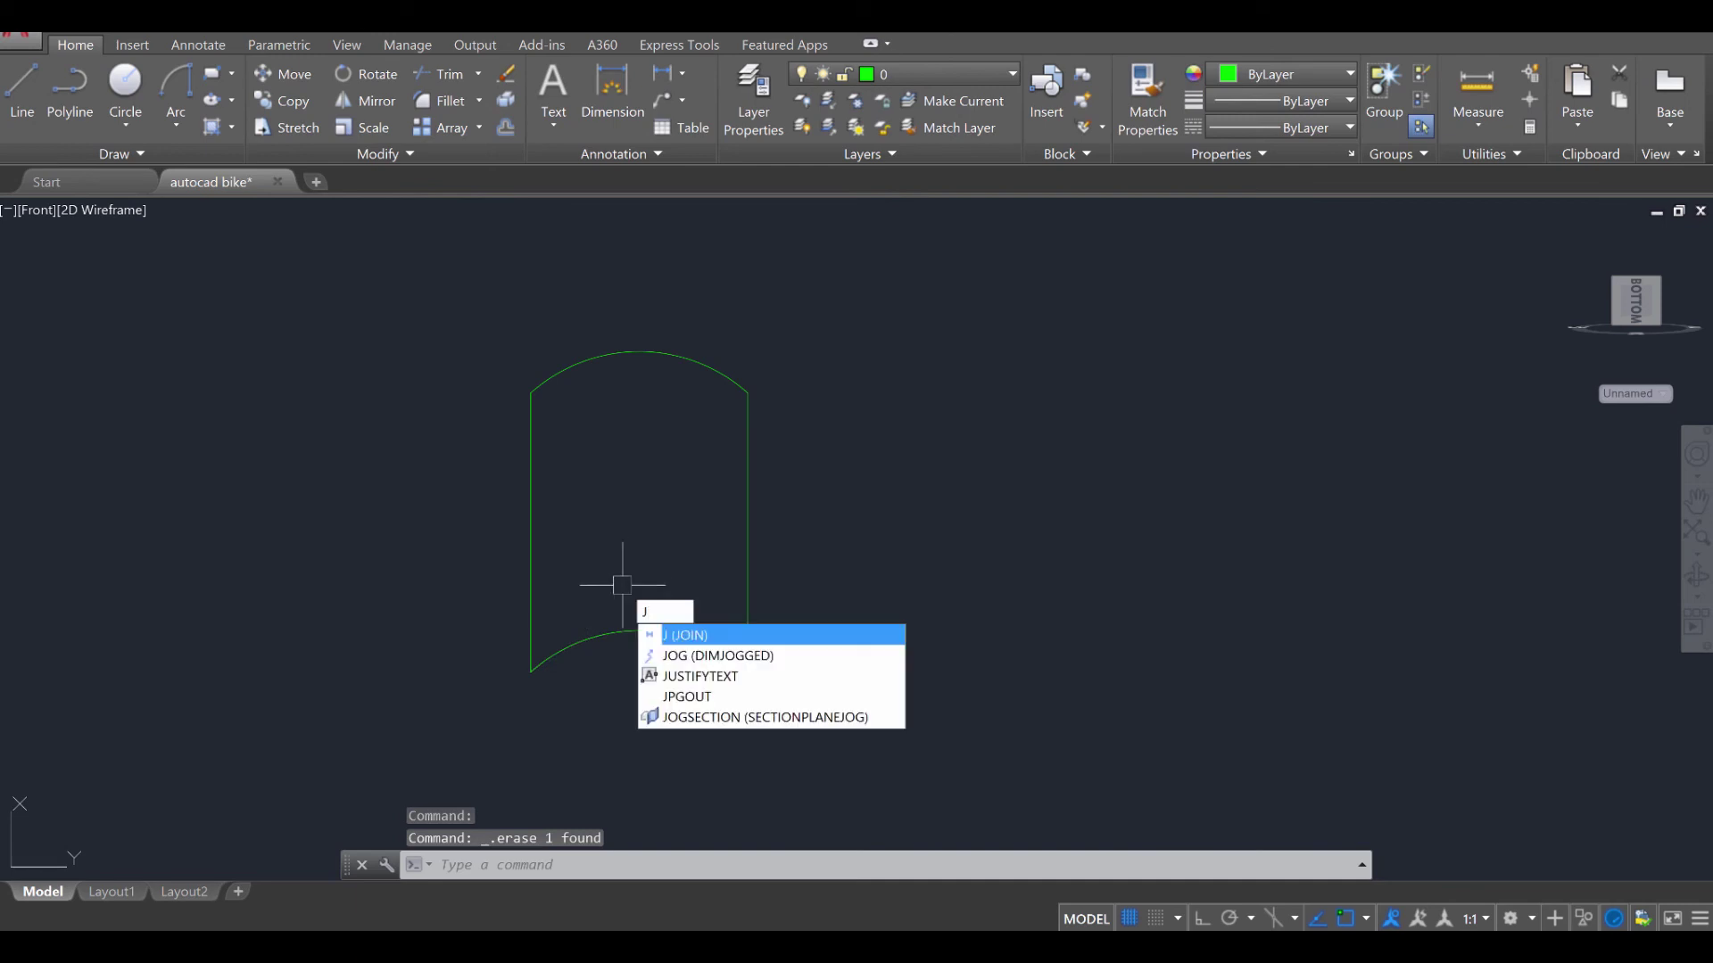
key(Return)
click(397, 291)
click(887, 818)
key(Return)
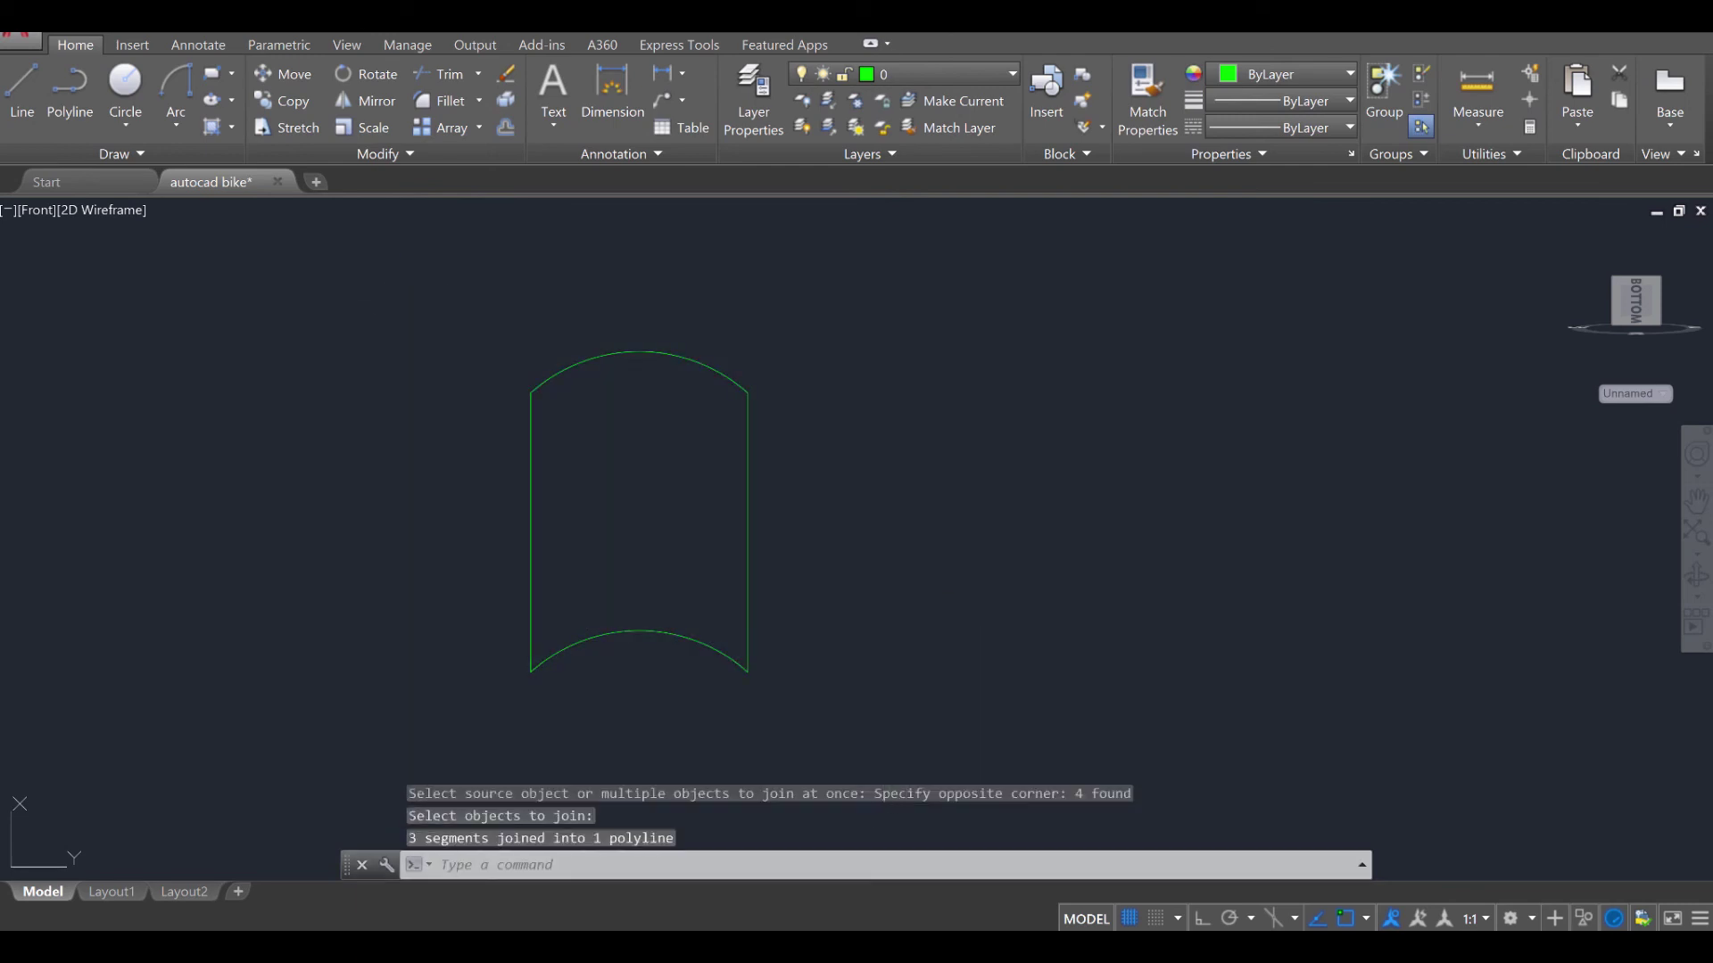
scroll(839, 713, down, 4)
scroll(919, 732, down, 4)
middle_drag(919, 732, 800, 409)
Start EXTRUDE and select the small and large sprocket outlines
key(Escape)
key(Escape)
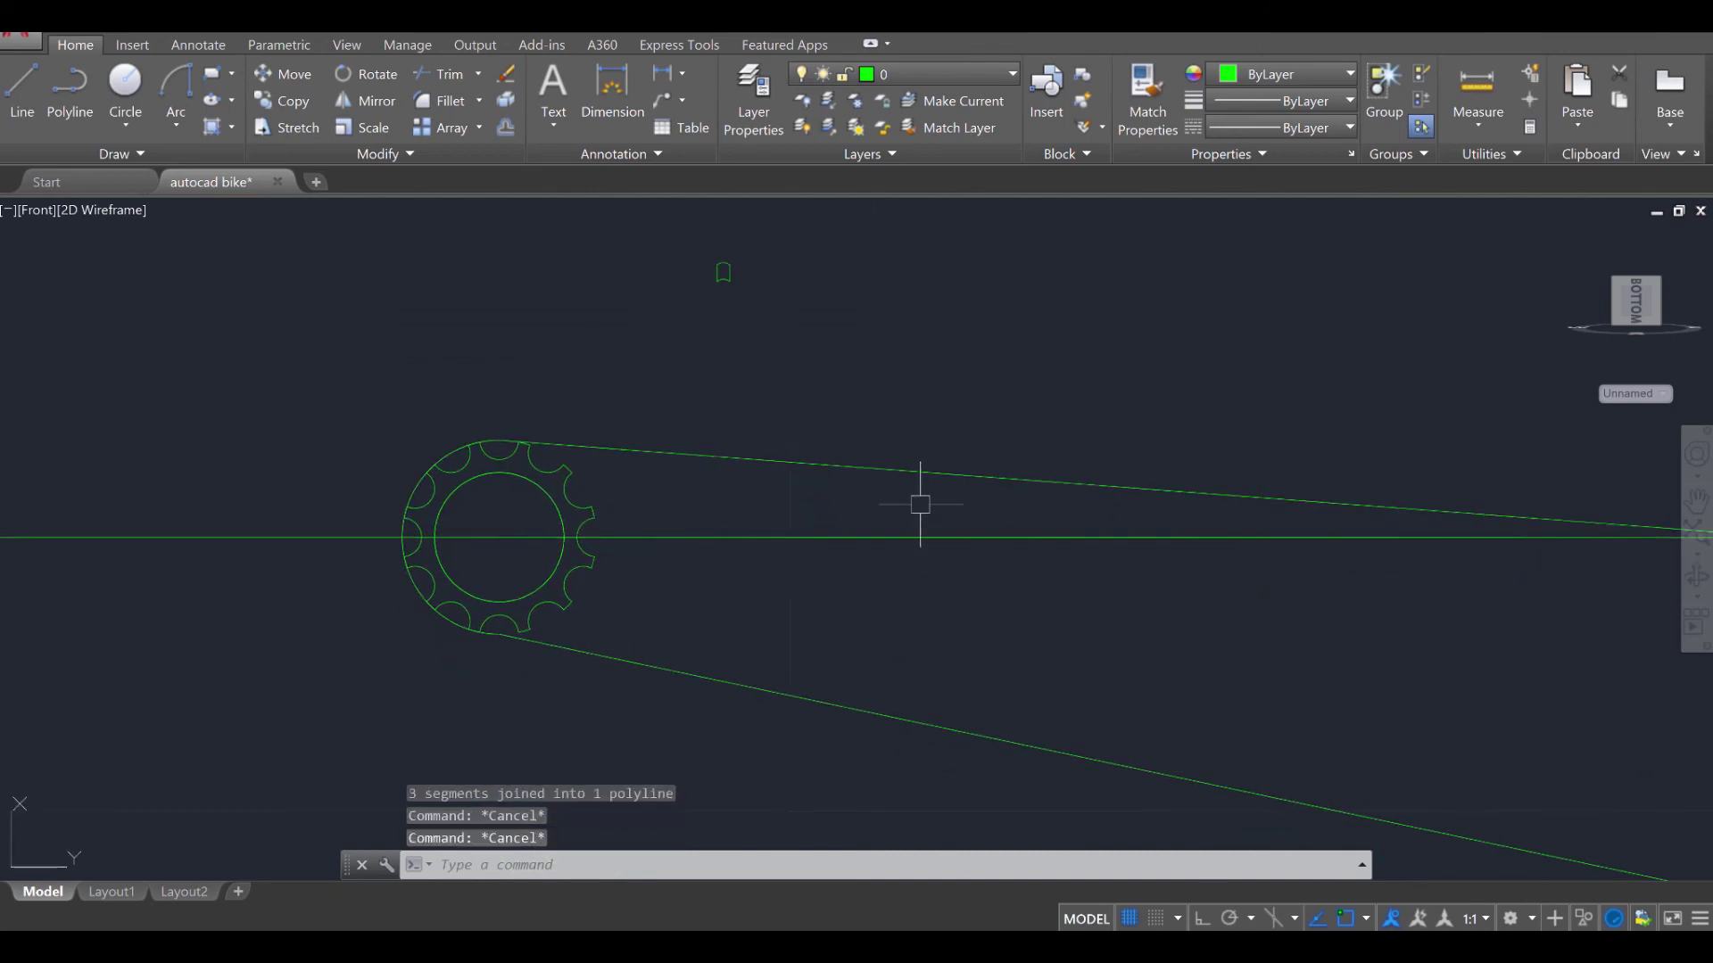
middle_drag(773, 462, 711, 429)
scroll(437, 475, up, 2)
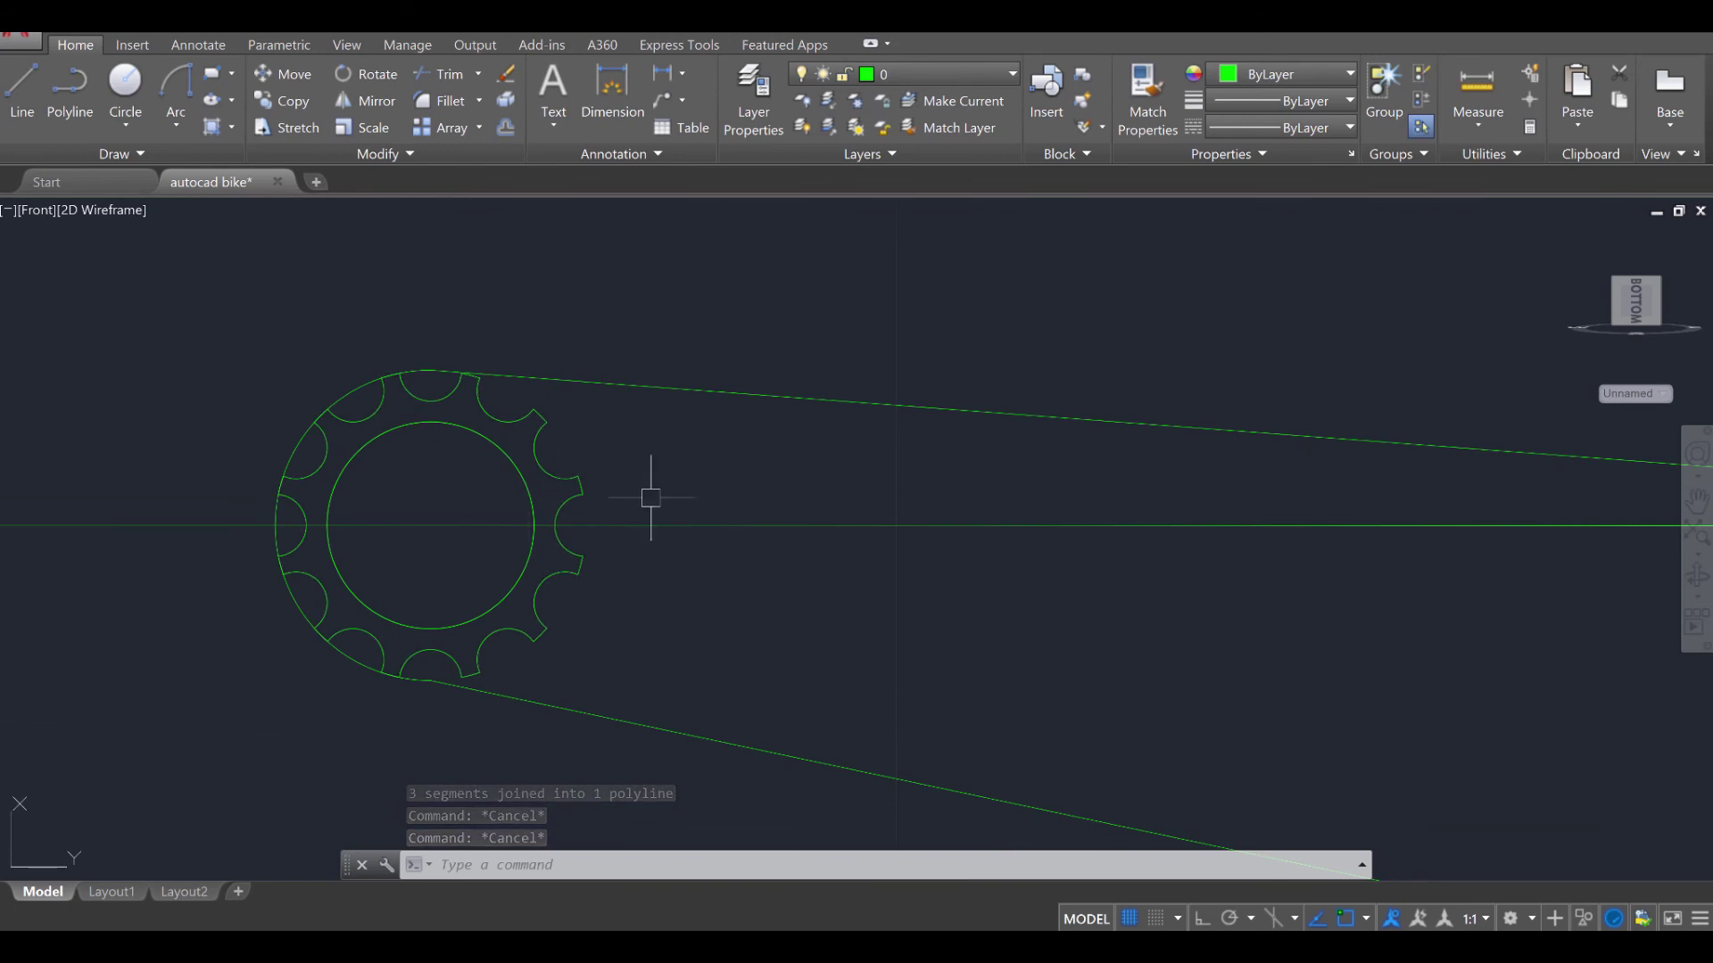
text(EX)
key(Down)
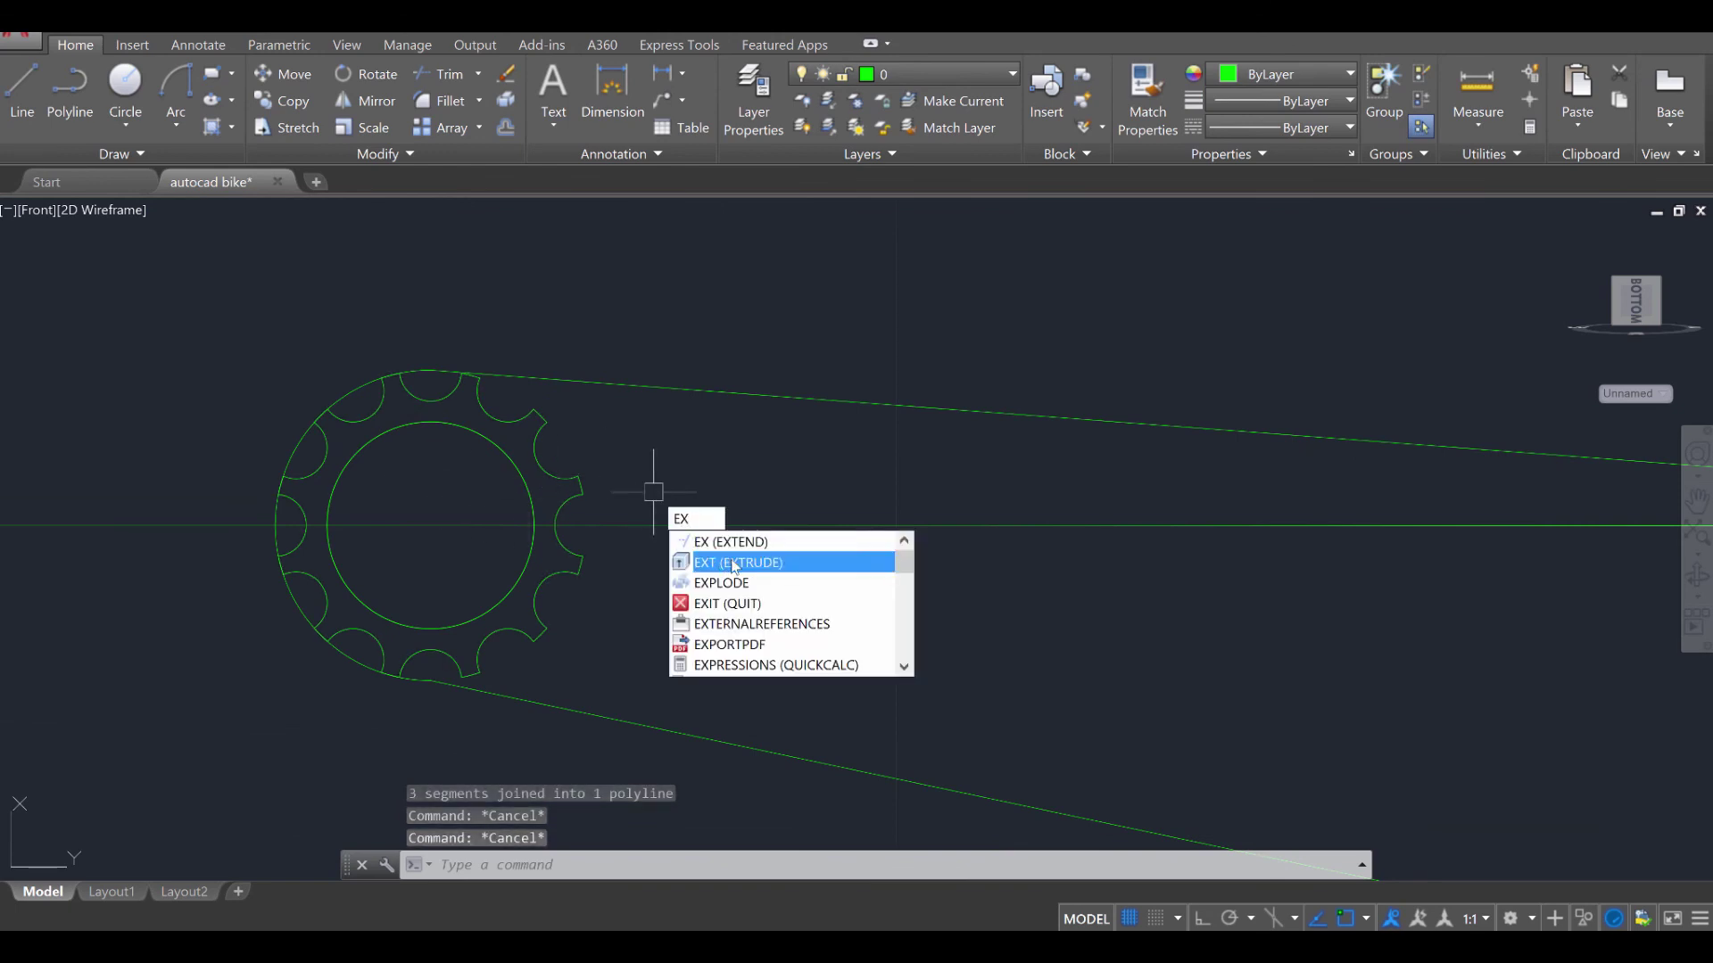
key(Return)
click(571, 489)
scroll(575, 493, down, 4)
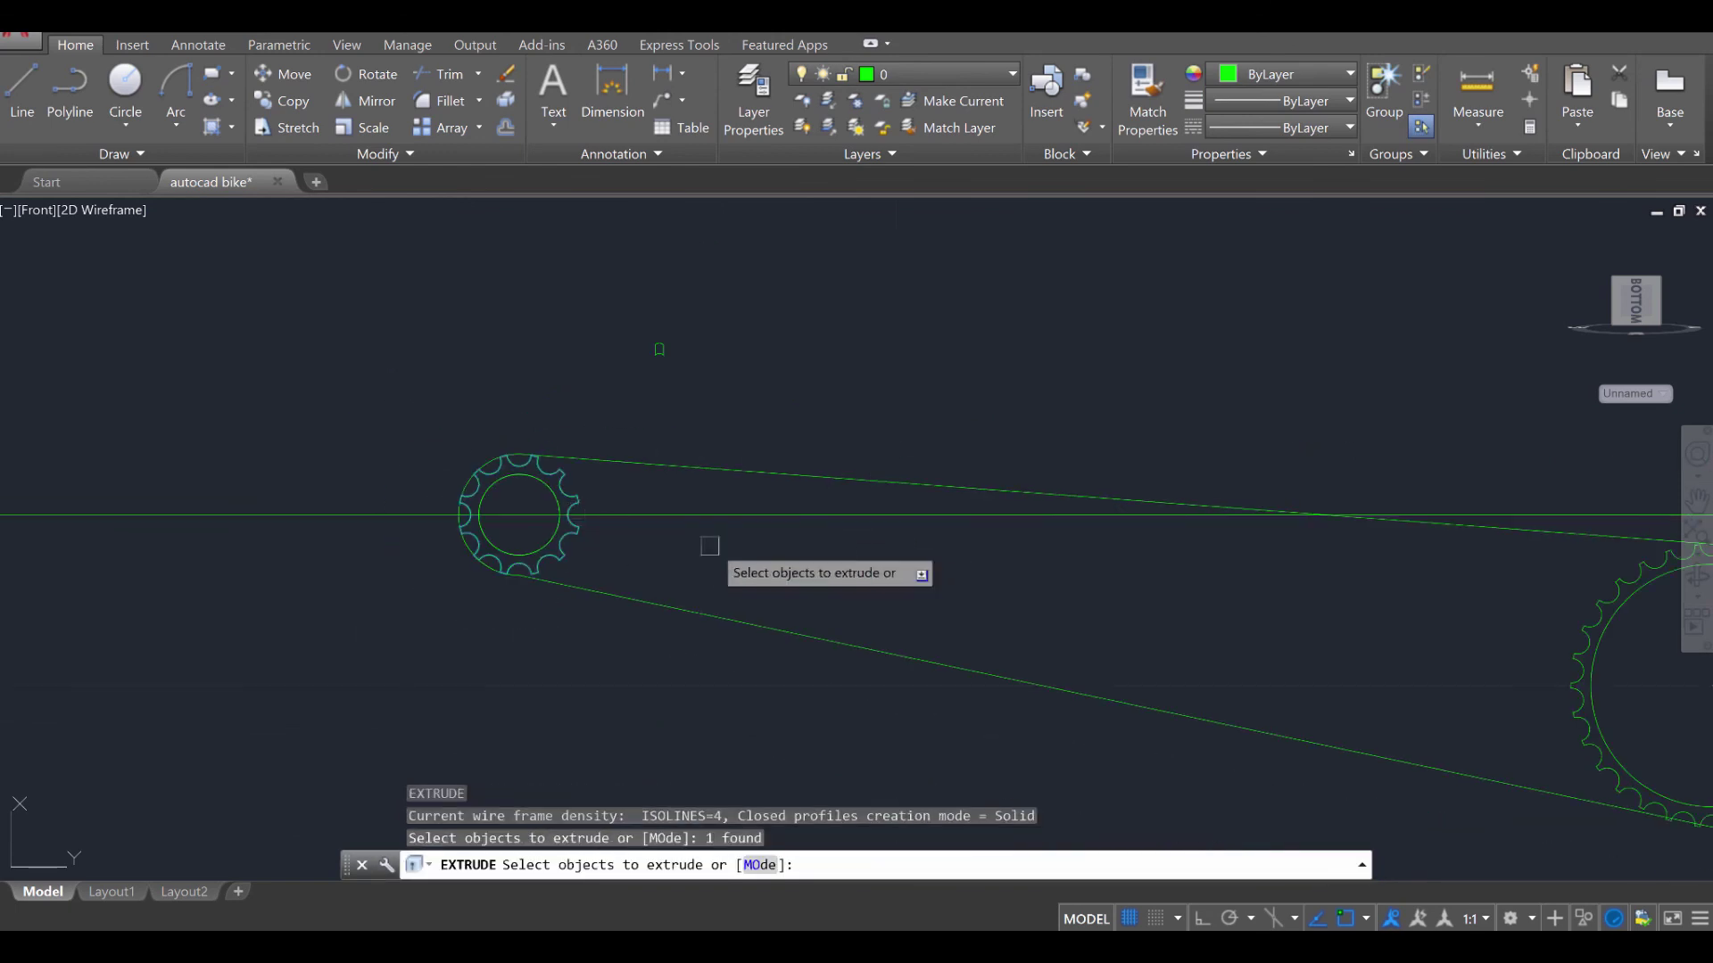
middle_drag(860, 558, 600, 432)
click(1323, 504)
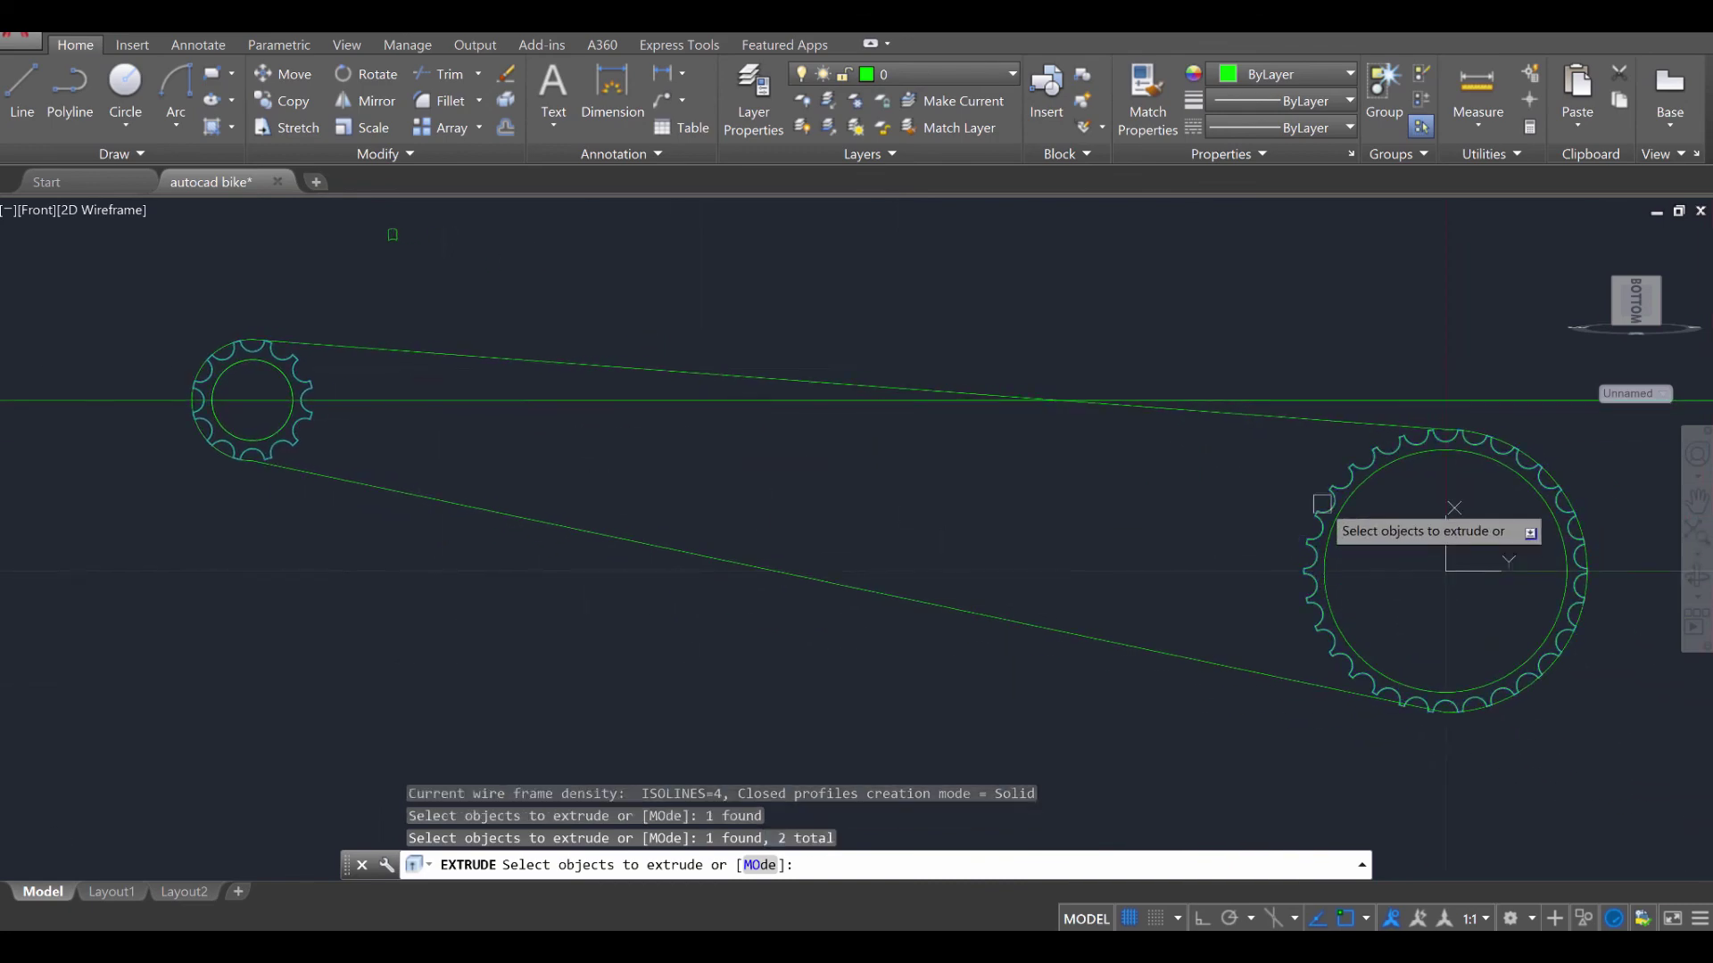
key(Return)
Extrude both sprockets to a 0.02 height and orbit to an angled 3D view
scroll(1205, 510, down, 2)
shift+middle_drag(1032, 536, 1124, 405)
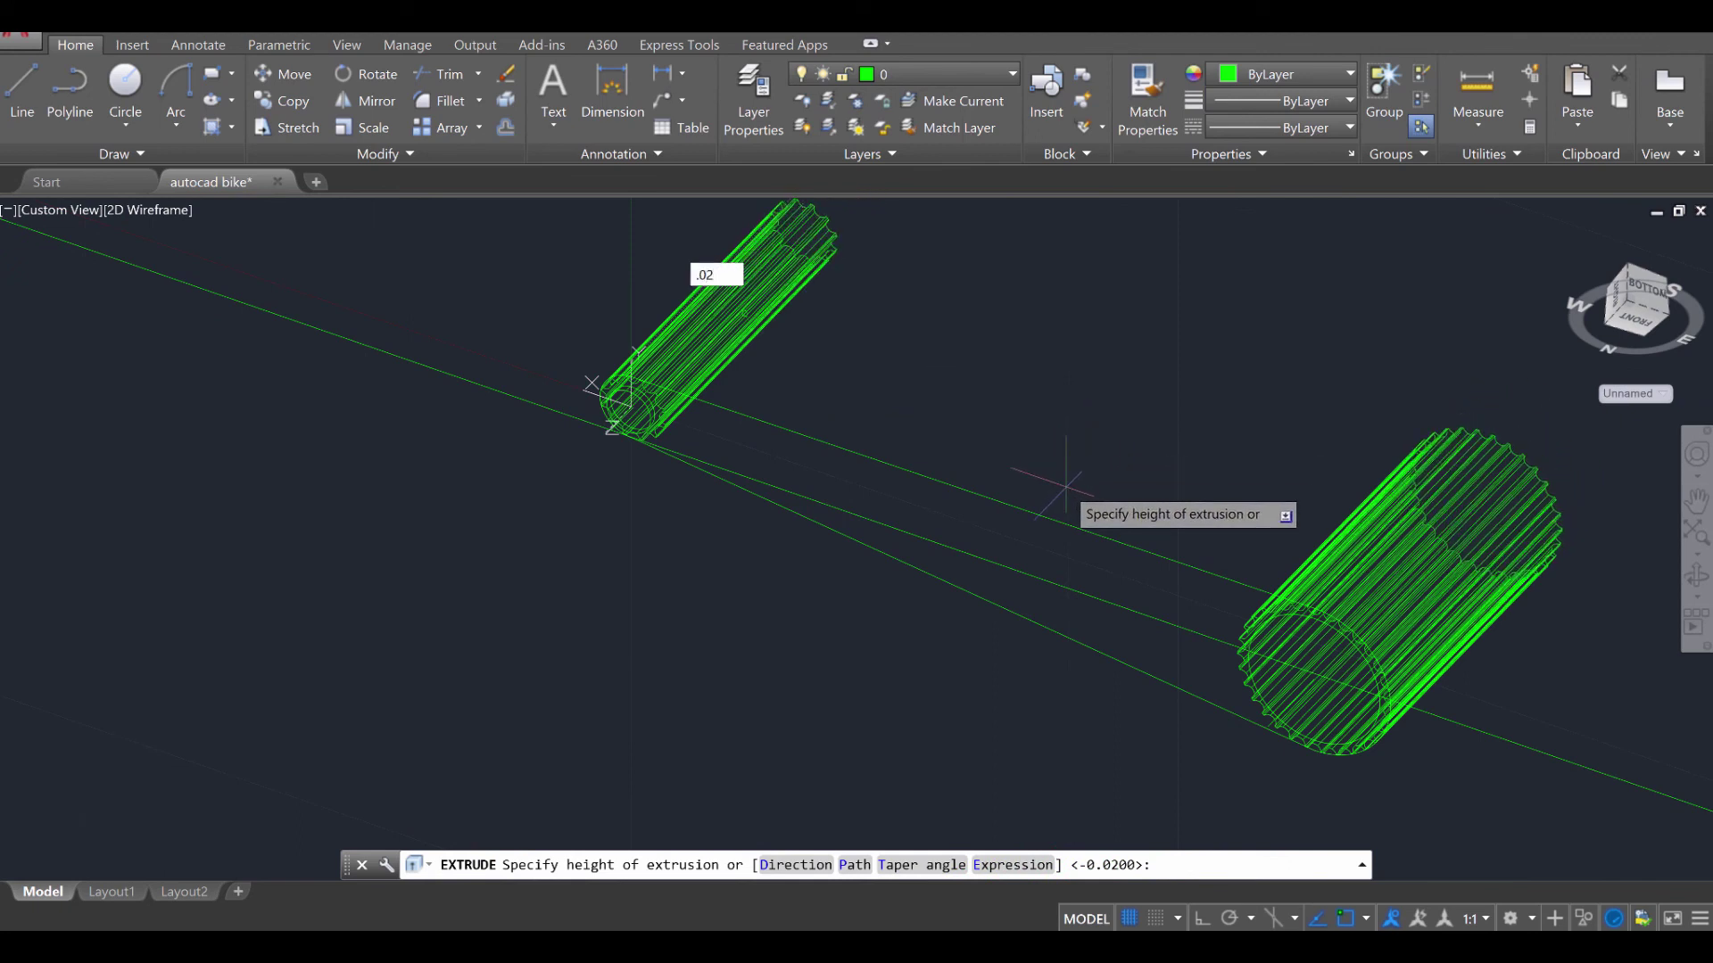
key(Return)
shift+middle_drag(1038, 552, 1244, 692)
scroll(663, 339, up, 2)
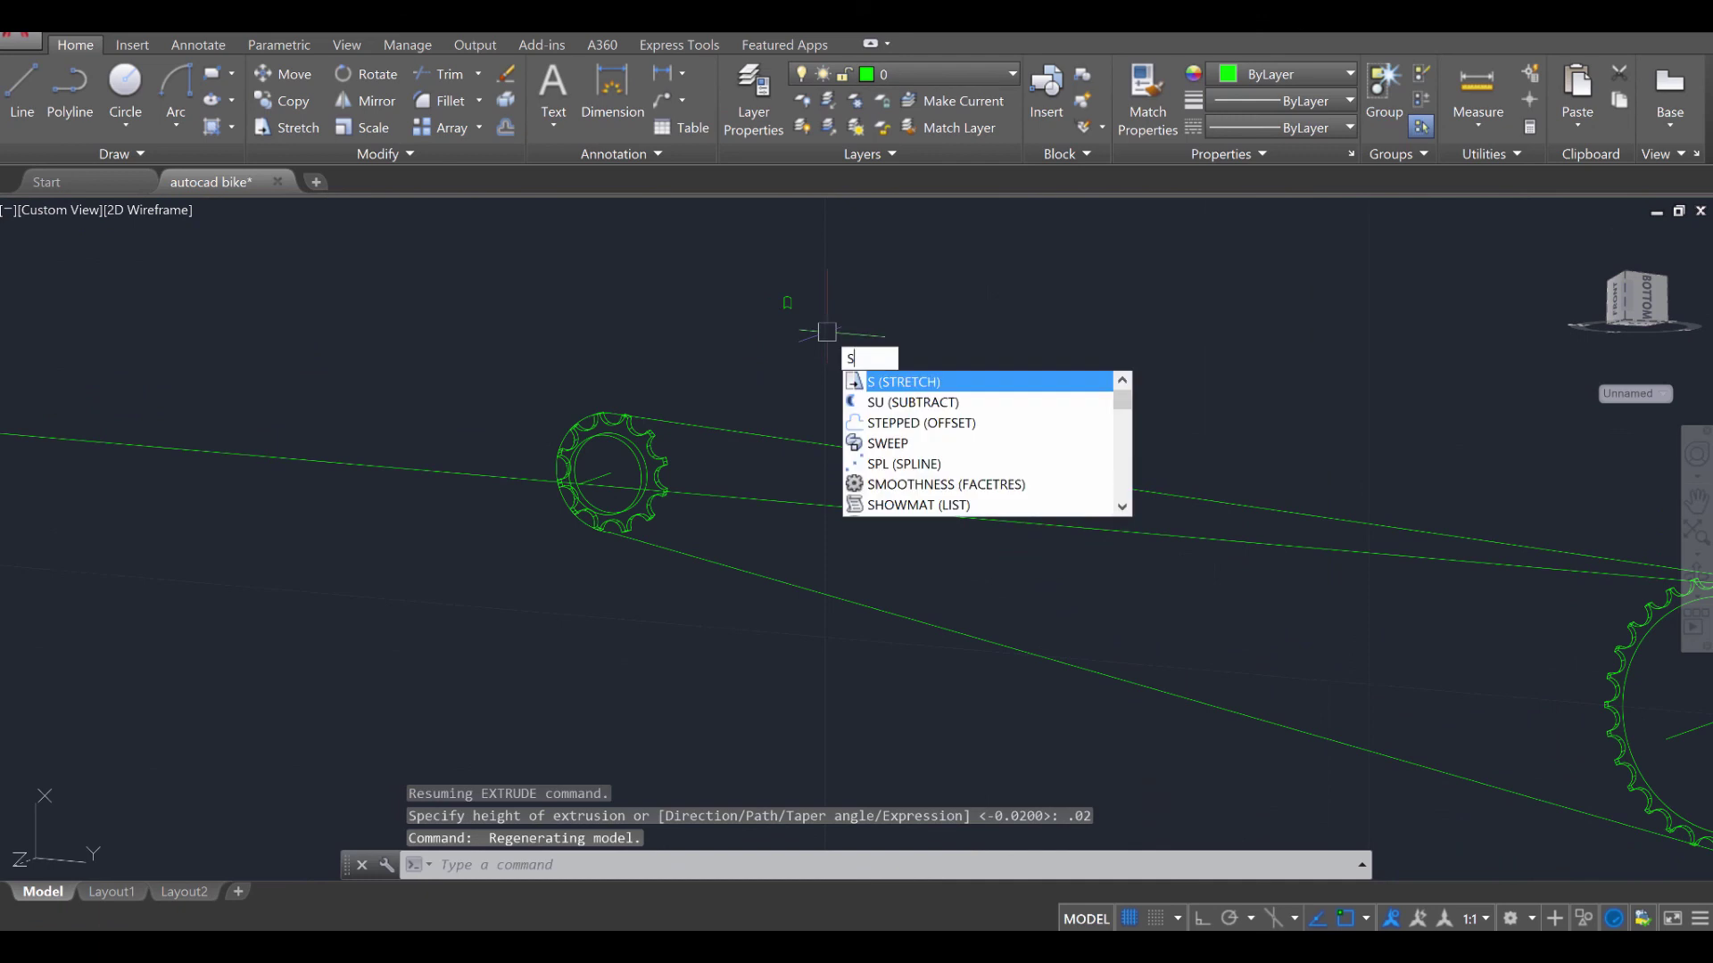
Sweep the chain-link profile along the chain loop, with its base point at the profile's endpoint
text(w)
key(Return)
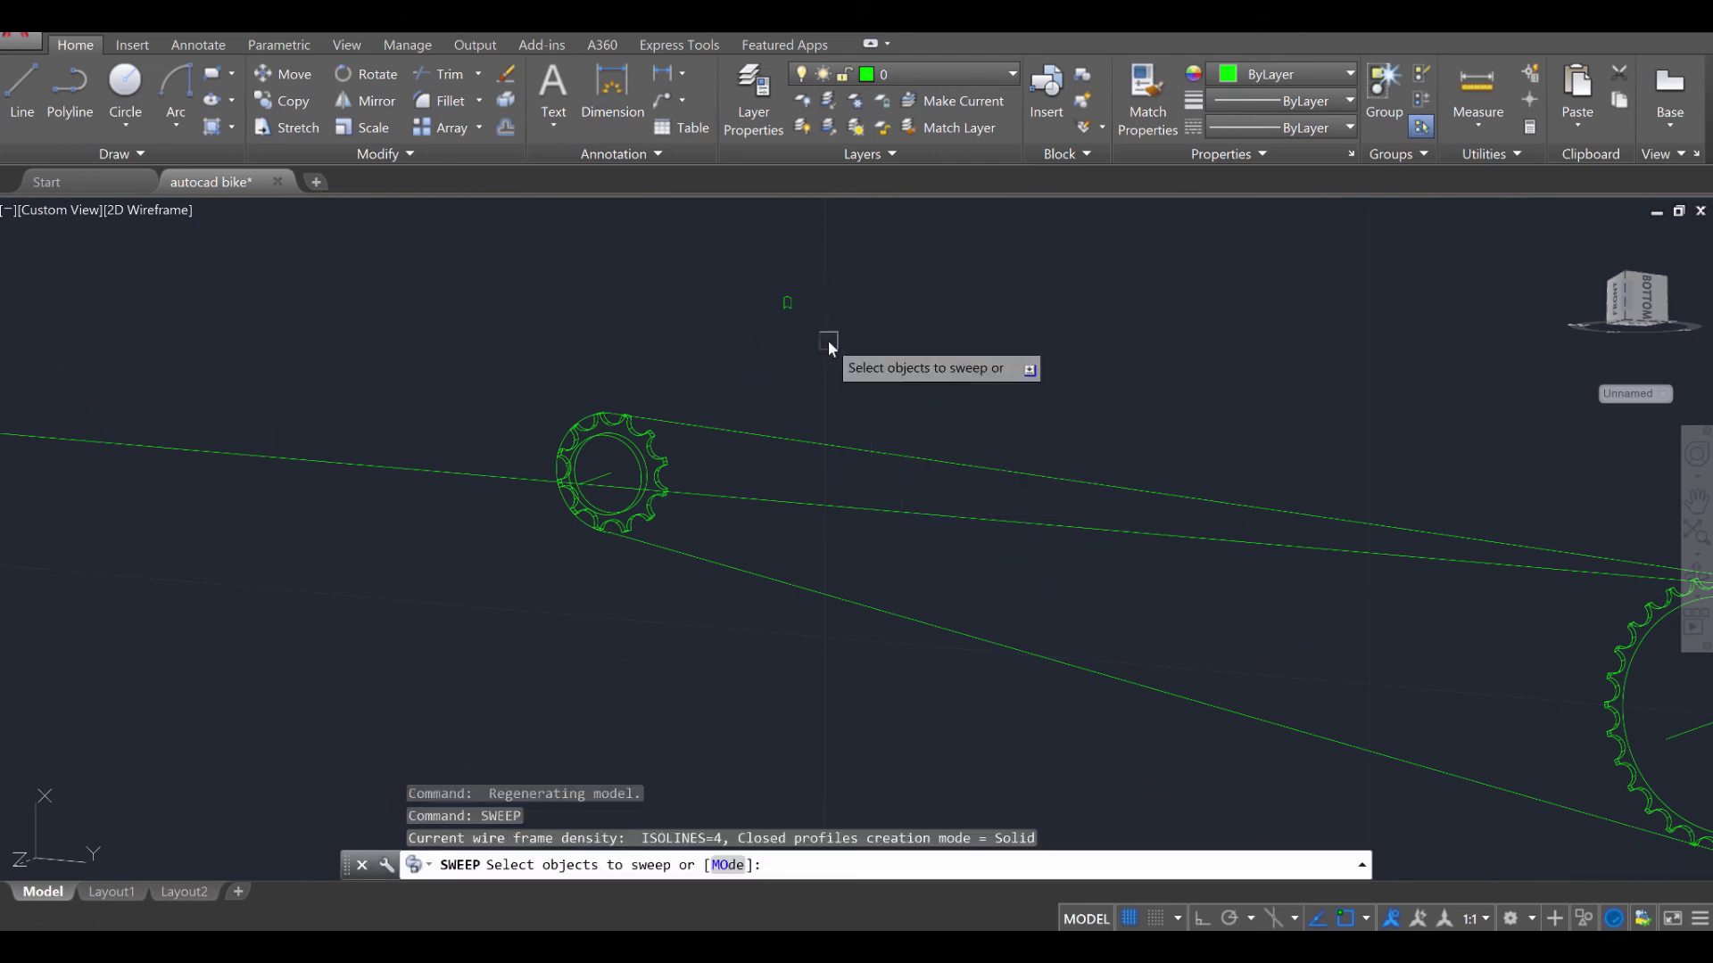
scroll(807, 308, up, 3)
click(776, 327)
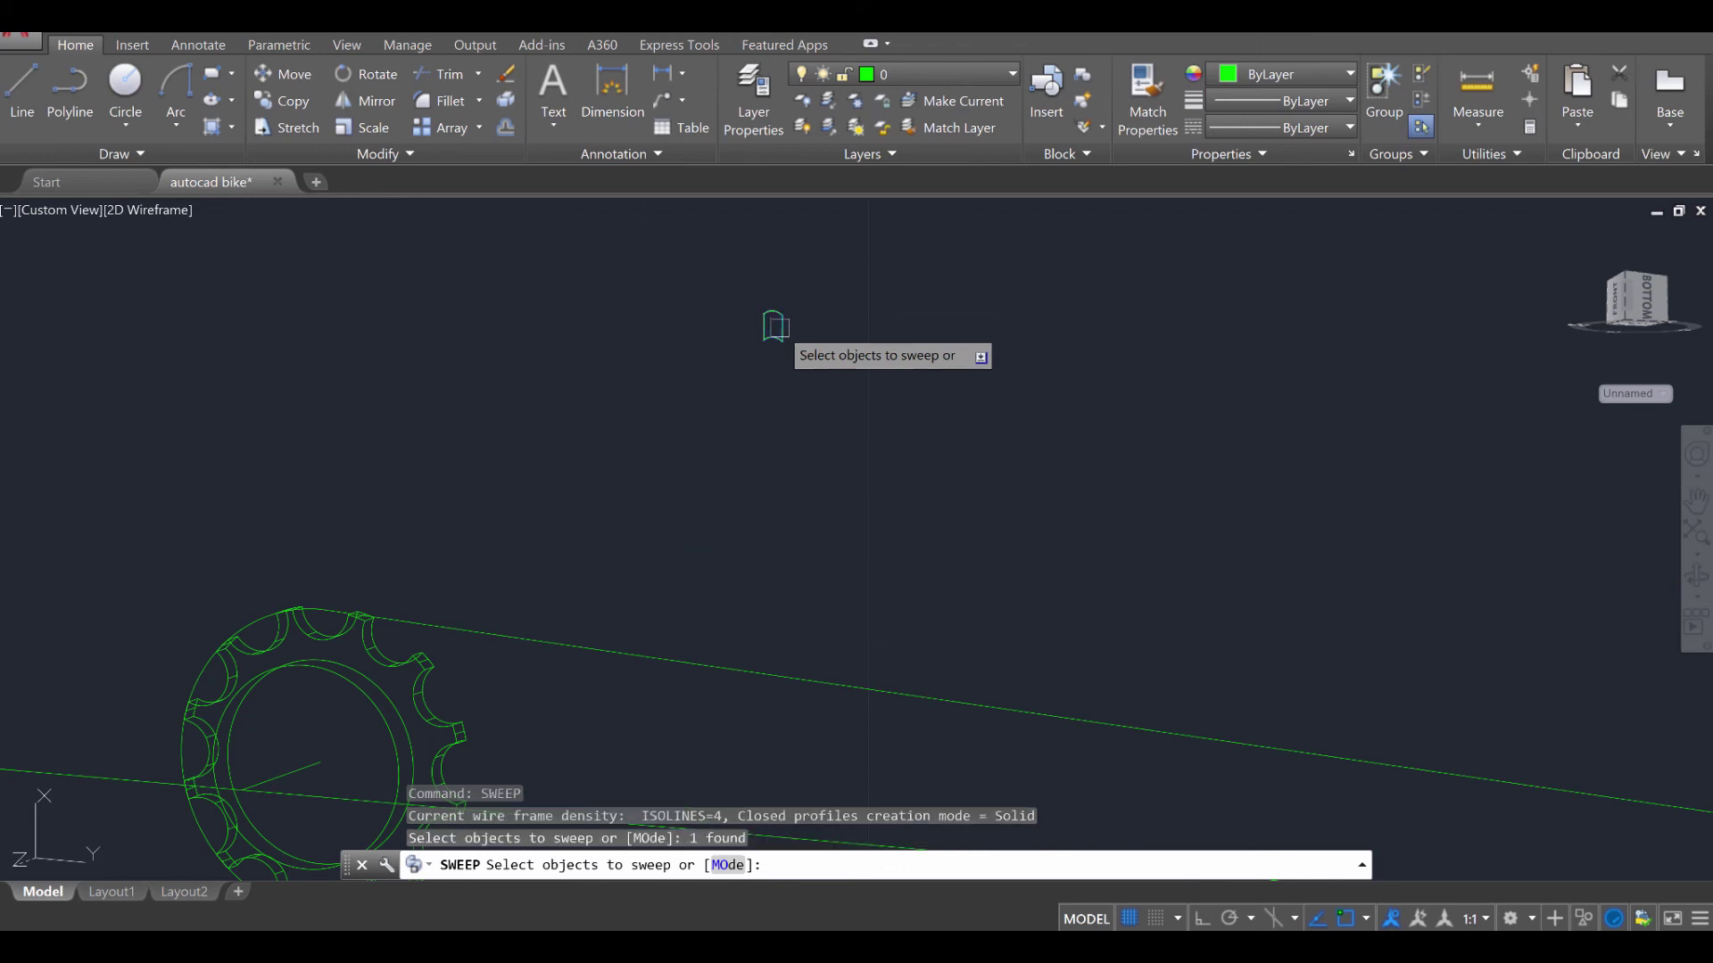
key(Return)
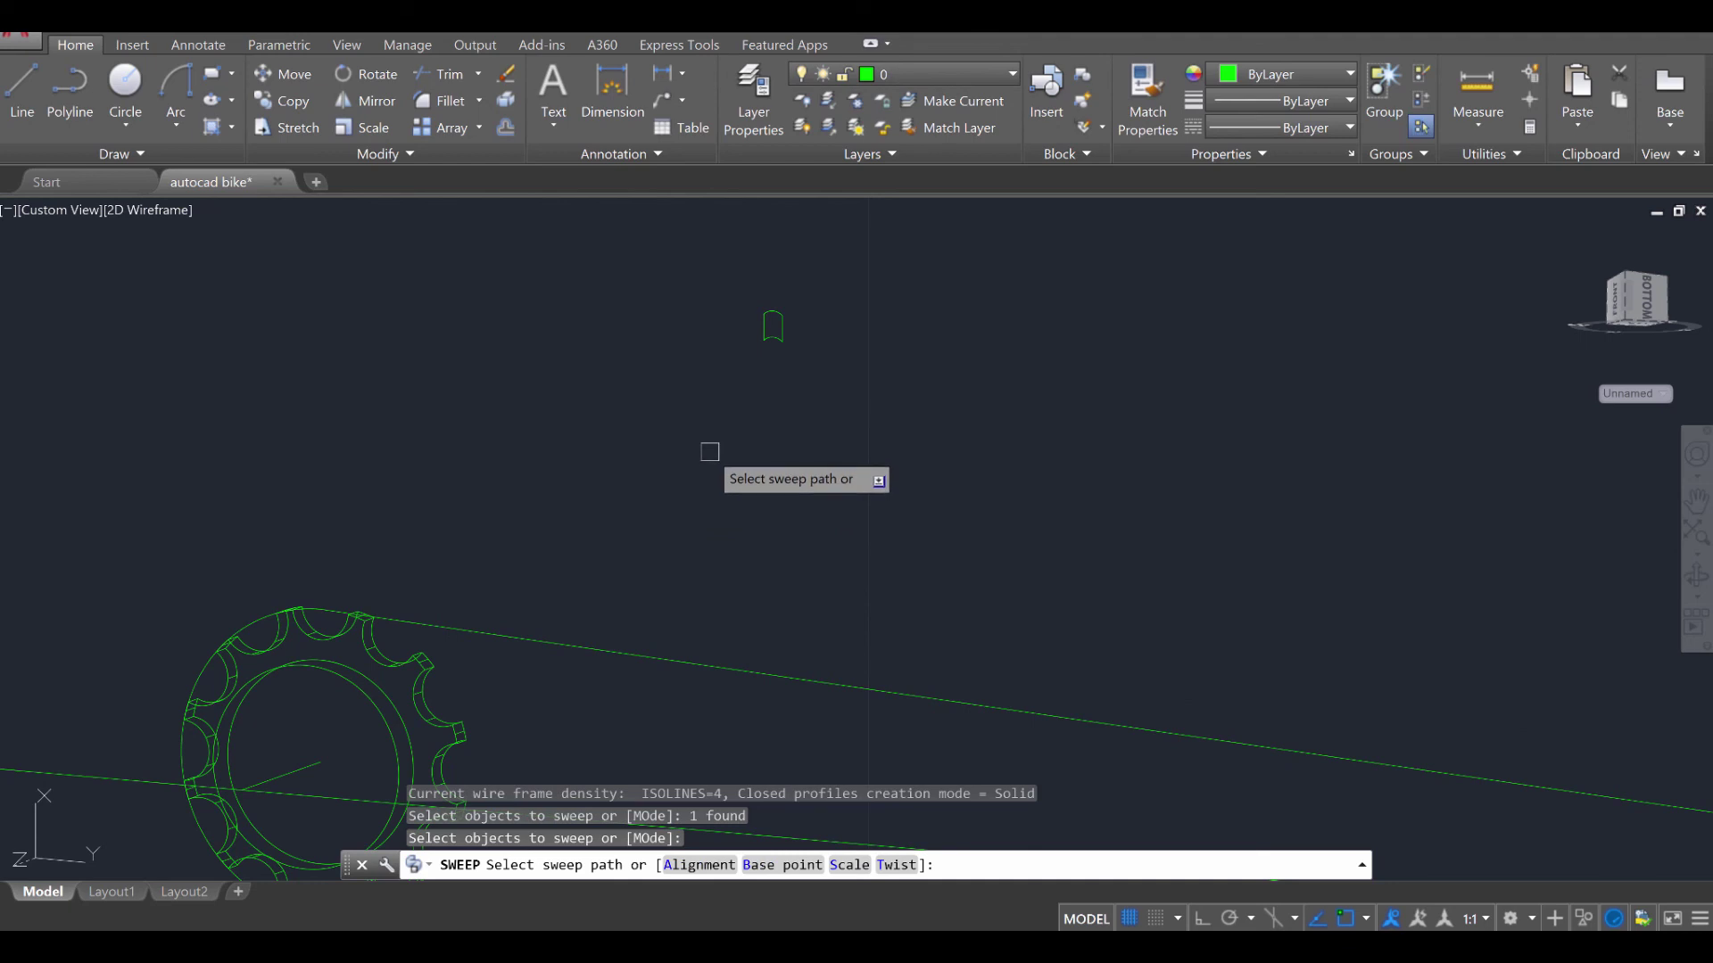
key(Return)
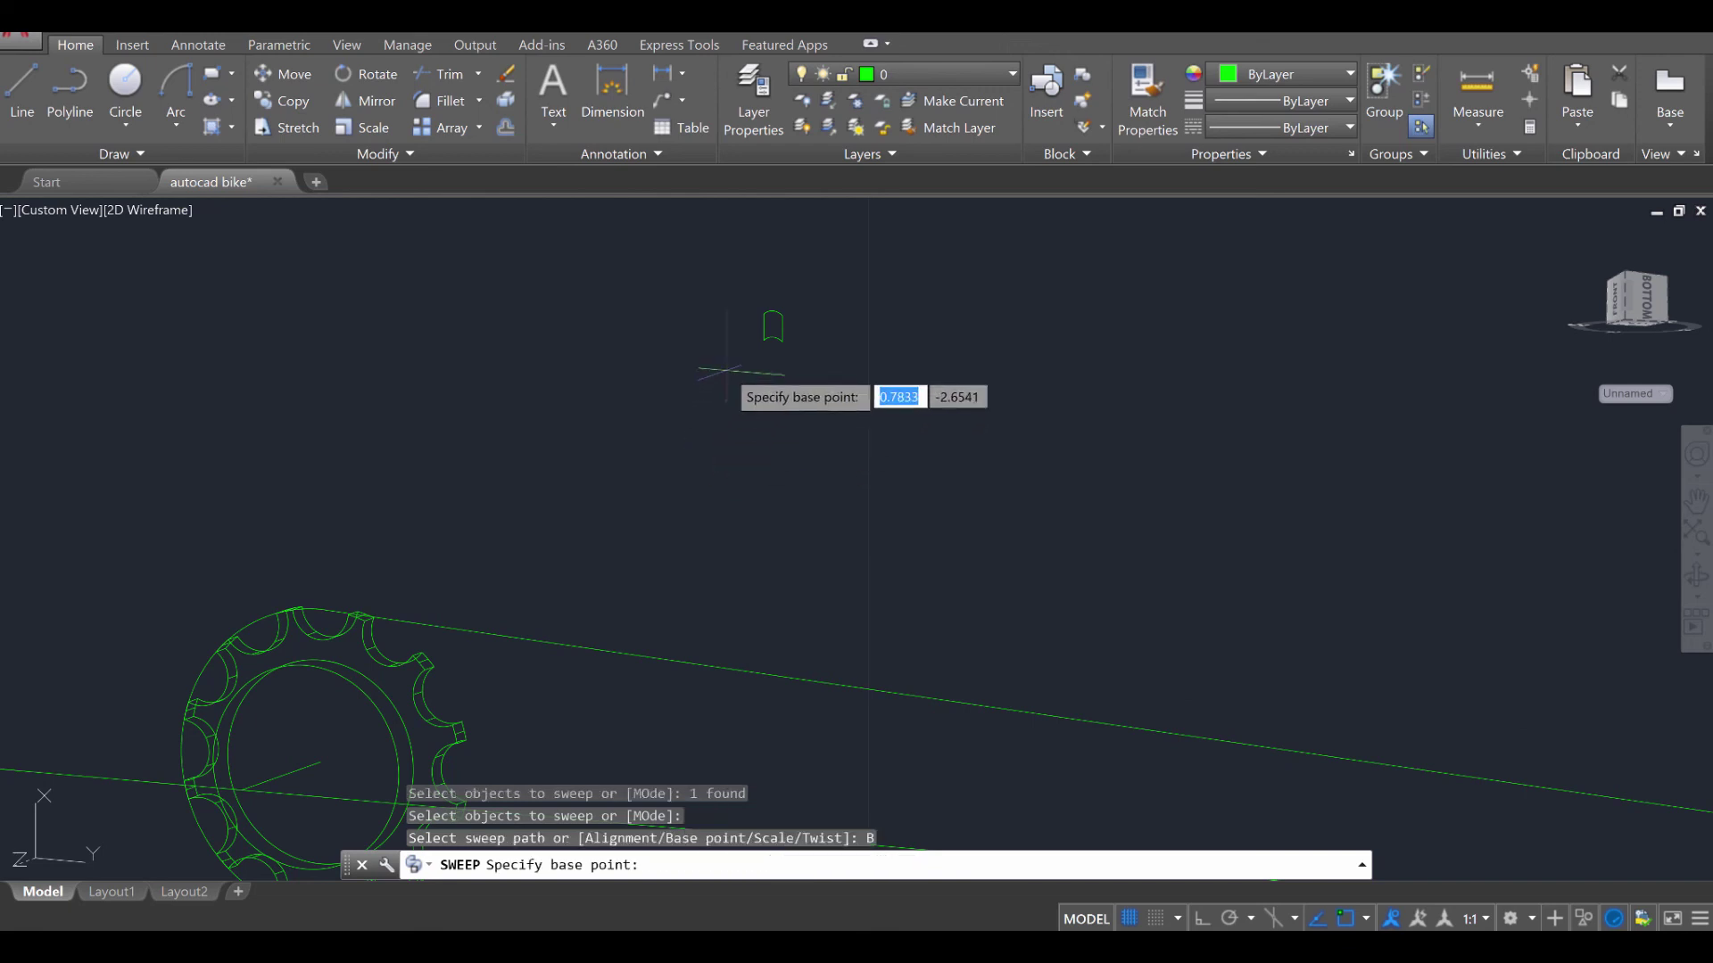
scroll(727, 375, up, 4)
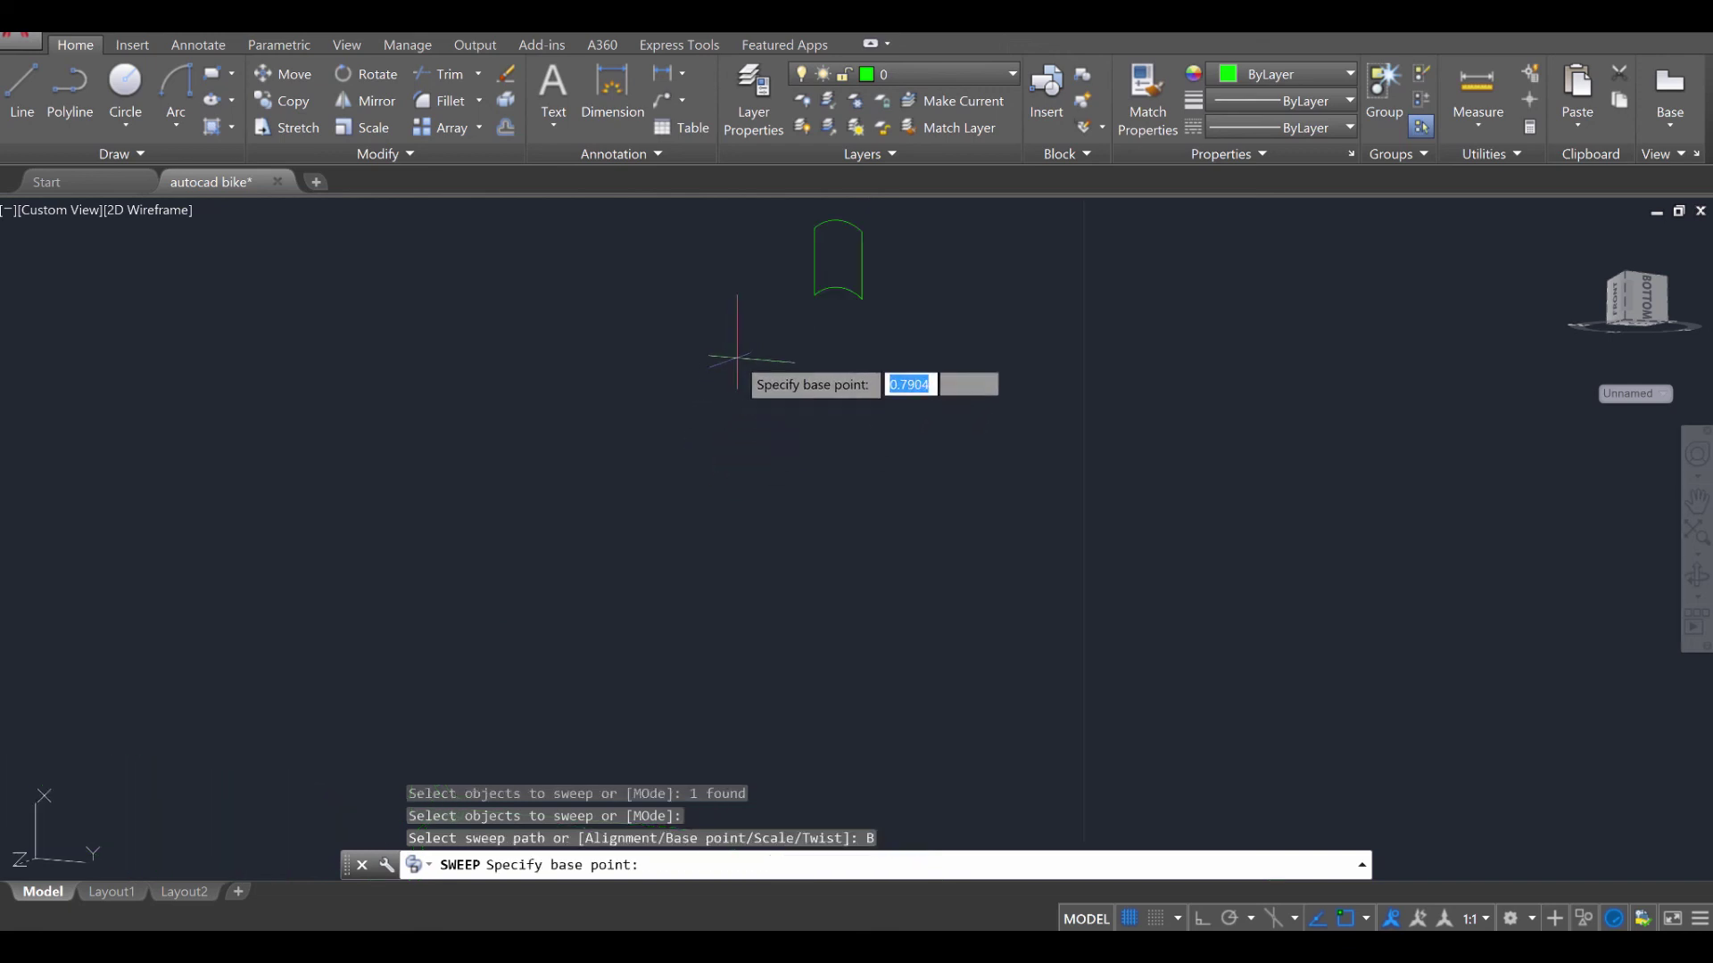
click(838, 256)
scroll(740, 446, down, 3)
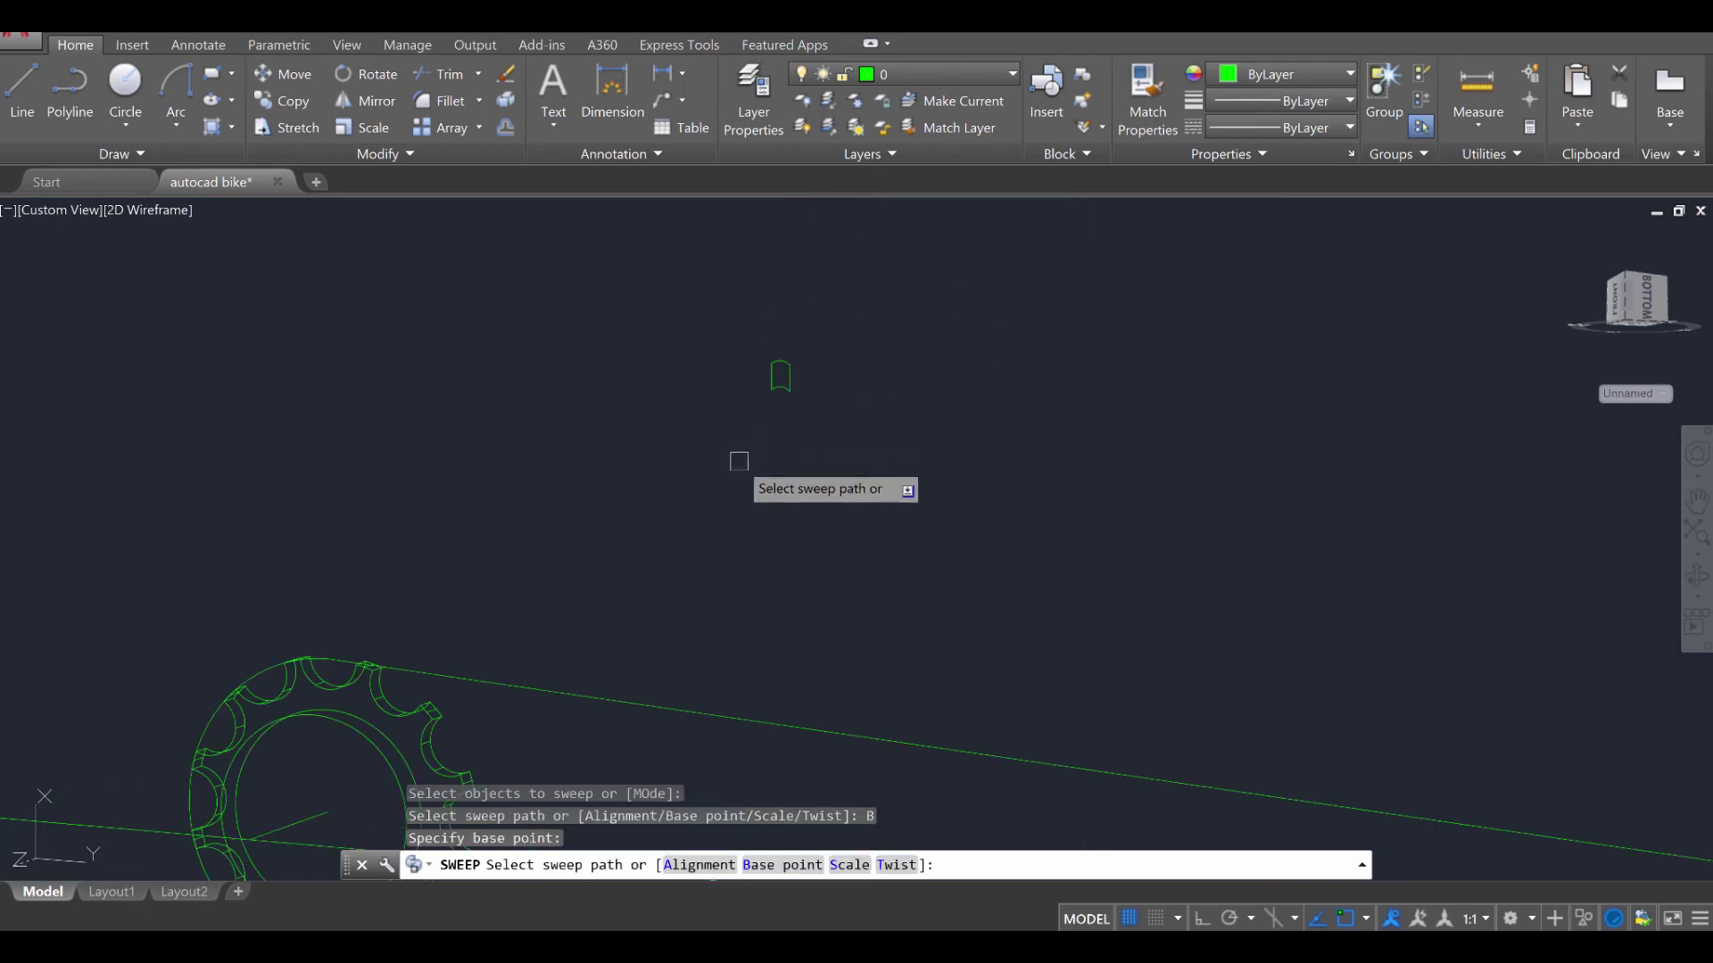
middle_drag(711, 548, 714, 419)
click(667, 580)
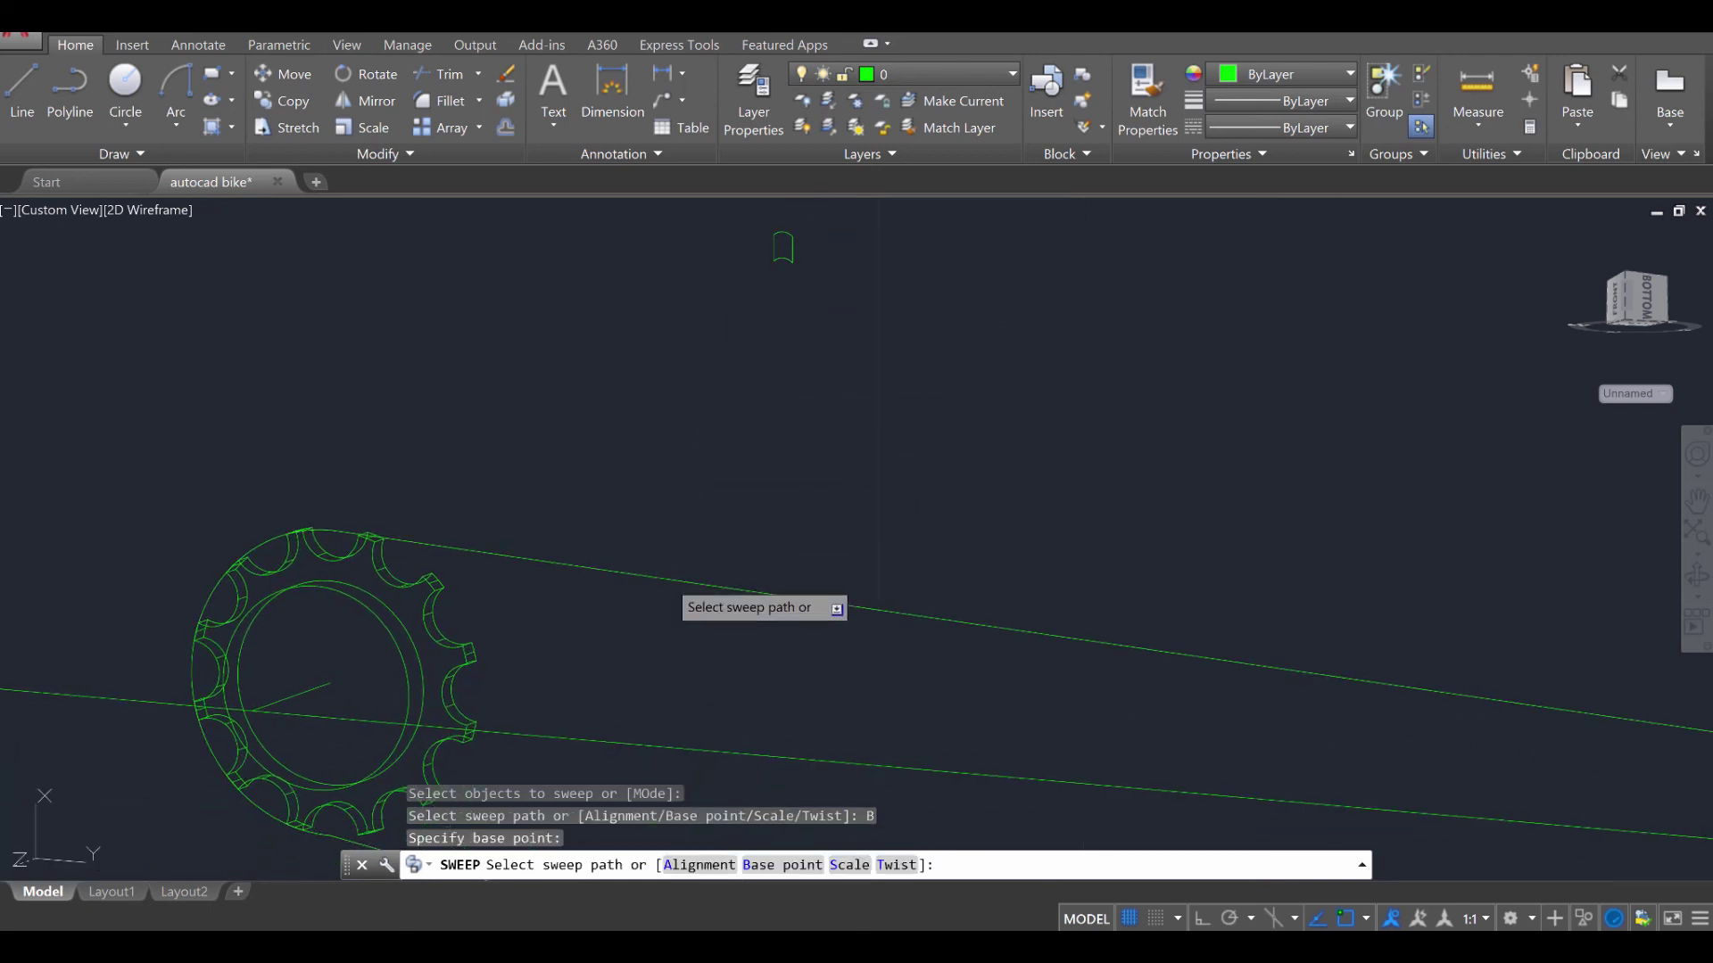
click(666, 584)
scroll(620, 579, down, 4)
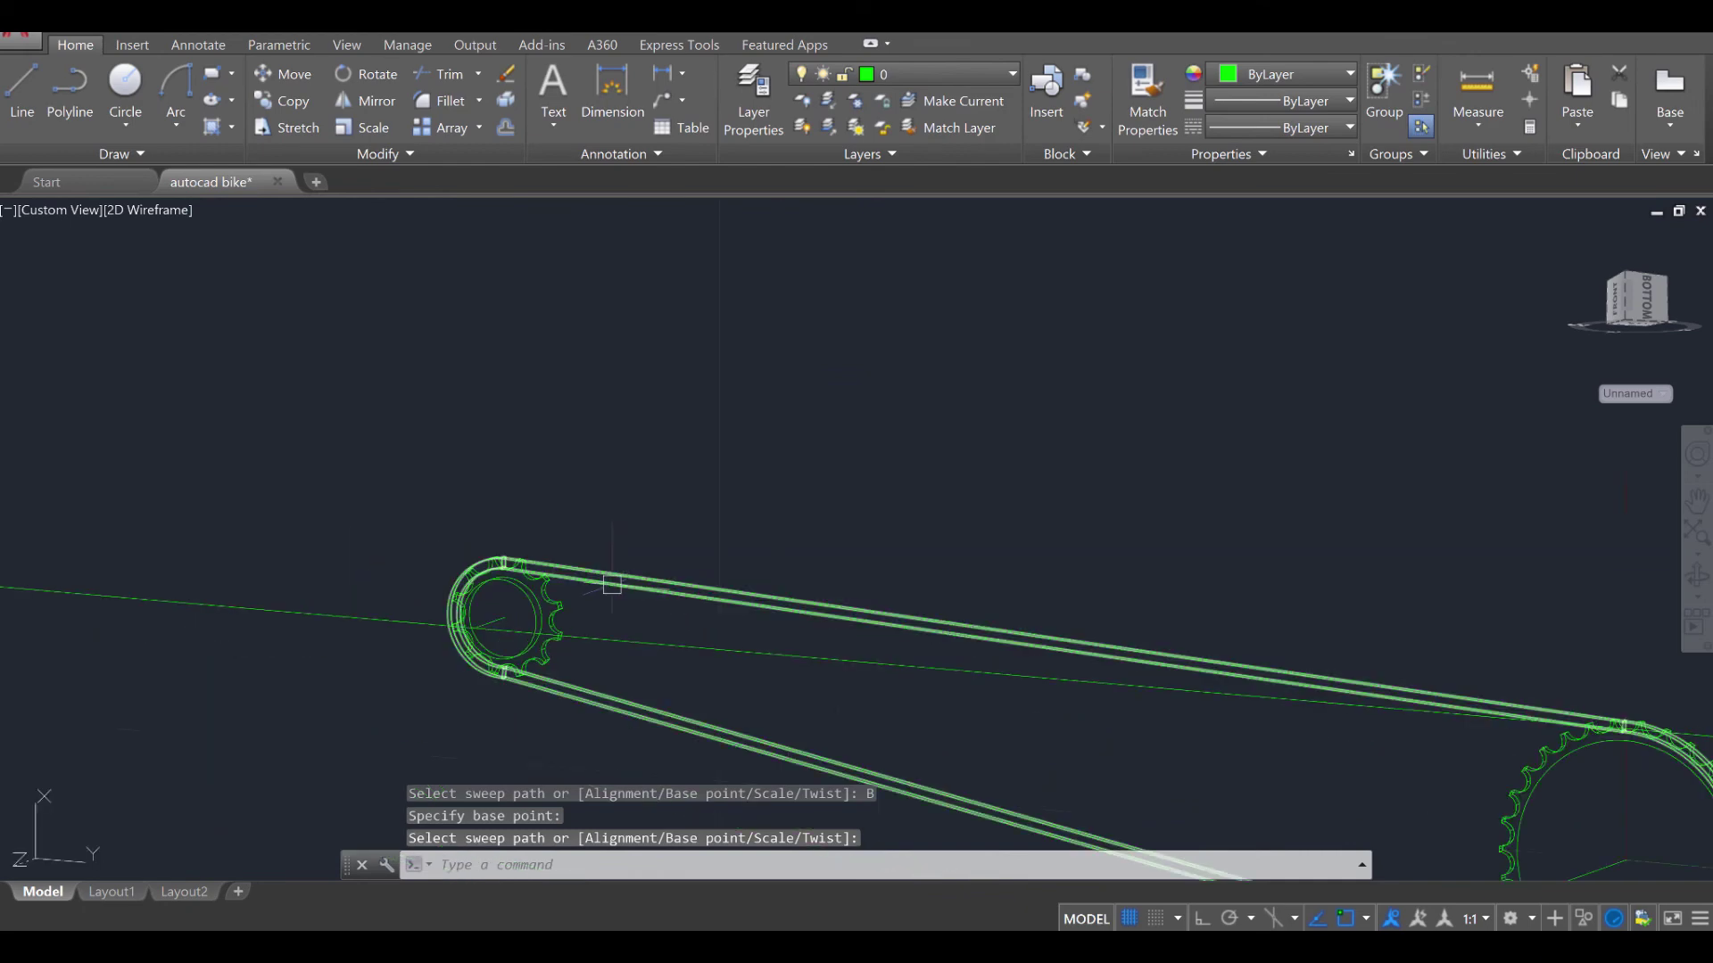
scroll(455, 669, up, 8)
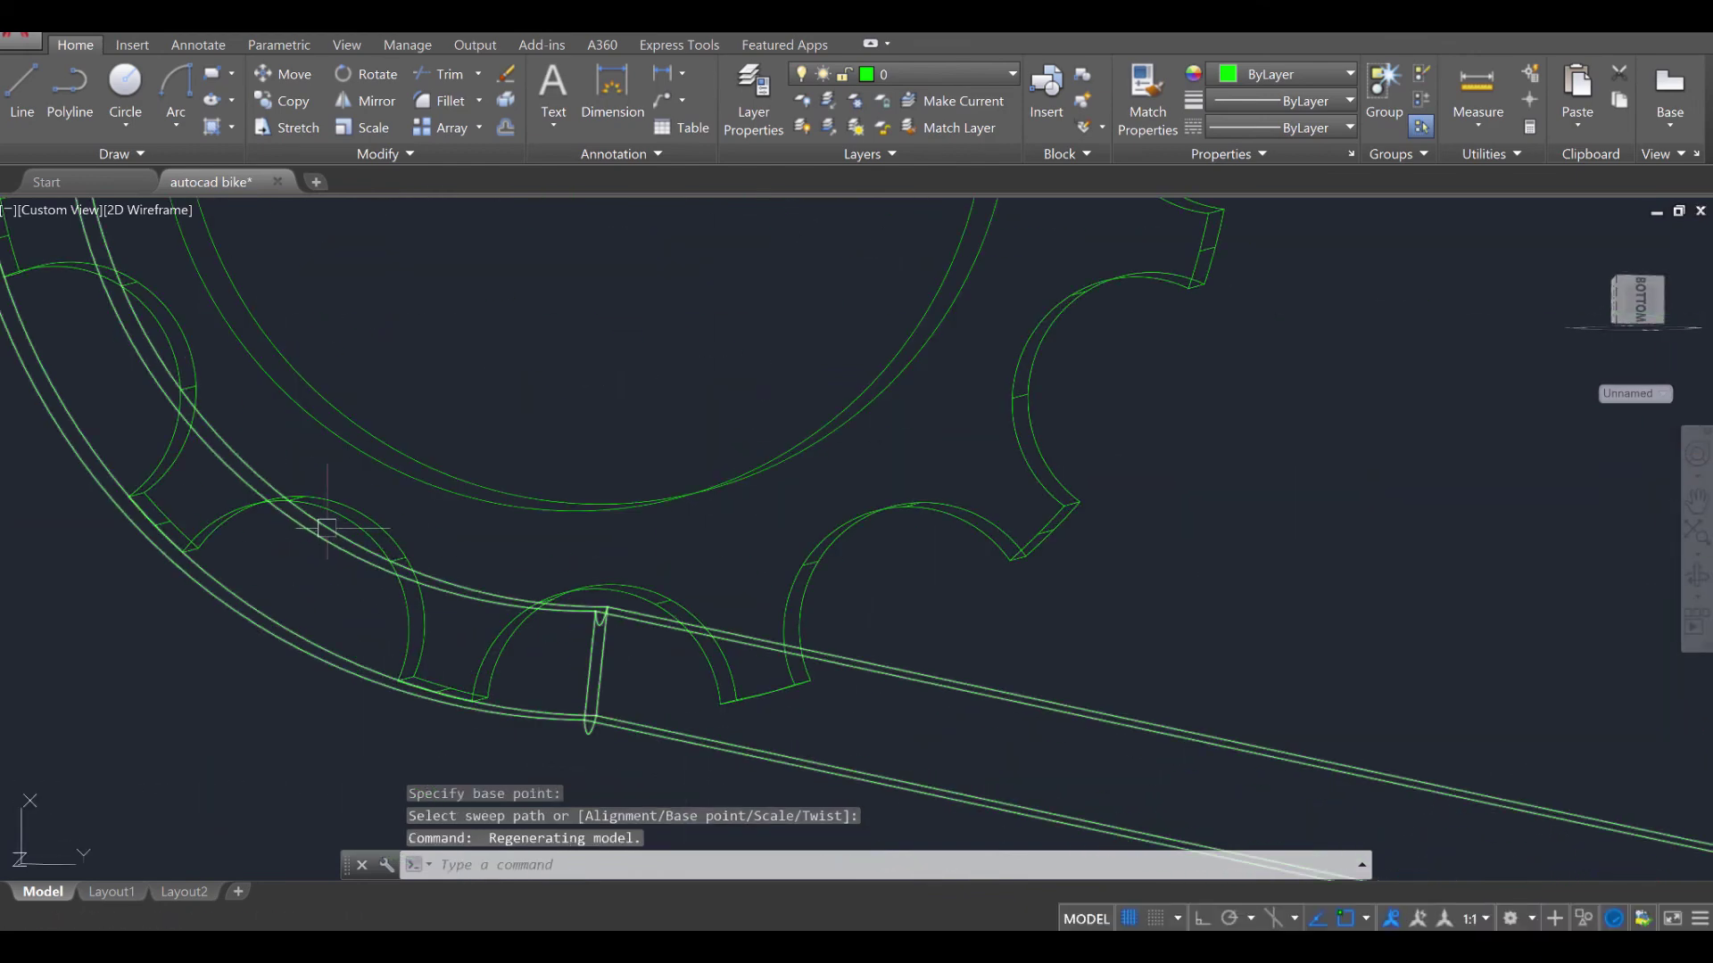
scroll(616, 633, down, 6)
middle_drag(1128, 659, 731, 344)
scroll(731, 344, down, 4)
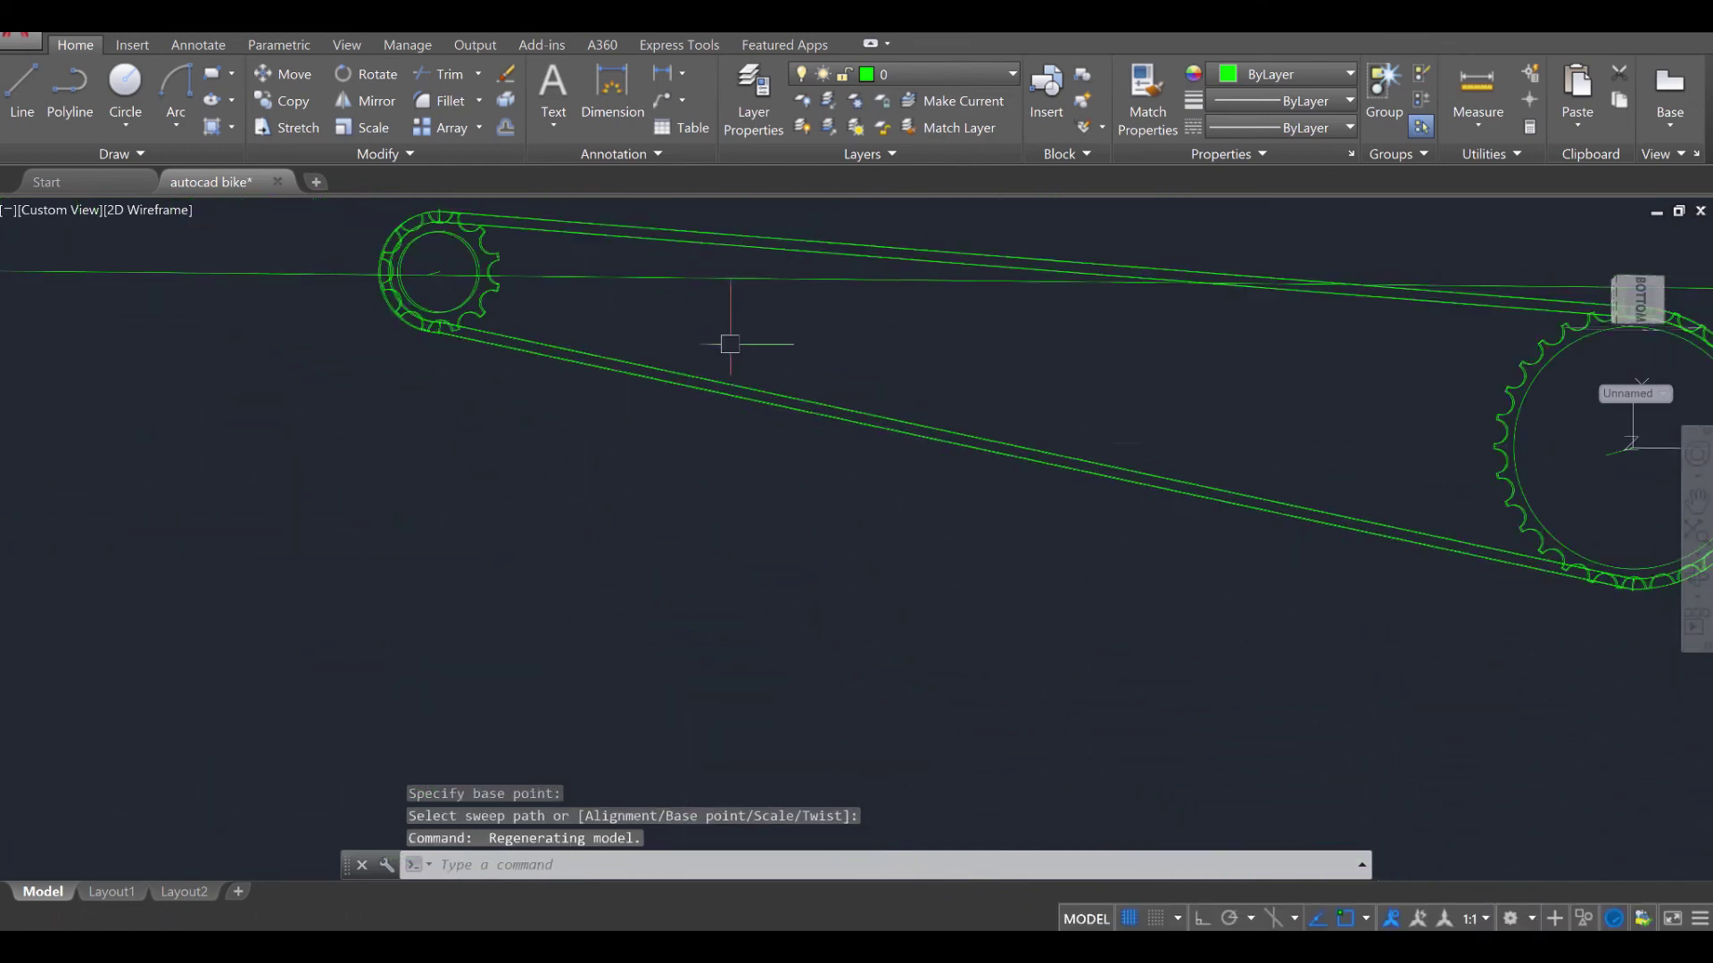
middle_drag(1166, 470, 892, 528)
mouse_move(892, 528)
shift+middle_down()
mouse_move(933, 559)
mouse_move(1097, 603)
mouse_move(784, 562)
mouse_move(1021, 604)
mouse_move(737, 410)
mouse_move(872, 459)
mouse_move(787, 428)
mouse_move(847, 500)
shift+middle_up()
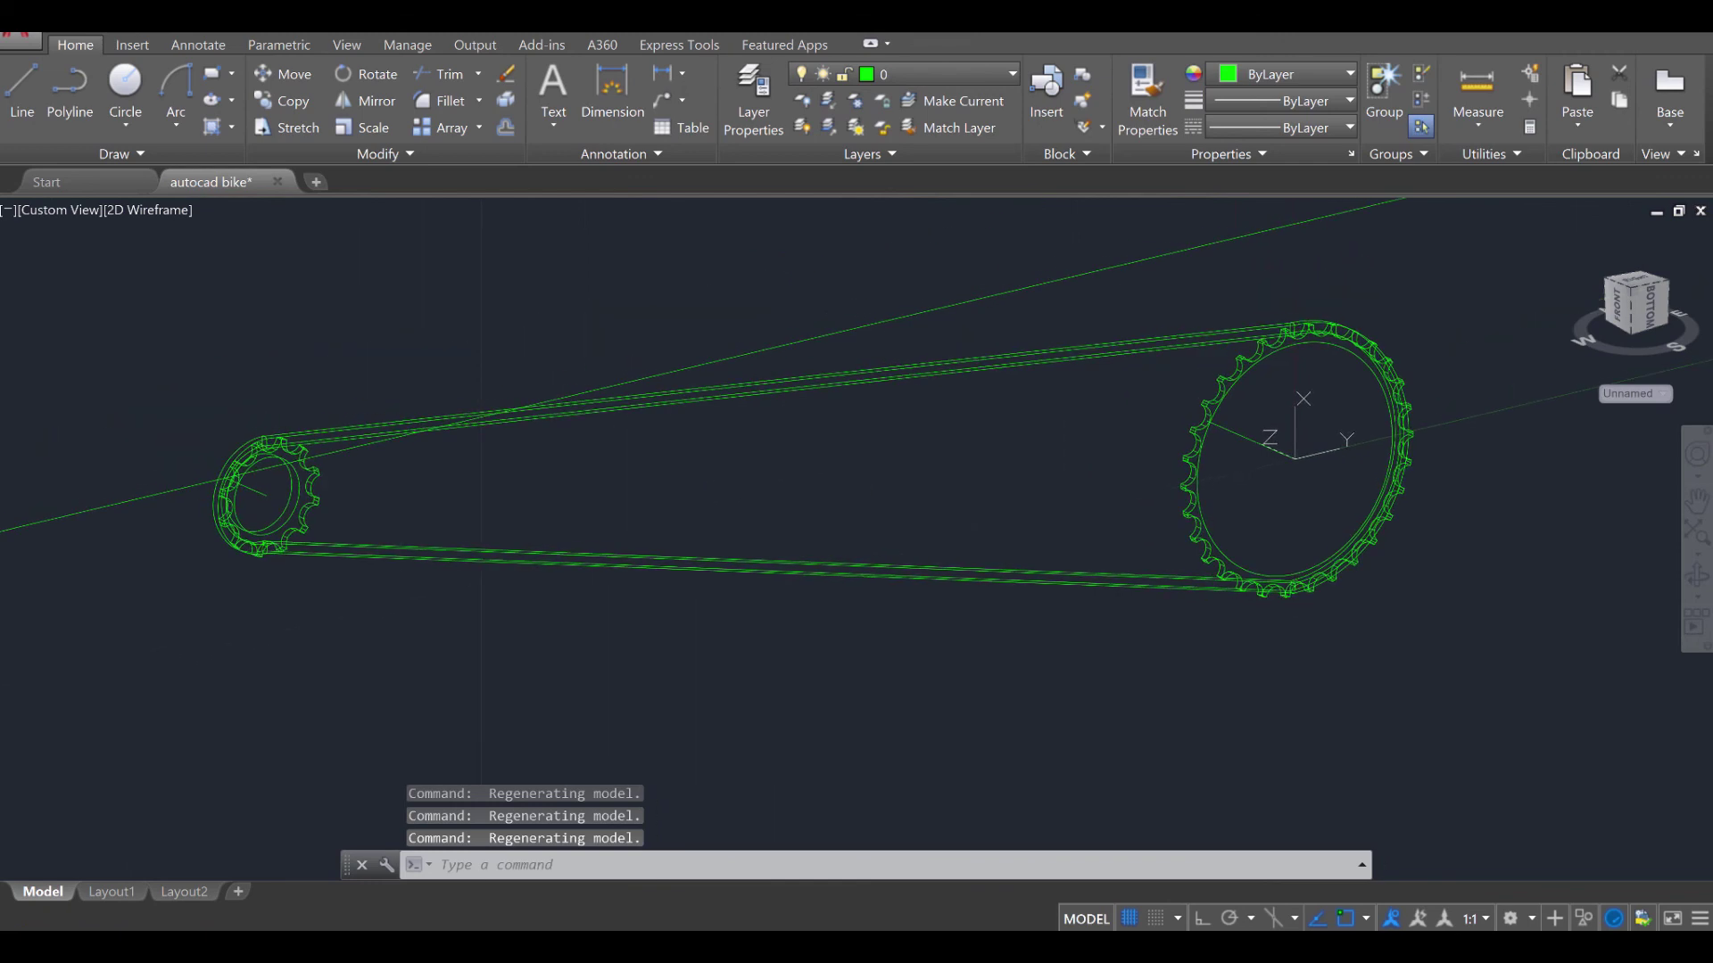